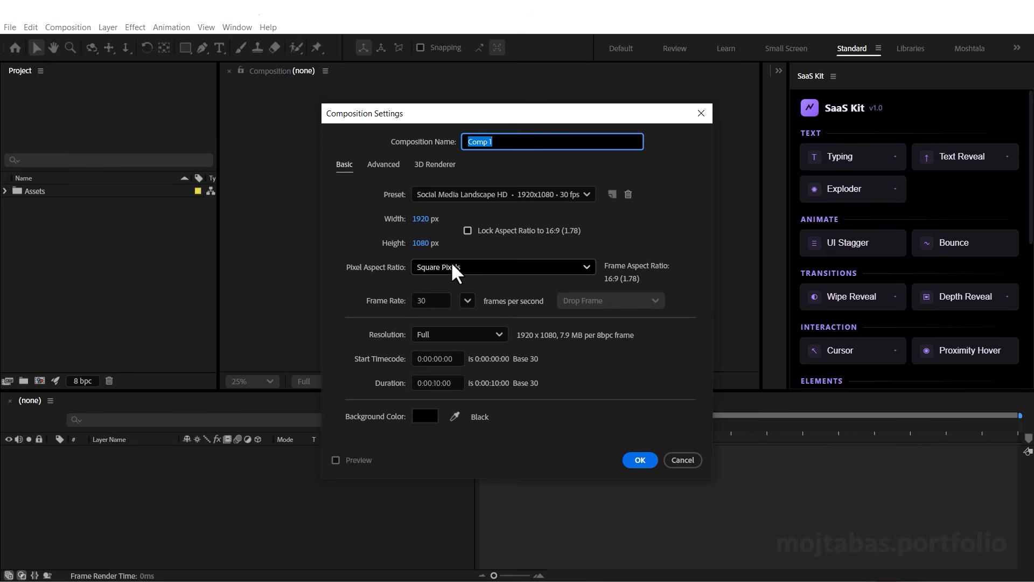
Create a 1920×1080, 30 fps composition named Main
text(Main)
key(Return)
Add the text layer "Meet Fable 5", centre its anchor point on the text and centre it in the frame
click(219, 47)
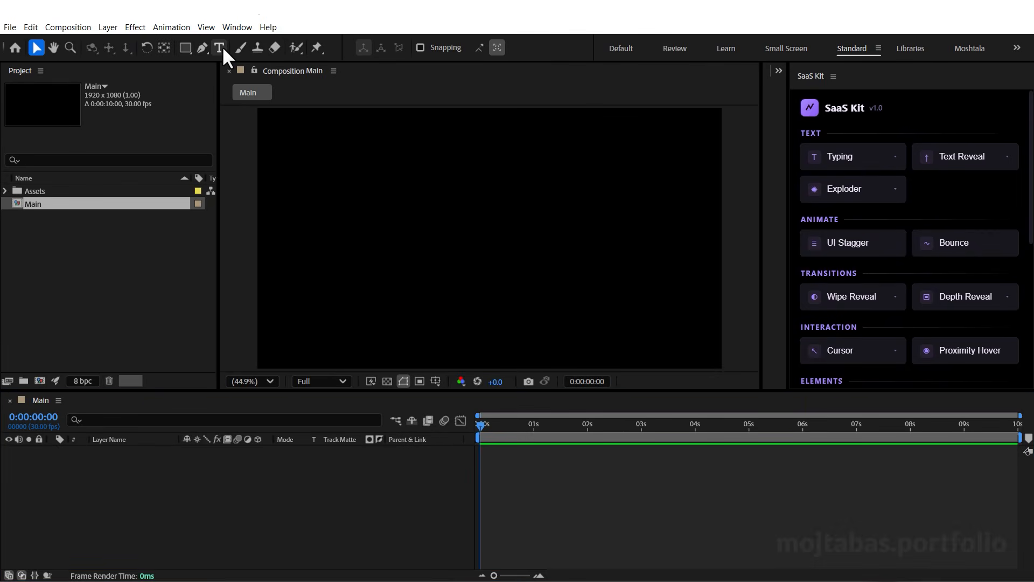
click(484, 236)
text(Meet Fable 5)
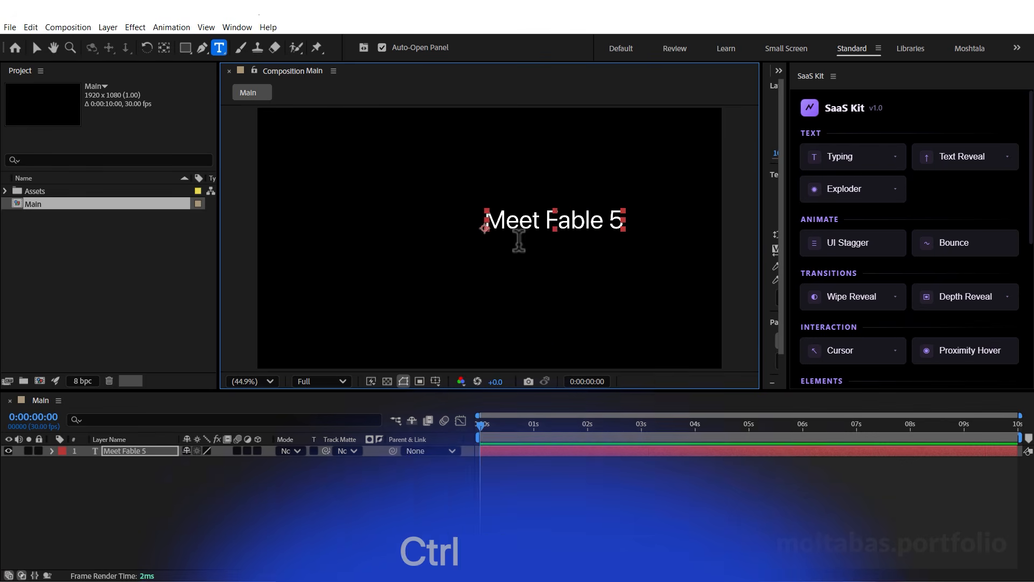
key(ctrl+alt+Home)
key(ctrl+Home)
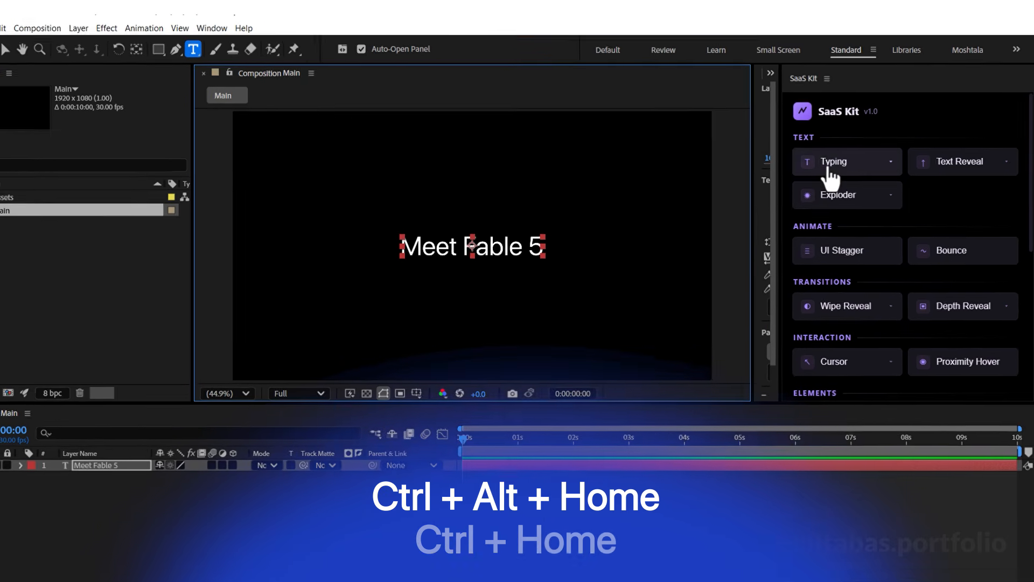
Apply the SaaS Kit Coloured Typing animation to the text layer and shift the layer's start to about 0:00:00:18
click(826, 159)
click(854, 238)
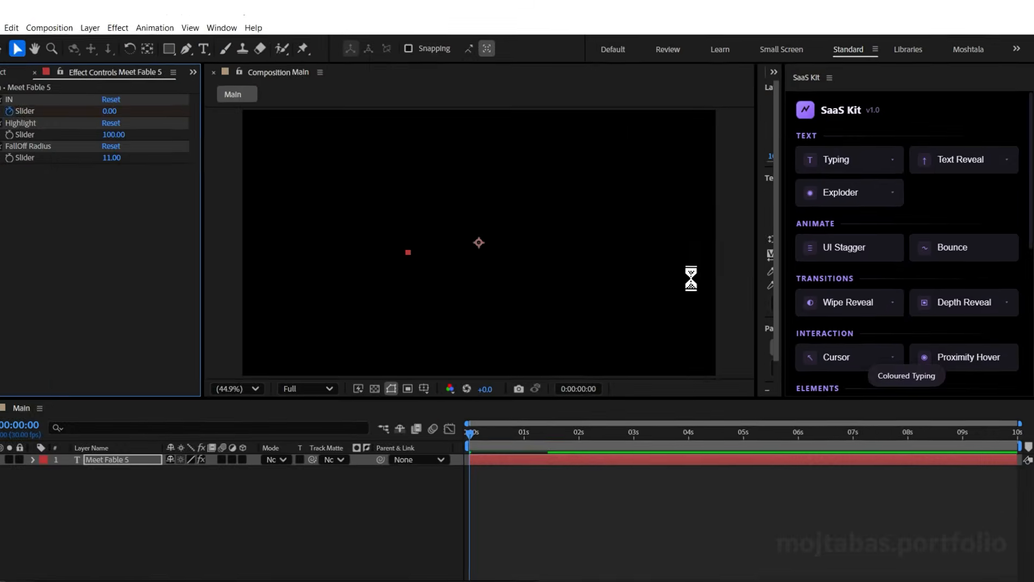
drag(345, 557, 366, 556)
drag(515, 432, 550, 438)
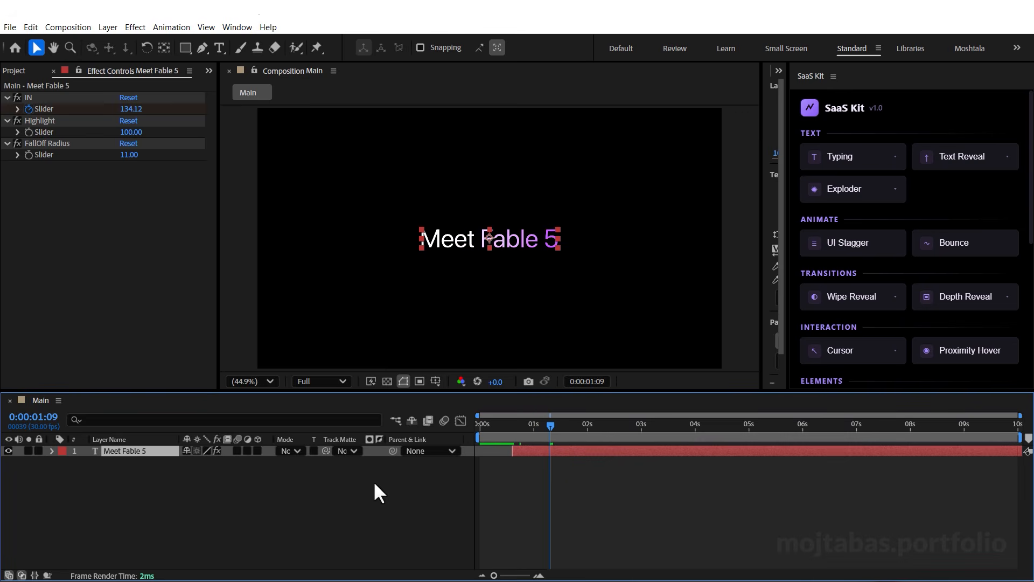
Set the Fill Color of the text's Highlight animator to a coral orange and check it on the timeline
click(51, 451)
click(63, 462)
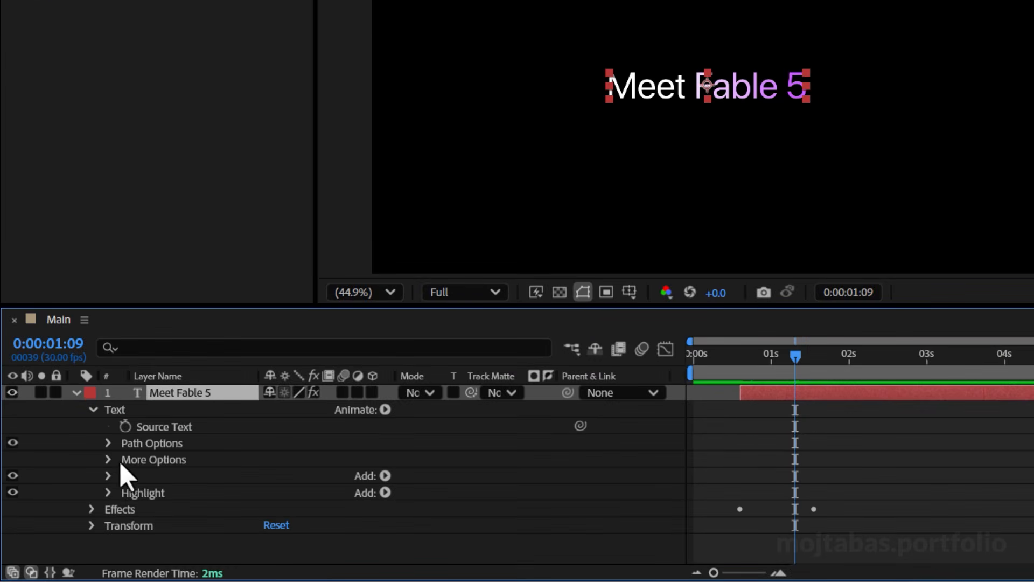
click(107, 492)
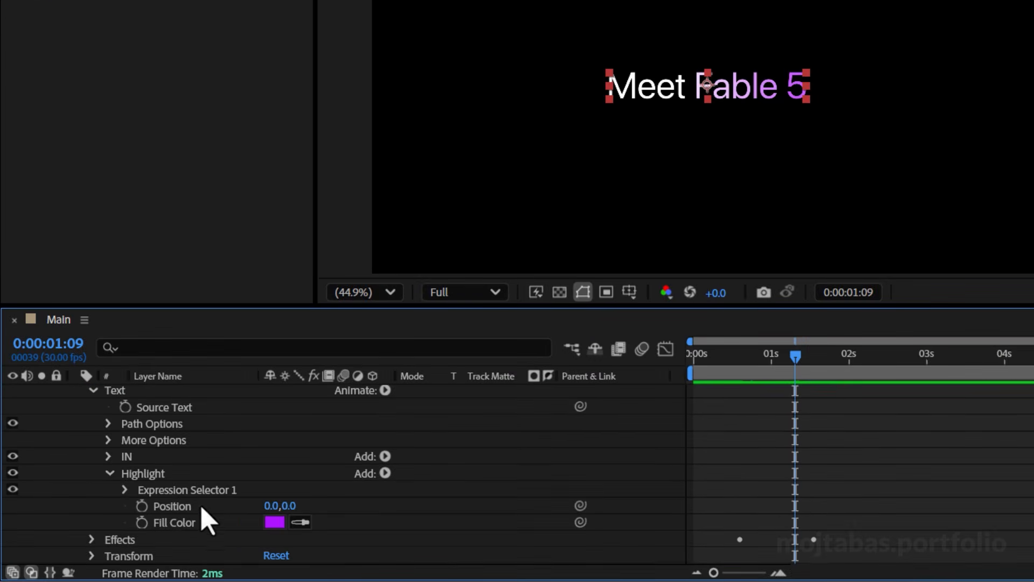
click(274, 522)
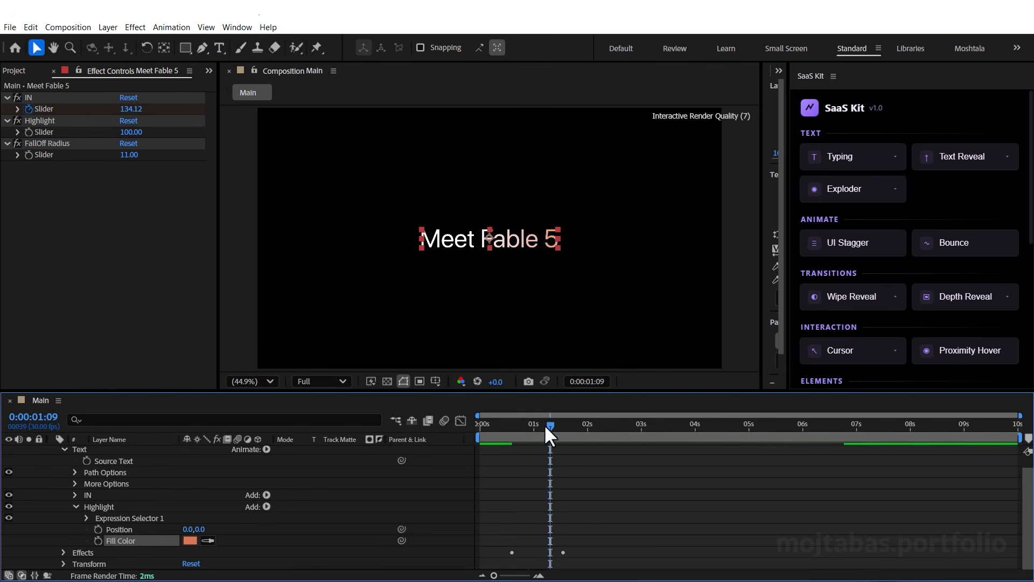
drag(632, 441, 610, 462)
drag(531, 441, 545, 441)
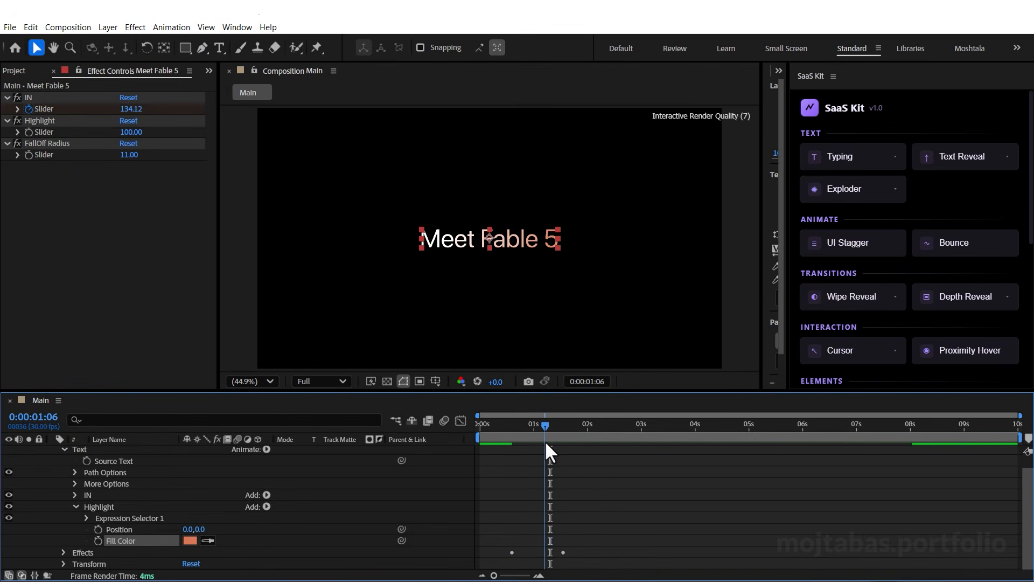
Set the Range Selector of the text's IN animator to be based on Words
click(74, 495)
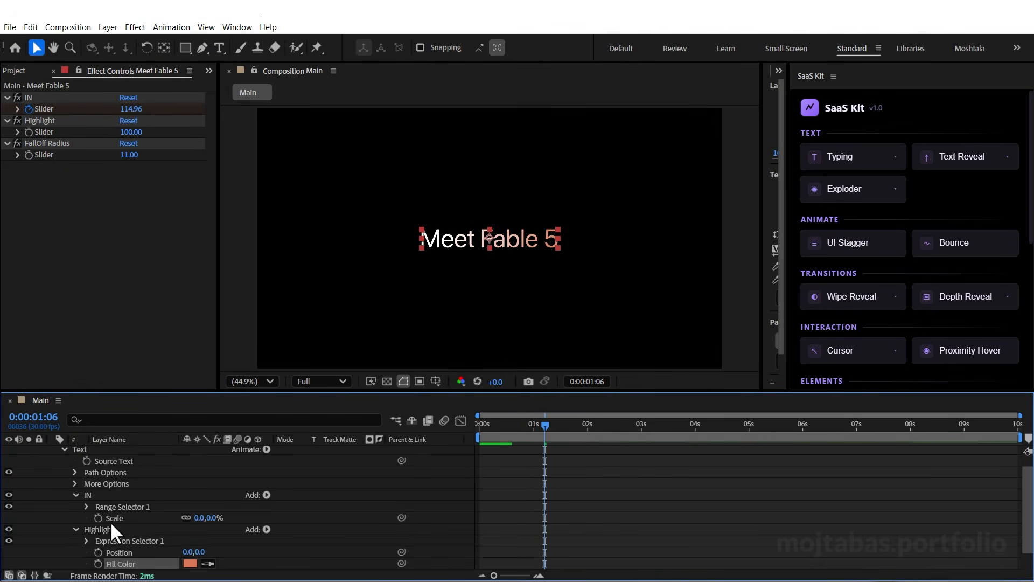
click(87, 506)
click(98, 552)
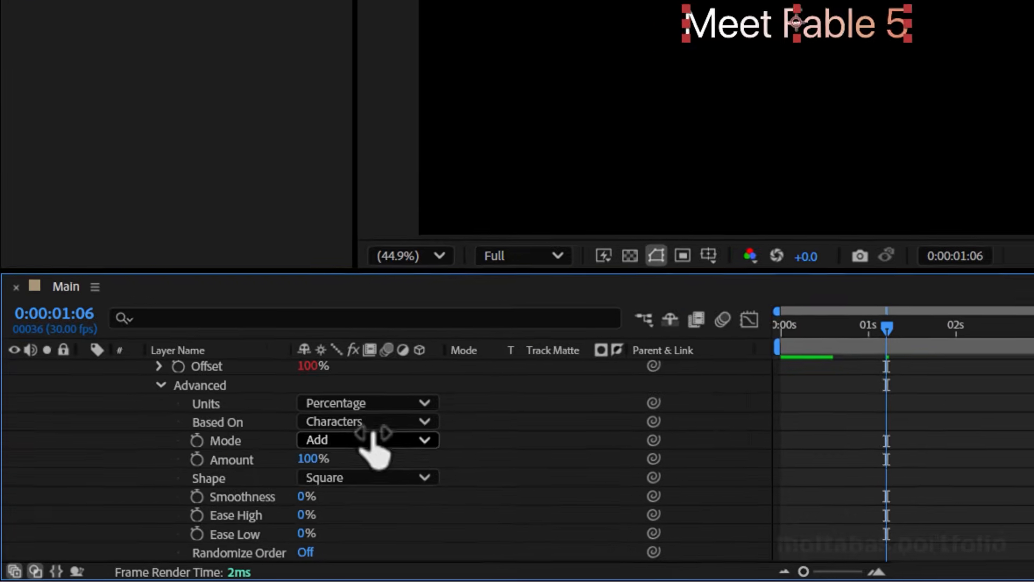
click(220, 483)
click(224, 523)
mouse_move(944, 318)
mouse_down()
mouse_move(898, 318)
mouse_move(942, 327)
mouse_up()
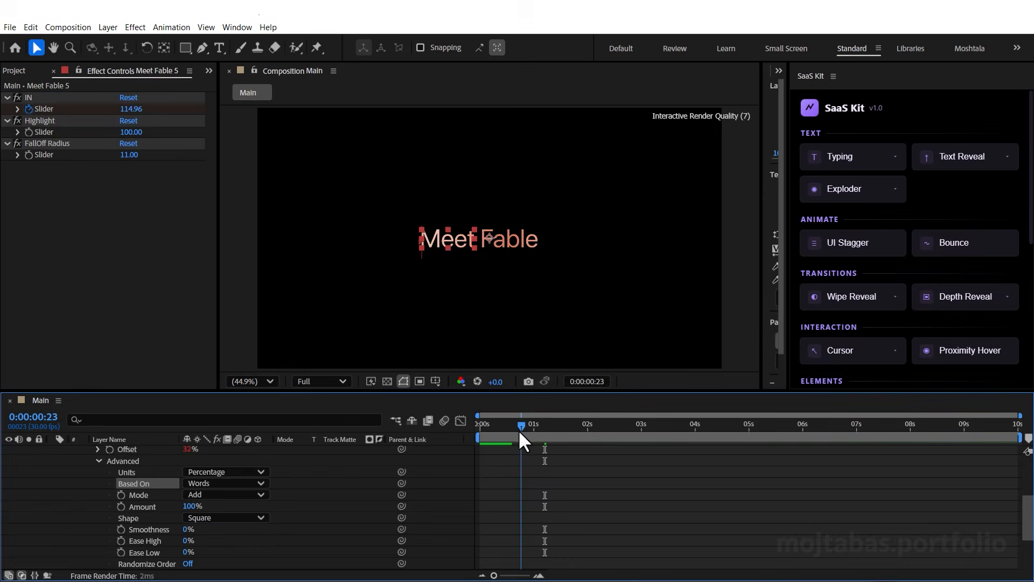
Add a Position keyframe for the text layer at 0:00:01:09, where the full phrase is revealed
scroll(544, 452, up, 5)
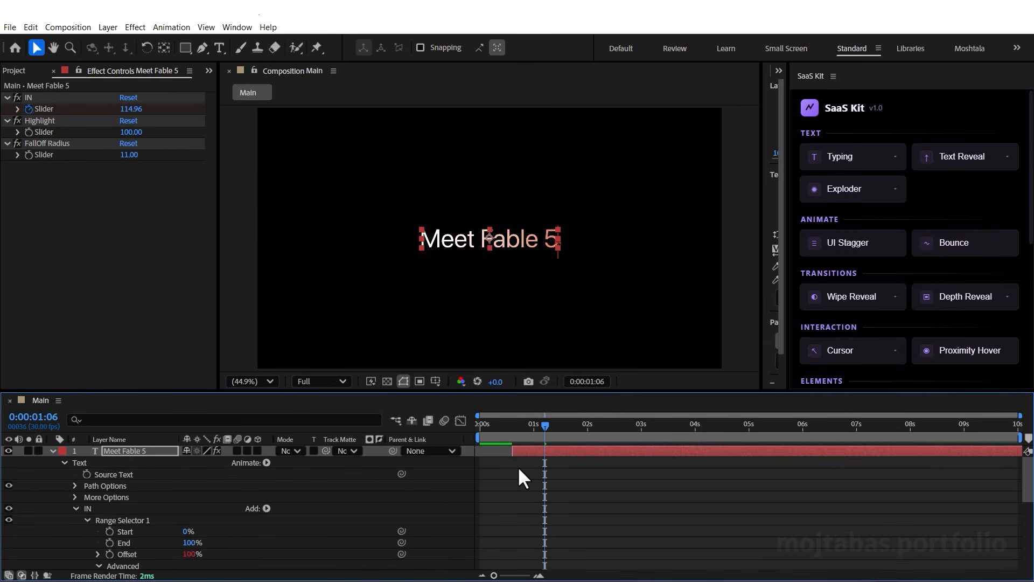
key(p)
key(Page_Down)
key(Page_Down)
key(Page_Down)
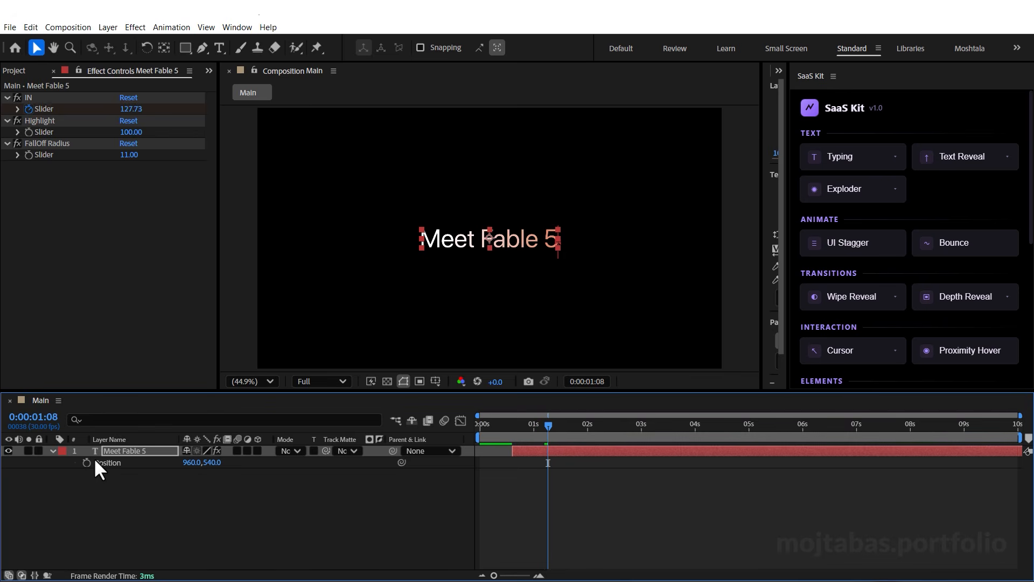
click(86, 462)
At 0:00:00:22, nudge the text layer to Position 1160, 540 so that "Meet" sits near the frame's centre
drag(536, 426, 519, 440)
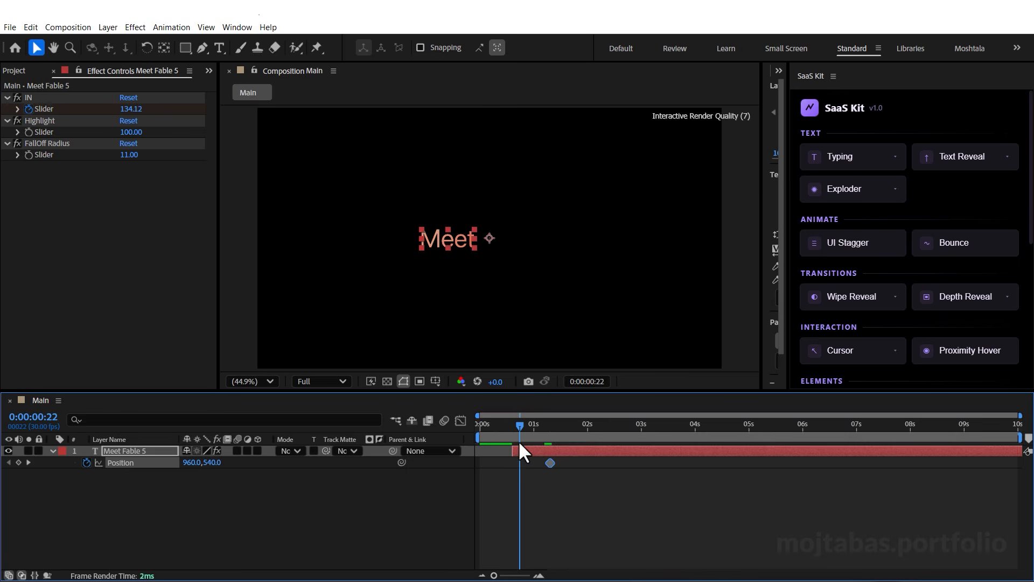
key(shift+Right)
key(shift+Right)
key(shift+Right)
key(shift+Right)
key(shift+Right)
key(shift+Right)
key(shift+Right)
key(shift+Right)
key(shift+Right)
key(shift+Right)
key(shift+Right)
key(shift+Right)
key(shift+Right)
key(shift+Left)
key(shift+Left)
key(shift+Left)
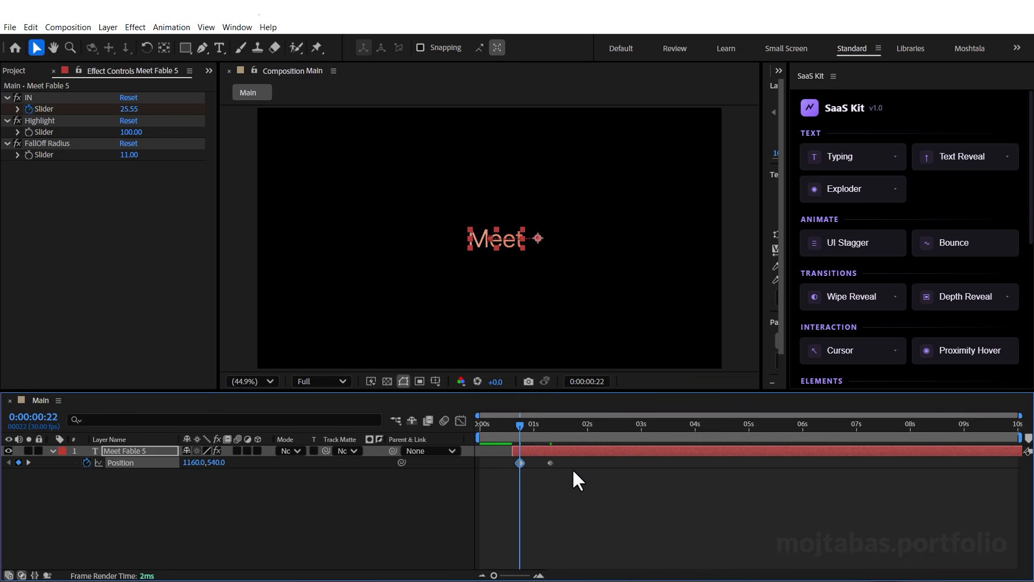
Apply Easy Ease to both Position keyframes of the text layer
drag(566, 459, 508, 470)
right_click(550, 463)
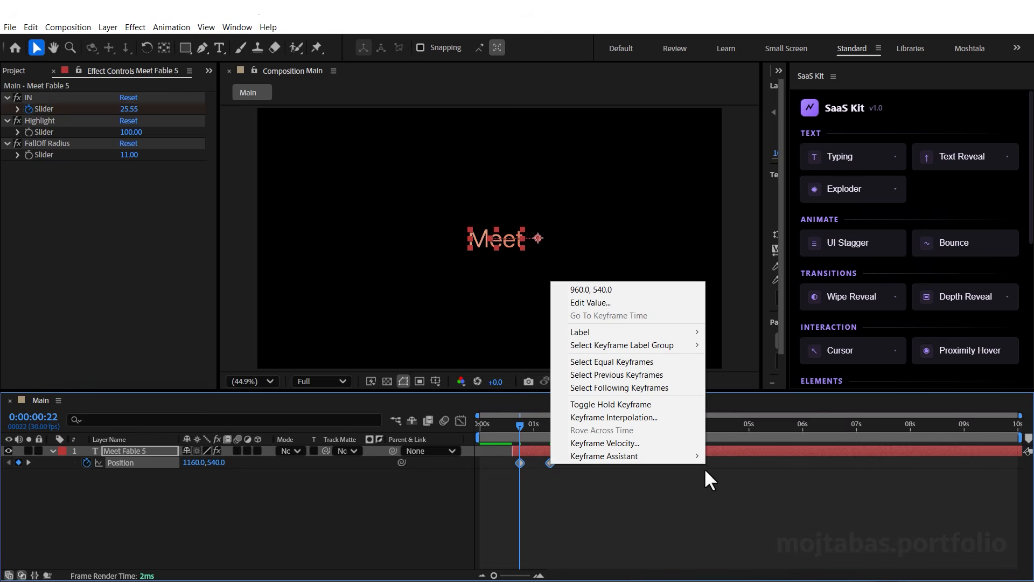
mouse_move(689, 457)
click(743, 493)
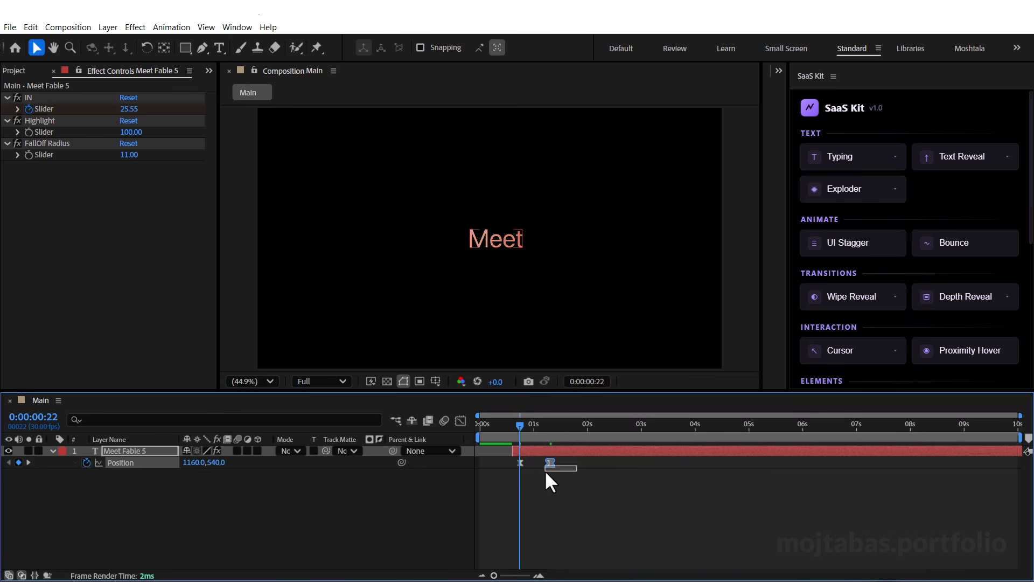
Reshape the Position speed curve to peak right at the first keyframe and slow down gradually towards the last one
click(461, 421)
key(equal)
key(equal)
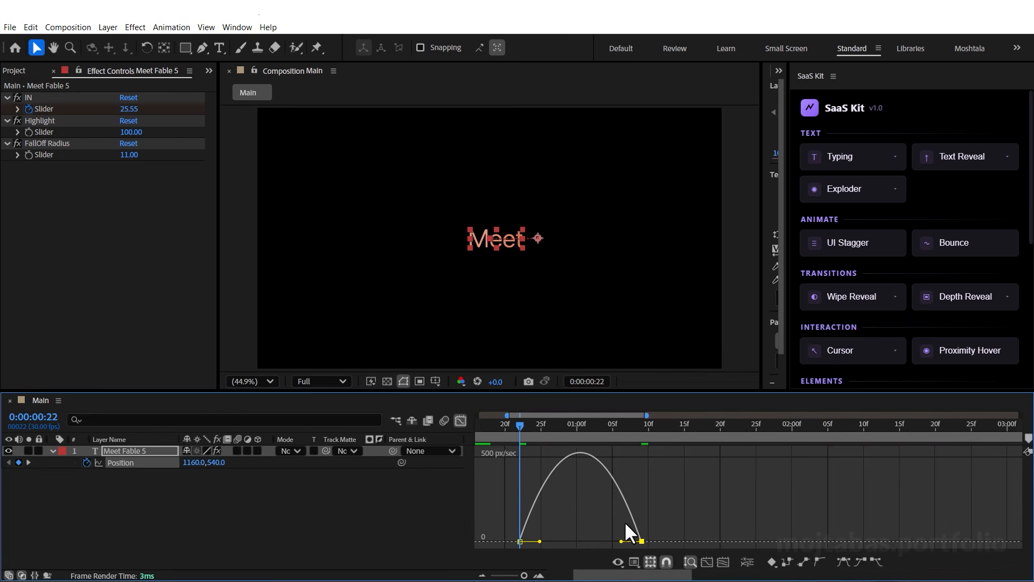
drag(665, 520, 504, 544)
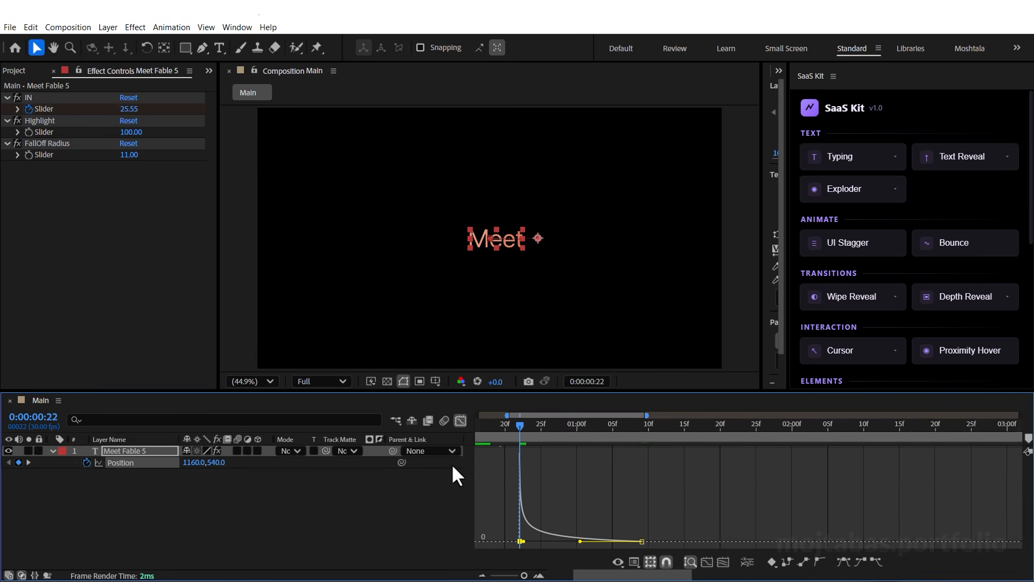
click(456, 424)
Start the work area at about 0:00:00:17 and preview the text animation
drag(521, 423, 638, 458)
drag(479, 438, 602, 467)
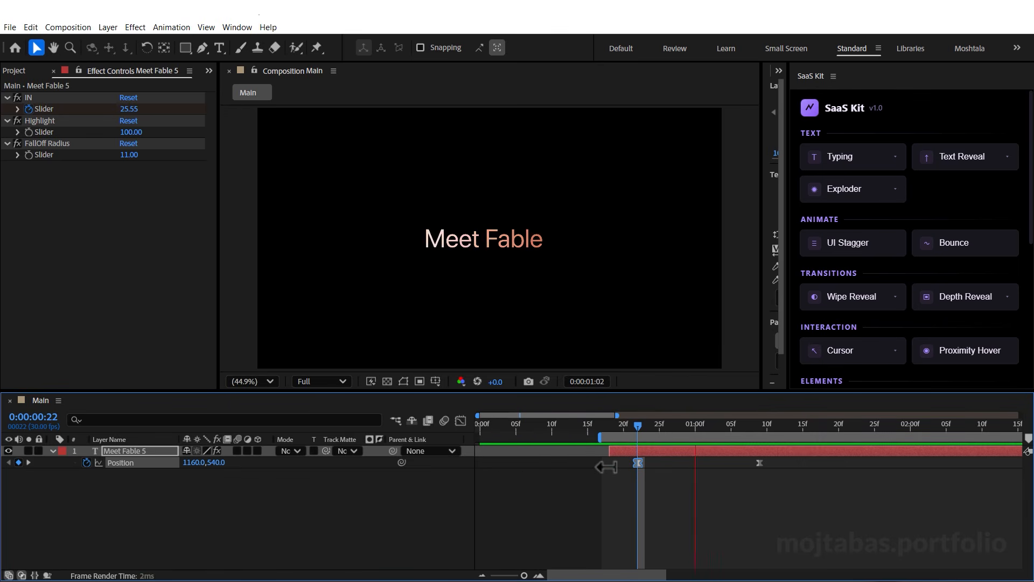
key(space)
key(space)
key(space)
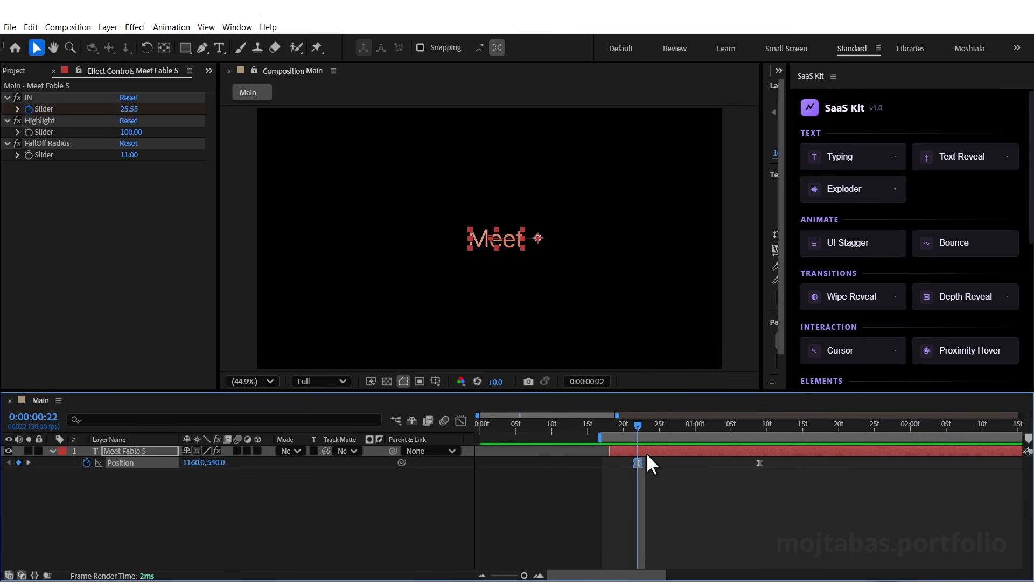
Move the last keyframe of the IN Slider to about 0:00:01:23 and preview the slower typing
key(u)
click(753, 511)
drag(811, 474, 862, 474)
key(space)
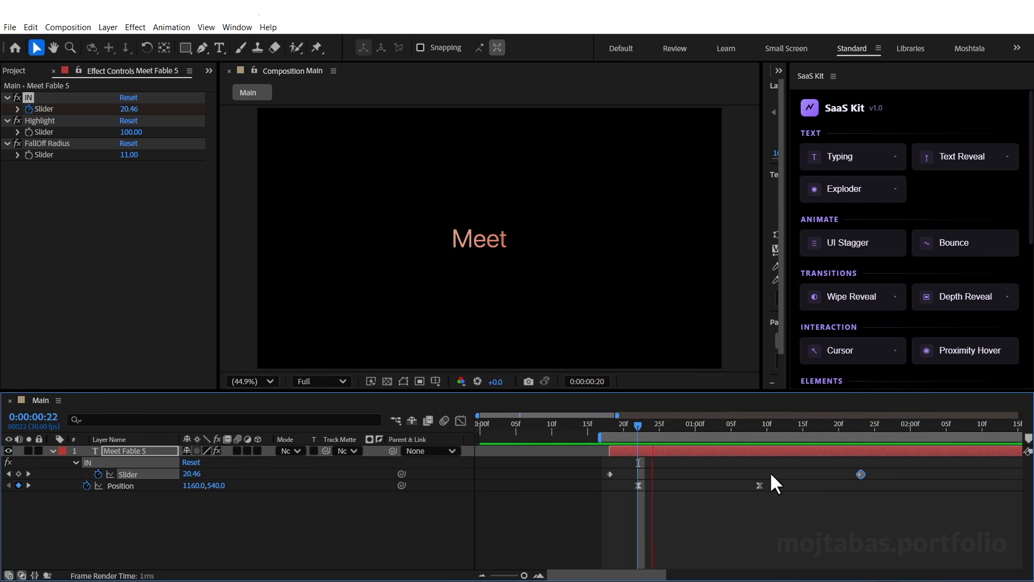
key(space)
Move the last Position keyframe to about 0:00:01:18, preview the motion and check its speed curve
drag(760, 487, 824, 487)
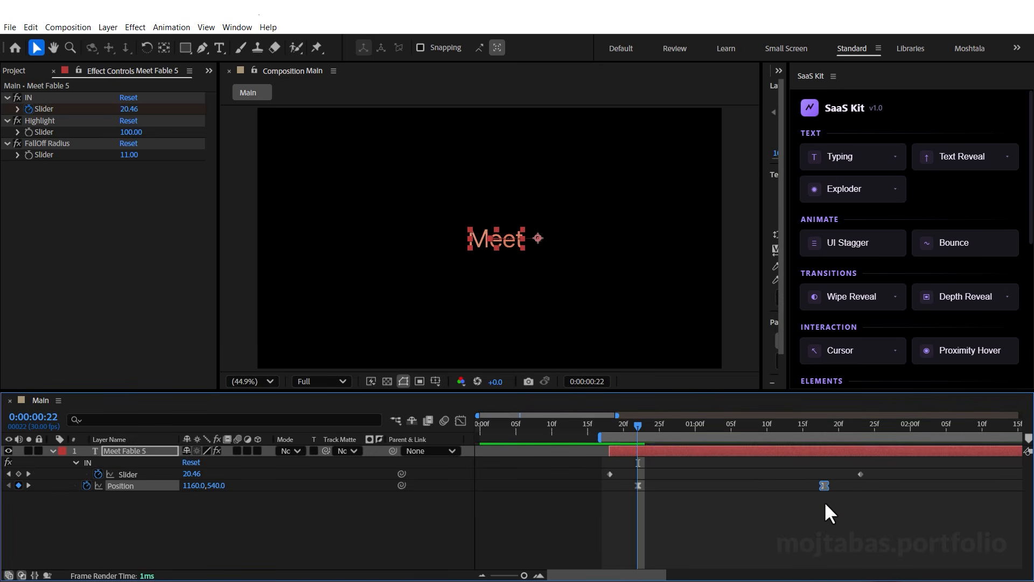
key(space)
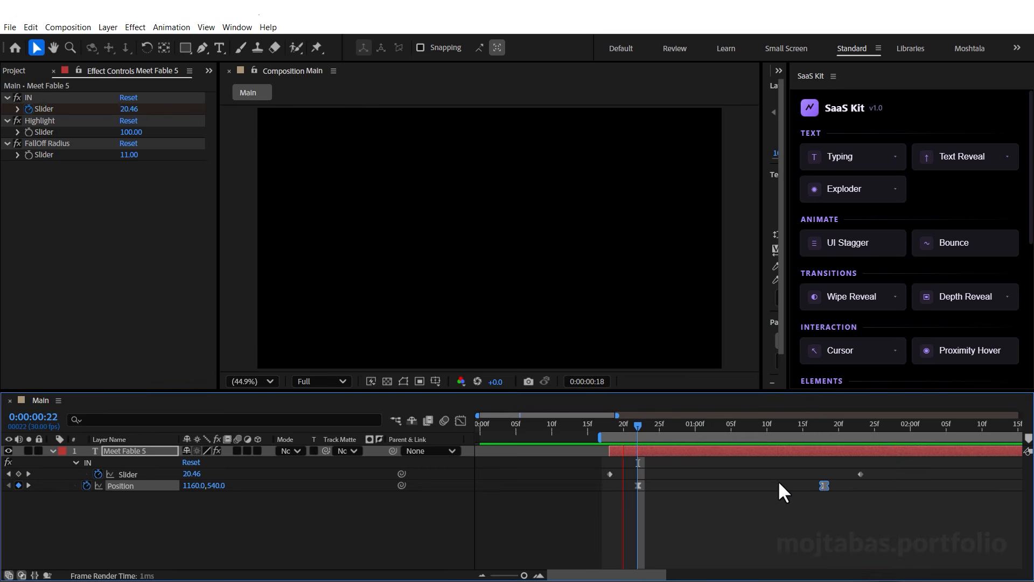
key(space)
click(461, 421)
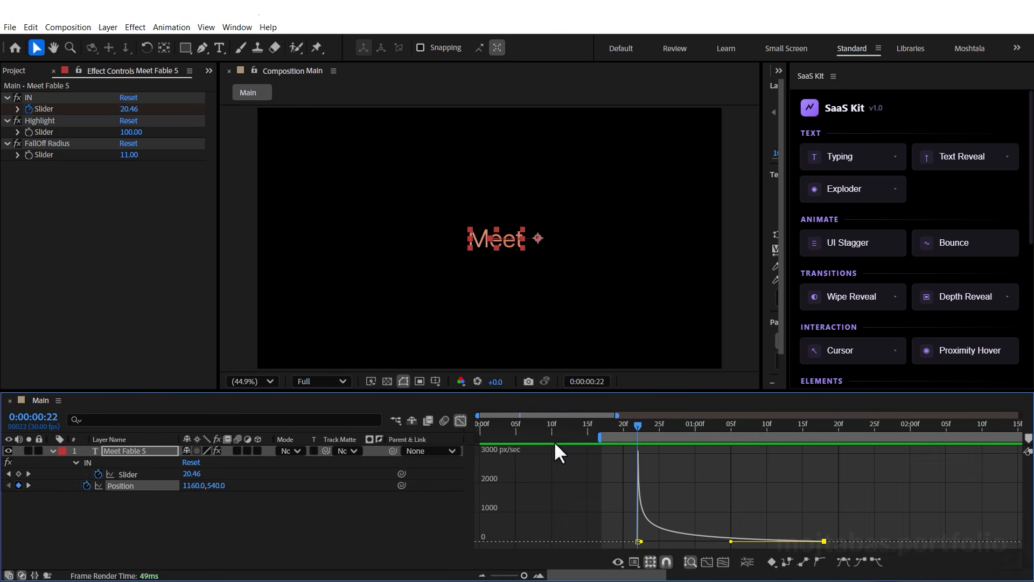
click(461, 421)
Extend the work area back to the composition's start and collapse the text layer's properties
drag(604, 439, 378, 464)
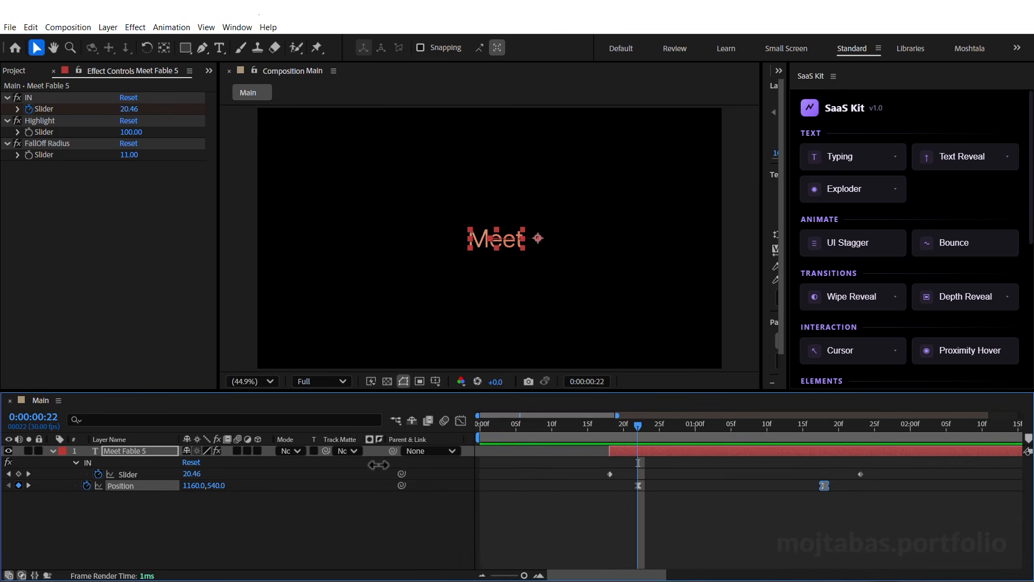
drag(584, 431, 639, 431)
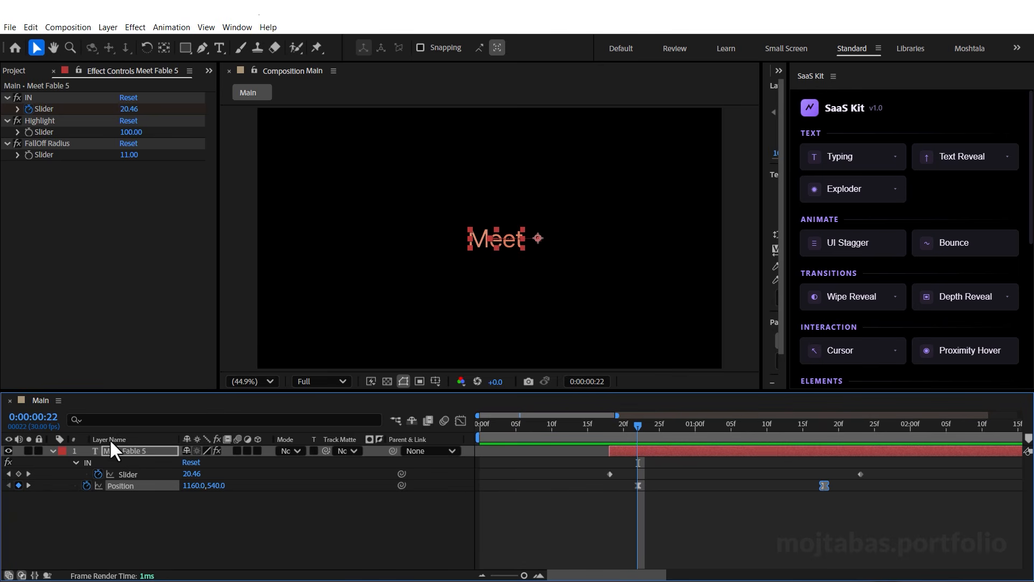
click(52, 450)
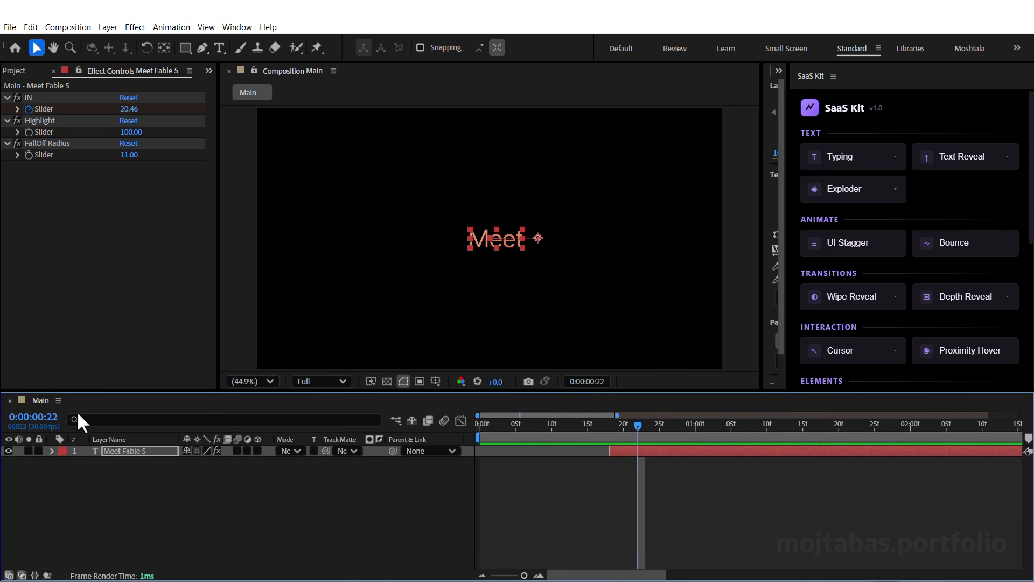
Import the Claude logo SVG into the Main composition as shape layers with SaaS Kit
click(16, 69)
scroll(873, 340, down, 5)
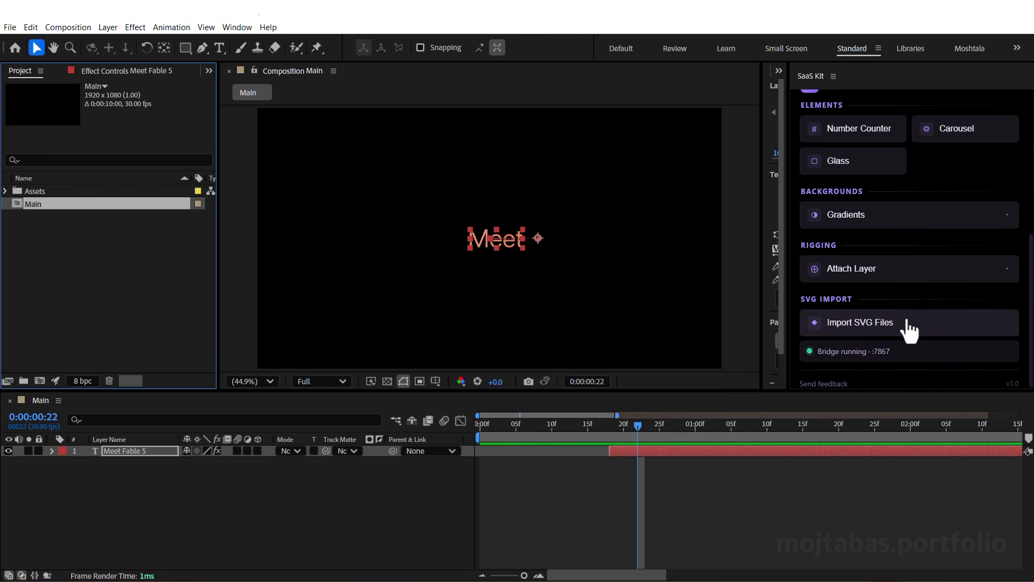
click(867, 323)
key(Escape)
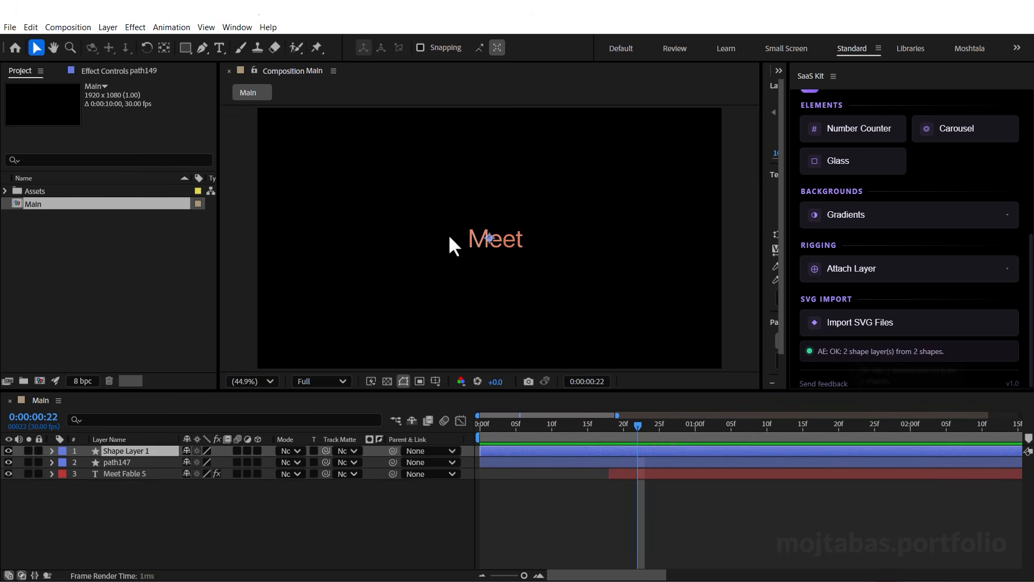
Move both imported logo shape layers together to the centre of the frame
shift+click(133, 462)
drag(336, 141, 502, 241)
click(118, 482)
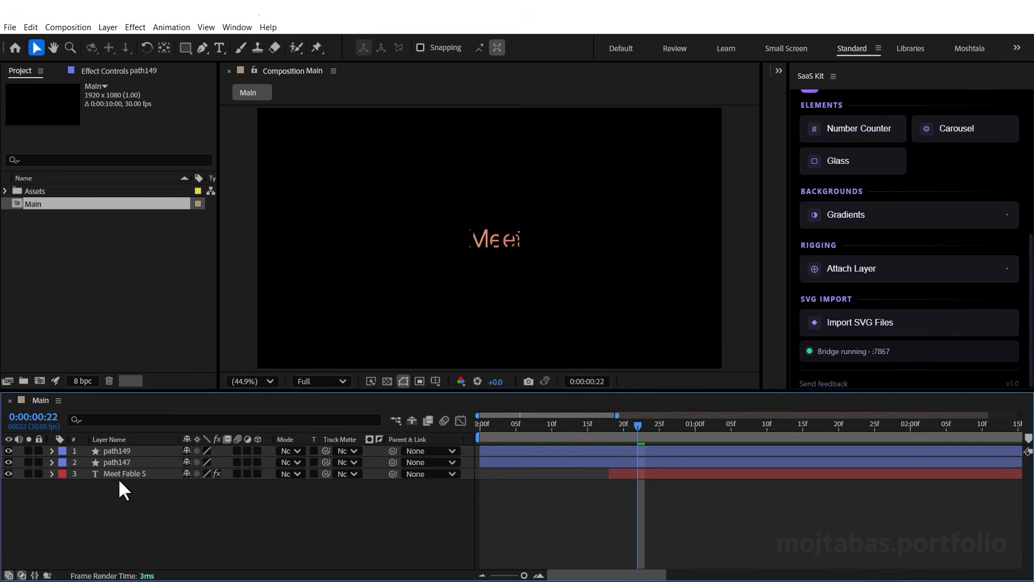
Rename the path149 wordmark layer as Text and the path147 symbol layer as Icon
click(118, 451)
key(Return)
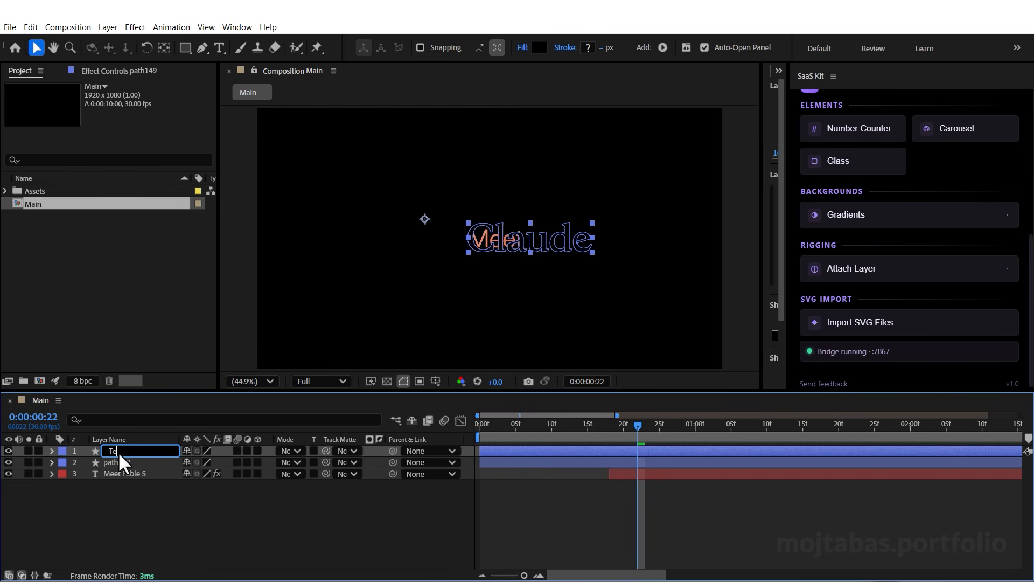
key(Return)
click(112, 461)
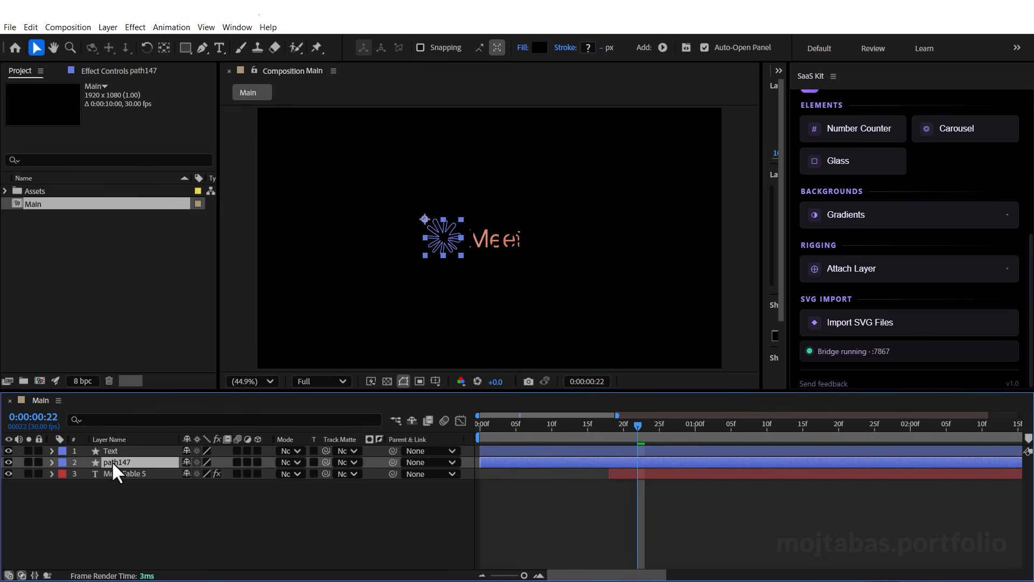
key(Return)
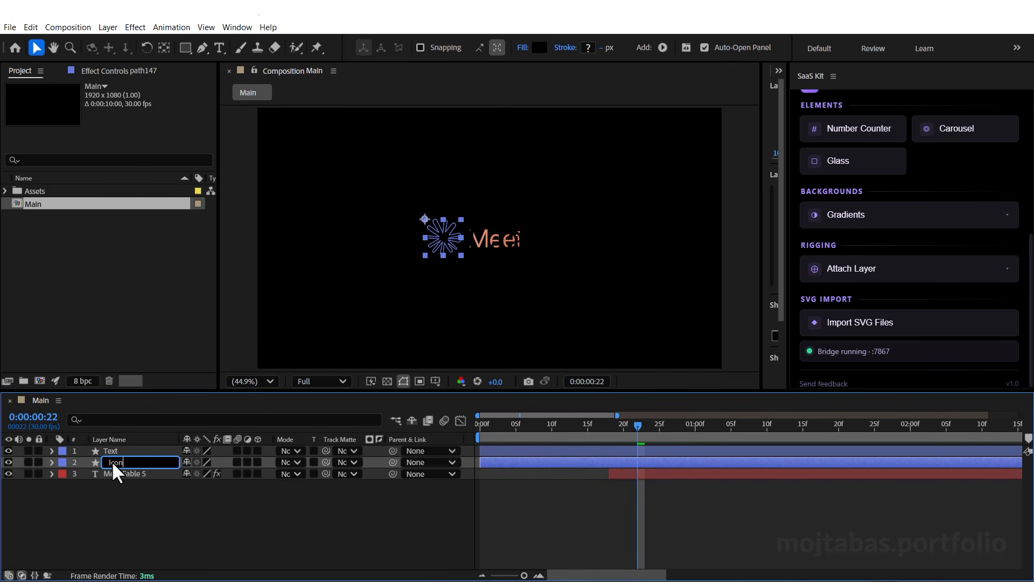
key(Return)
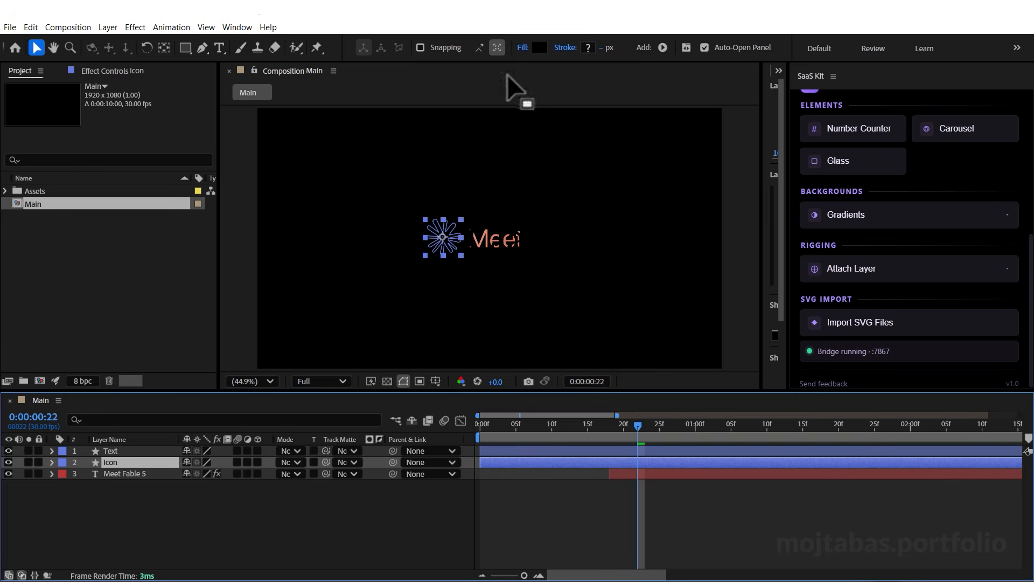
Set the fill colour of the Icon layer to D97757 and of the Text layer to FFFFFF
click(533, 50)
text(D97757)
key(Return)
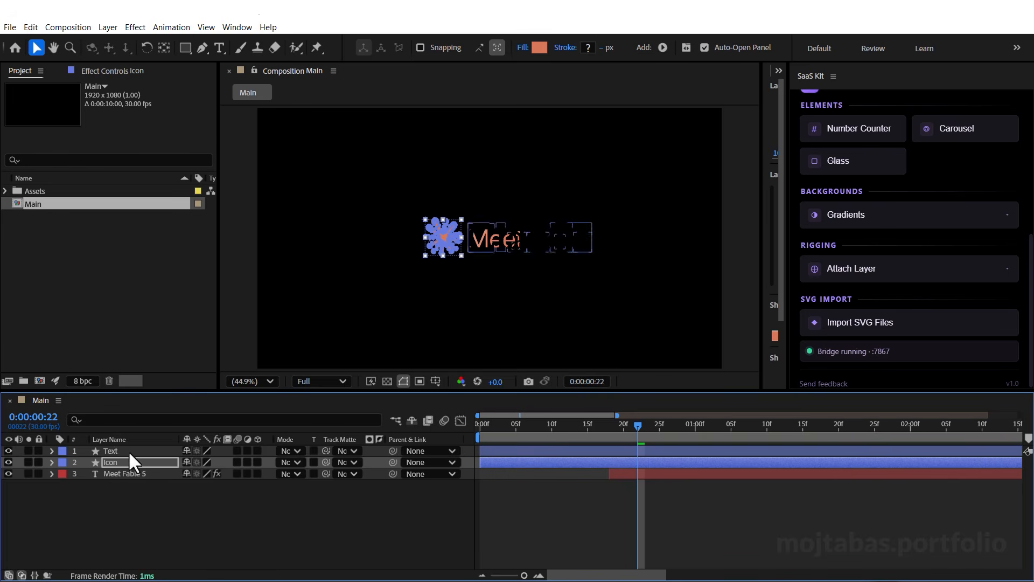
click(111, 451)
click(539, 48)
text(FFFFFF)
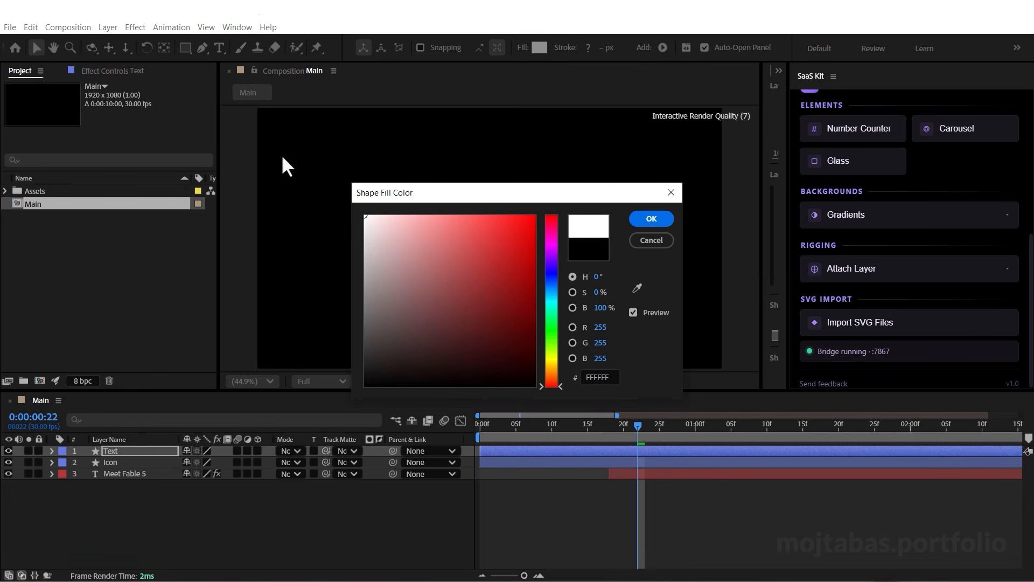
click(664, 214)
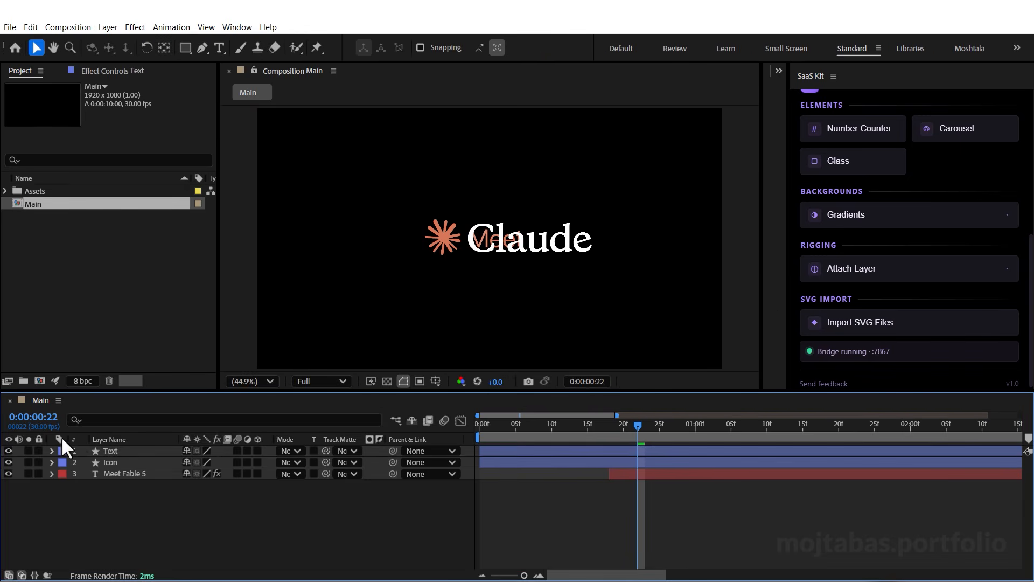
Hide and lock the Text layer at the bottom of the stack, and remove it from the layer list as shy
click(8, 450)
click(112, 451)
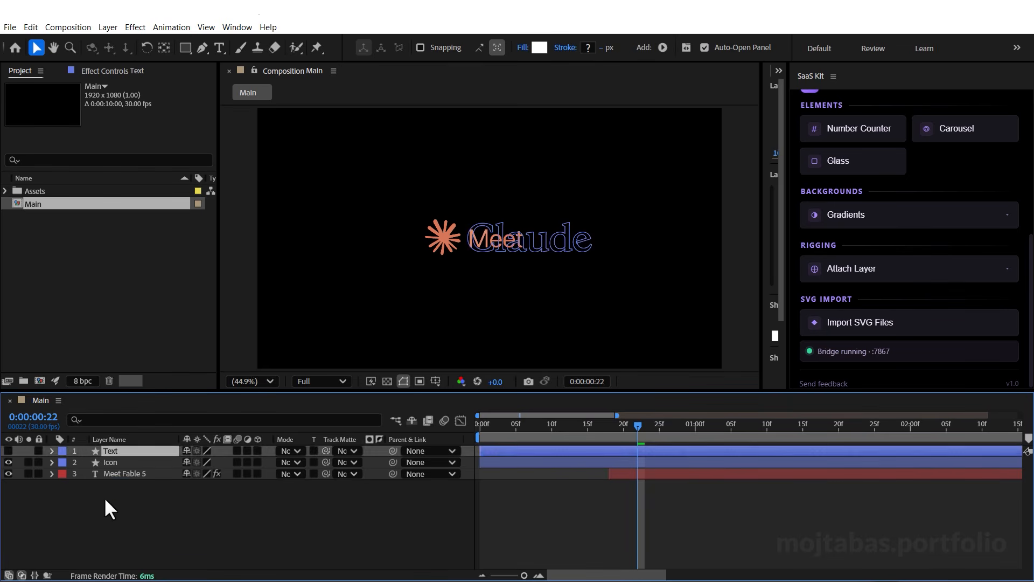
key(ctrl+shift+bracketleft)
click(38, 473)
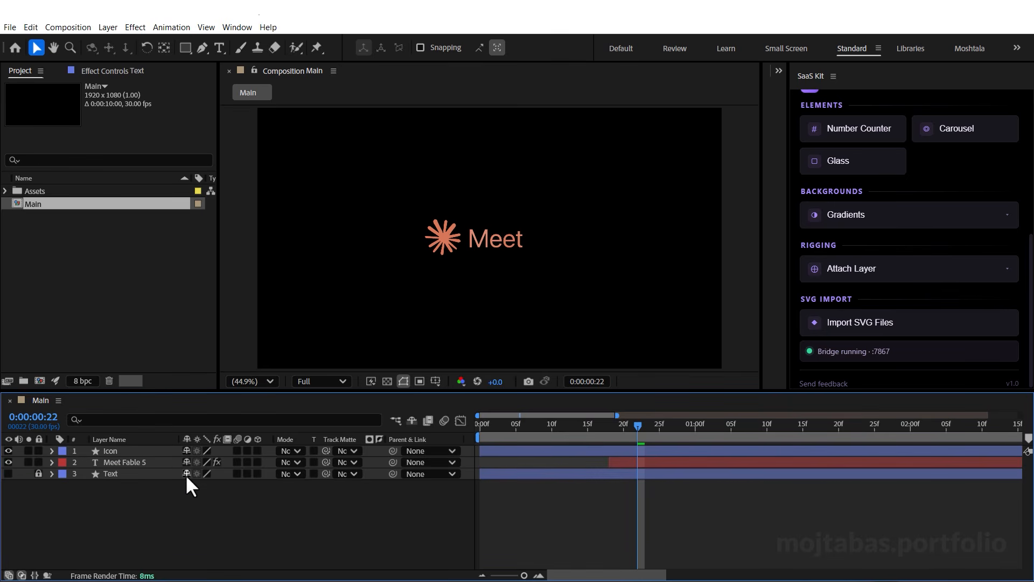
click(413, 420)
Scale the Icon layer to 68% and centre it in the frame, returning to the composition's start
click(112, 451)
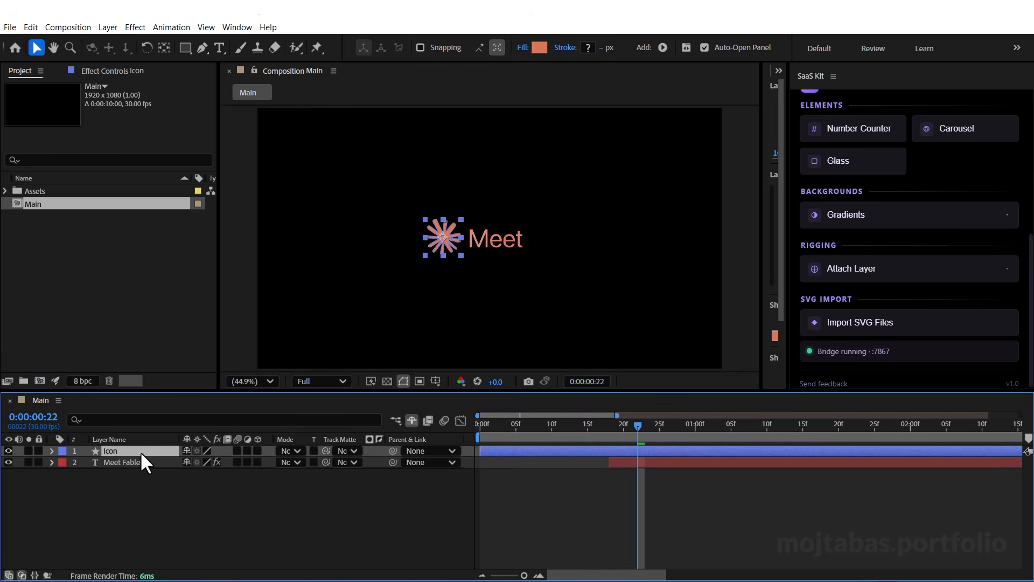
key(s)
drag(212, 462, 188, 473)
key(Home)
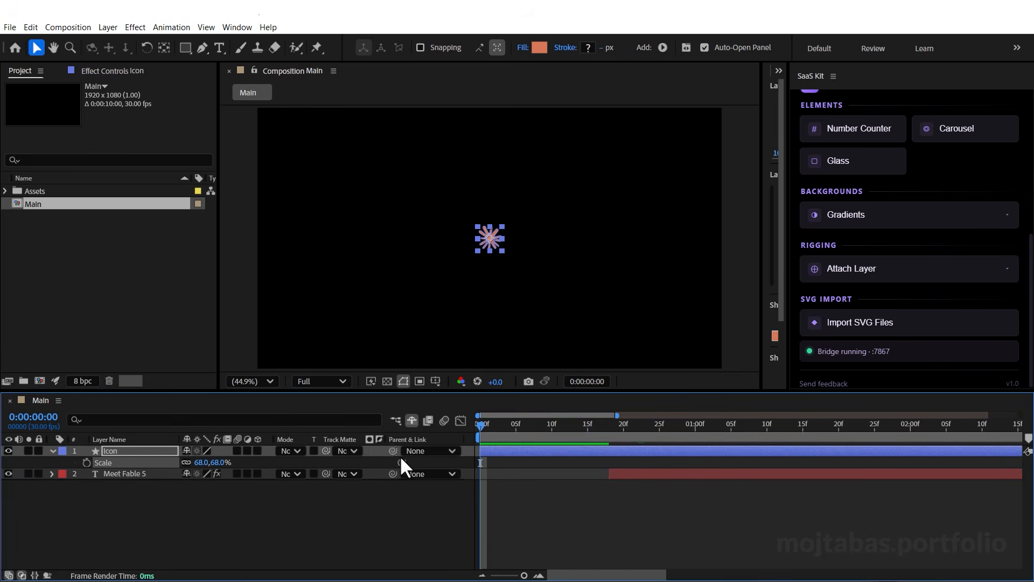
click(244, 510)
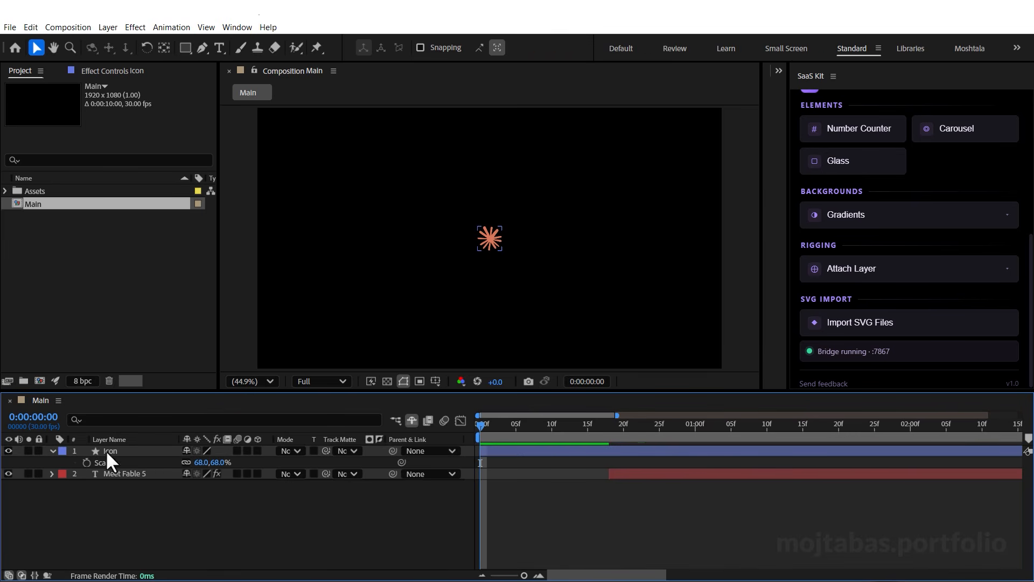
Turn the Icon and Meet Fable 5 layers into 3D layers and collapse the Icon's properties
click(129, 450)
click(258, 451)
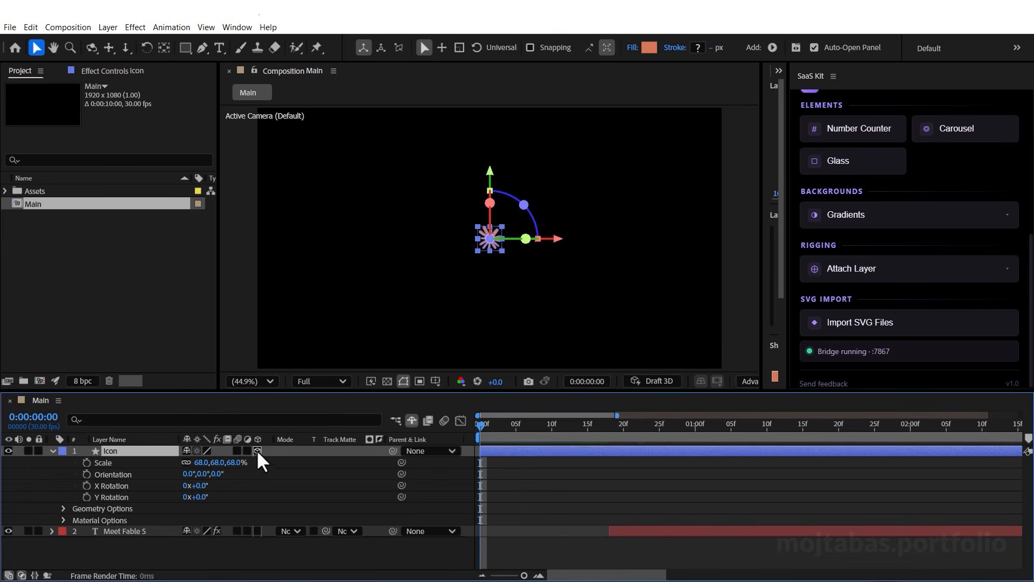
click(52, 450)
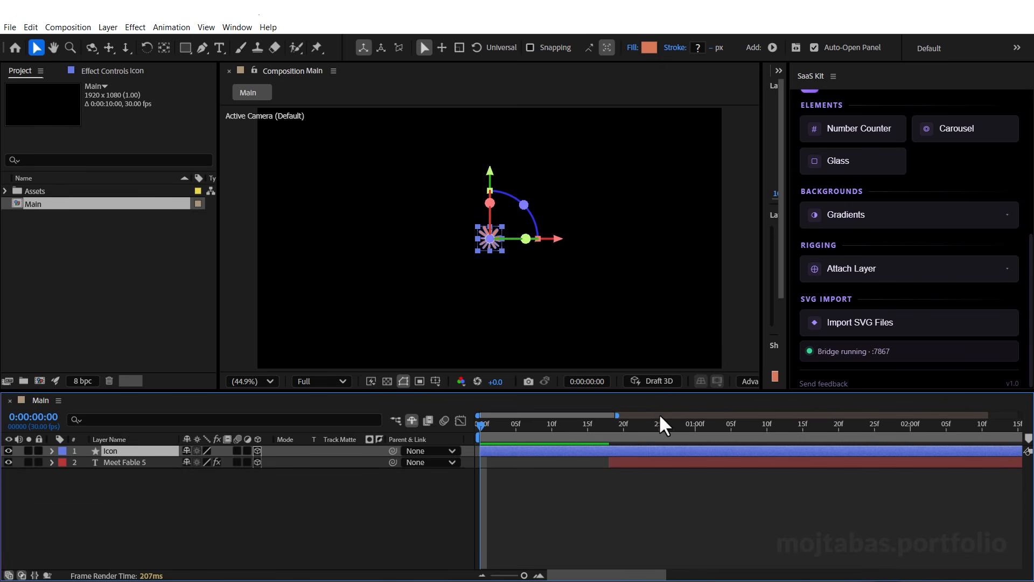
Widen the composition view, keep the Advanced 3D renderer and switch to the Top view
drag(762, 332, 916, 344)
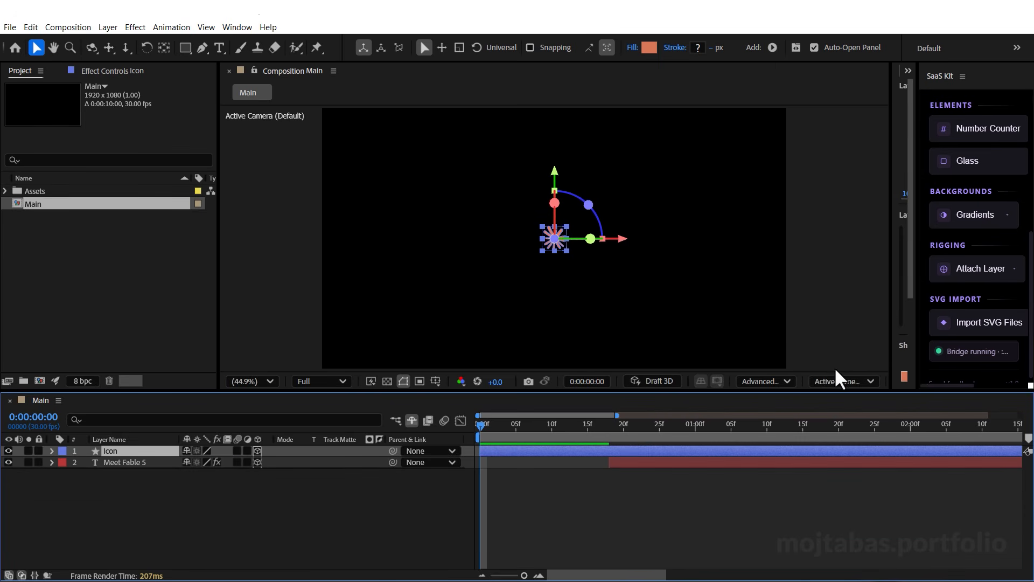
click(768, 381)
click(772, 418)
click(858, 381)
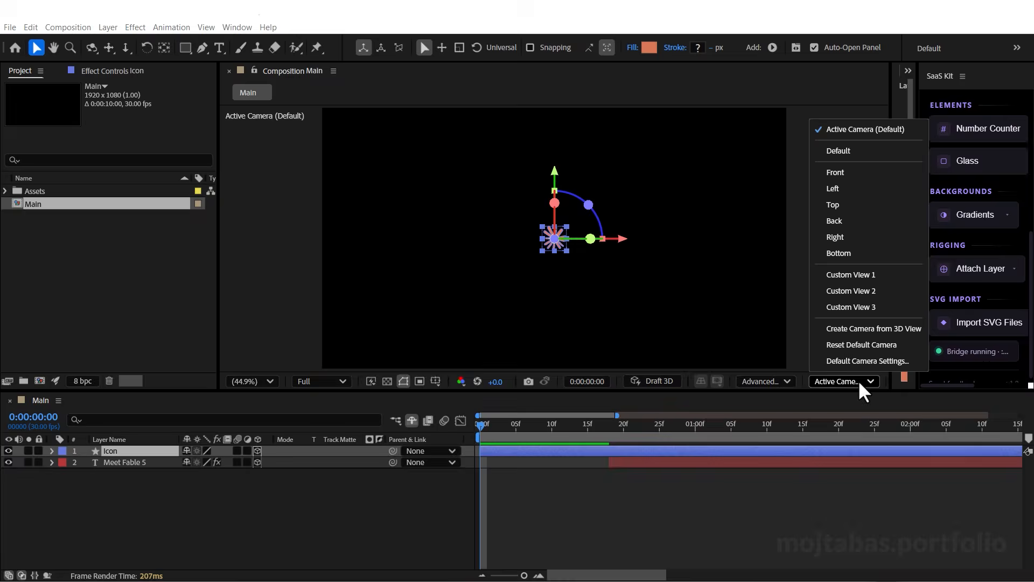
click(845, 205)
scroll(557, 248, up, 4)
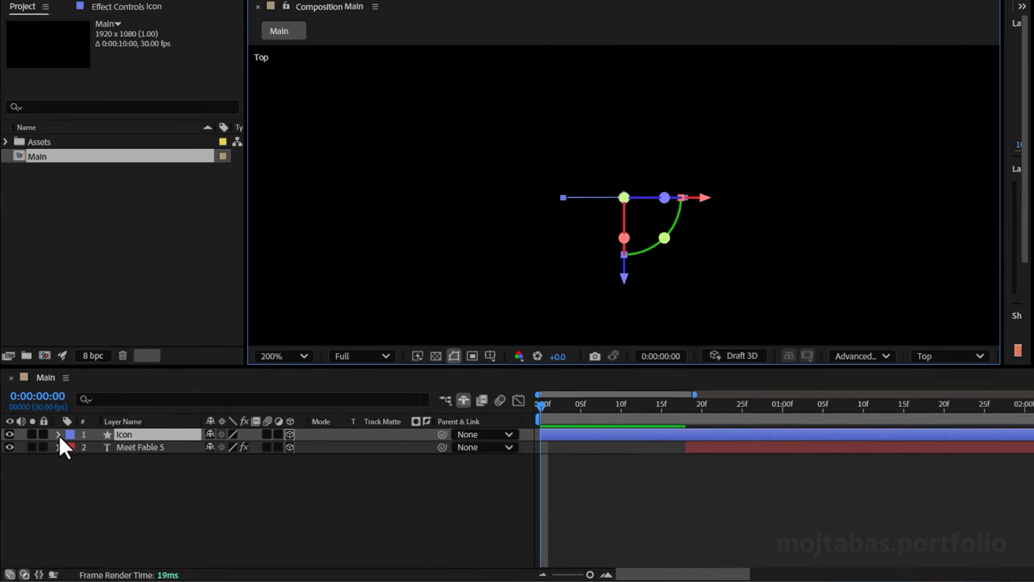
Give the Icon layer an Extrusion Depth of 30 and an Angular bevel style
click(52, 451)
click(84, 438)
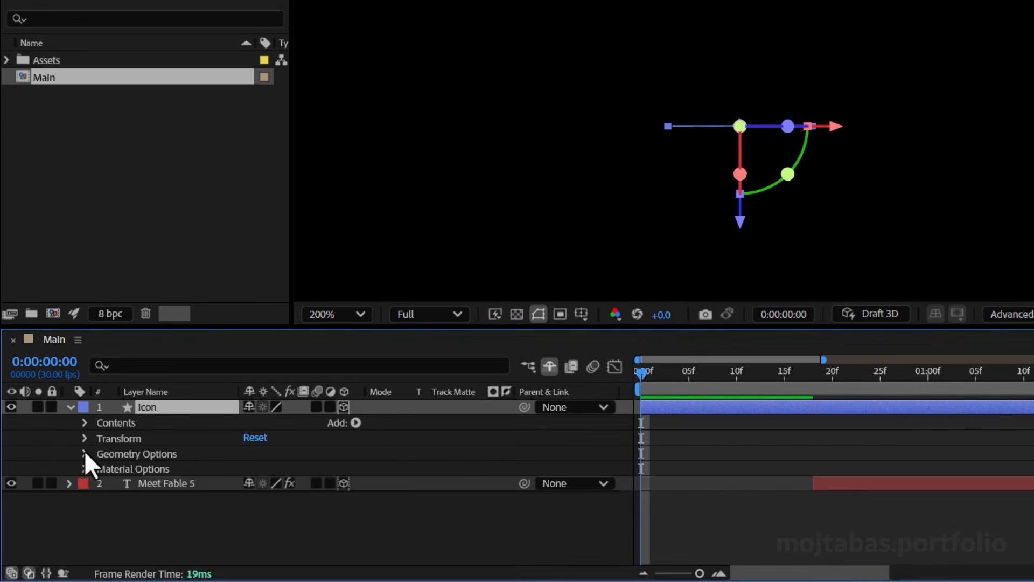
click(86, 453)
click(252, 515)
text(30)
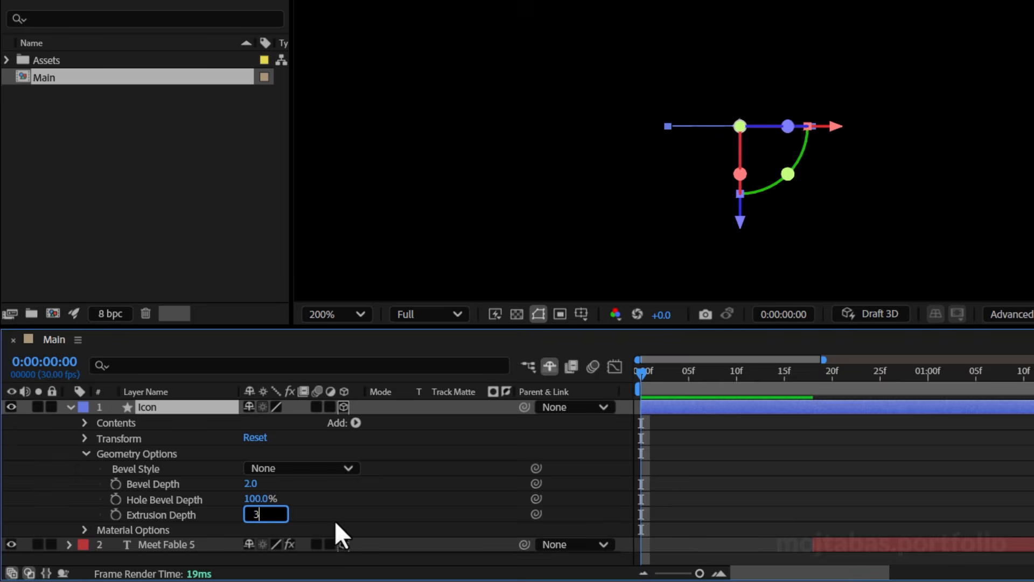
key(Return)
click(288, 468)
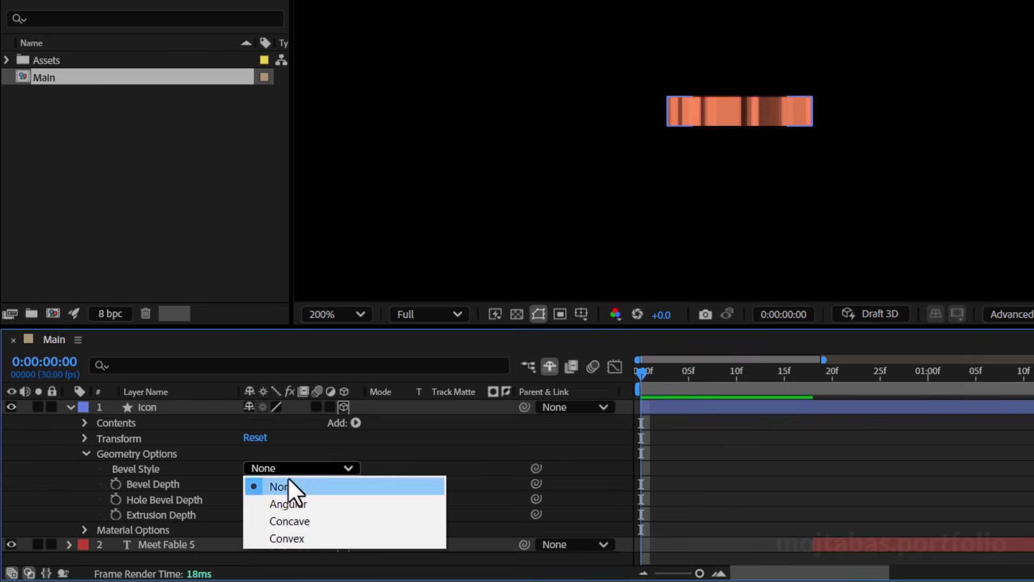
click(290, 498)
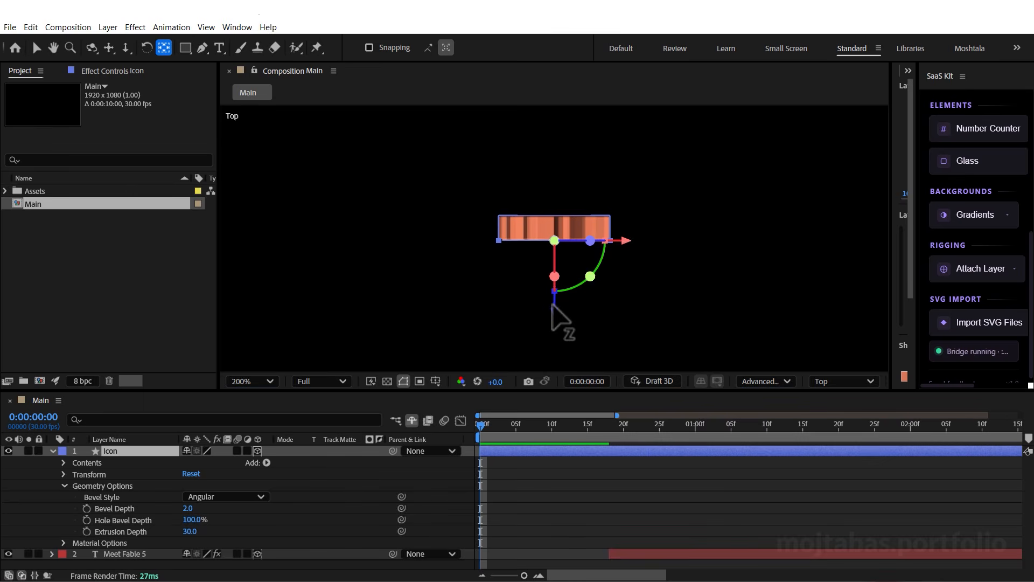
Move the Icon's anchor point along Z to the middle of the extrusion, and return to the Active Camera view and previous panel layout
drag(555, 312, 555, 298)
click(837, 383)
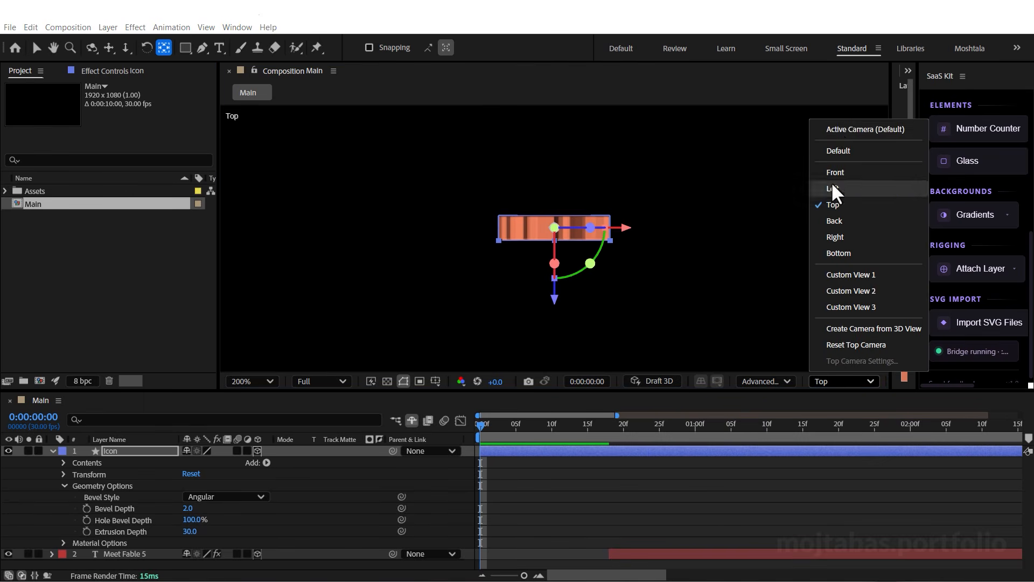
click(835, 132)
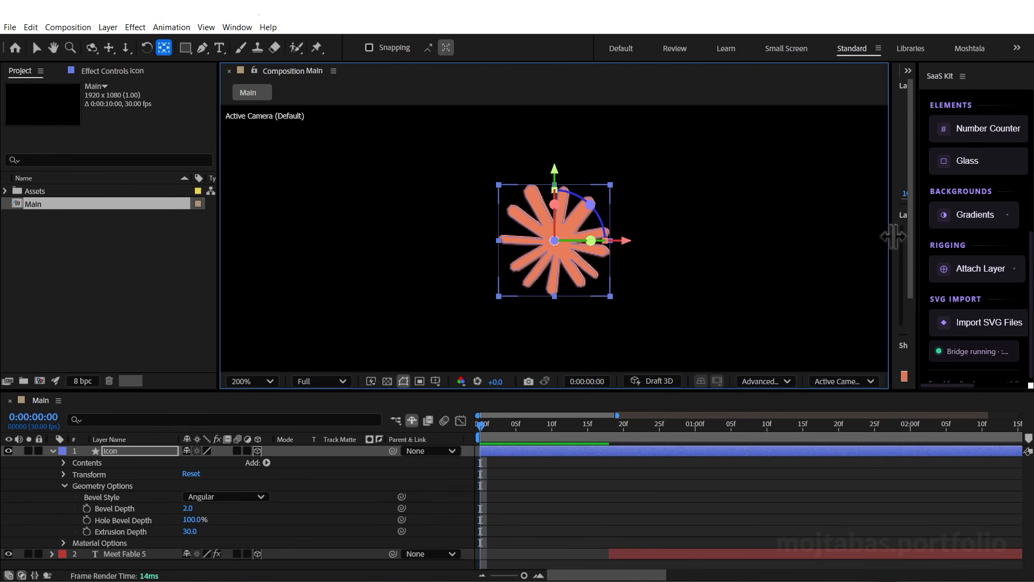
drag(890, 237, 763, 235)
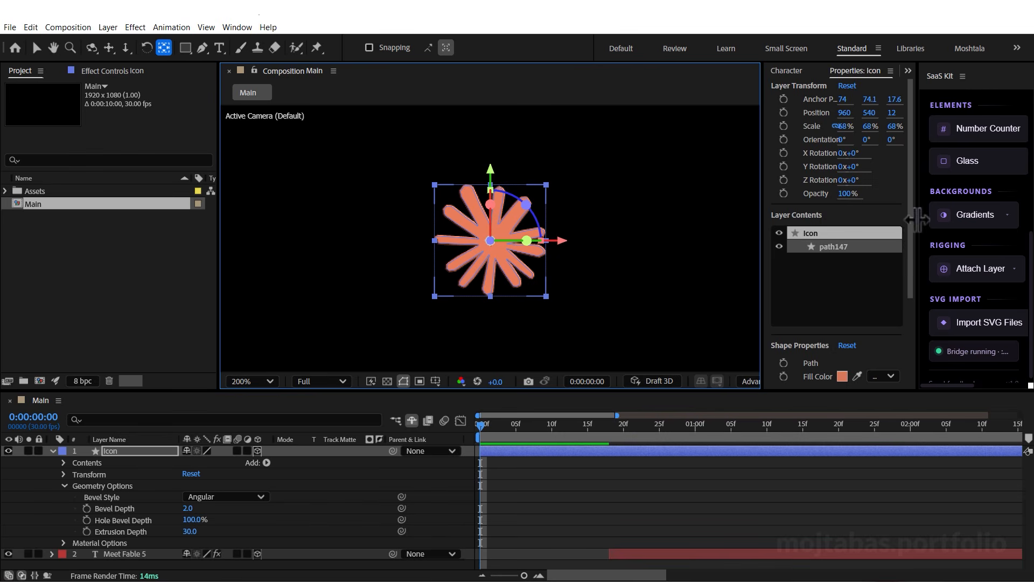
drag(918, 219, 787, 221)
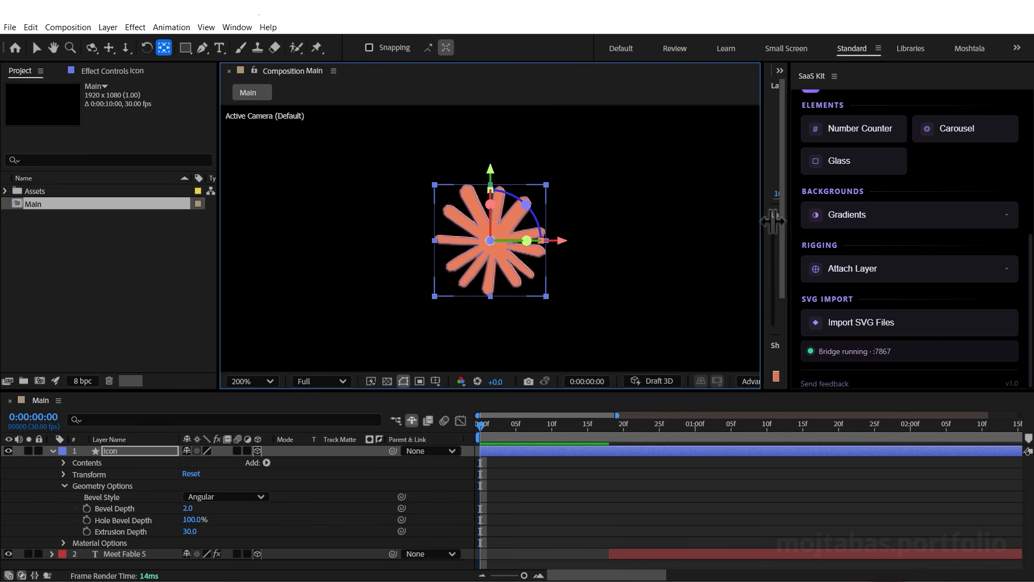
Reveal the Icon's rotation properties, try out Y Rotation, and drive it with the expression time*150
click(102, 473)
key(r)
drag(200, 486, 272, 478)
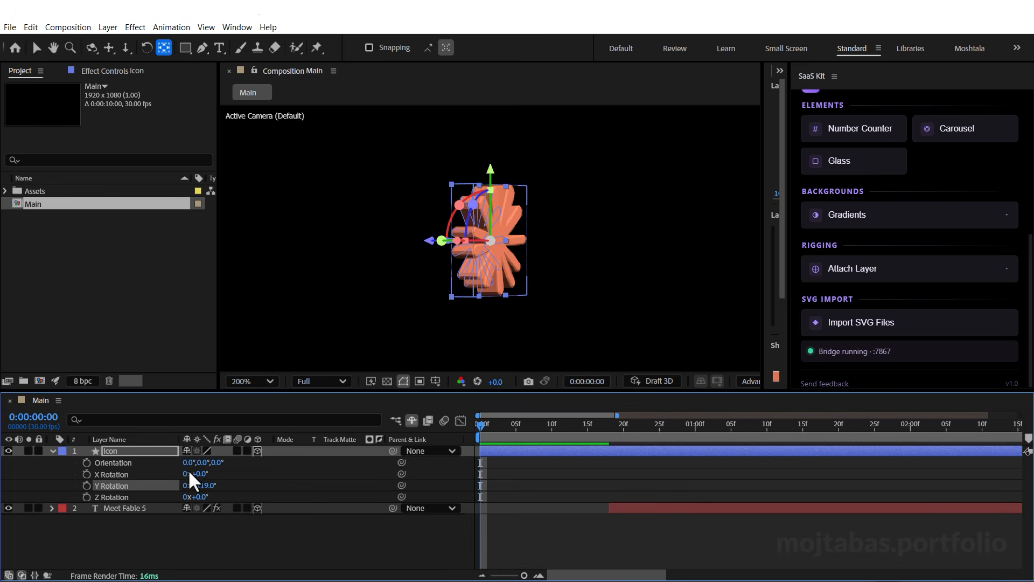
alt+click(87, 486)
text(tim)
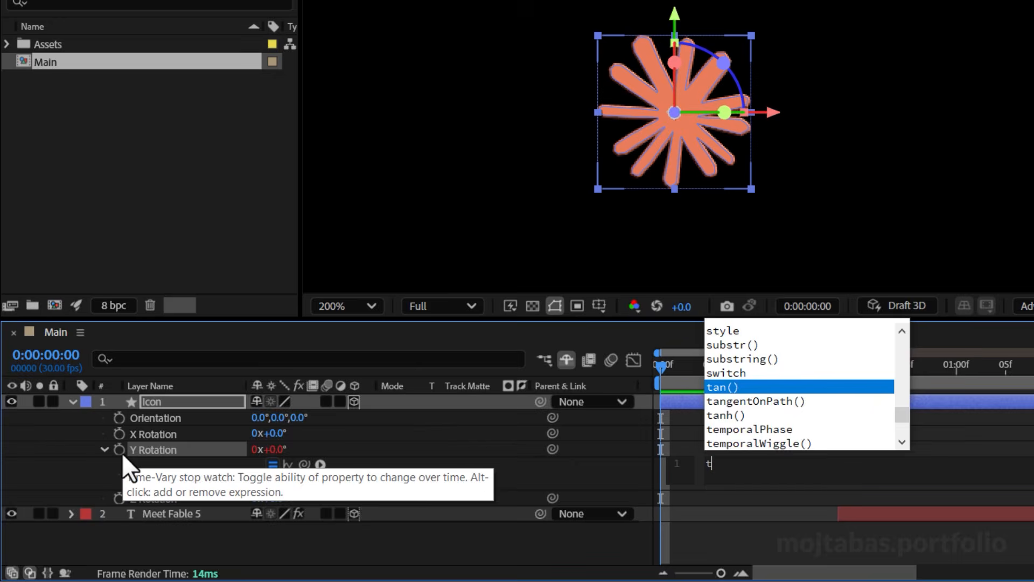
text(e*150)
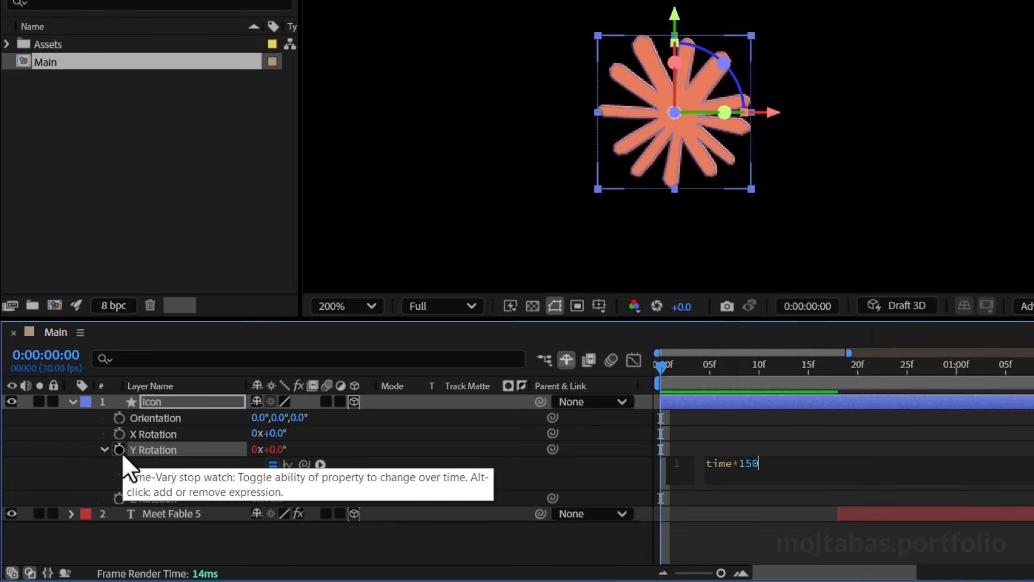
click(264, 464)
drag(690, 376, 166, 474)
Add the expression time*20 to the Icon's X Rotation and preview the spin
click(83, 425)
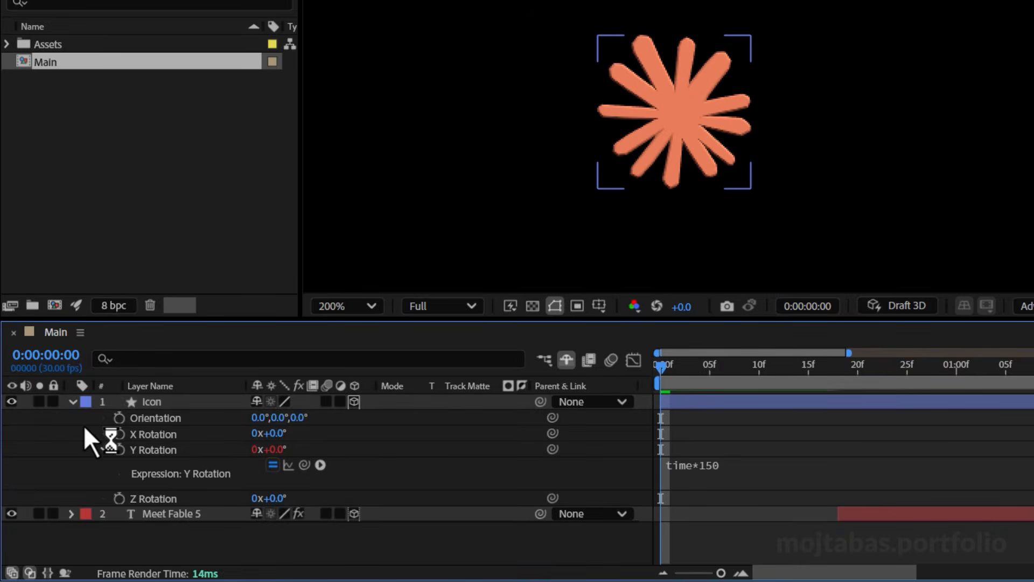
alt+click(118, 434)
text(time)
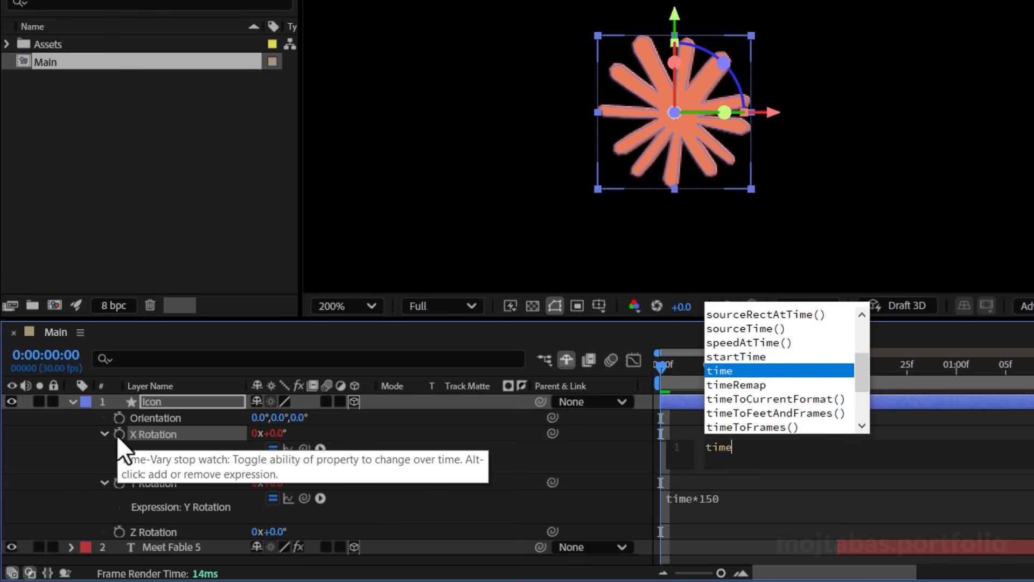
text(*20)
key(KP_Enter)
key(space)
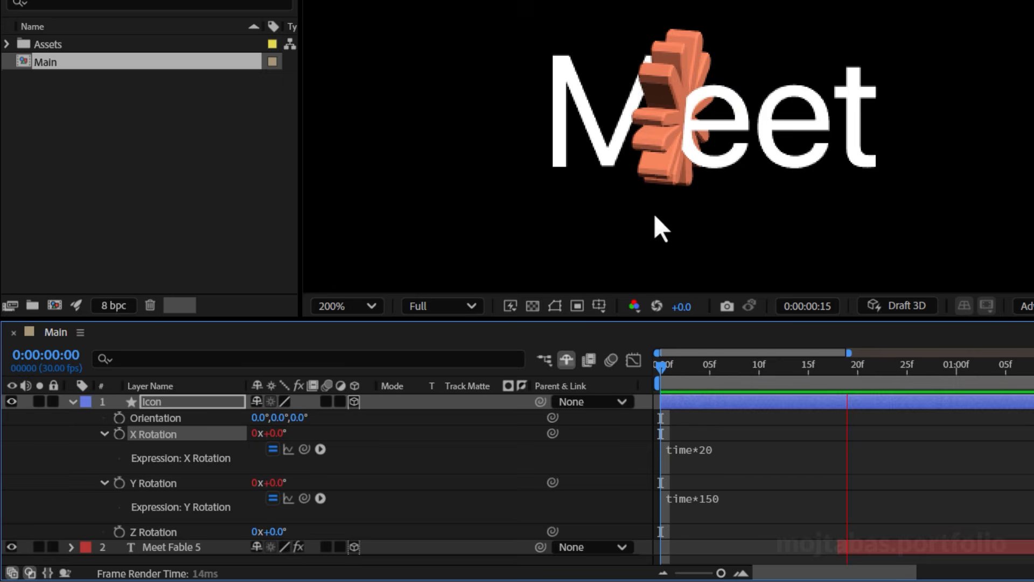
key(space)
Change the Icon's Y Rotation expression to time*250 and preview the faster spin
click(742, 492)
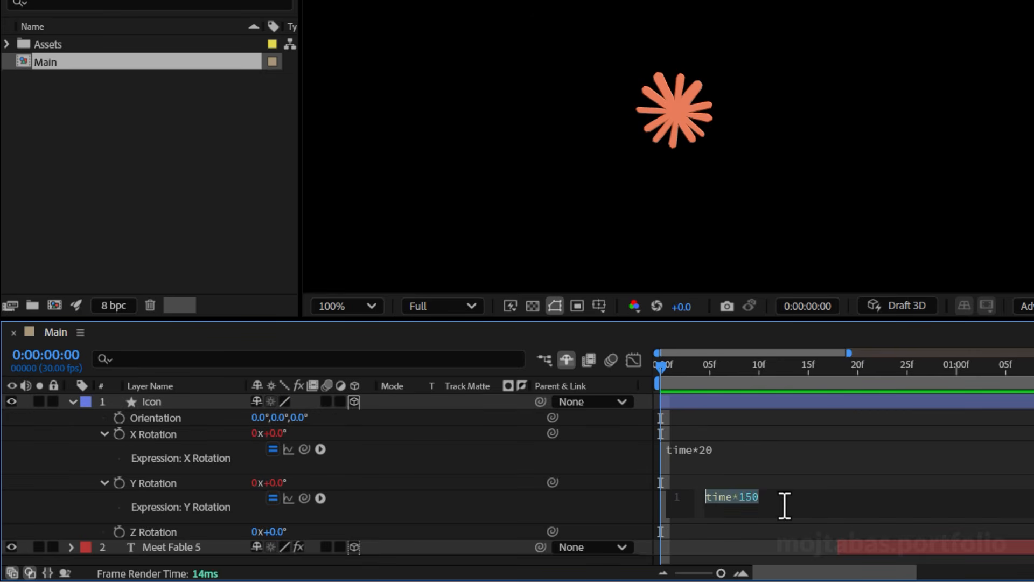
click(793, 501)
key(BackSpace)
key(BackSpace)
text(250)
key(KP_Enter)
key(space)
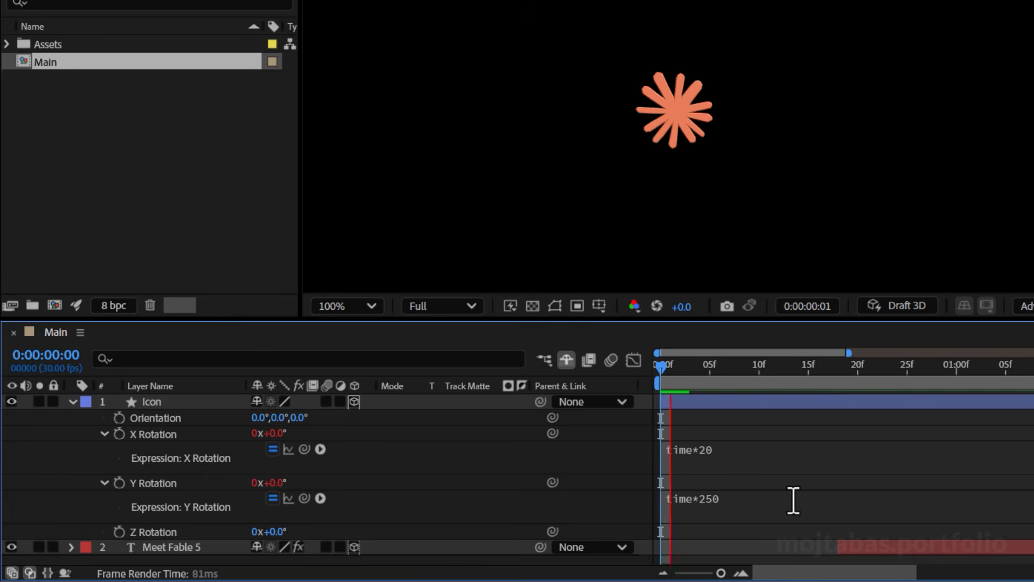
Keyframe the Icon's Position at 0:00:00:18 and move it horizontally to X 1060 at 0:00:00:24
click(460, 404)
key(p)
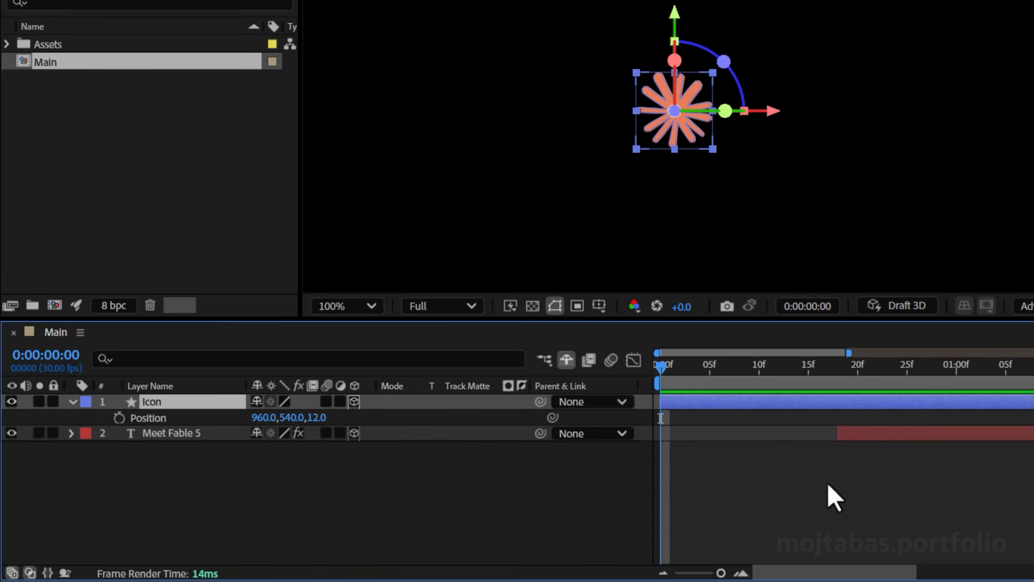
drag(696, 365, 900, 385)
click(119, 417)
key(shift+Right)
key(shift+Right)
key(shift+Right)
key(shift+Right)
key(shift+Right)
key(shift+Right)
key(shift+Right)
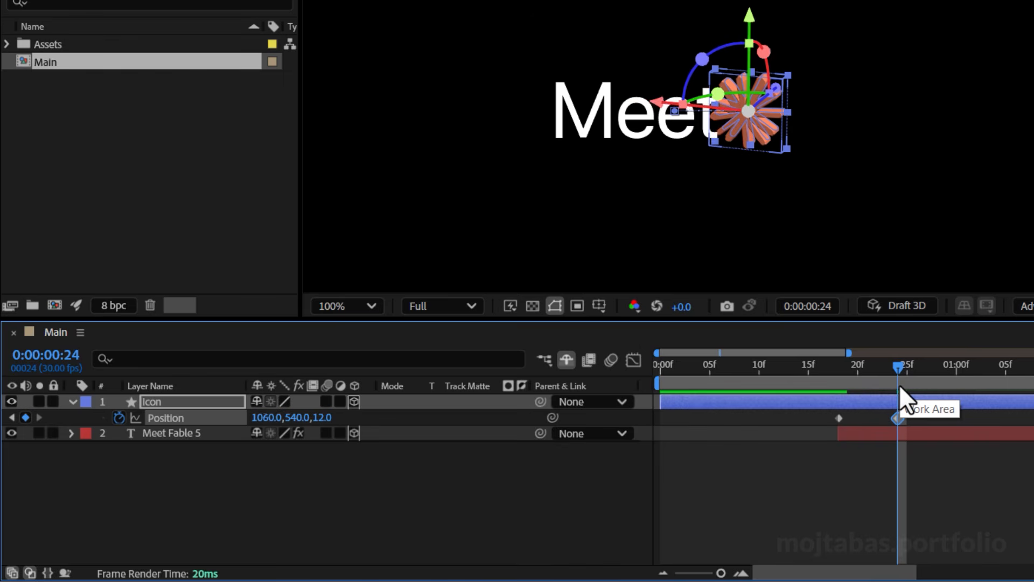
Keyframe the Icon's Position at 0:00:01:00 by moving it horizontally to X 1250, at the end of "Fable"
click(946, 371)
click(952, 372)
key(shift+Right)
key(shift+Right)
key(shift+Right)
key(shift+Right)
key(shift+Right)
key(shift+Right)
key(shift+Right)
key(shift+Right)
key(shift+Right)
key(shift+Right)
key(shift+Right)
key(shift+Right)
key(shift+Right)
key(shift+Right)
key(shift+Right)
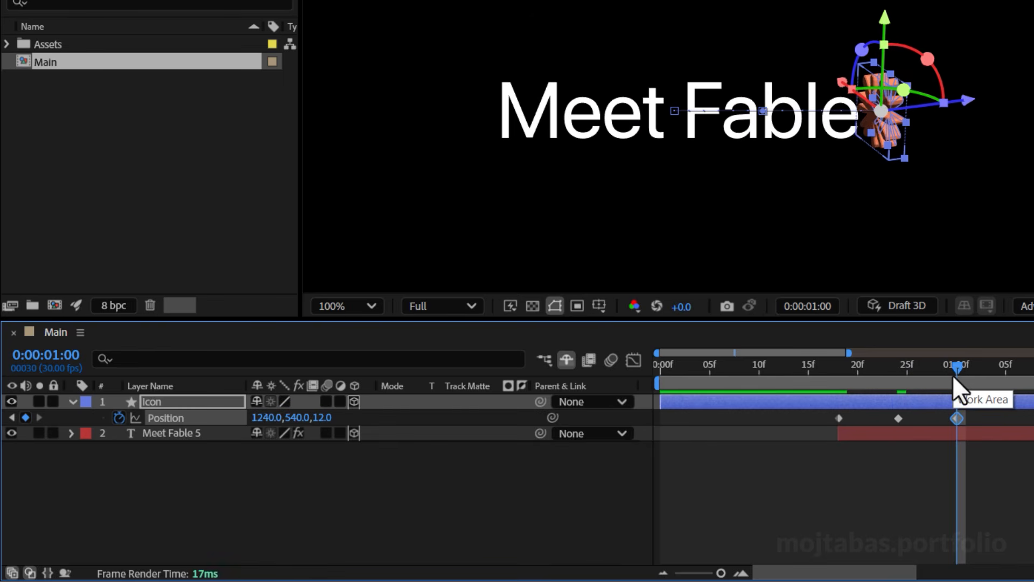
Keyframe the Icon's Position at 0:00:01:08, placing it just after the "5" at X 1311
drag(960, 372, 1033, 384)
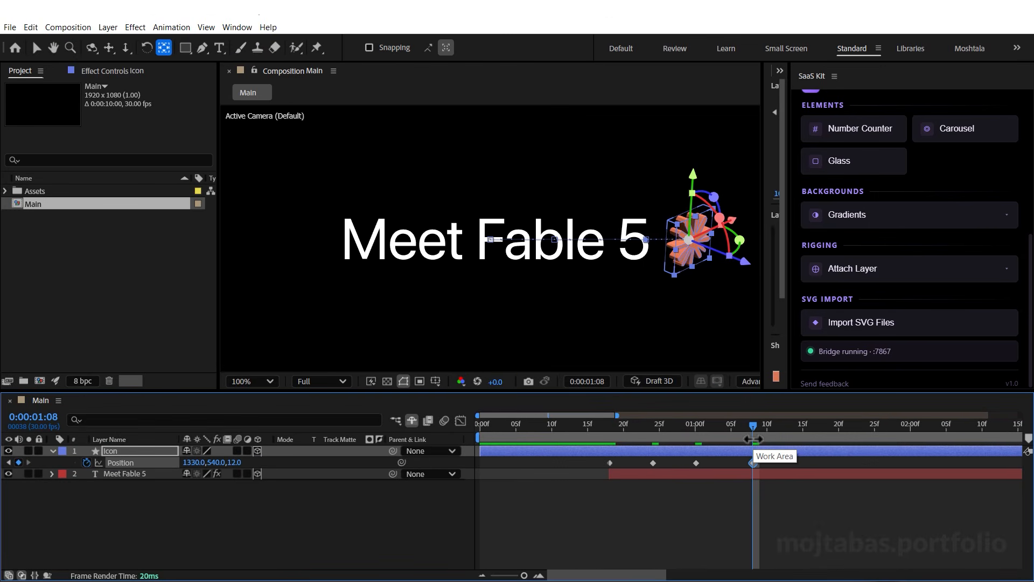
key(Left)
key(Left)
key(Left)
key(Left)
key(Left)
key(Left)
key(Left)
key(Left)
key(Left)
key(Left)
key(Left)
key(Left)
key(Left)
key(Left)
key(Left)
key(Left)
key(Left)
key(Left)
key(Left)
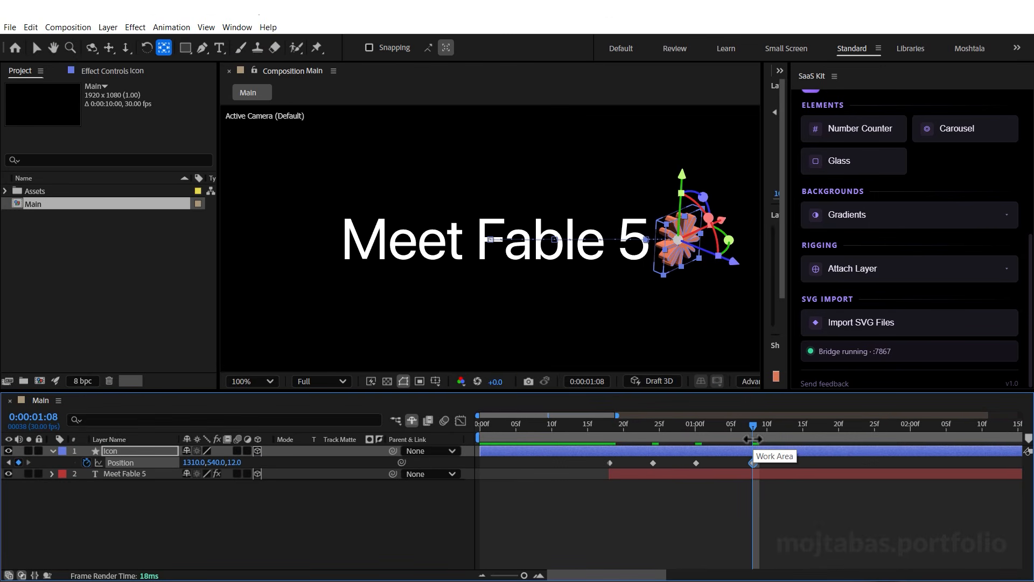
Select all four of the Icon's Position keyframes and apply Easy Ease to them
drag(765, 460, 609, 460)
right_click(608, 460)
mouse_move(667, 456)
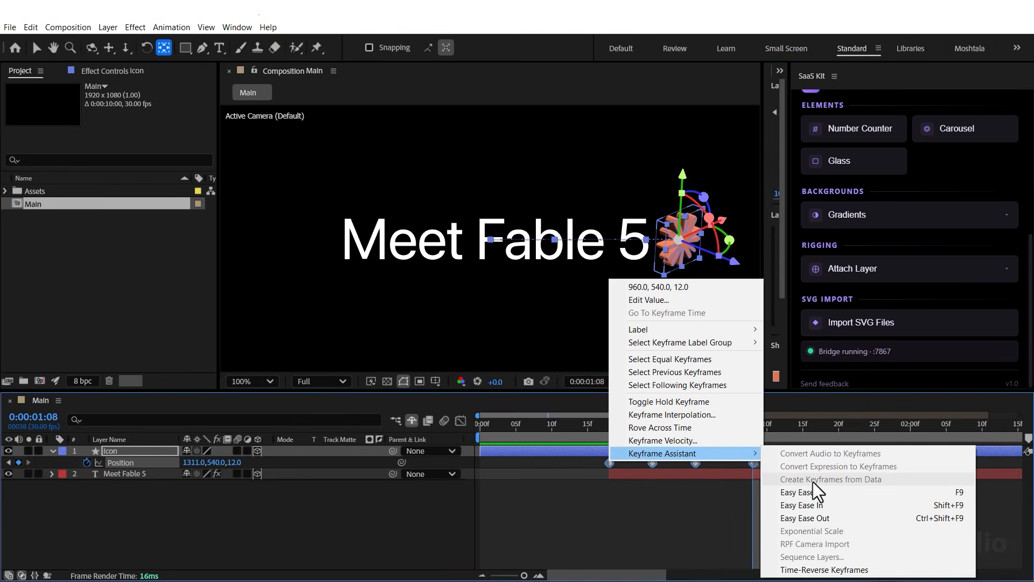
click(778, 491)
Reshape the Icon's Position speed graph so its moves start fast and slow into the following keyframes, and preview the motion
click(461, 420)
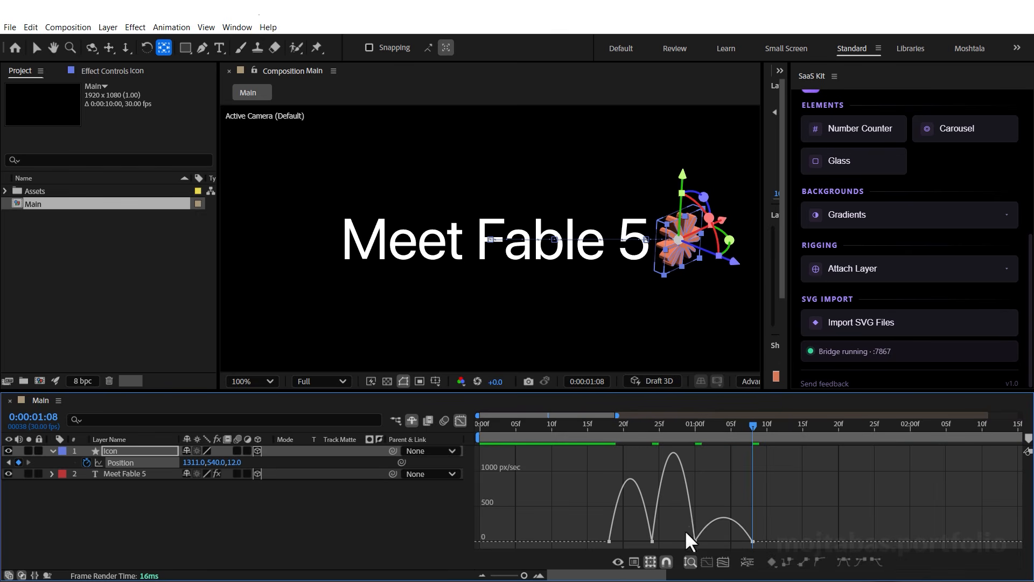
click(652, 541)
drag(645, 541, 610, 543)
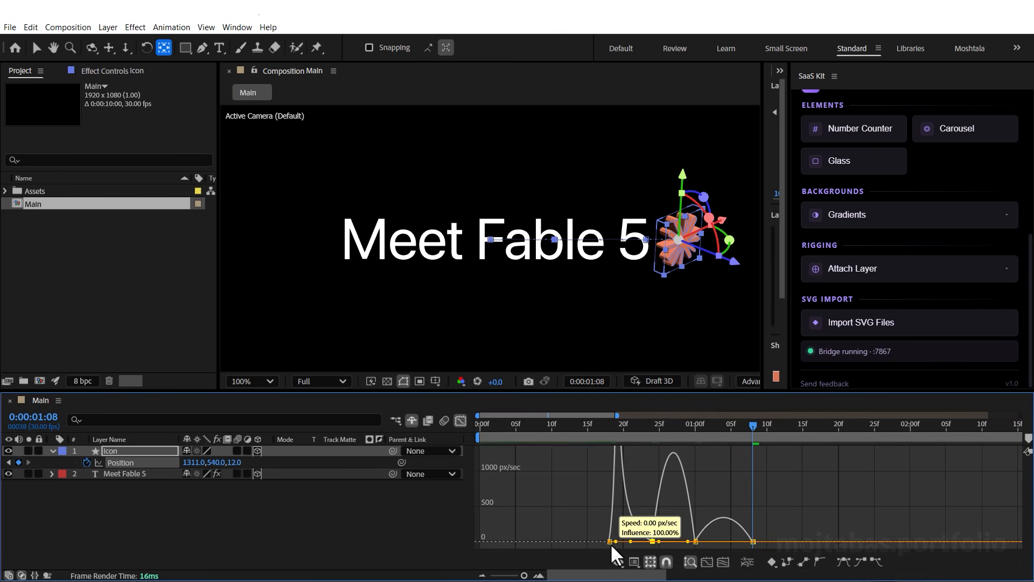
click(696, 541)
drag(687, 541, 655, 541)
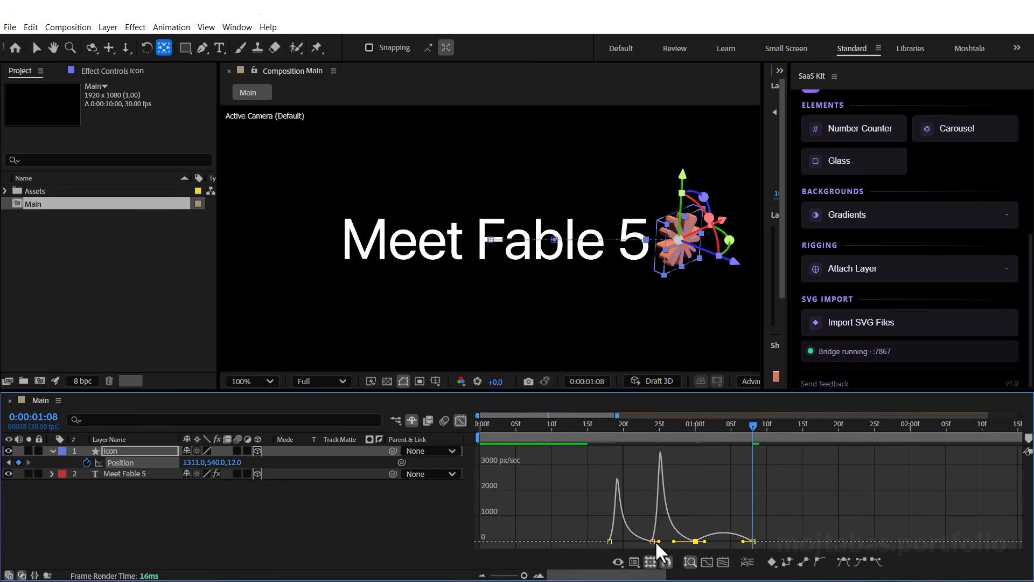
click(752, 541)
drag(694, 541, 694, 541)
drag(615, 541, 690, 542)
click(461, 421)
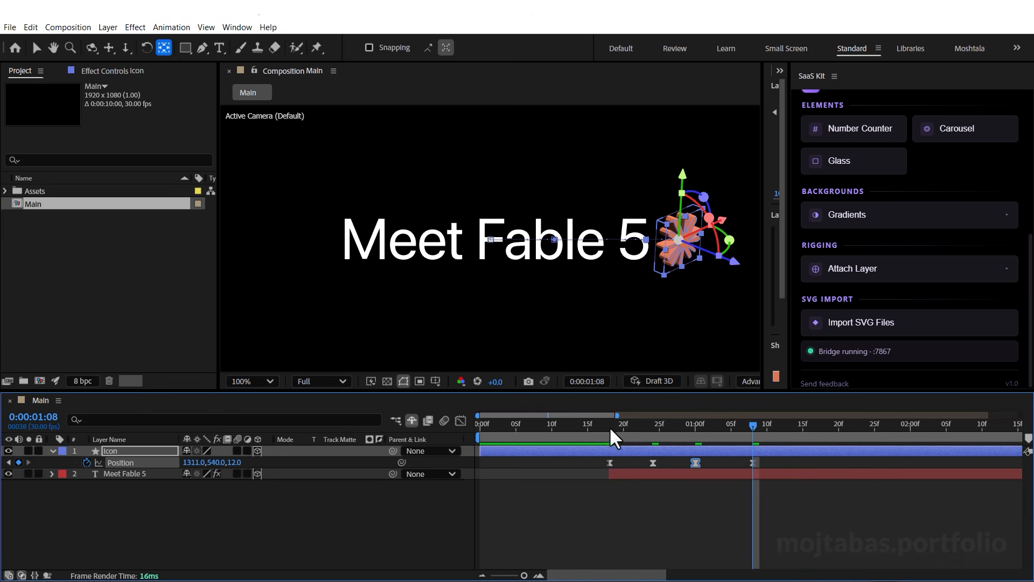
click(526, 439)
key(space)
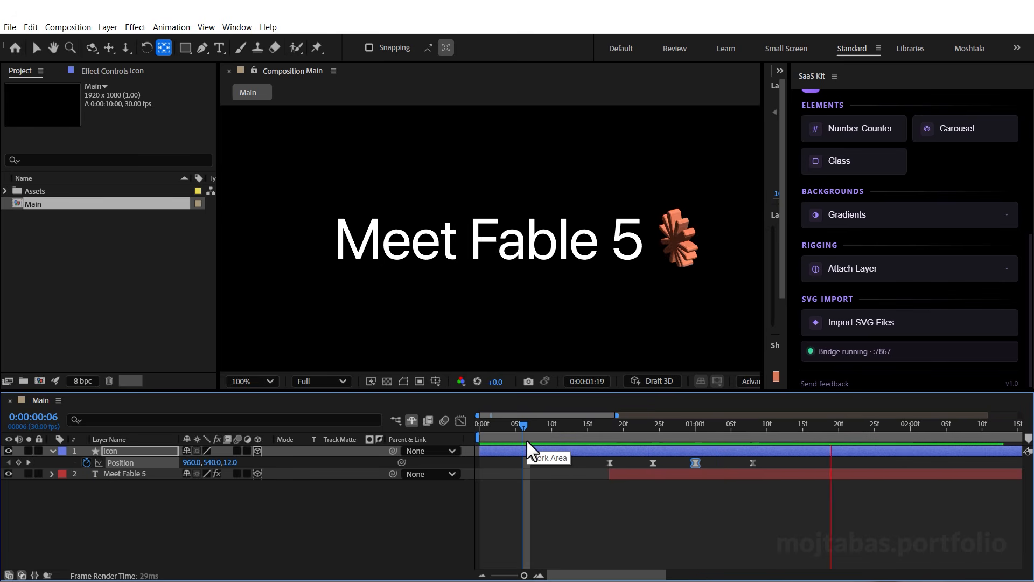
key(space)
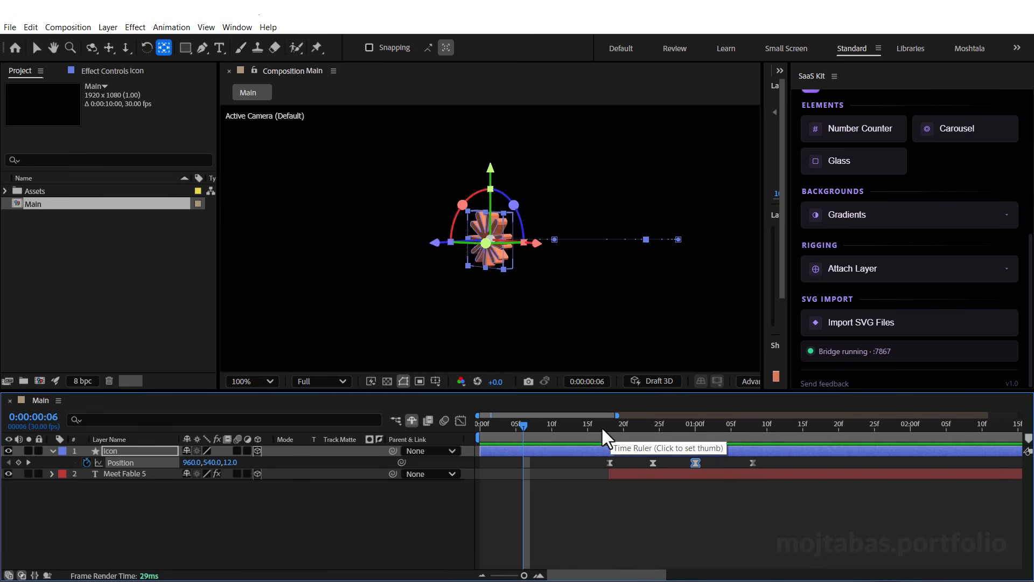
Move the Icon's second Position keyframe earlier to 0:00:00:22 and review the motion up to 0:00:01:00
click(645, 434)
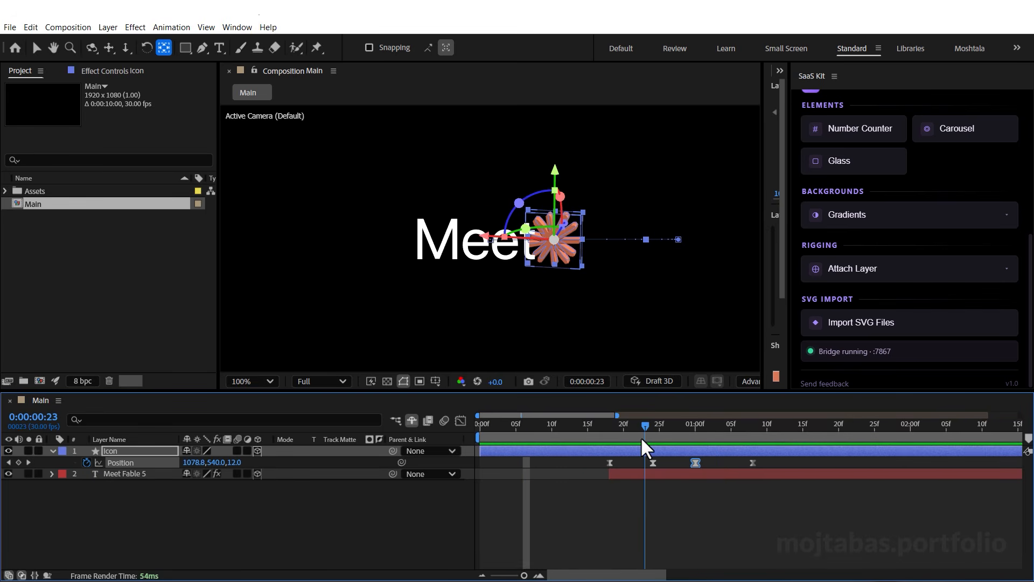
click(660, 460)
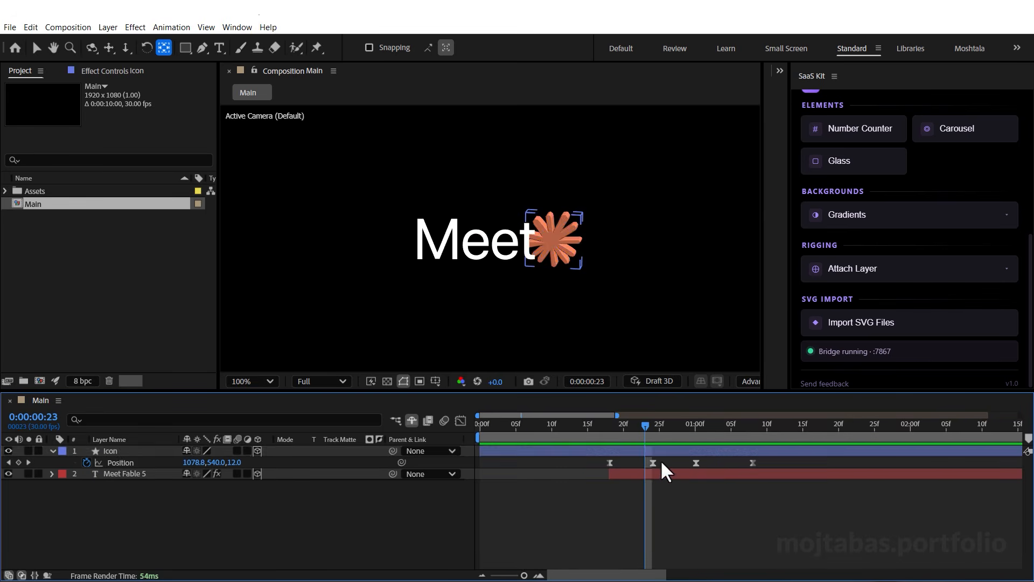
drag(653, 462, 639, 463)
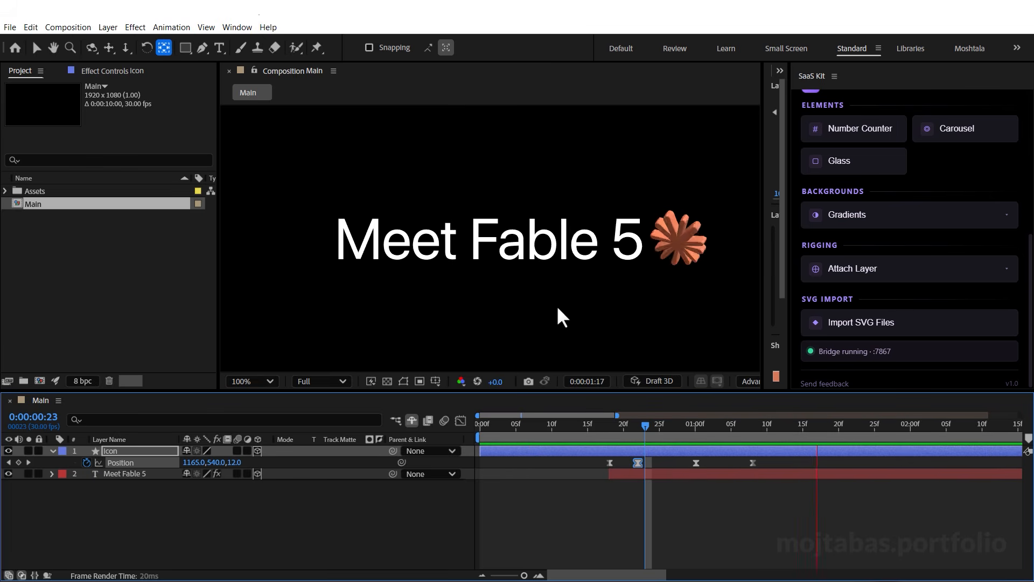
scroll(557, 305, down, 2)
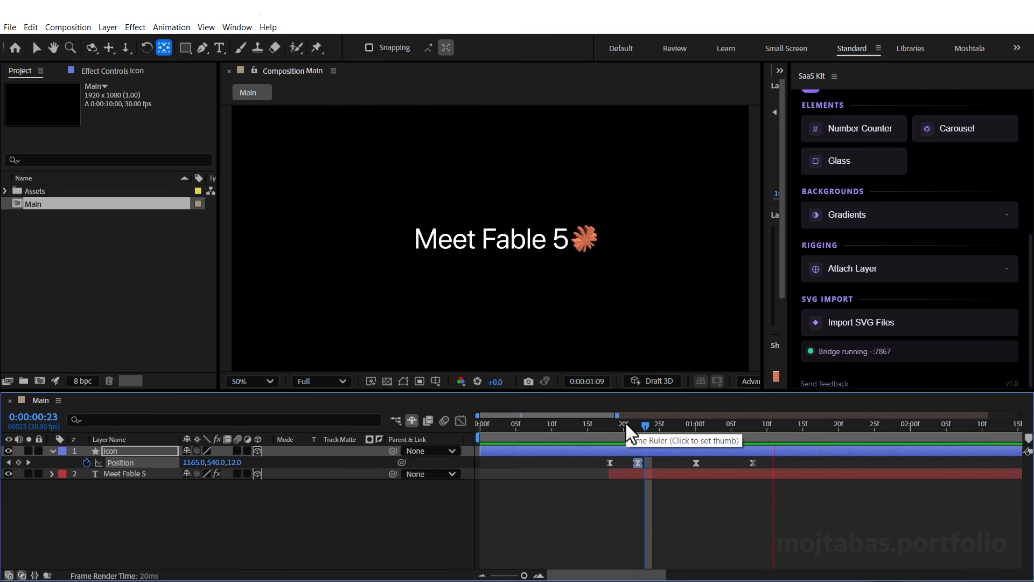
drag(640, 426, 696, 441)
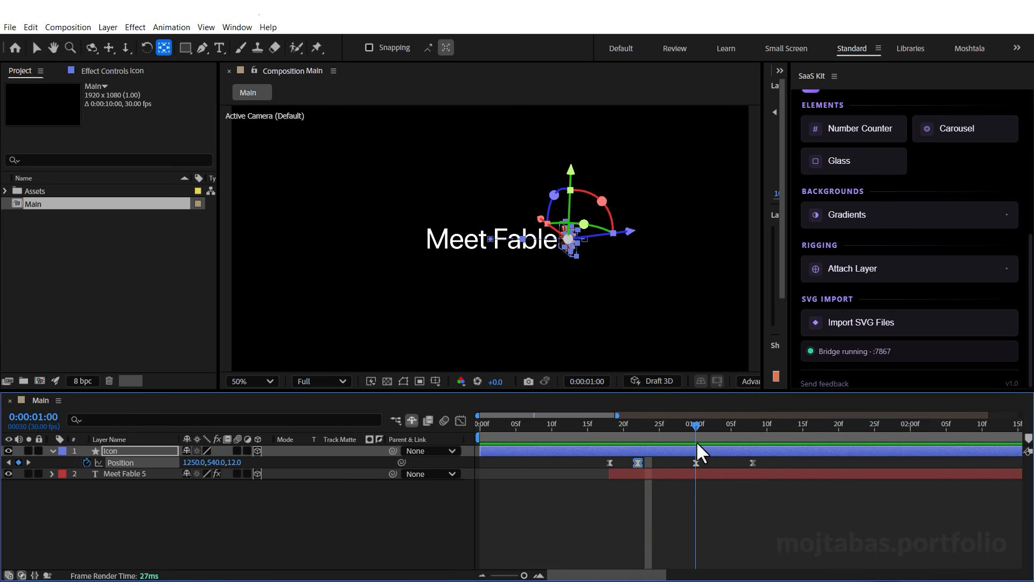
Turn off 3D for the Meet Fable 5 text layer and preview the animation from the start
click(259, 524)
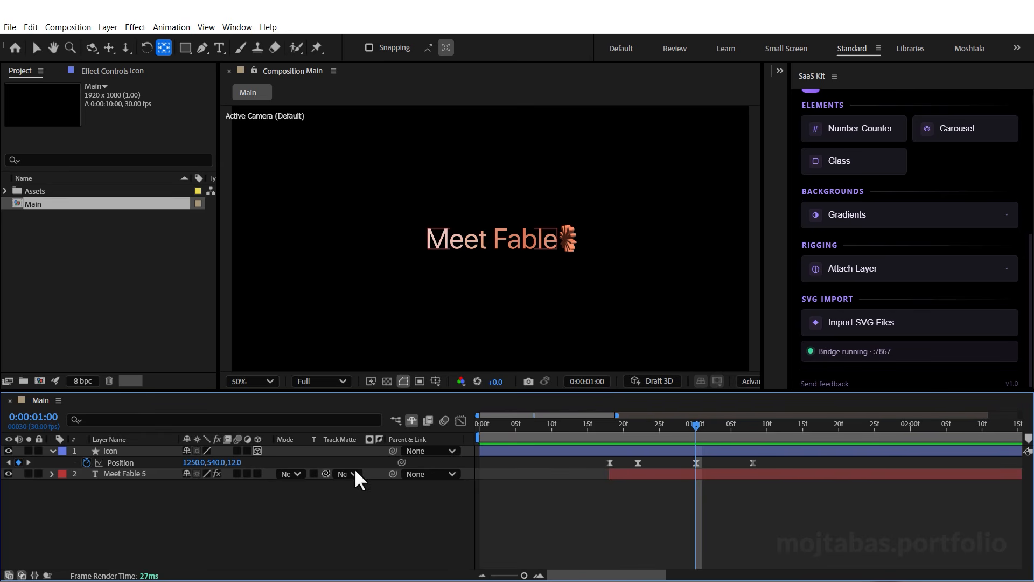
drag(694, 431, 343, 462)
key(space)
Keyframe the Icon's Scale from 0% at 0:00:00:00 to 68% at 0:00:00:11, with Easy Ease on both keyframes
click(522, 450)
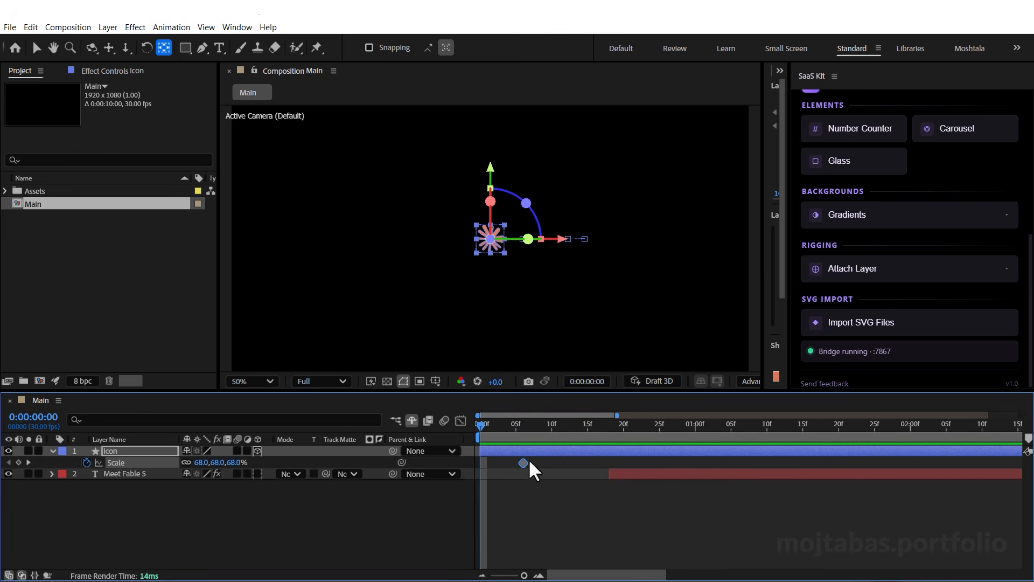
drag(553, 463, 478, 467)
click(258, 509)
right_click(480, 463)
mouse_move(546, 457)
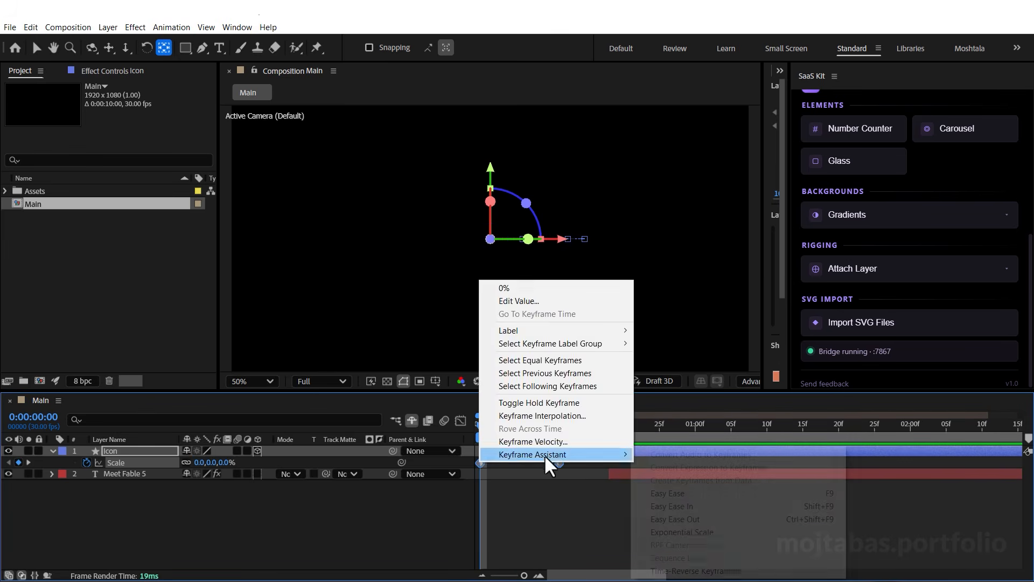
click(697, 493)
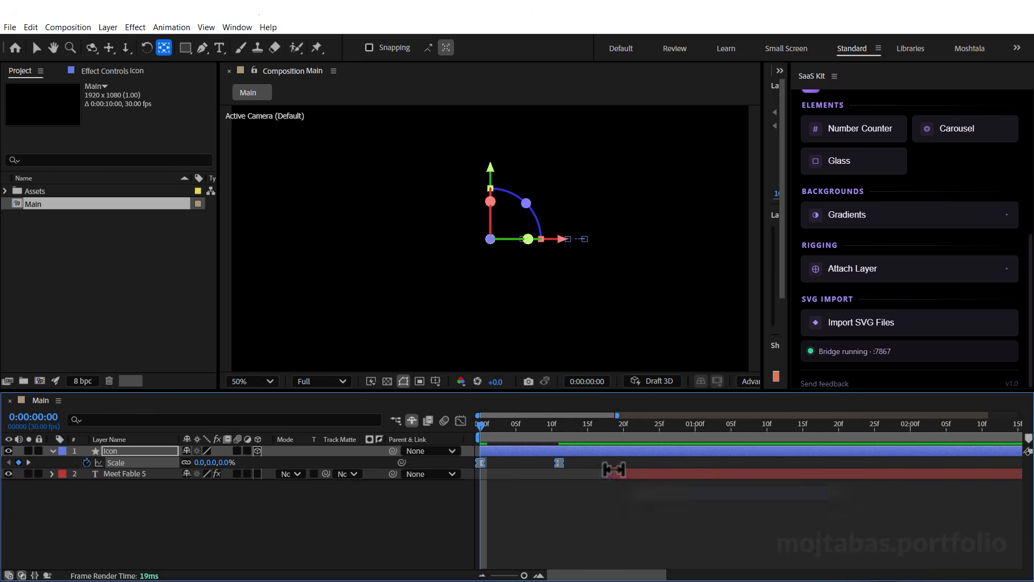
Reshape the Icon's Scale speed graph to start fast and settle slowly, and preview the pop-in
click(460, 421)
drag(538, 539, 519, 541)
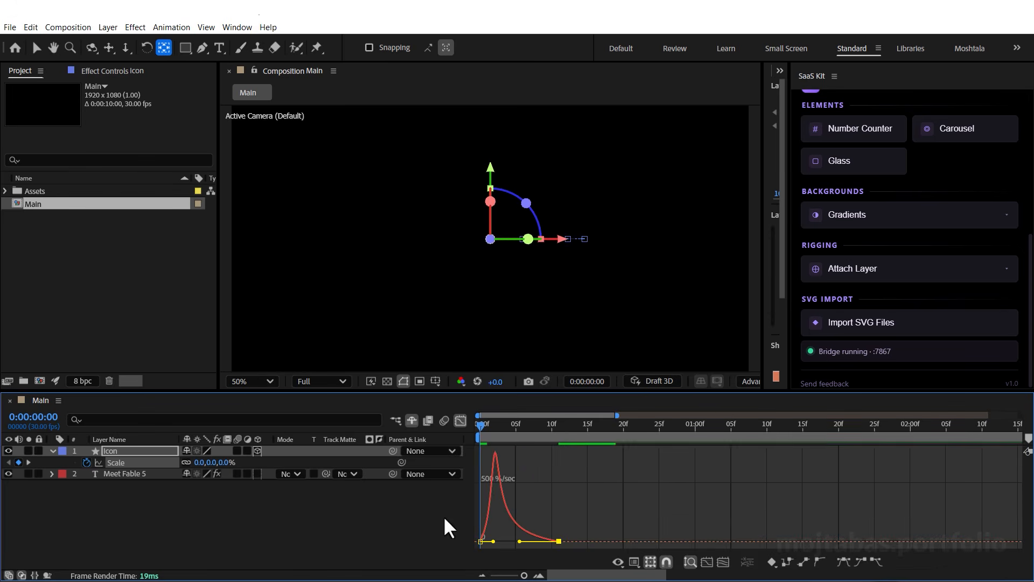
click(460, 421)
key(space)
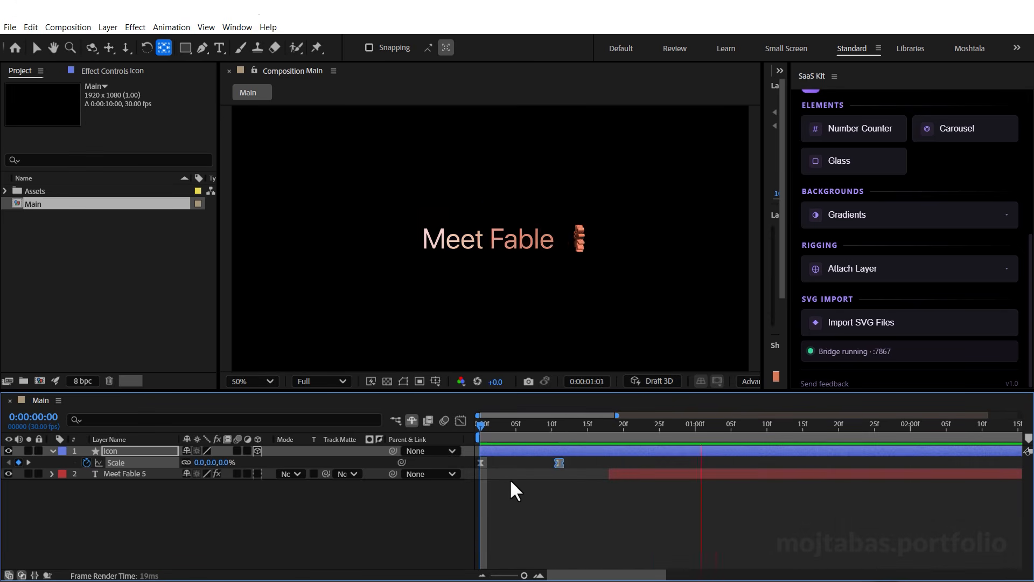
key(space)
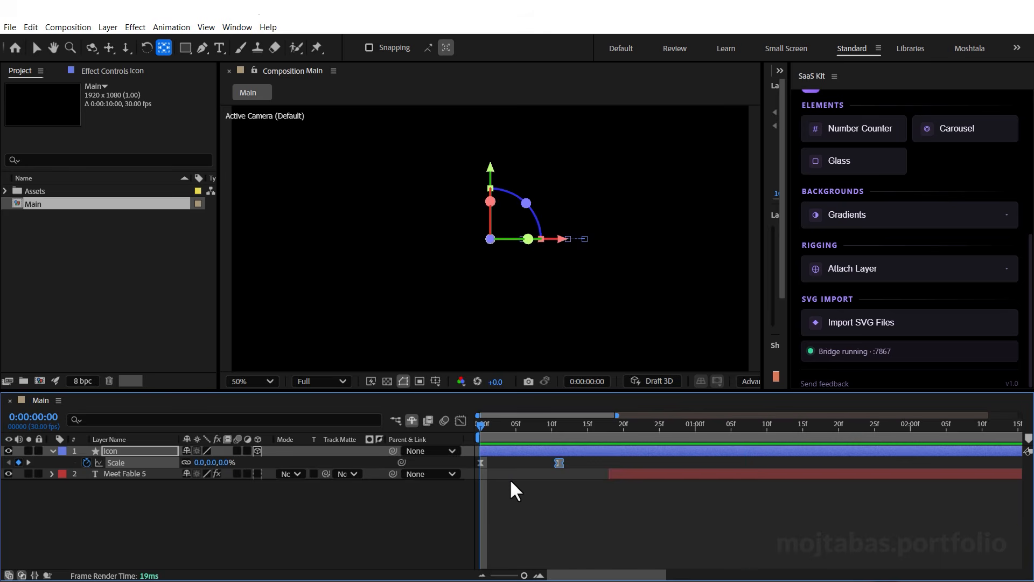
Attach a null to the selected Meet Fable 5 and Icon layers at 0:00:01:08 using SaaS Kit's layer attachment
drag(542, 424, 752, 461)
click(732, 491)
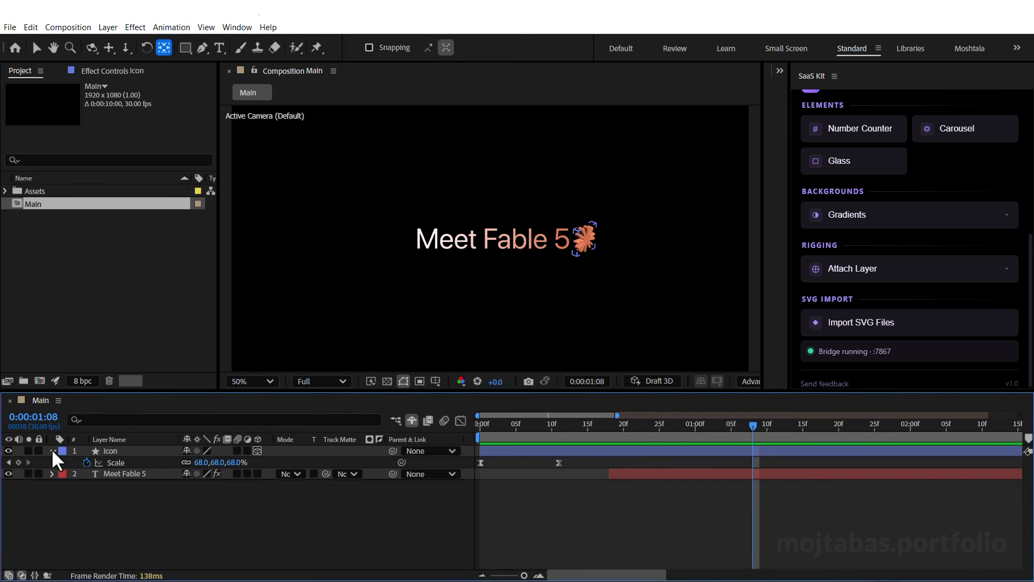
click(53, 450)
click(112, 462)
ctrl+click(114, 451)
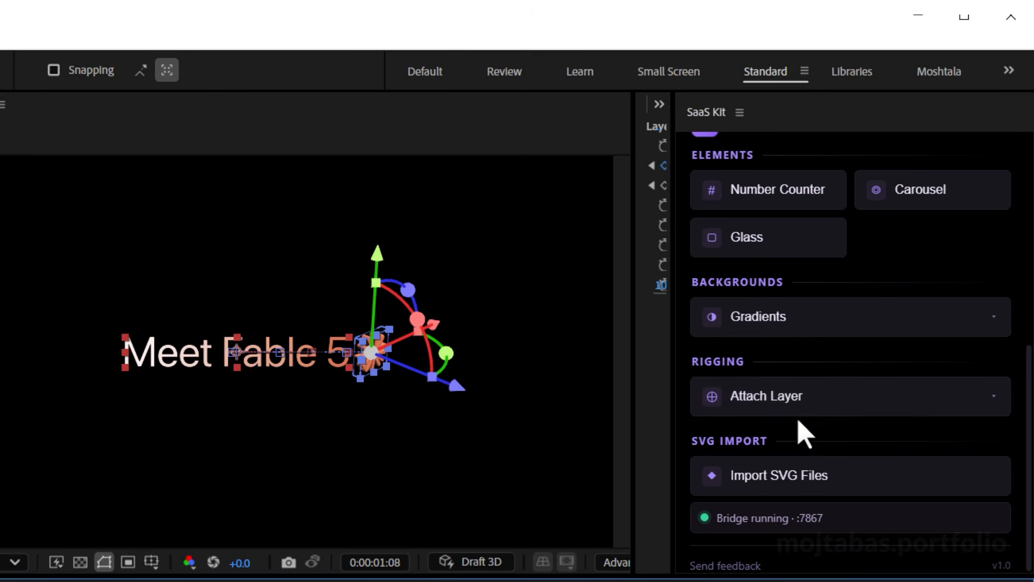
click(799, 413)
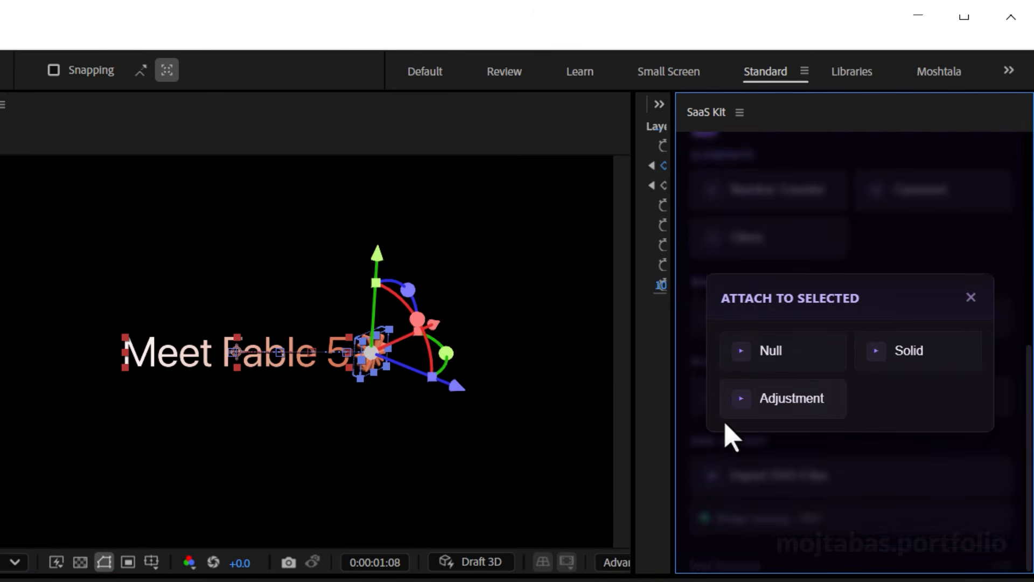
click(784, 353)
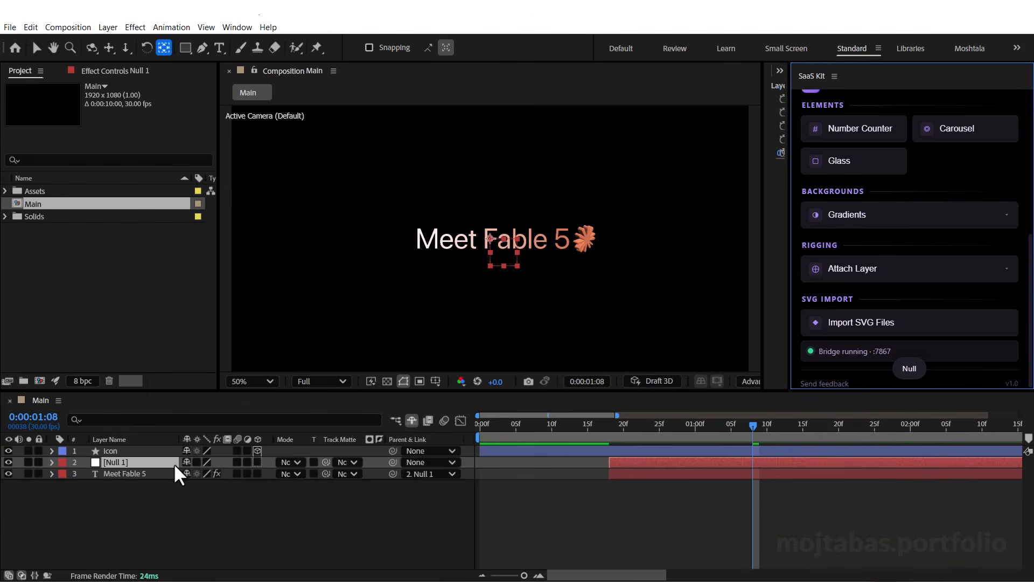
Move the new null to the top of the layer stack and rename it Cam
drag(173, 463, 125, 448)
key(Return)
text(Cam)
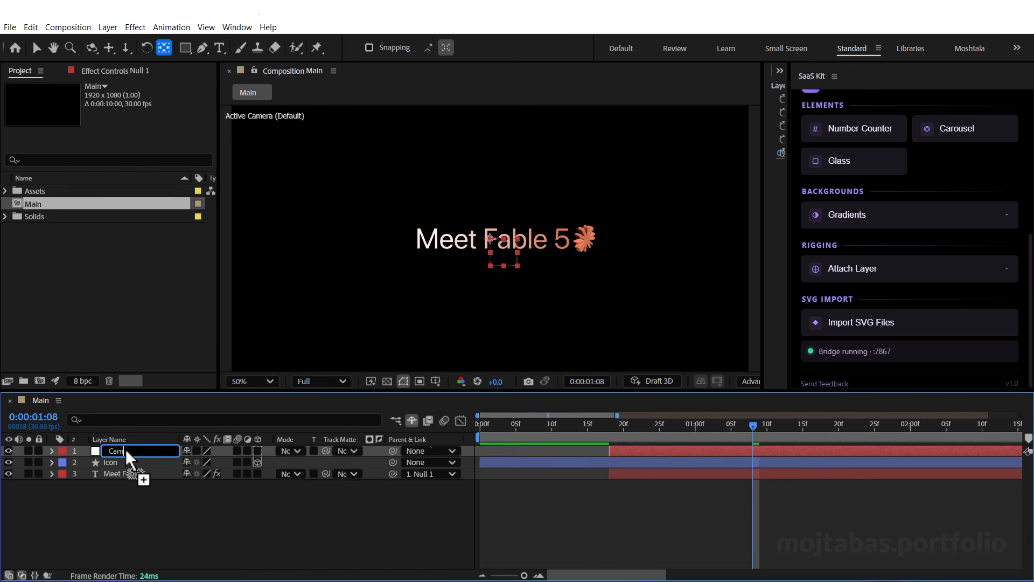
key(Return)
Trim the Cam layer to start at 0:00:01:13 and add a Position keyframe there
click(680, 425)
drag(684, 441, 789, 464)
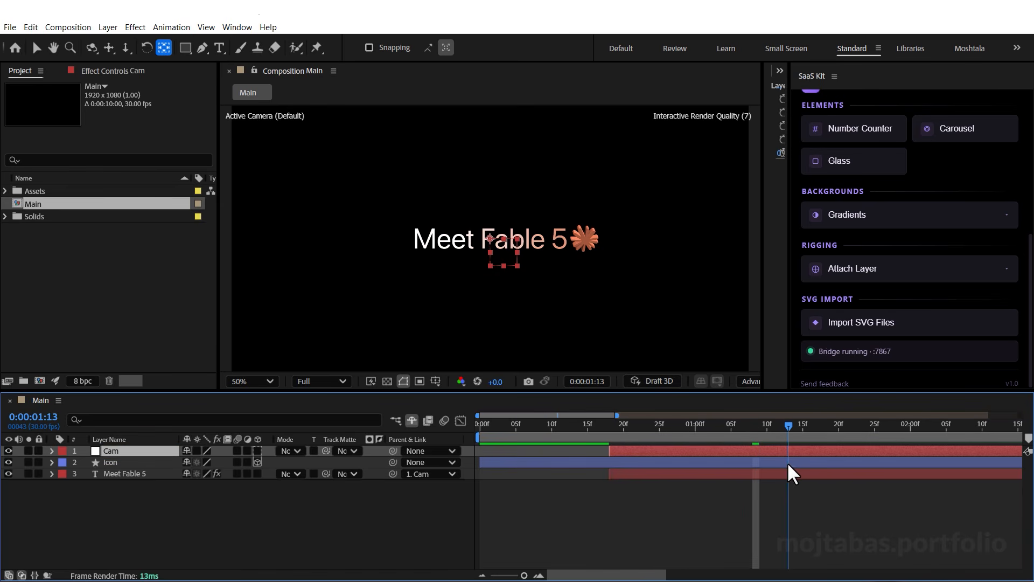
key(p)
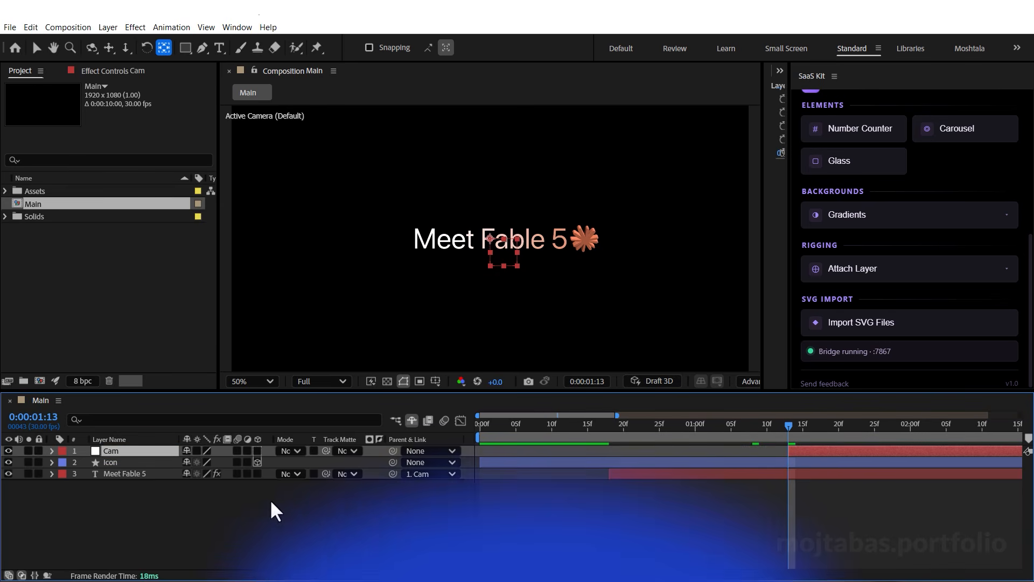
click(86, 462)
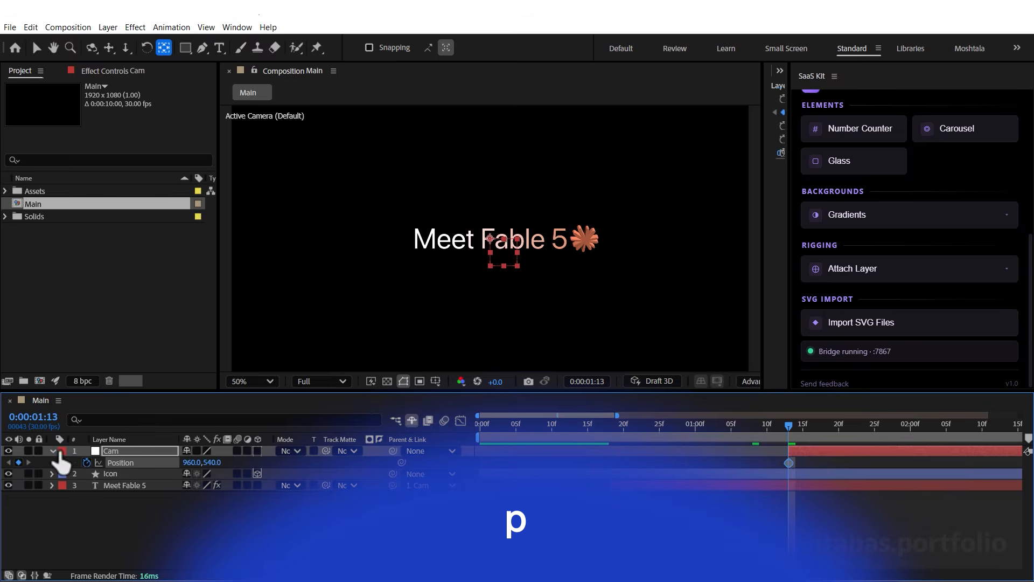
Label the Cam layer yellow and keyframe its Position at 0:00:02:03, raised to about Y 141
click(62, 451)
click(85, 254)
key(minus)
key(minus)
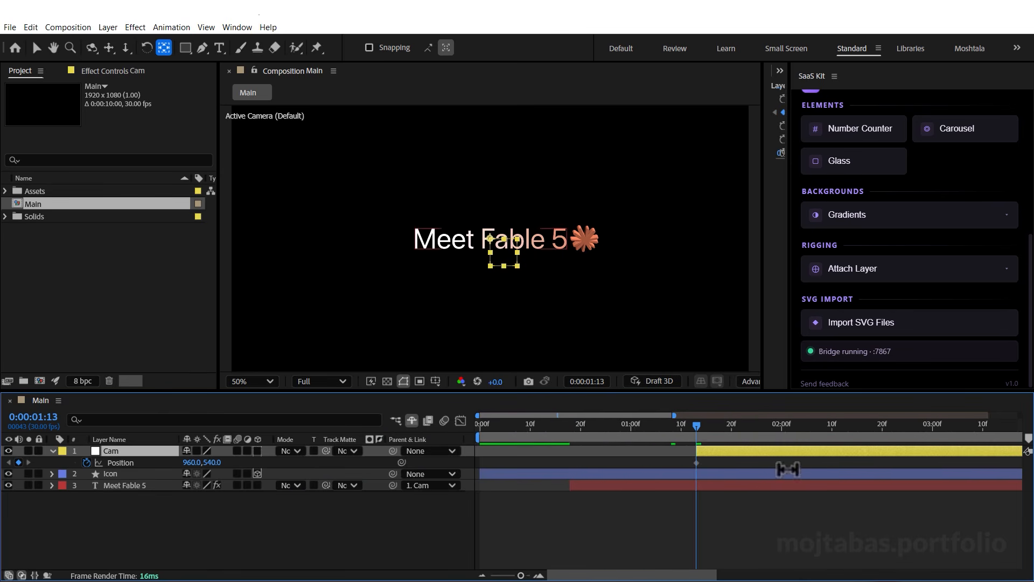
key(equal)
key(shift+Page_Down)
key(shift+Page_Down)
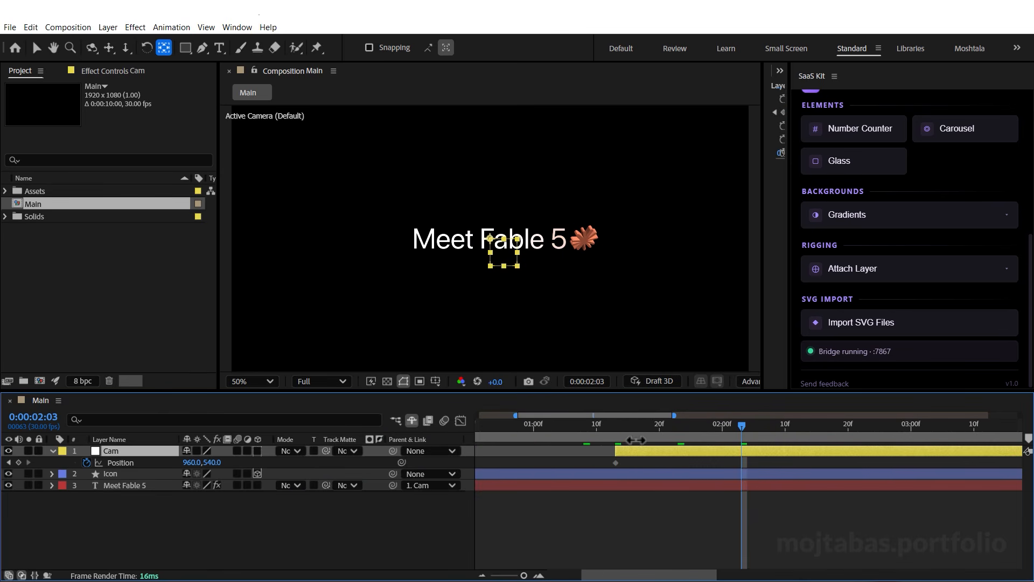
drag(211, 463, 165, 475)
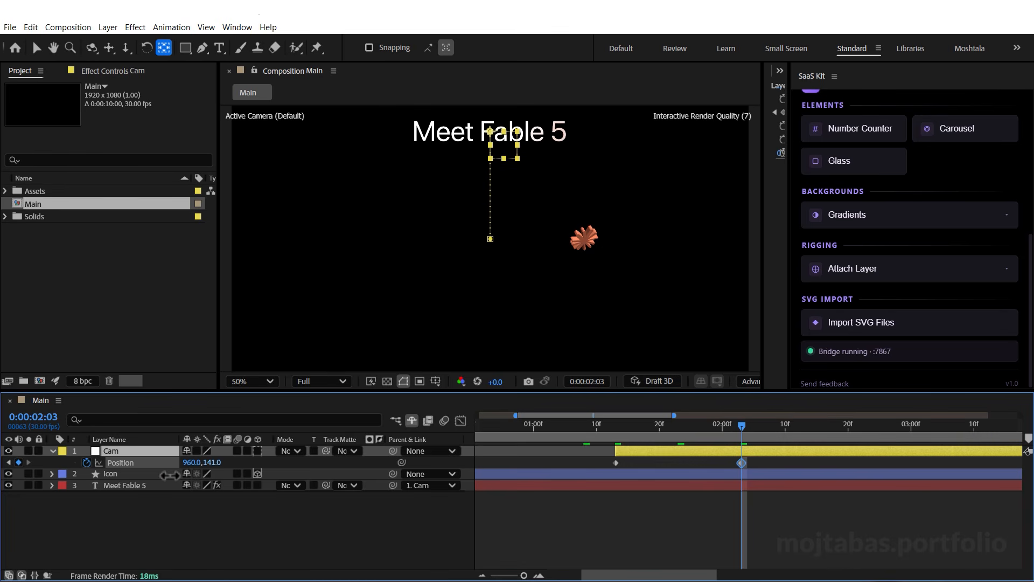
Parent the Icon layer to the Cam null at 0:00:01:11
drag(684, 429, 603, 445)
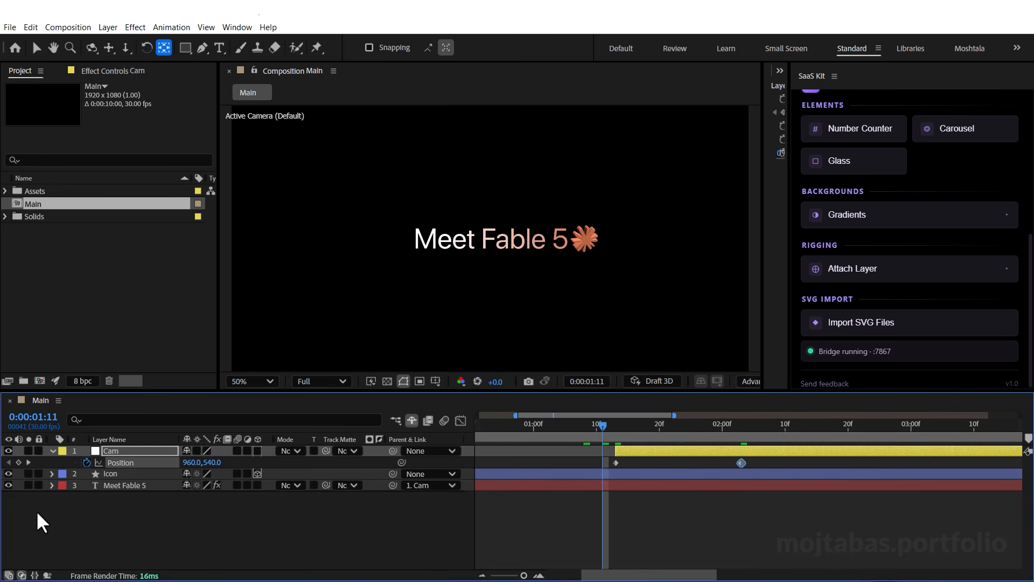
click(108, 482)
click(108, 474)
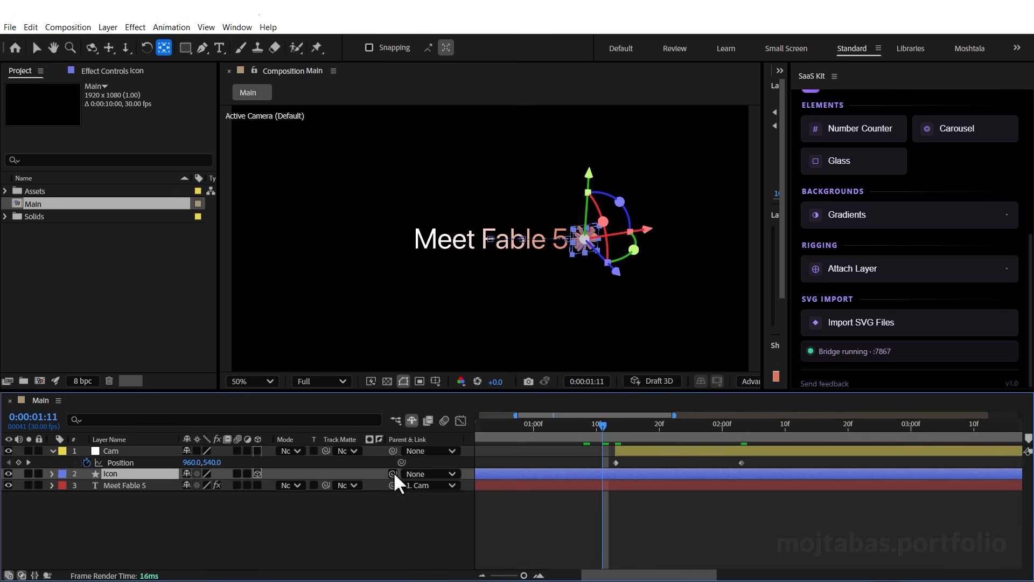
drag(394, 474, 110, 451)
Easy Ease both Cam Position keyframes and shape their speed graph so it peaks early and tapers off slowly
drag(603, 424, 706, 443)
drag(761, 461, 585, 460)
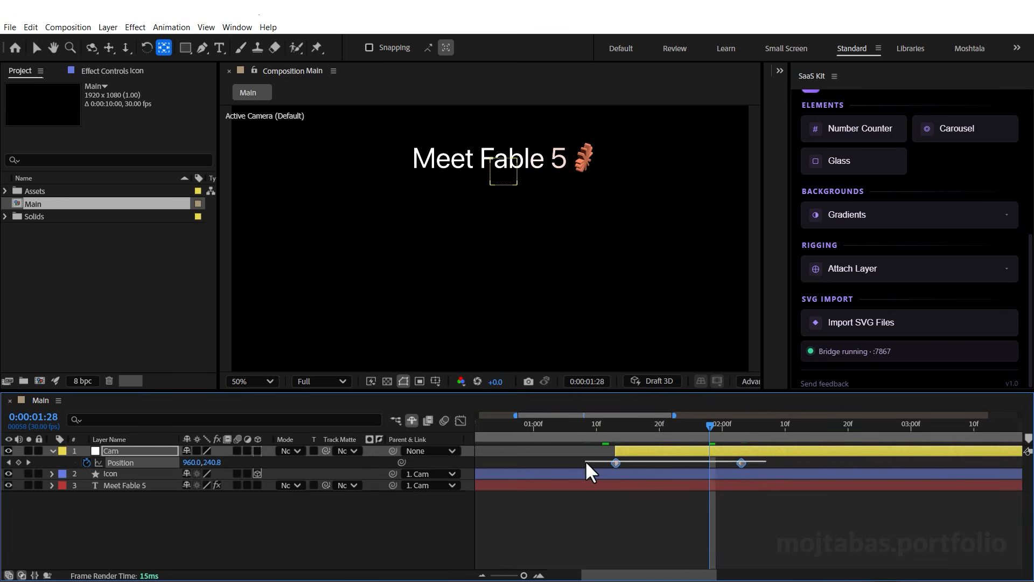
right_click(616, 463)
mouse_move(677, 459)
click(801, 494)
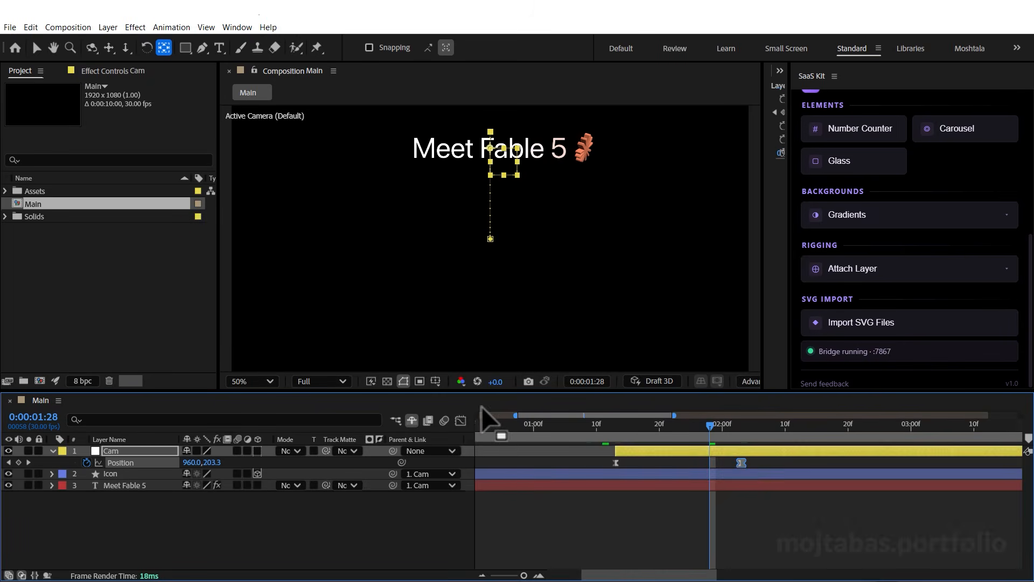
click(461, 421)
drag(762, 503, 626, 541)
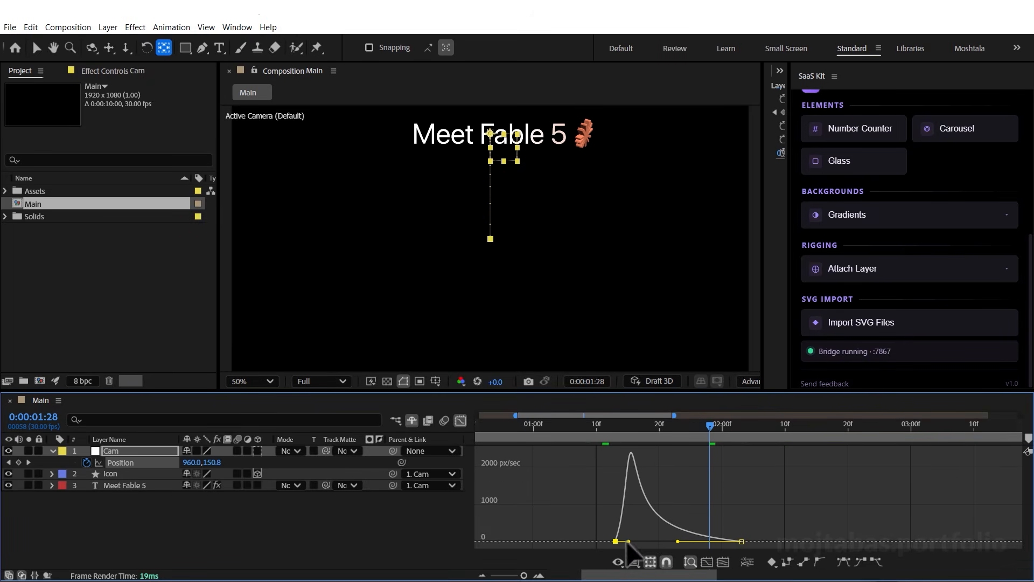
click(461, 421)
Enable motion blur on the Icon and Cam layers and for the composition, and preview the move
click(626, 426)
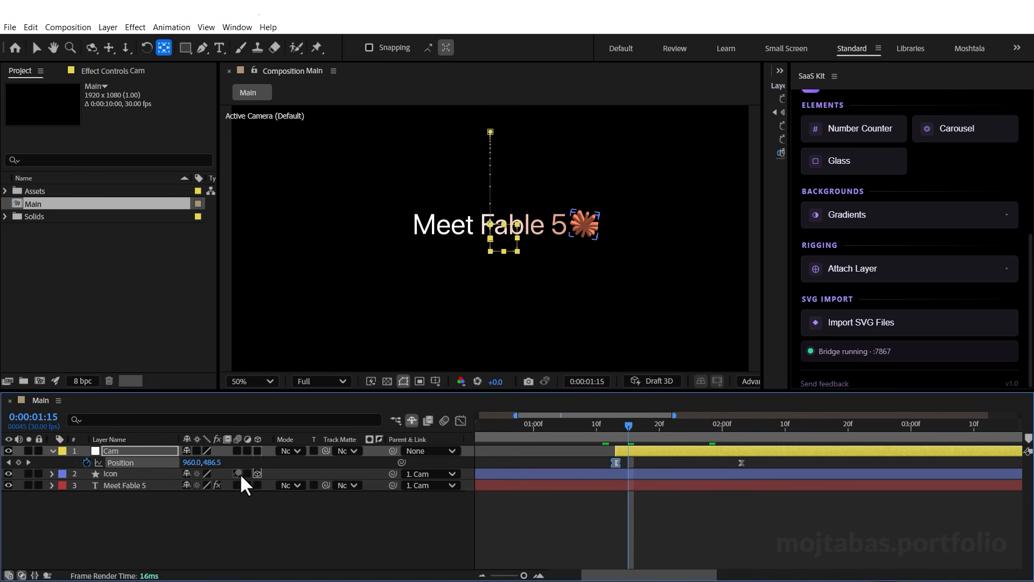
click(239, 450)
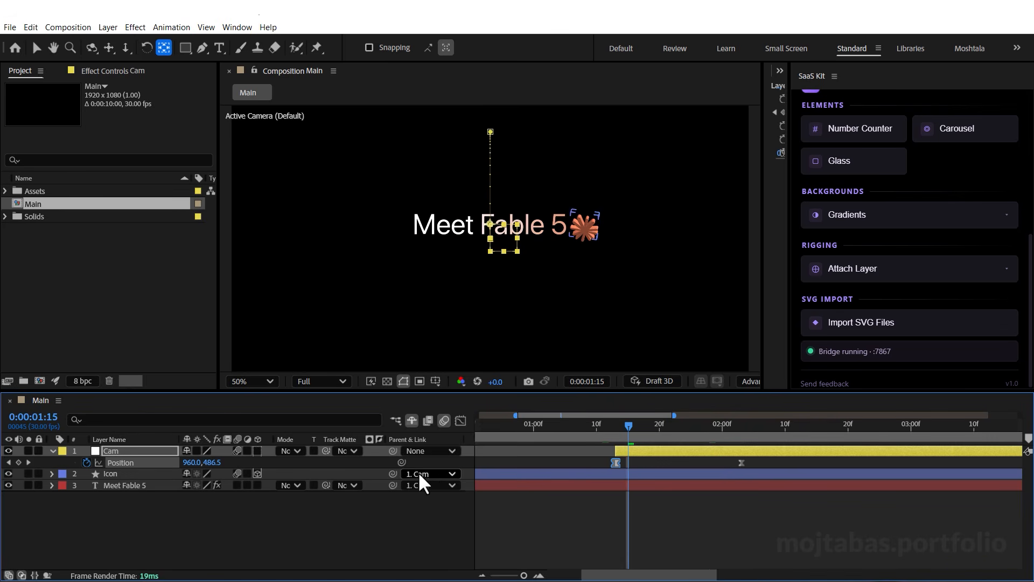
key(space)
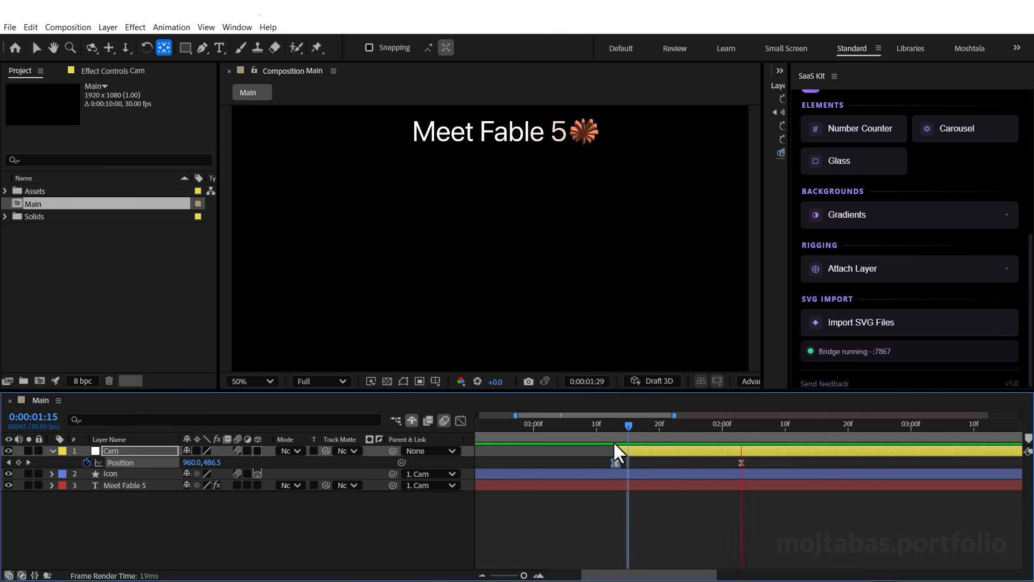
Trim the ends of the Icon and Meet Fable 5 layers to 0:00:01:22 and preview the animation
drag(629, 422, 676, 444)
click(674, 474)
shift+click(674, 484)
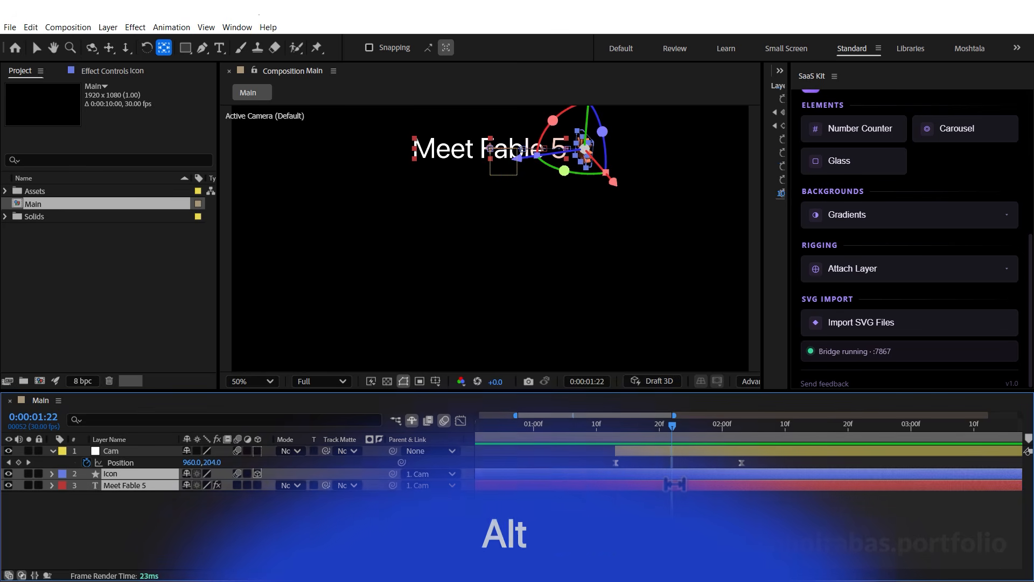
key(alt+bracketright)
scroll(700, 489, down, 5)
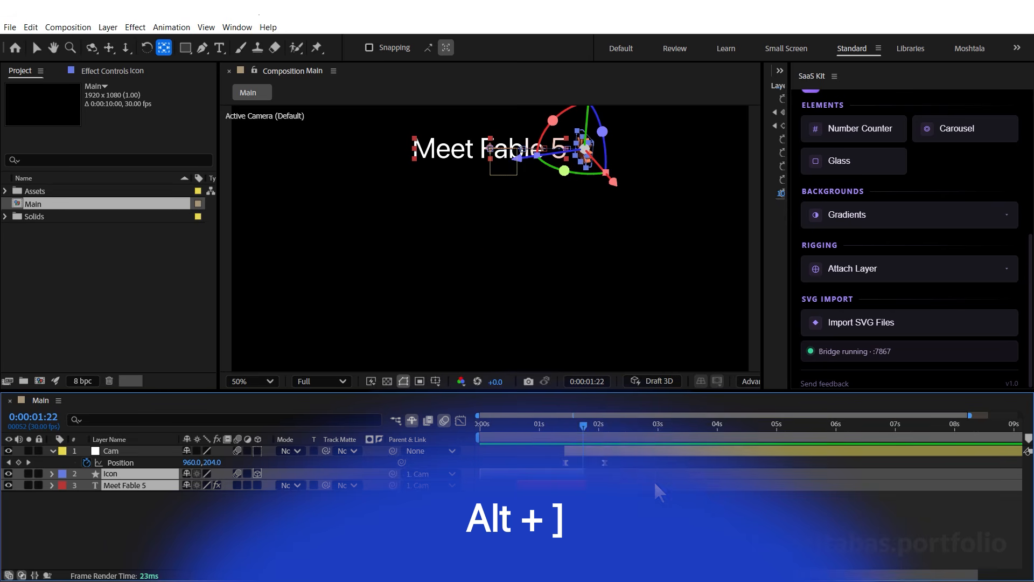
key(space)
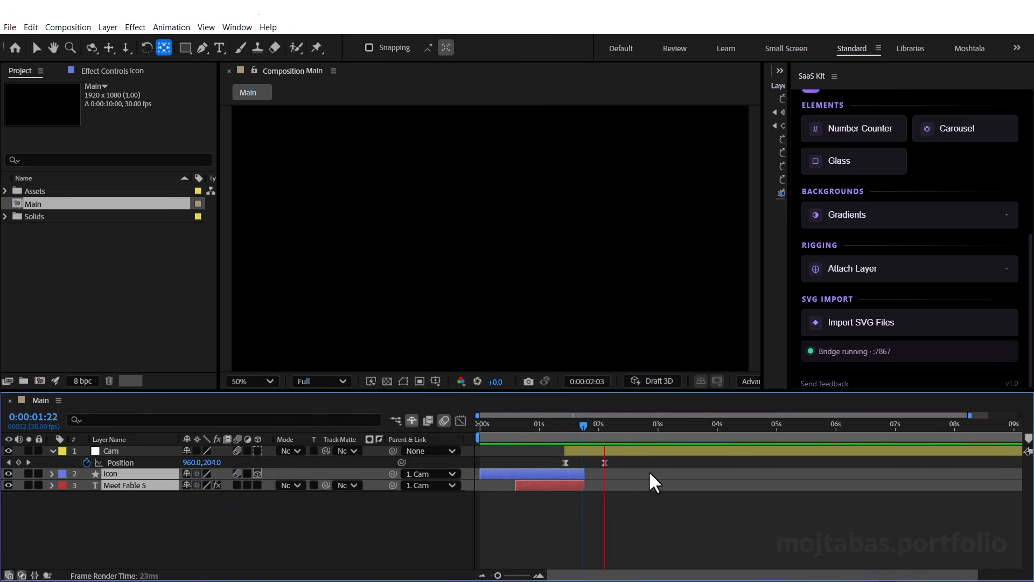
Add Footage.mp4 from the Assets folder as the top layer, start it at 0:00:02:04 and parent it to Cam
drag(587, 424, 577, 426)
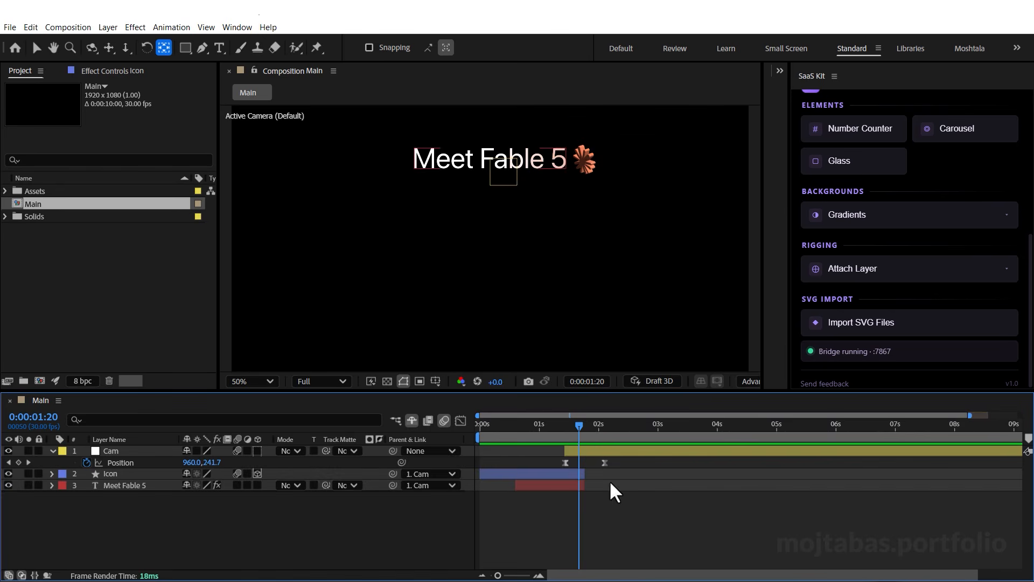
click(5, 190)
drag(59, 204, 493, 242)
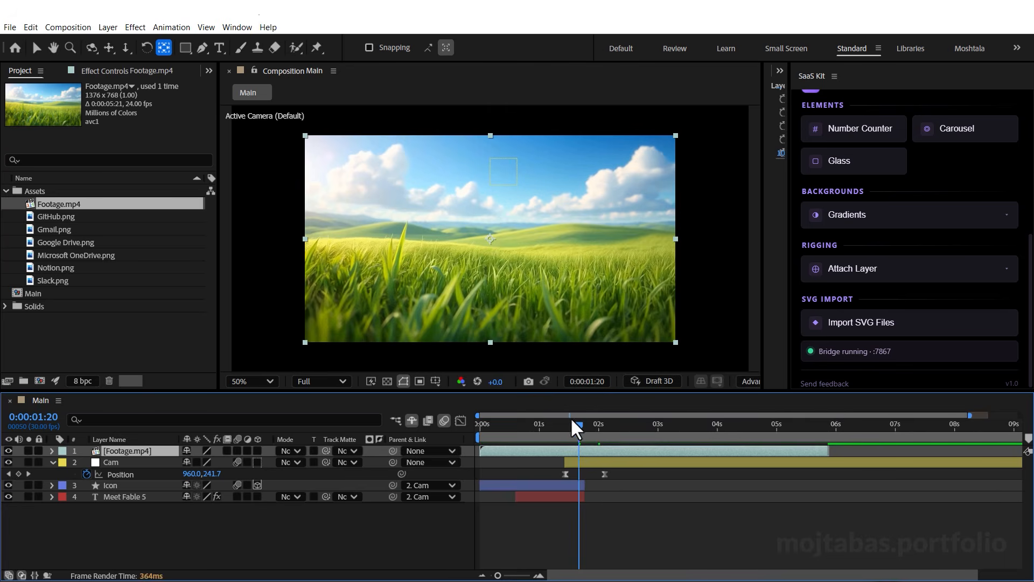
drag(589, 428, 608, 434)
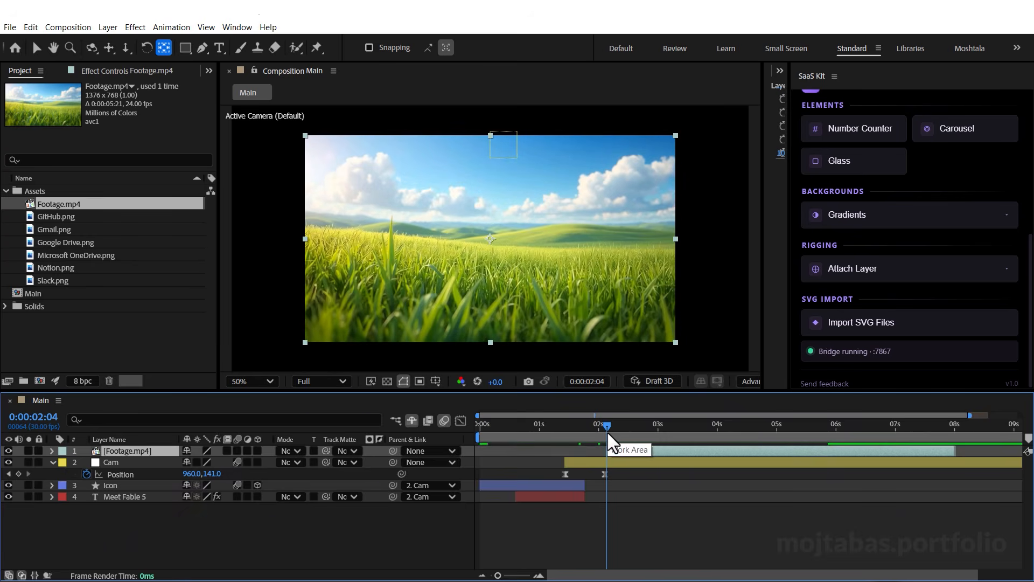
key(bracketleft)
drag(391, 451, 124, 461)
key(v)
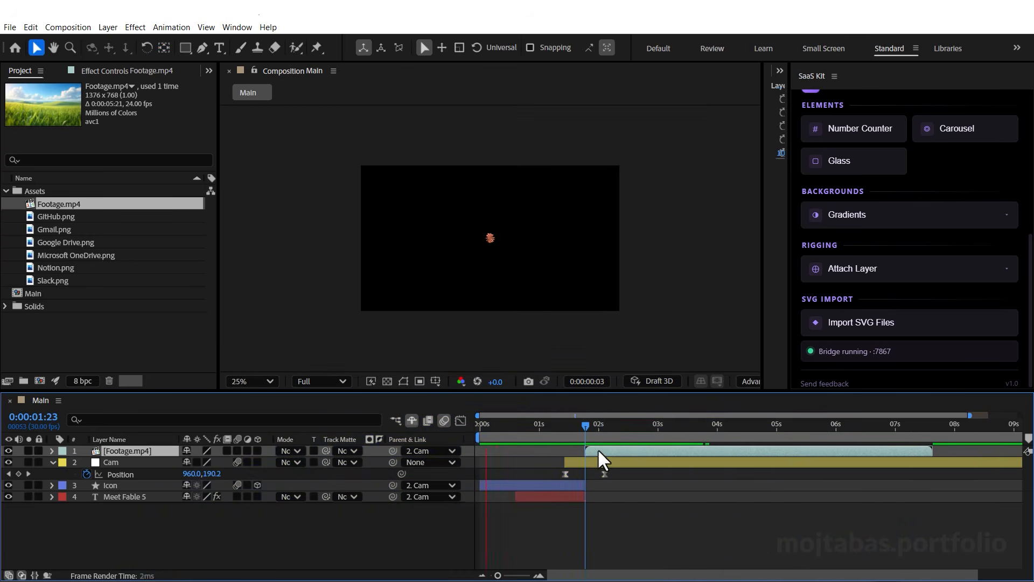
Shift Footage.mp4 to start at about 0:00:01:18 and trim the Icon and Meet Fable 5 layers to end at about 0:00:01:15
key(space)
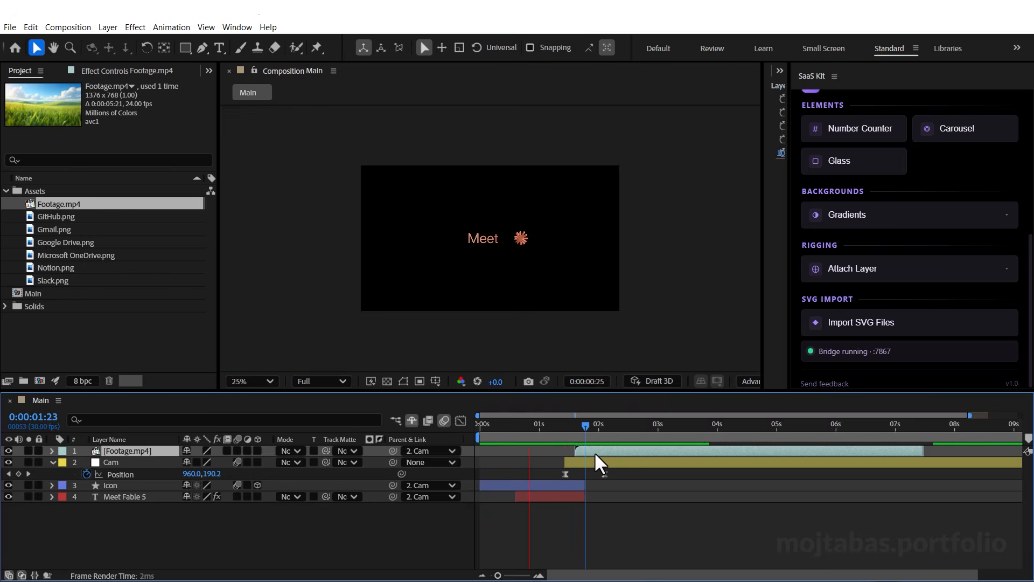
key(space)
drag(585, 424, 568, 438)
click(572, 486)
shift+click(578, 493)
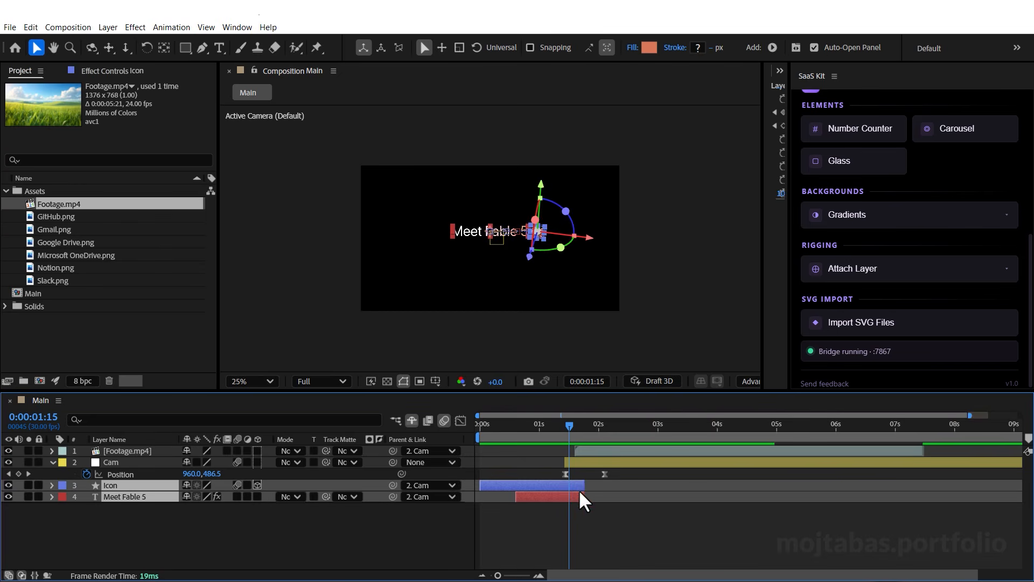
drag(584, 492, 570, 493)
key(space)
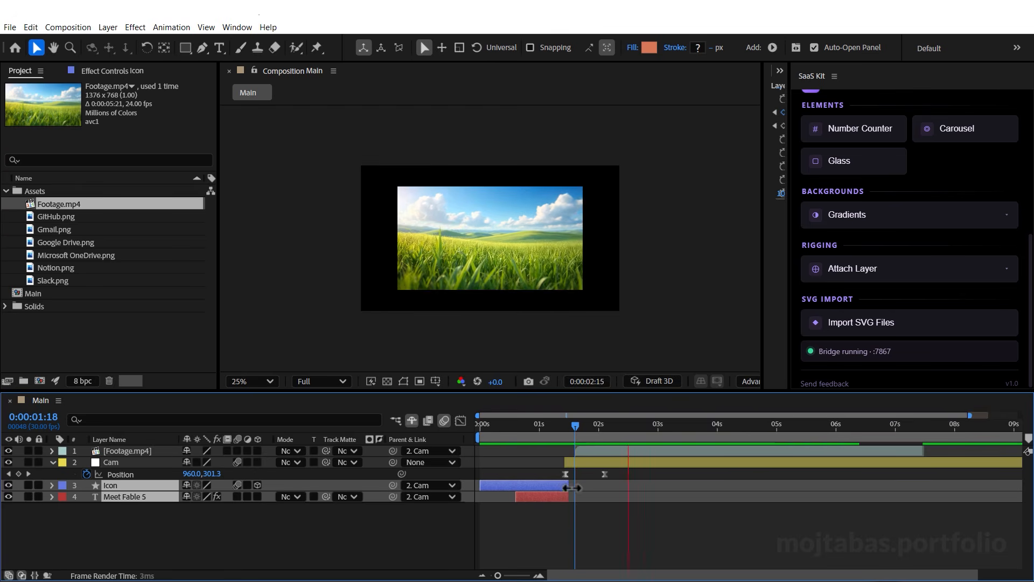
Extend the Icon and Meet Fable 5 layers to about 0:00:01:16 and start Footage.mp4 at about 0:00:01:15
drag(569, 485, 572, 484)
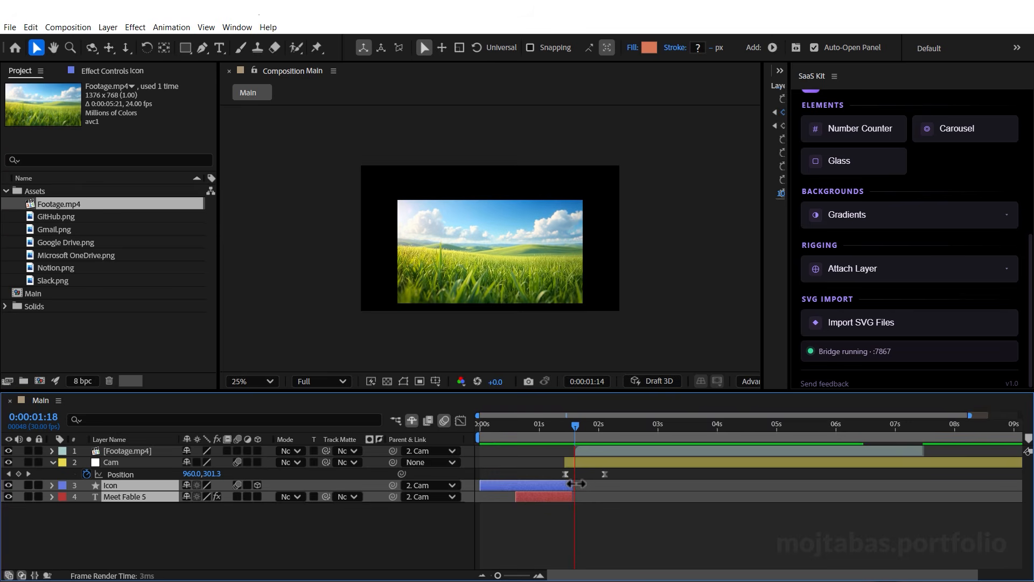
drag(602, 449, 596, 450)
key(space)
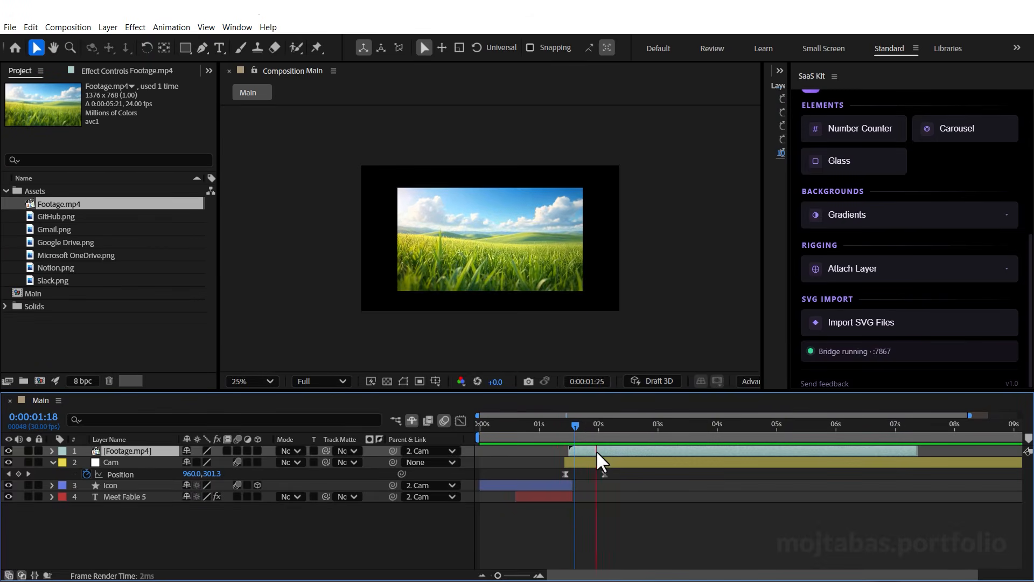
key(space)
Keyframe the footage's Scale at 100% around 0:00:01:23 and at 144% at 0:00:02:08
drag(579, 426, 615, 428)
key(s)
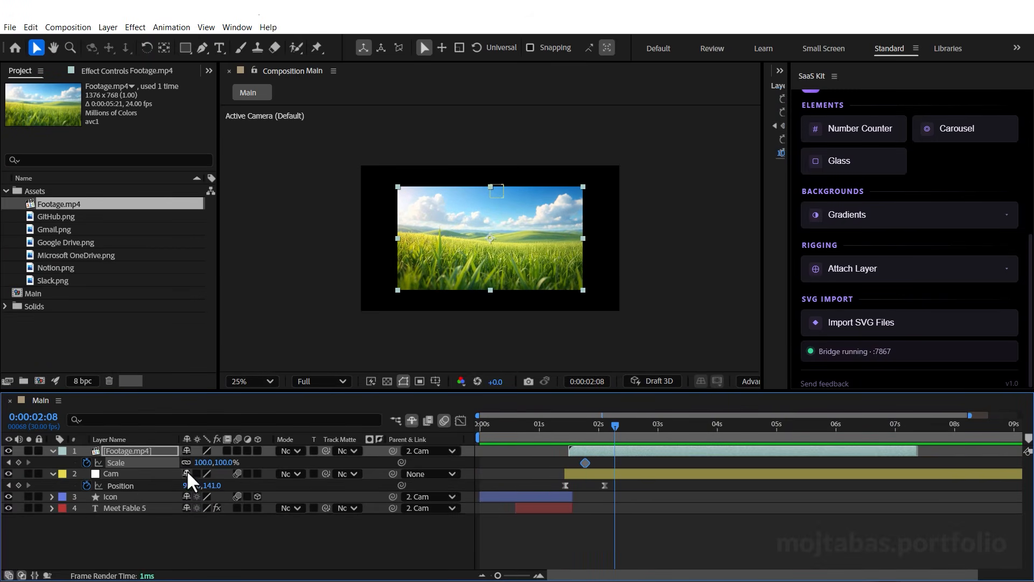
drag(204, 463, 227, 463)
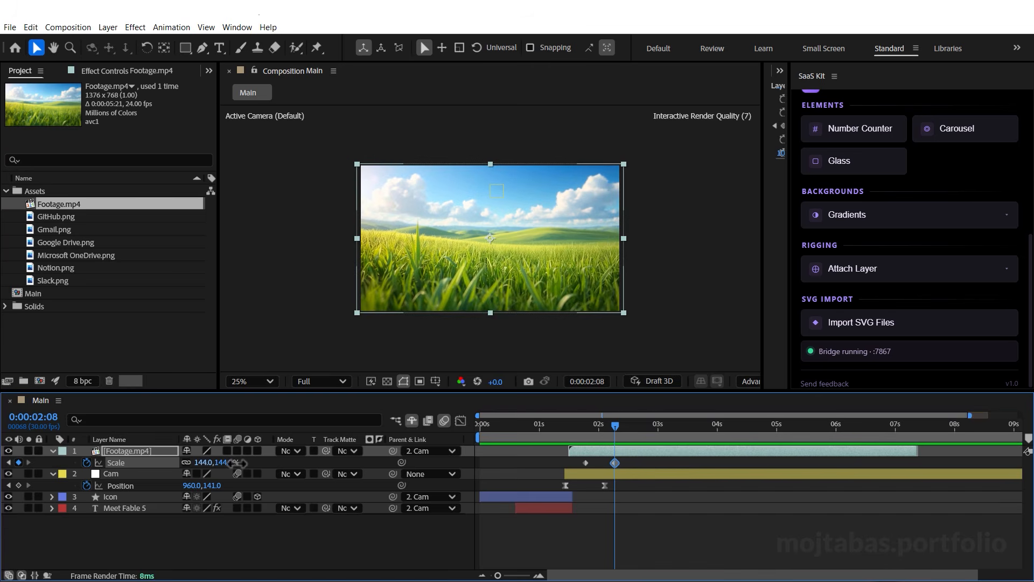
Apply Easy Ease to both Scale keyframes of Footage.mp4
drag(628, 460, 558, 474)
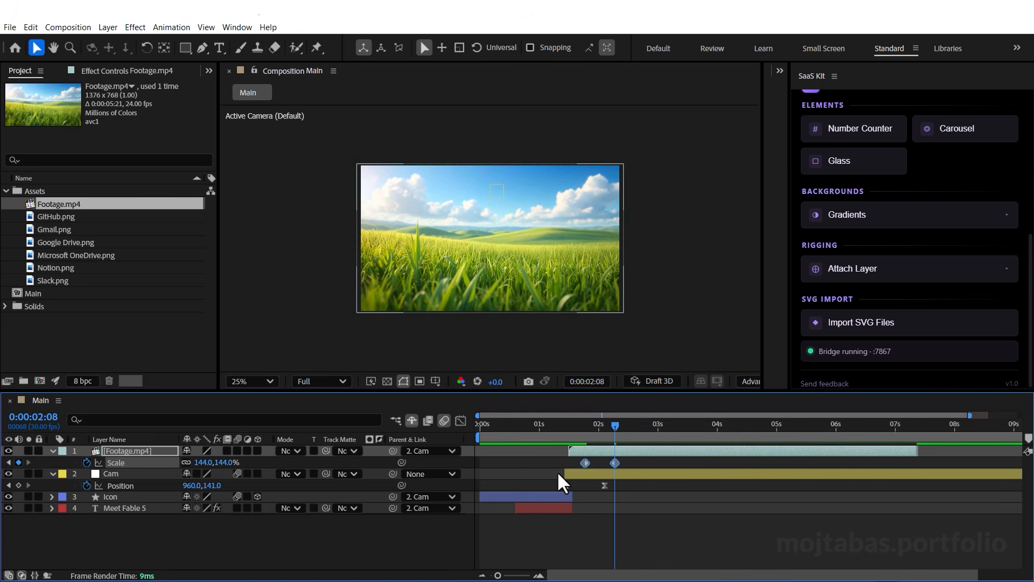
right_click(616, 461)
mouse_move(648, 451)
click(849, 489)
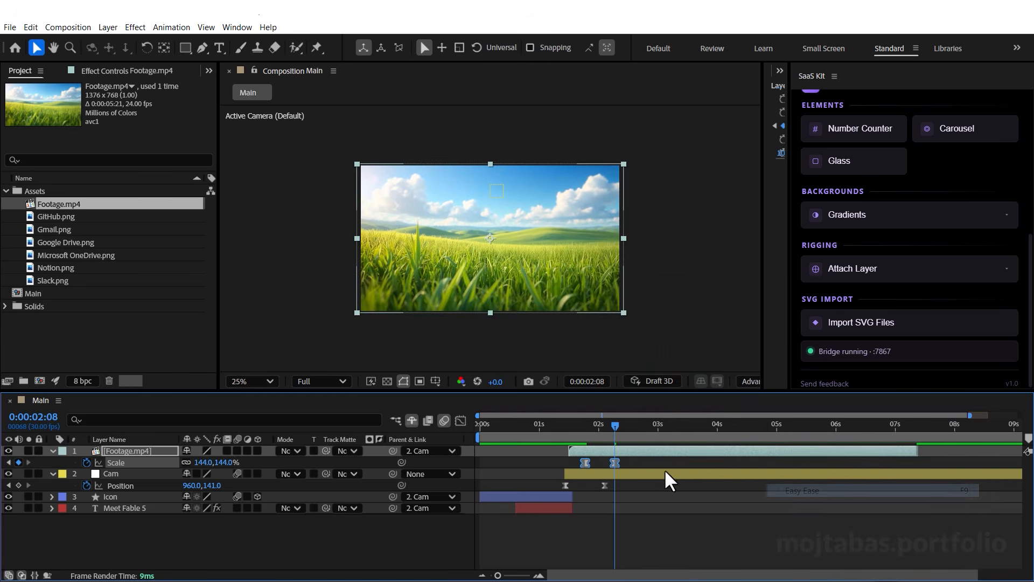
Reshape the footage's Scale speed graph into a narrow, sharp peak midway between the two keyframes
key(shift+F3)
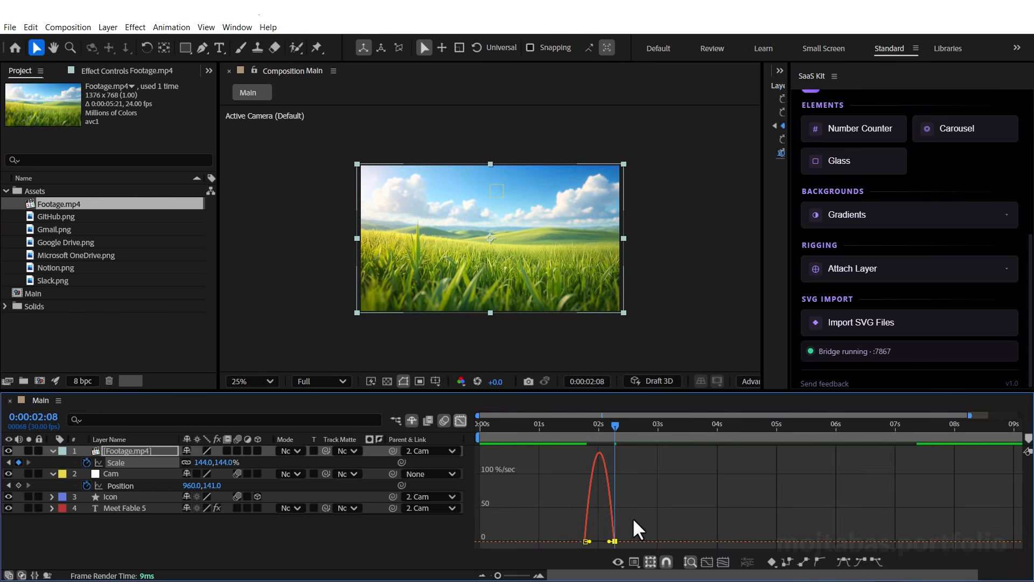
key(equal)
key(equal)
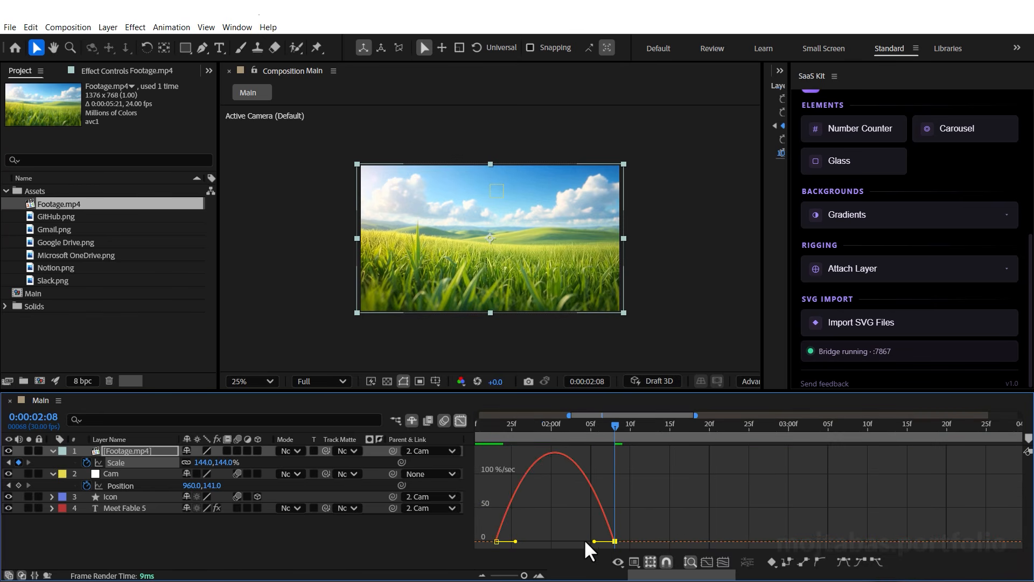
drag(585, 541, 548, 541)
key(minus)
key(equal)
key(minus)
key(minus)
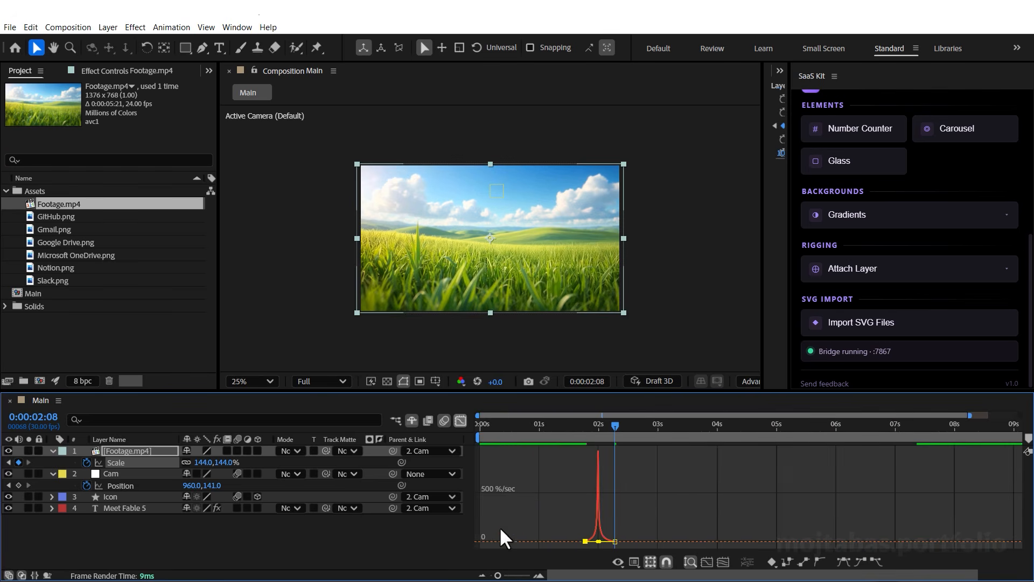
click(460, 420)
Retime the footage's Scale keyframes to about 0:00:01:23 and 0:00:02:14, checking the timing with previews
drag(616, 425, 574, 464)
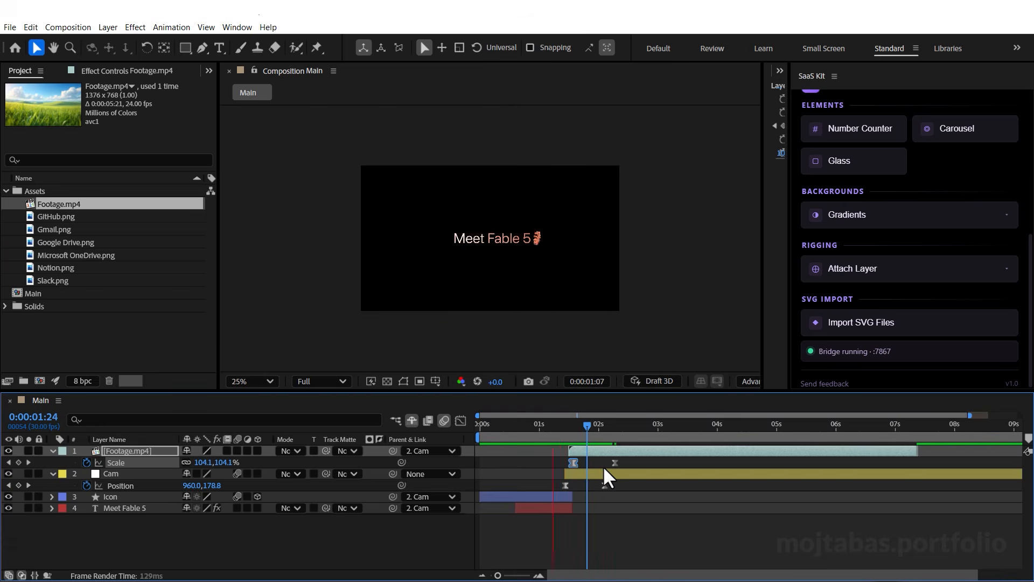
drag(574, 462, 577, 462)
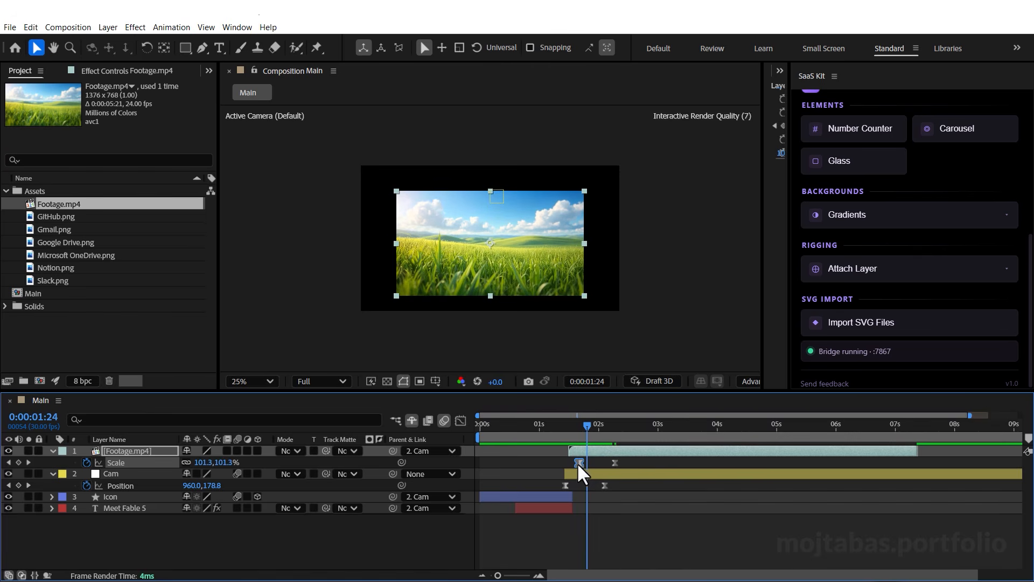
drag(589, 425, 605, 426)
drag(615, 462, 620, 462)
key(space)
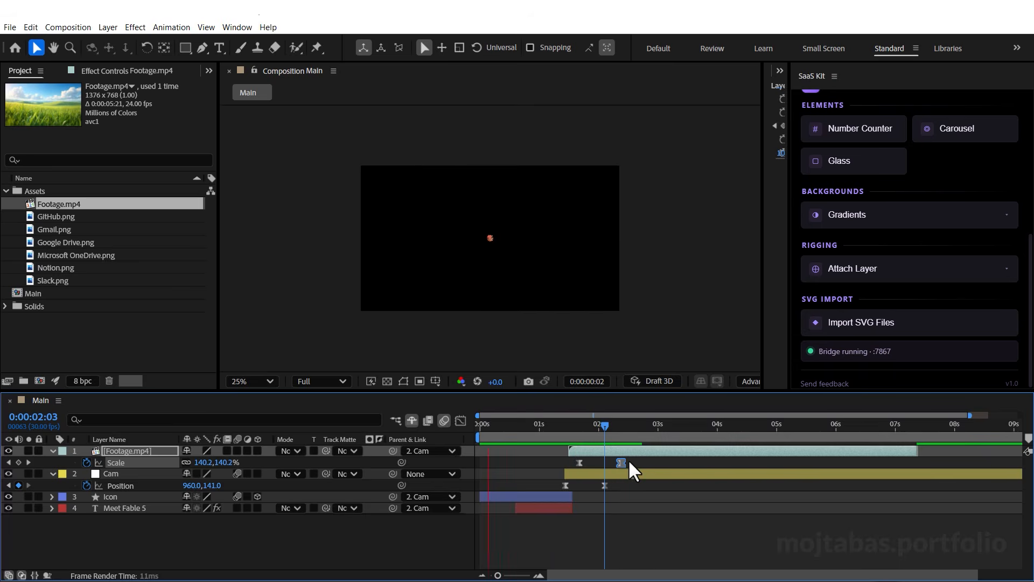
drag(636, 459, 583, 462)
key(space)
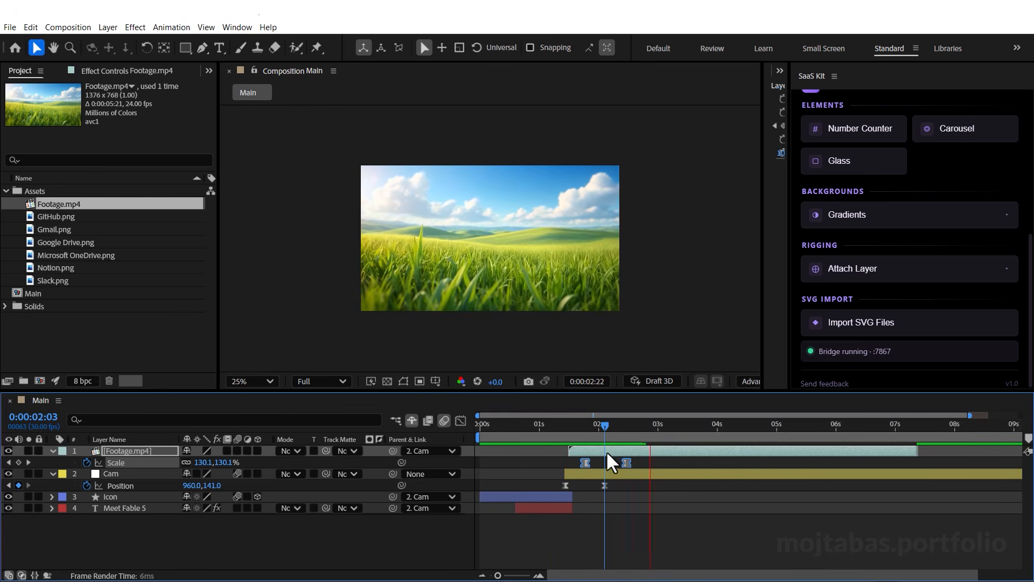
Apply the Depth Reveal 3 transition from the SaaS Kit to the Footage.mp4 layer and dismiss the completion alert
drag(603, 426, 611, 426)
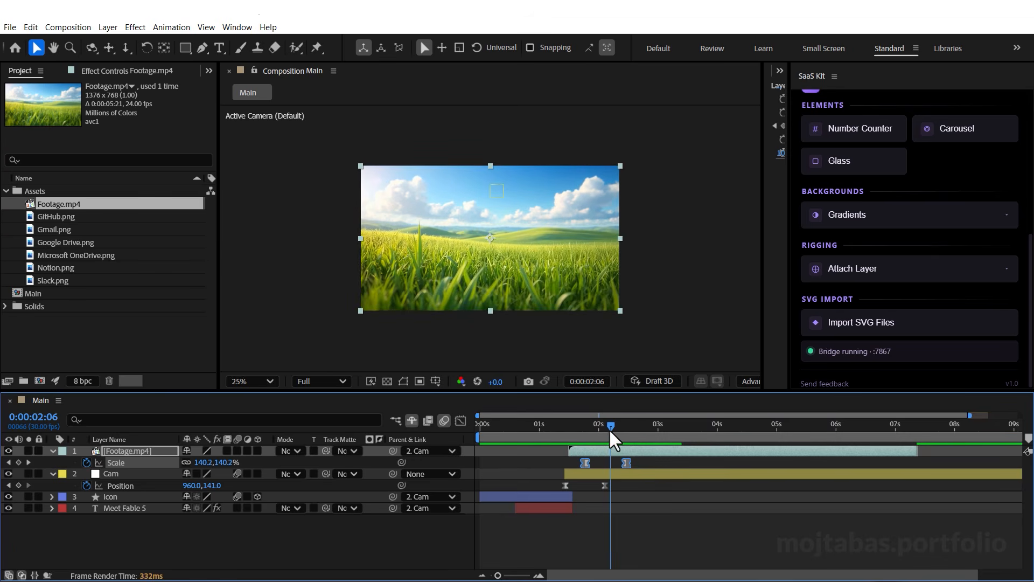
click(635, 454)
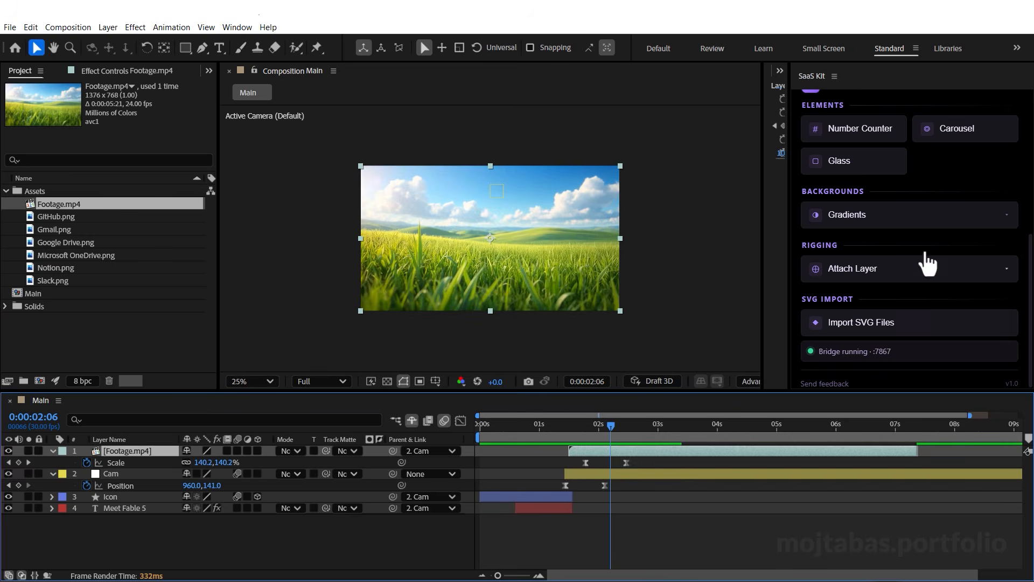
scroll(927, 256, up, 3)
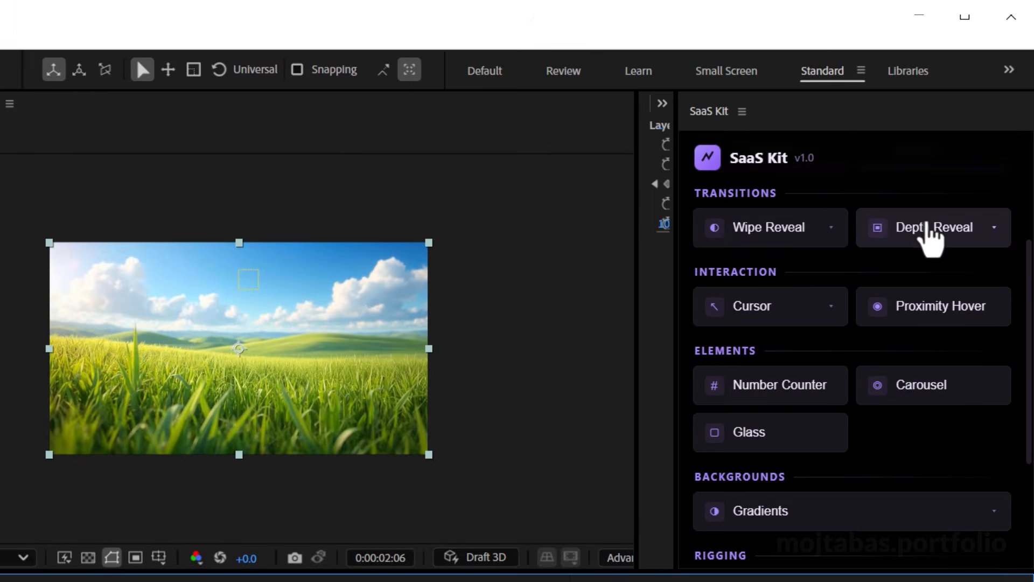
click(958, 156)
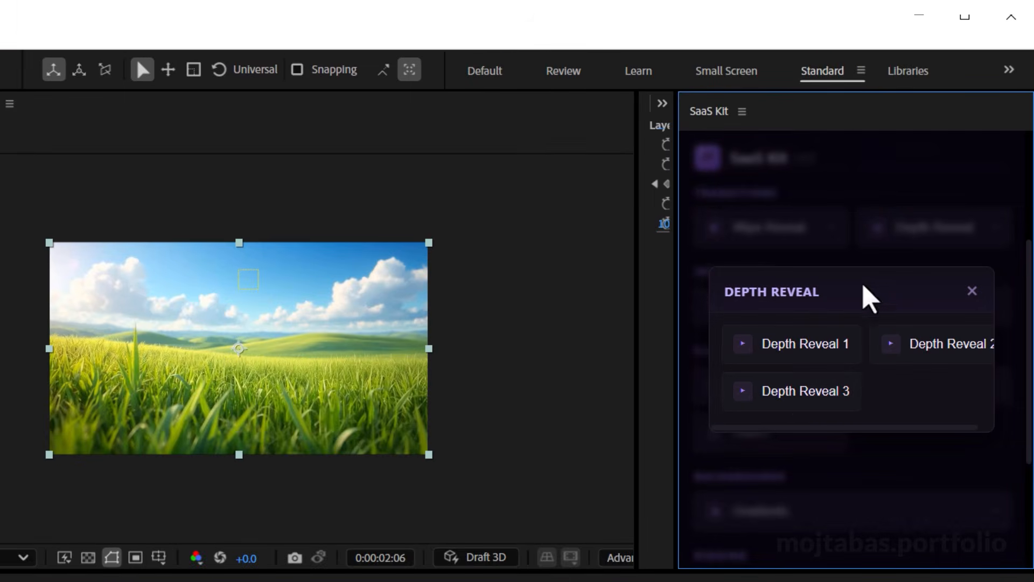
click(807, 391)
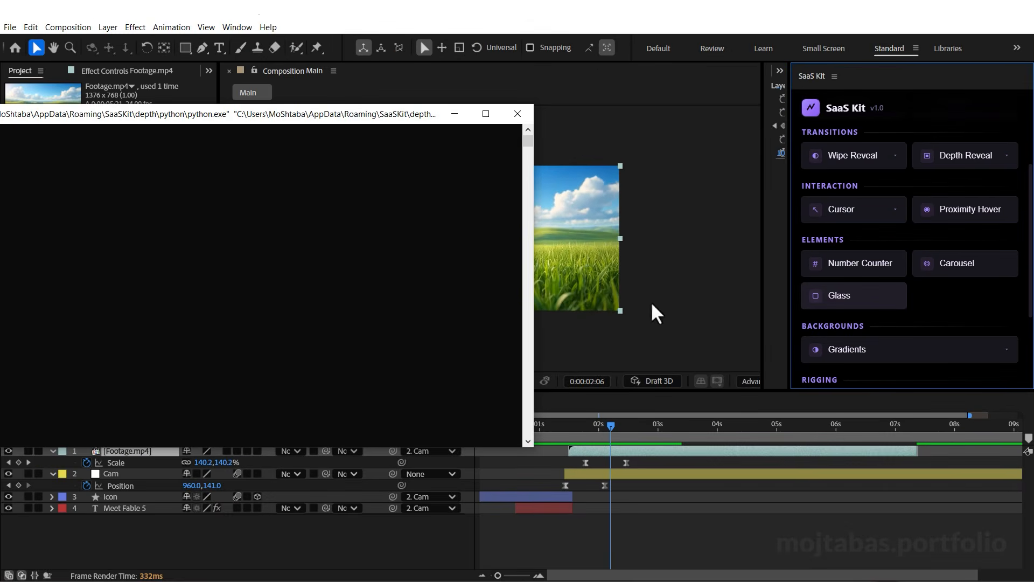
drag(377, 116, 621, 124)
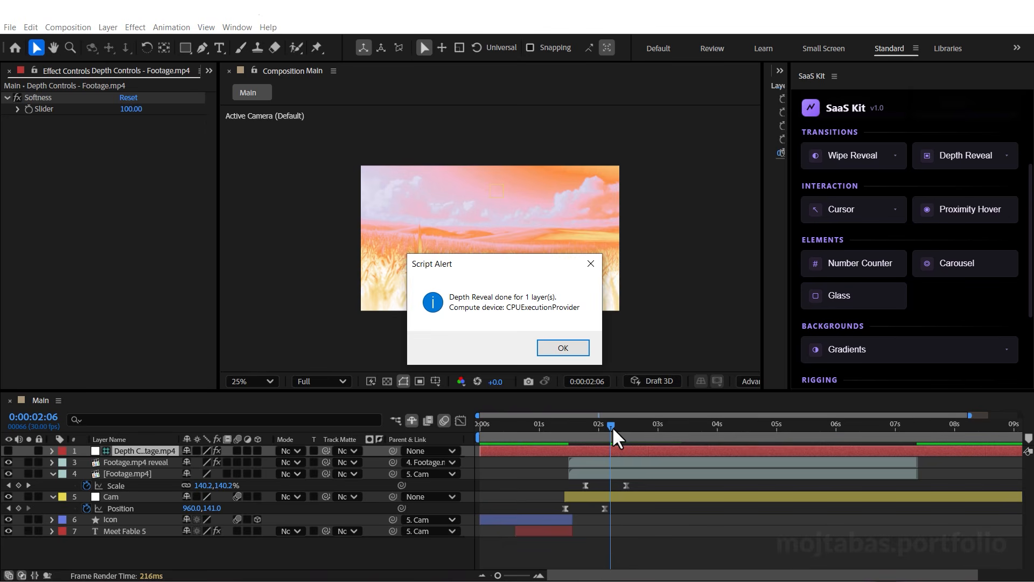
key(Return)
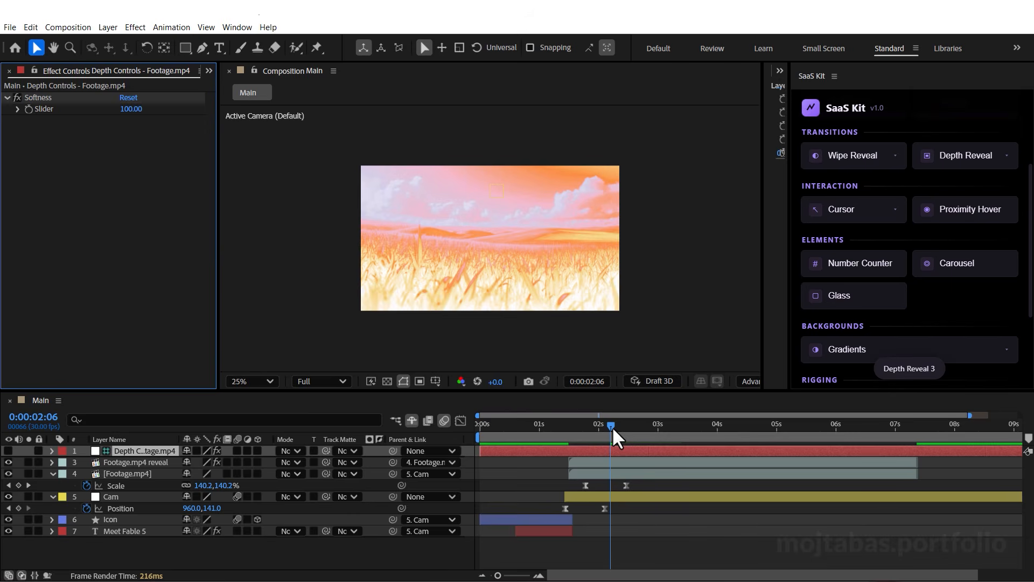
Remove the Scale keyframes from the Footage.mp4 reveal layer and set its Scale to 100%
mouse_move(611, 425)
mouse_down()
mouse_move(580, 425)
mouse_move(606, 436)
mouse_move(596, 434)
mouse_up()
click(590, 462)
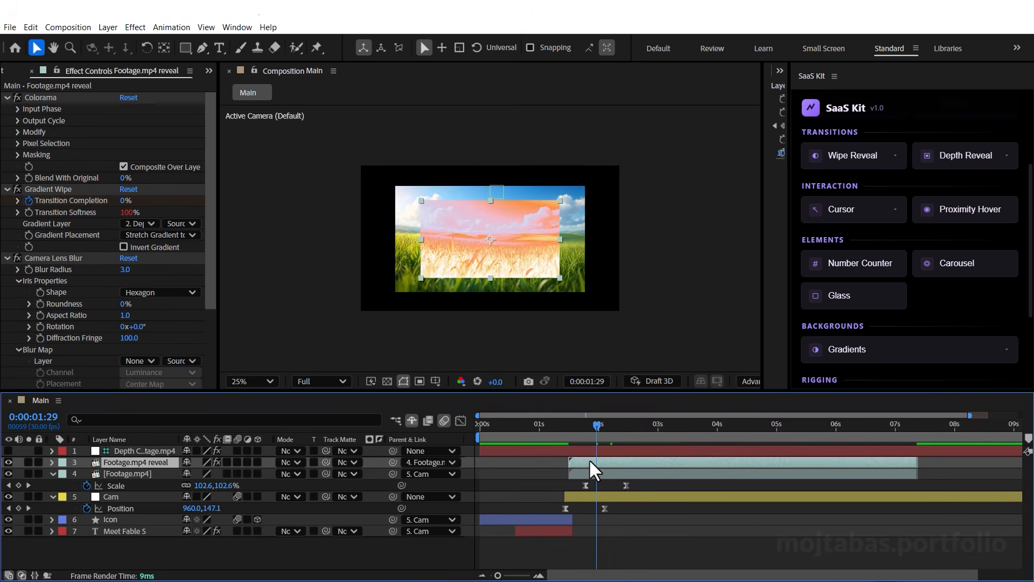
key(s)
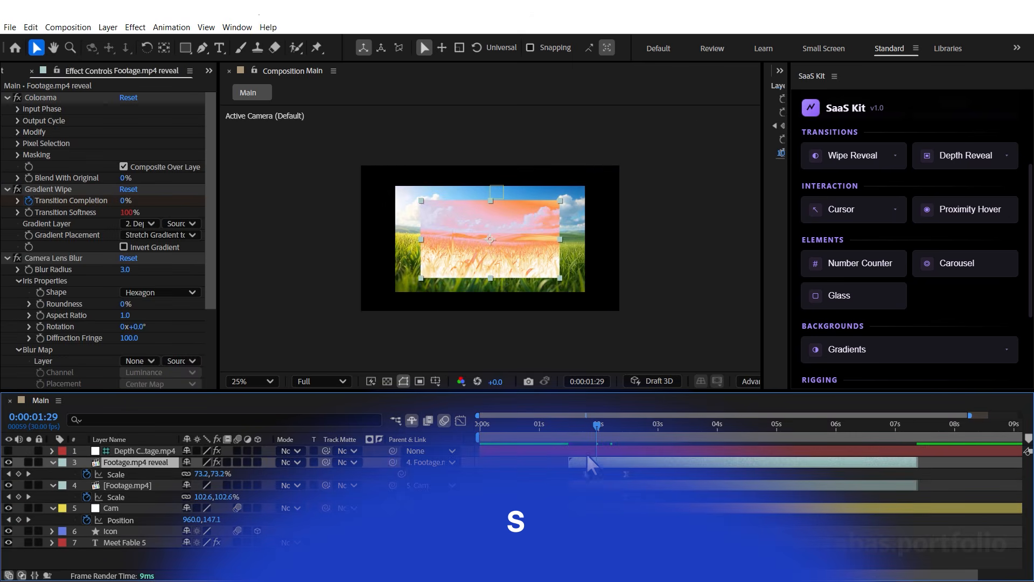
click(585, 424)
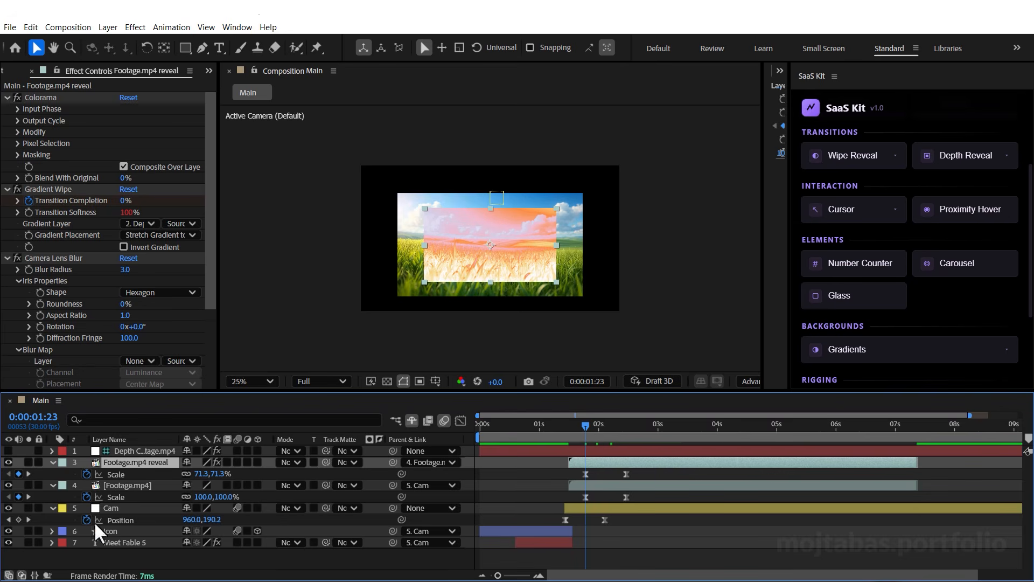
click(88, 475)
click(203, 474)
text(100)
key(Return)
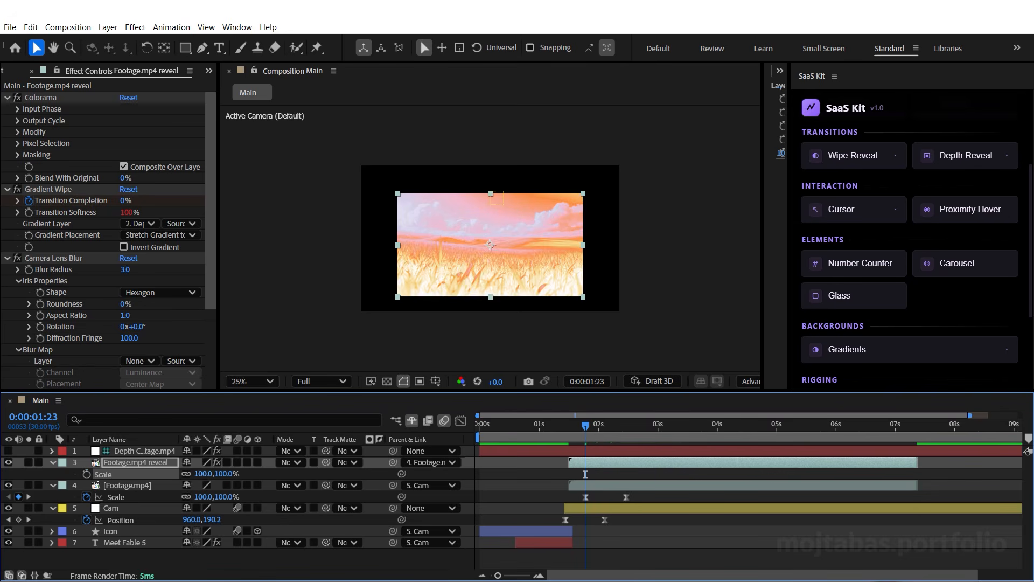
Shift the reveal layer's Colorama and Gradient Wipe keyframes earlier, starting Phase Shift near 0:00:01:21, and preview with the work area starting near 0:00:01:04
drag(573, 425, 655, 441)
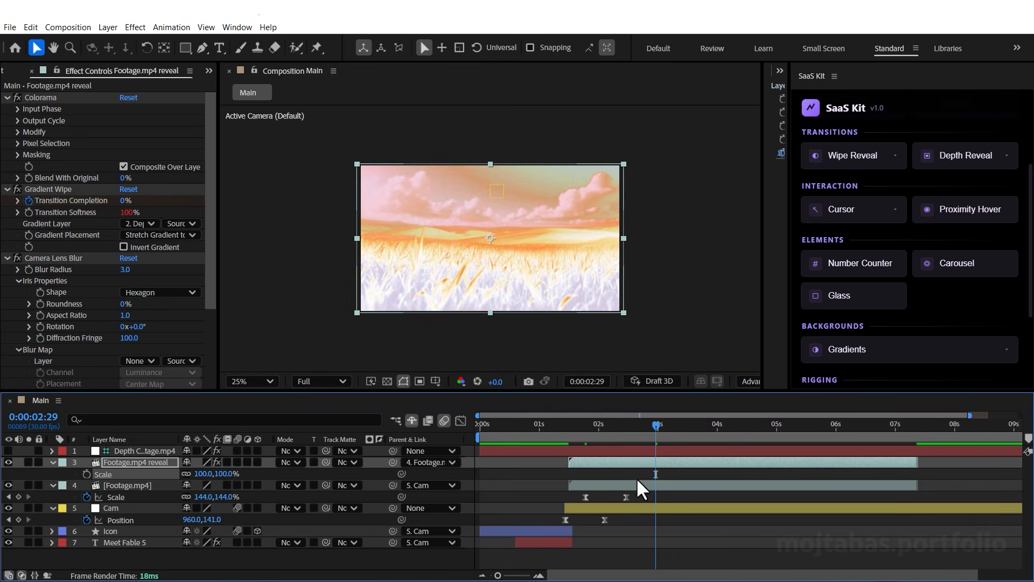
key(u)
drag(741, 483, 582, 487)
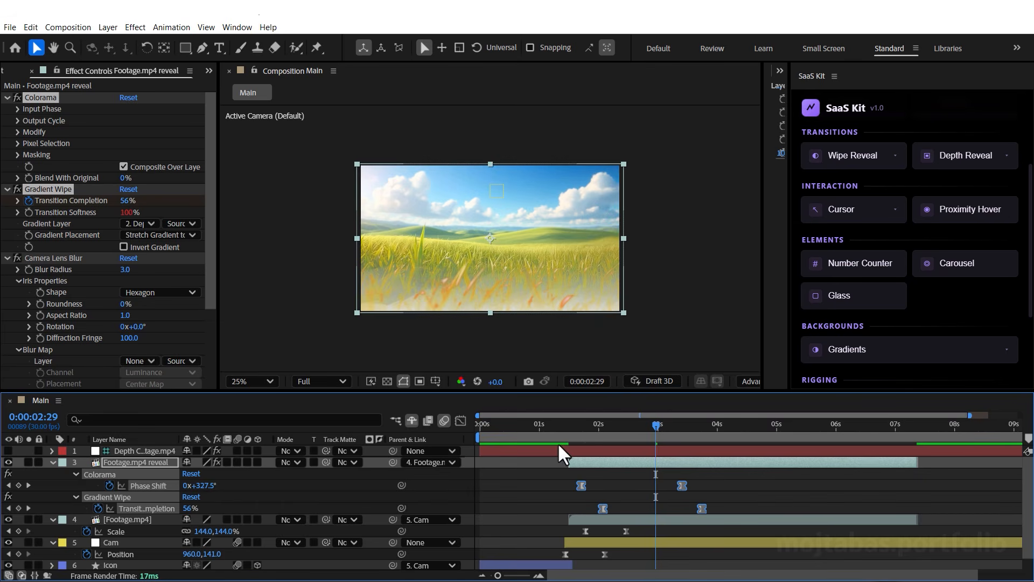
drag(483, 441, 553, 442)
key(space)
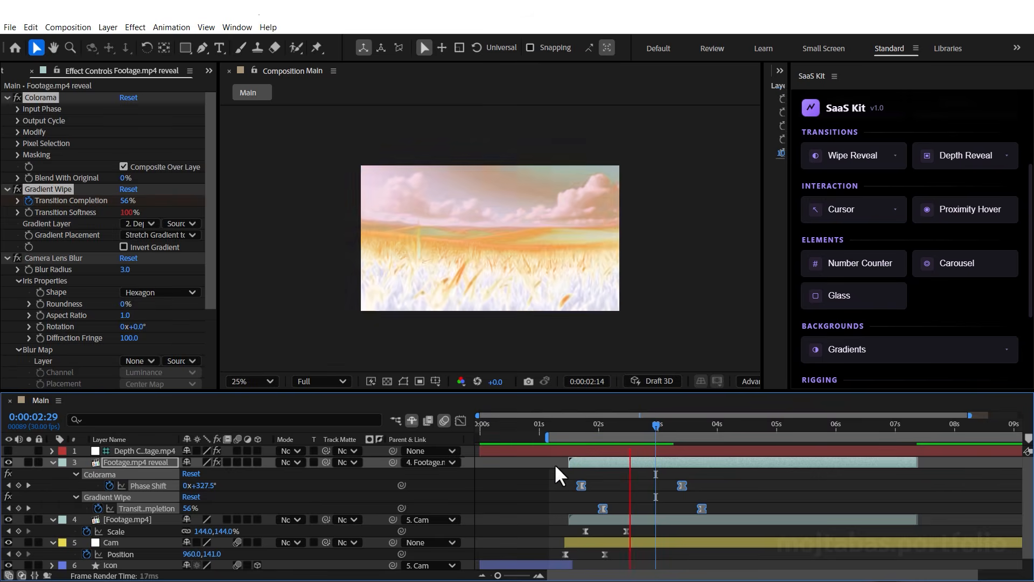
Pull the end keyframes of Phase Shift and Transition Completion earlier, placing Phase Shift's near 0:00:02:29, and preview the reveal
drag(712, 484, 655, 485)
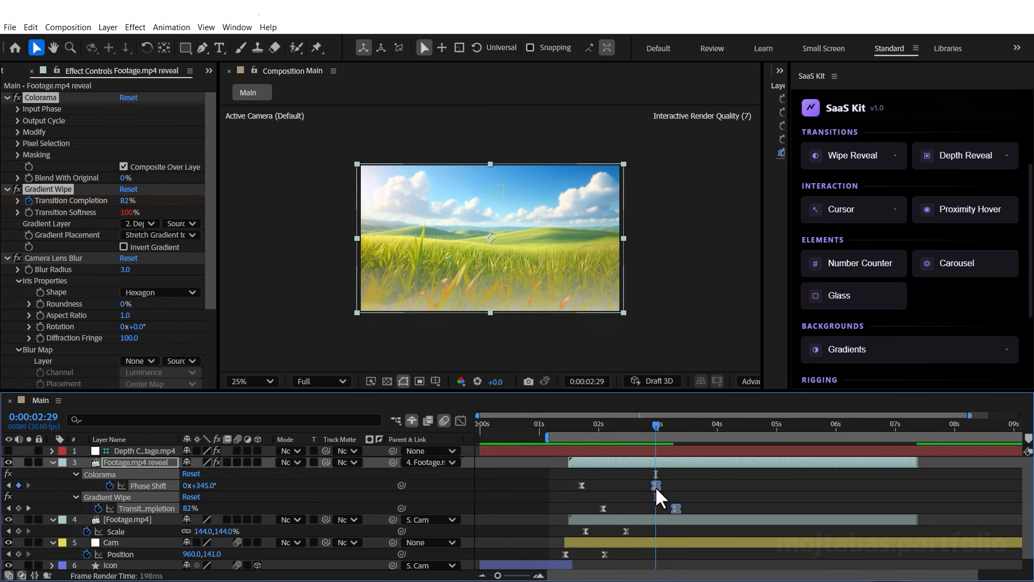
key(space)
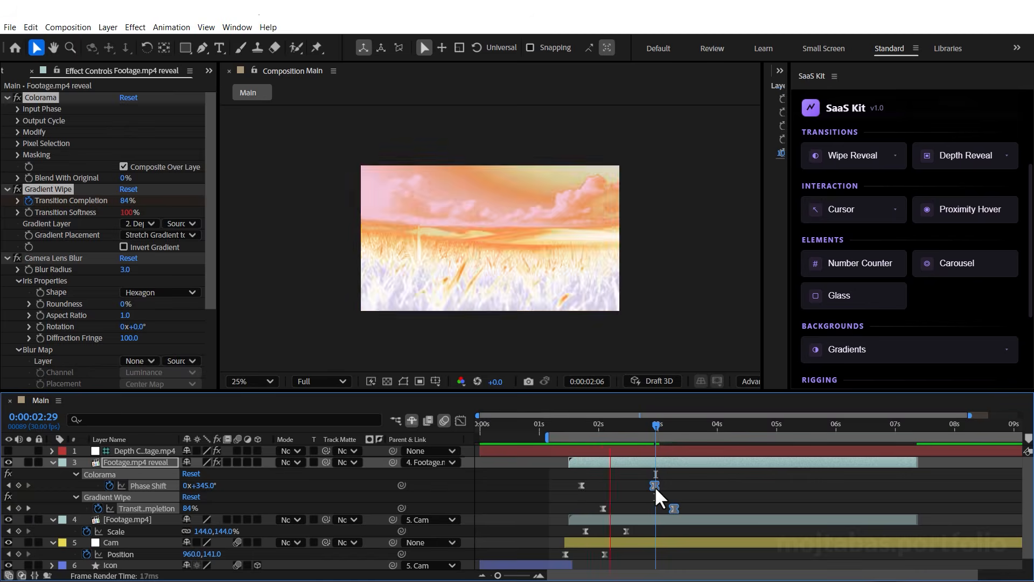
key(space)
Adjust the easing handle on the reveal's Transition Completion speed curve so the wipe progresses faster, and preview it
click(461, 421)
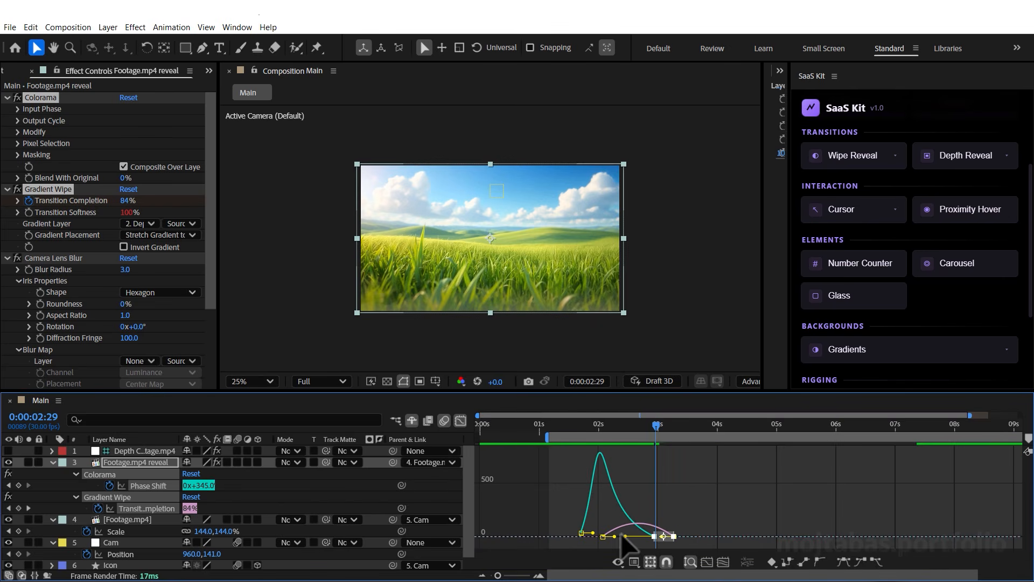
drag(622, 536, 615, 534)
click(461, 420)
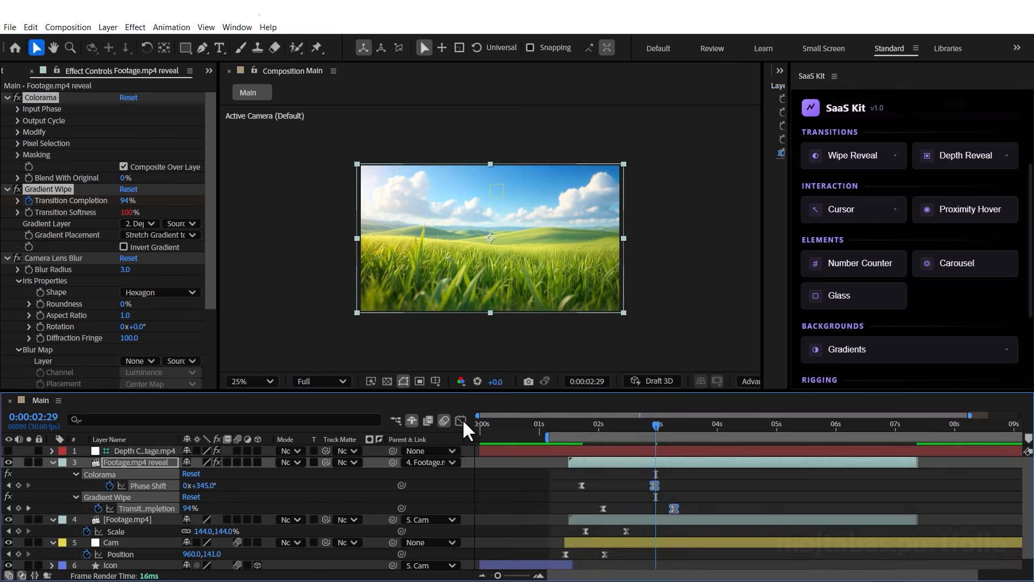
key(space)
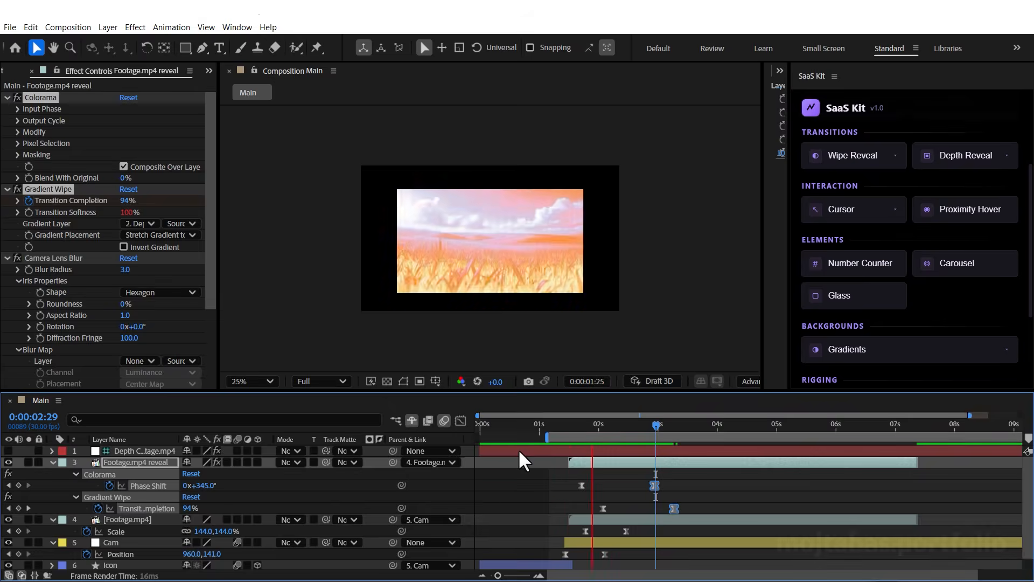
key(space)
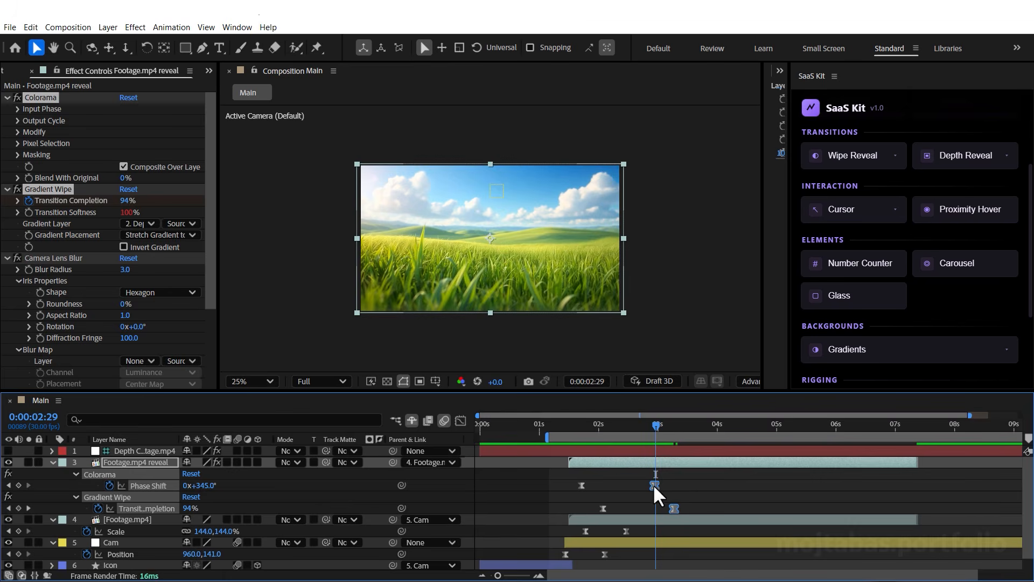
Retime the end keyframes of Phase Shift and Transition Completion to about 0:00:02:22 and 0:00:03:02, checking the timing with a preview
drag(654, 484, 636, 486)
key(space)
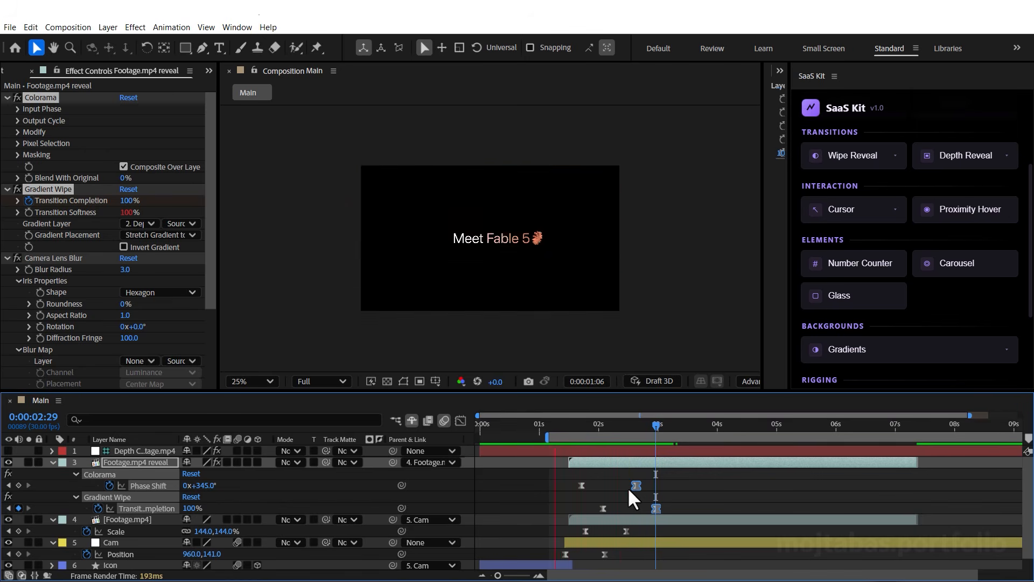
key(space)
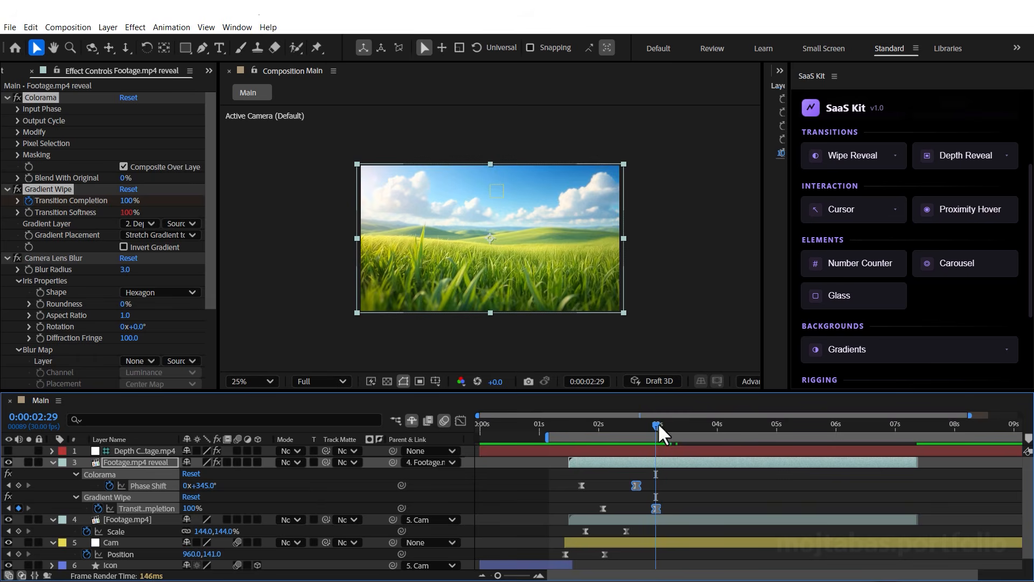
drag(658, 424, 669, 426)
drag(637, 485, 643, 486)
click(665, 481)
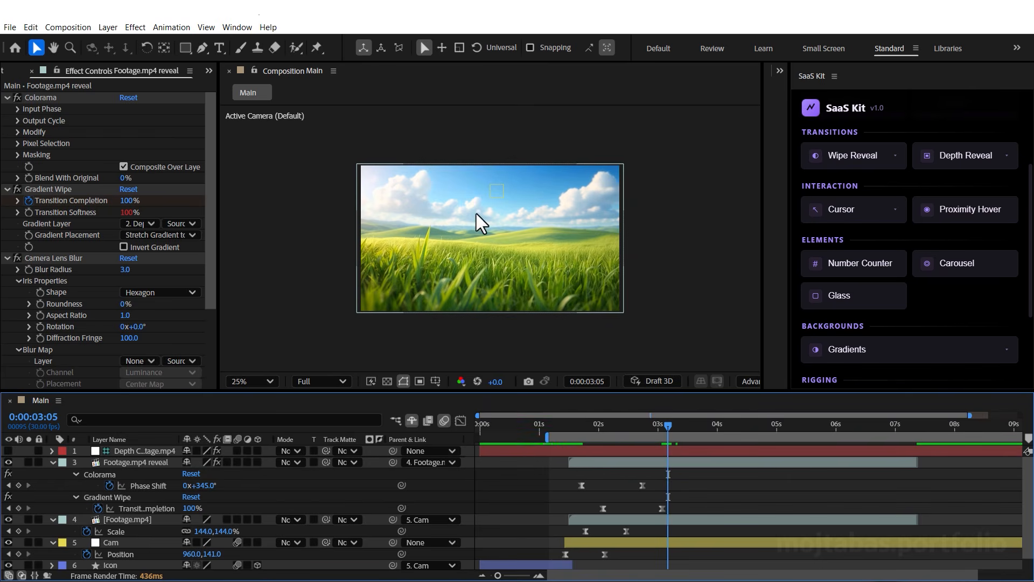
Collapse the expanded layers, then lock the Depth Controls layer and hide it from the timeline as shy
click(52, 462)
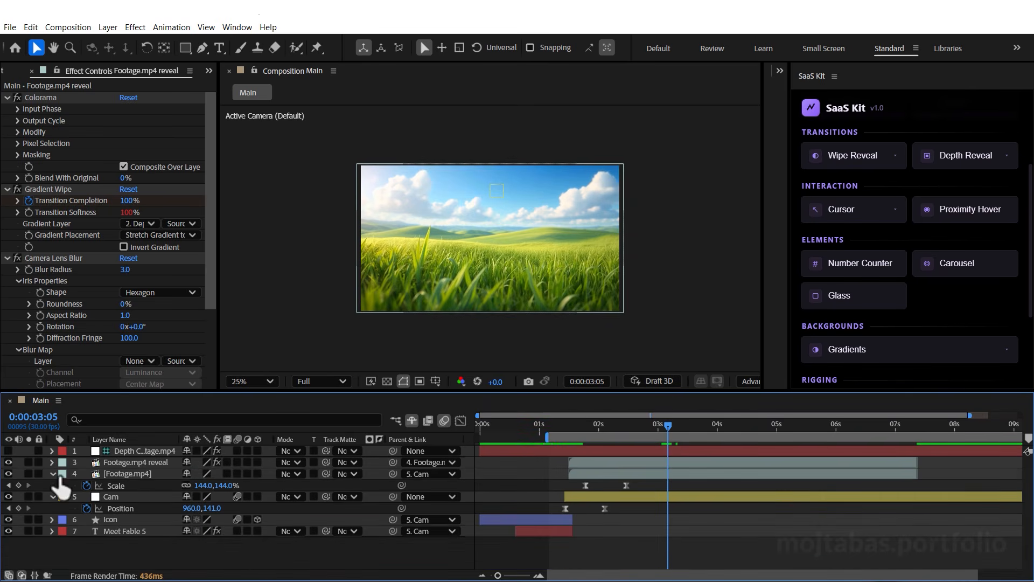
click(52, 473)
click(52, 486)
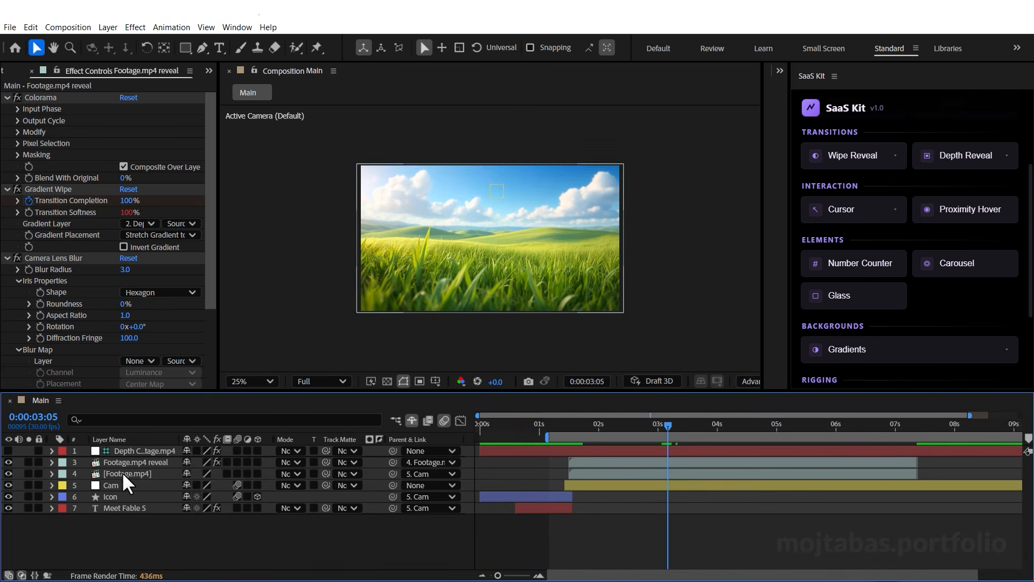
click(38, 451)
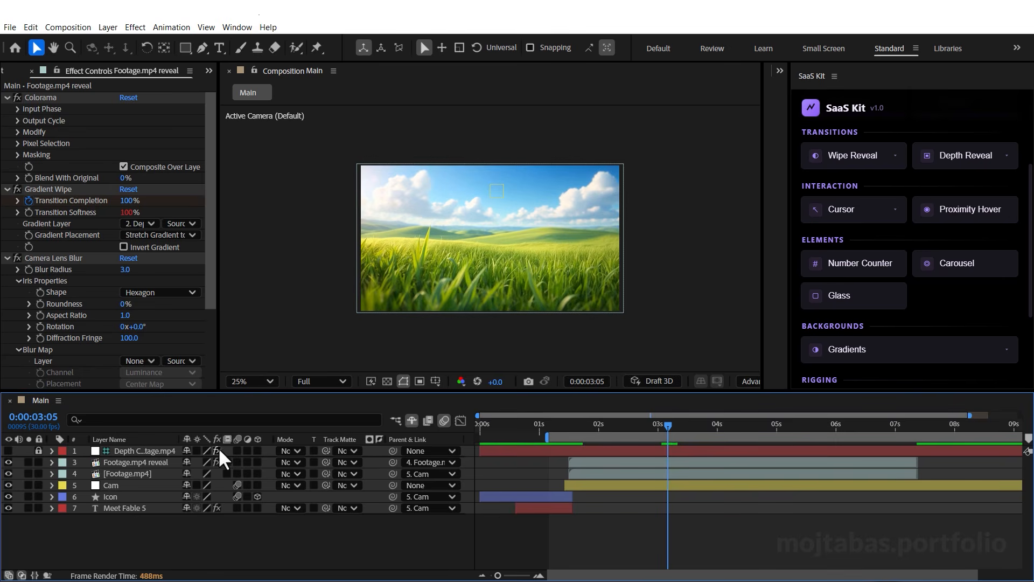
click(185, 450)
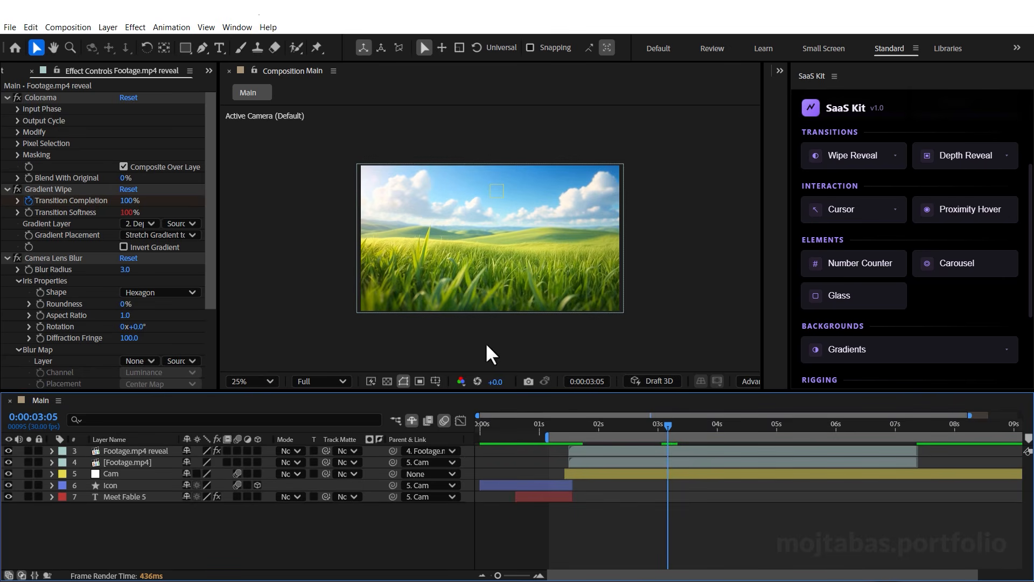
Draw a wide white rectangle about 1392 by 312 px, center its anchor point and center the layer in the composition
drag(185, 47, 221, 47)
drag(431, 231, 619, 272)
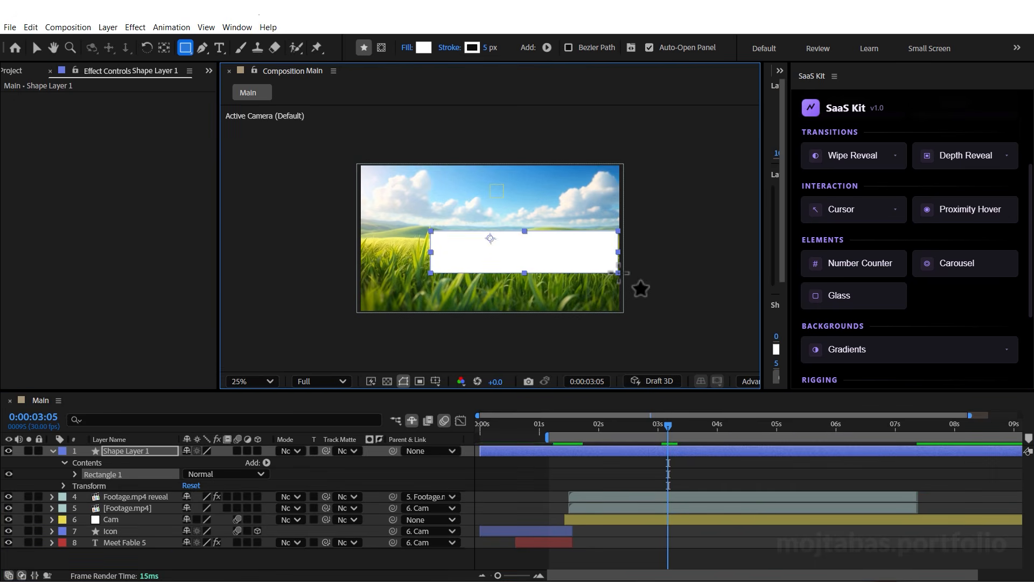
key(ctrl+alt+Home)
key(ctrl+Home)
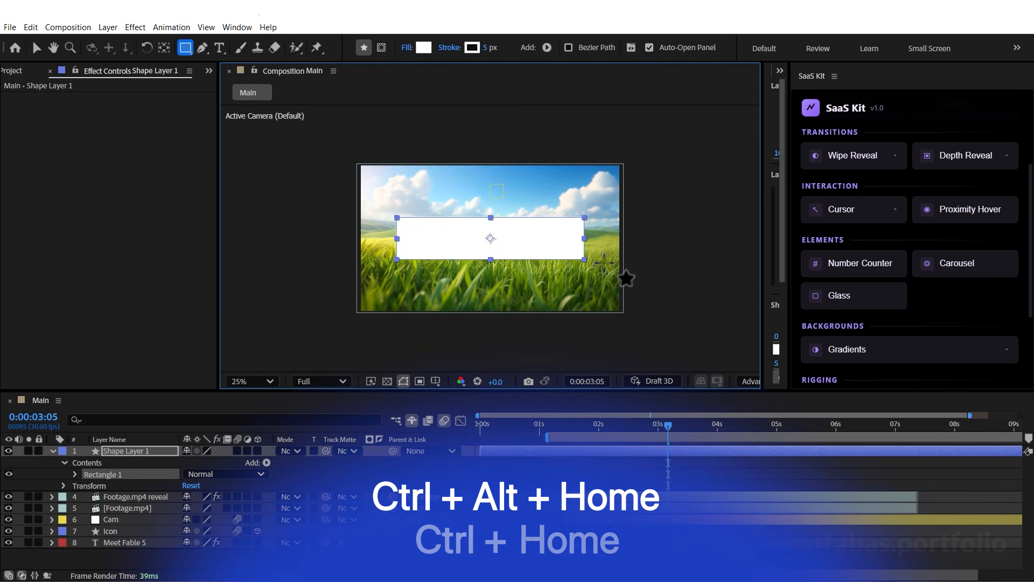
Rename the new shape layer to Glass
key(Return)
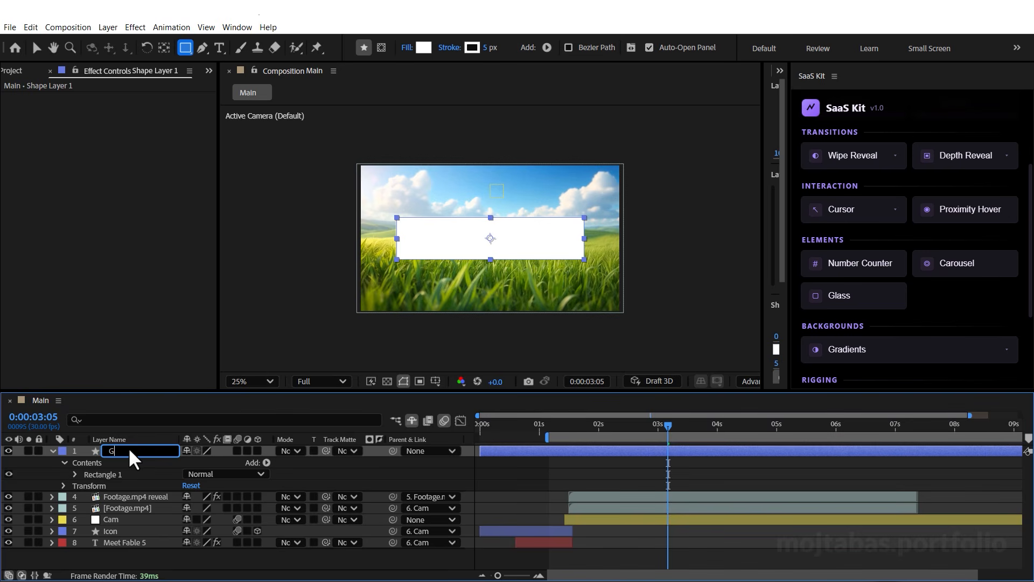
text(Glass)
key(Return)
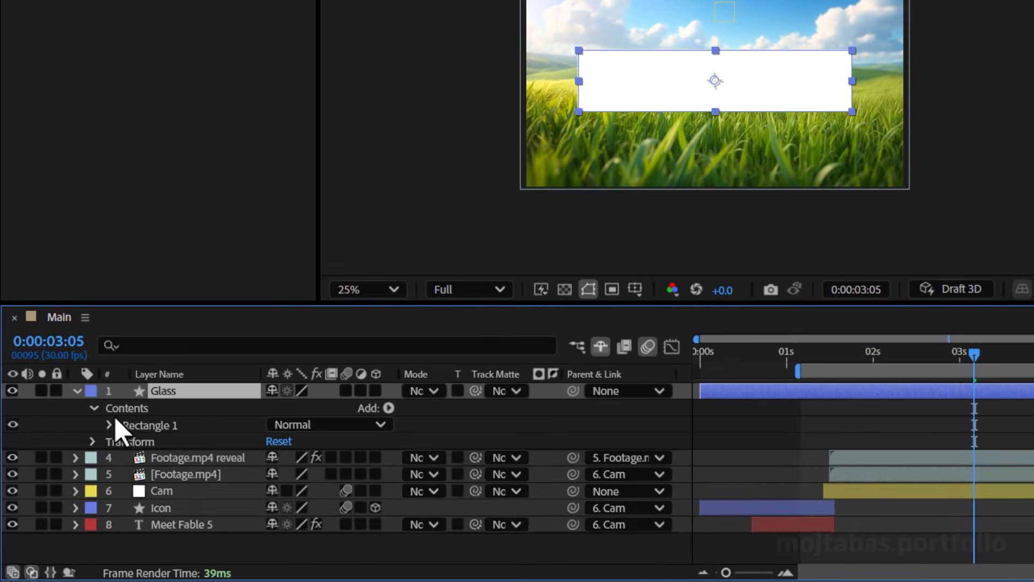
Set the Roundness of the Glass layer's rectangle path to 91
click(75, 474)
click(126, 442)
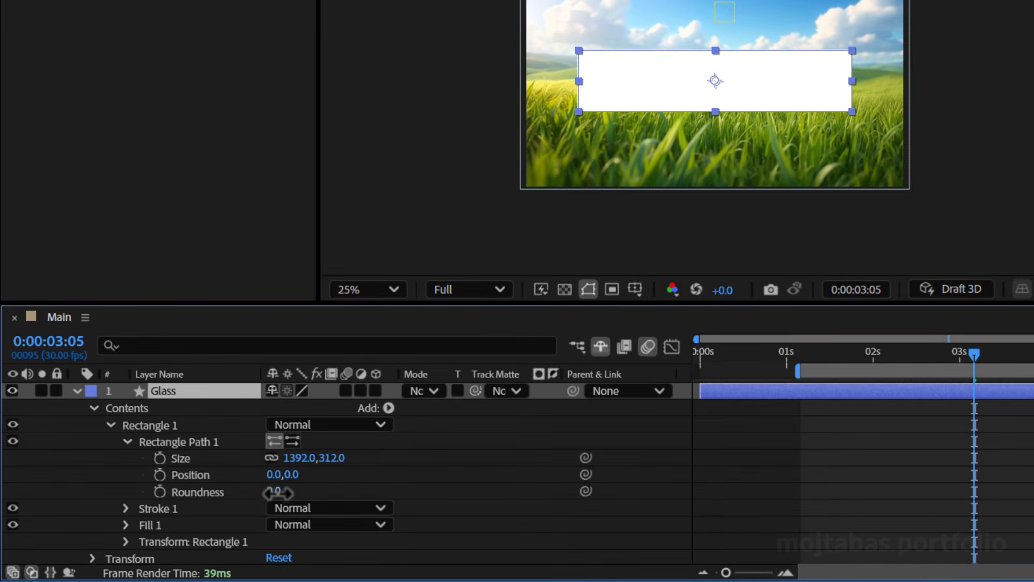
drag(277, 491, 359, 488)
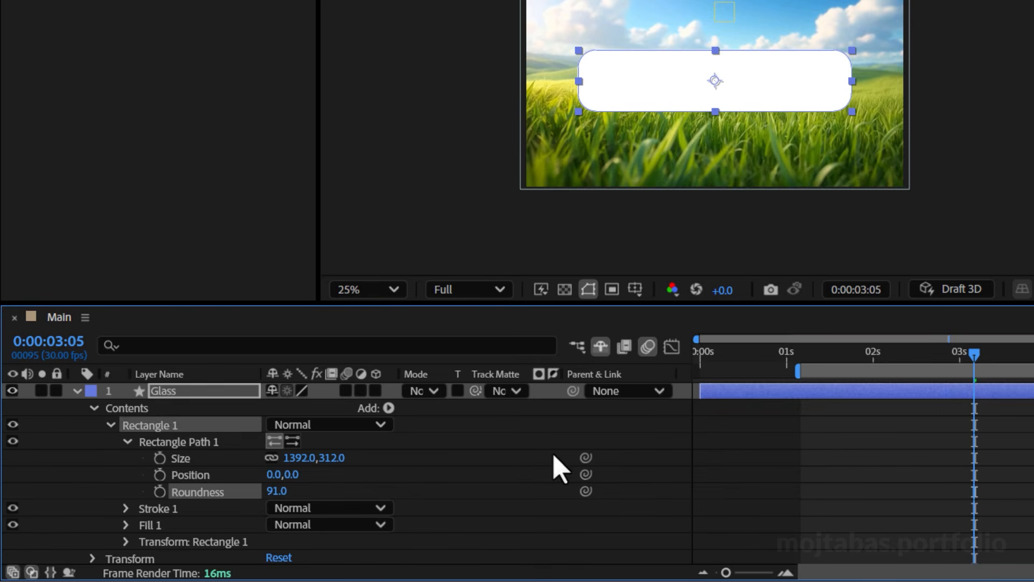
click(417, 469)
Make the Glass layer begin at 0:00:02:13 in the timeline
click(172, 390)
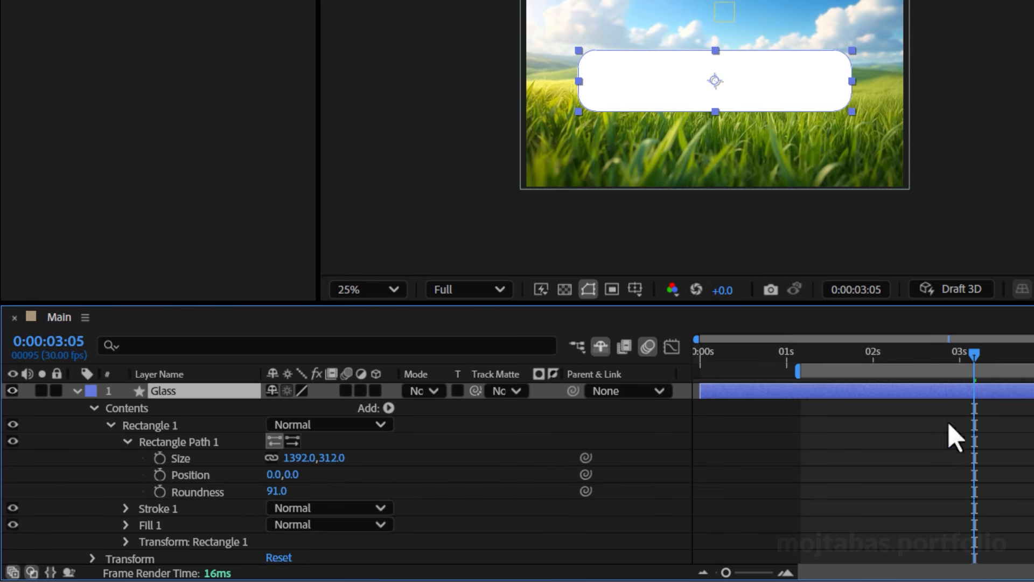
scroll(962, 414, down, 3)
key(Page_Up)
key(Page_Up)
drag(950, 371, 908, 383)
scroll(899, 384, down, 2)
scroll(884, 428, up, 3)
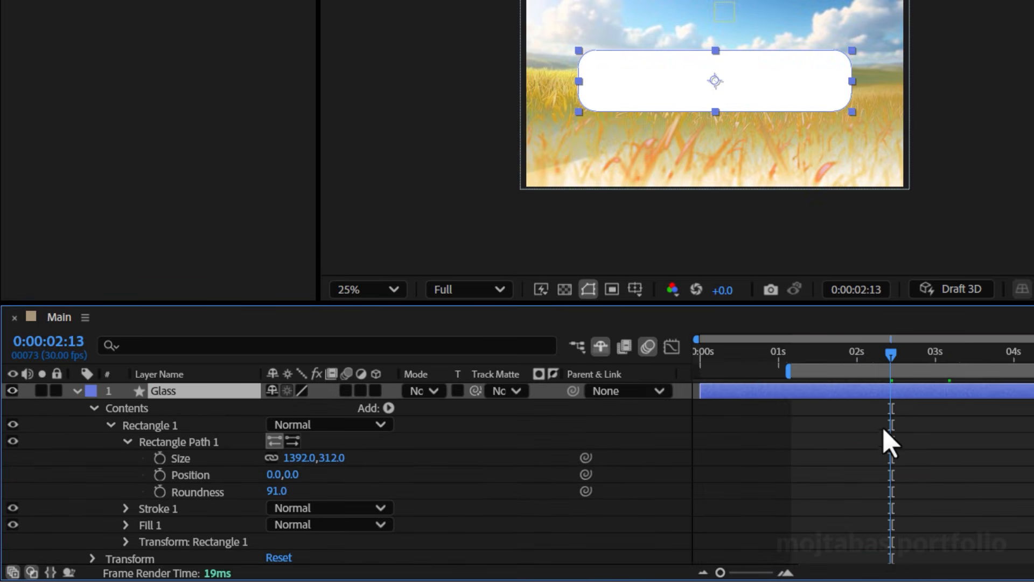
drag(787, 394, 974, 411)
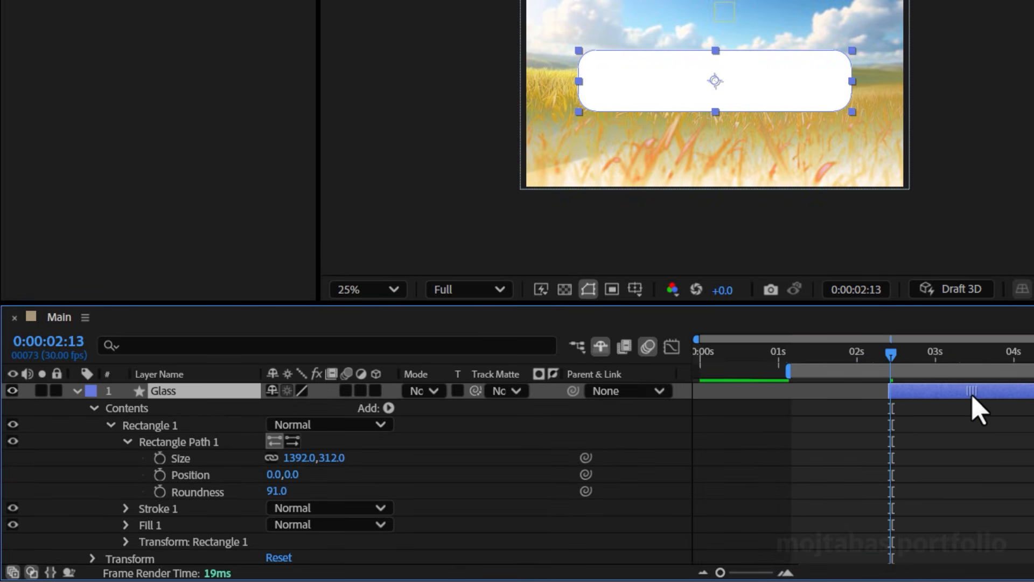
Collapse the Glass layer's properties, parent it to the Cam layer, and set the current time to 0:00:02:12
click(78, 391)
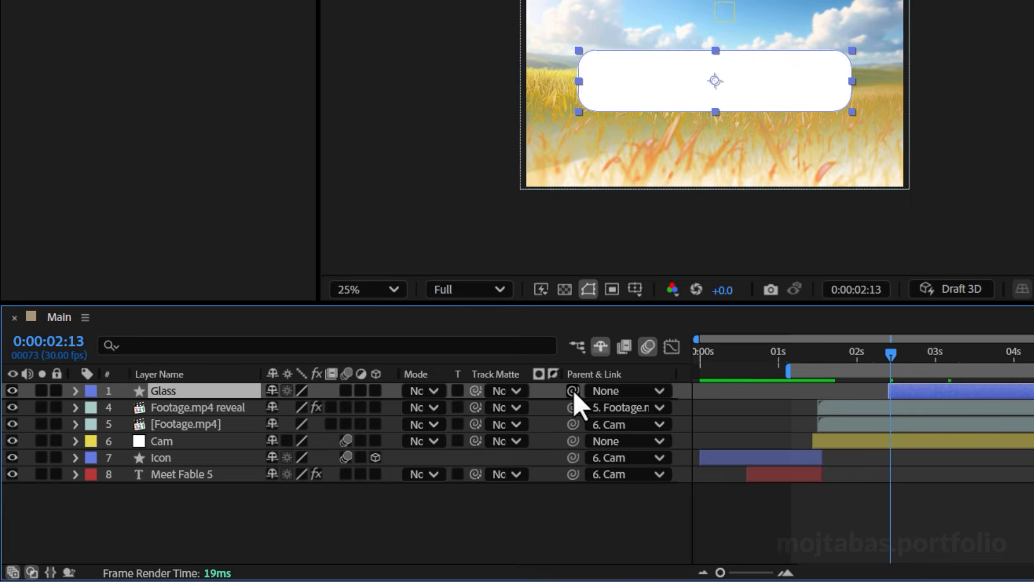
drag(572, 390, 284, 439)
drag(879, 356, 917, 354)
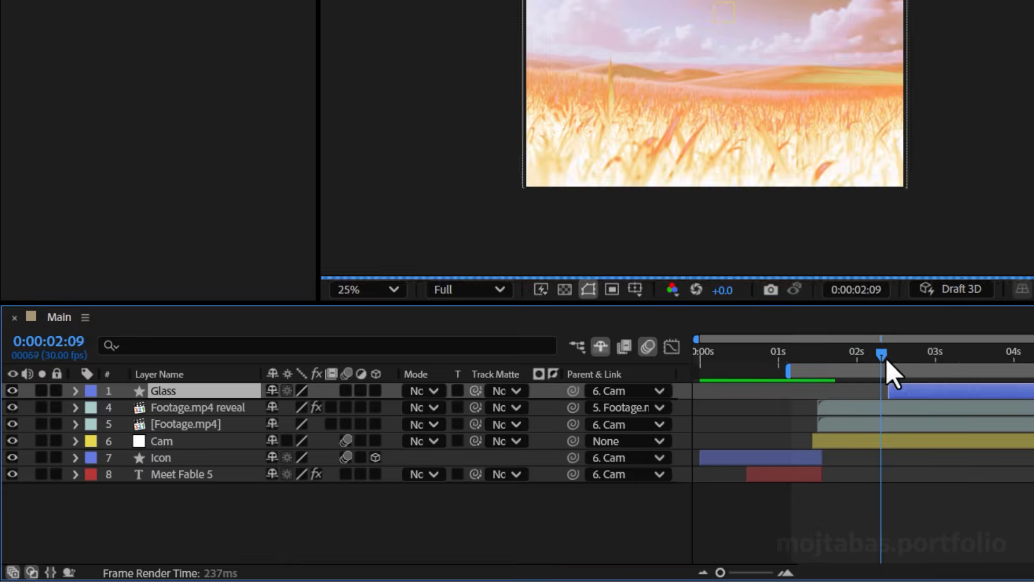
drag(627, 423, 609, 427)
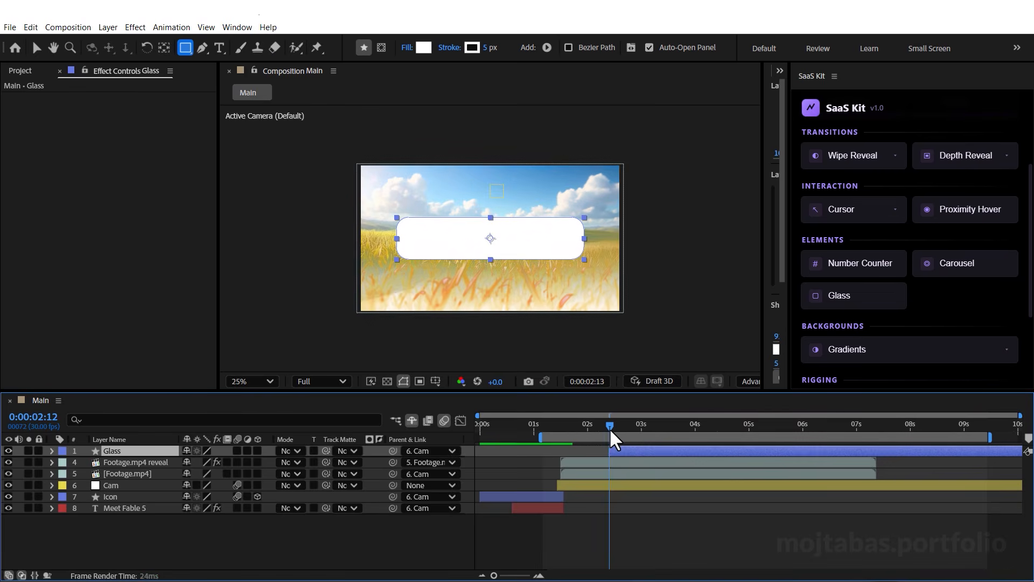
Apply the SaaS Kit Glass element to the Glass layer and view the panel at 0:00:02:23
click(848, 301)
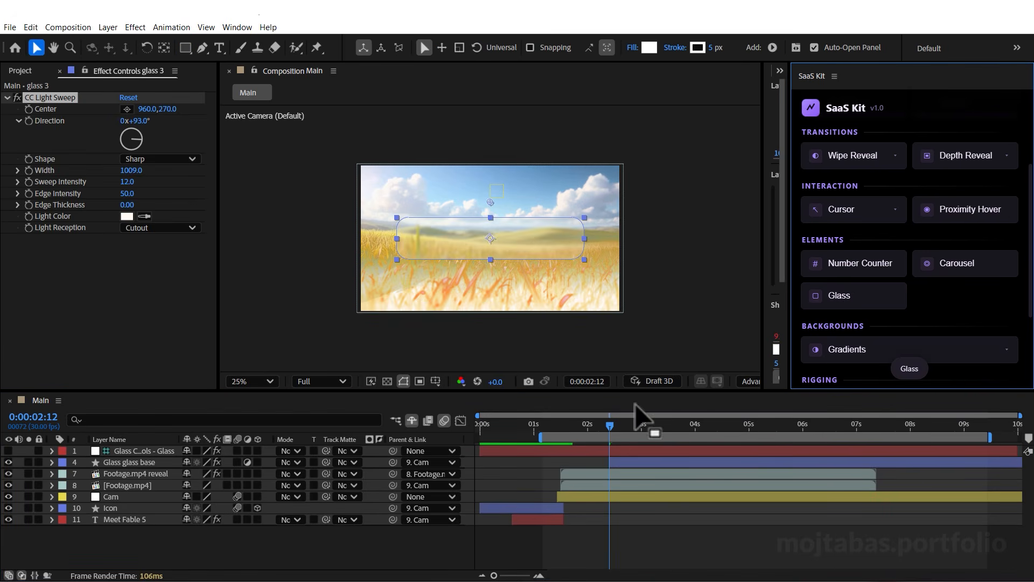
click(623, 528)
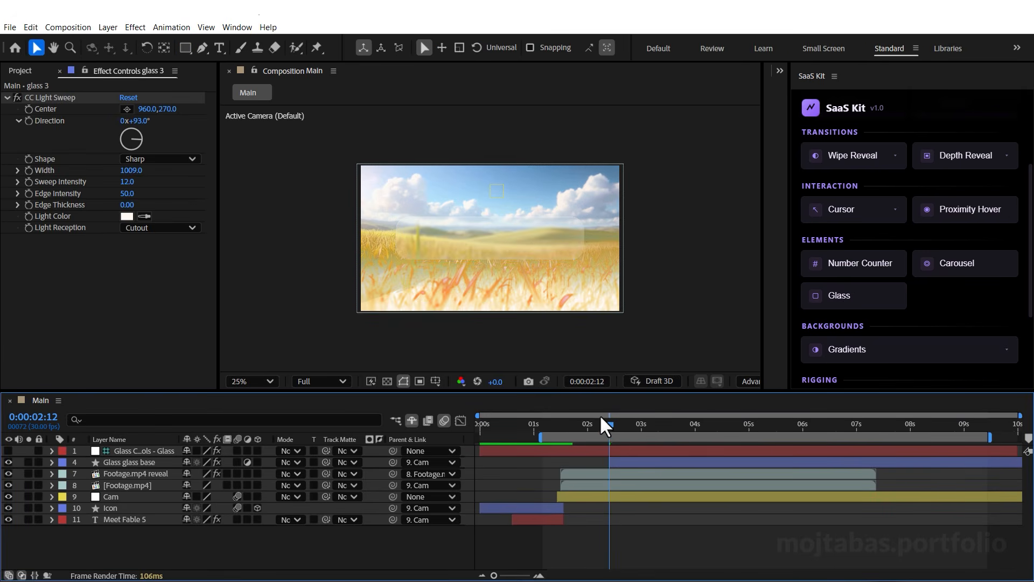
drag(611, 421, 629, 424)
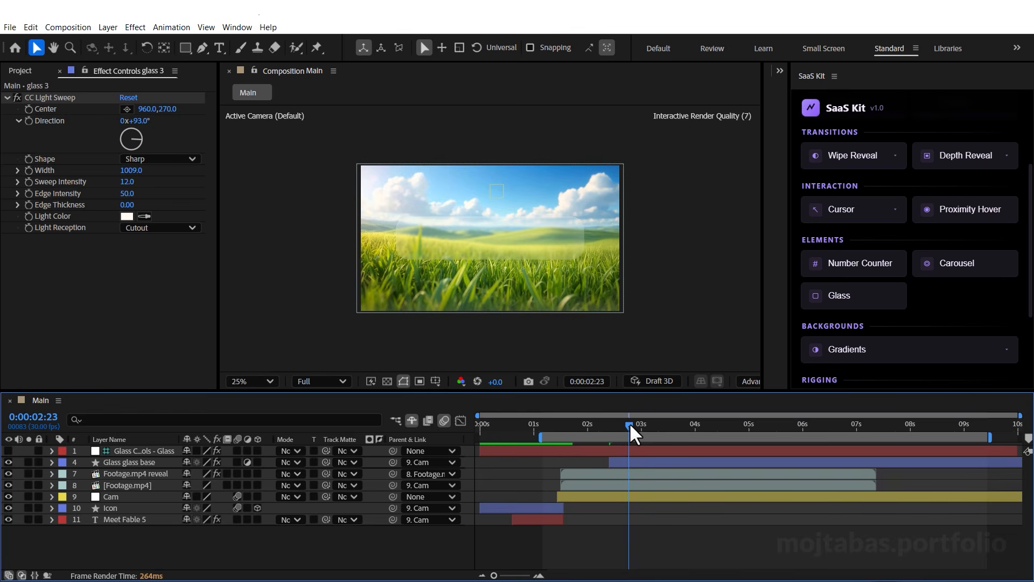
click(630, 463)
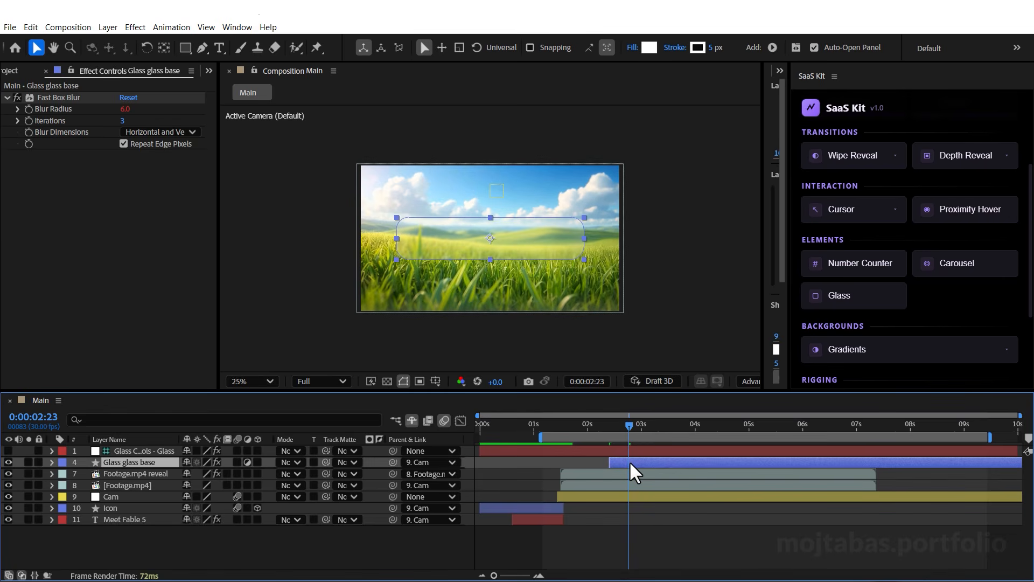
Set the Blur slider on the Glass Controls layer to 11
click(140, 451)
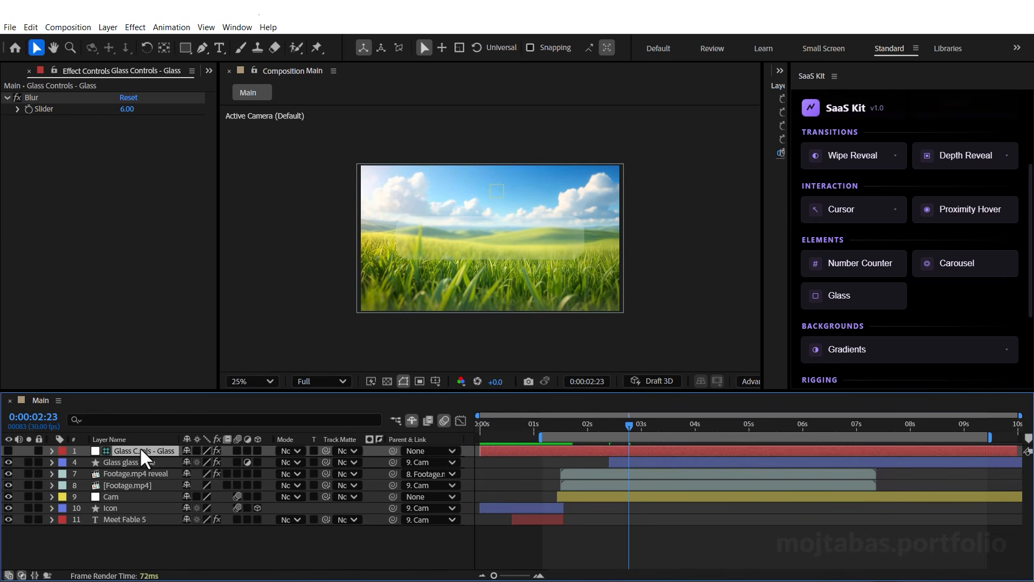
drag(124, 110, 132, 110)
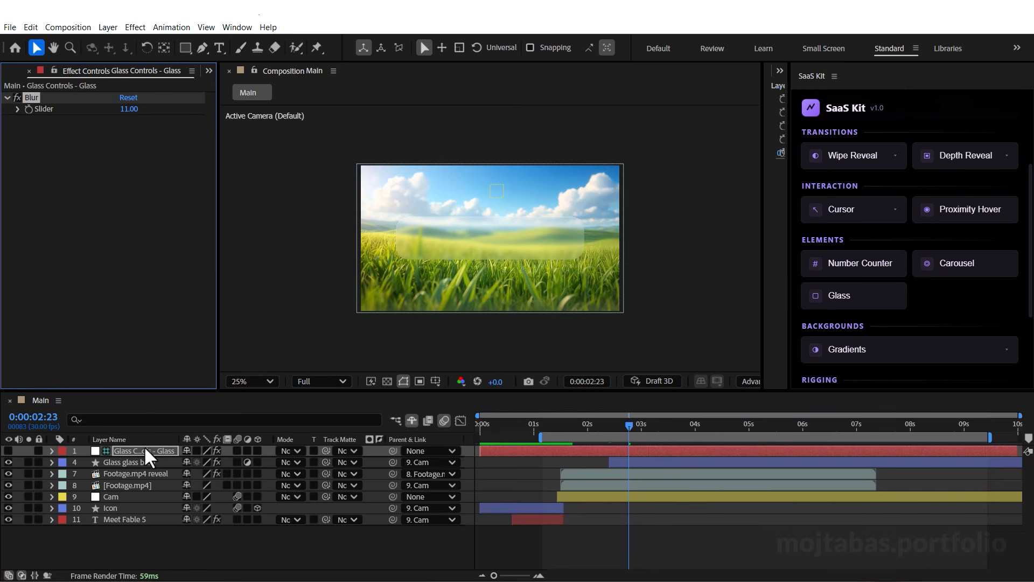
click(147, 462)
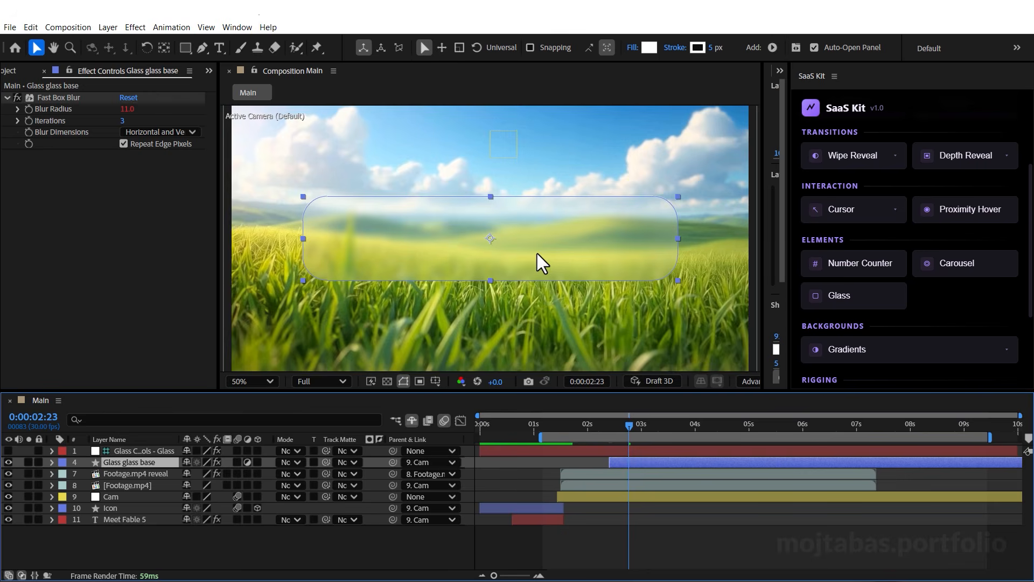
click(435, 381)
click(445, 396)
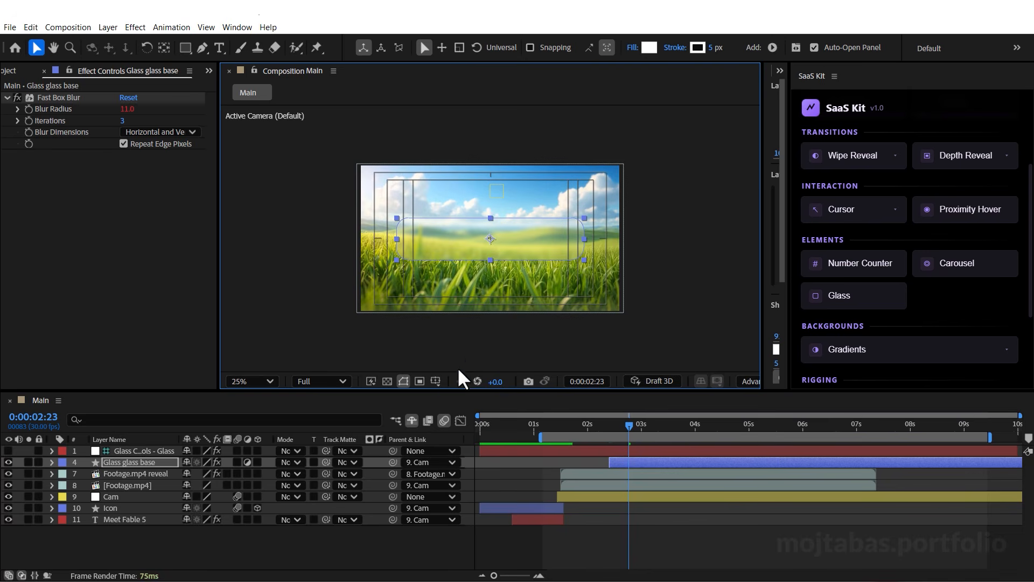
click(436, 381)
click(445, 396)
Apply the CC Light Sweep effect to the Glass glass base layer
click(654, 492)
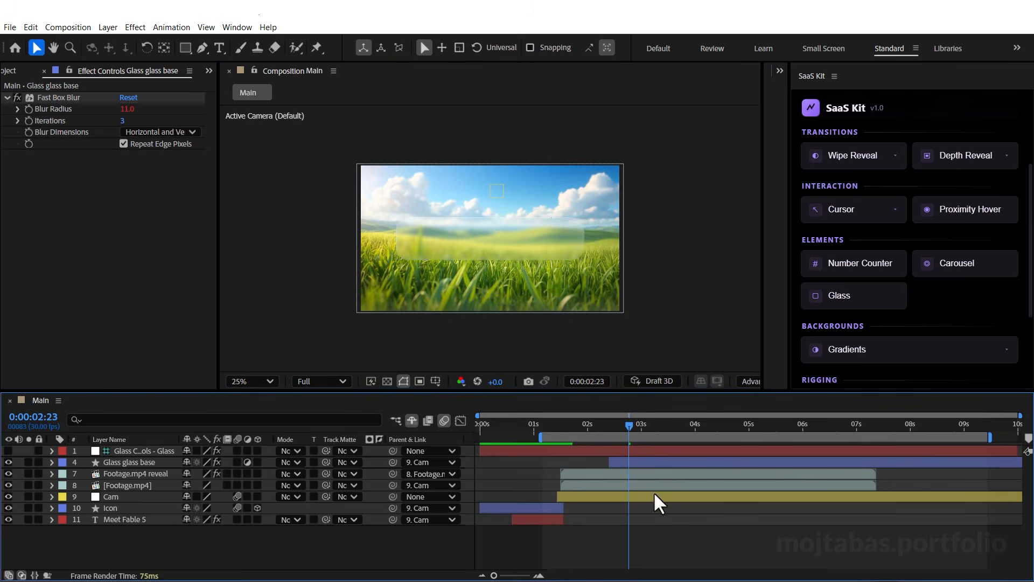
key(period)
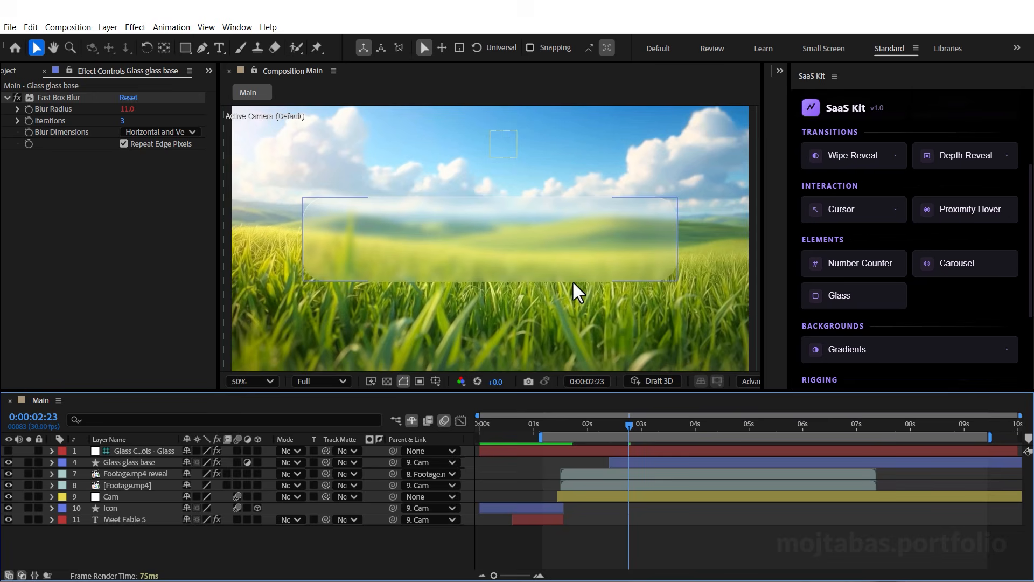
click(590, 244)
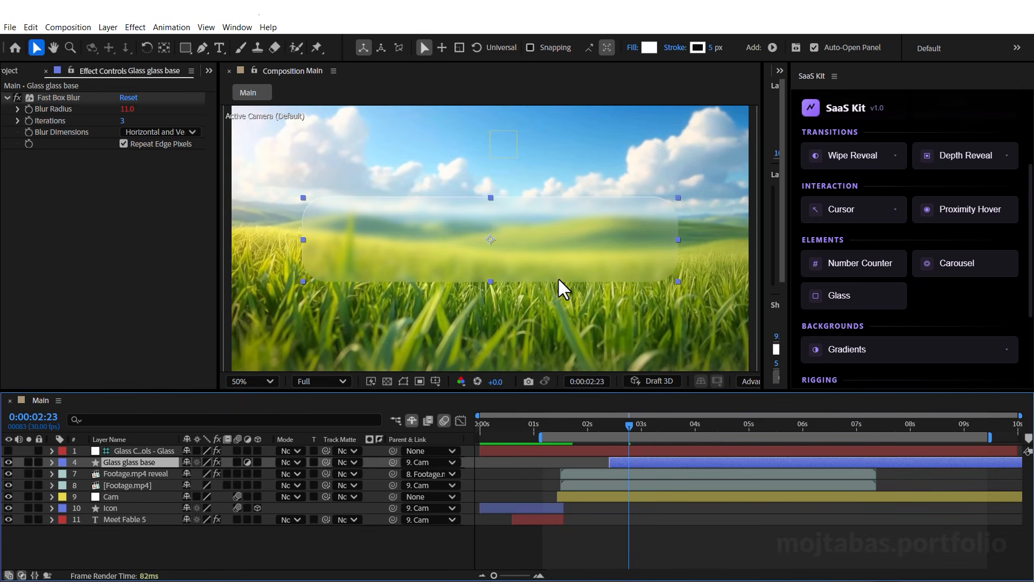
key(ctrl+space)
text(cc)
click(492, 255)
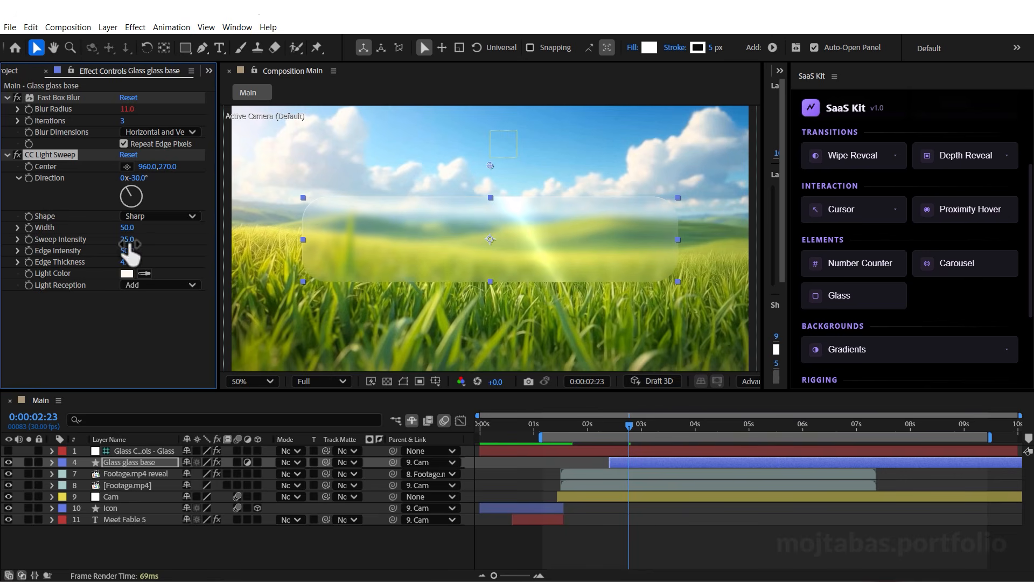
Set the CC Light Sweep's Sweep Intensity to 0 and its Edge Intensity to 185
text(0)
key(Return)
drag(127, 250, 201, 252)
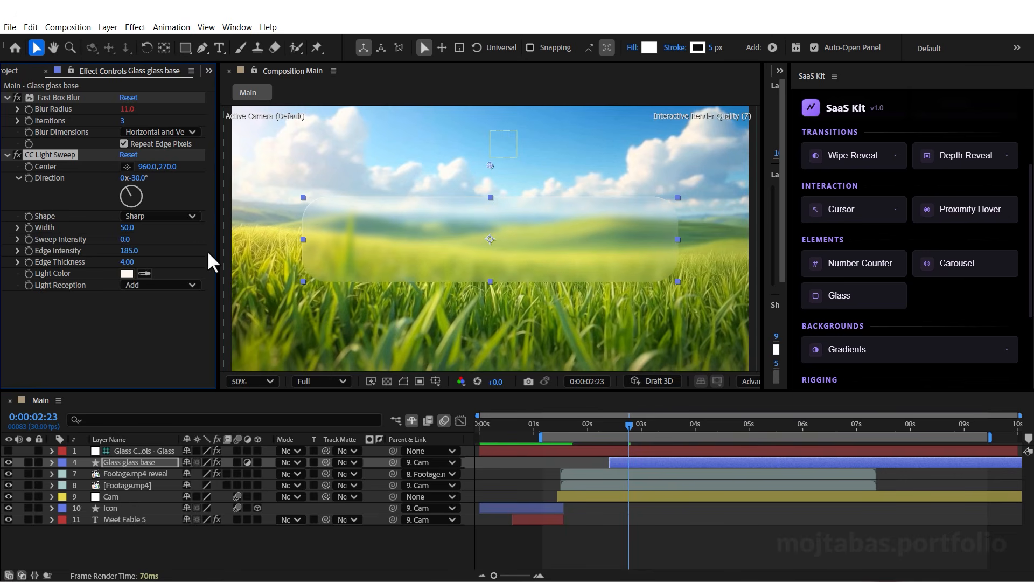
Rotate the CC Light Sweep's Direction to 202° and reset its Sweep Intensity to 0
drag(134, 183, 180, 186)
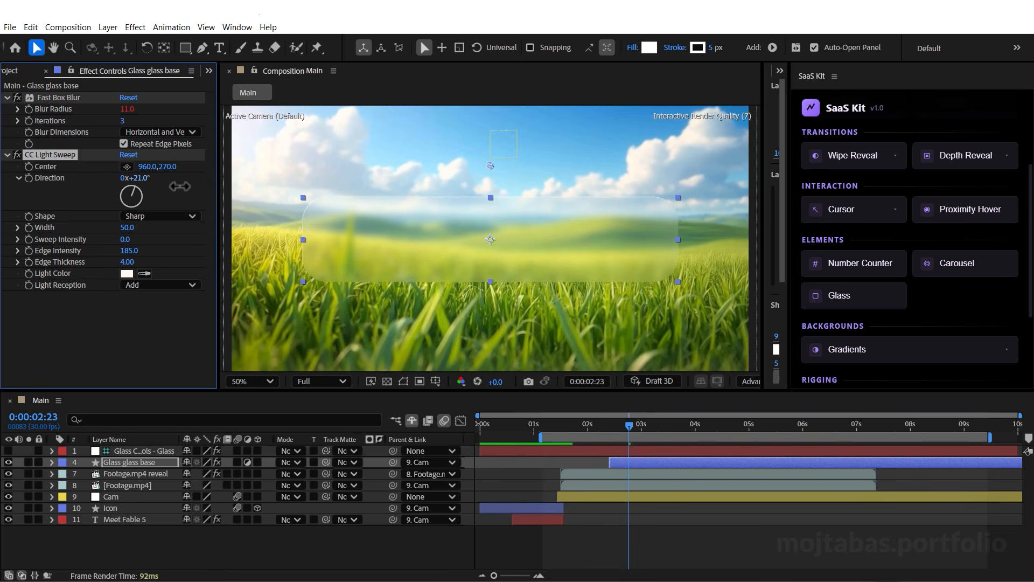
drag(129, 239, 143, 239)
drag(129, 187, 248, 187)
click(132, 238)
text(02)
click(158, 240)
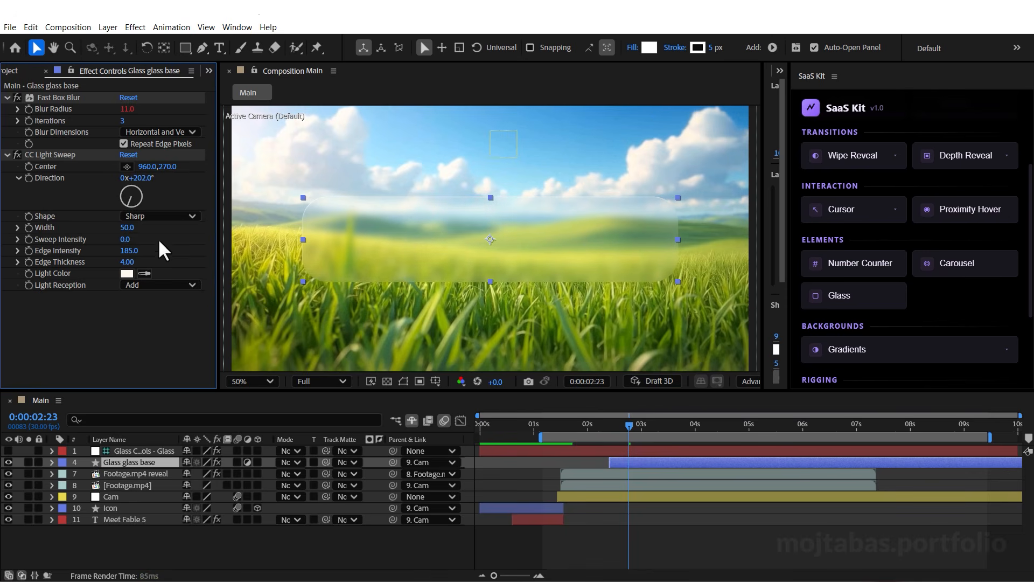
Set the CC Light Sweep's Edge Thickness to 9.4, Width to 139 and Direction to 222°
drag(129, 262, 167, 259)
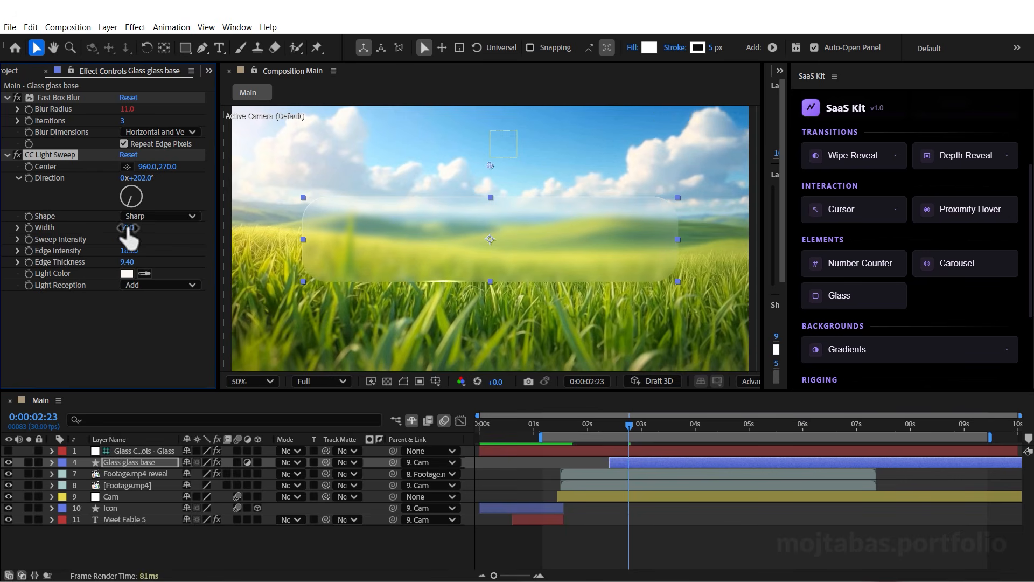
drag(128, 229, 166, 230)
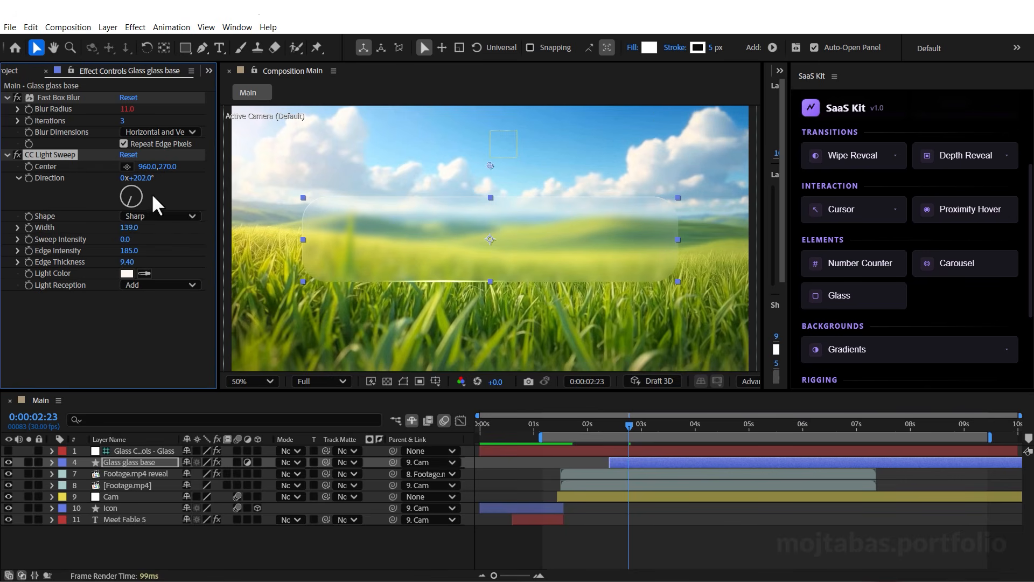
drag(157, 180, 163, 180)
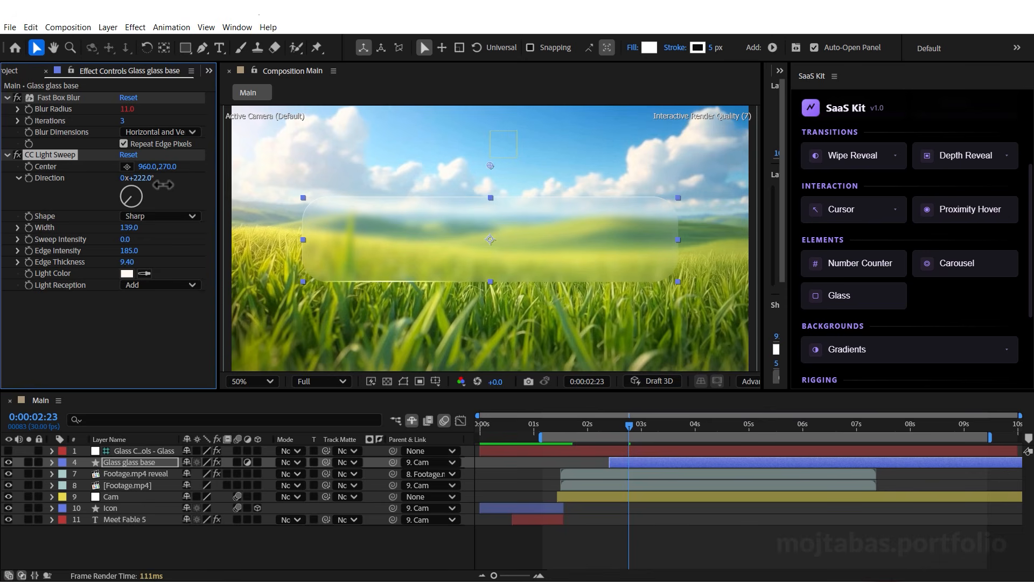
Duplicate the CC Light Sweep effect, set the copy's Direction to 293° and Edge Thickness to 12.4, and fine-tune its angle slightly
key(ctrl+d)
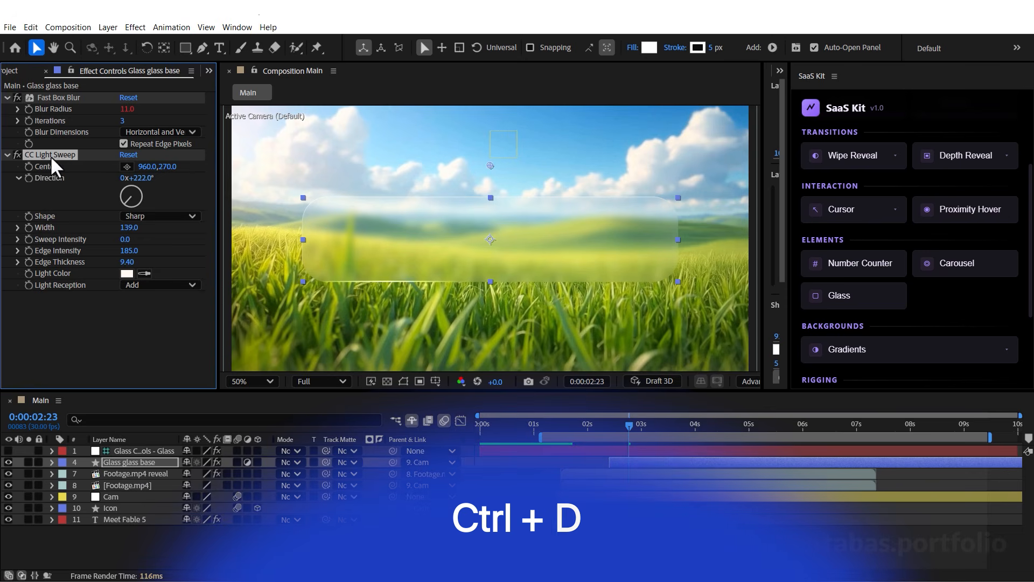
drag(143, 279, 242, 275)
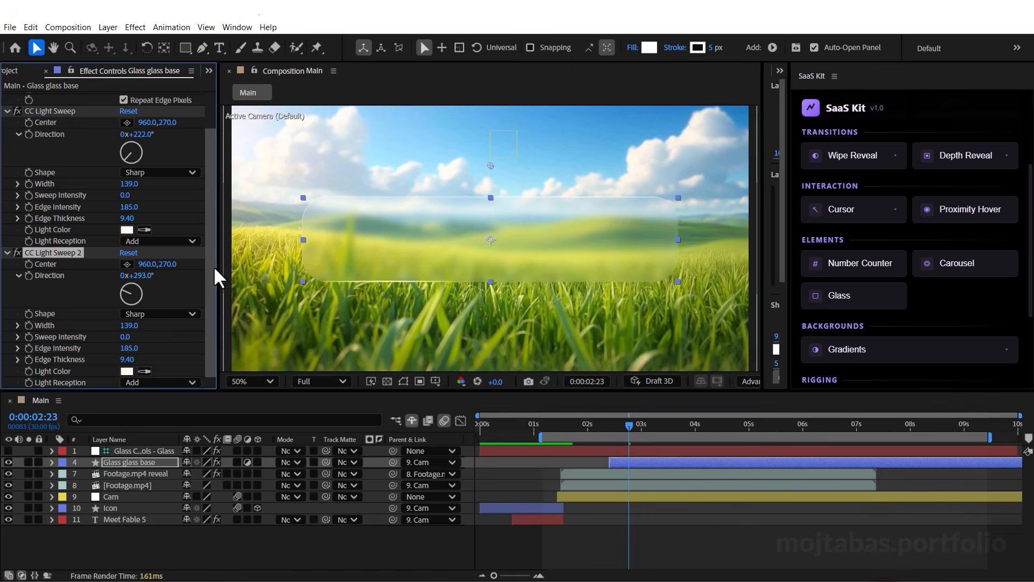
drag(130, 359, 152, 359)
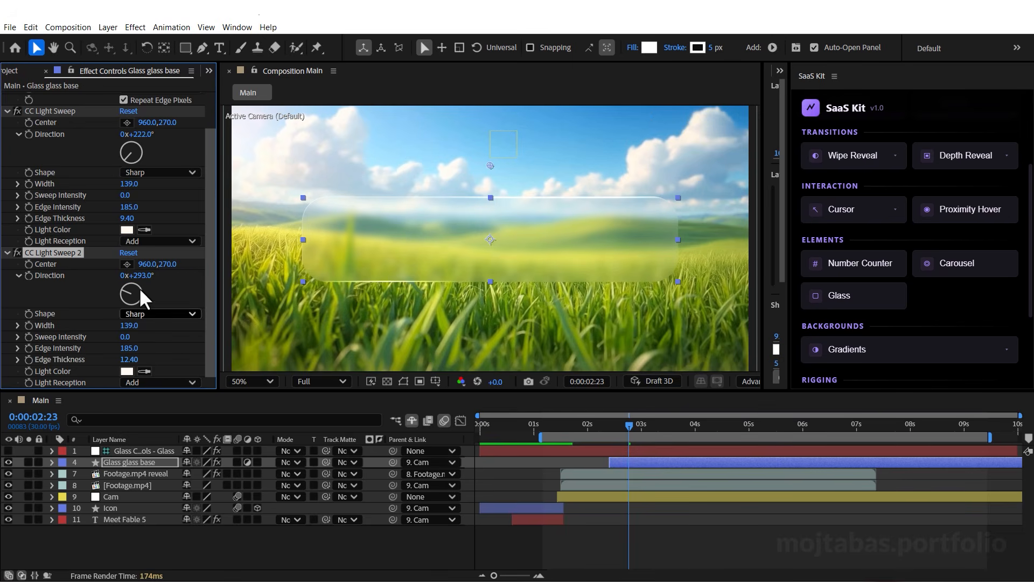
drag(133, 277, 141, 277)
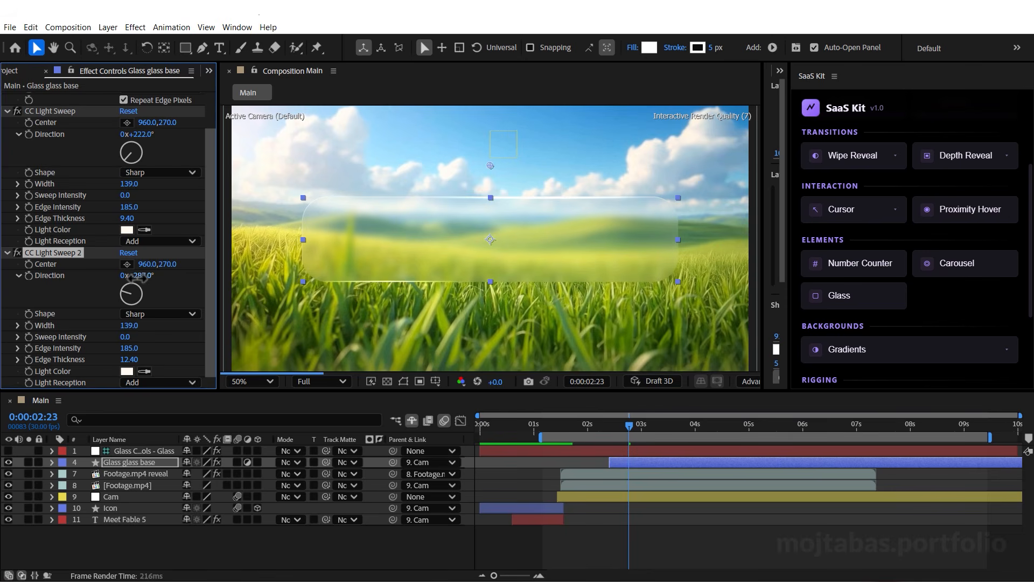
click(654, 497)
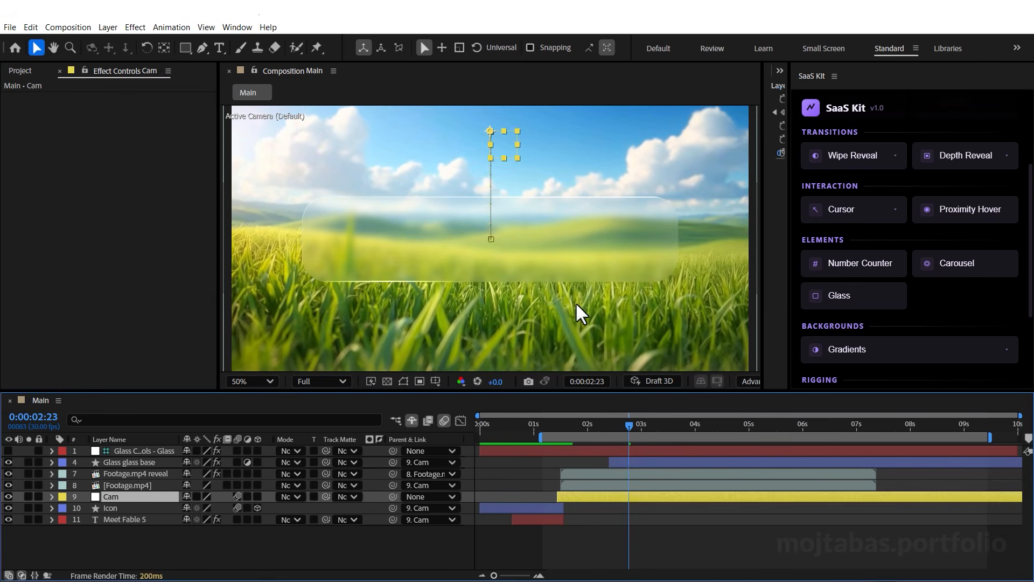
Apply Brightness & Contrast to the Footage.mp4 layer with Brightness at -31 and Contrast at 53
scroll(574, 299, down, 2)
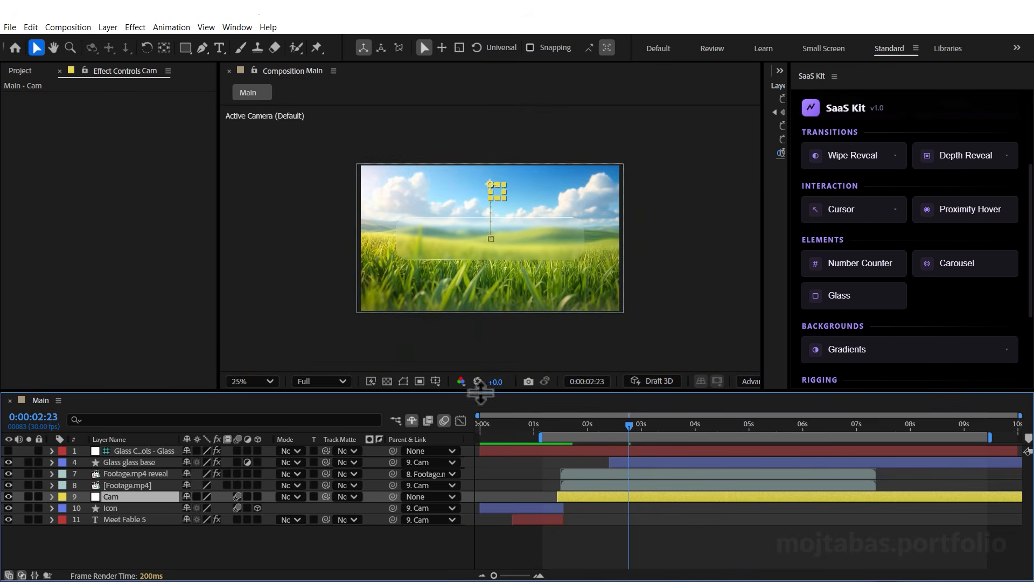
click(597, 484)
key(ctrl+space)
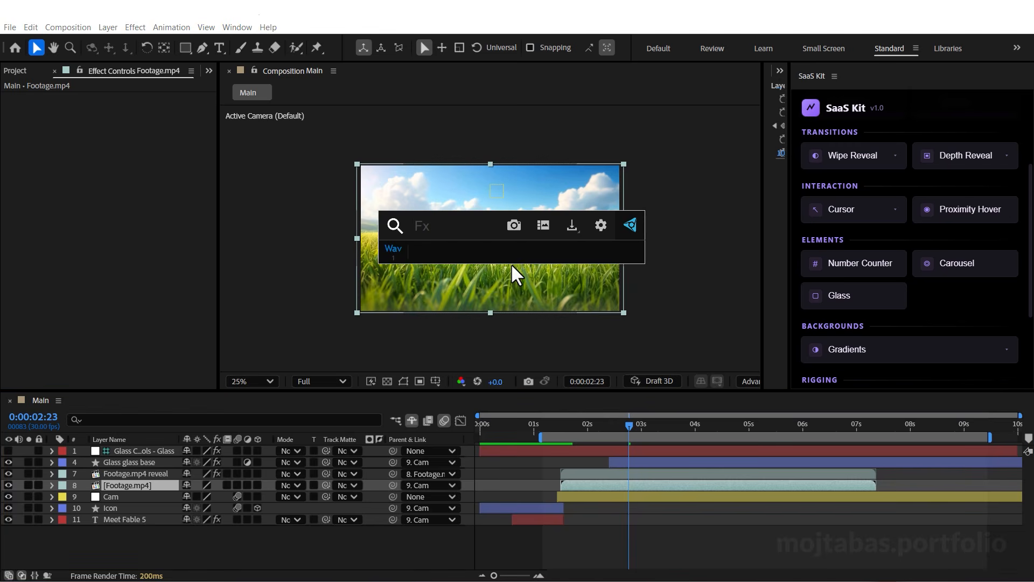
text(br)
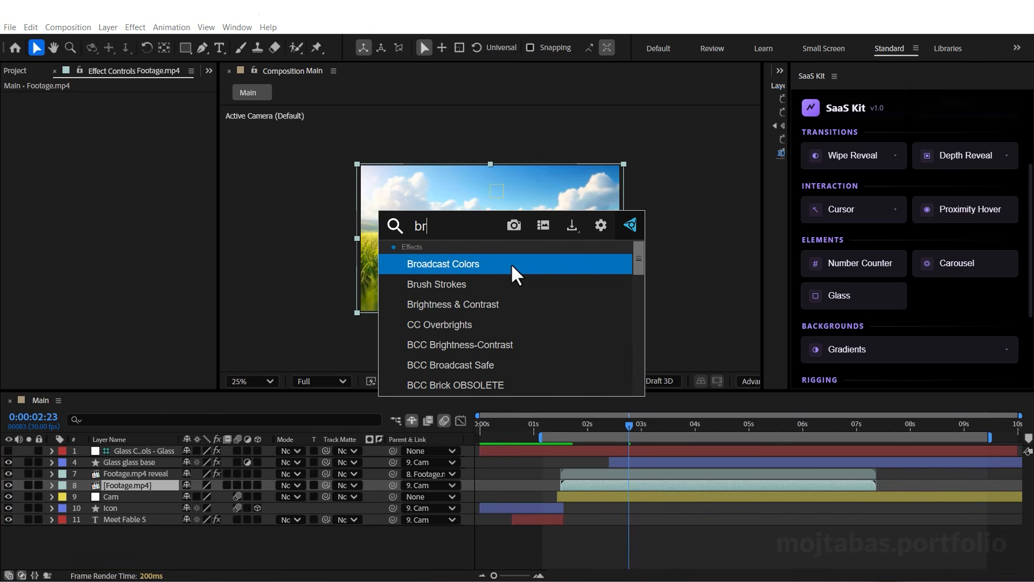
click(465, 305)
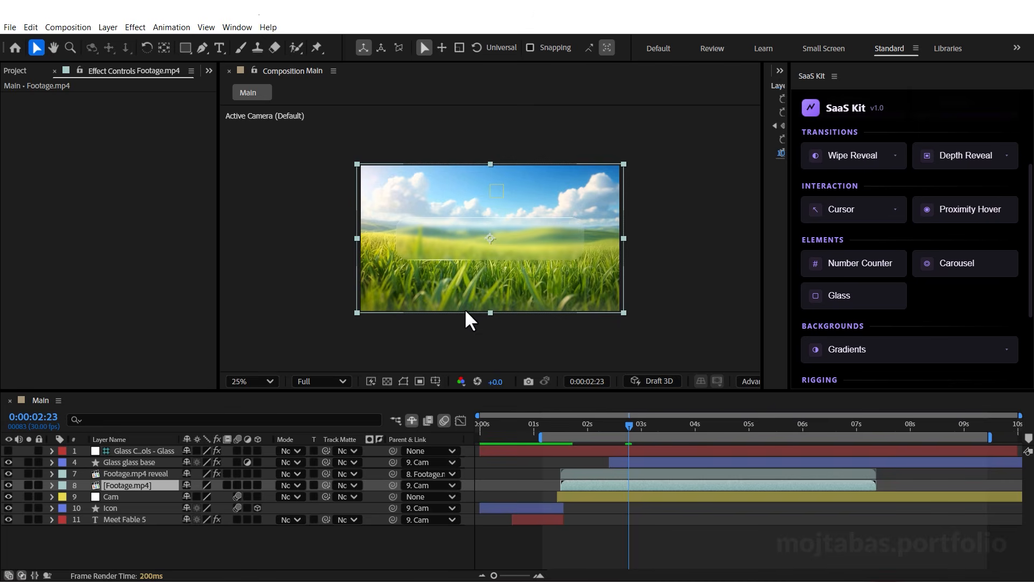
drag(123, 110, 138, 120)
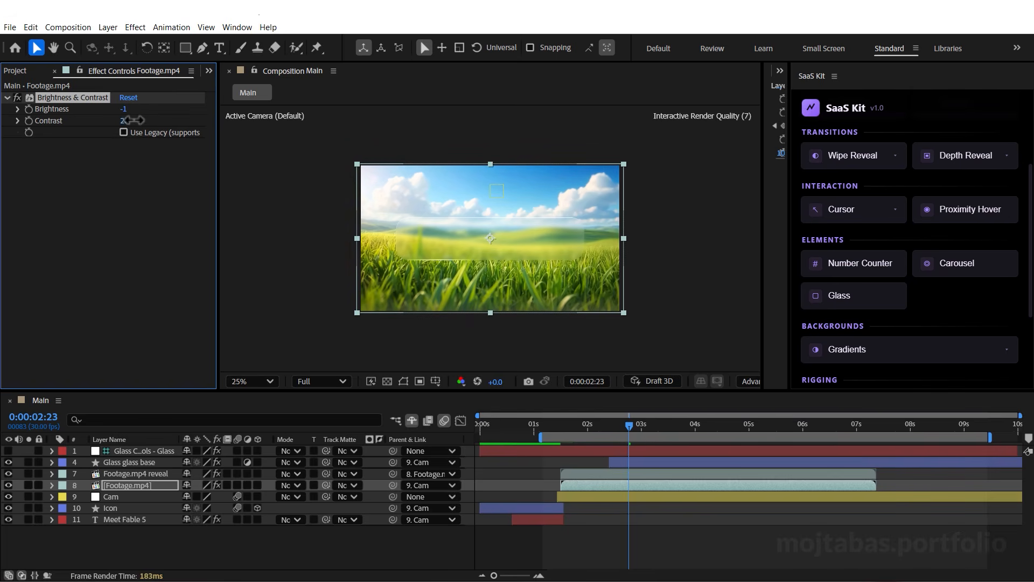
drag(127, 108, 112, 119)
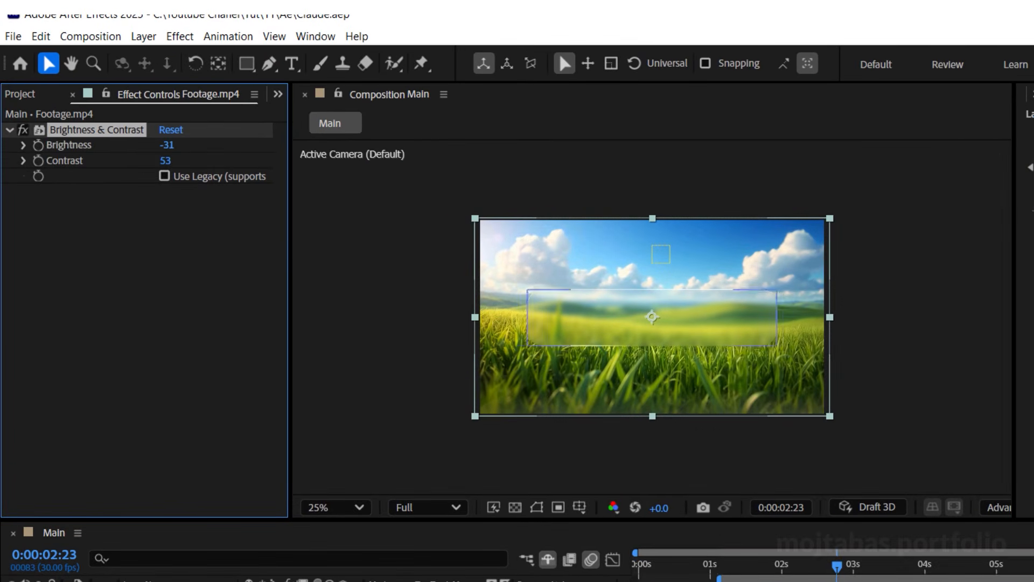
Keyframe the Glass glass base rectangle's Size from 228 × 234 at 0:00:02:17 to 1392 × 312, about one second apart
drag(812, 566, 730, 566)
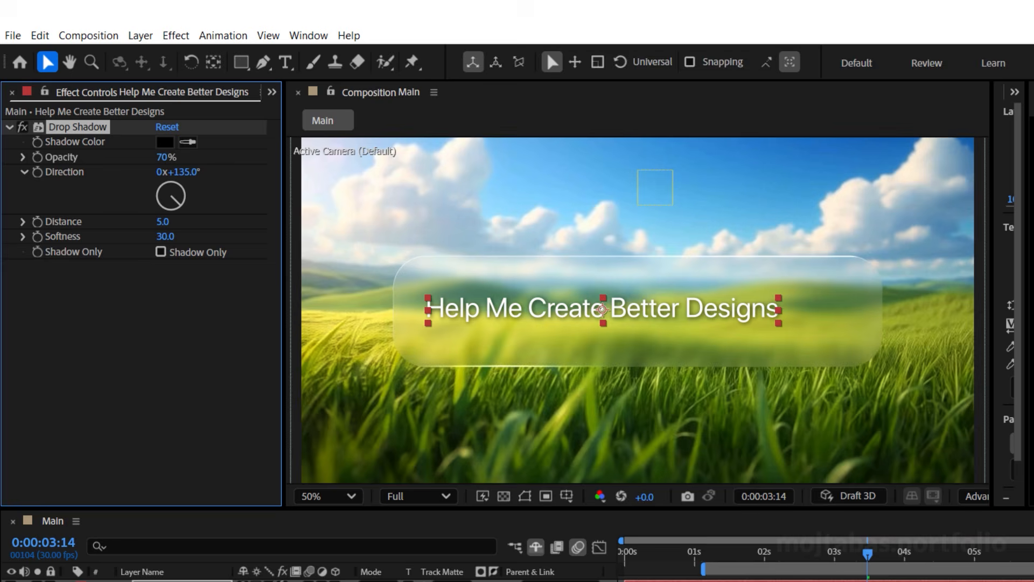
drag(867, 555, 798, 574)
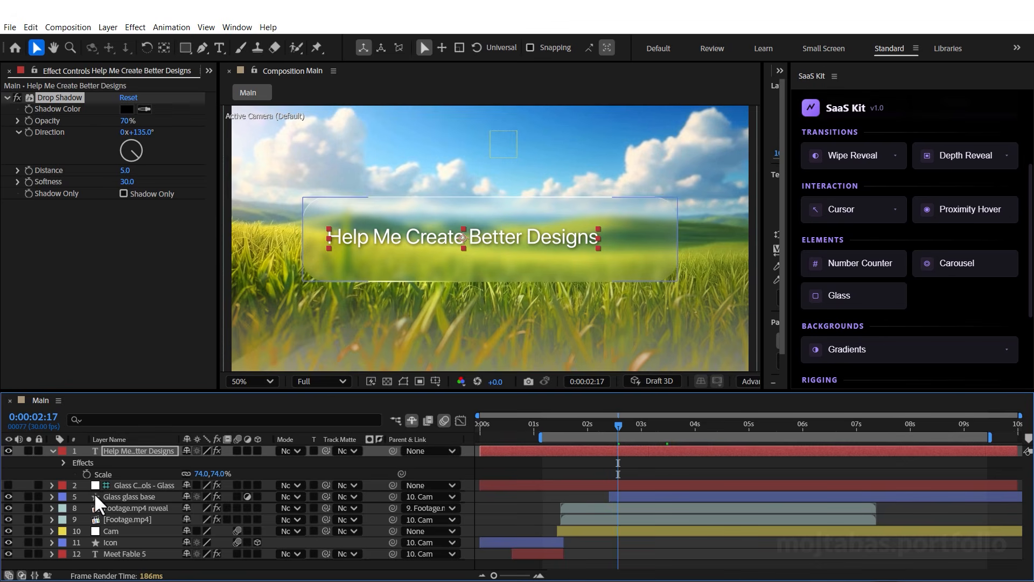
click(110, 496)
click(52, 497)
scroll(81, 517, down, 1)
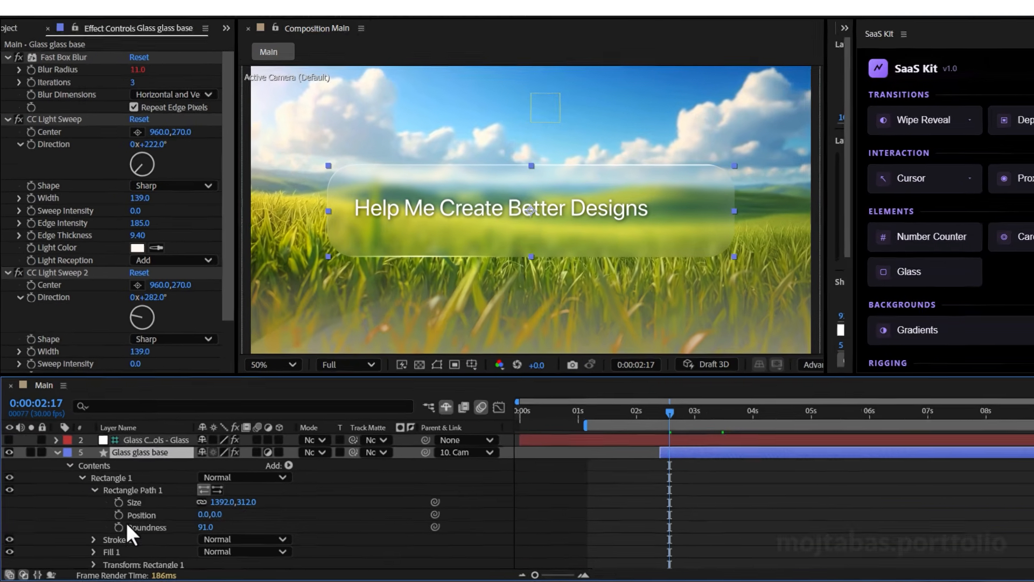
click(109, 509)
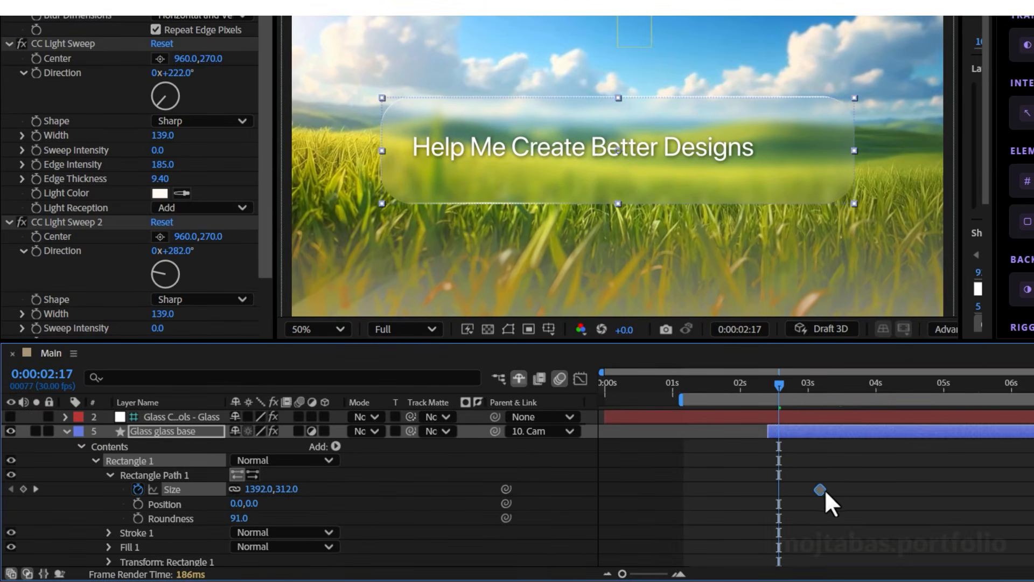
drag(254, 490, 196, 491)
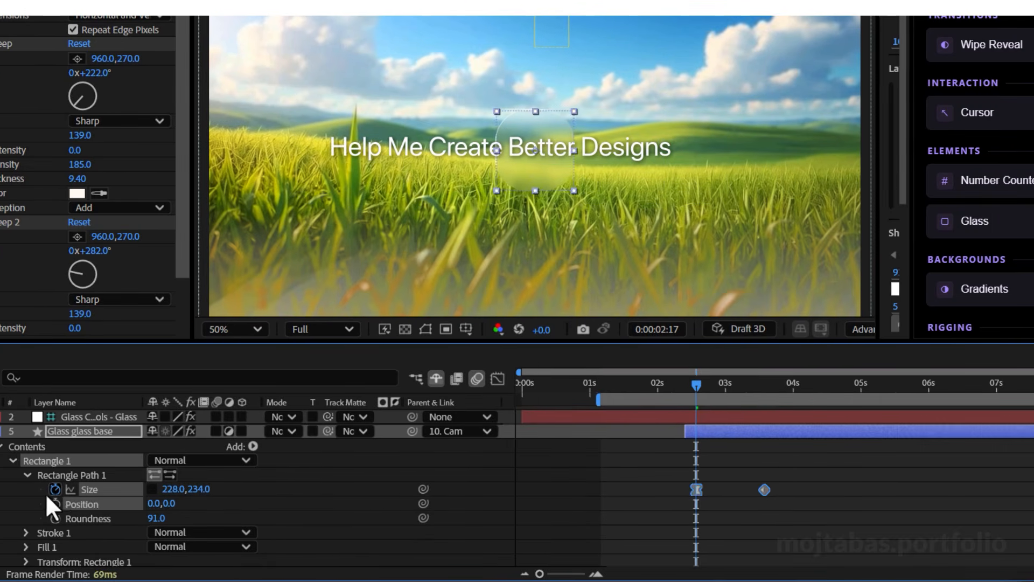
click(128, 493)
click(179, 489)
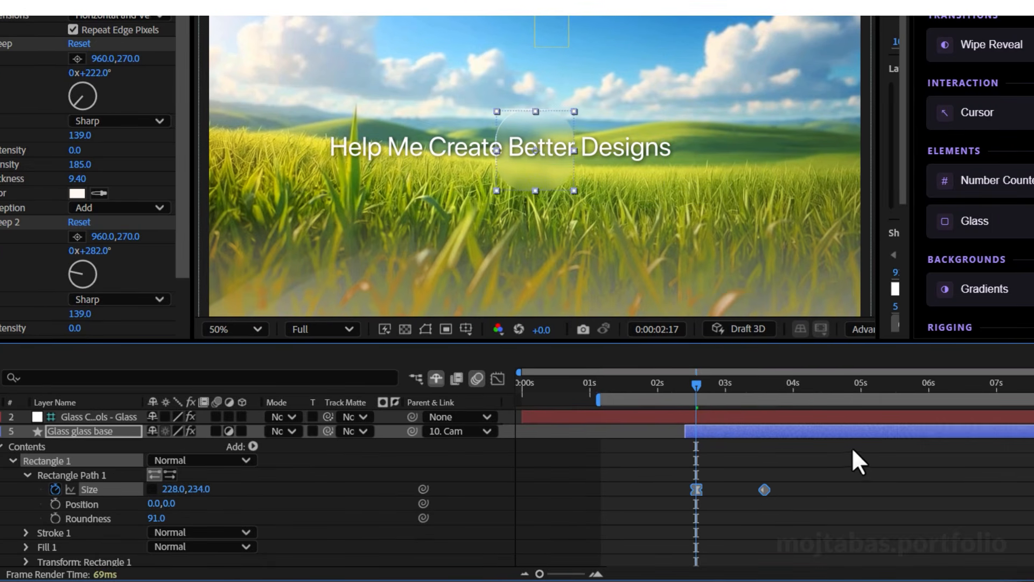
Apply the SaaS Kit Bounce to the glass panel's Size keyframes and set Bounce Decay to 10
scroll(869, 259, up, 1)
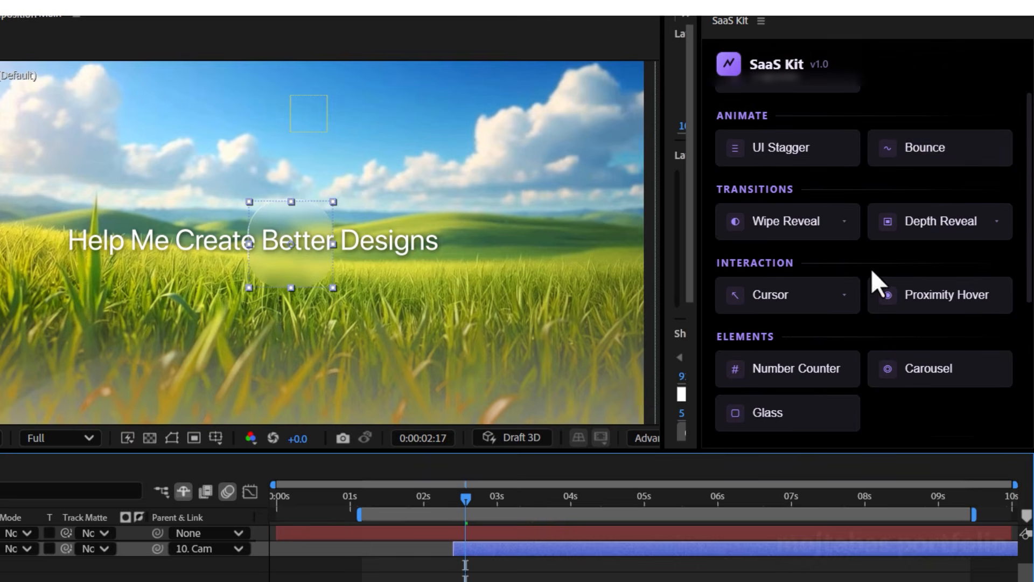
click(915, 151)
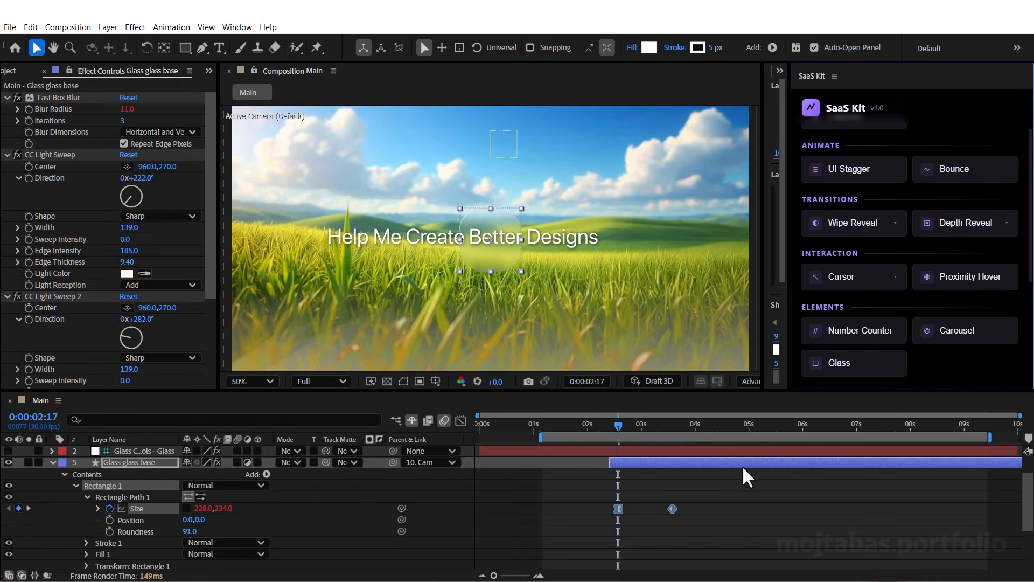
drag(622, 423, 631, 425)
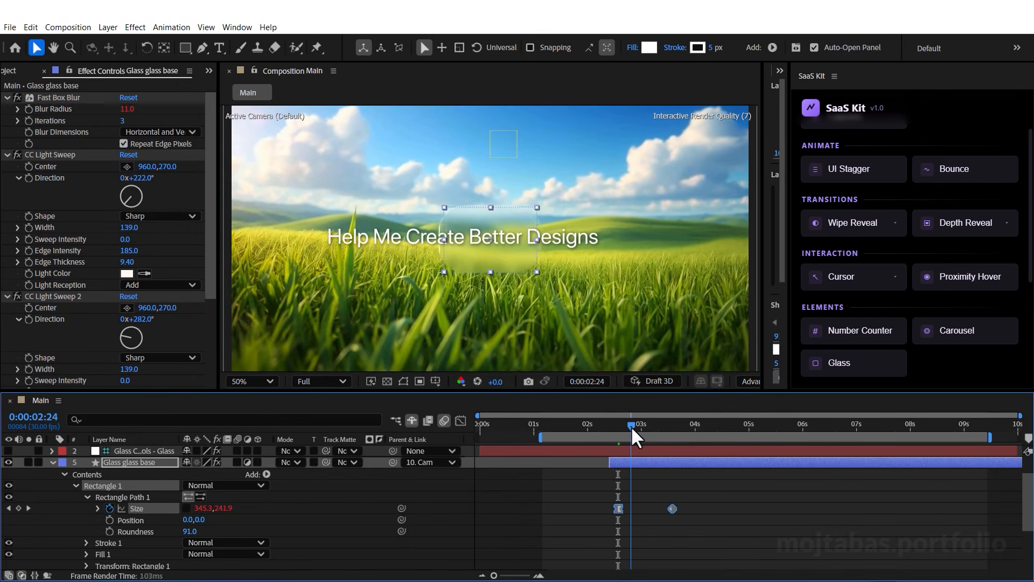
scroll(113, 299, down, 4)
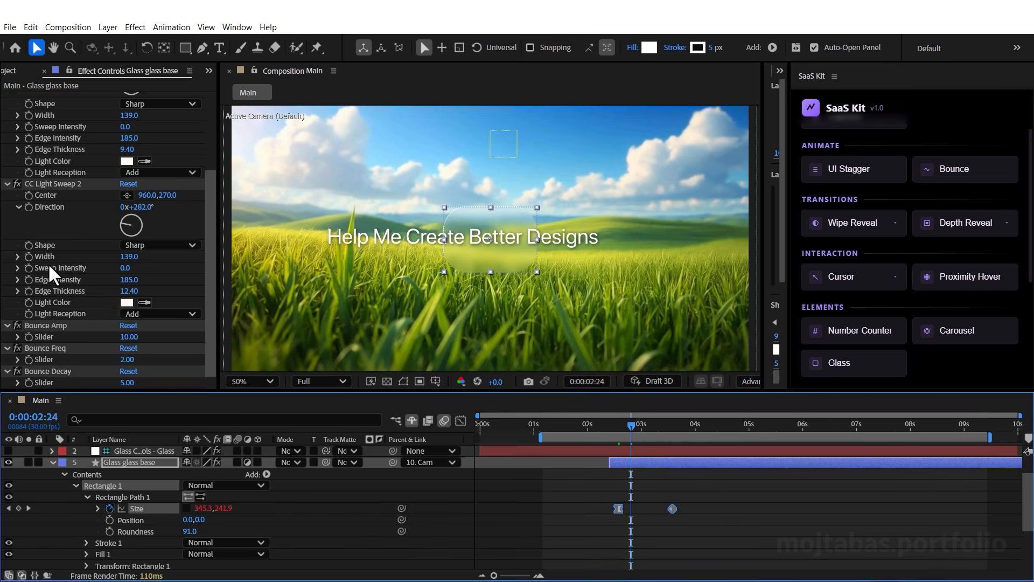
scroll(50, 266, up, 4)
click(7, 98)
click(6, 109)
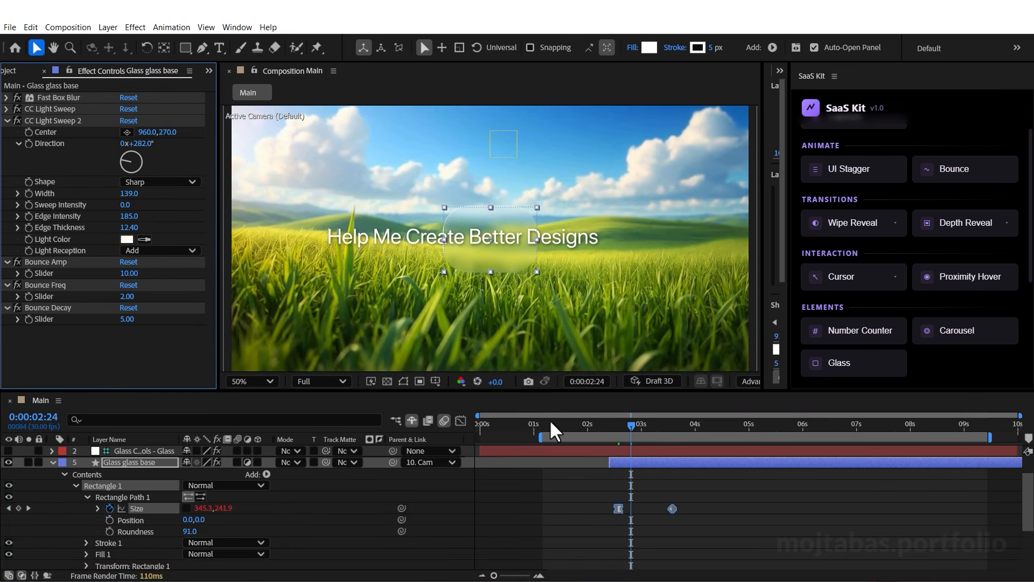
click(129, 319)
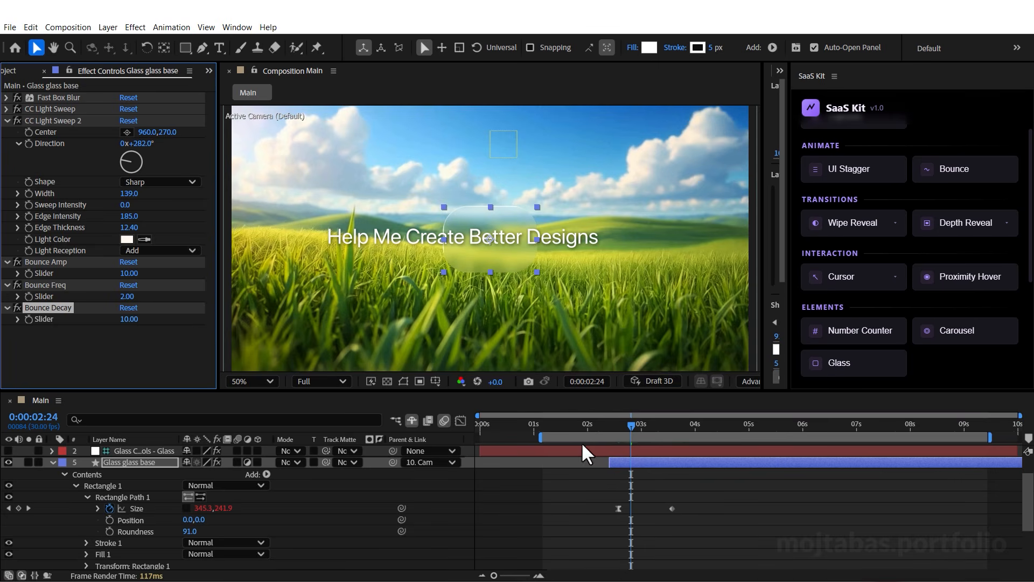
Preview the panel's bounce from about 2 seconds with the text layer hidden, and shift its last Size keyframe earlier to about 0:00:03:04
drag(544, 438, 594, 438)
click(612, 452)
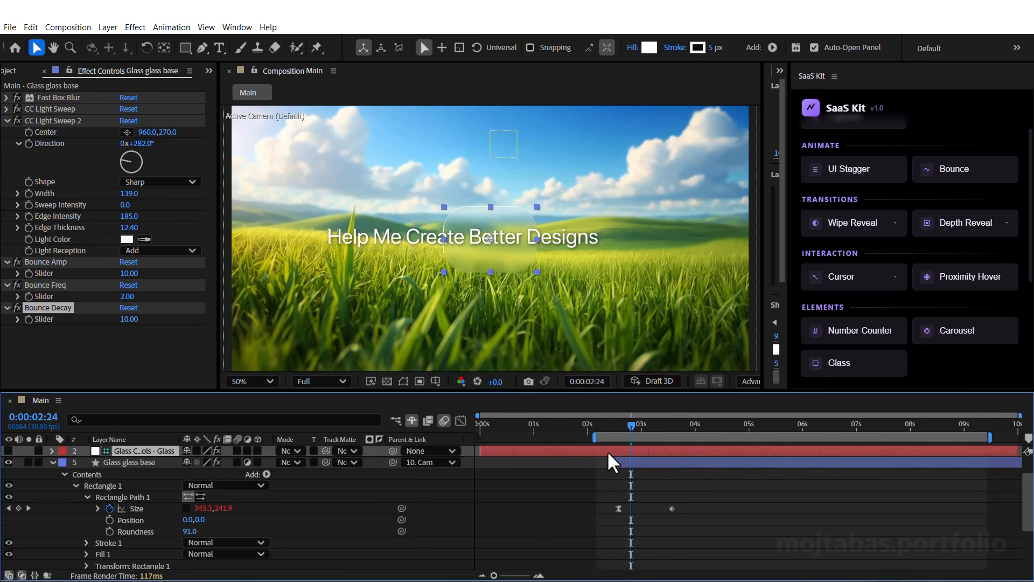
scroll(89, 471, up, 1)
click(8, 450)
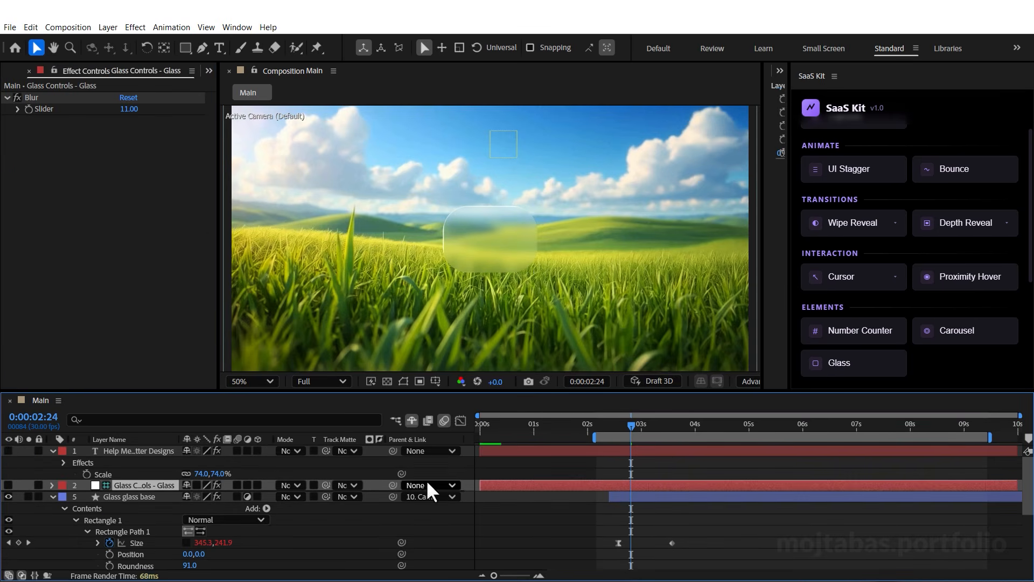
key(space)
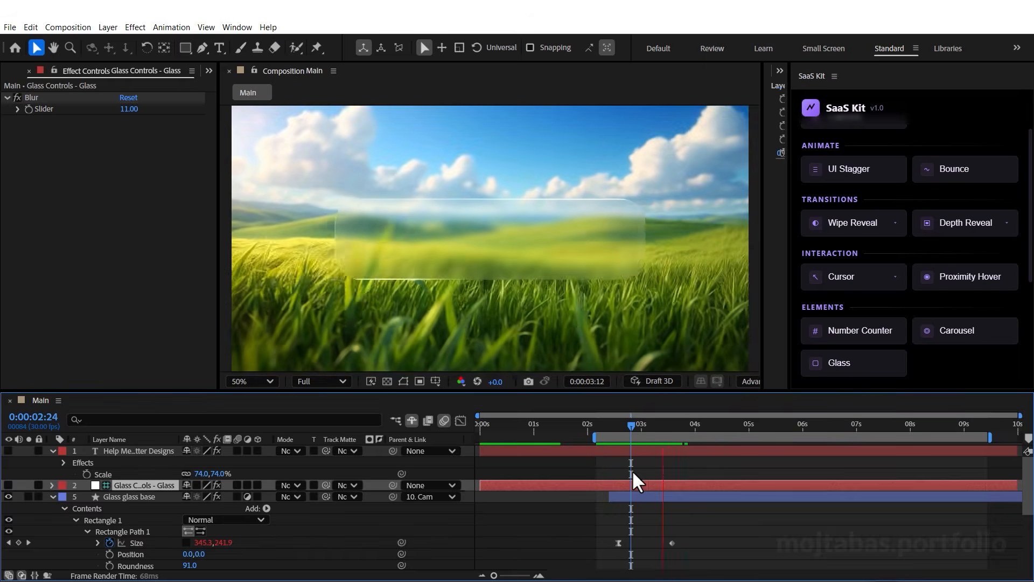
click(649, 543)
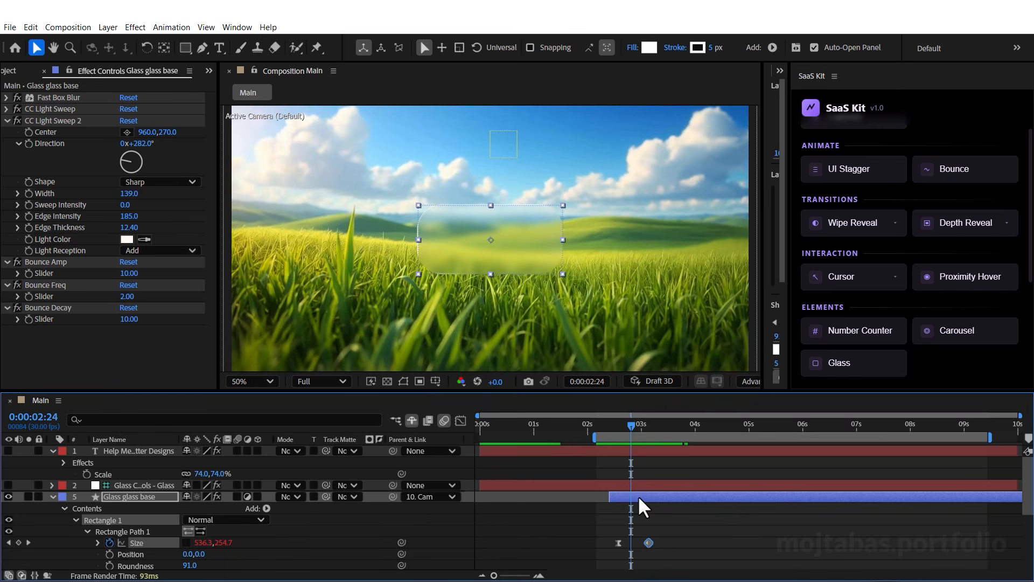
Keyframe the glass panel's Scale from 0% at 0:00:02:14 to 100% at 0:00:02:24
key(s)
click(87, 508)
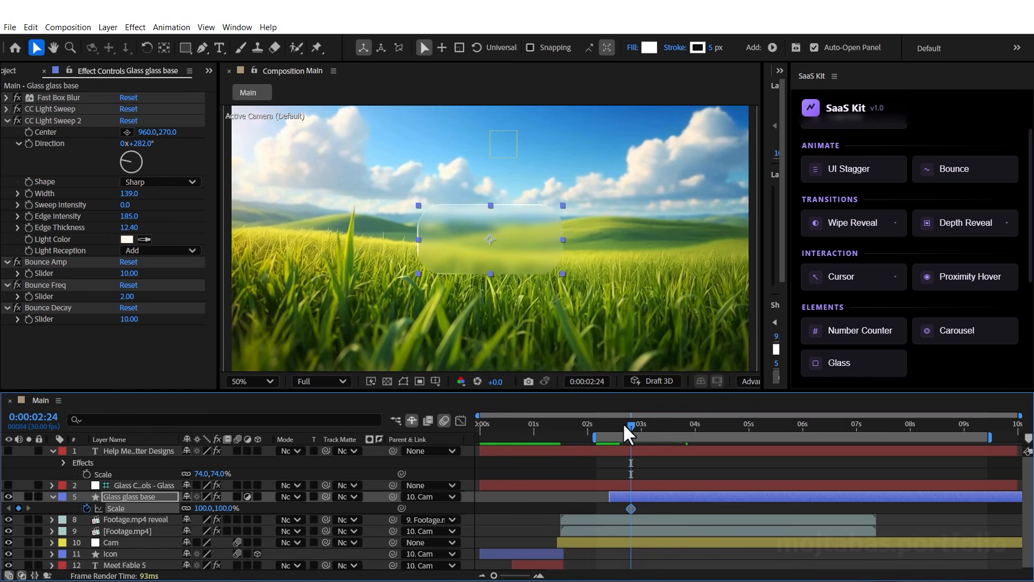
drag(625, 424, 613, 431)
click(214, 508)
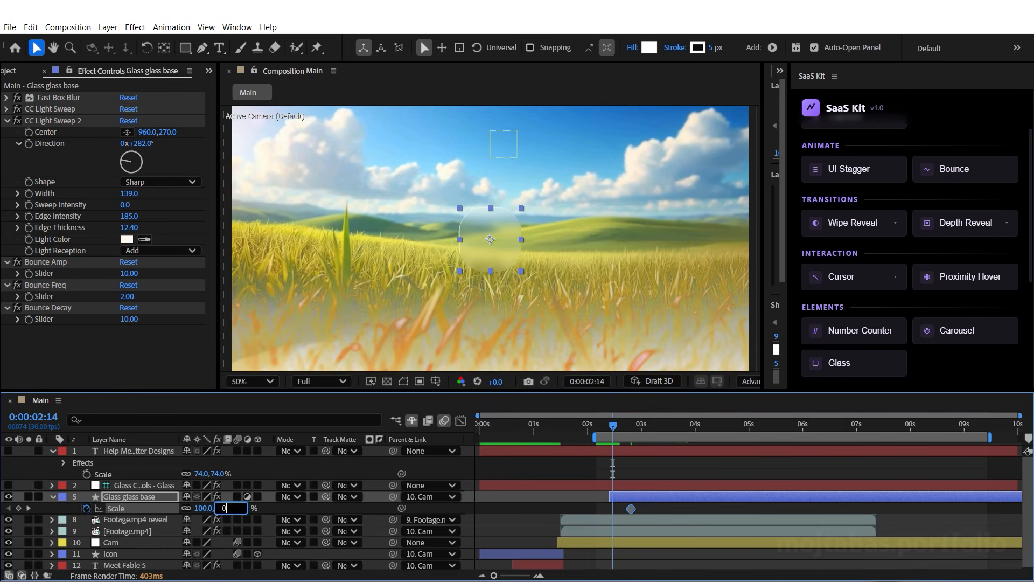
text(0)
key(Return)
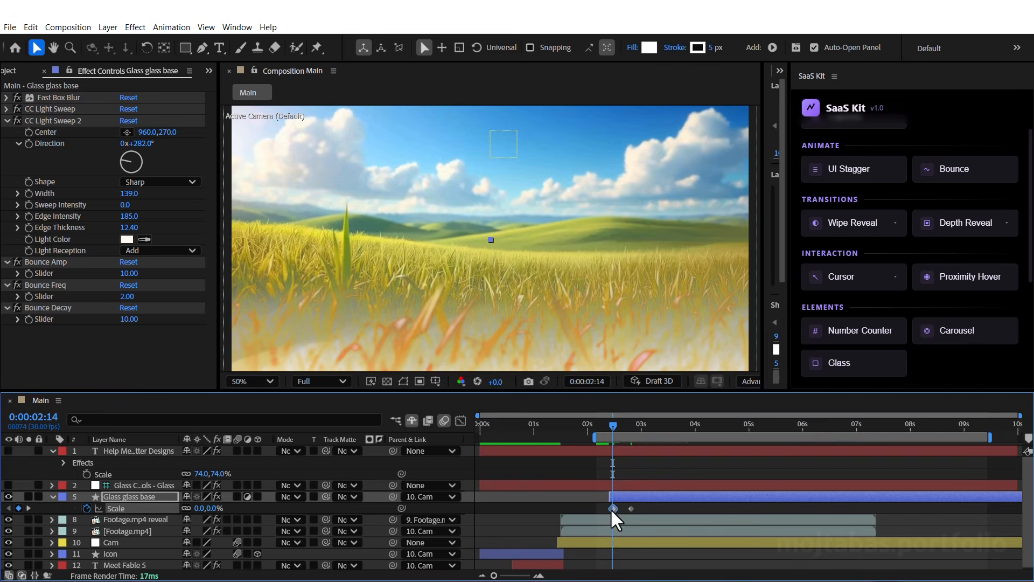
Ease the panel's first Scale keyframe, then apply Bounce to both Scale keyframes and preview the animation
right_click(610, 508)
mouse_move(796, 490)
click(820, 425)
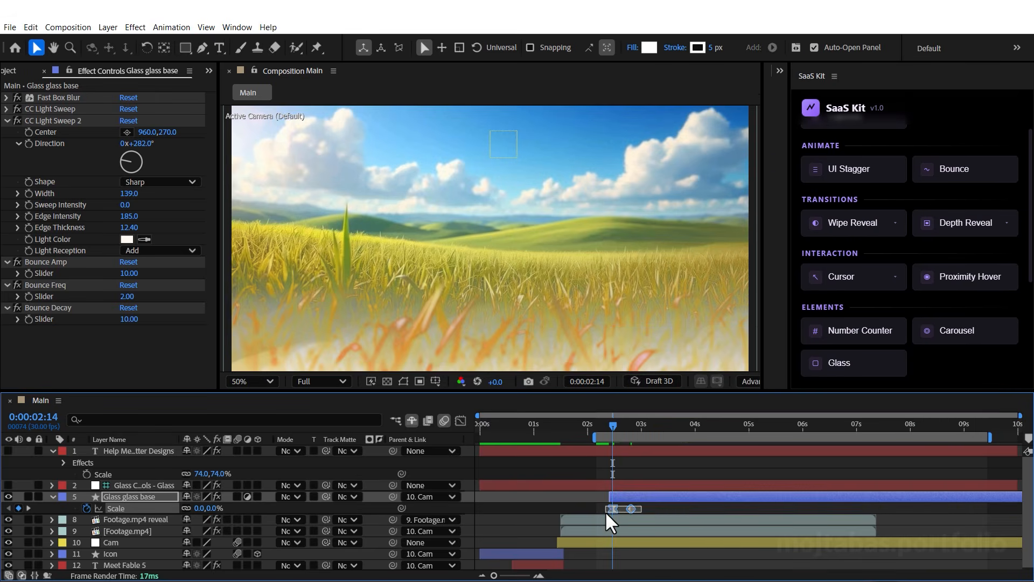
click(964, 170)
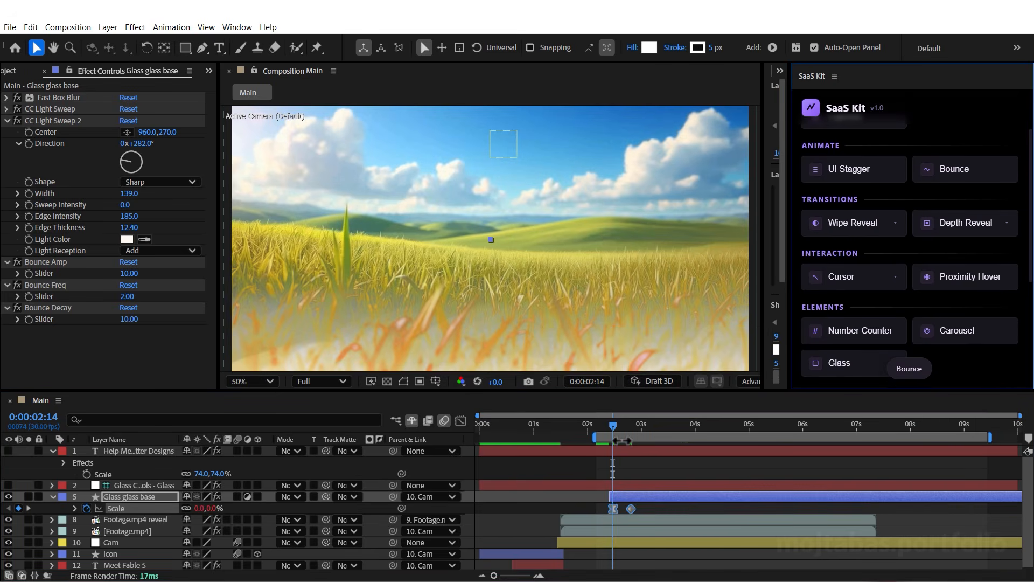
drag(623, 425, 622, 431)
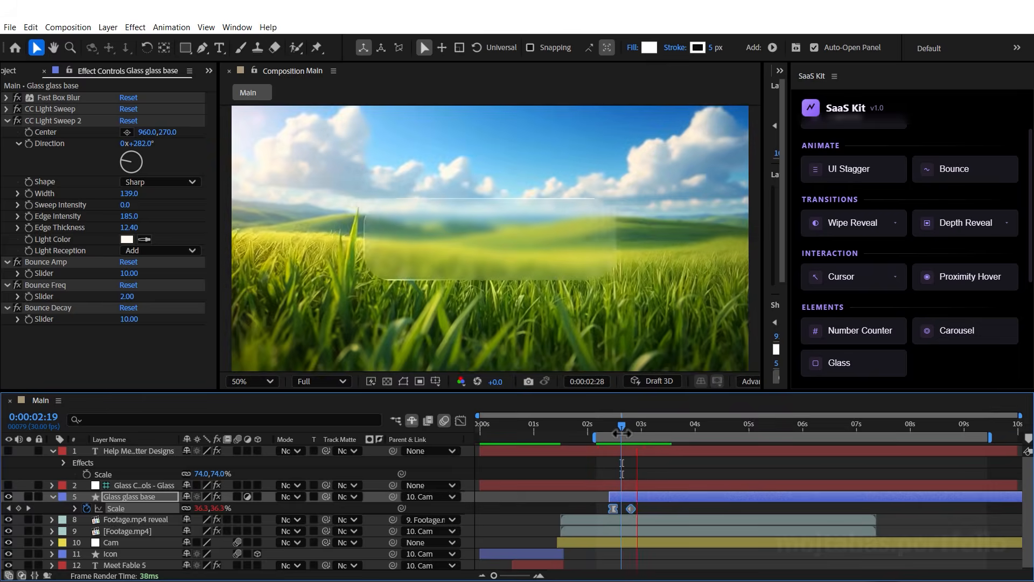
key(space)
Easy Ease the panel's last Scale keyframe and move the ending Size and Scale keyframes to about 0:00:02:26 and 0:00:02:21
key(u)
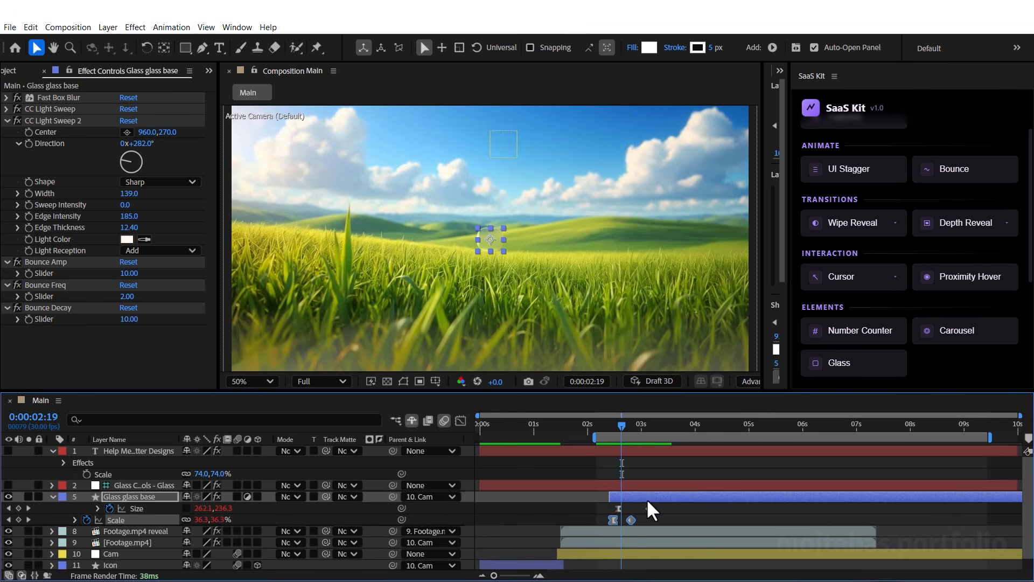
right_click(632, 519)
mouse_move(658, 506)
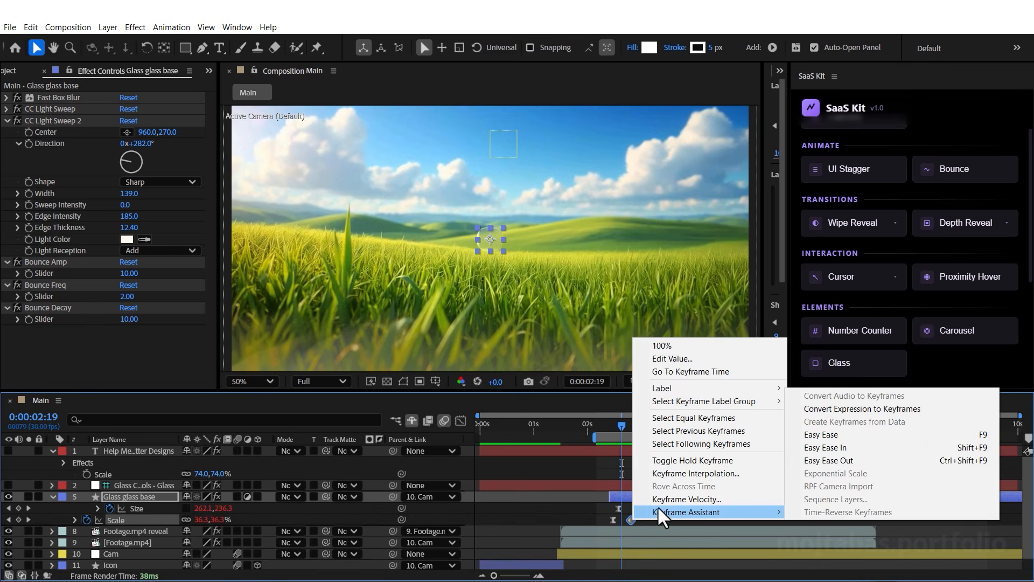
click(883, 436)
drag(649, 508, 619, 508)
click(630, 519)
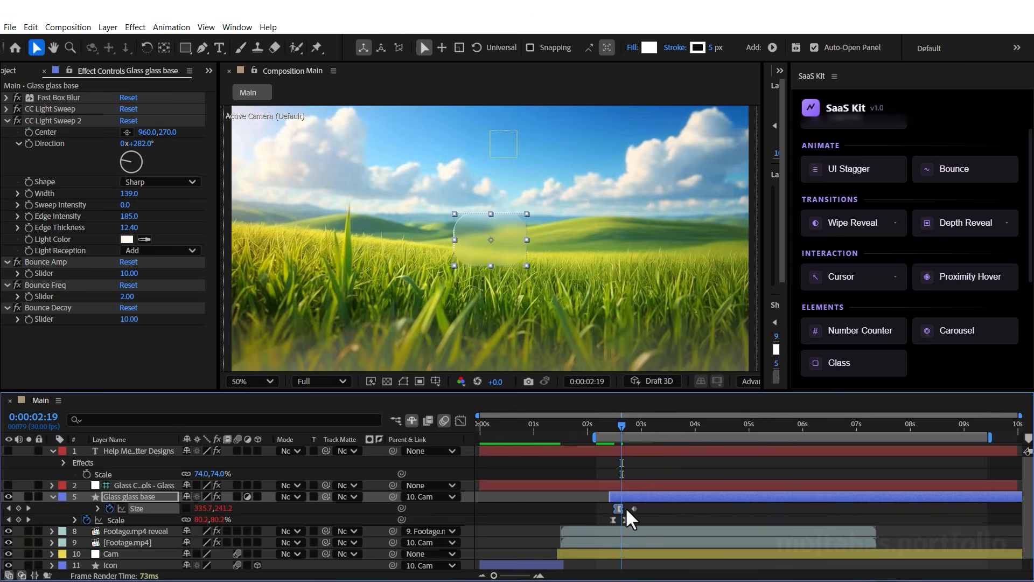
key(space)
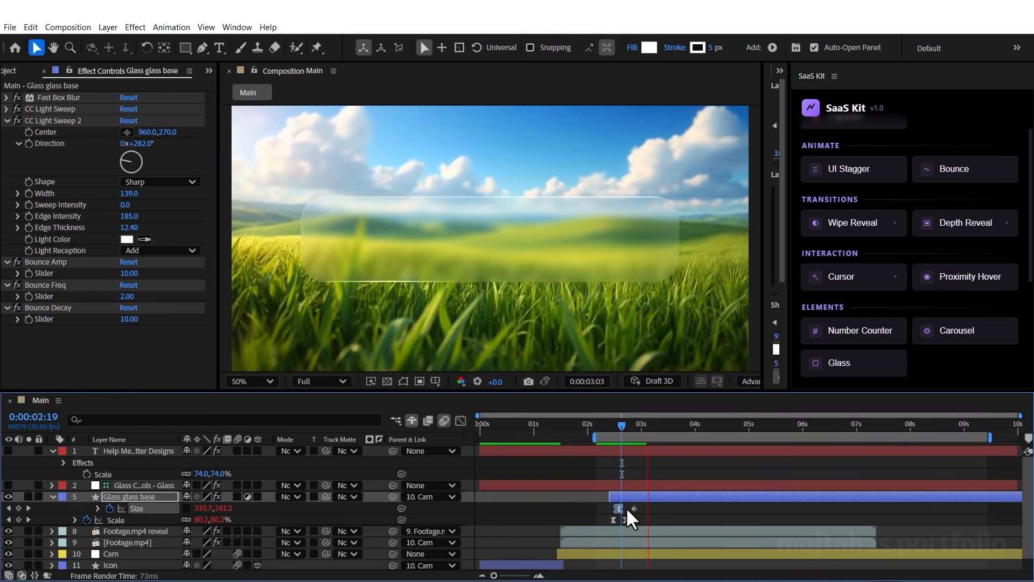
Show the "Help Me Create Better Designs" text layer again and trim its start to 0:00:03:02
click(623, 426)
drag(623, 427, 646, 431)
click(636, 451)
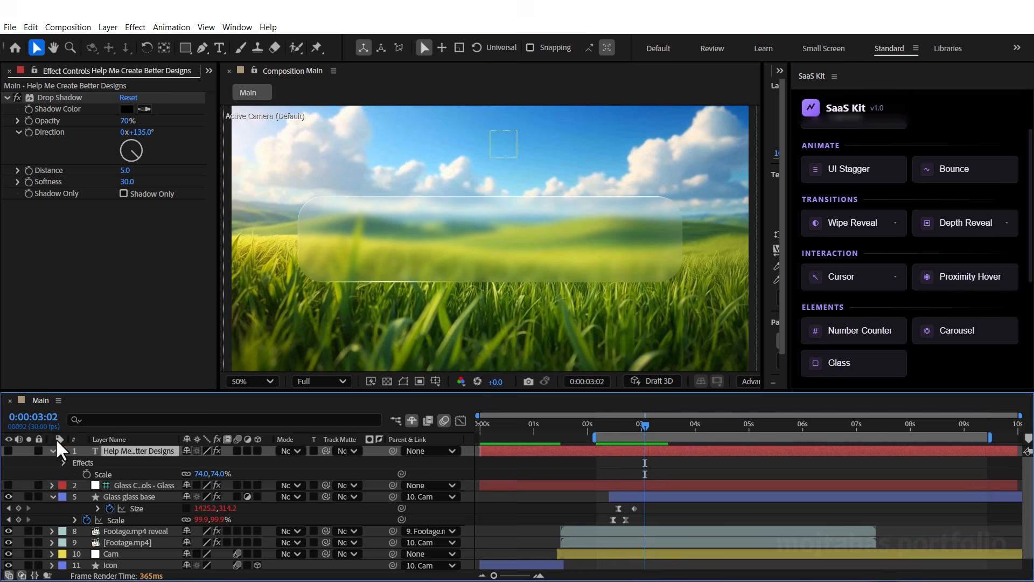
click(9, 450)
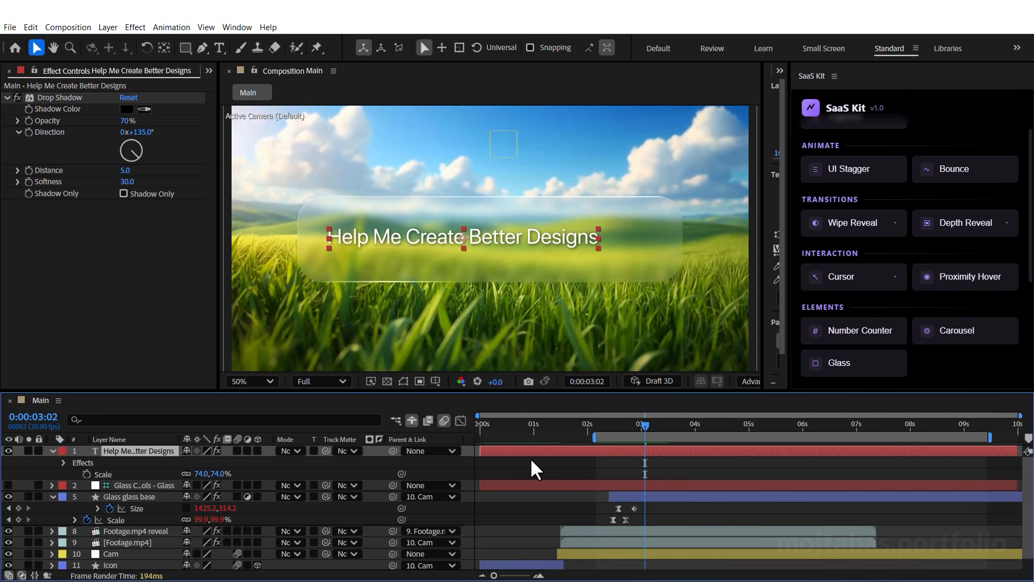
key(alt+bracketleft)
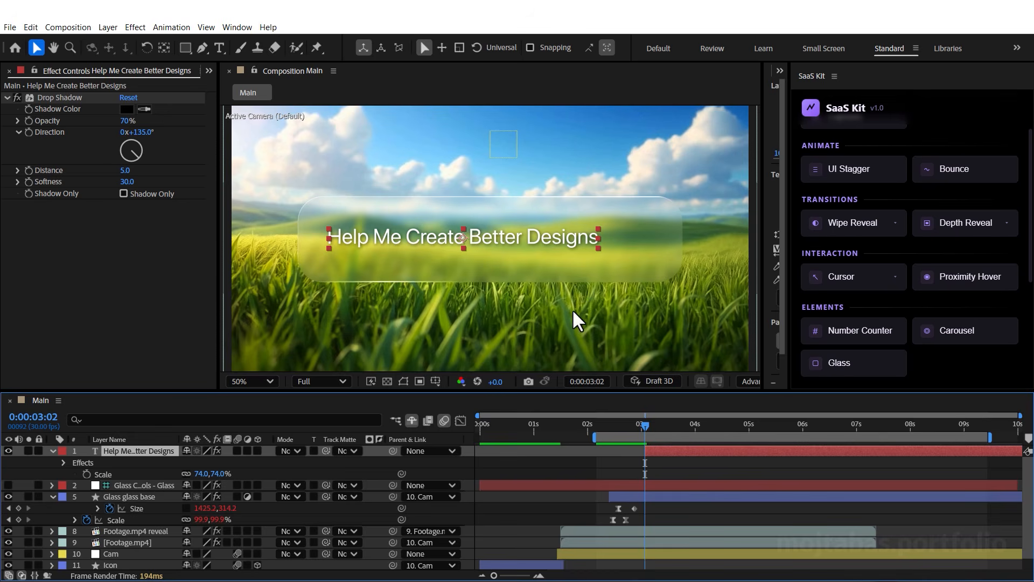
Apply the Blinking Cursor Typewriter Console preset to the "Help Me Create Better Designs" text and preview the typing animation
key(ctrl+space)
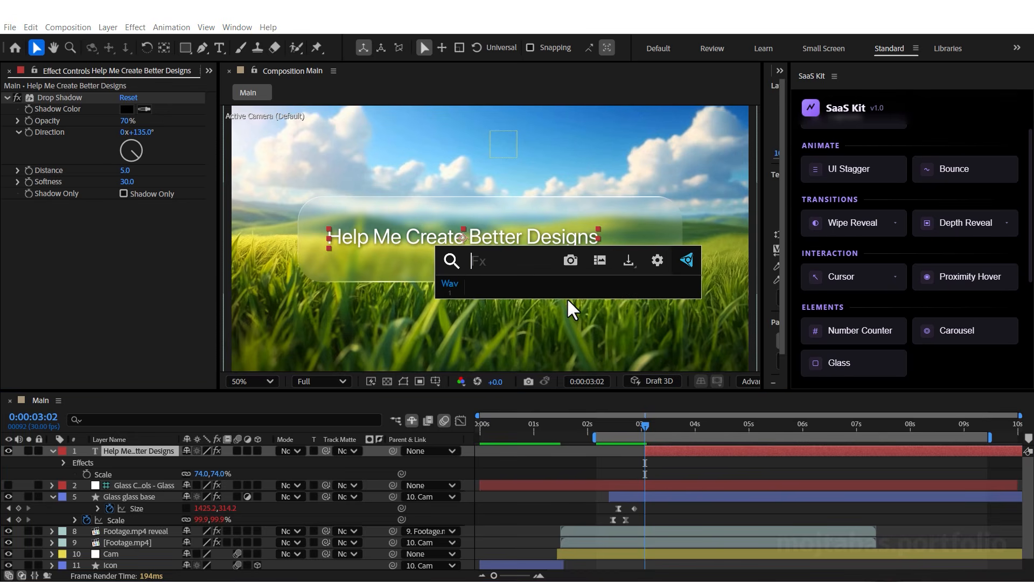
text(type)
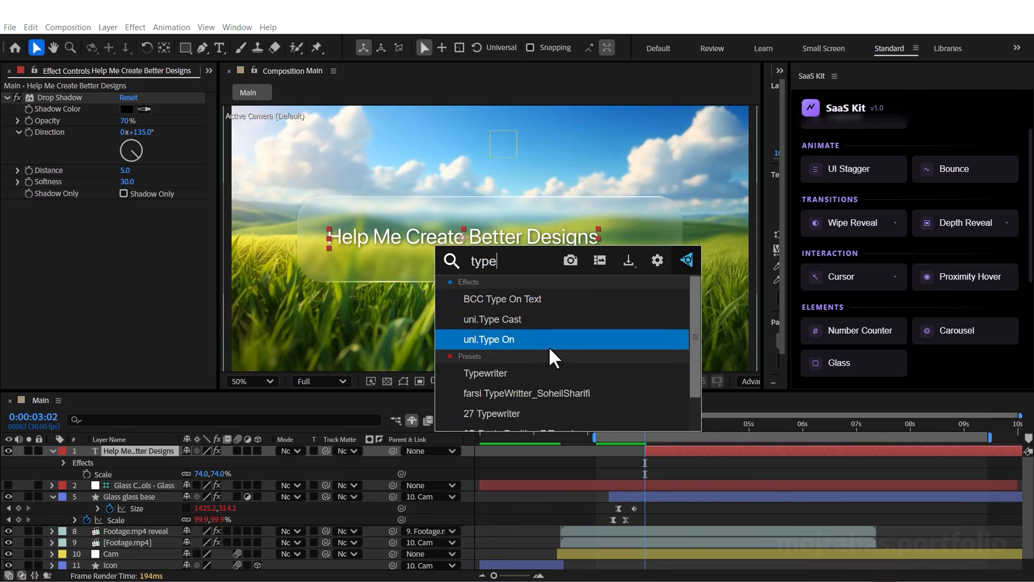
scroll(527, 385, down, 1)
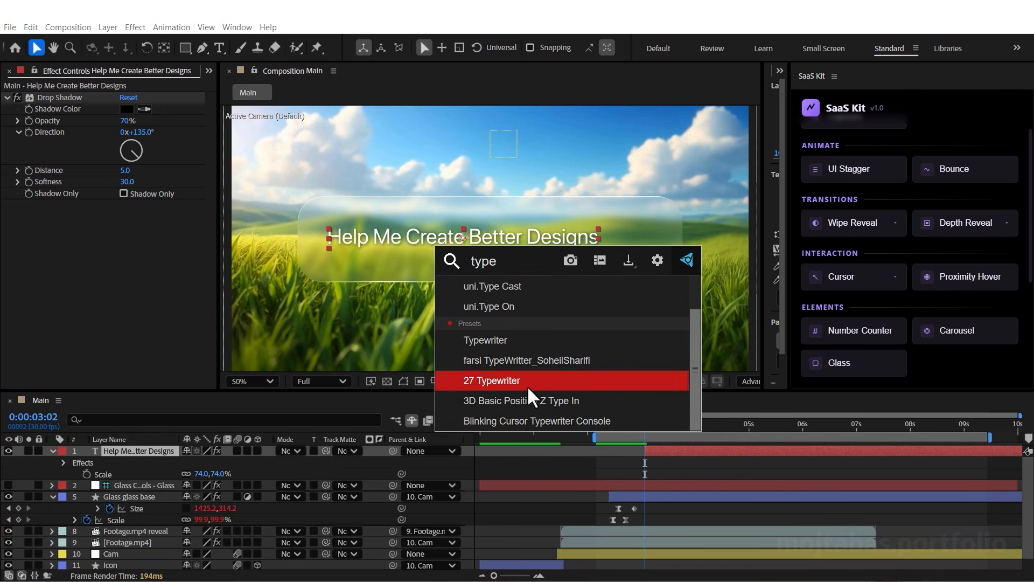
click(548, 420)
click(658, 424)
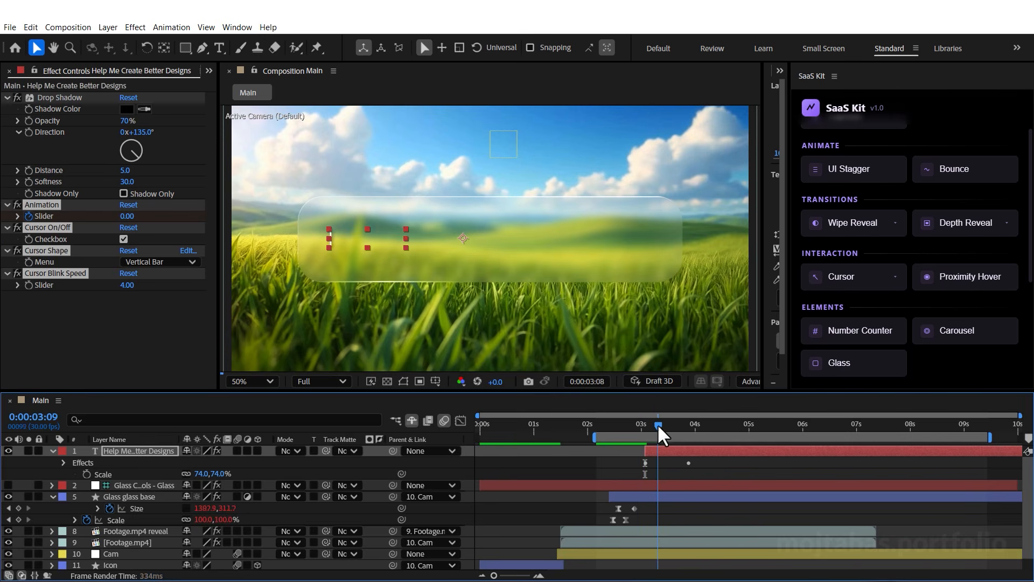
drag(658, 424, 666, 424)
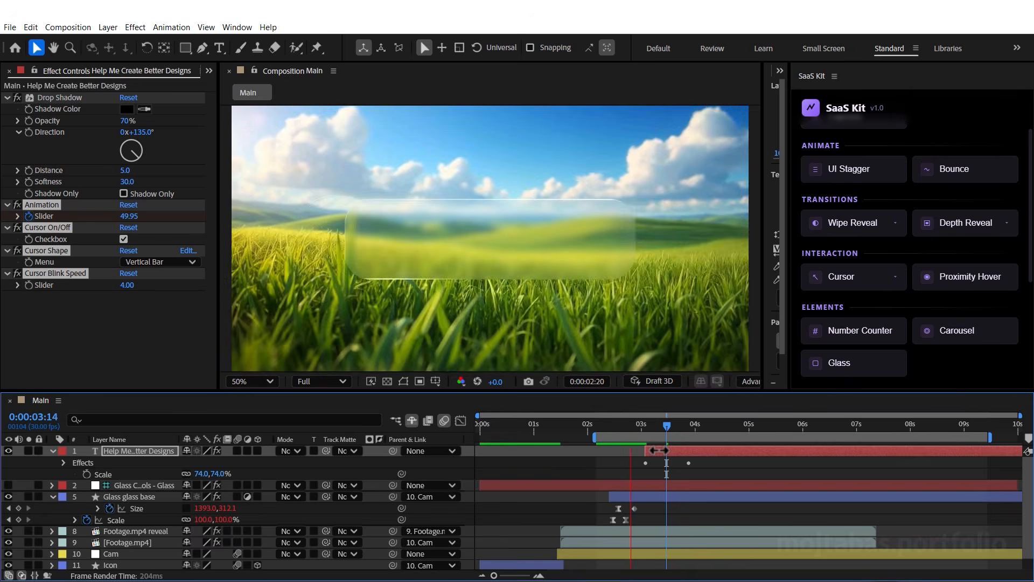
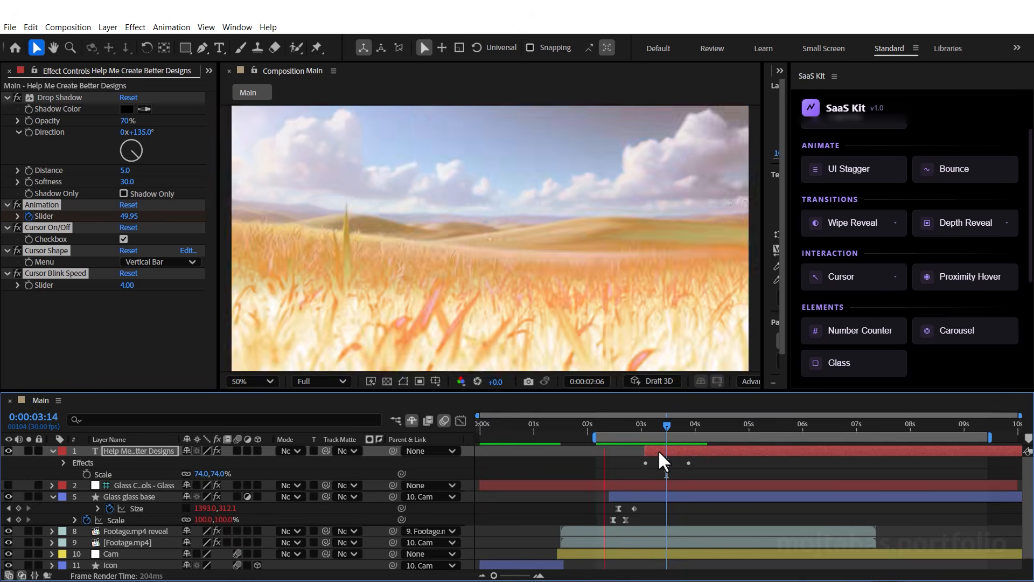
Replace the text layer's content with "Help Me Create Better Designs" on one line, removing the extra line break before the cursor
key(space)
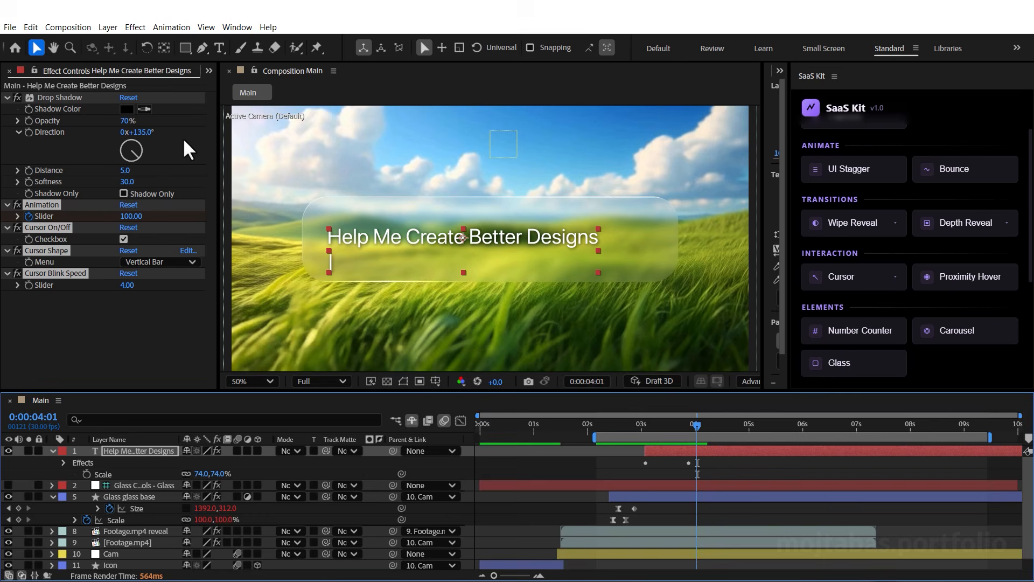
click(218, 48)
click(590, 237)
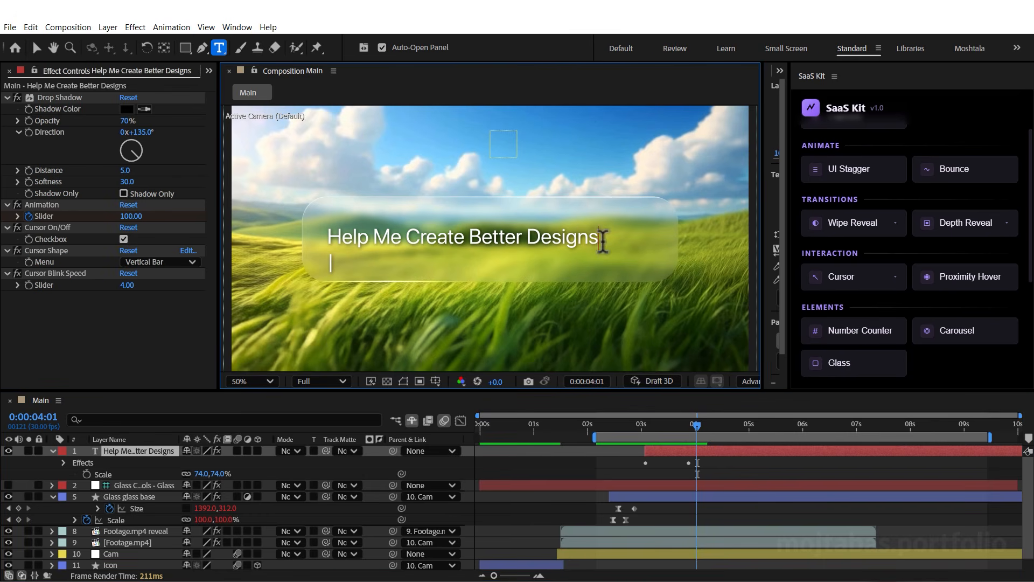
drag(600, 236, 315, 243)
key(ctrl+c)
key(BackSpace)
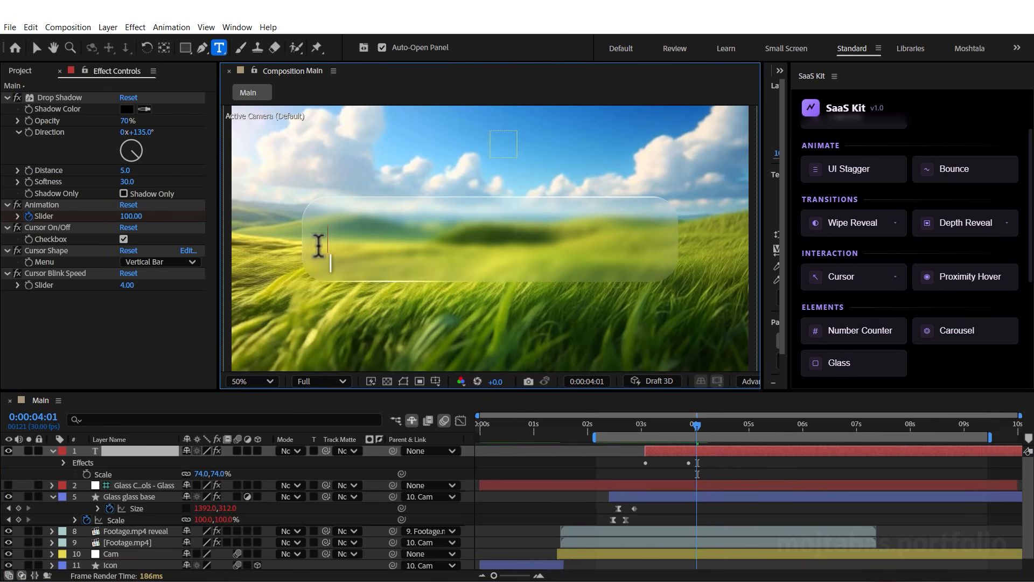
click(335, 260)
key(ctrl+a)
key(ctrl+v)
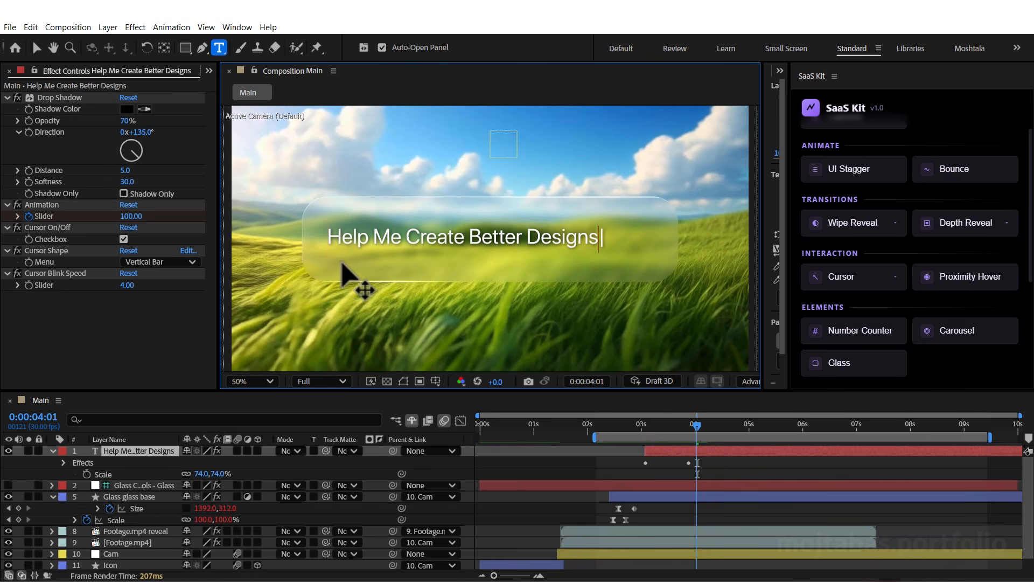
key(Escape)
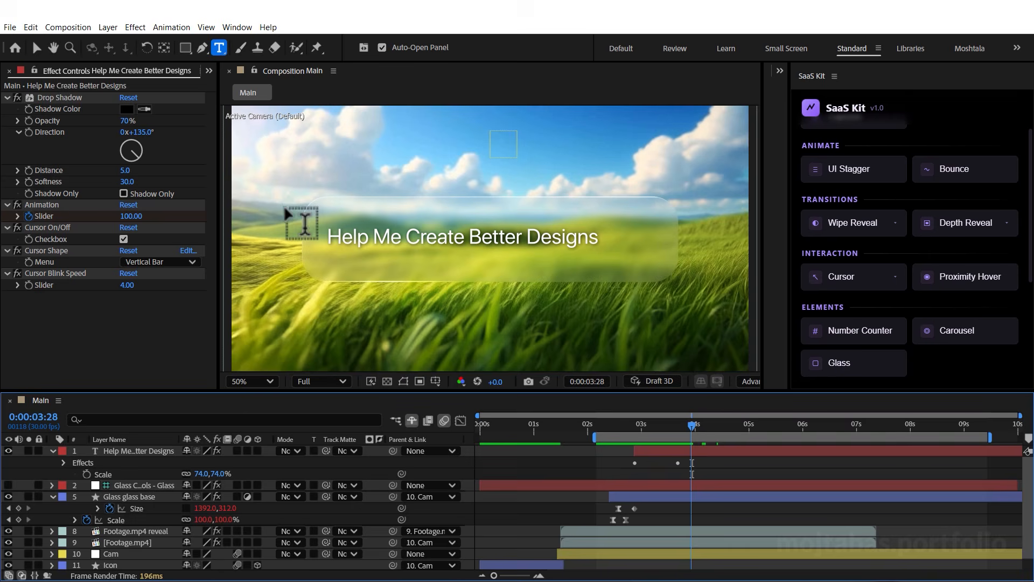
Draw a rectangle about 140 × 136 px near the glass panel's right end, with fill D97757 and a 0 px stroke
click(185, 48)
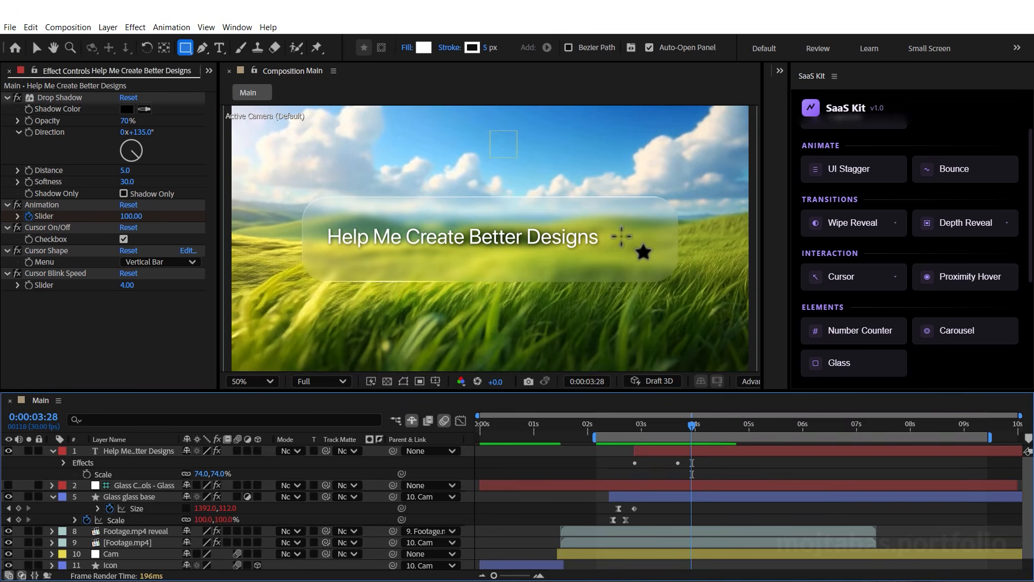
click(640, 255)
drag(640, 254, 663, 269)
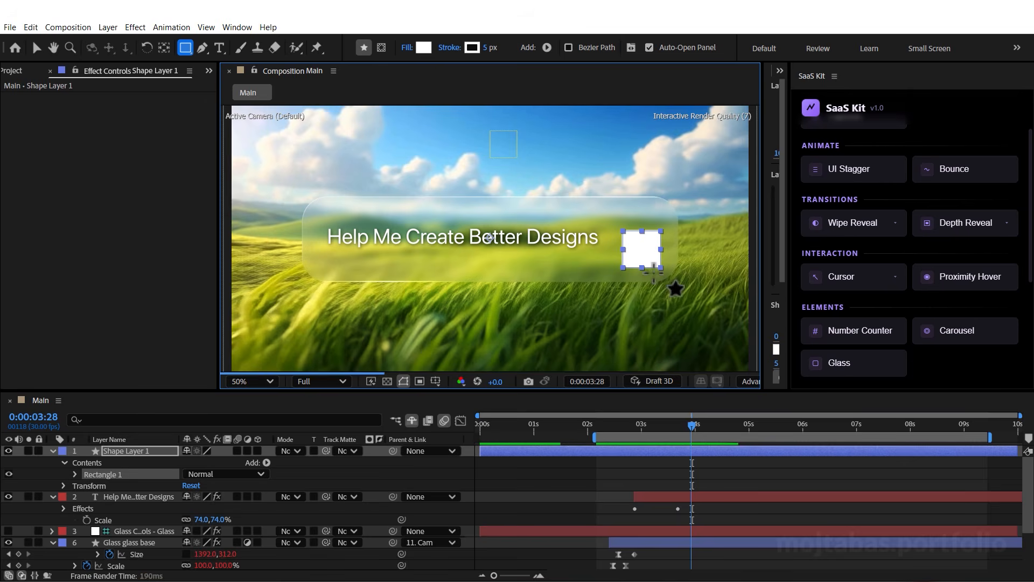
click(424, 49)
text(D97757)
key(Return)
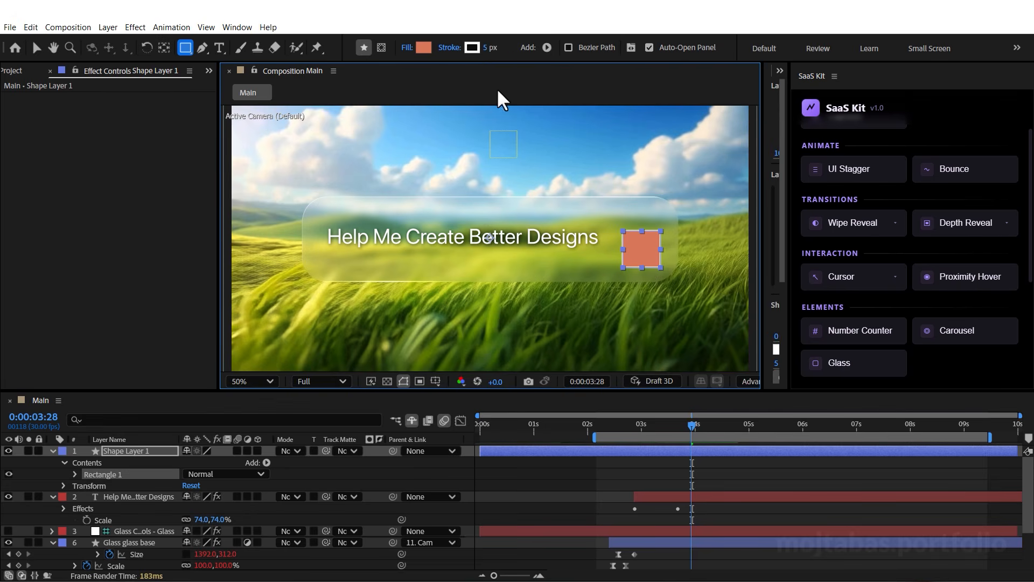
drag(486, 48, 108, 113)
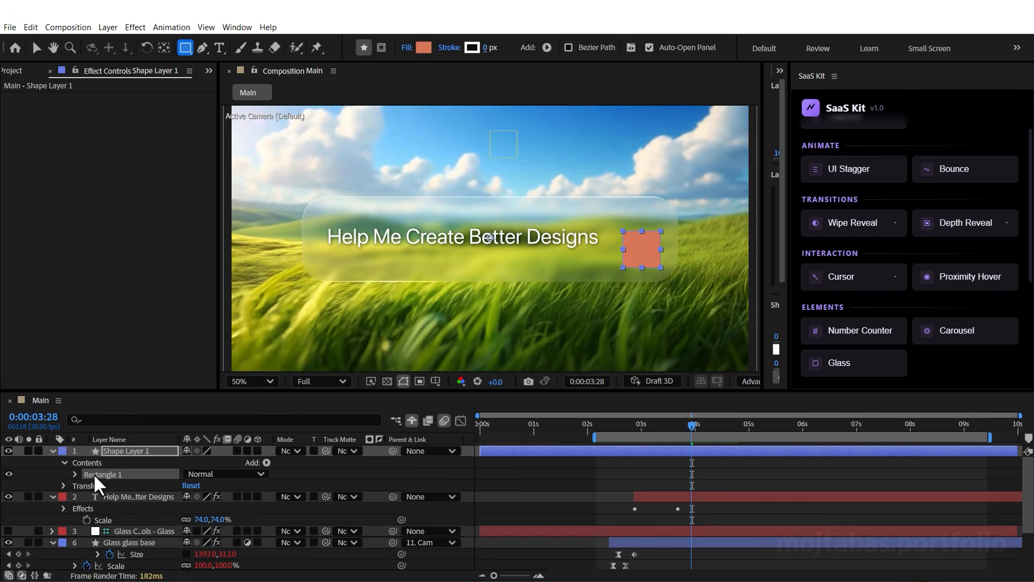
Set the orange rectangle's roundness to 24 and its size to 116 × 112.7 px, checking it up close in the panel's corner
click(74, 472)
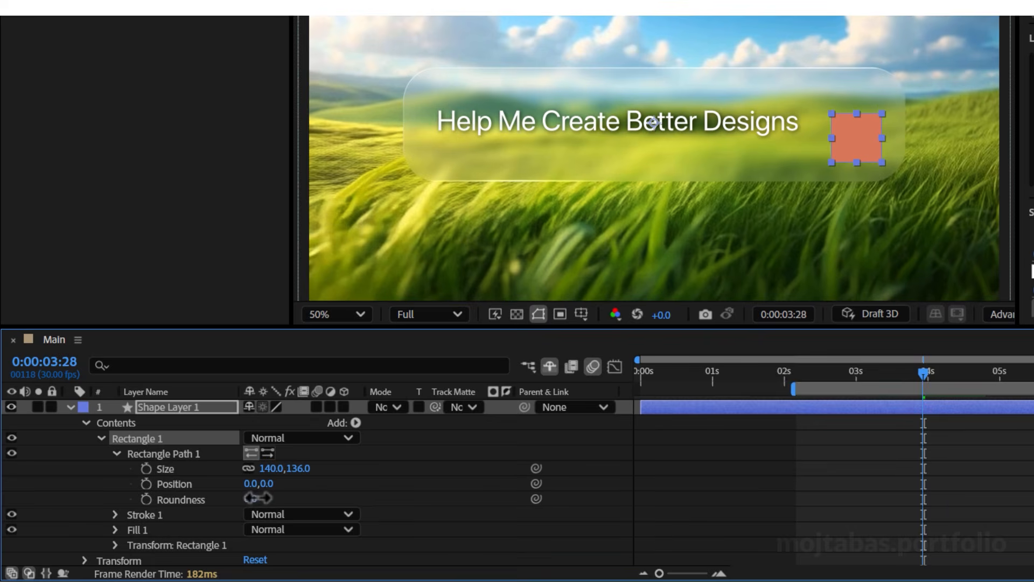
drag(257, 497, 307, 498)
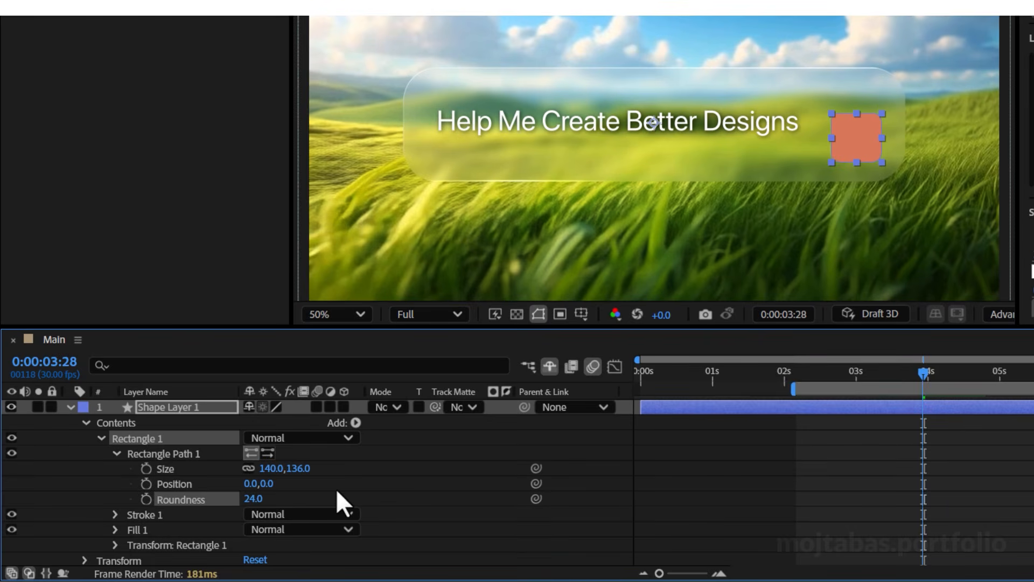
drag(270, 468, 232, 470)
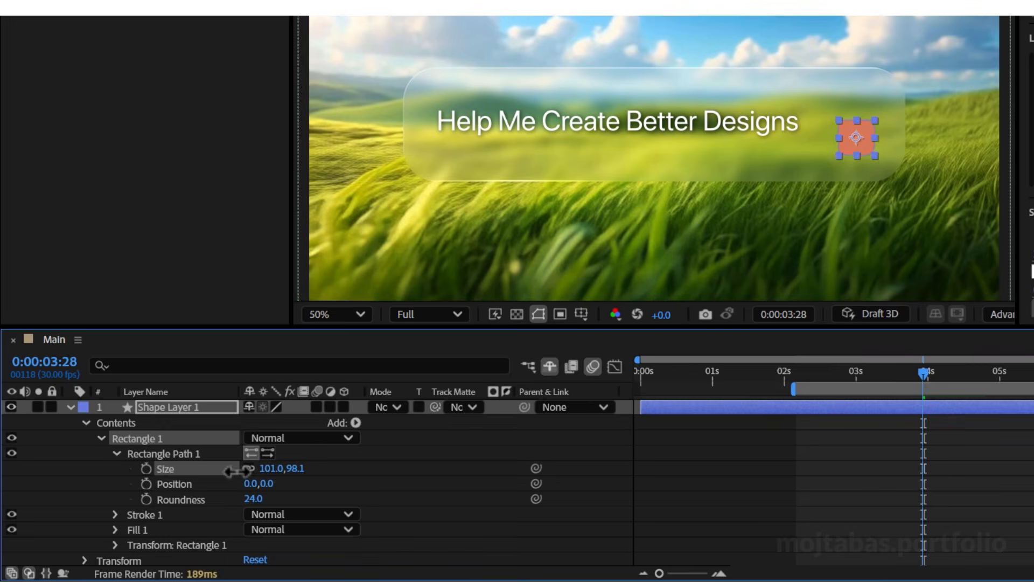
key(period)
drag(819, 180, 607, 177)
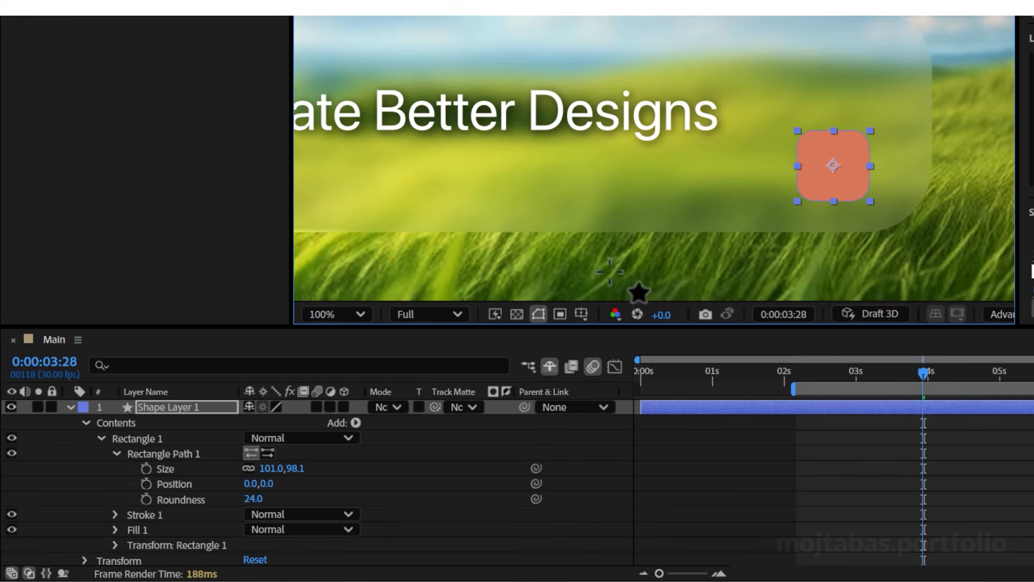
drag(293, 468, 290, 468)
Rename the orange shape layer to Bt
click(191, 409)
key(Return)
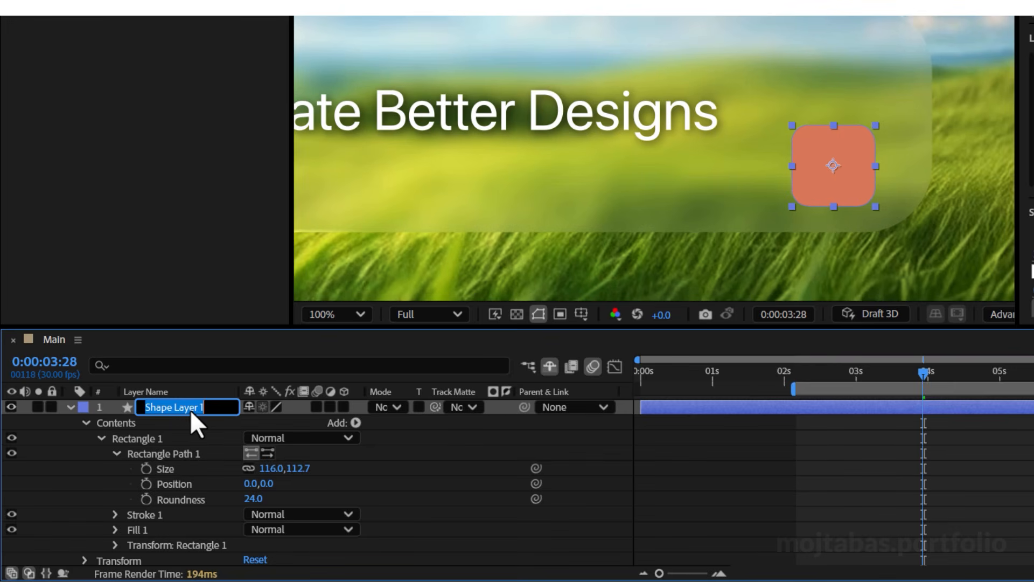
text(Btt)
key(BackSpace)
key(BackSpace)
key(BackSpace)
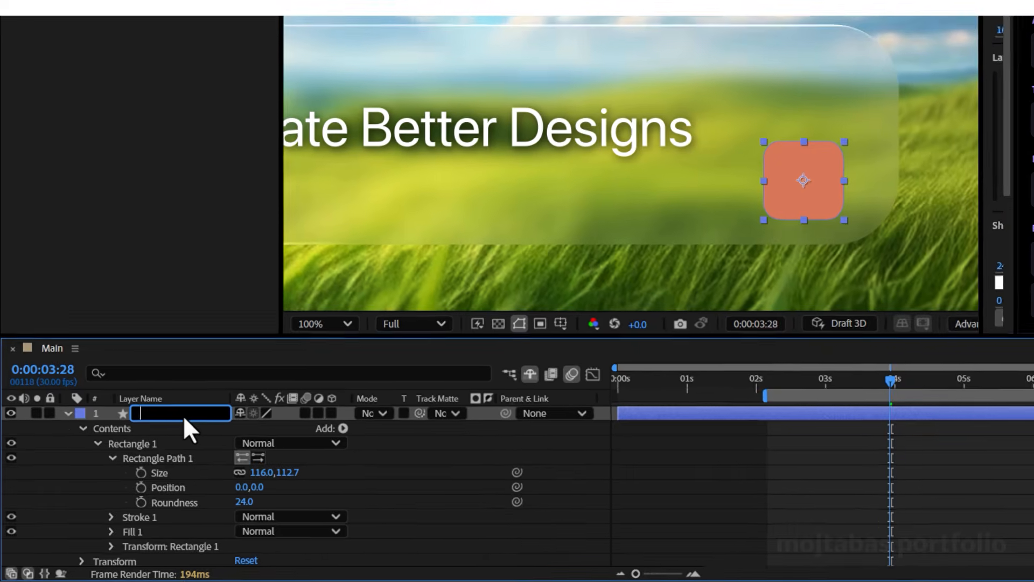
text(Bt)
key(Return)
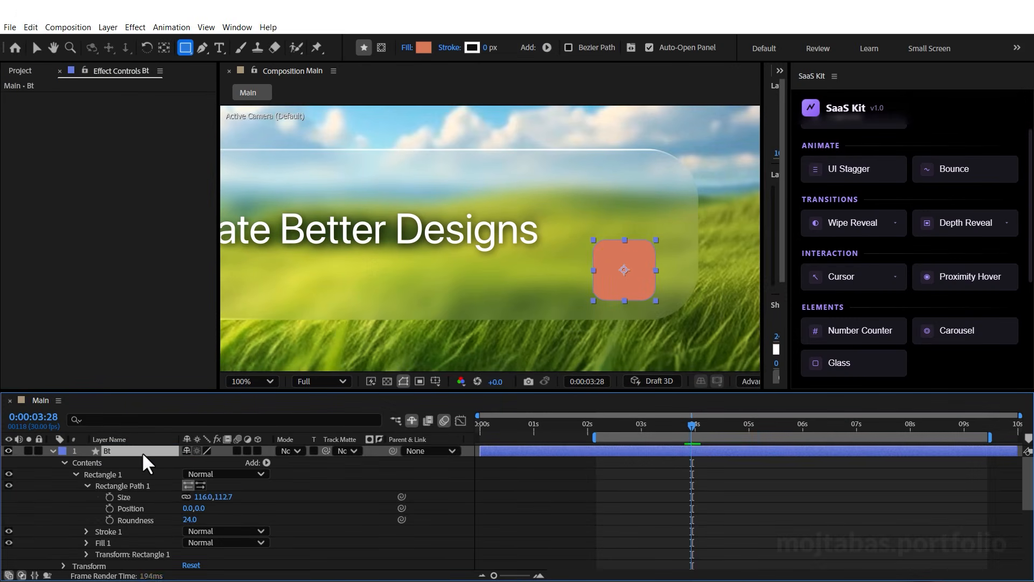
Add an Inner Glow layer style to the Bt layer and set the glow color to white
click(117, 27)
mouse_move(242, 324)
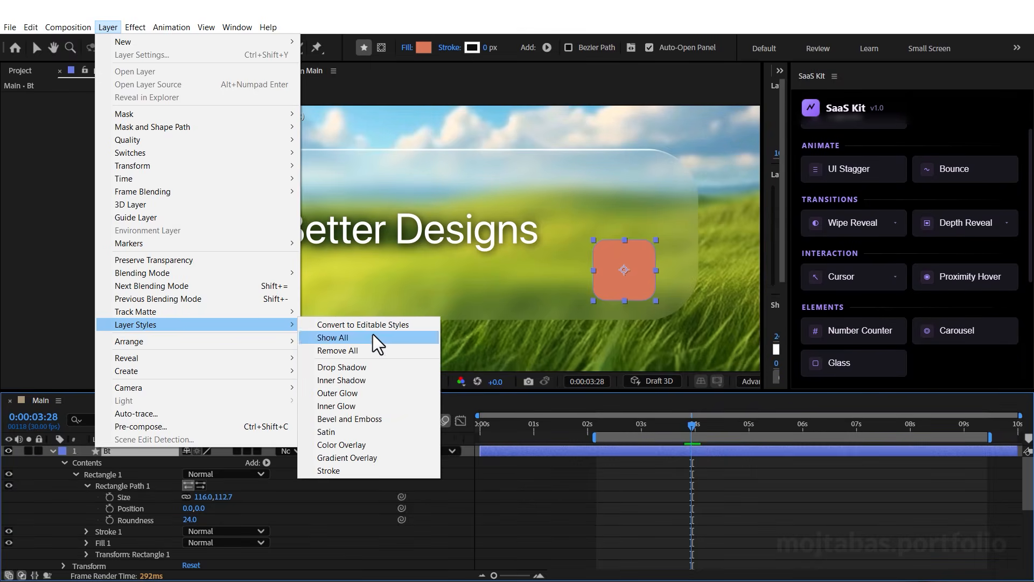
click(357, 405)
scroll(160, 480, down, 2)
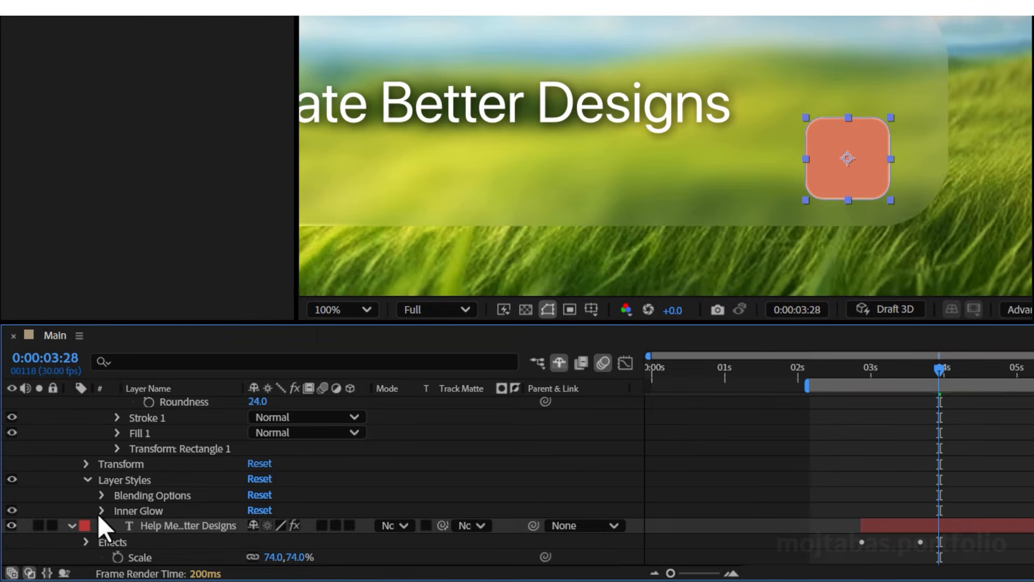
click(101, 510)
scroll(241, 501, down, 3)
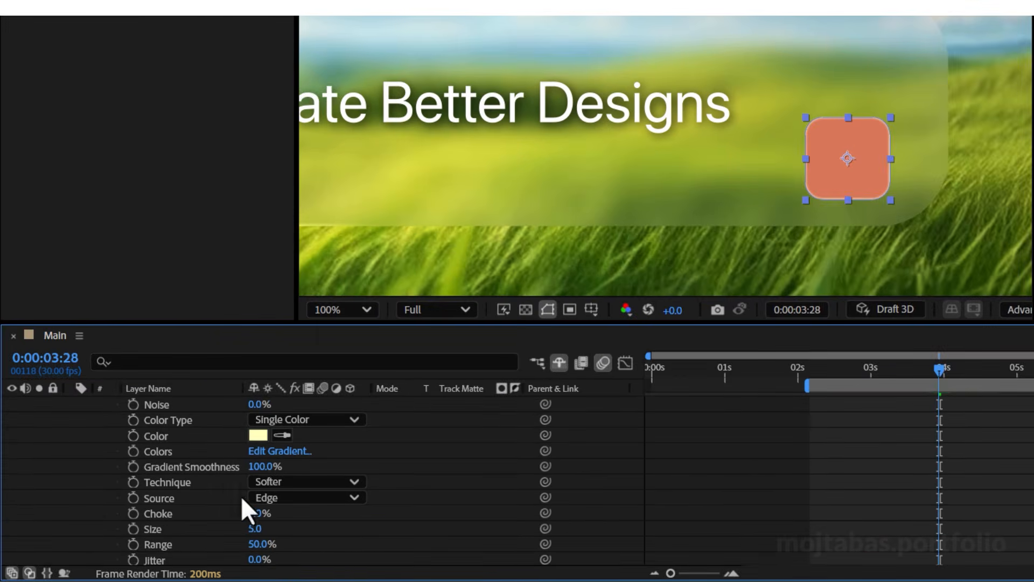
click(259, 434)
click(531, 96)
drag(554, 108, 494, 83)
click(884, 88)
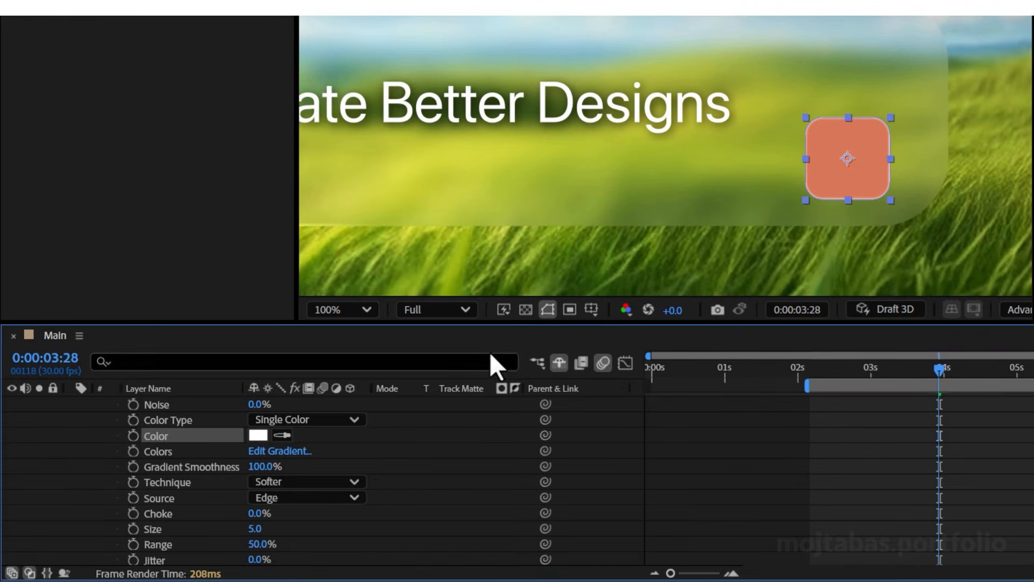
Set Bt's Inner Glow to size about 24, opacity 50% and Overlay blend mode, and collapse the layer's properties
drag(258, 529, 272, 529)
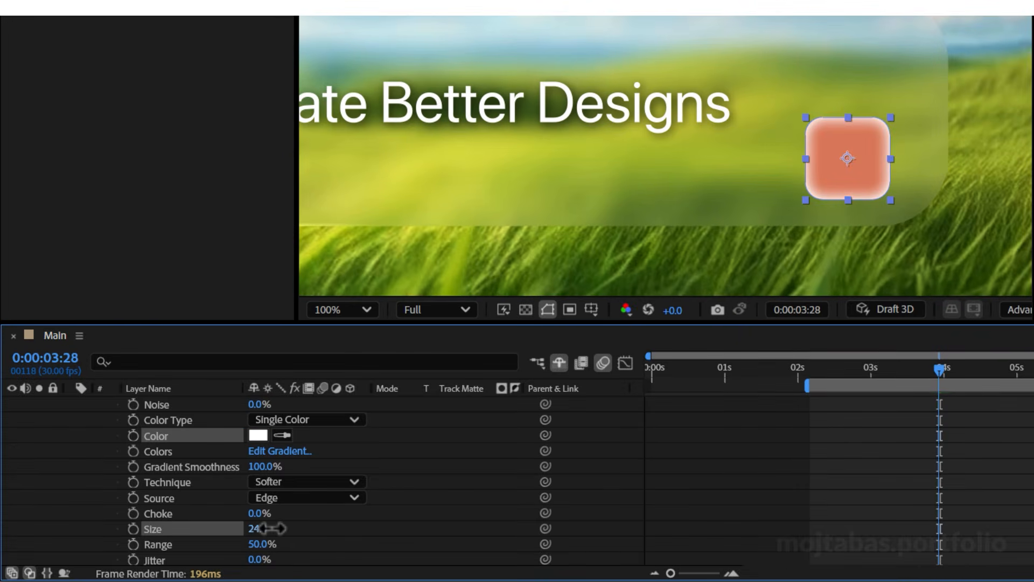
scroll(289, 521, up, 3)
drag(255, 481, 237, 483)
scroll(357, 501, down, 1)
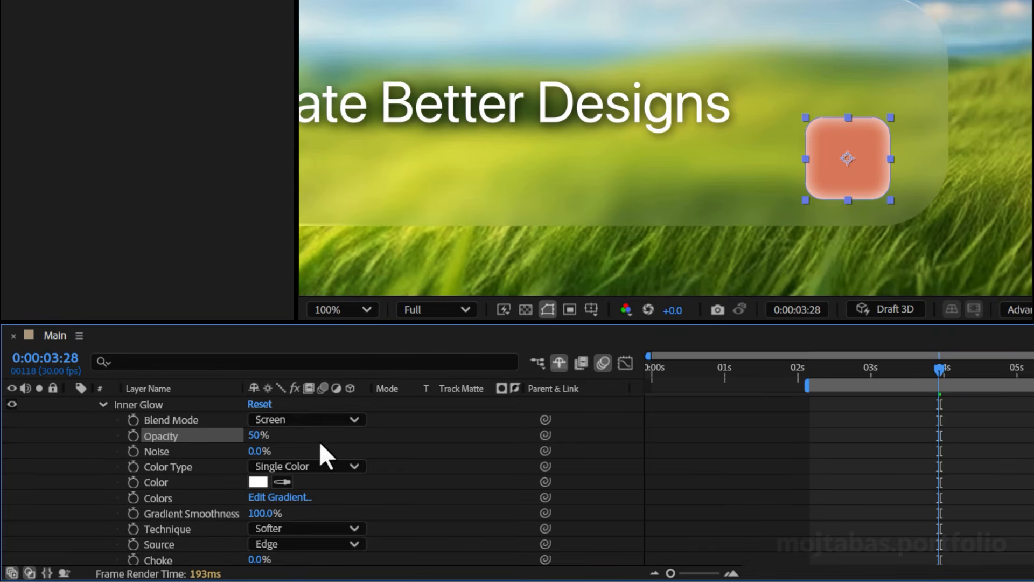
click(309, 419)
click(334, 141)
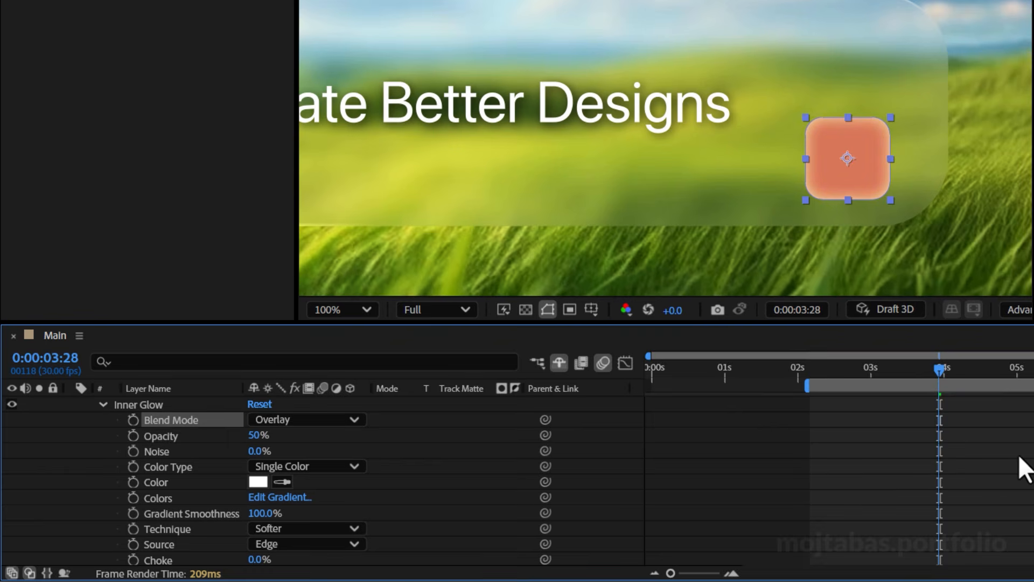
scroll(867, 183, down, 2)
scroll(288, 469, up, 3)
scroll(287, 466, up, 2)
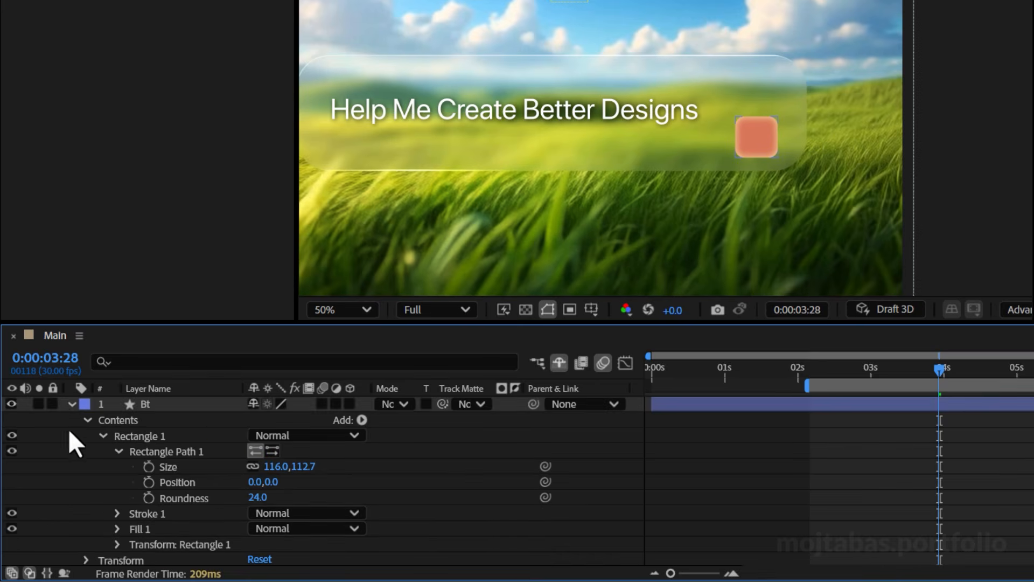
click(72, 404)
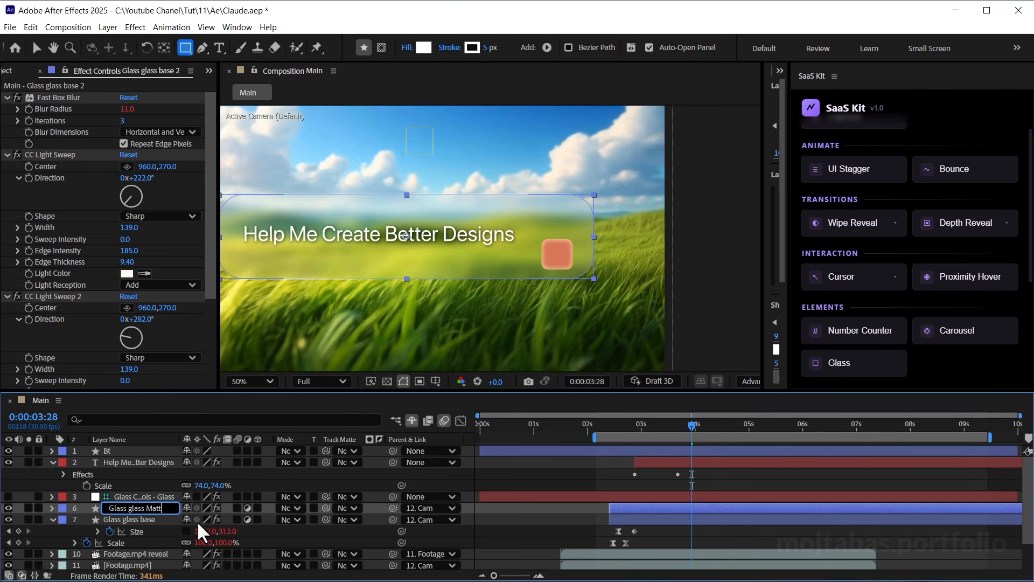
Name the Glass glass base copy Glass glass Matt, turn off its adjustment layer switch and disable its Fast Box Blur
click(237, 508)
click(247, 508)
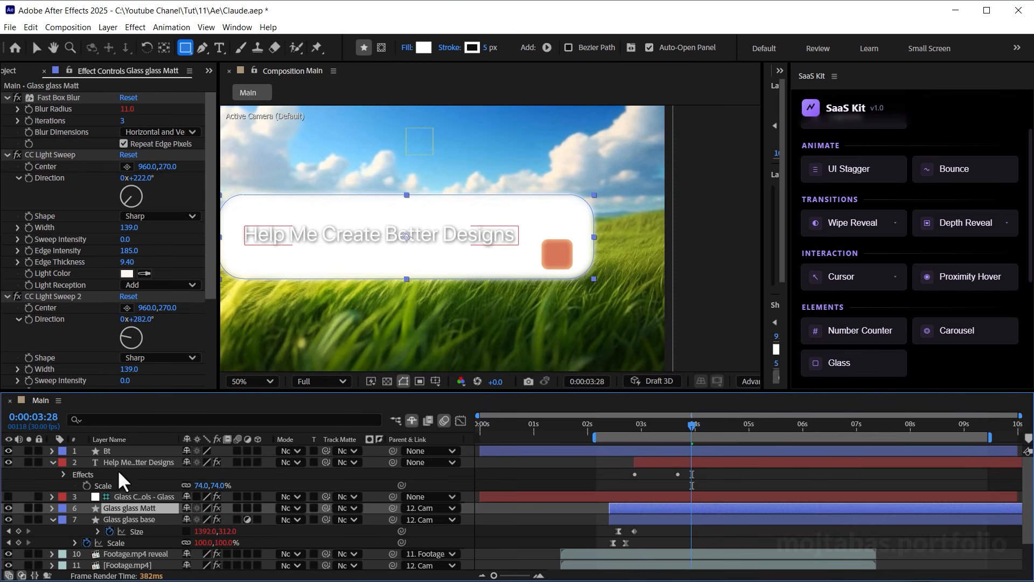
click(17, 97)
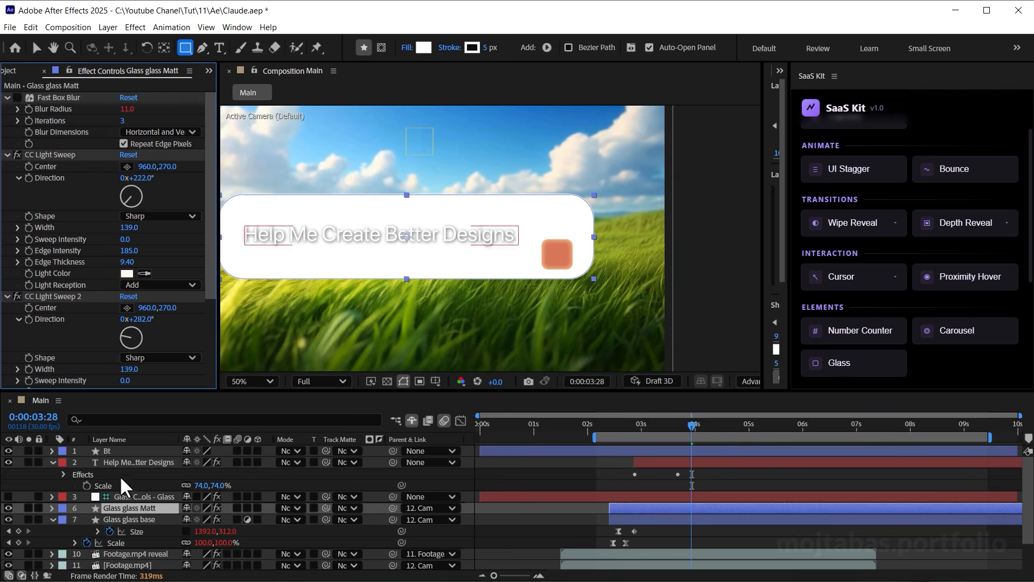
Use Glass glass Matt as the track matte for the Bt layer and parent Bt to Glass glass base
click(105, 452)
drag(326, 451, 132, 509)
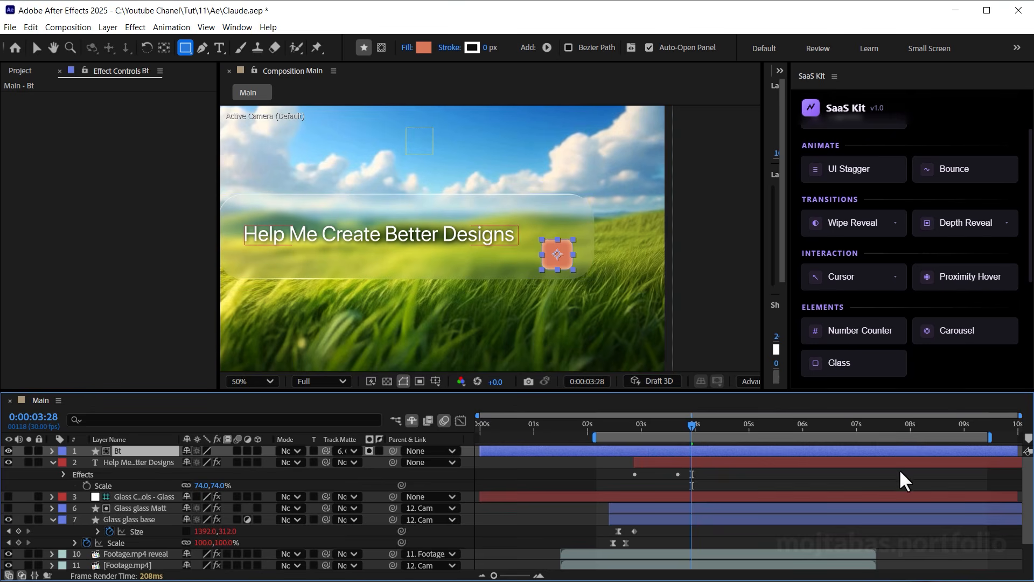
drag(393, 451, 134, 519)
Move the Bt layer's start to about 0:00:02:21, in line with the panel's last Scale keyframe
drag(653, 437, 702, 434)
key([)
click(727, 476)
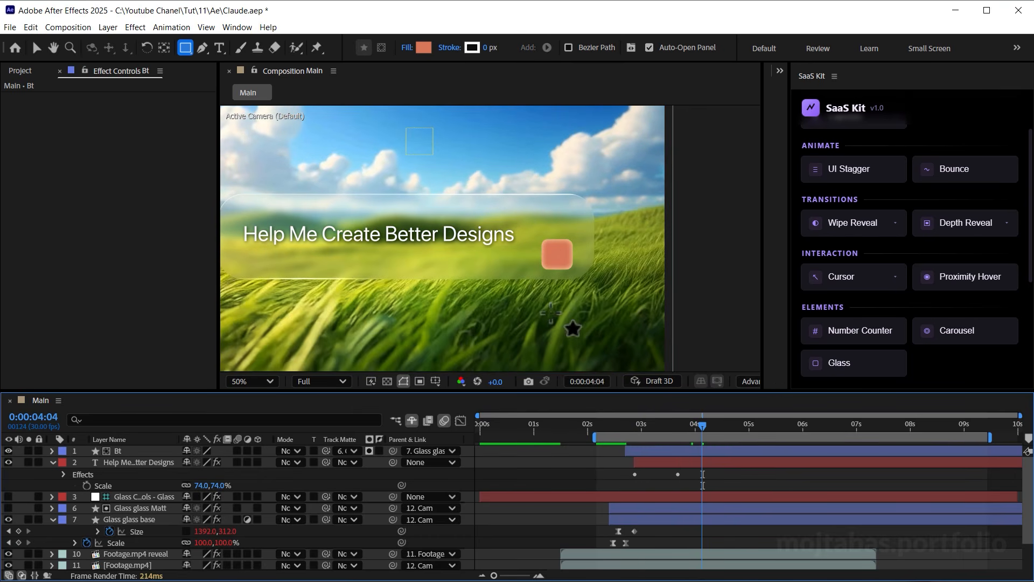
Draw a short vertical line with the Pen tool in the middle of the orange button, on a new shape layer
click(202, 48)
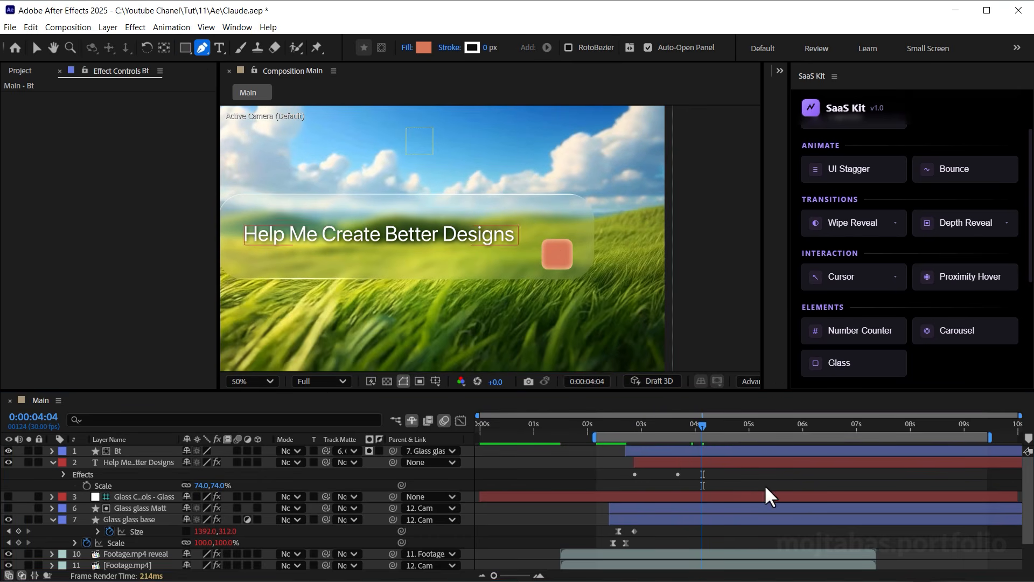
scroll(613, 305, up, 4)
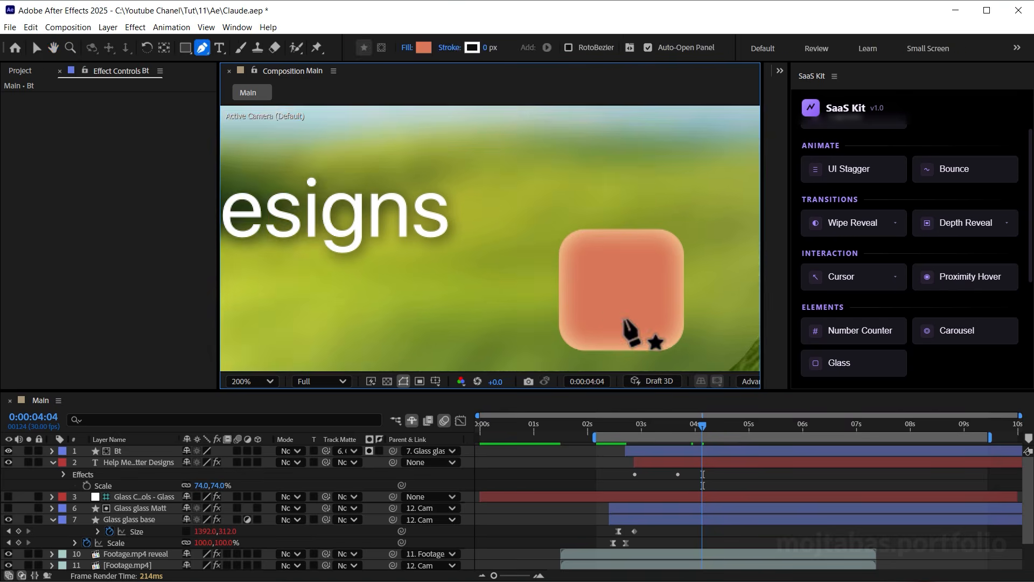
key(space)
click(505, 287)
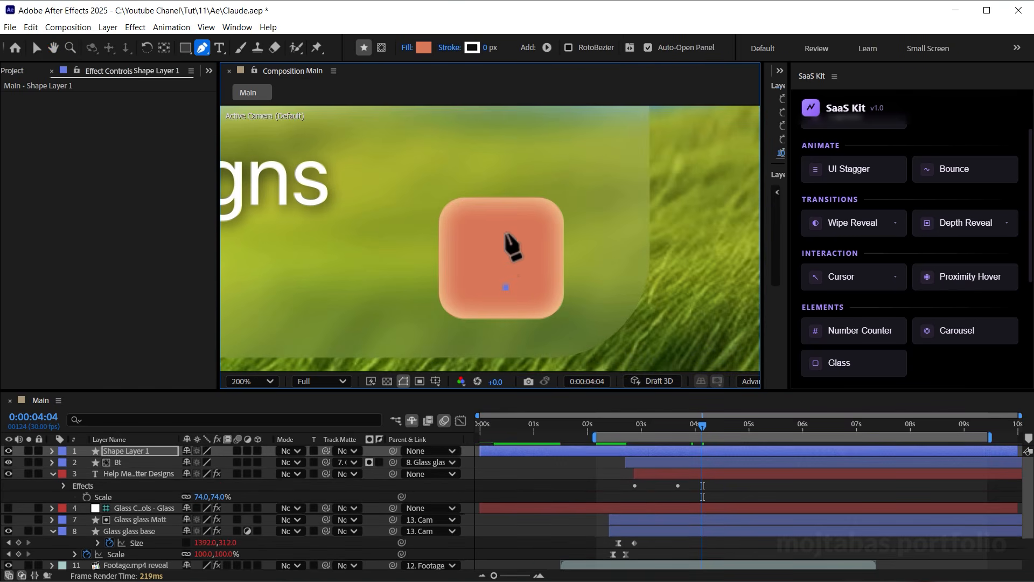
click(506, 249)
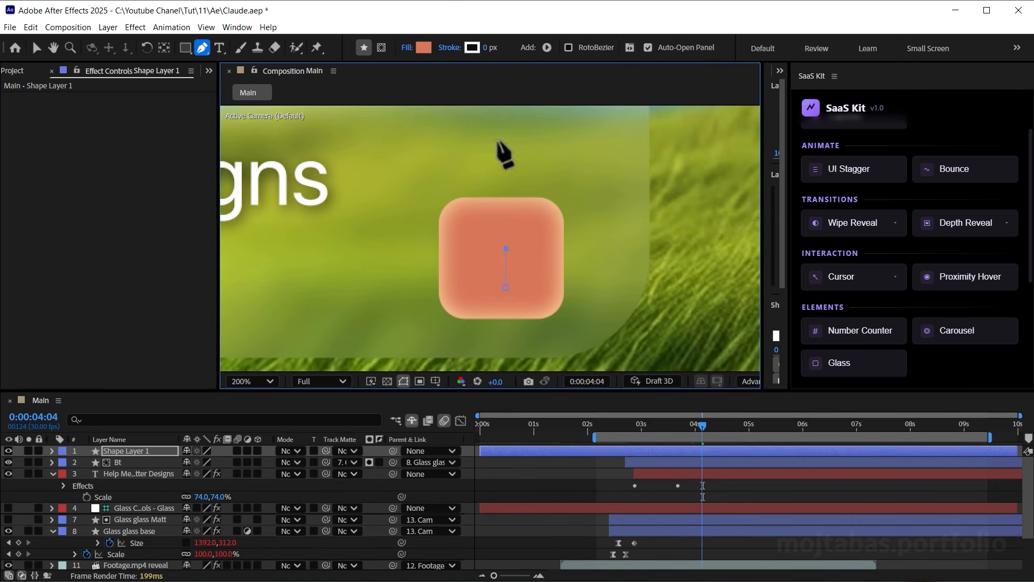
Remove the fill from the vertical line's shape and set its white stroke width to 4 px
click(490, 47)
text(7)
key(Return)
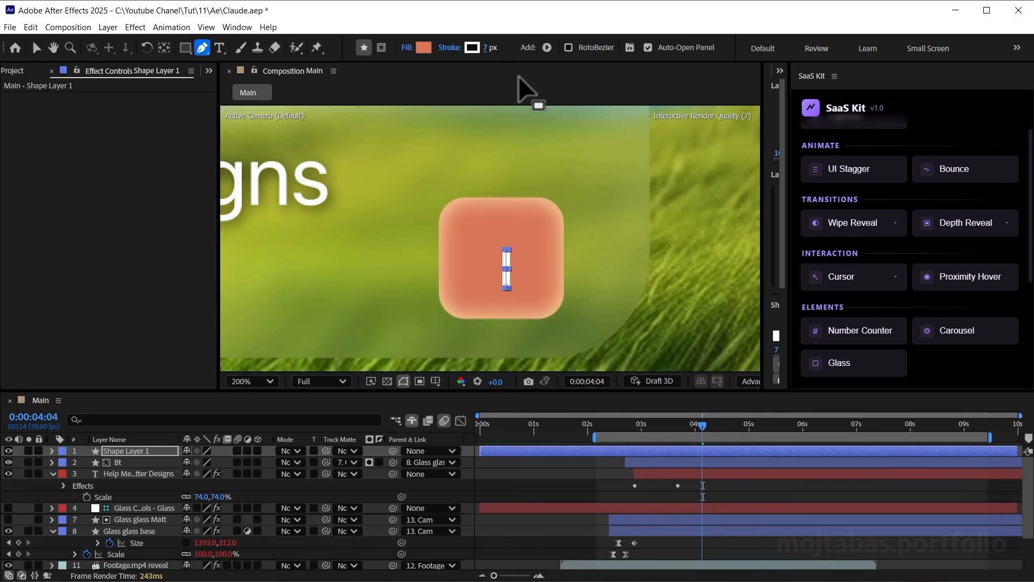
click(408, 48)
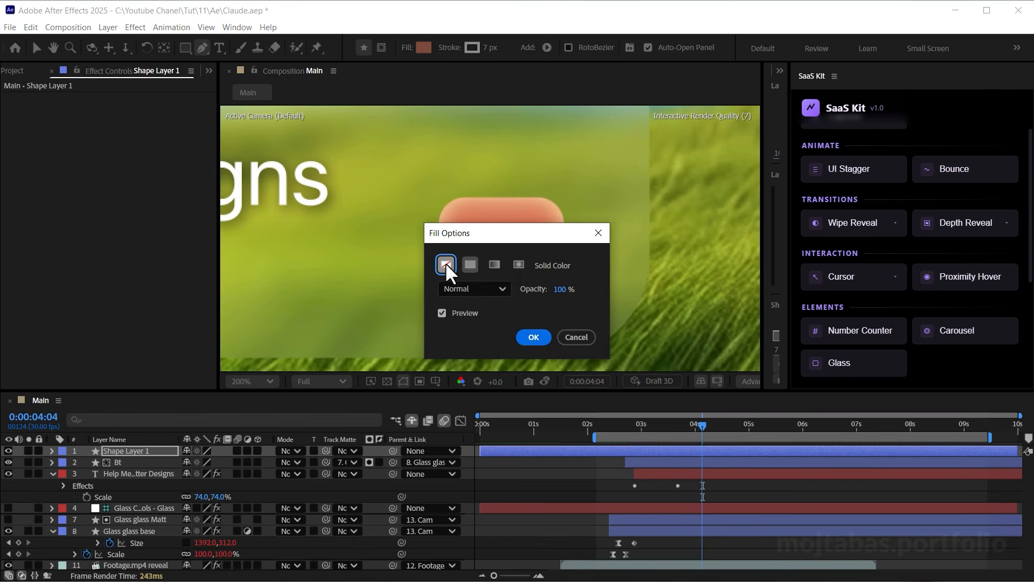
click(532, 337)
click(489, 48)
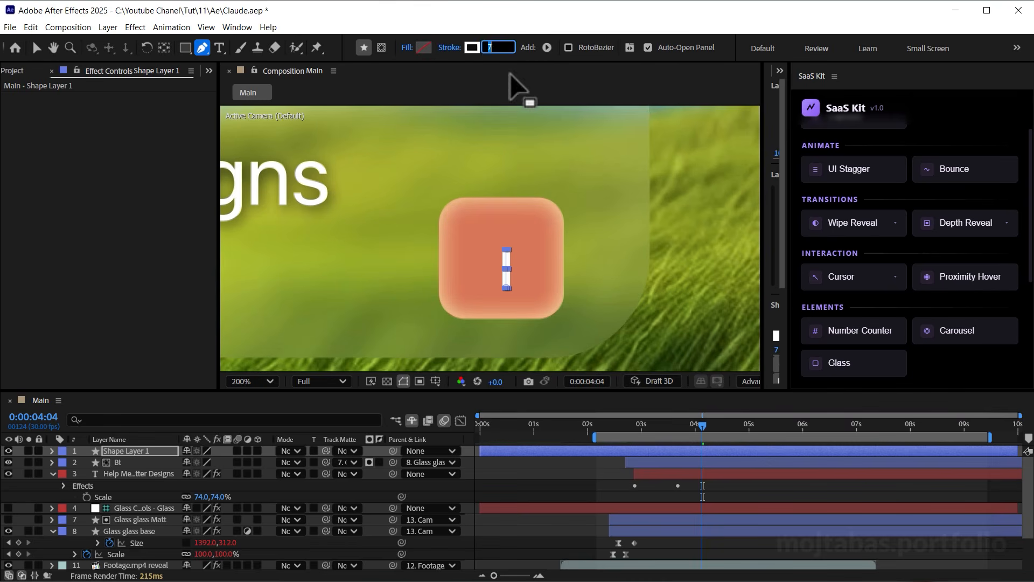
text(4)
key(Return)
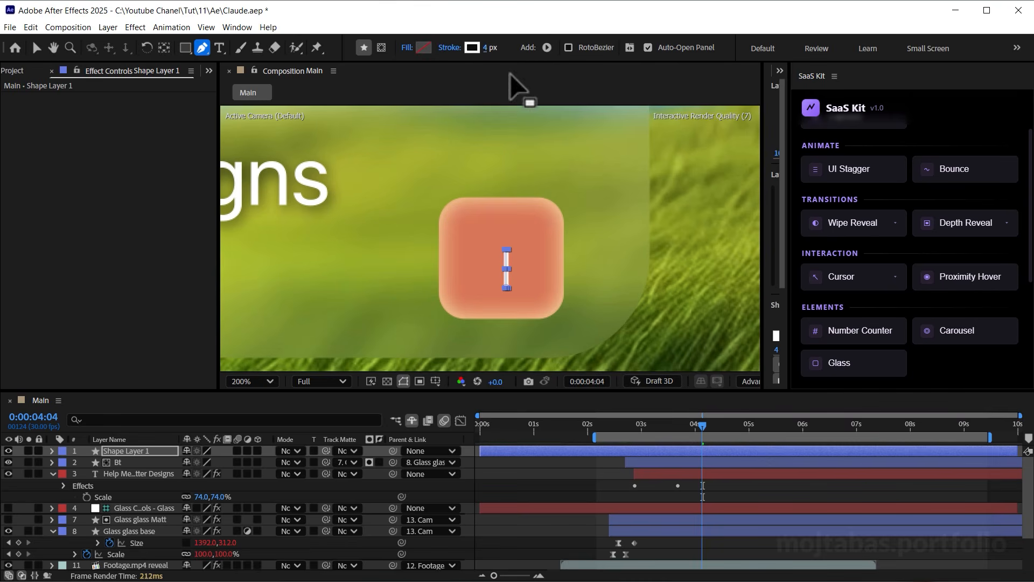
Set the Line Cap of Shape 1's stroke to Round Cap
click(52, 451)
click(63, 463)
click(75, 474)
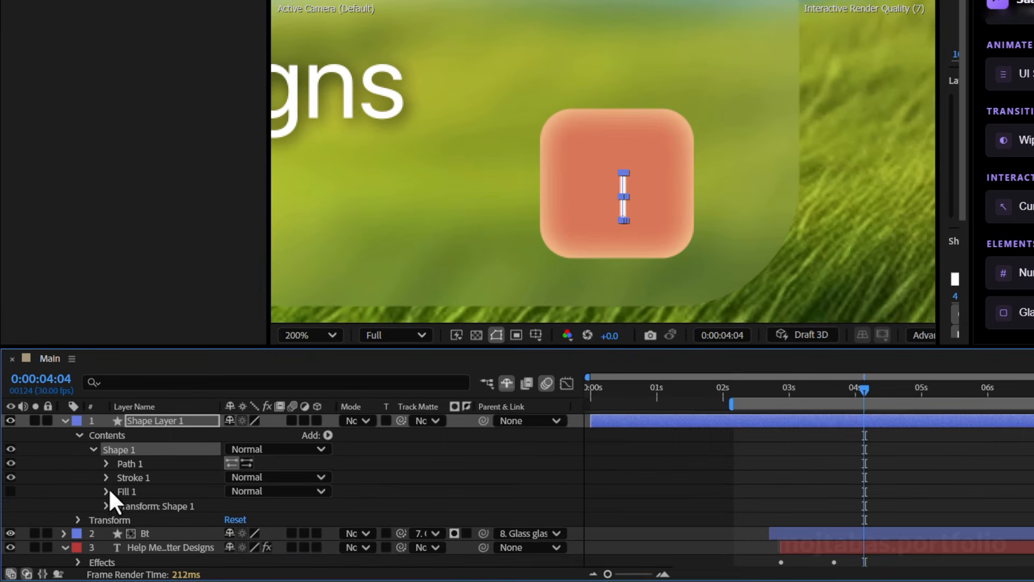
click(106, 477)
click(258, 491)
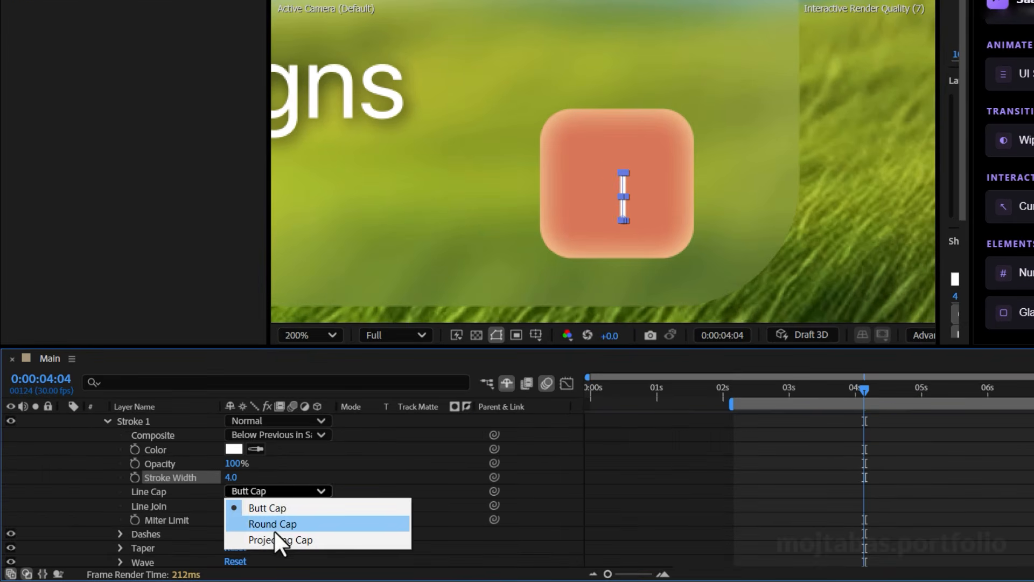
click(276, 524)
scroll(184, 467, up, 3)
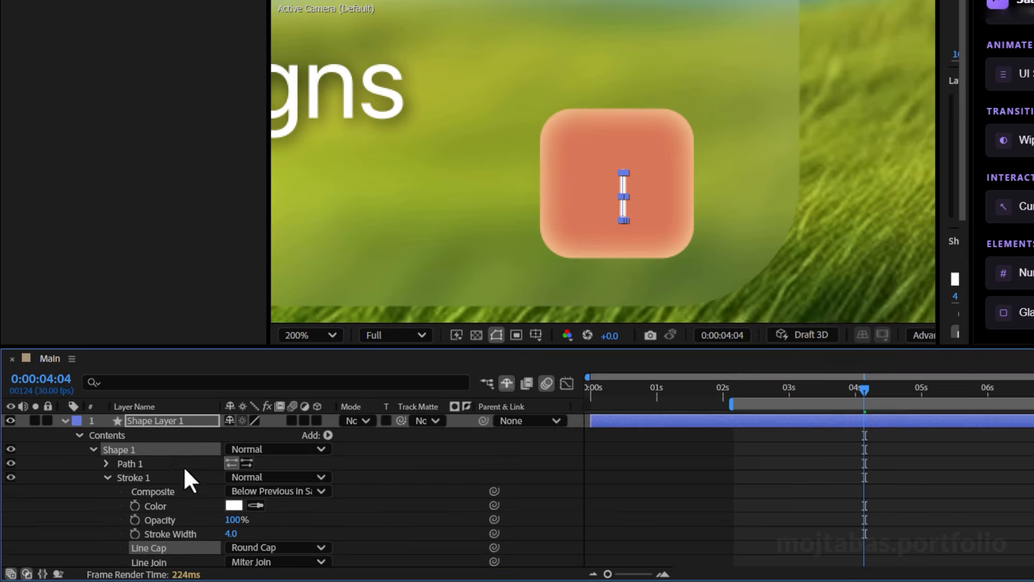
click(93, 449)
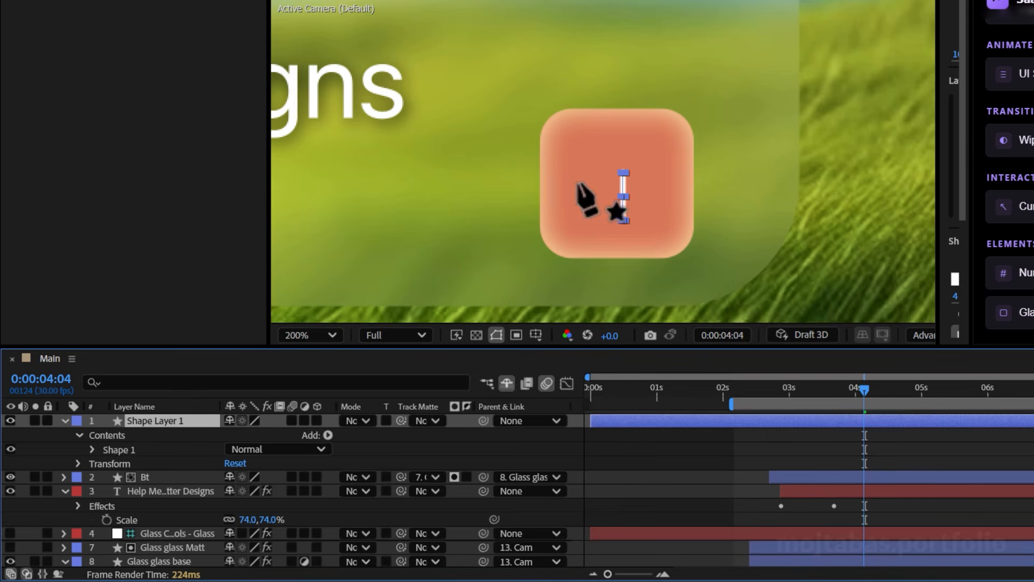
Draw a three-point arrowhead at the upper end of the line with the Pen tool, in the same shape layer
key(period)
click(624, 204)
click(643, 180)
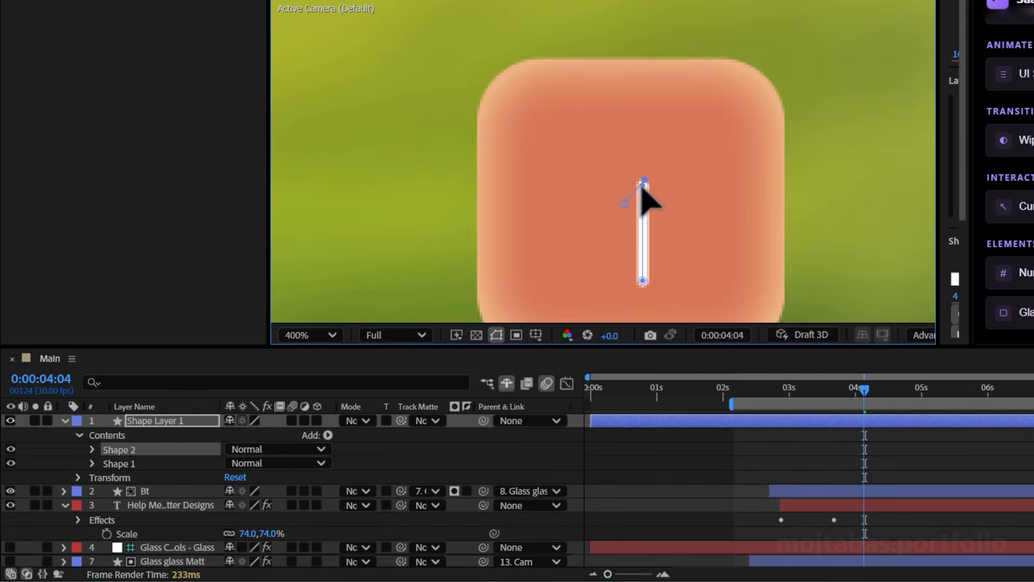
drag(645, 180, 641, 184)
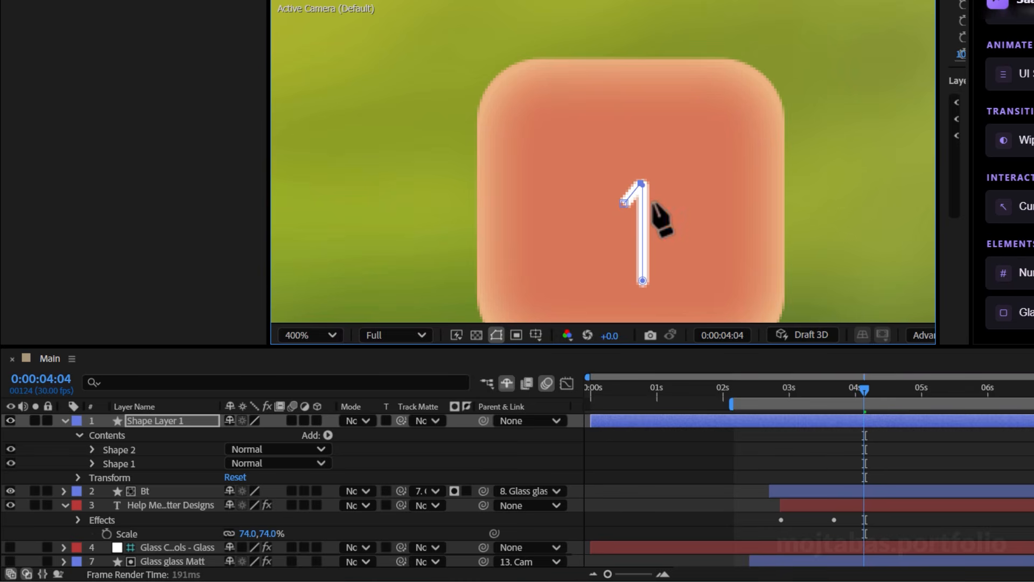
click(663, 204)
Show the grid and adjust the arrowhead's points so the tip sits on the stem and both arms widen evenly
click(536, 335)
click(562, 381)
scroll(641, 213, up, 1)
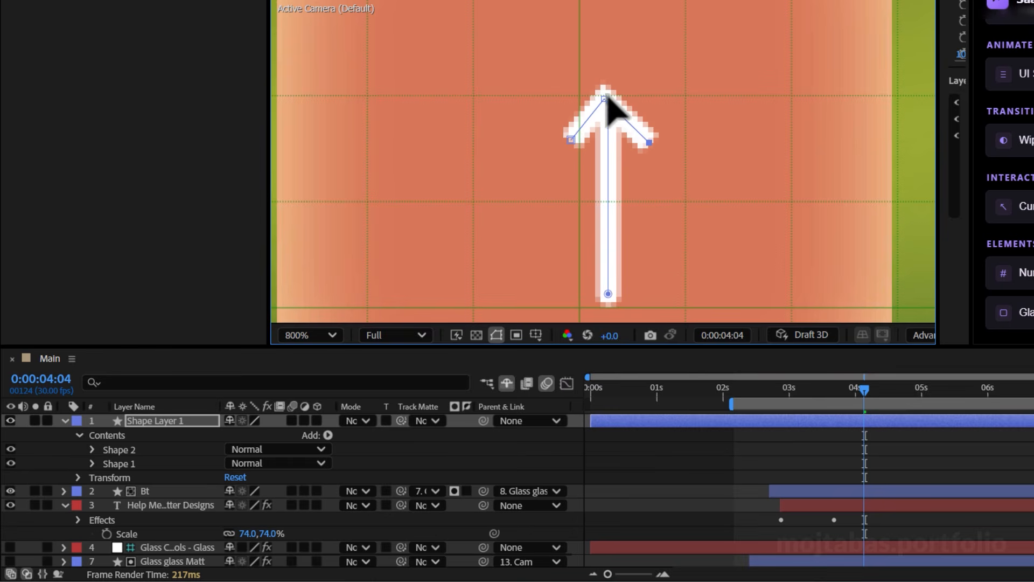
drag(604, 98, 609, 97)
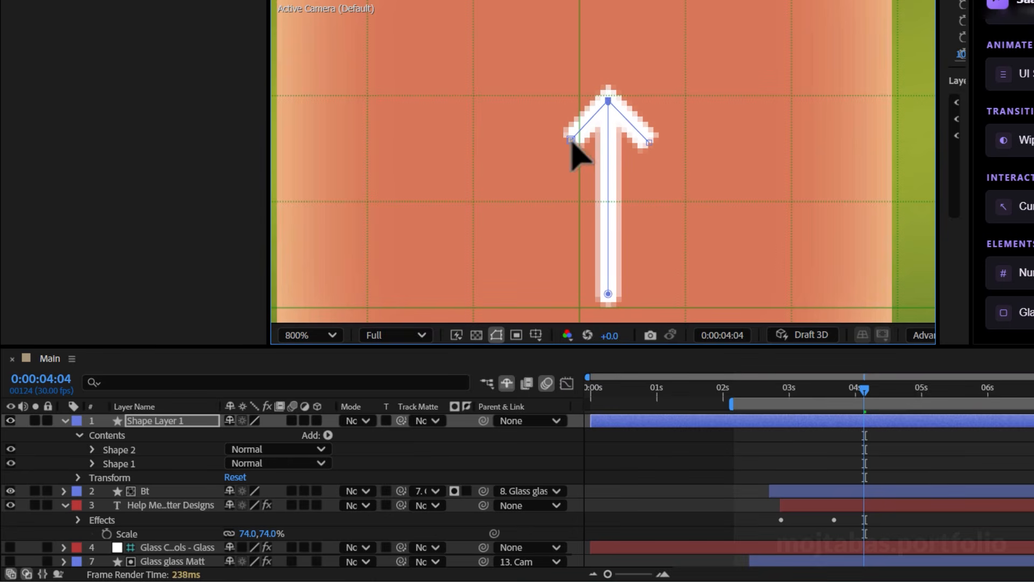
drag(573, 142, 566, 151)
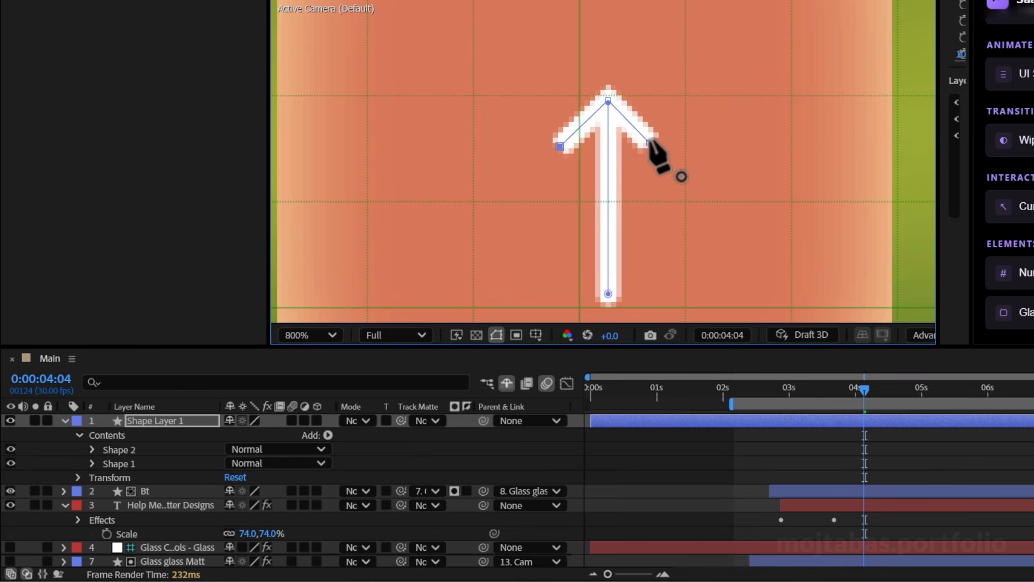
drag(650, 143, 664, 150)
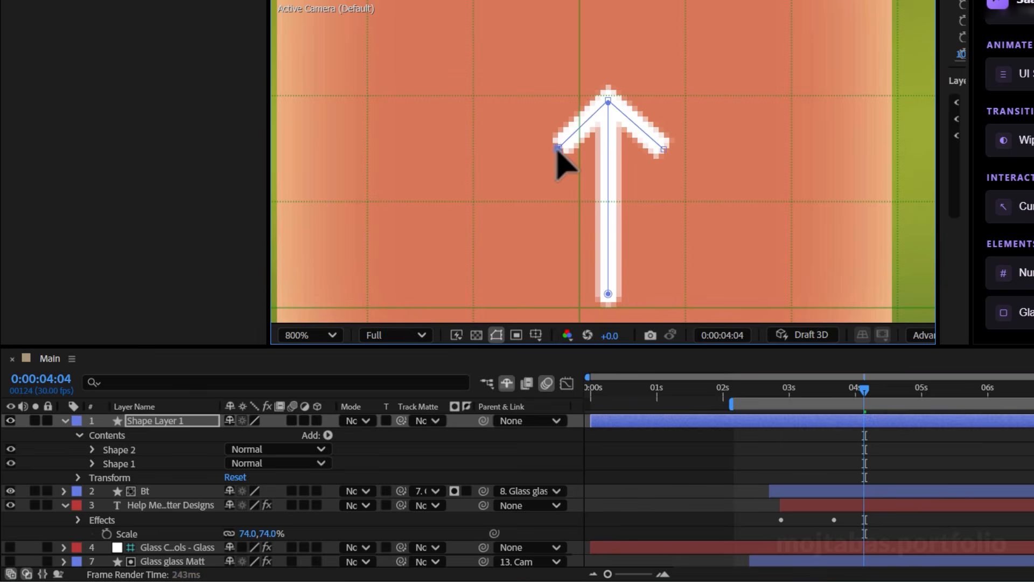
drag(557, 150, 556, 149)
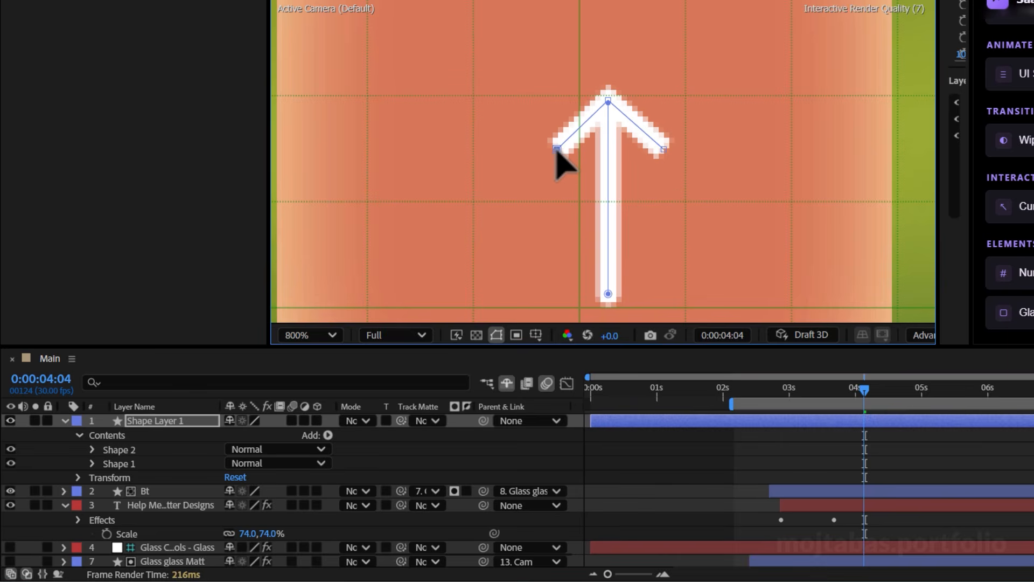
Set the arrowhead stroke's Line Cap to Round Cap and its Line Join to Round Join
click(93, 455)
click(107, 476)
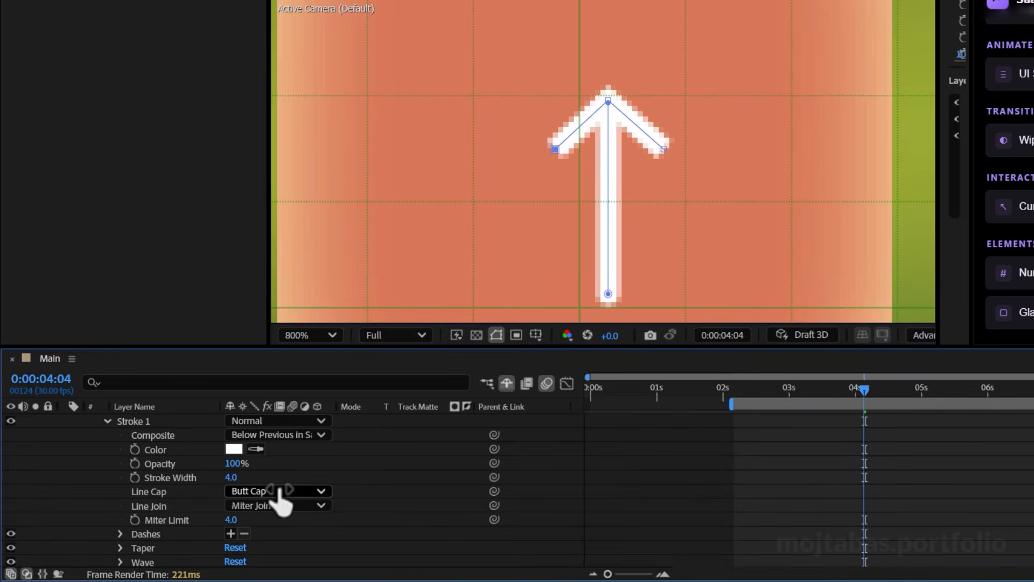
click(284, 488)
click(263, 536)
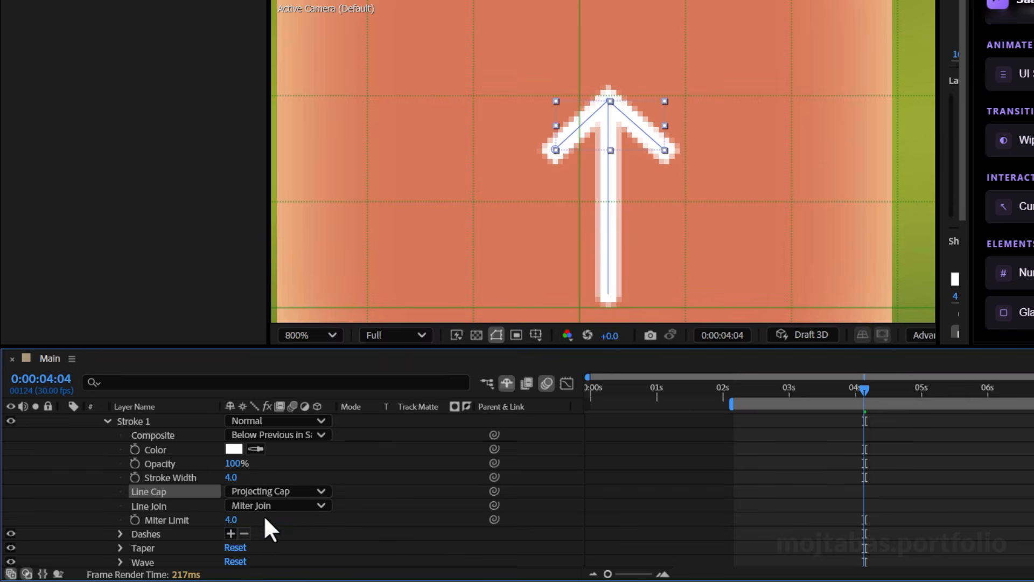
click(272, 491)
click(267, 524)
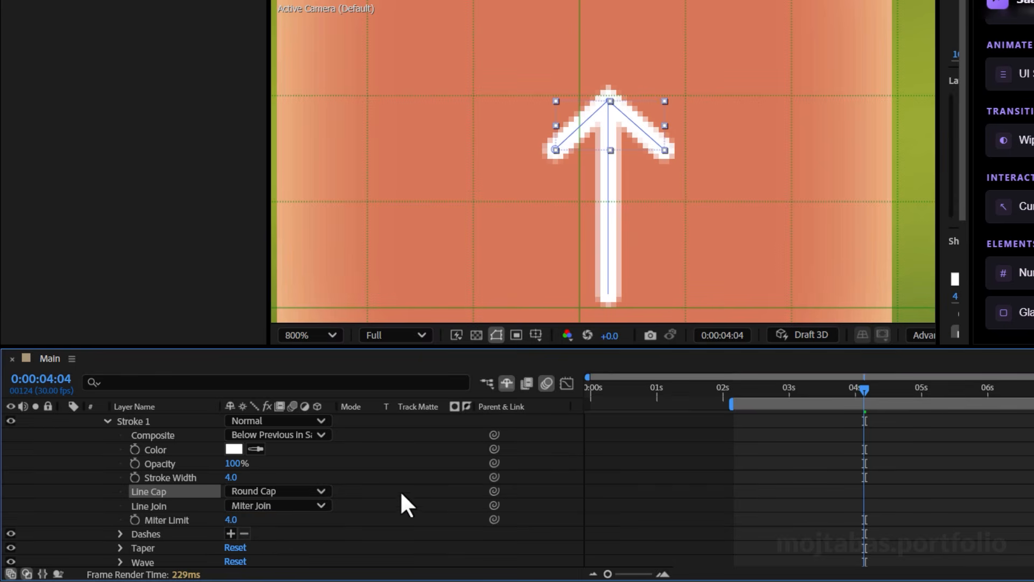
click(275, 506)
click(269, 536)
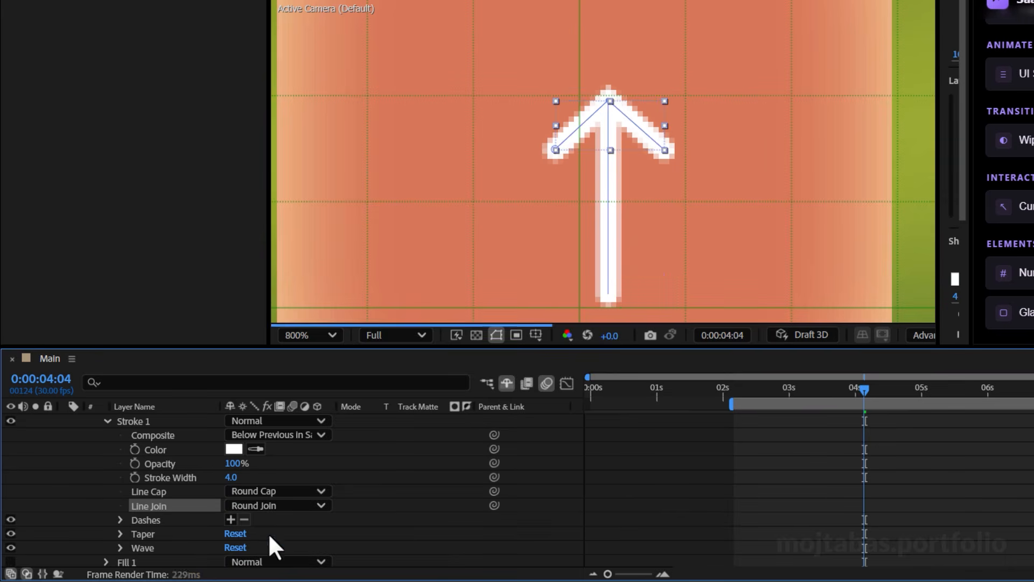
click(586, 474)
Shorten the arrow's stem by moving the lower point of Shape 1's path upward
scroll(294, 417, up, 2)
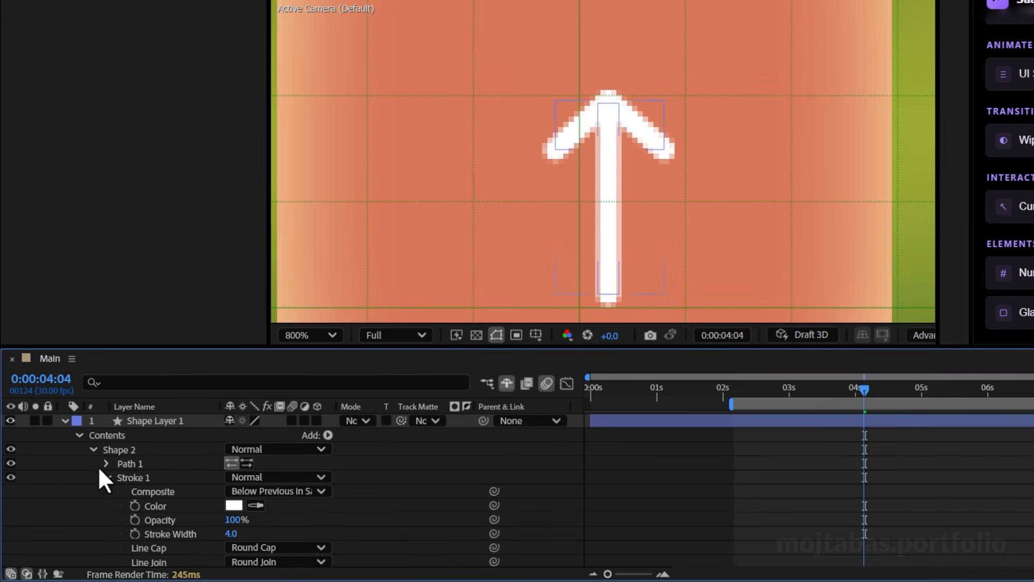
click(90, 450)
click(90, 462)
scroll(157, 476, down, 2)
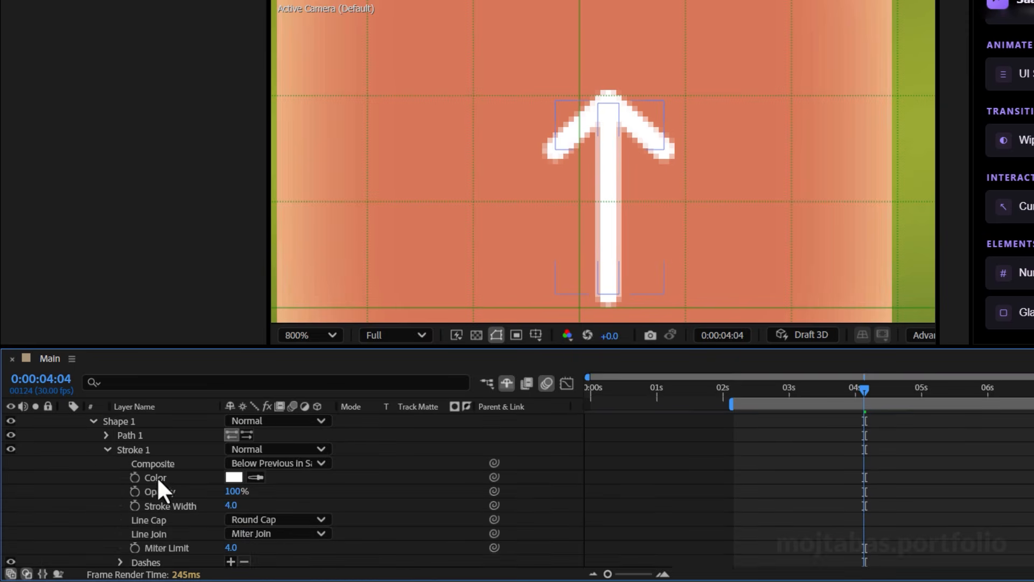
click(132, 435)
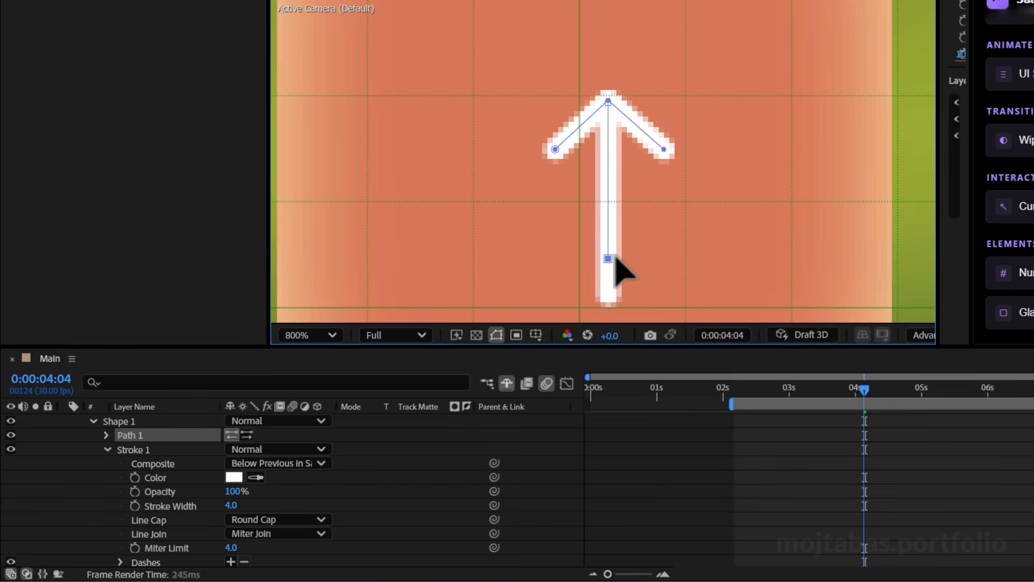
scroll(616, 257, down, 4)
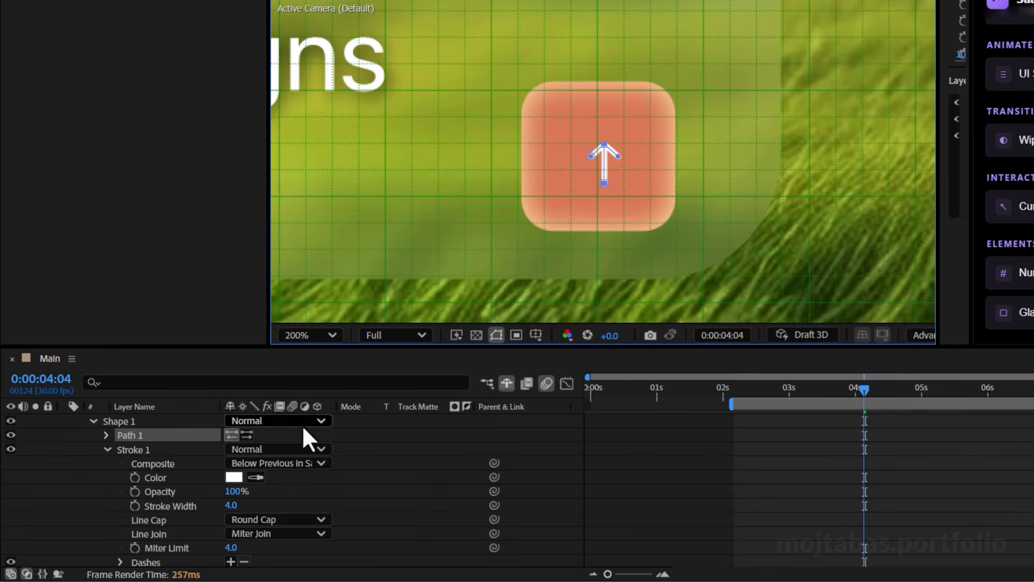
Scale Shape Layer 1 to 129% and place the arrow in the middle of the orange button
scroll(302, 426, up, 2)
click(169, 420)
key(s)
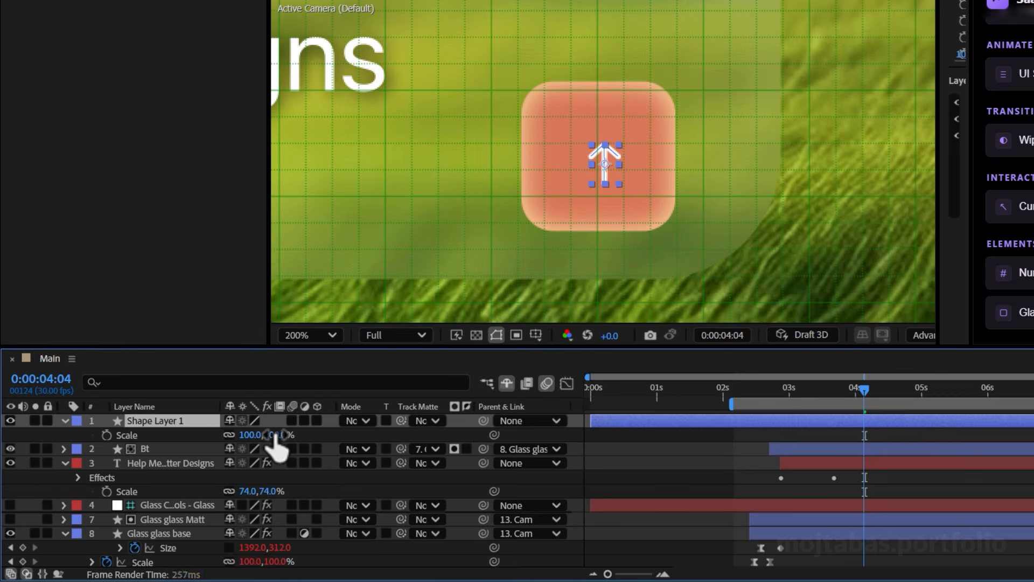
drag(261, 436, 282, 437)
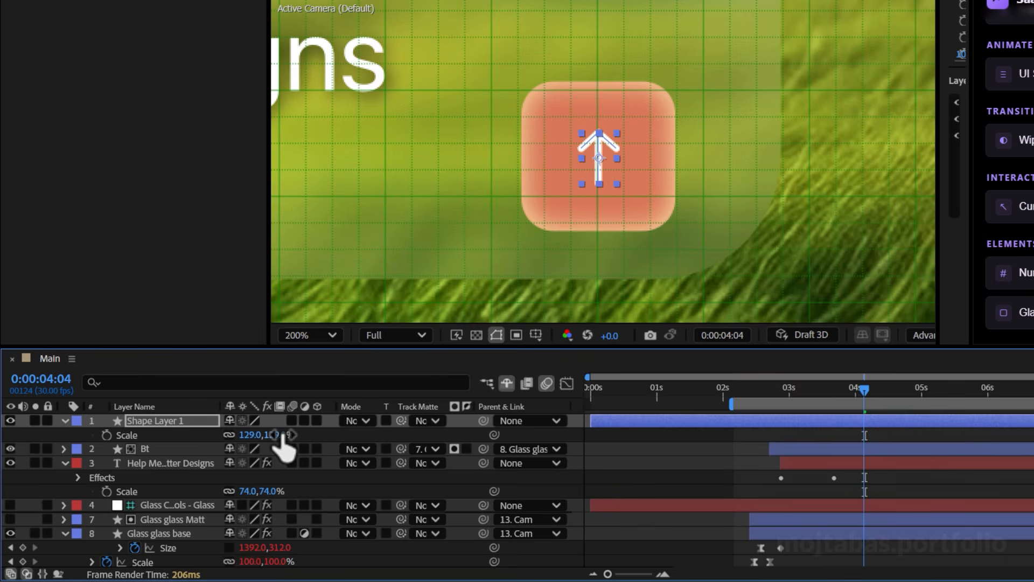
Group Shape 1 and Shape 2 inside Shape Layer 1's contents
click(64, 420)
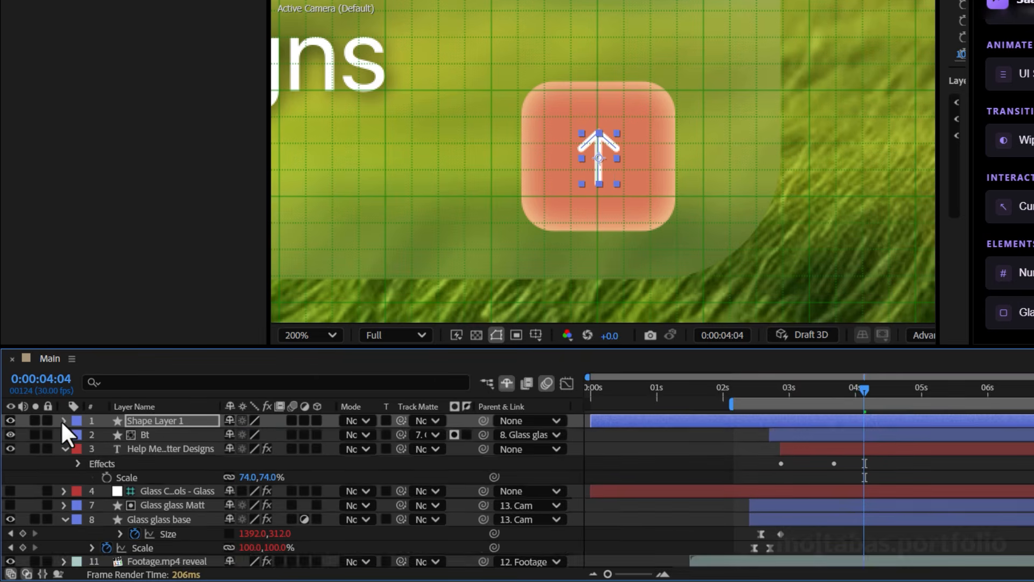
click(65, 420)
click(77, 447)
click(79, 435)
shift+click(119, 461)
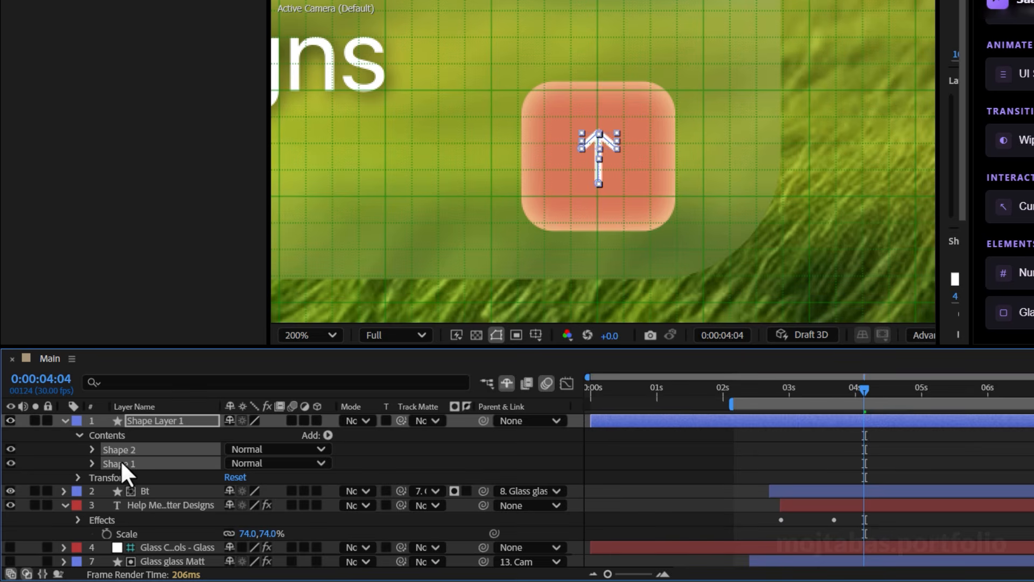
key(ctrl+g)
Copy the arrow group into the Bt layer's contents above Rectangle 1 and delete Shape Layer 1
click(64, 420)
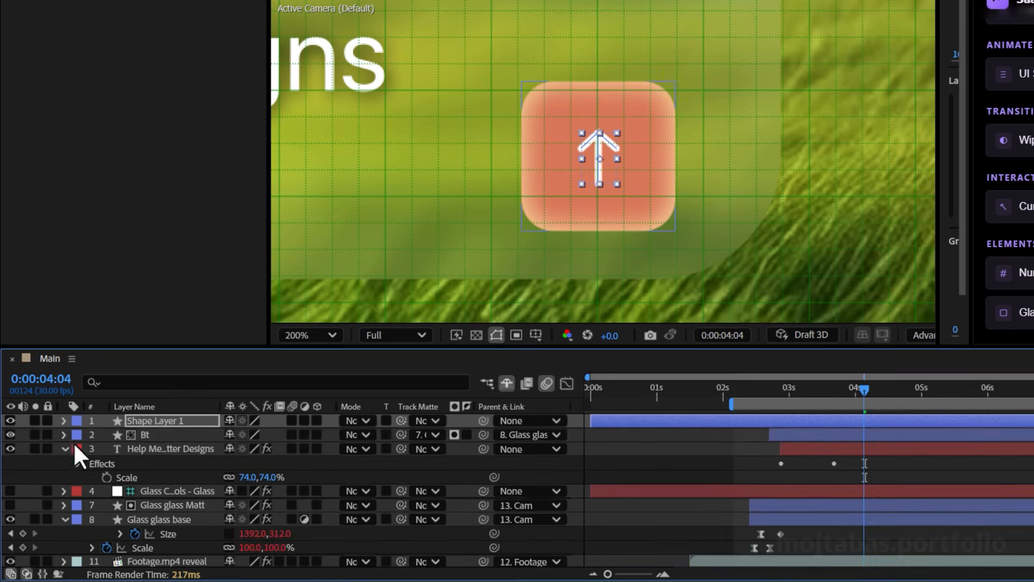
click(65, 435)
click(97, 448)
click(116, 434)
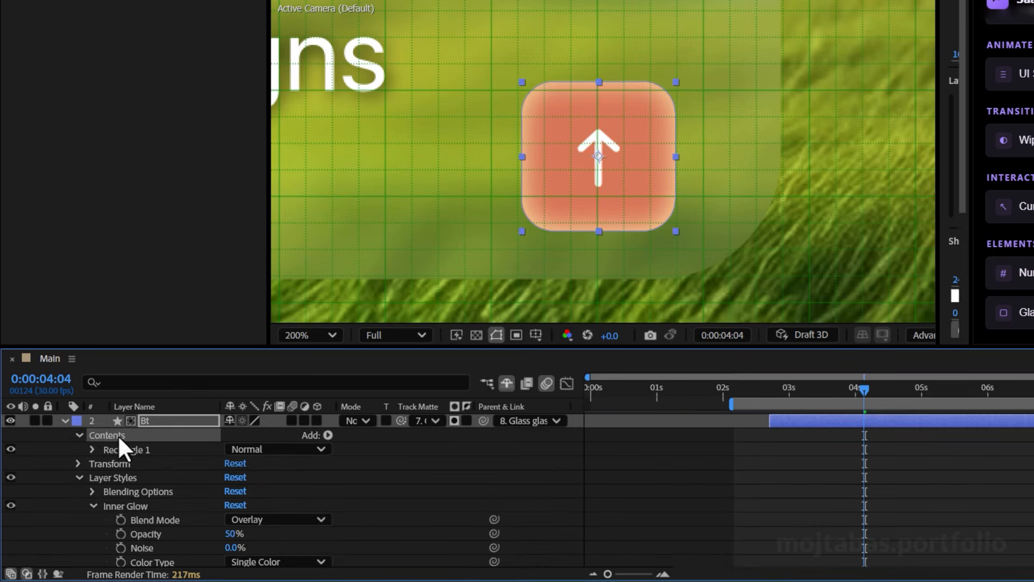
key(ctrl+v)
drag(108, 462, 121, 444)
scroll(111, 425, up, 1)
click(128, 421)
key(Delete)
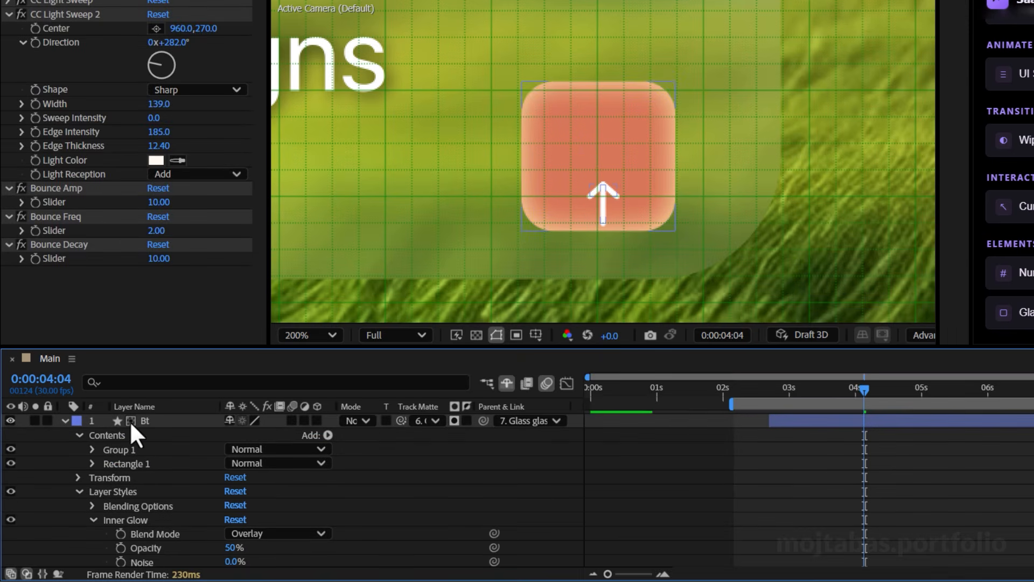
Set the arrow group's Scale to 121% and its Position to 562.8, 39.8 to center it on the button
click(91, 449)
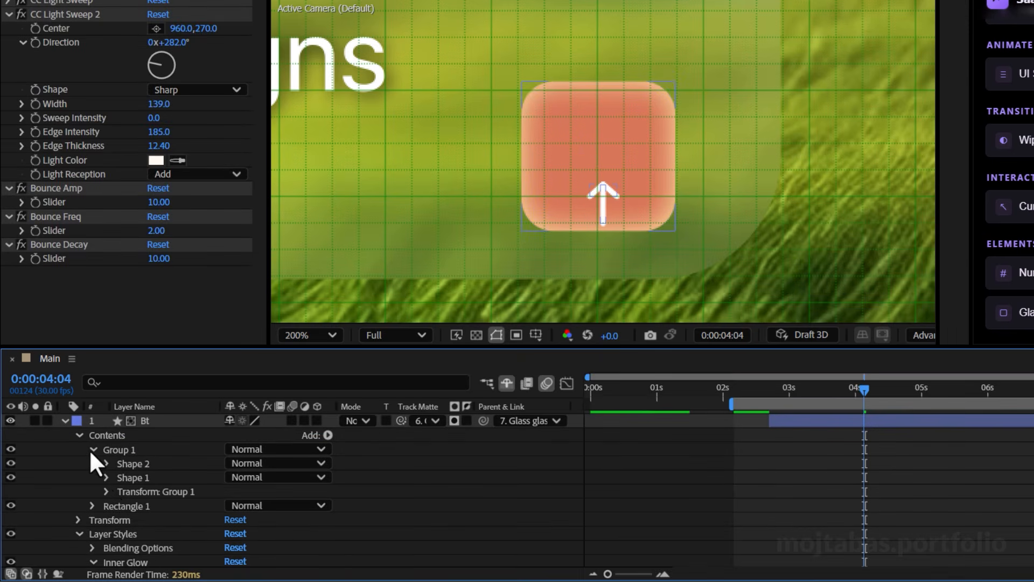
click(107, 490)
drag(251, 505, 223, 492)
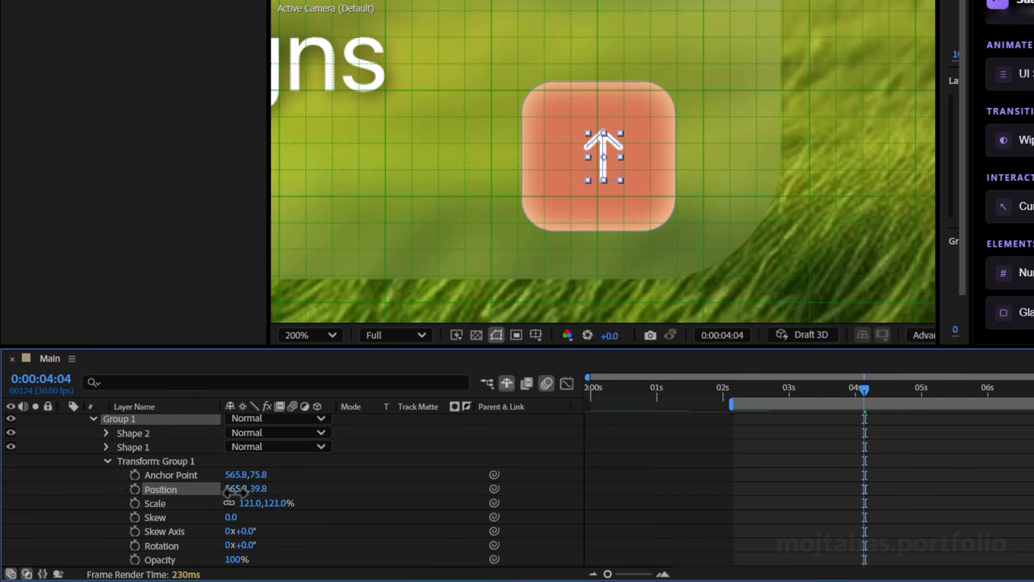
drag(235, 493, 233, 492)
click(814, 480)
scroll(680, 134, down, 1)
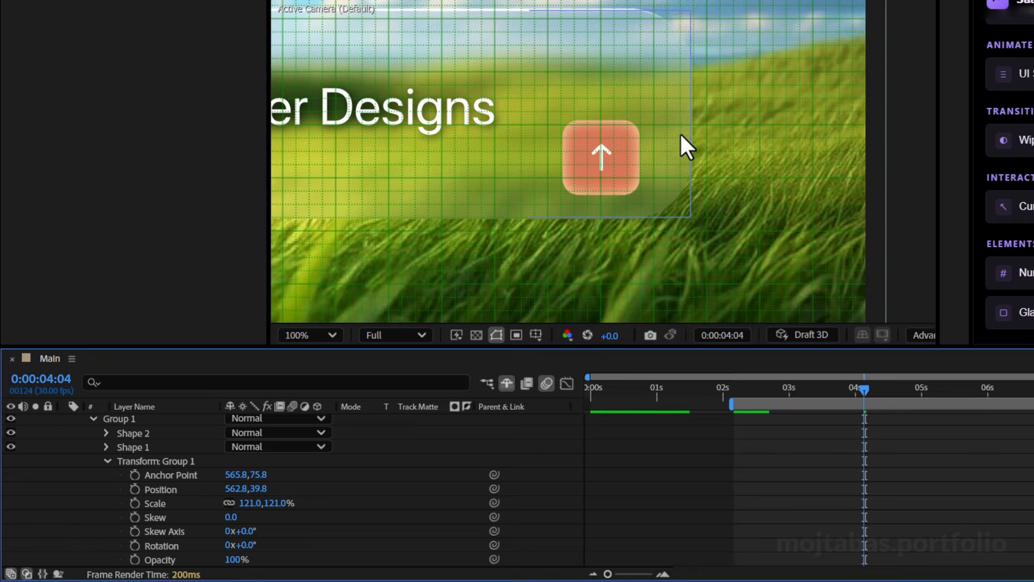
scroll(86, 463, up, 2)
click(64, 421)
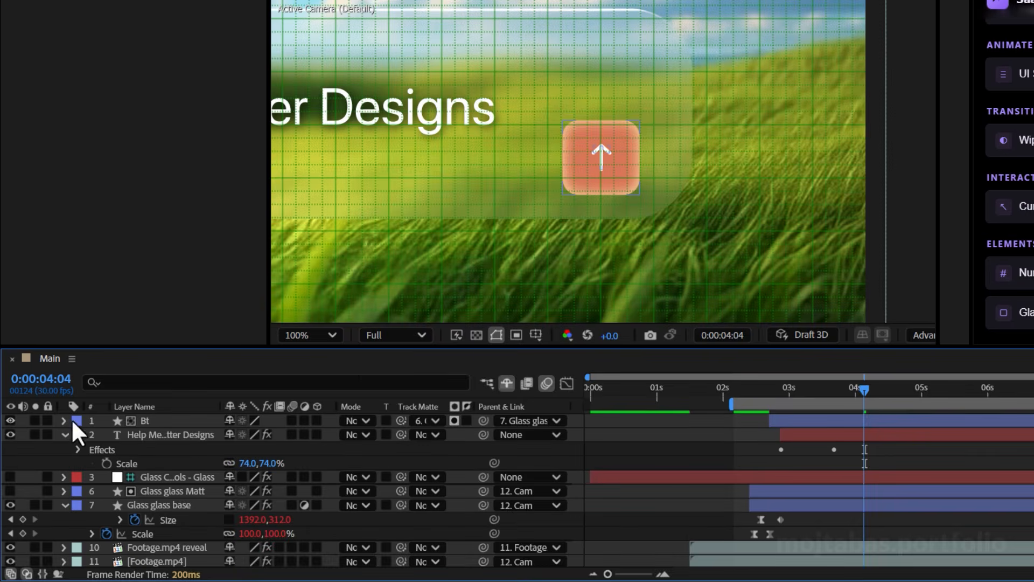
scroll(588, 143, down, 1)
drag(542, 185, 596, 191)
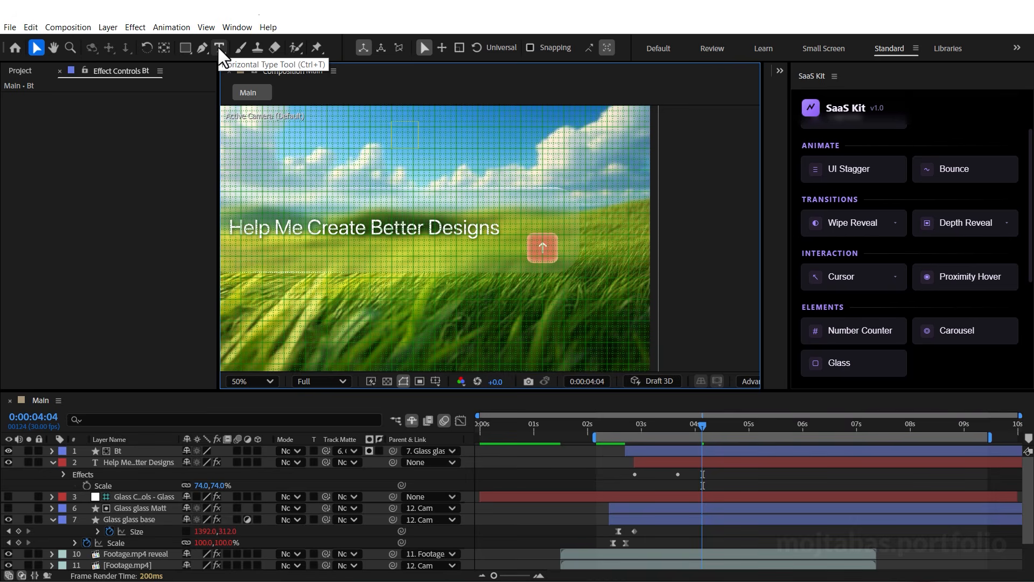
Add a text layer reading "Fable 5" on the glass panel next to the arrow button
click(218, 46)
click(503, 255)
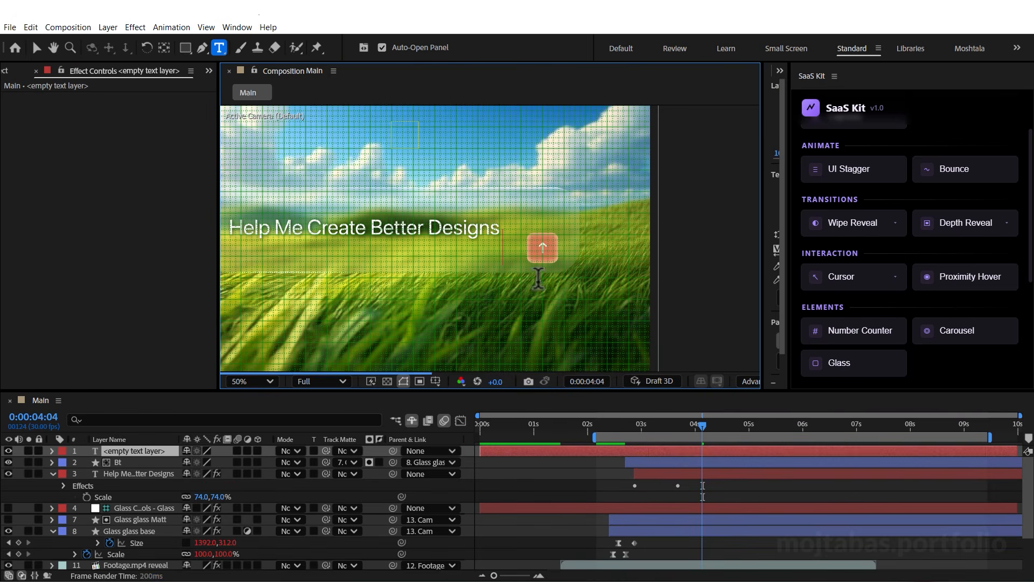
text(F)
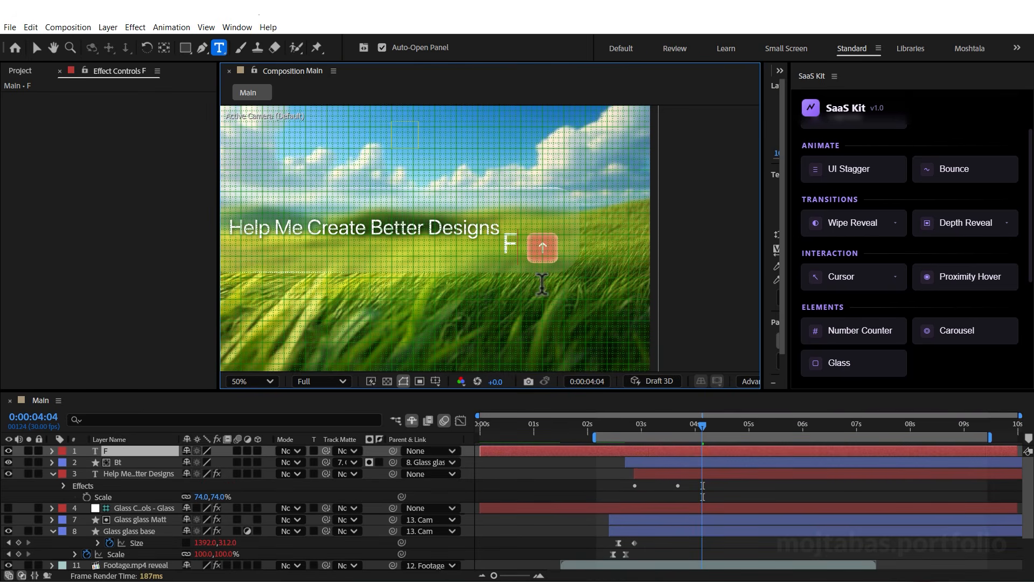
text(abl)
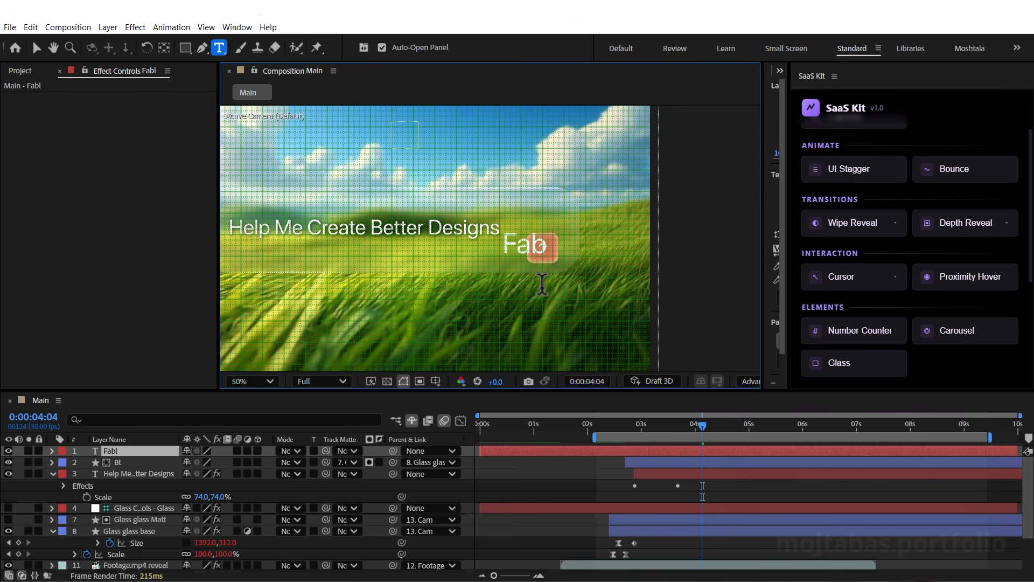
text(e 5)
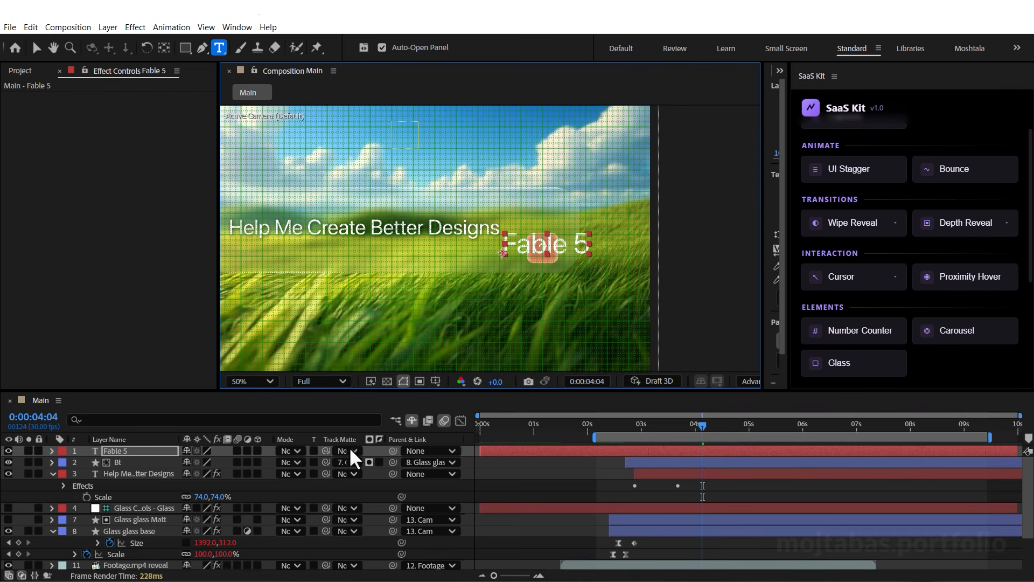
Scale the Fable 5 text to 36% and shift it left so it clears the arrow button
text(s)
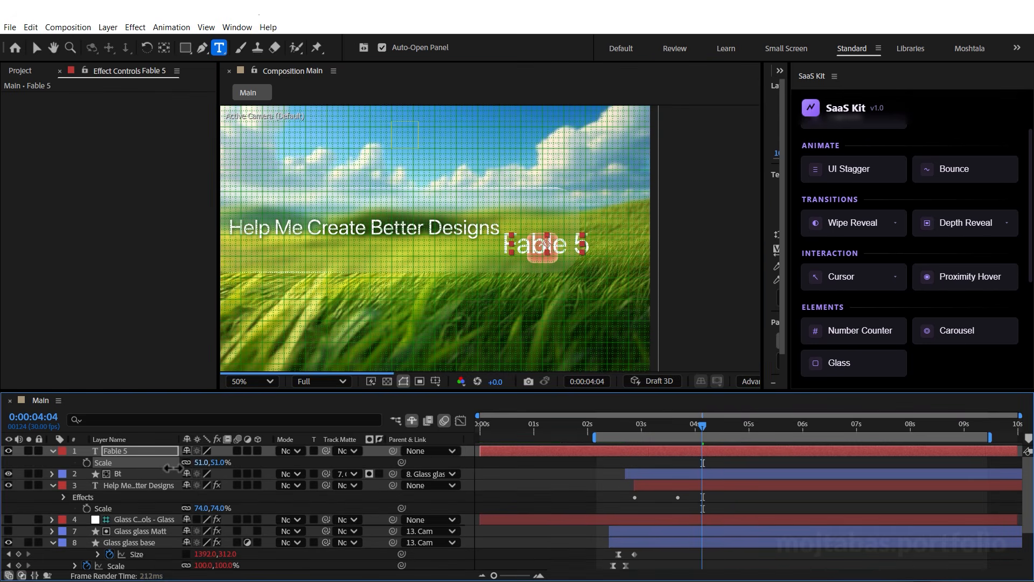
drag(205, 462, 167, 468)
key(shift+Down)
key(shift+Left)
key(shift+Left)
key(shift+Left)
key(shift+Left)
key(shift+Left)
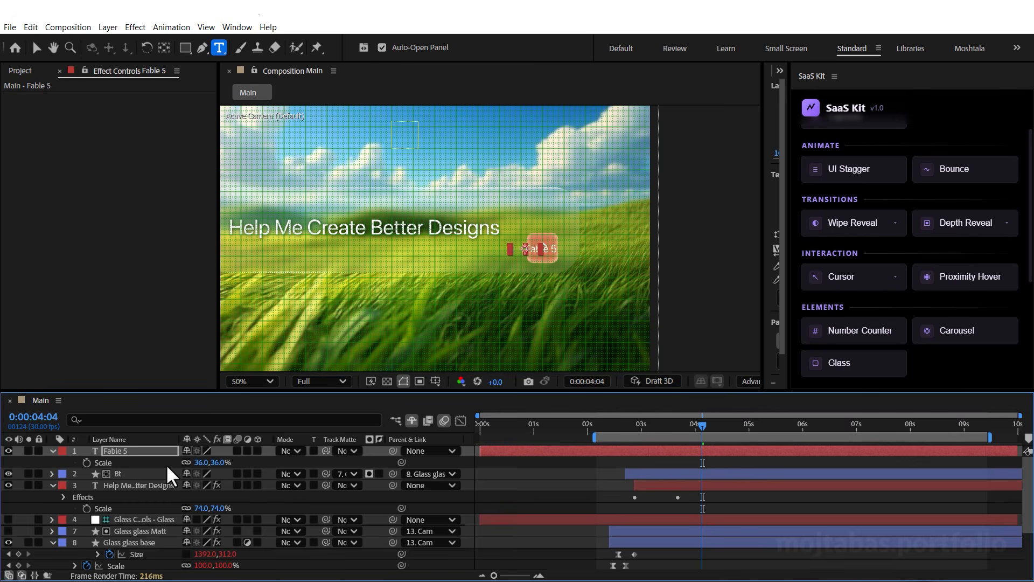
key(shift+Down)
key(shift+Up)
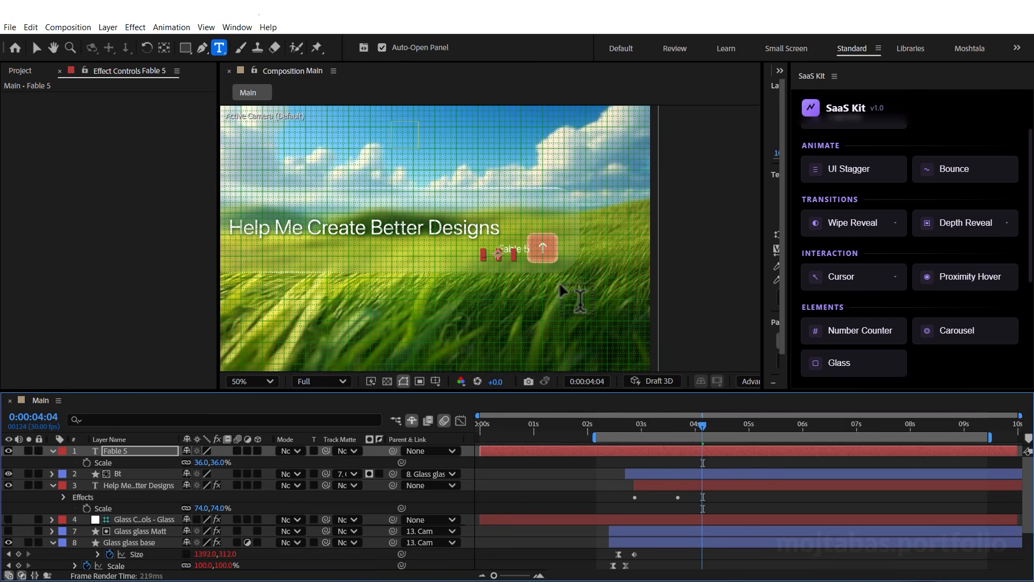
Fine-tune the Fable 5 text so it sits close to the arrow button, level with the button's lower half
key(slash)
key(shift+Right)
key(shift+Right)
key(shift+Left)
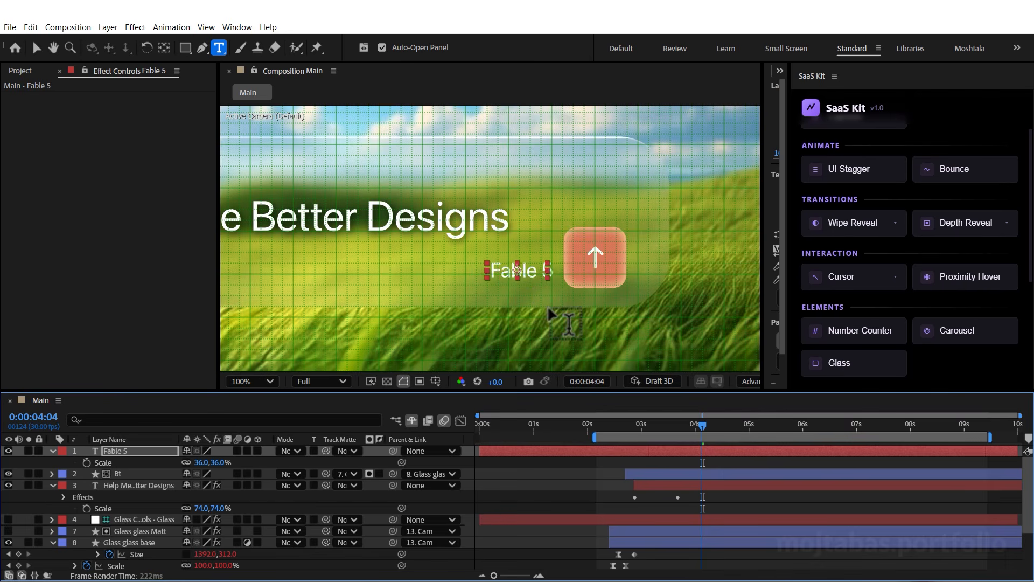
key(shift+Down)
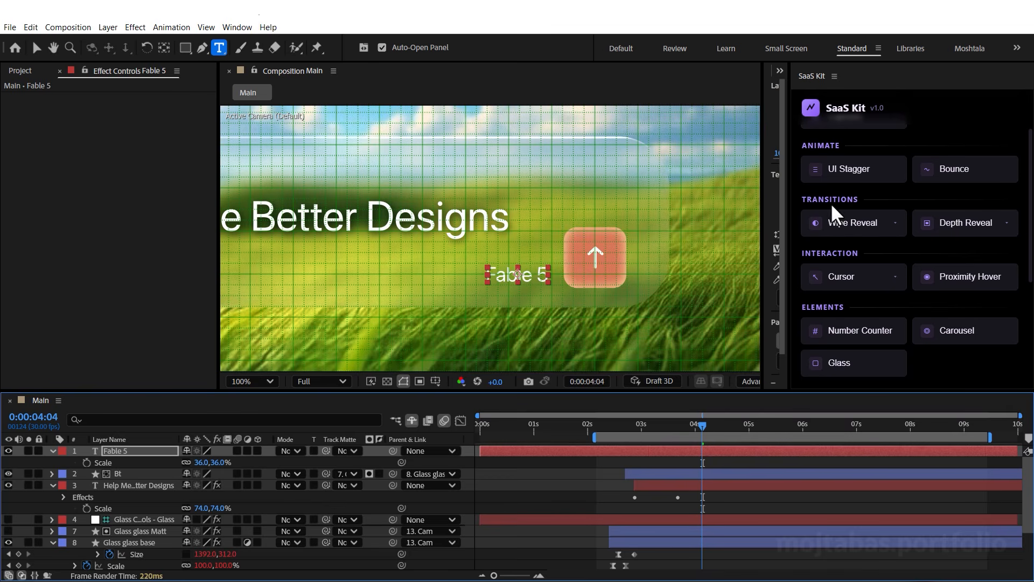
Parent the Fable 5 layer to Glass glass base and set Glass glass Matt as its track matte
drag(765, 206, 795, 206)
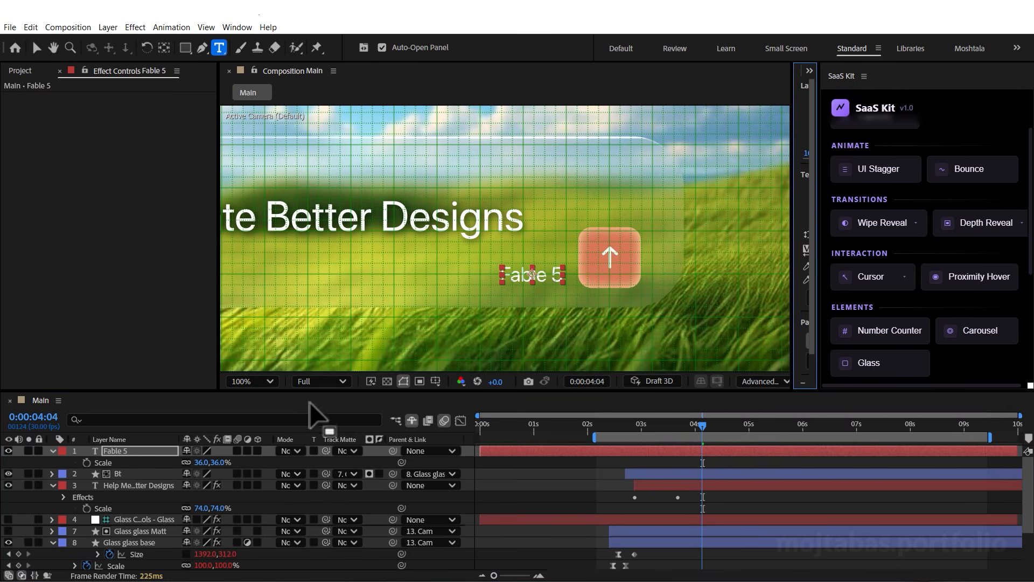
drag(307, 391, 307, 329)
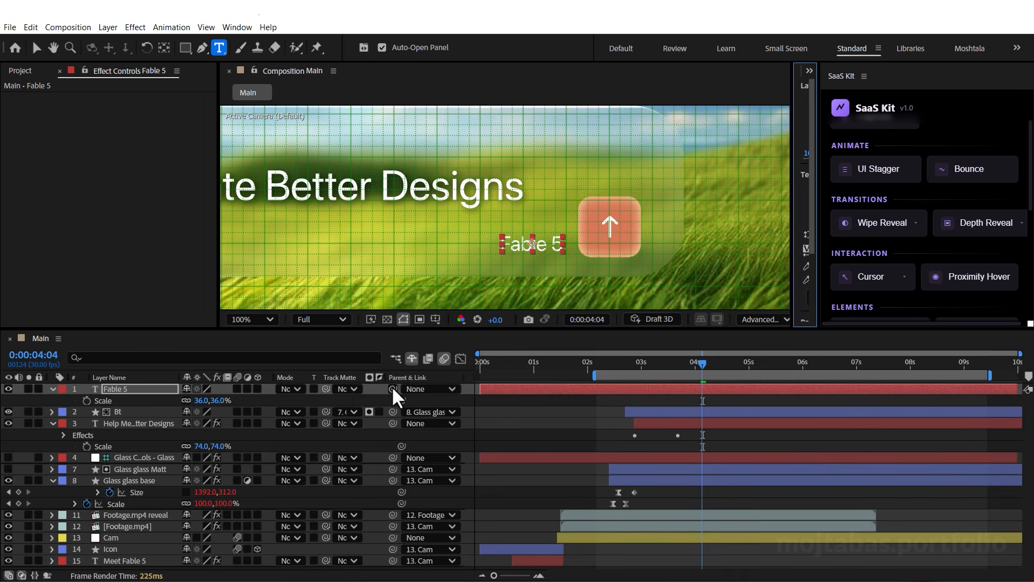
drag(392, 385, 141, 480)
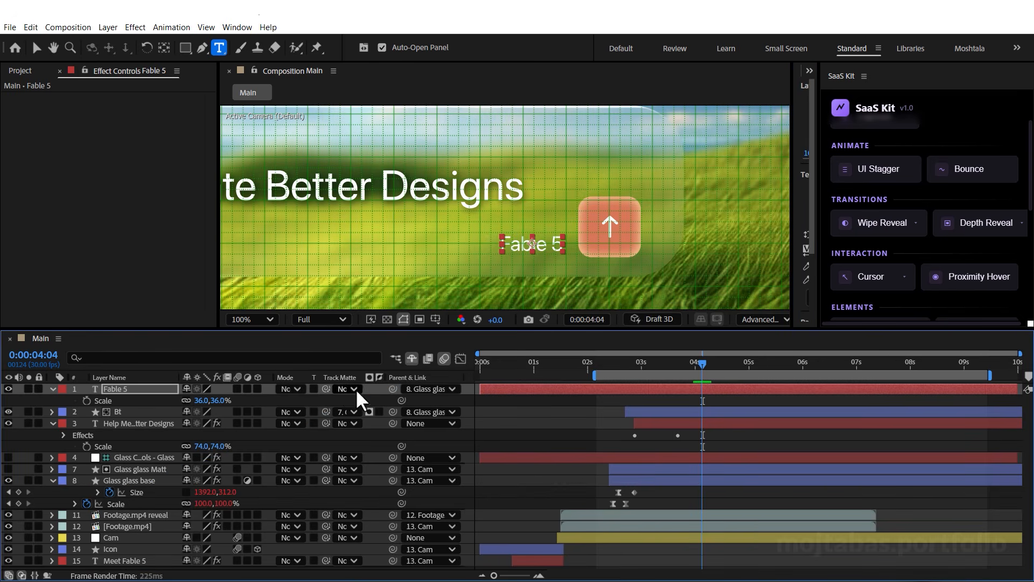
drag(326, 389, 147, 468)
Trim the start of the Fable 5 layer to just before the Bt layer begins
drag(700, 361, 738, 374)
key(alt+bracketleft)
key(alt+bracketleft)
Hide the composition grid and play back the prompt panel animation
scroll(671, 249, down, 4)
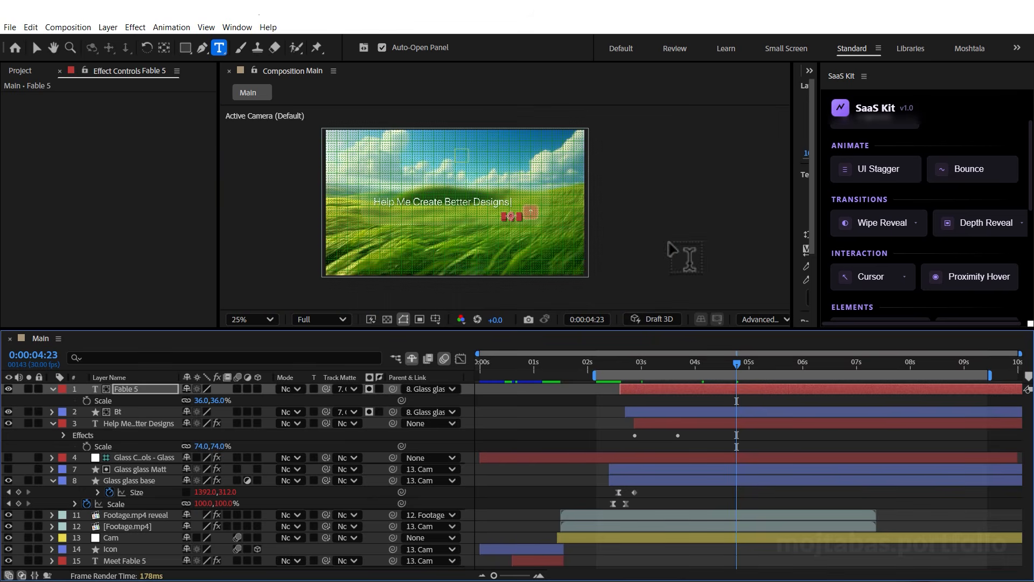
click(435, 319)
click(464, 361)
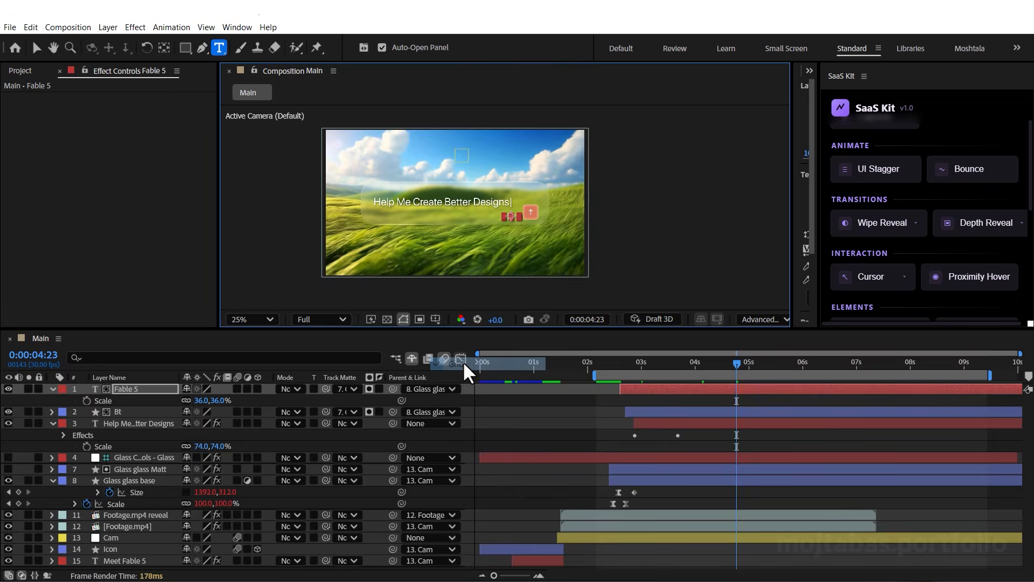
key(space)
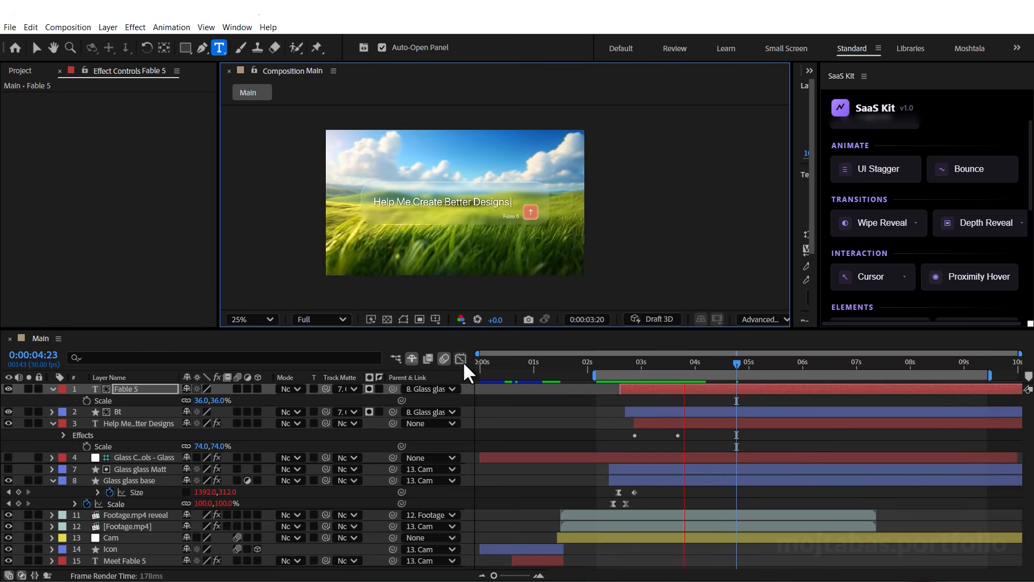
key(space)
Add the SaaS Kit Cursor 3 interaction at 0:00:04:02 with no layer selected
drag(692, 365, 700, 372)
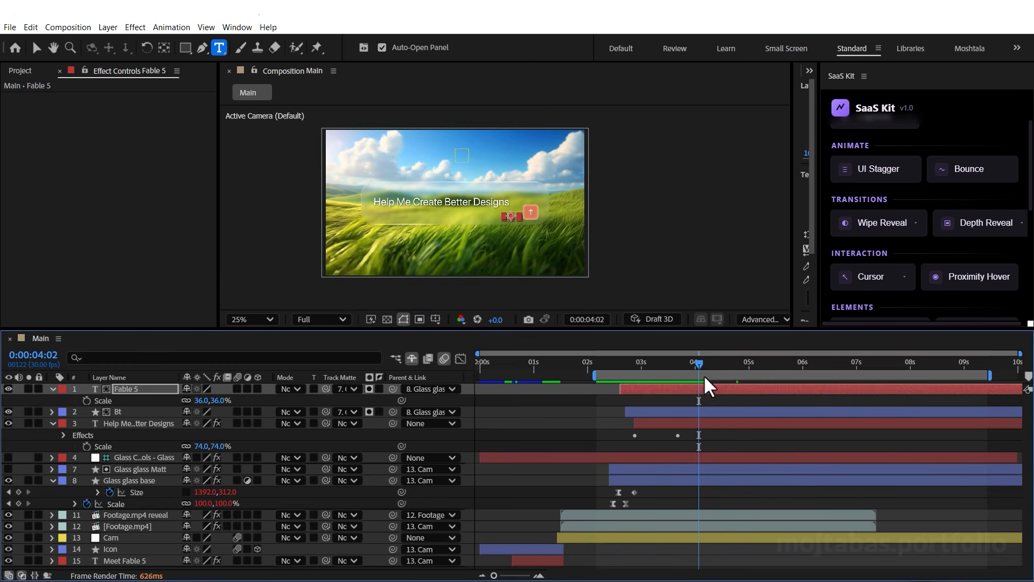
click(708, 397)
scroll(952, 204, up, 3)
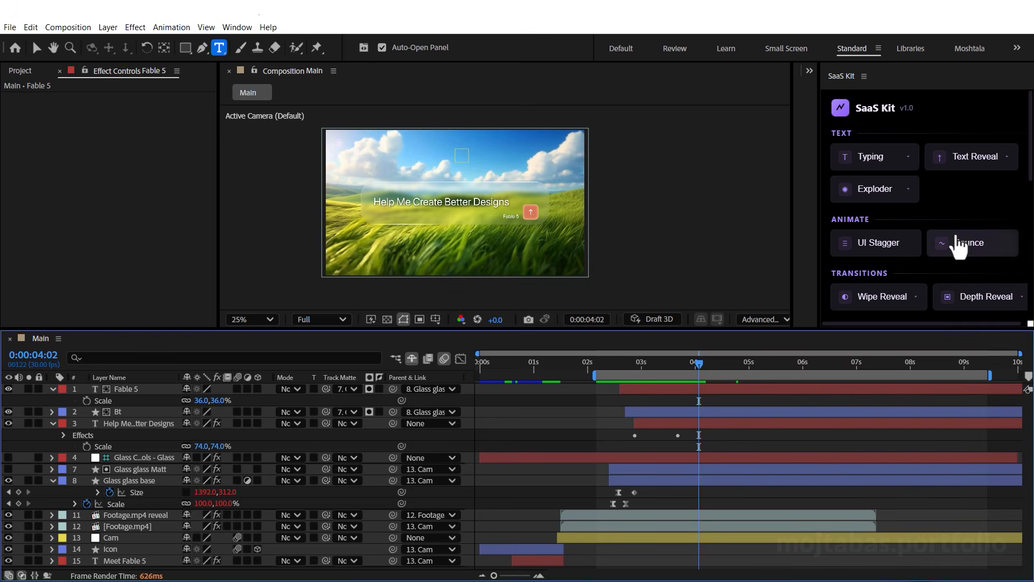
scroll(894, 242, down, 3)
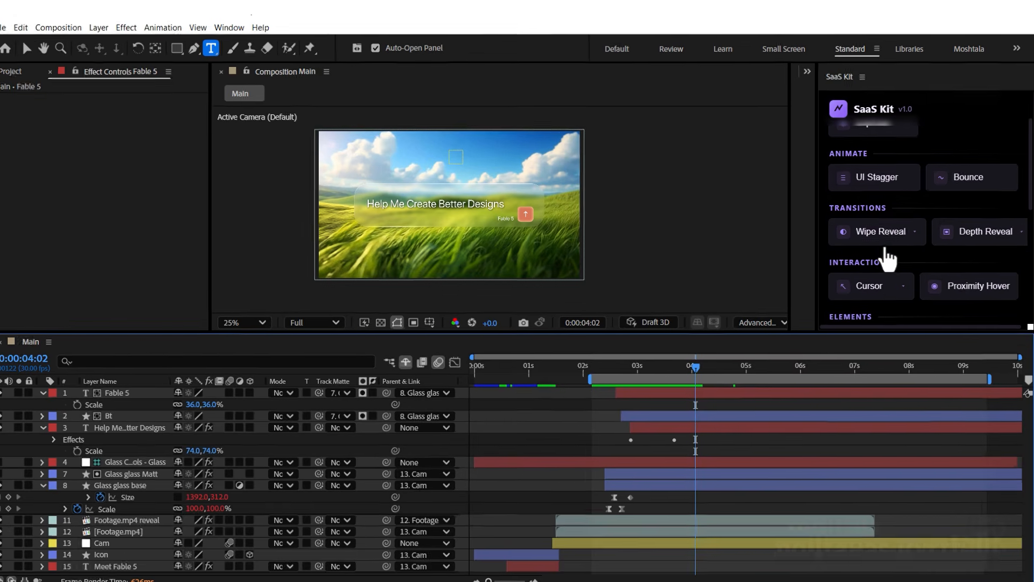
scroll(886, 257, down, 2)
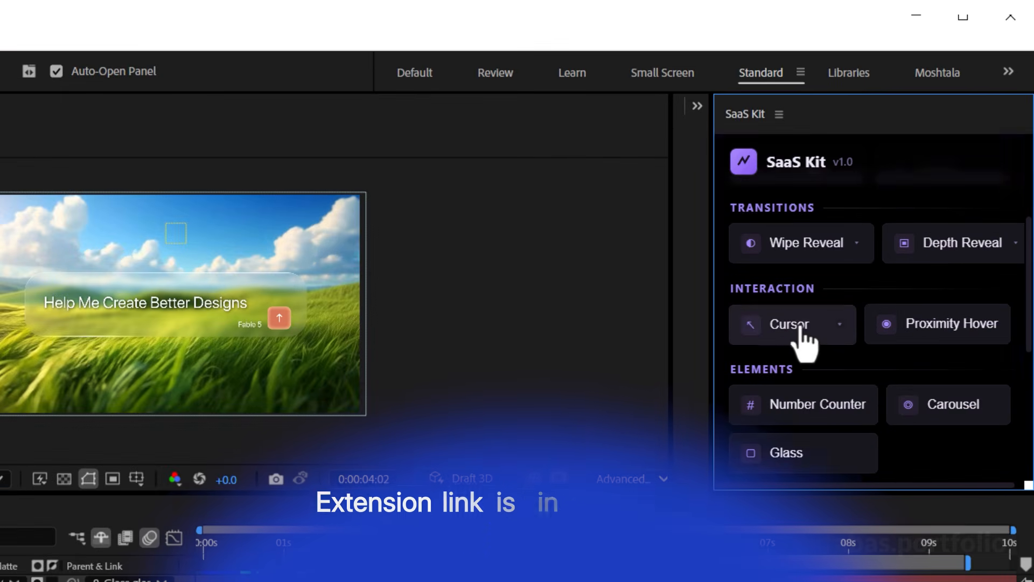
click(879, 229)
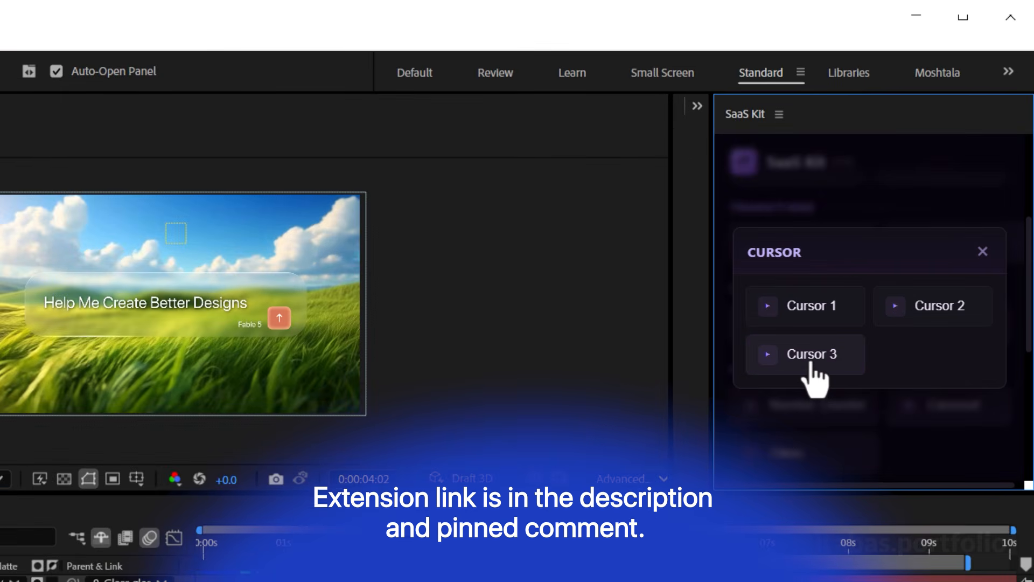
click(809, 362)
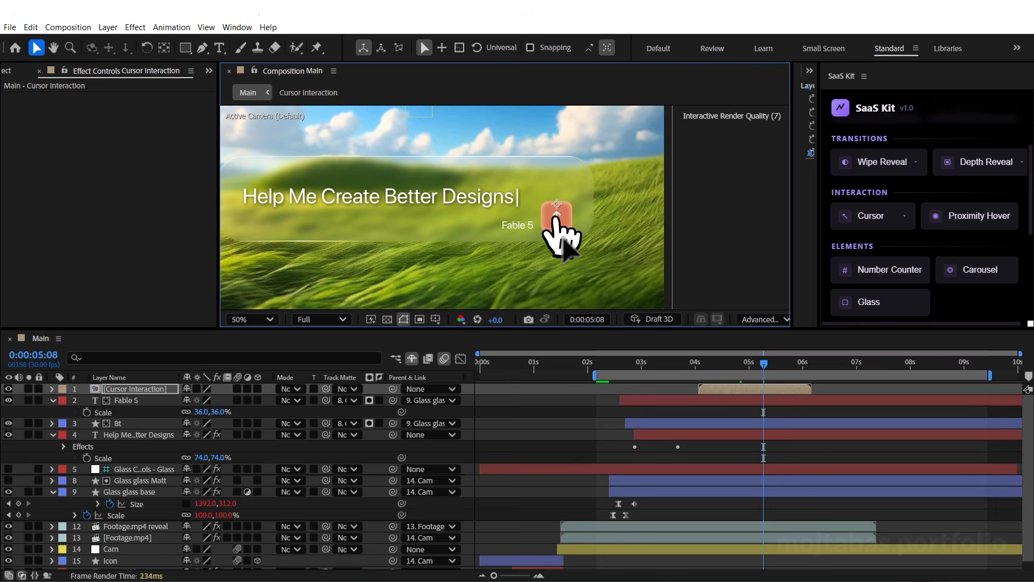
Scale the Cursor Interaction layer to 86%
key(s)
drag(208, 399, 199, 400)
scroll(608, 221, down, 2)
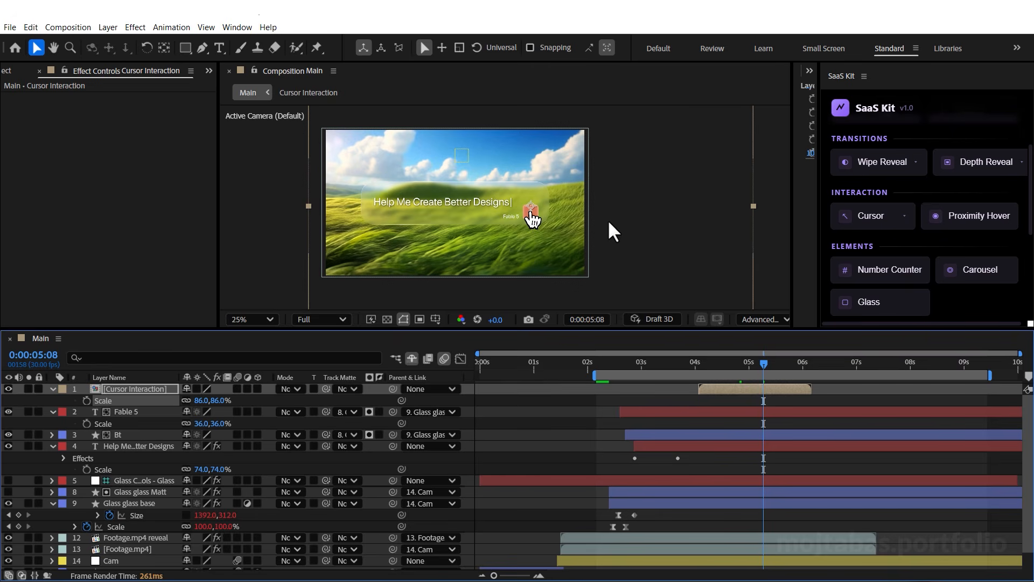
Start the work area at about 3.5 seconds, set the preview resolution to Third and play back the cursor animation
drag(607, 378, 679, 384)
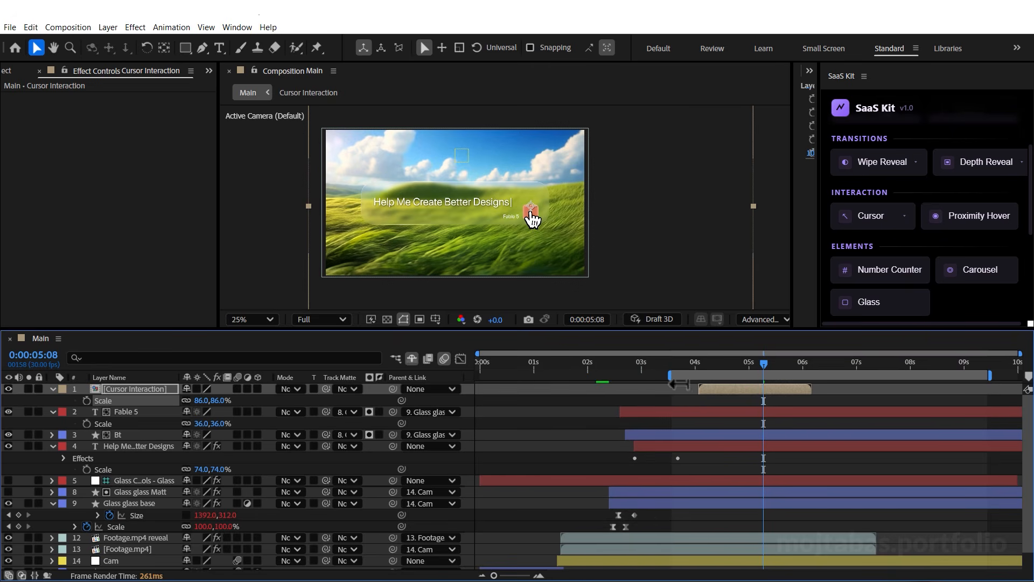
click(321, 320)
click(323, 406)
key(space)
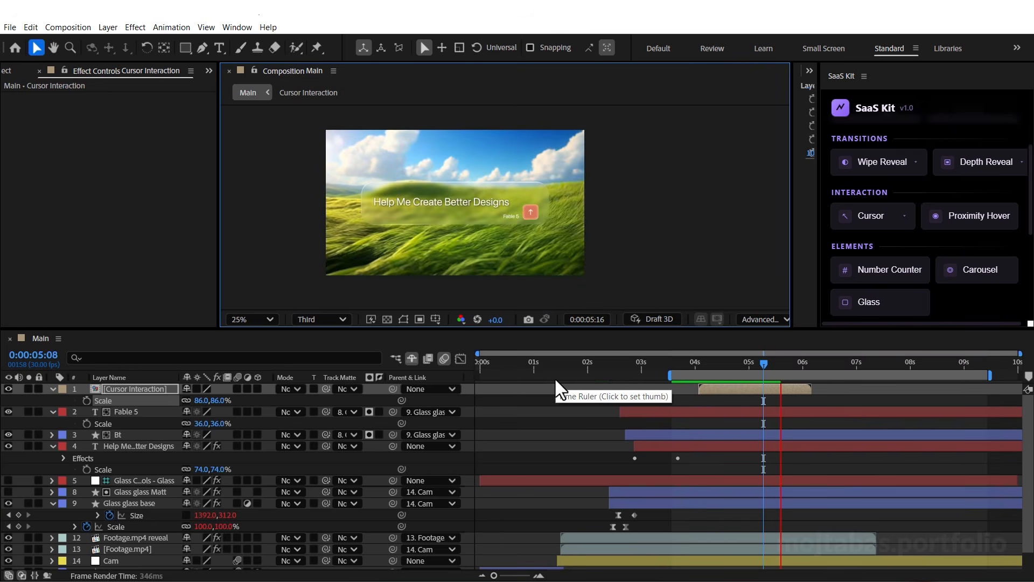
key(space)
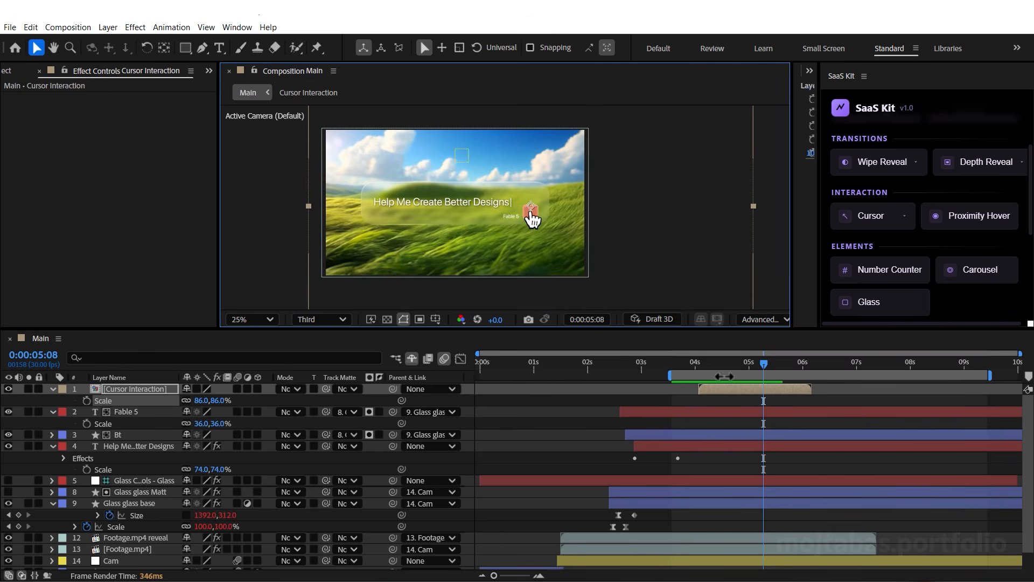
Nudge the Cursor Interaction layer slightly to the right over the arrow button and preview the click
click(729, 387)
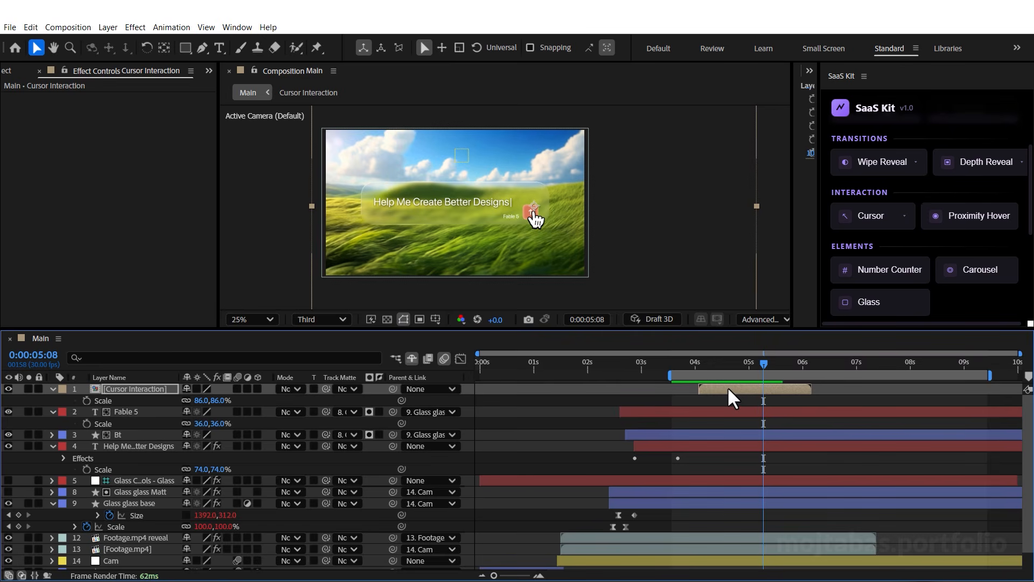
key(space)
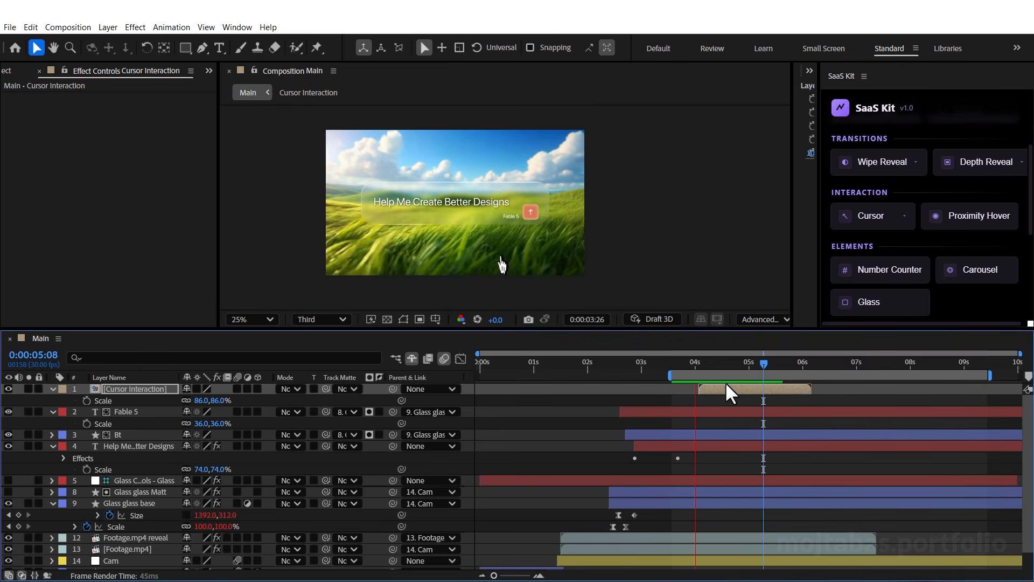
key(space)
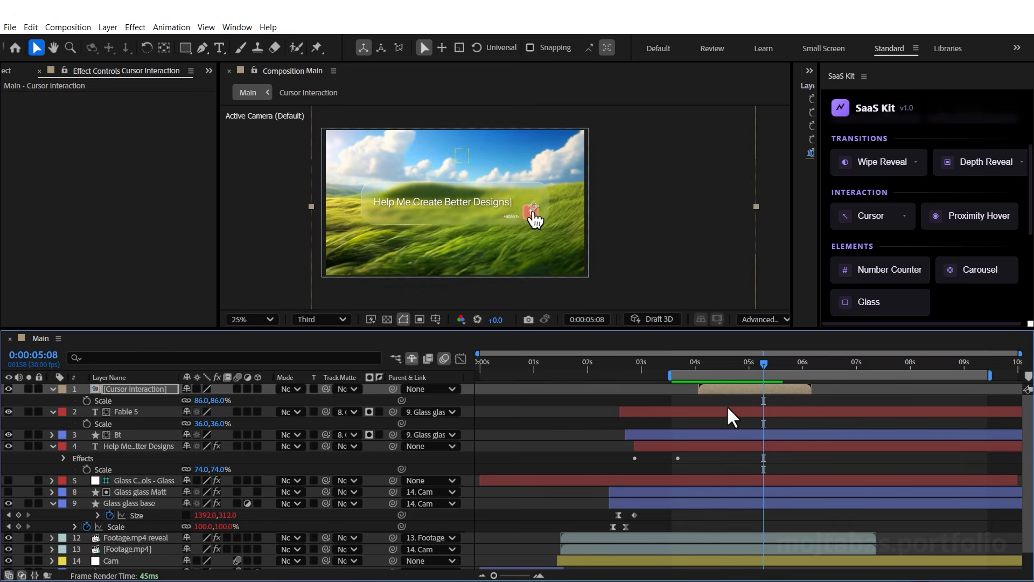
Move the playhead to 0:00:03:14 and collapse the expanded properties of all layers
click(593, 412)
drag(586, 362, 667, 368)
click(53, 389)
click(53, 400)
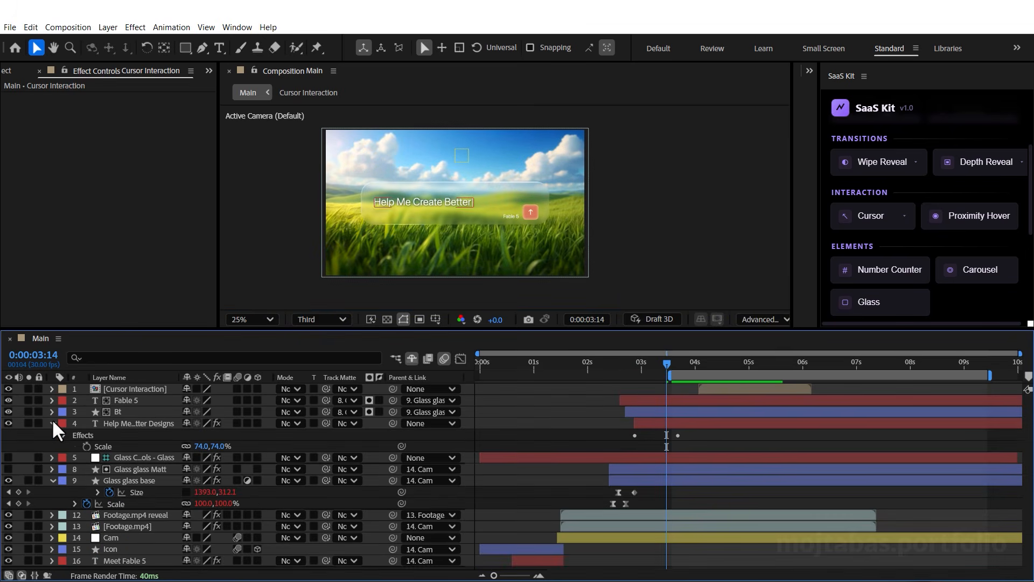
click(53, 423)
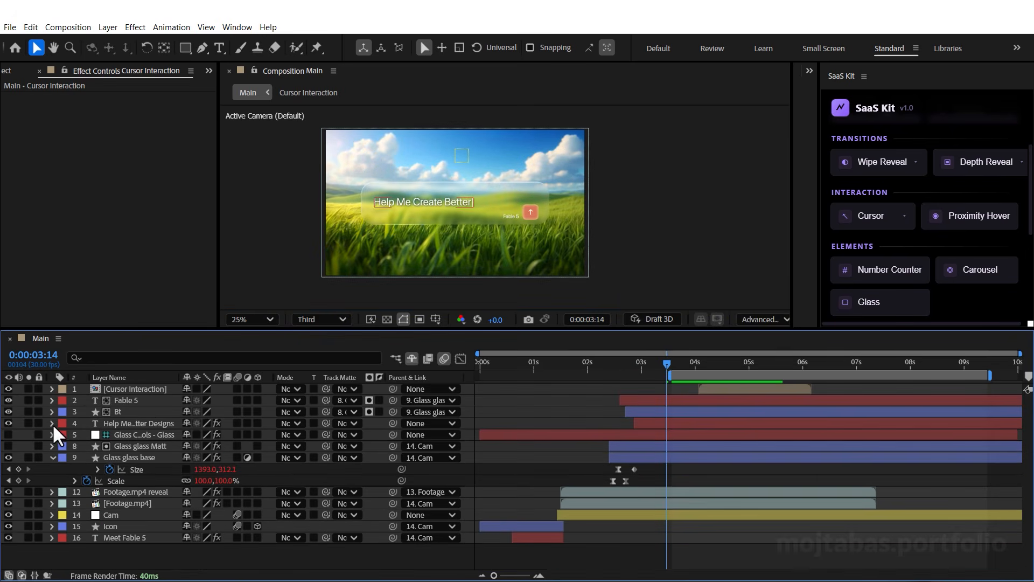
click(52, 458)
Create a null object and rename it Cam2
click(107, 27)
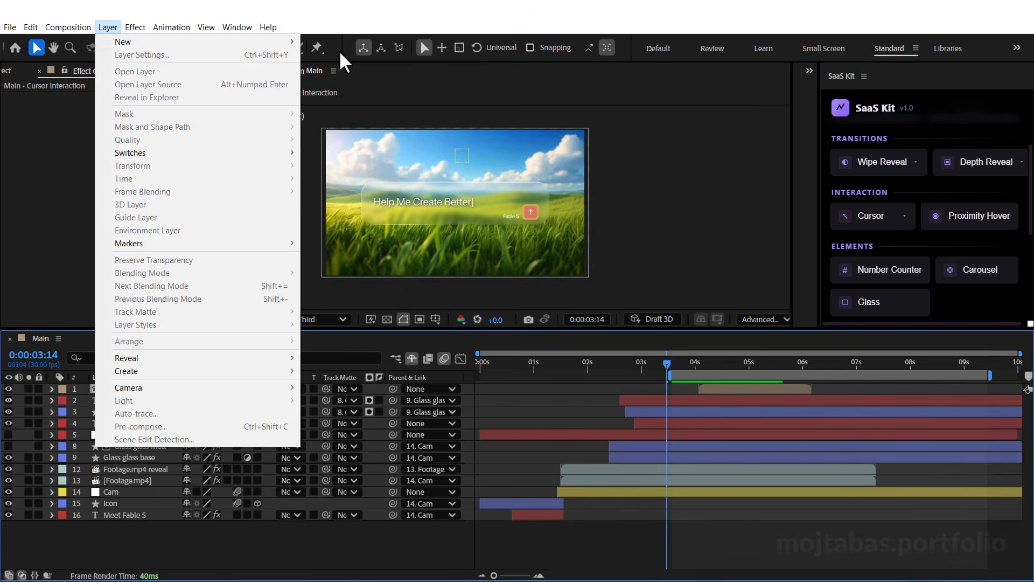
mouse_move(156, 42)
click(351, 94)
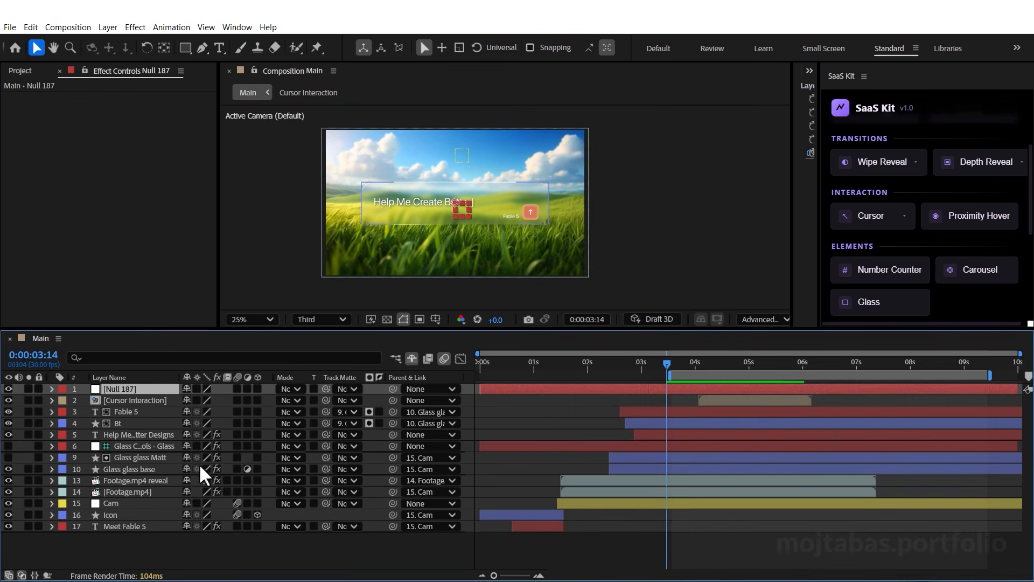
click(112, 388)
text(Cam2)
key(Return)
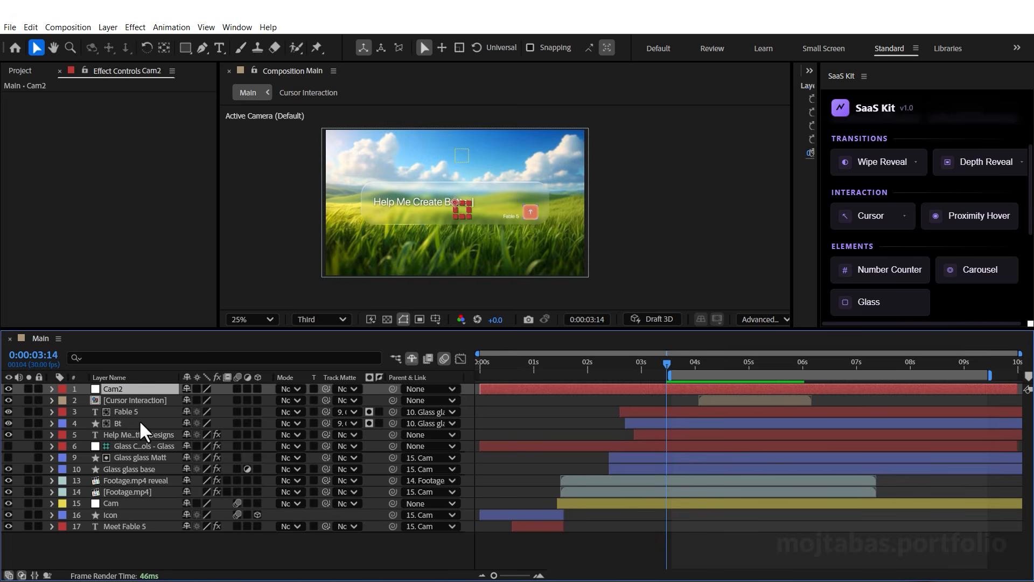
Trim the start of Cam2 to 0:00:03:14 and set its label color to Yellow
key(alt+bracketleft)
click(62, 388)
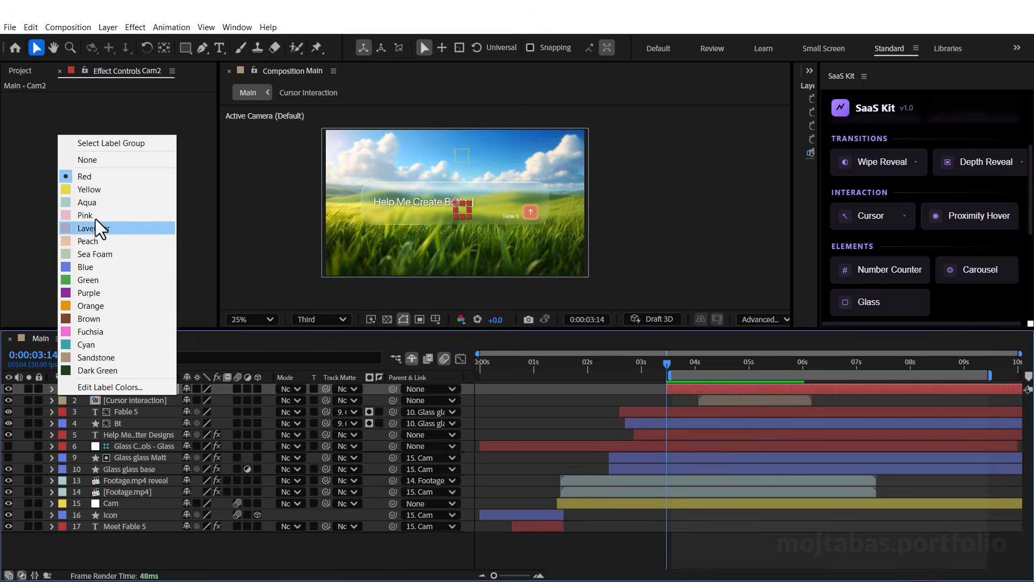
click(102, 189)
Parent the Cursor Interaction, Help Me Create Better Designs, Glass Controls and Cam layers to Cam2
click(140, 399)
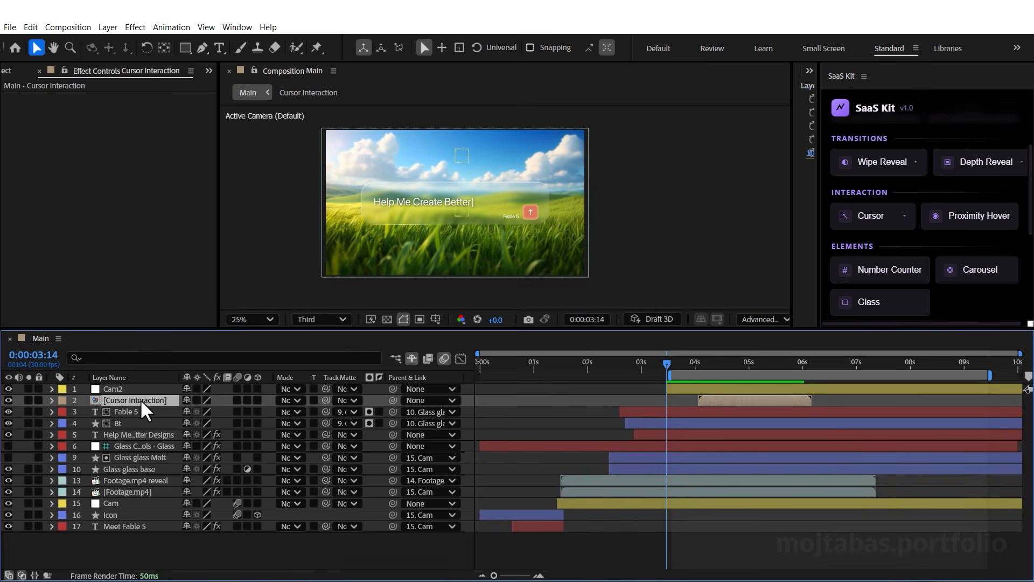
drag(393, 399, 124, 389)
click(128, 412)
click(127, 434)
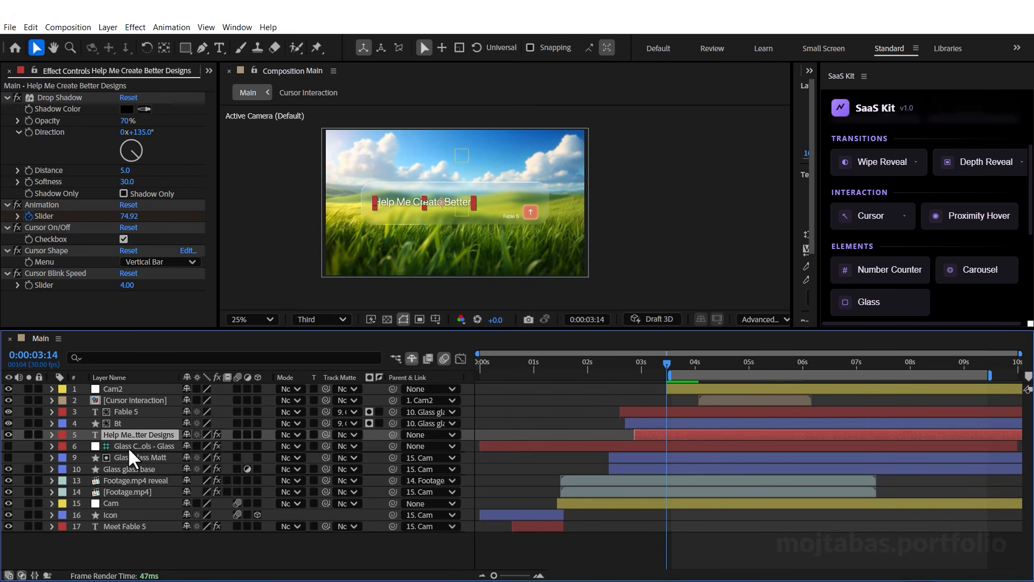
shift+click(128, 447)
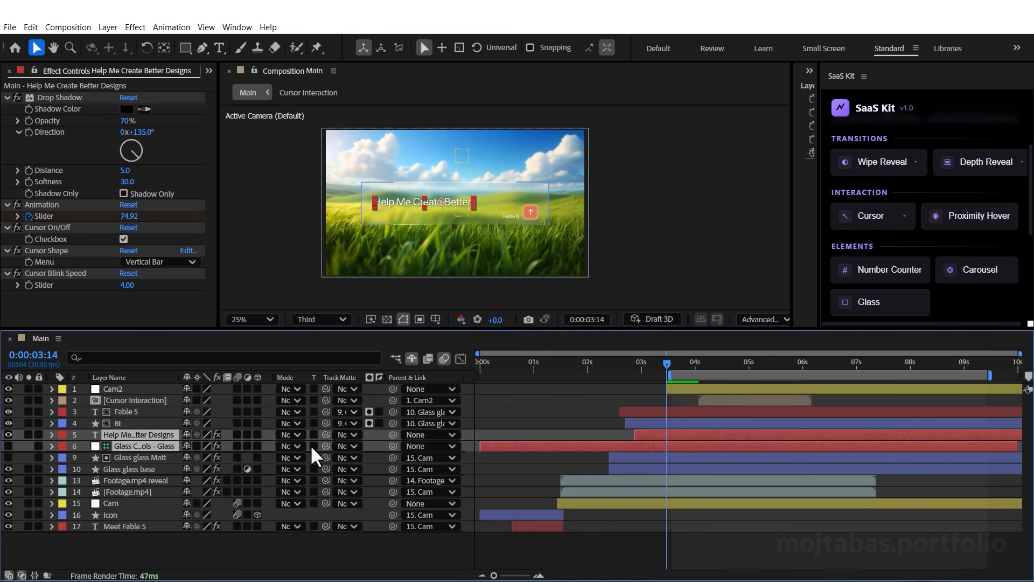
drag(393, 434, 119, 388)
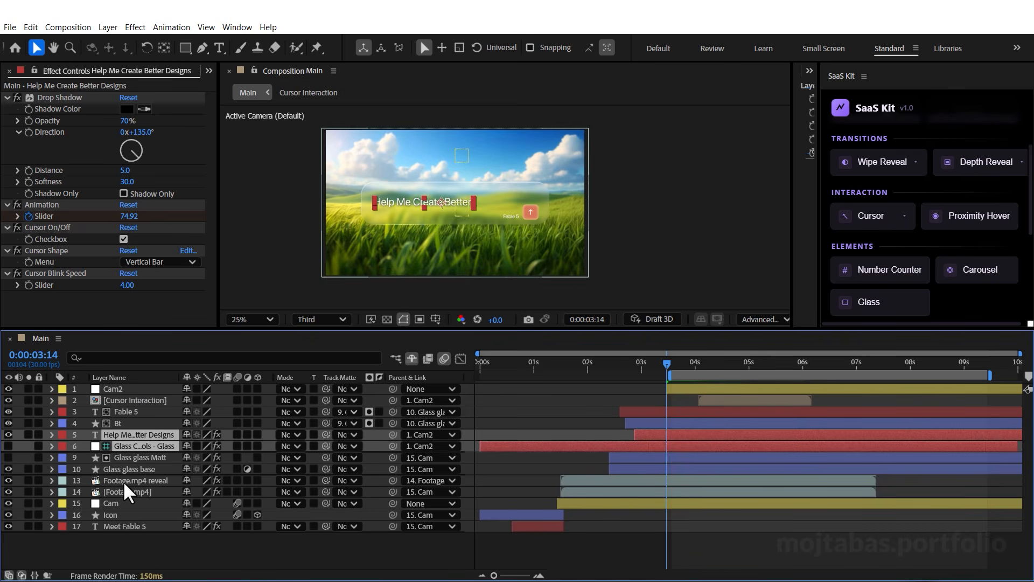
click(143, 502)
drag(393, 503, 117, 388)
Add a Position keyframe to Cam2 at 0:00:03:22
click(117, 388)
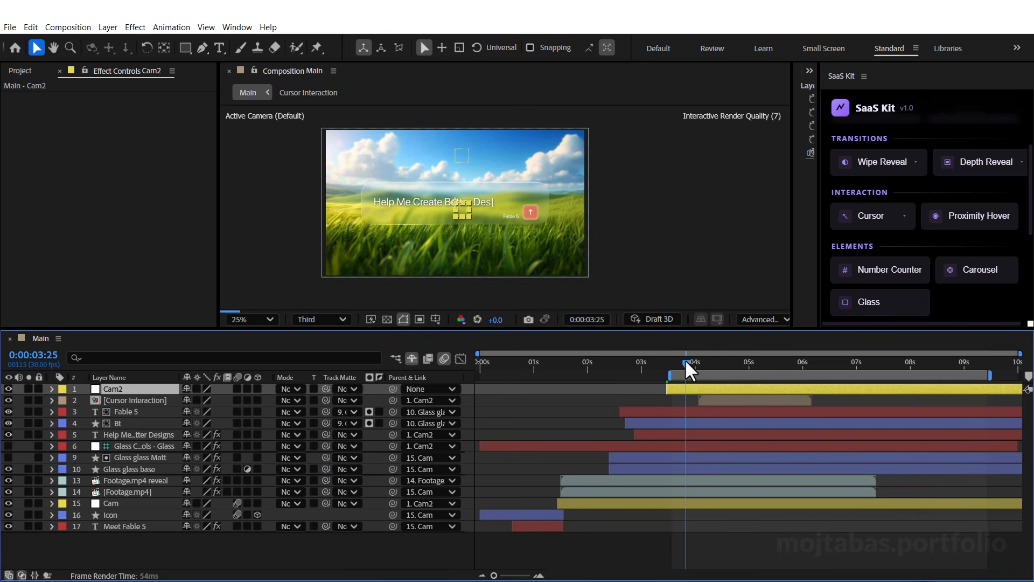
mouse_move(684, 360)
mouse_down()
mouse_move(636, 362)
mouse_move(680, 366)
mouse_up()
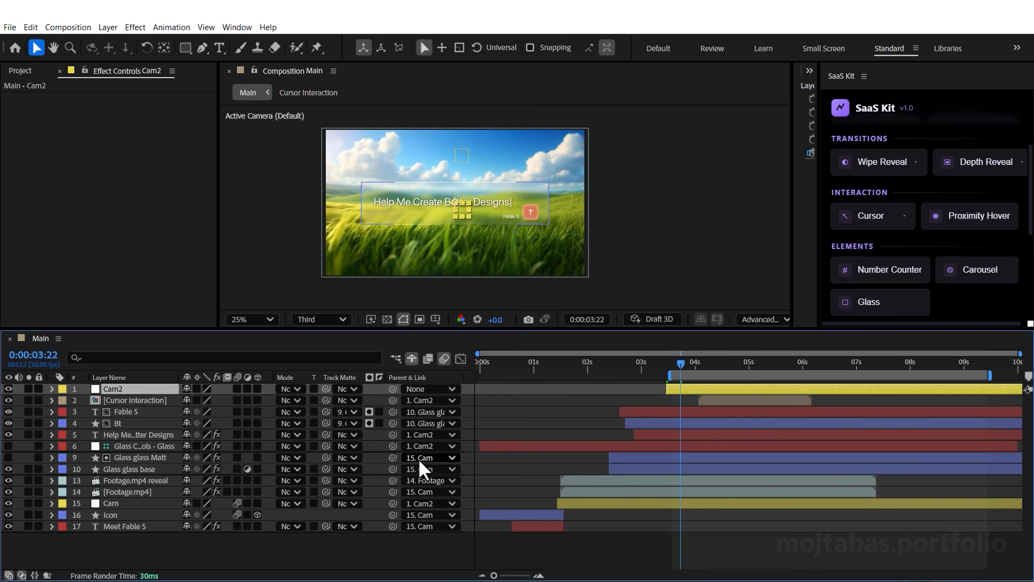
key(p)
click(86, 400)
At 0:00:04:07, shift Cam2 horizontally to Position 360, 540
drag(684, 362, 708, 365)
key(shift+Left)
key(shift+Left)
key(shift+Left)
key(shift+Left)
key(shift+Left)
key(shift+Left)
key(shift+Left)
key(shift+Left)
key(shift+Left)
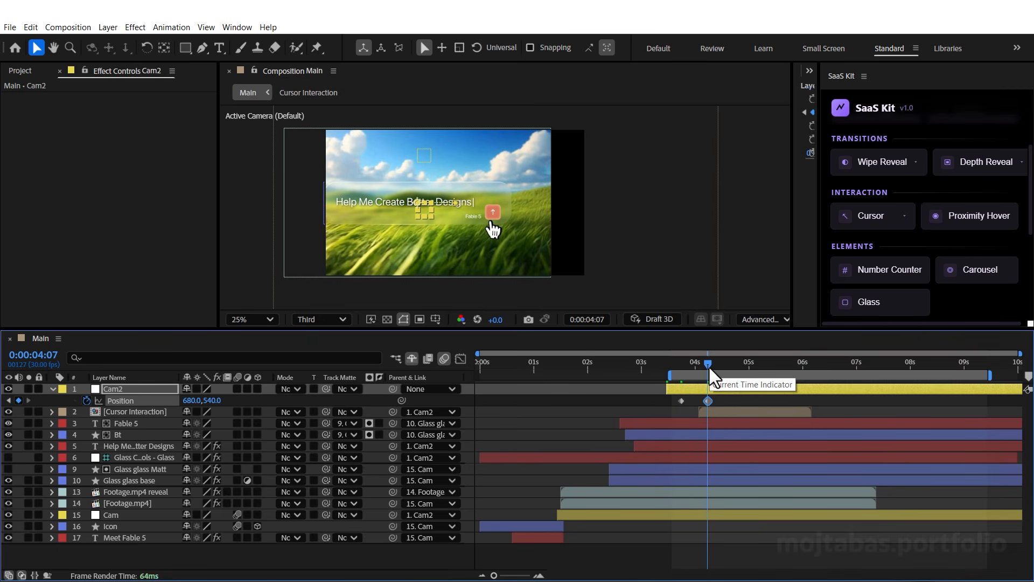
key(shift+Left)
key(shift+Left)
key(shift+Left)
key(shift+Left)
key(shift+Left)
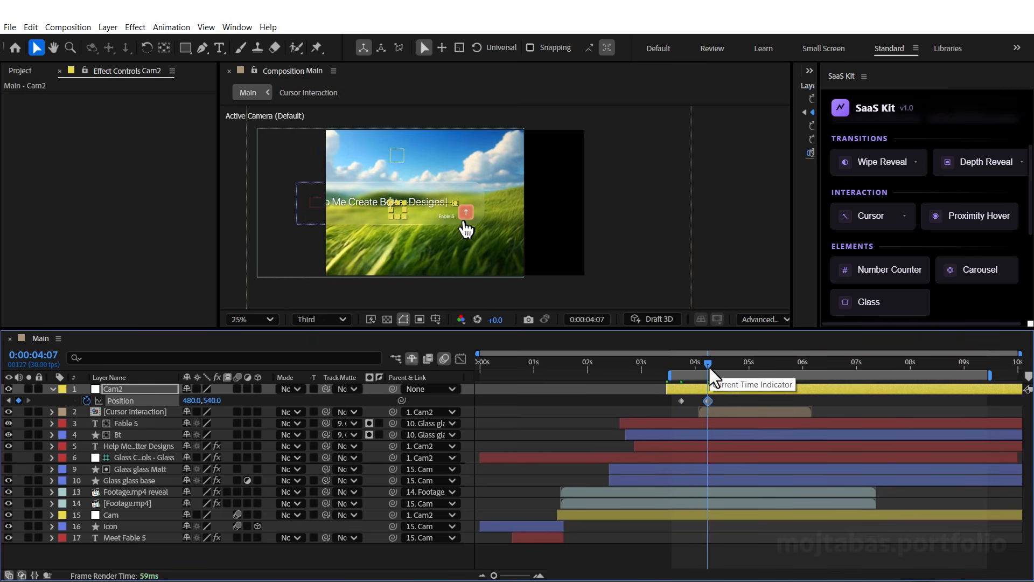
key(shift+Left)
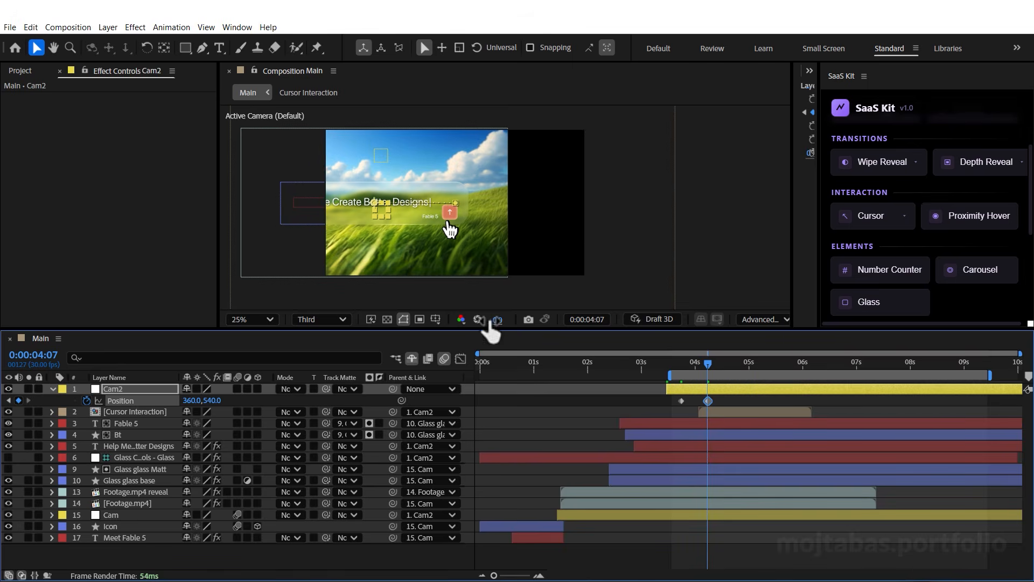
Display the title/action safe guides and nudge Cam2 to Position 400, 540 so the arrow button sits near the frame center
click(435, 319)
click(445, 335)
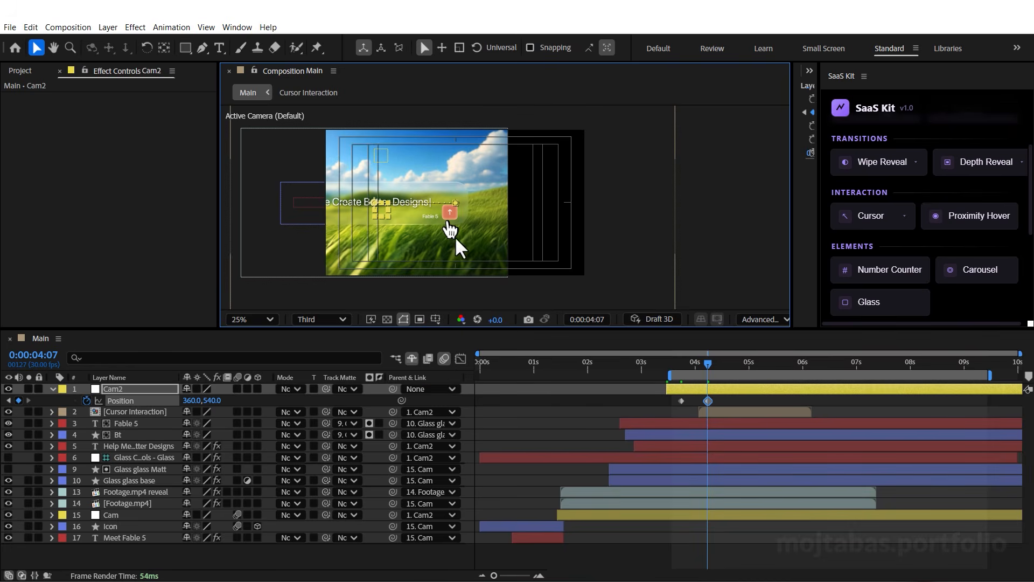
scroll(455, 235, up, 1)
key(shift+Right)
key(shift+Right)
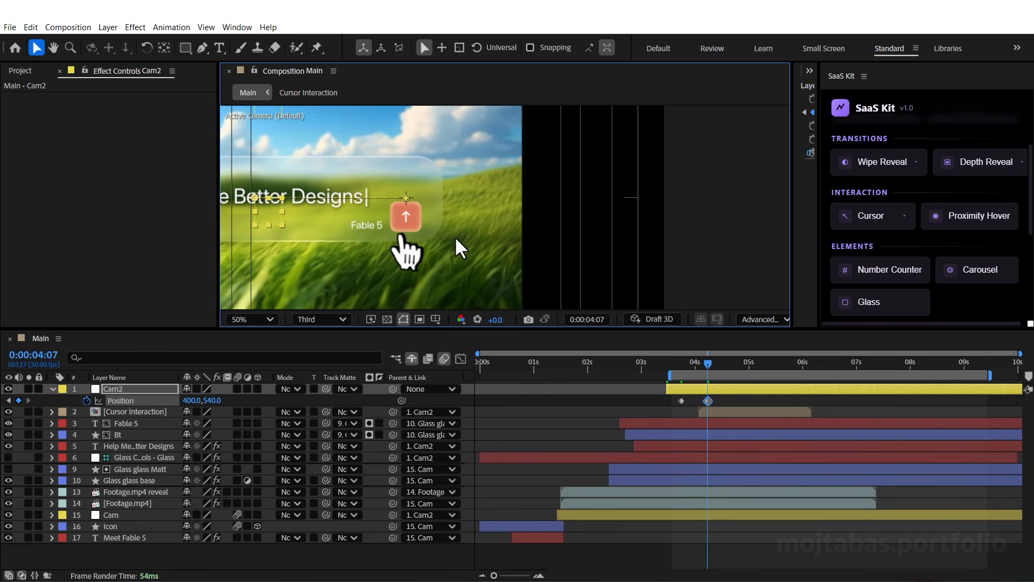
Apply Easy Ease to both Cam2 Position keyframes
click(681, 401)
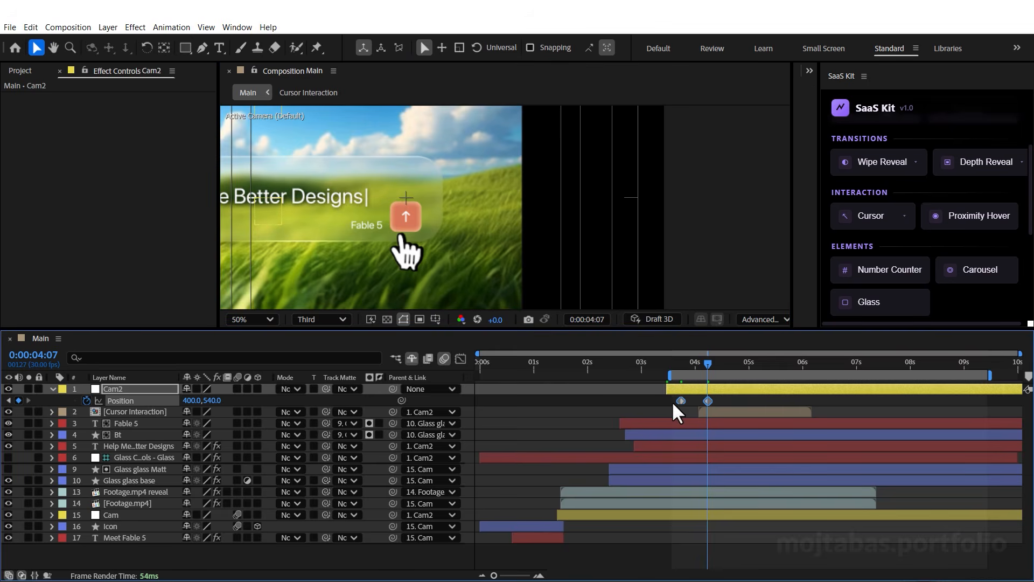
right_click(680, 401)
mouse_move(771, 396)
click(856, 432)
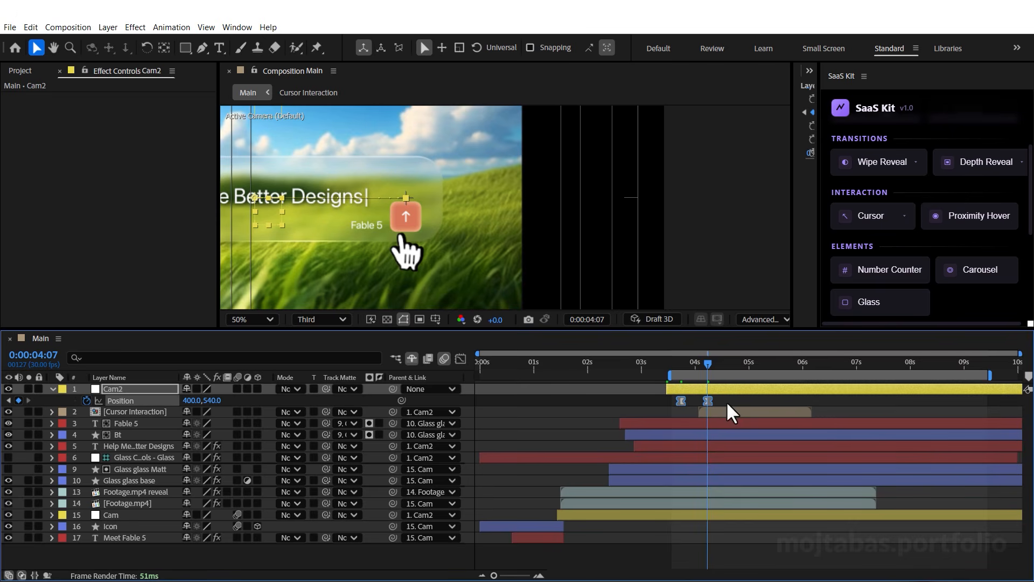
Reshape the Cam2 Position speed curve so it peaks early and slows down gradually, and preview the move
click(460, 357)
scroll(738, 542, up, 5)
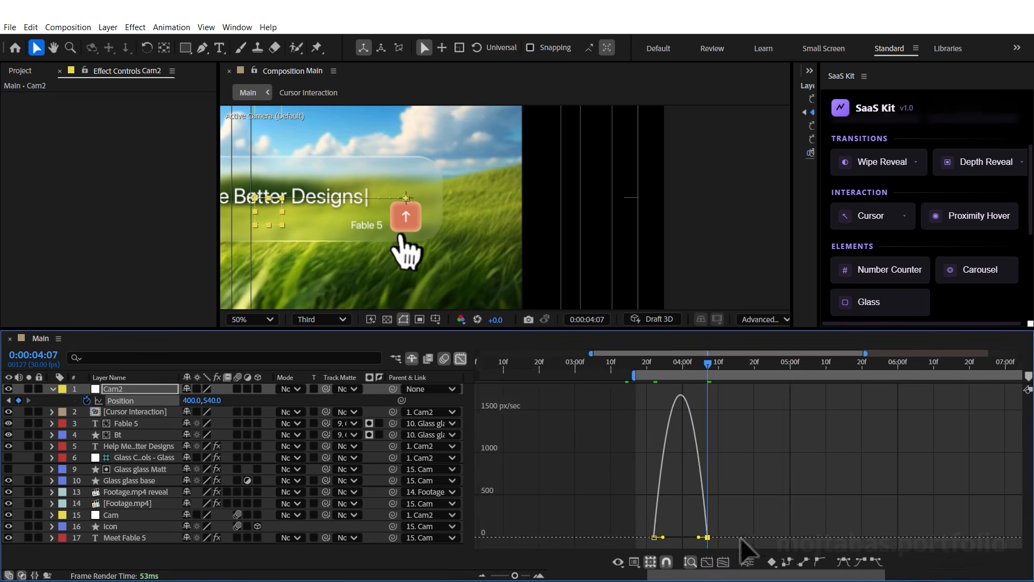
drag(689, 536, 635, 533)
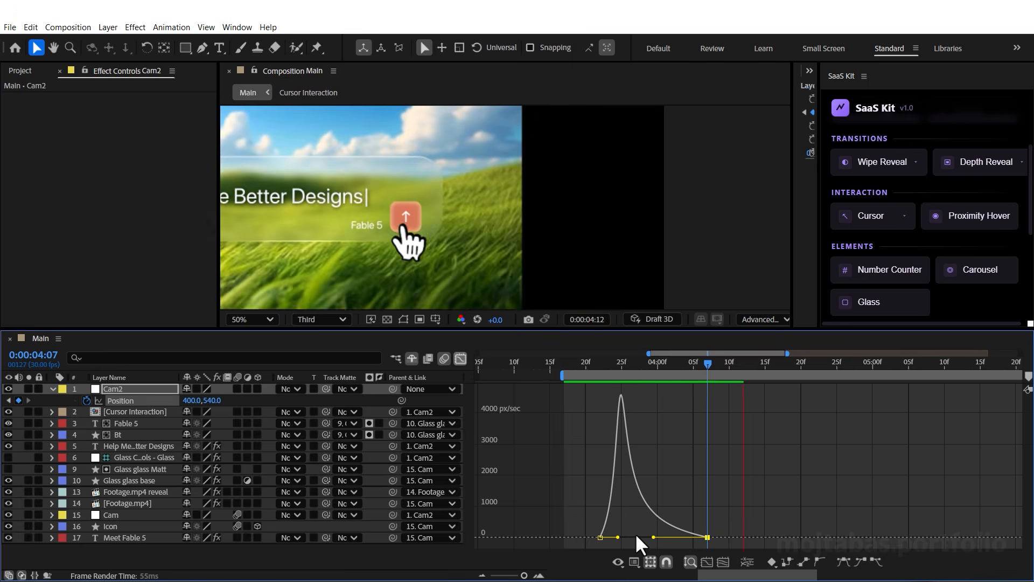
key(space)
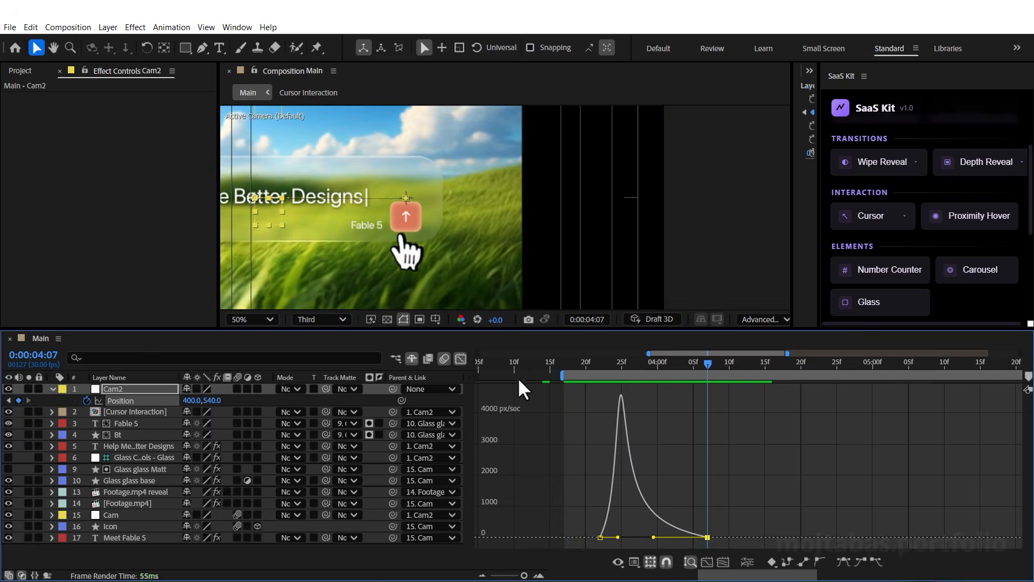
Shift the second Cam2 Position keyframe to 0:00:04:11 and preview the slower camera move
click(460, 357)
drag(706, 400, 736, 400)
key(space)
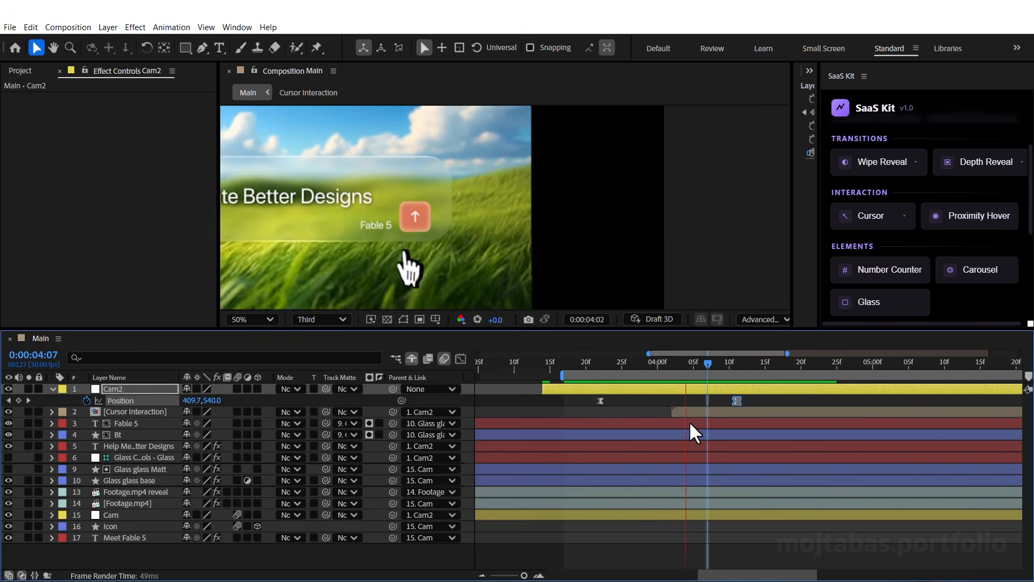
scroll(544, 216, down, 2)
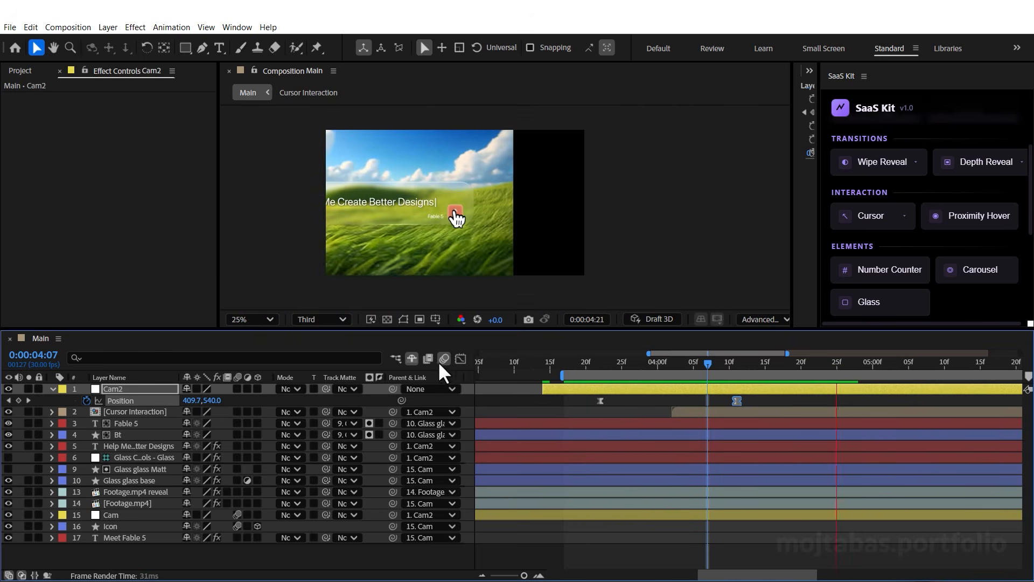
click(460, 357)
click(460, 357)
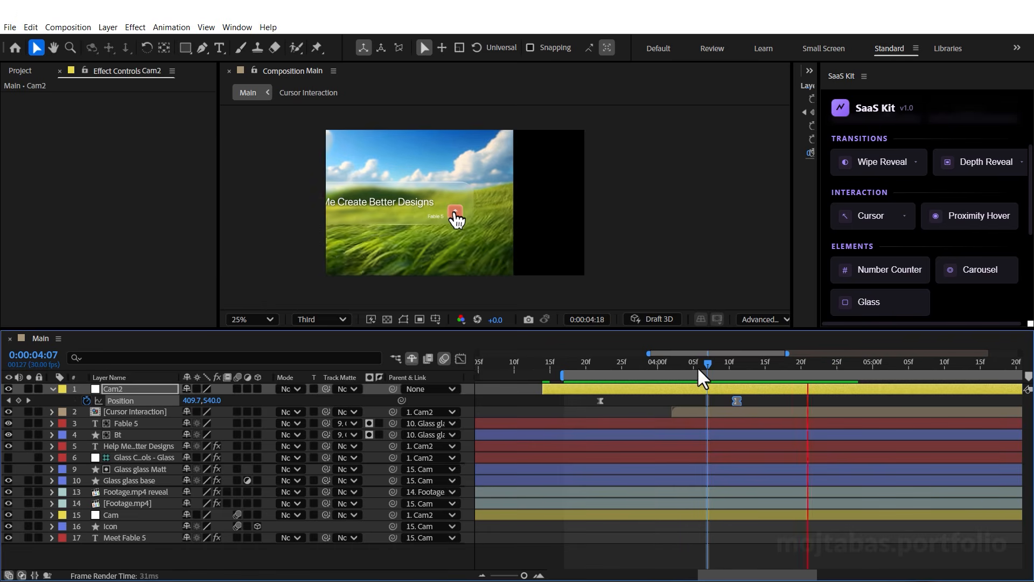
Create a null object with the playhead at 0:00:04:01 and rename it Cam3
drag(698, 368, 663, 371)
click(421, 286)
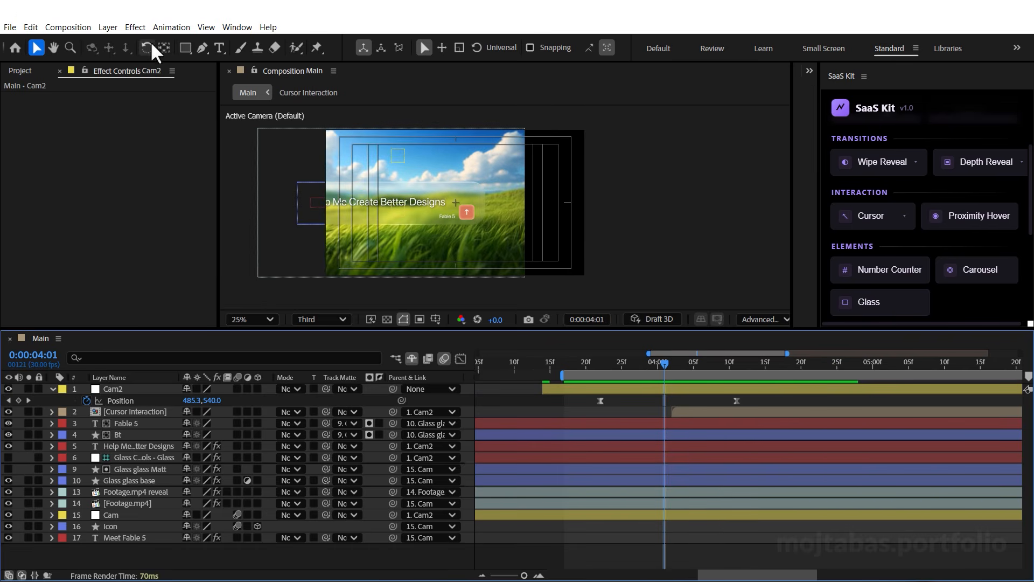
click(107, 27)
mouse_move(121, 39)
click(347, 94)
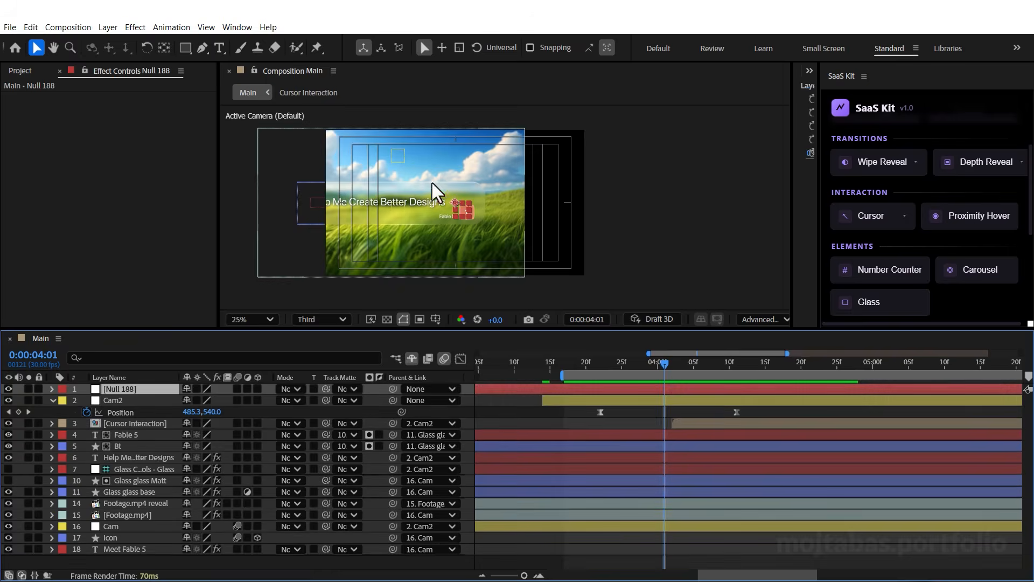
scroll(419, 218, up, 2)
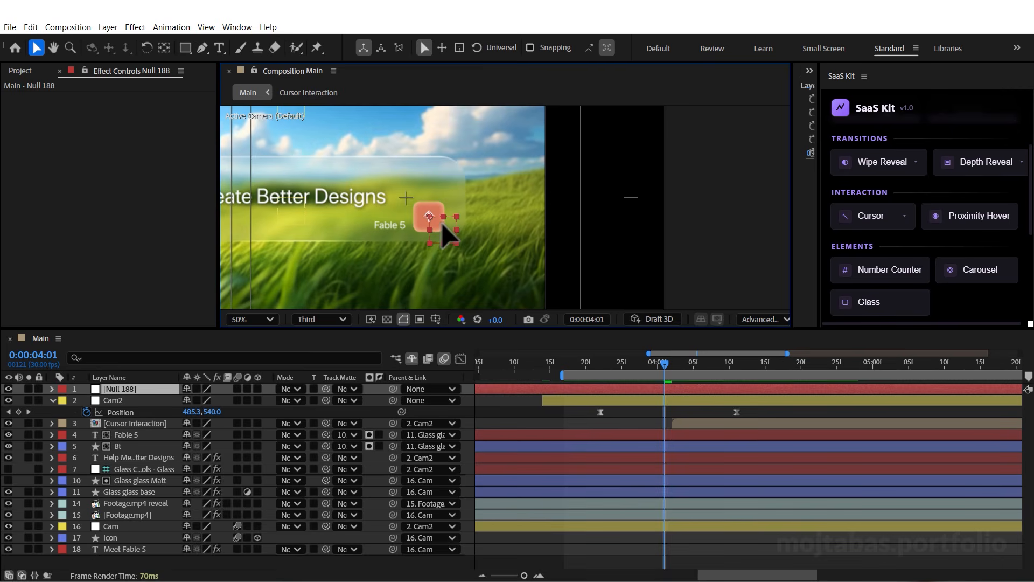
click(110, 389)
key(Return)
text(Cam3)
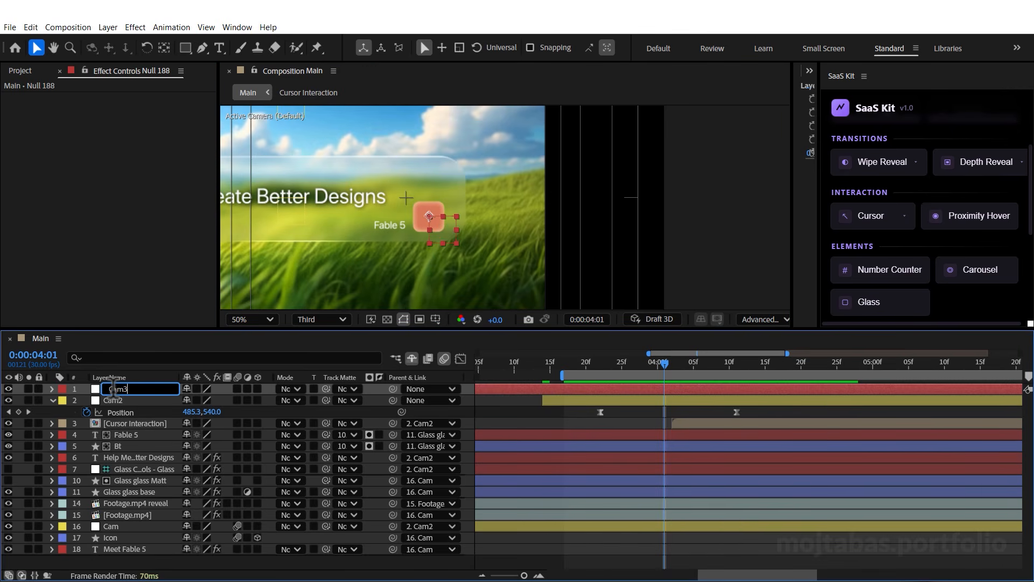
key(Return)
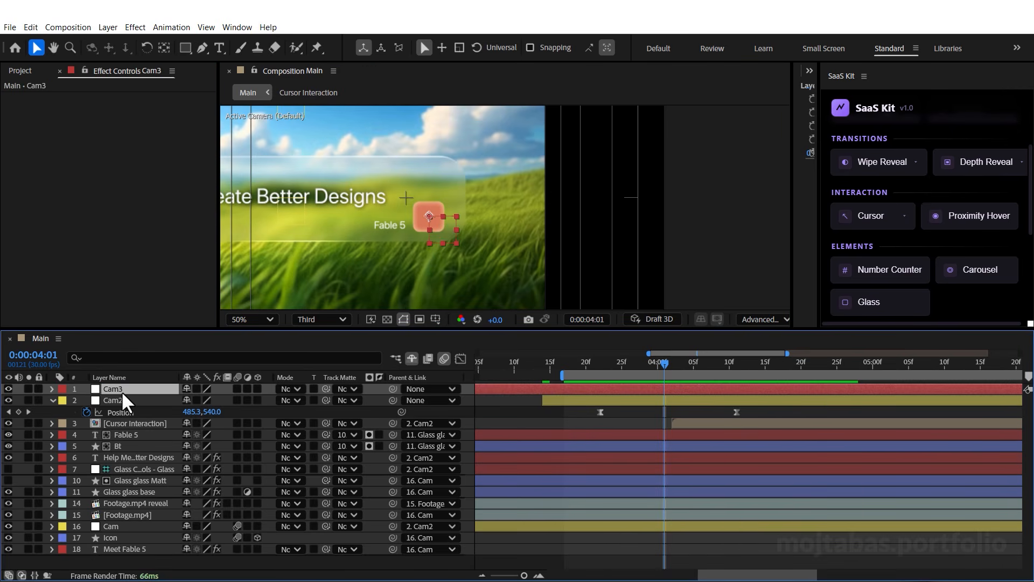
Trim the start of Cam3 to 0:00:03:27 and parent Cam2 to Cam3
key(alt+bracketleft)
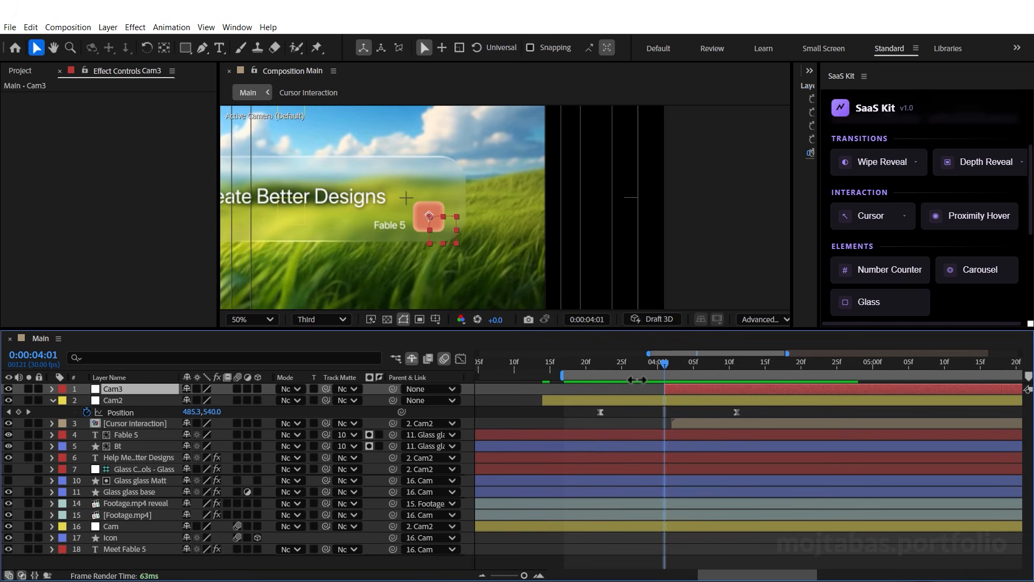
drag(636, 369, 637, 391)
click(162, 402)
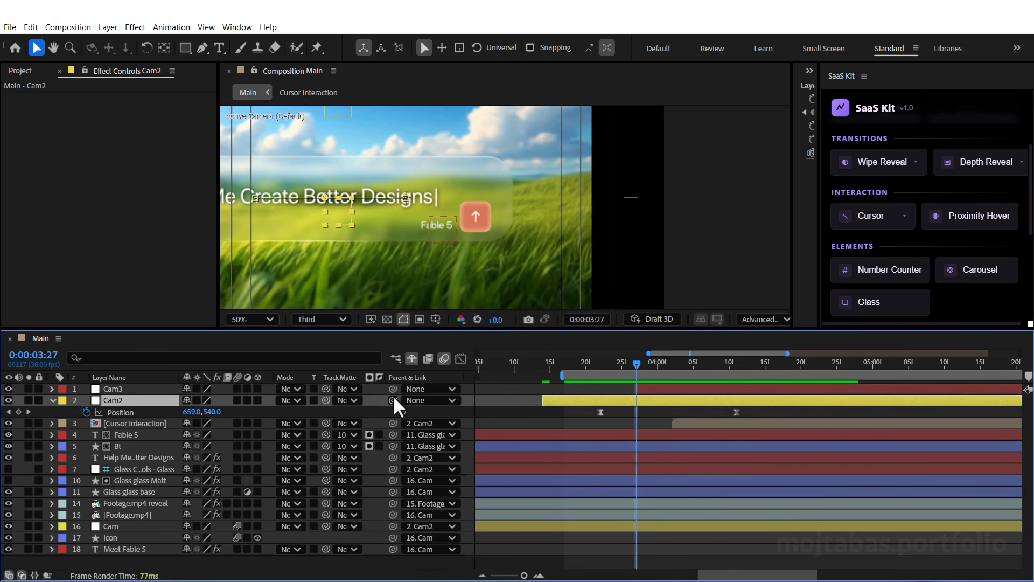
drag(211, 409, 138, 389)
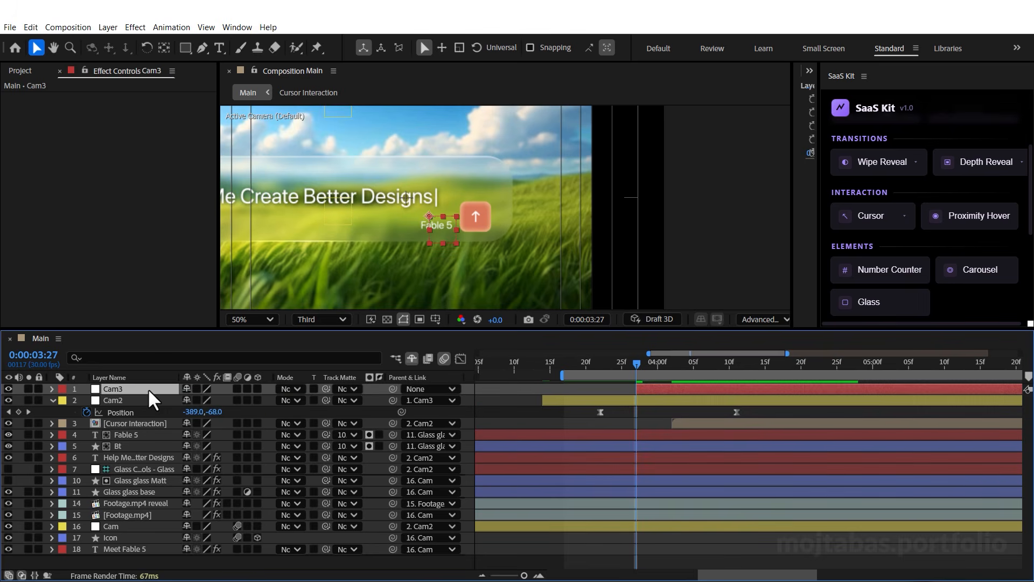
Keyframe Cam3's Scale at 100% on 0:00:04:00 and 184% one frame after it
drag(636, 372, 659, 372)
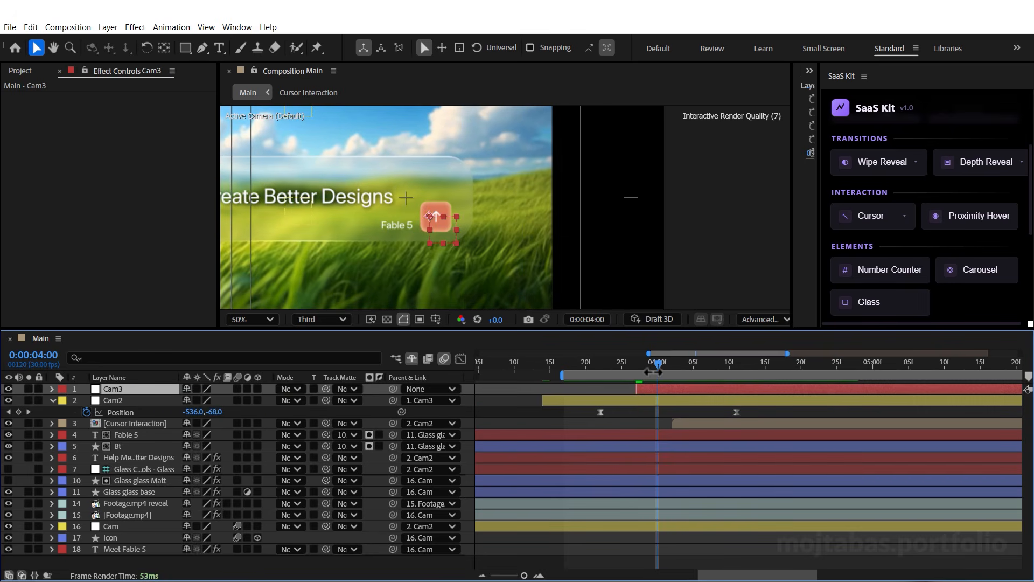
key(s)
click(87, 400)
key(Page_Down)
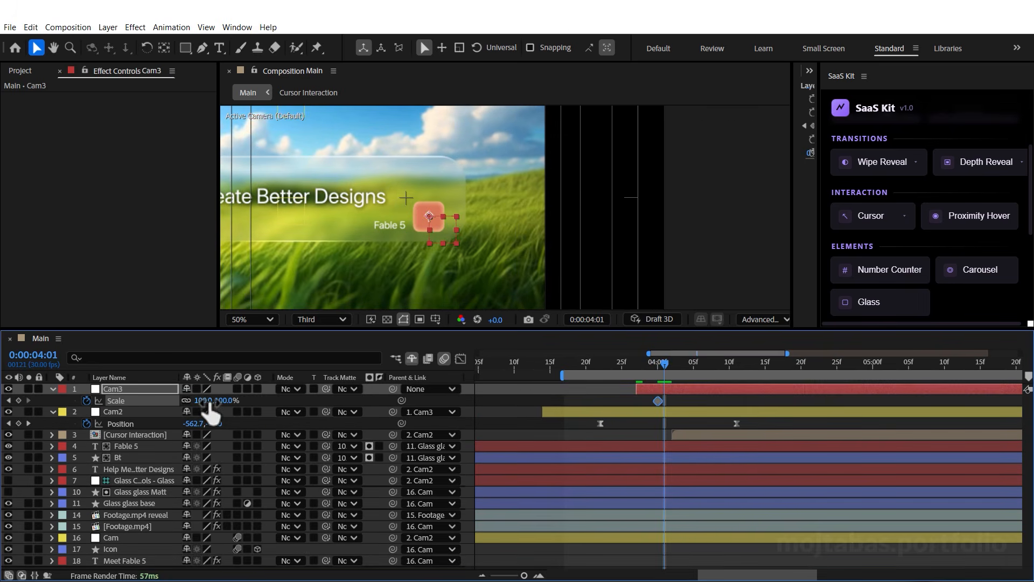
drag(208, 404, 262, 400)
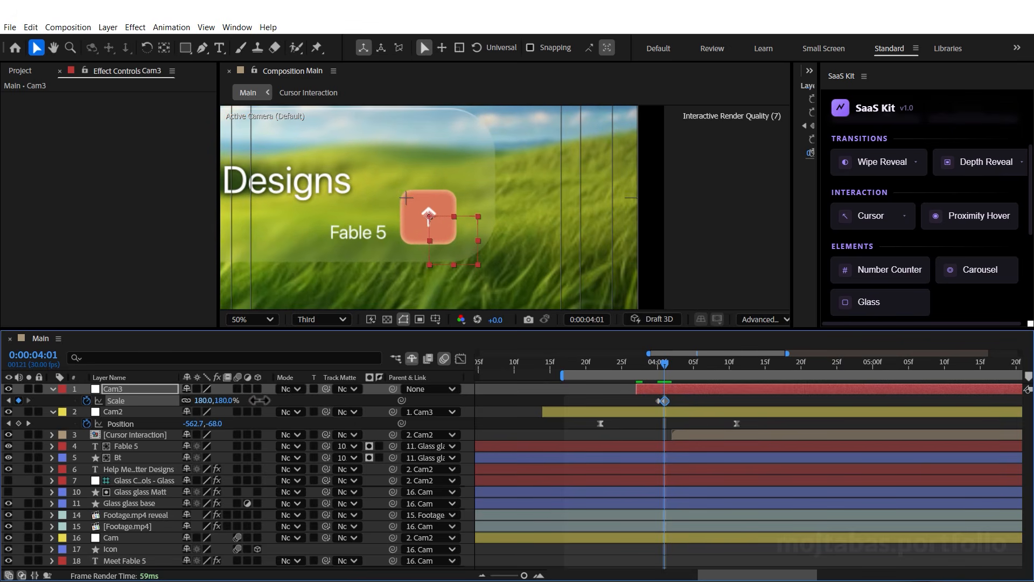
Step frame by frame from 0:00:04:01 to 0:00:04:10 to examine how the zoomed view frames the arrow button
scroll(488, 224, down, 2)
key(Page_Down)
key(Page_Down)
key(Page_Down)
key(Page_Down)
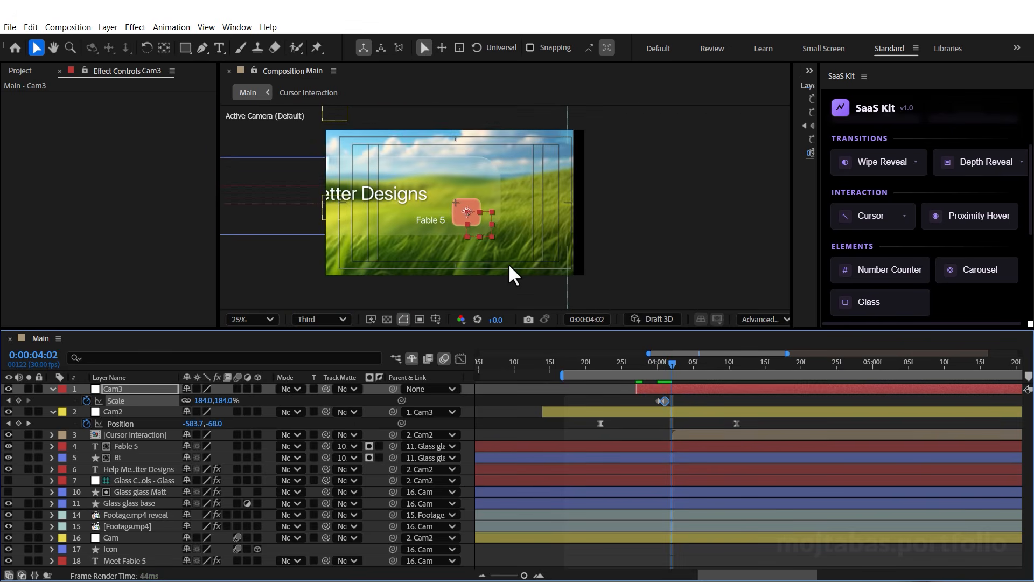
key(Page_Down)
key(Page_Down)
key(Page_Down)
key(Page_Down)
key(Page_Down)
key(Page_Down)
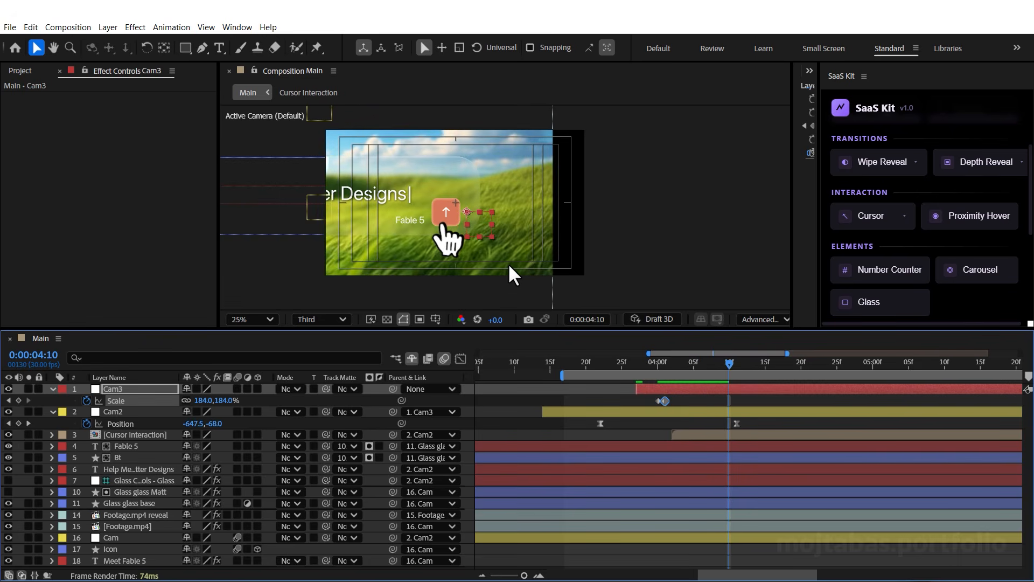
Adjust Cam2's Position keyframe at 0:00:04:11 to -626.3, -68 to align the arrow button horizontally with the frame center
click(738, 424)
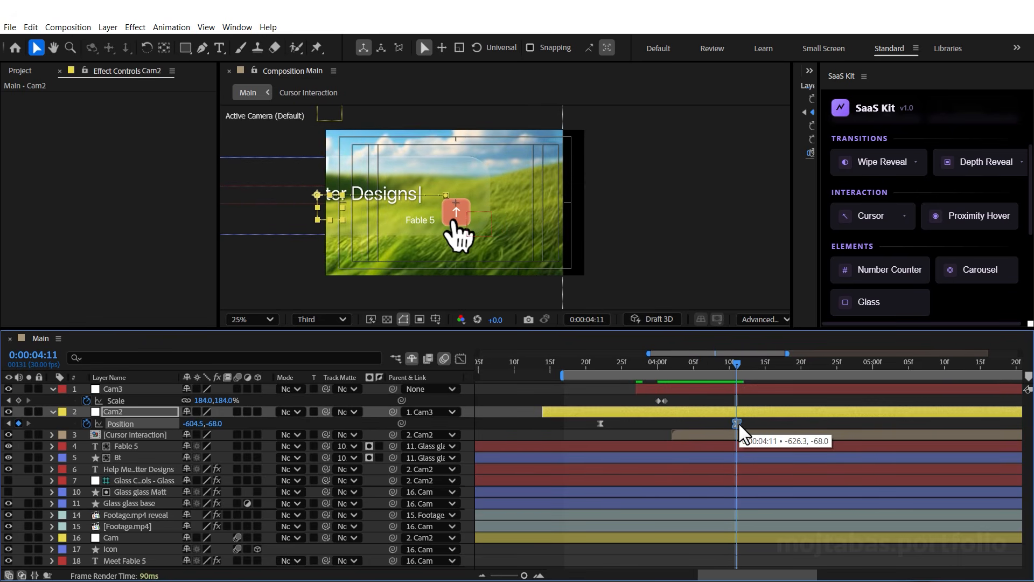
key(shift+Right)
key(shift+Right)
key(shift+Right)
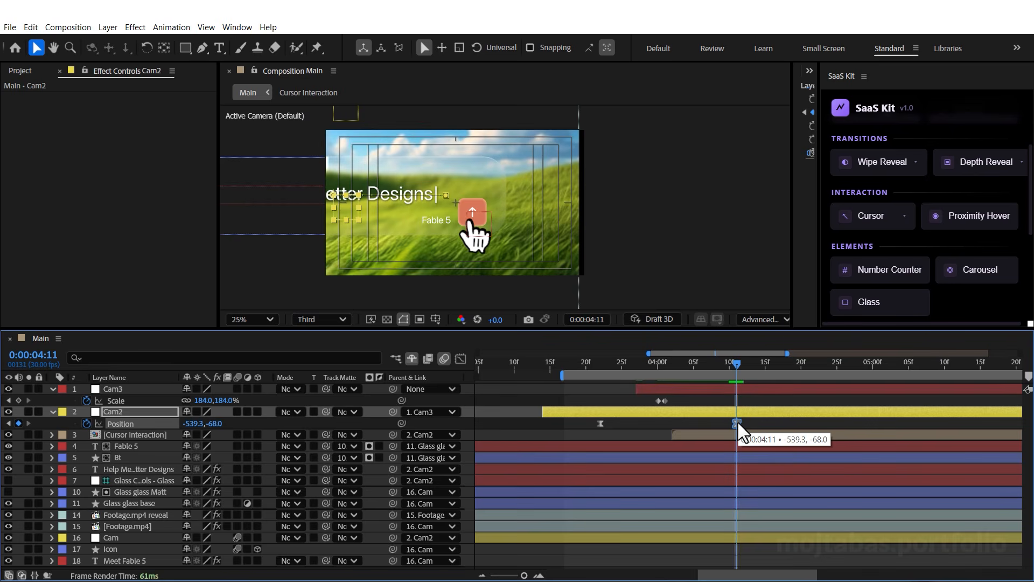
key(shift+Left)
key(shift+Left)
key(shift+Left)
key(shift+Left)
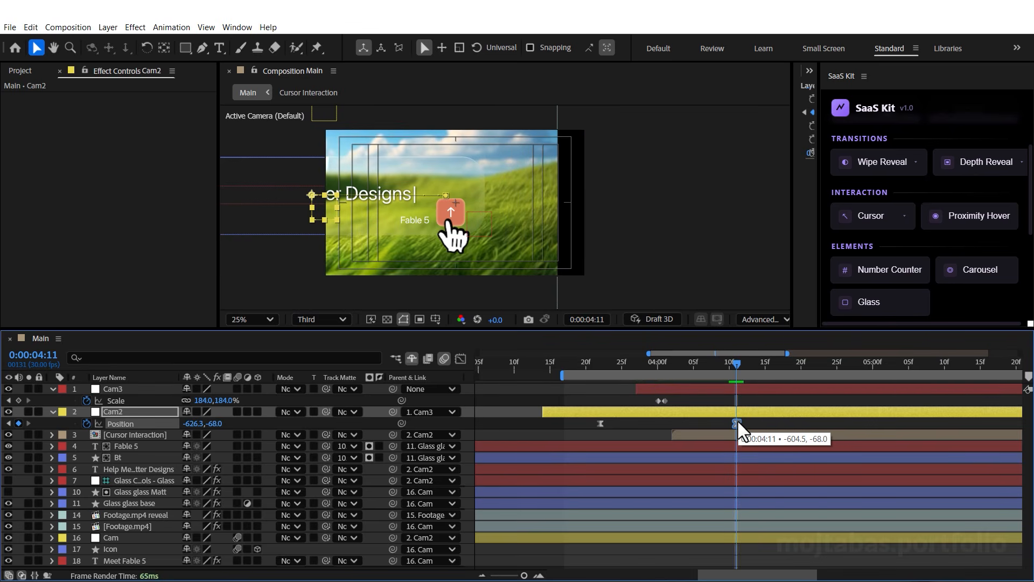
Adjust Cam2's Position keyframe at 0:00:04:11 to -604.5, -111.5 to align the arrow button with the frame center
key(shift+Up)
key(shift+Up)
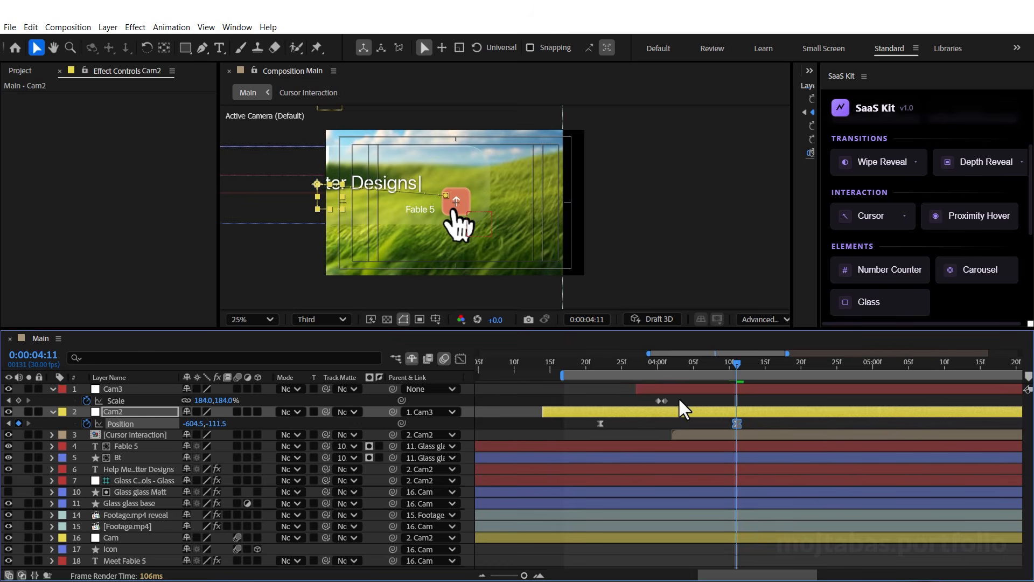
Convert Cam3's two Scale keyframes to hold keyframes and preview the zoom
drag(677, 396, 655, 404)
right_click(658, 396)
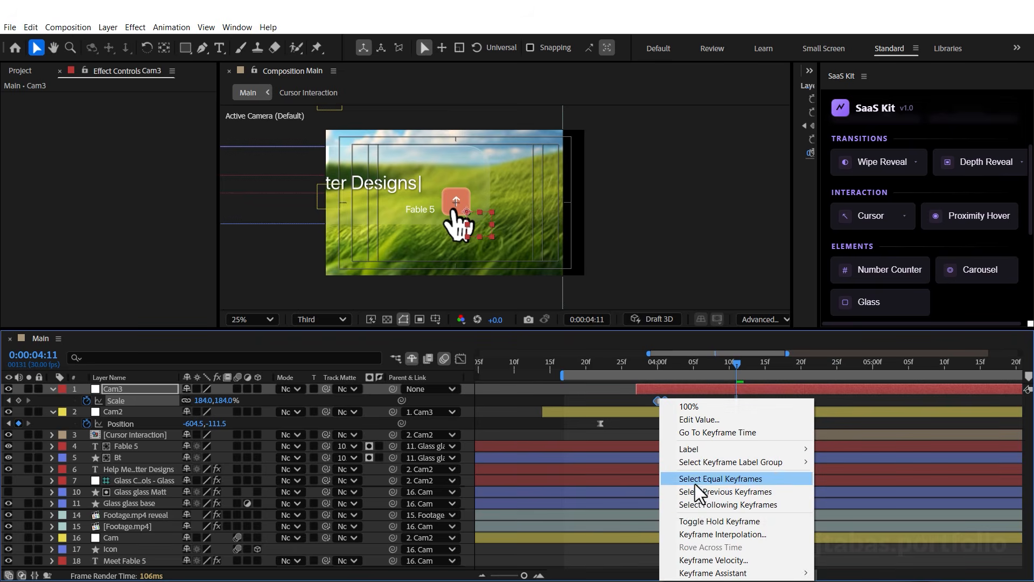
click(698, 515)
key(space)
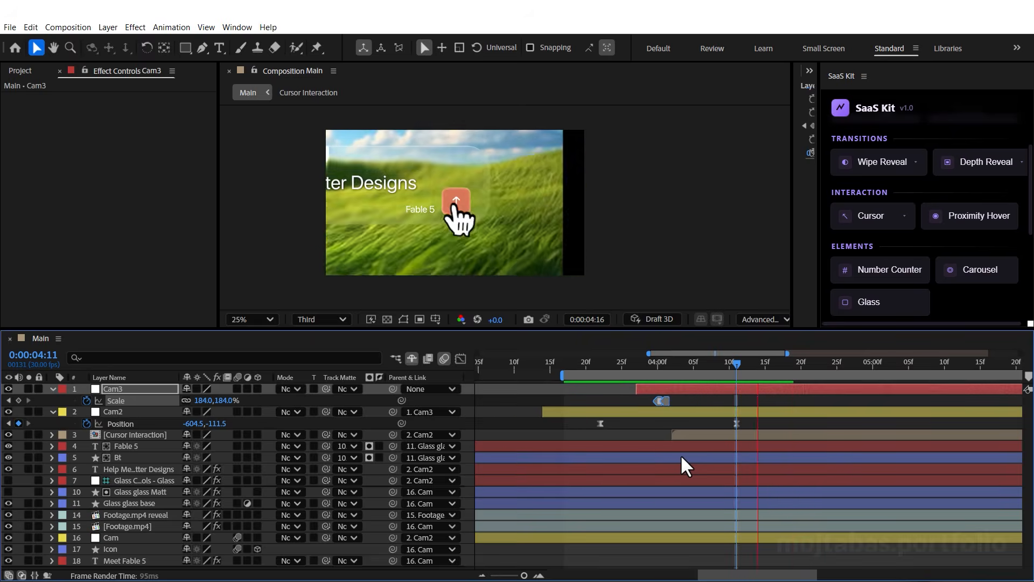
Move Cam3's pair of Scale keyframes earlier so the first sits at 0:00:03:27, and preview the camera move
key(space)
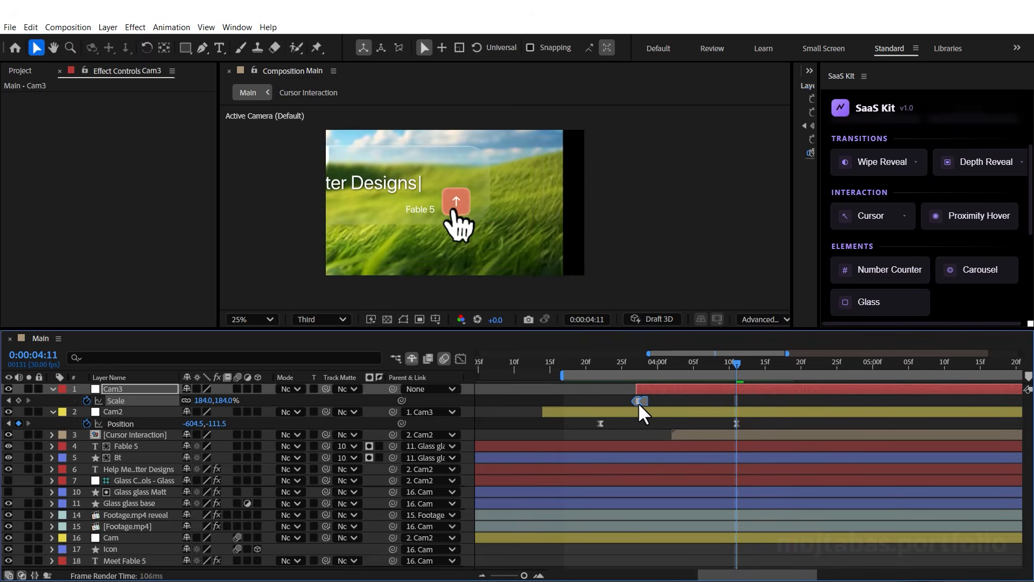
key(space)
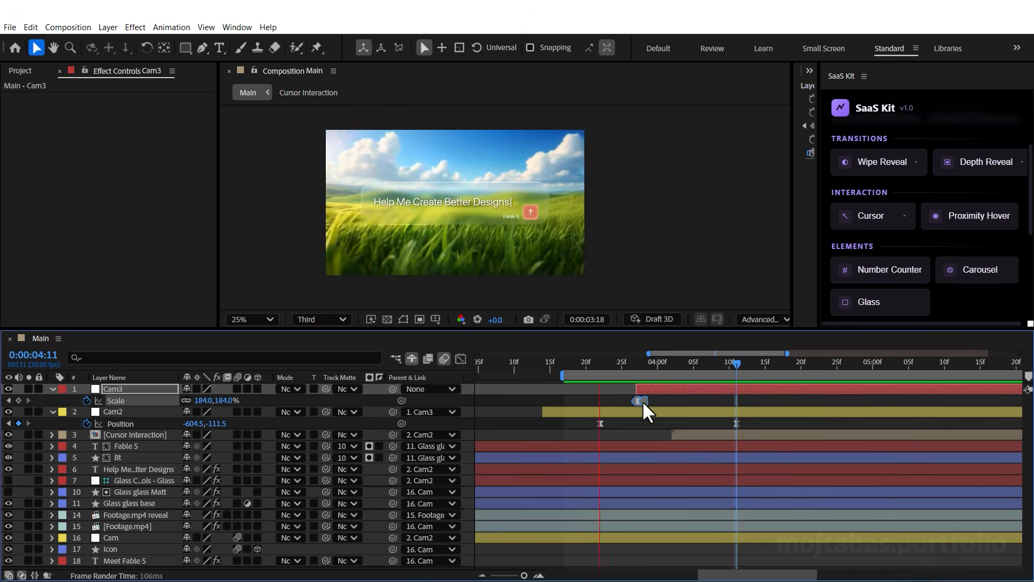
click(642, 400)
At 0:00:04:04, identify the Footage.mp4 background layer by toggling its visibility and search for the CC RepeTile effect with "cc r"
click(658, 369)
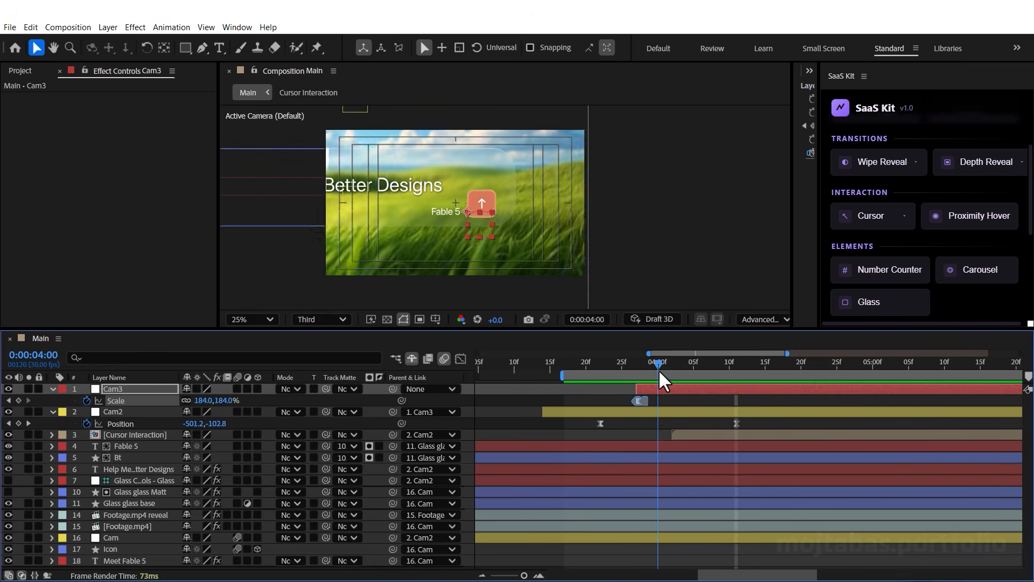
drag(658, 369, 684, 368)
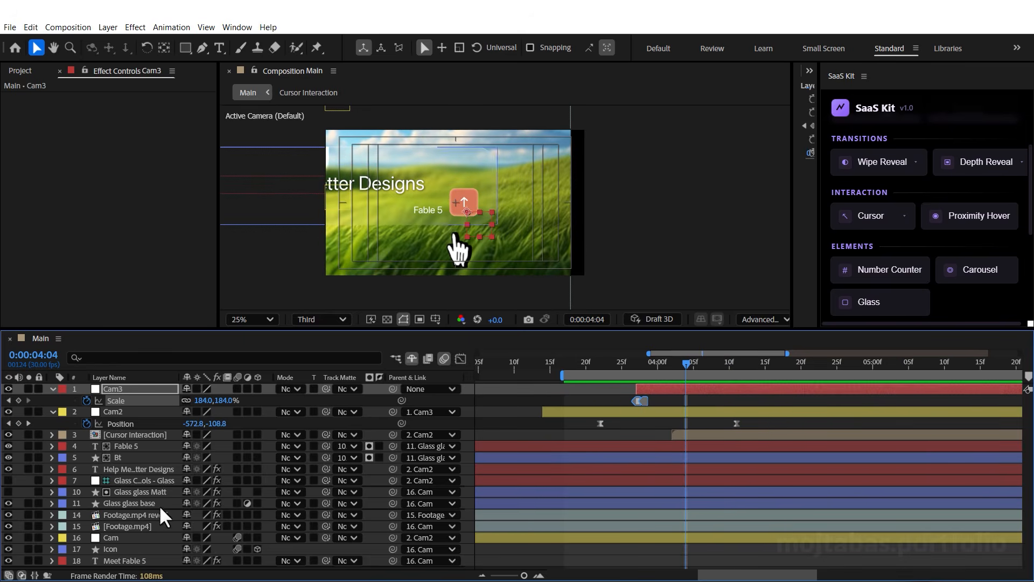
click(126, 527)
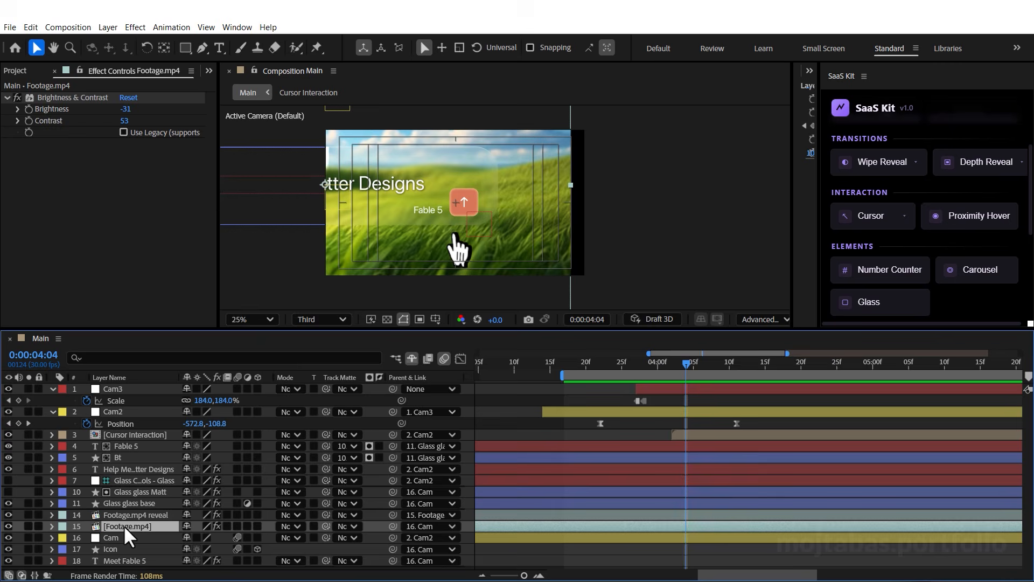
click(9, 526)
click(8, 526)
key(ctrl+space)
text(cc r)
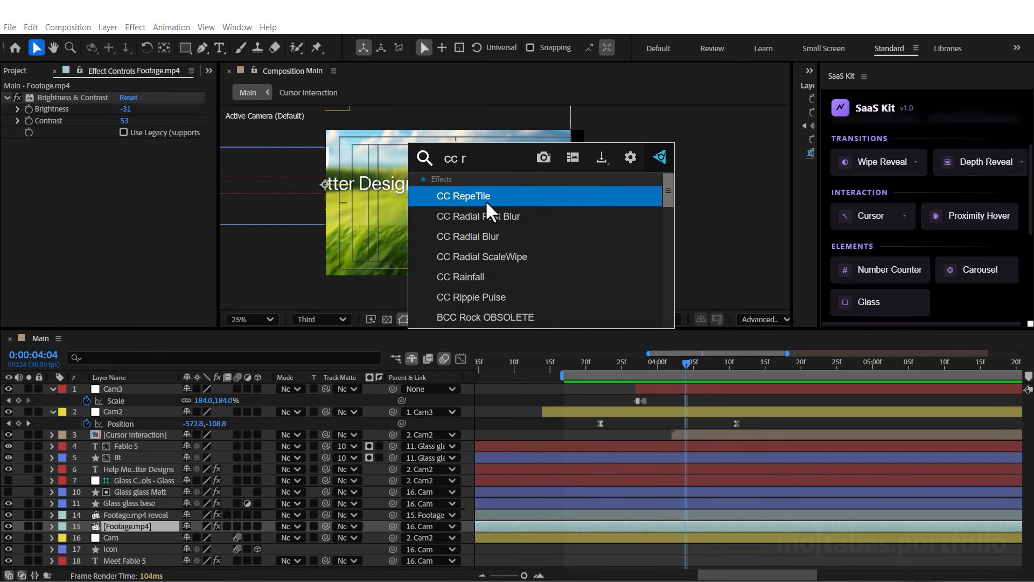
Apply CC RepeTile to the Footage.mp4 layer with Expand Right 307 and Unfold tiling, and preview the composition
key(Return)
drag(121, 155, 324, 167)
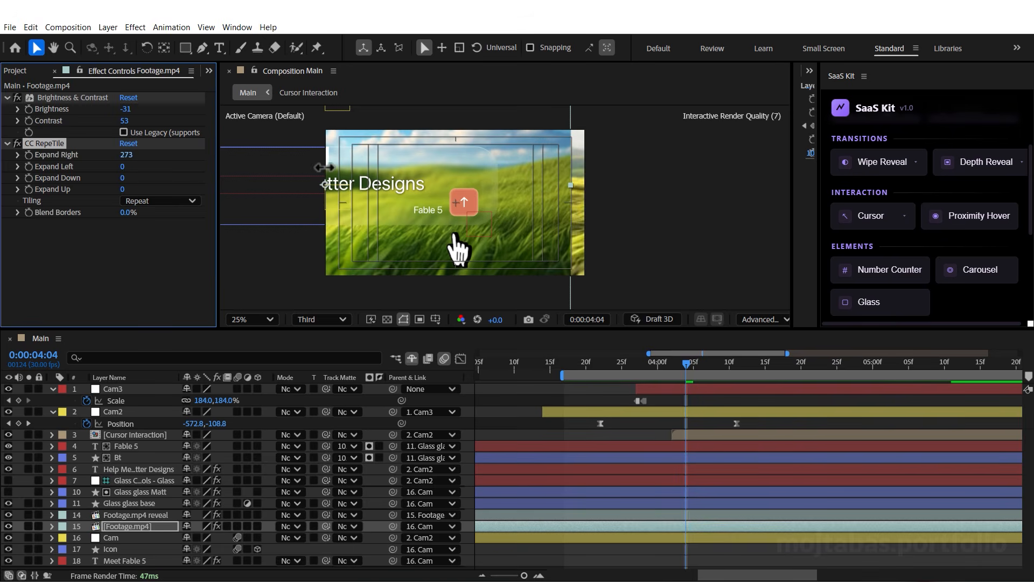
click(158, 203)
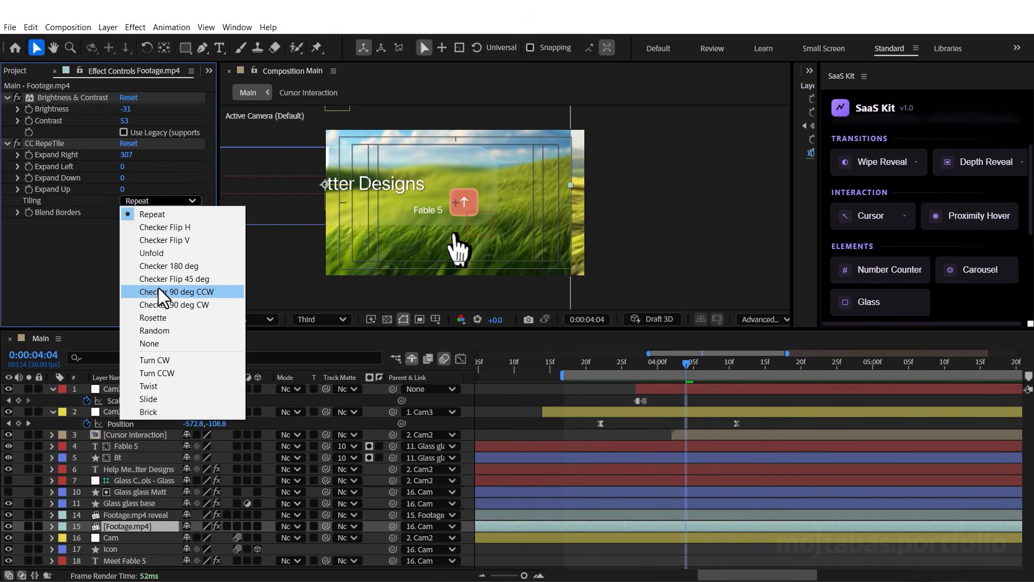
click(150, 255)
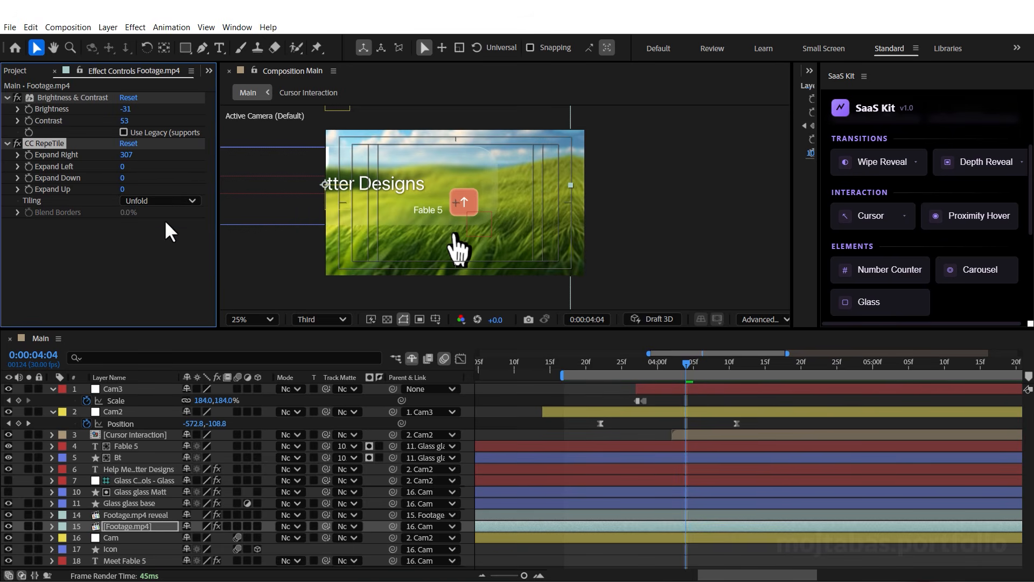
key(space)
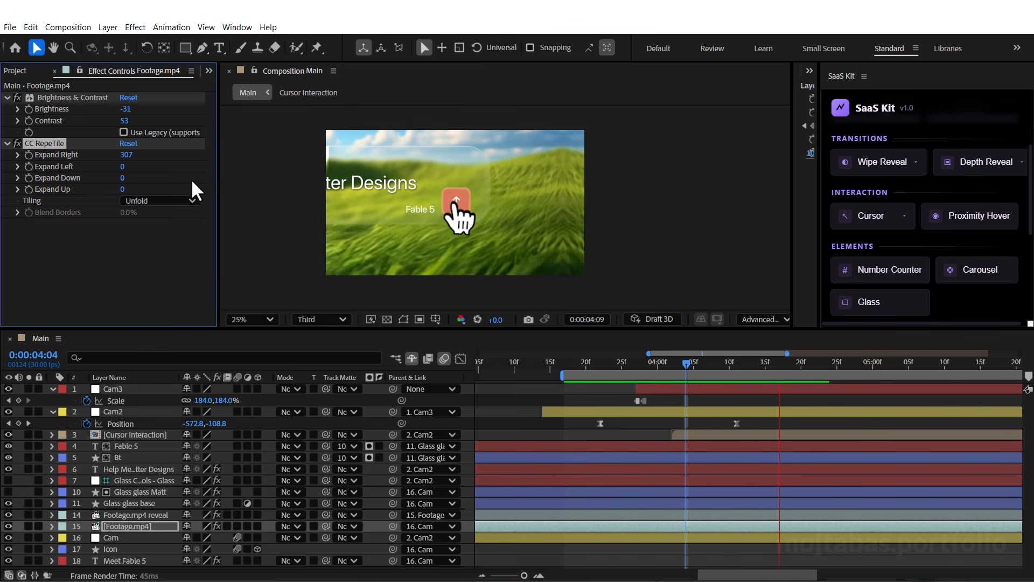
Try the Slide tiling mode on the footage's CC RepeTile effect, restore Unfold and play back the animation
click(162, 200)
click(172, 396)
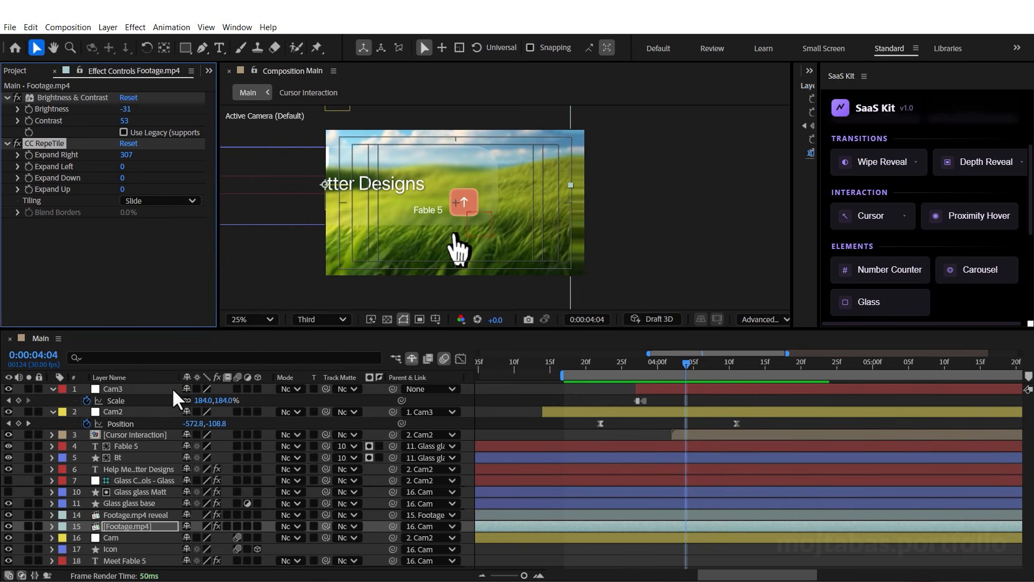
click(142, 201)
click(155, 253)
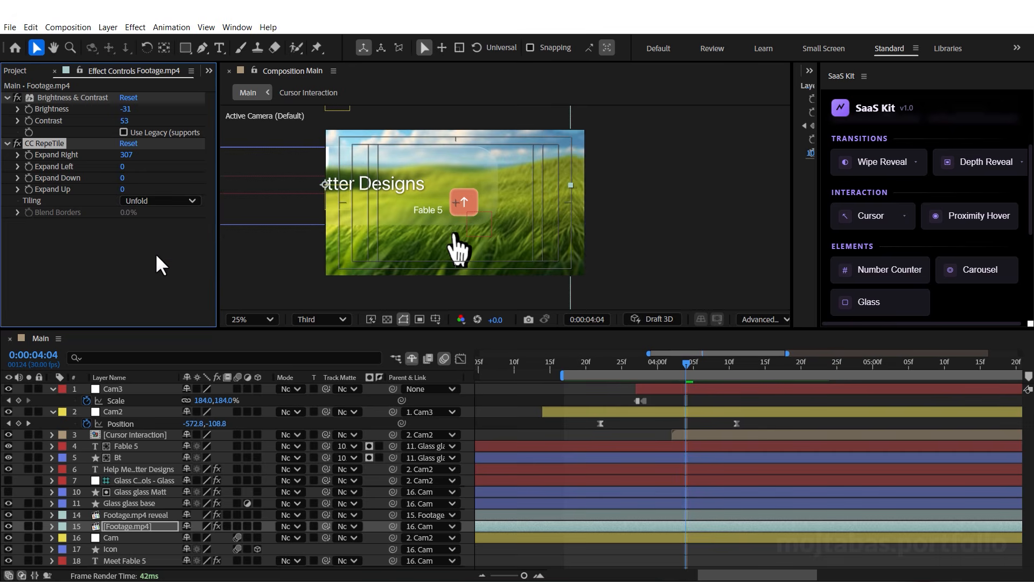
key(space)
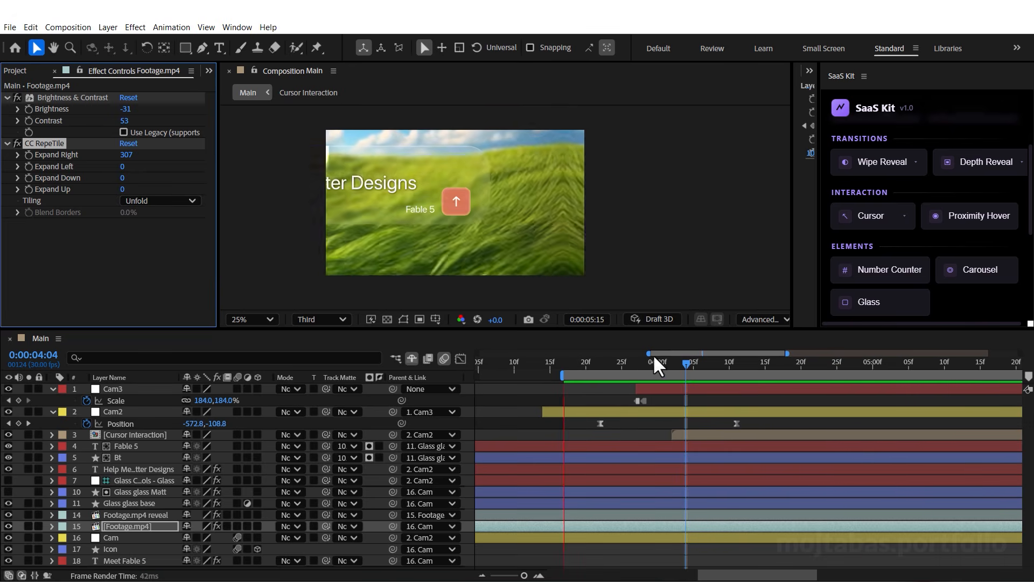
key(space)
Move Cam2's Position to -604.5, -68.0 at the 0:00:04:11 keyframe and preview the camera move
click(735, 363)
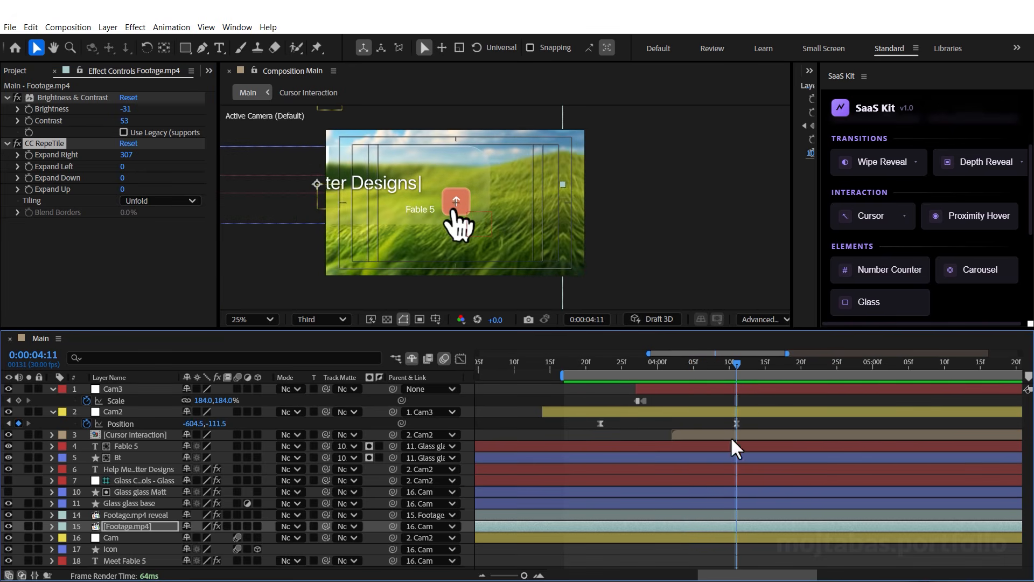
click(737, 423)
key(shift+Down)
key(shift+Down)
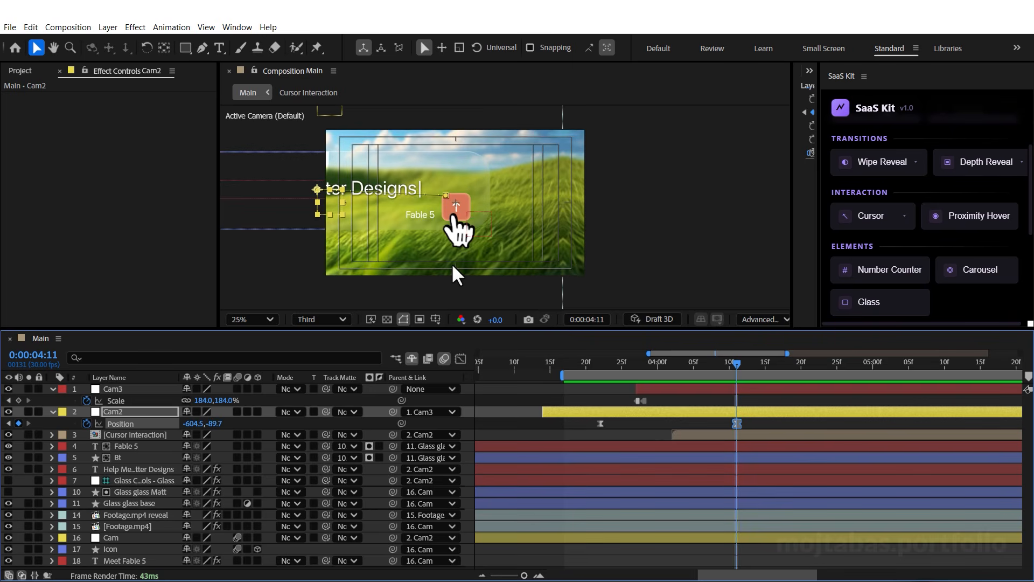
key(space)
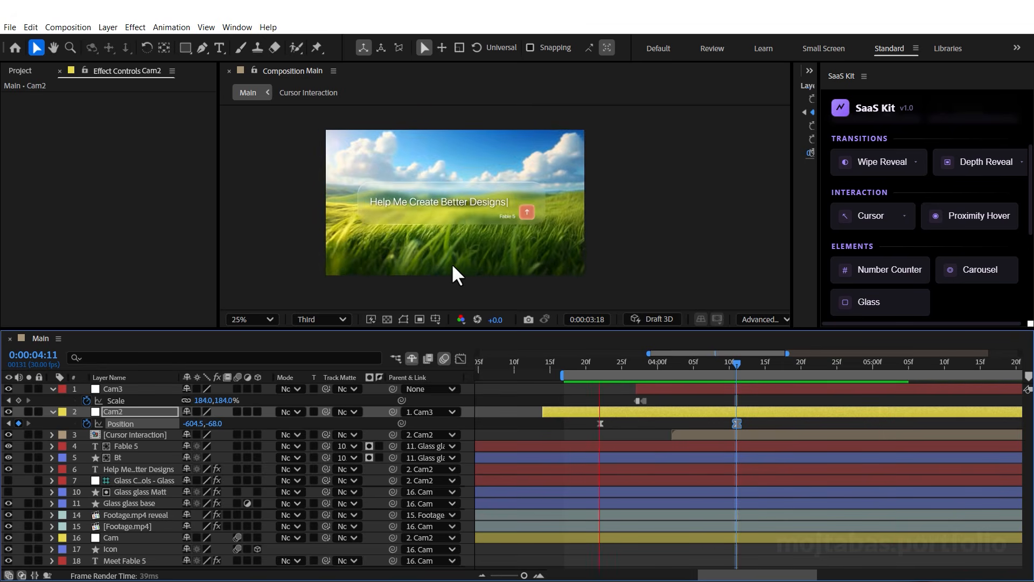
key(space)
Inspect the effects on the glass base and the Help Me Create Better Designs text, and play back the animation
drag(585, 370, 735, 372)
click(135, 505)
click(615, 362)
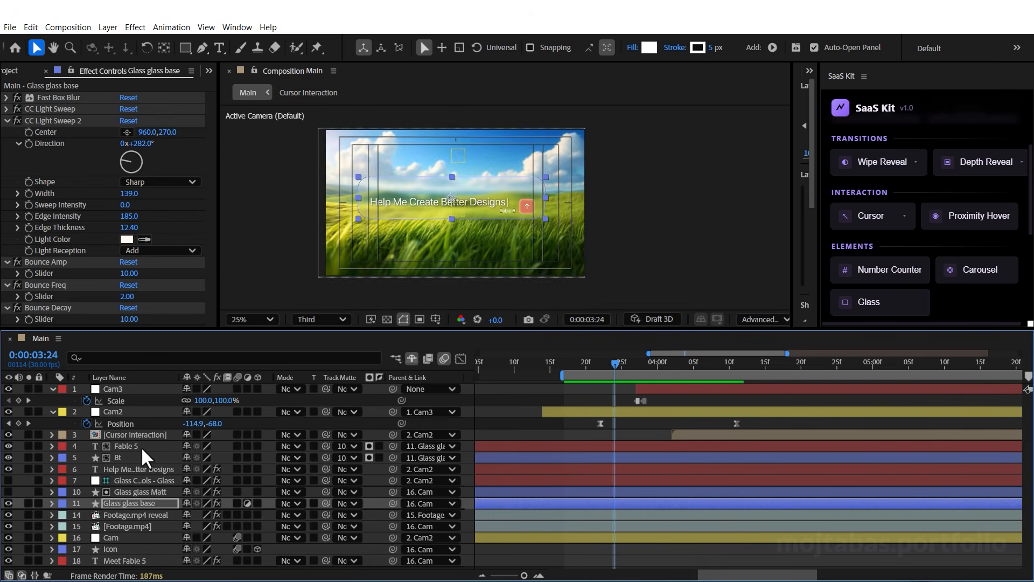
click(139, 470)
scroll(525, 212, up, 2)
scroll(526, 215, down, 1)
key(space)
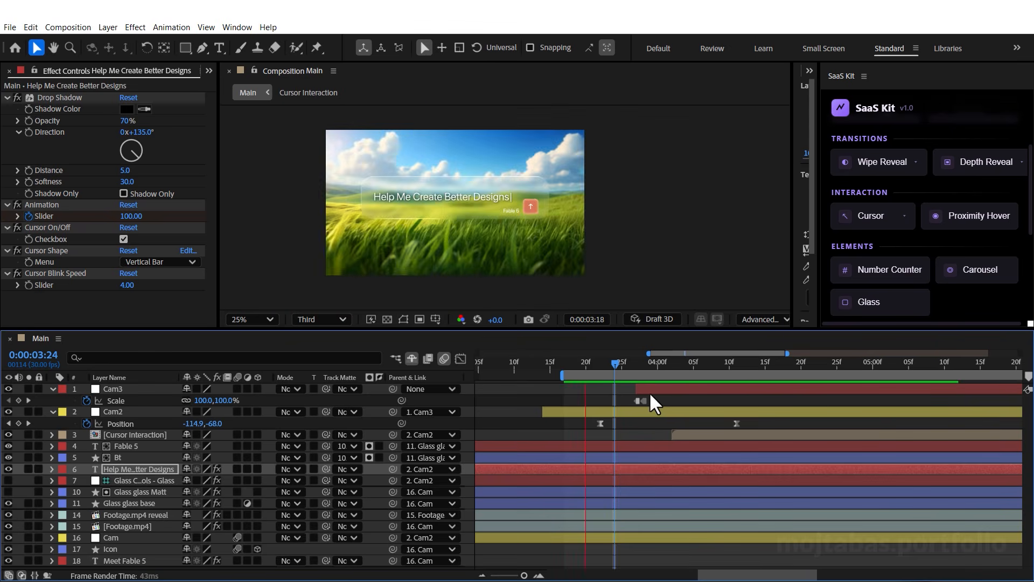
Scale the Cursor Interaction layer to 71% at 0:00:04:18 and preview the cursor's size
click(780, 370)
click(141, 434)
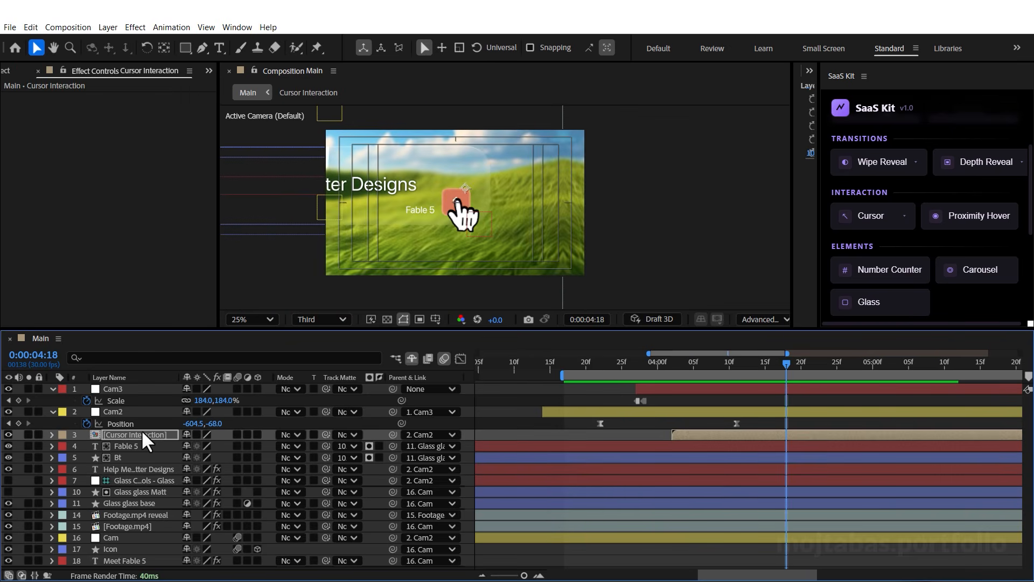
key(s)
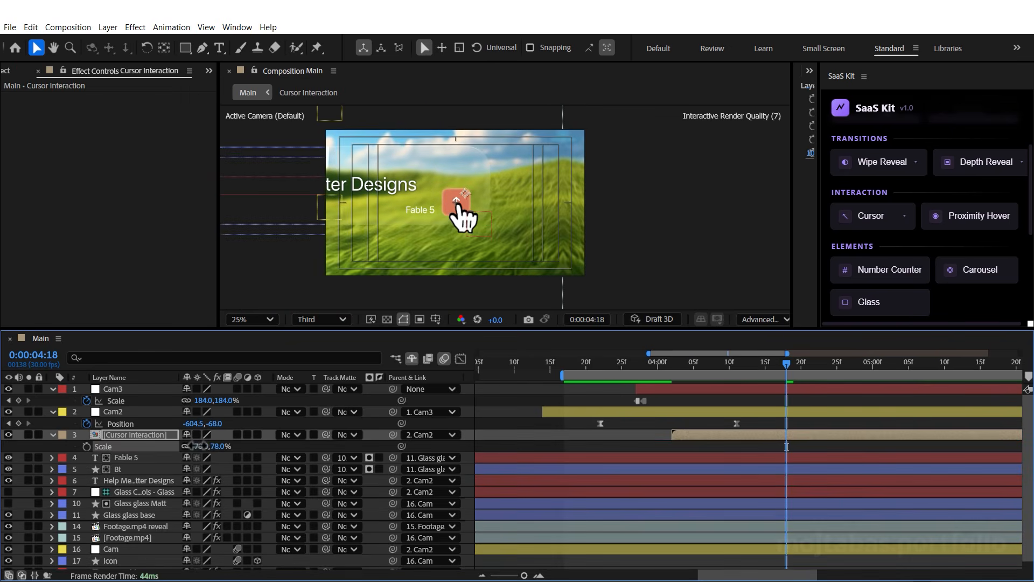
key(space)
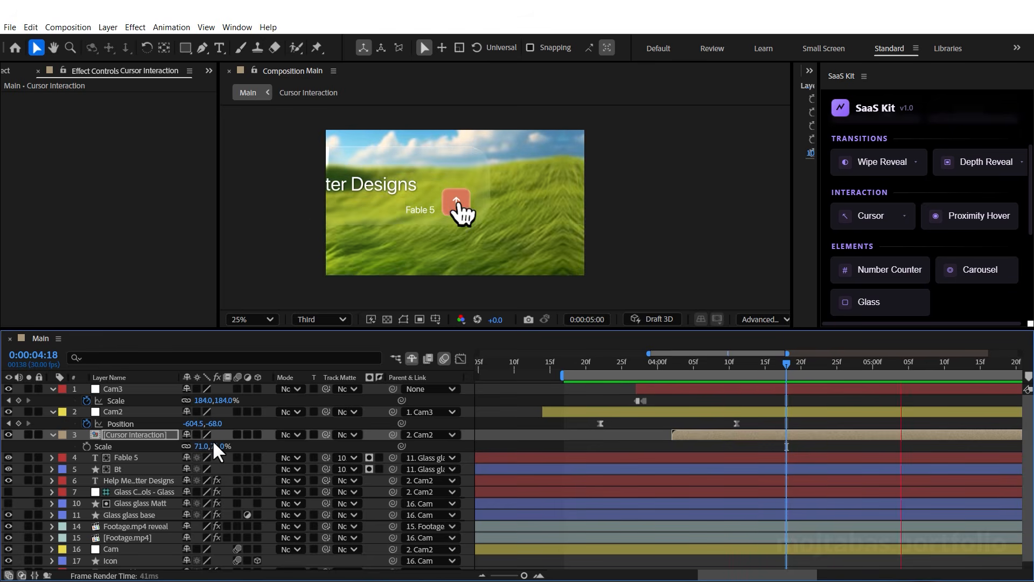
key(space)
Draw a circle about 232 px wide over the arrow button with the Ellipse tool as a new shape layer
click(786, 400)
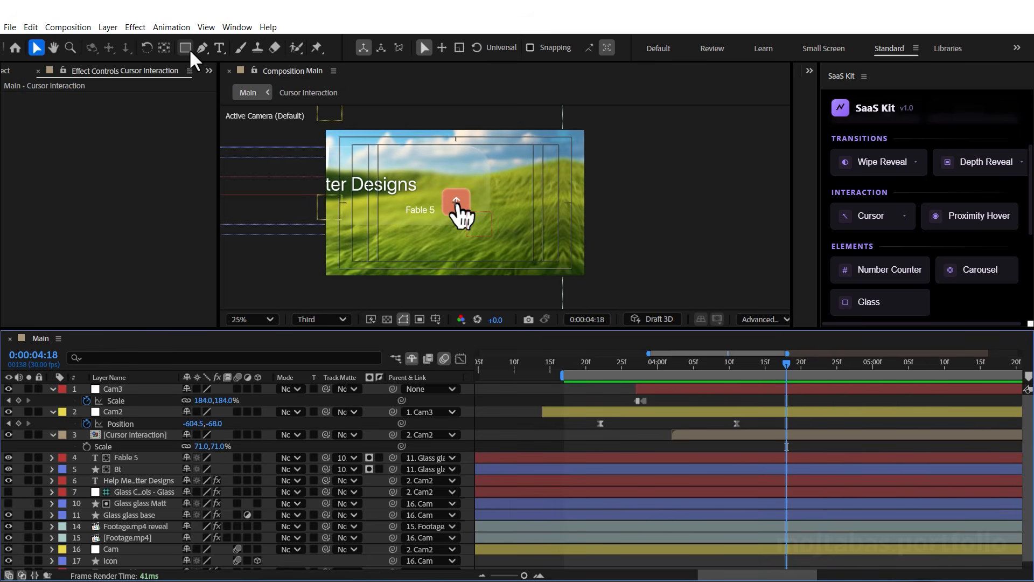
click(186, 48)
drag(188, 48, 227, 74)
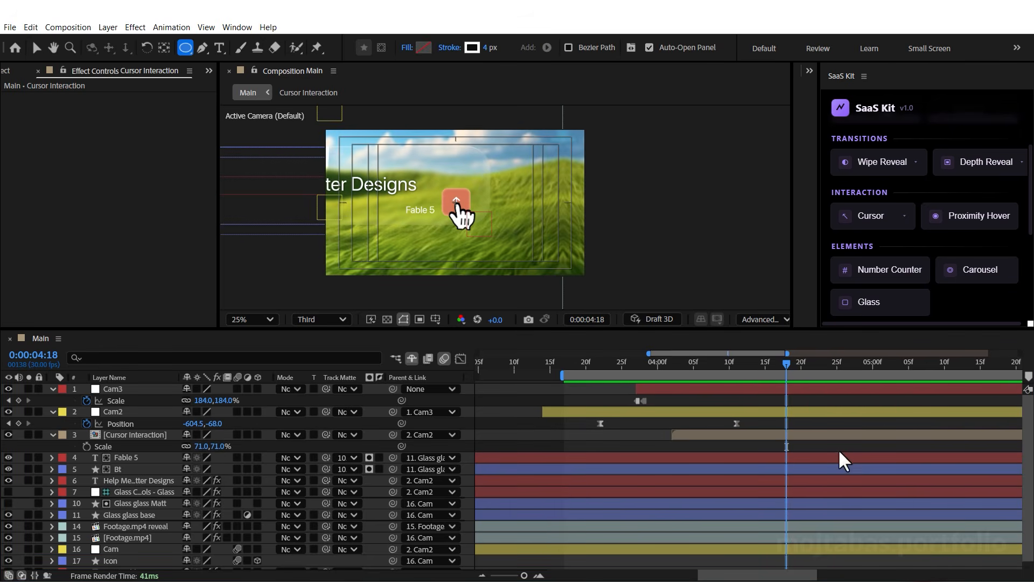
drag(455, 201, 471, 215)
Set the circle's fill colour to 000000 and its stroke width to 0 px
click(424, 48)
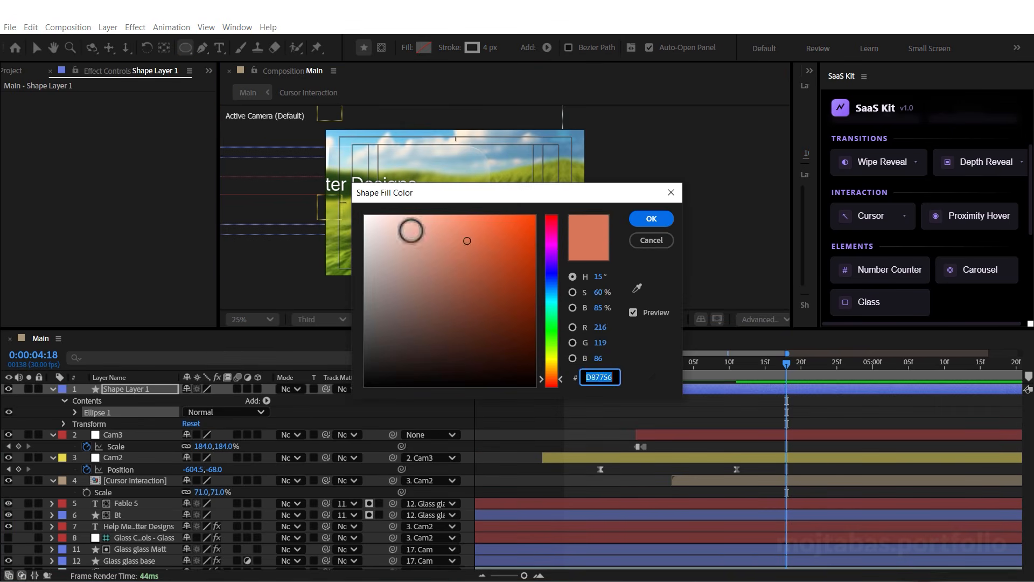
text(000000)
key(Return)
drag(492, 50, 39, 117)
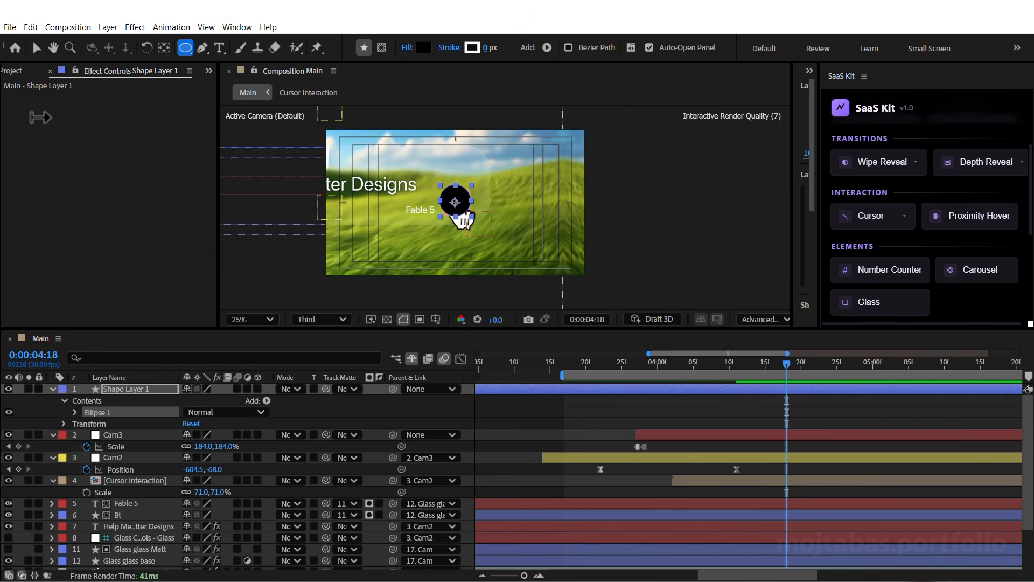
Rename the circle's shape layer to C1 and place it directly below the Help Me Create Better Designs text layer
click(121, 390)
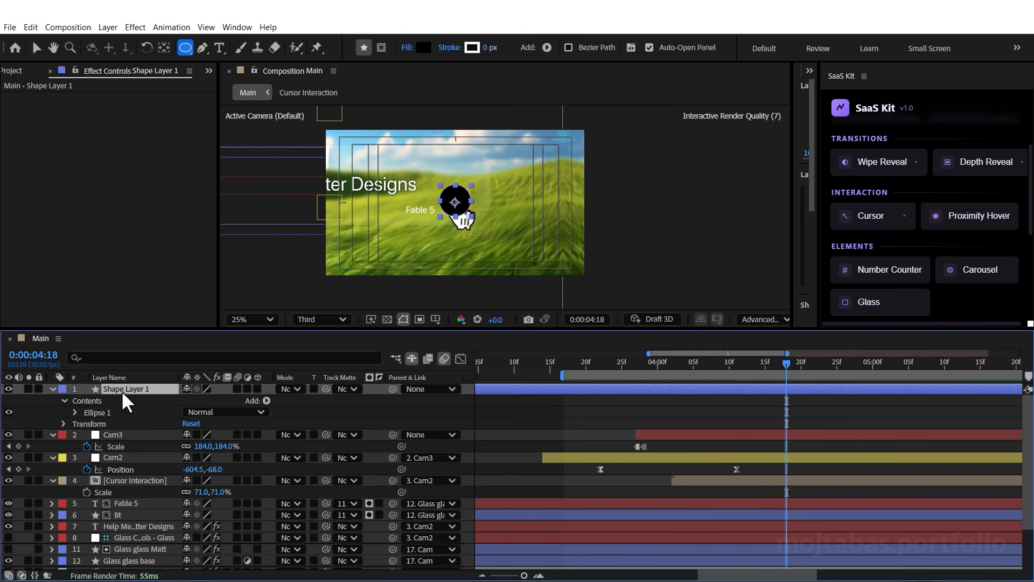
key(Return)
text(C1)
key(Return)
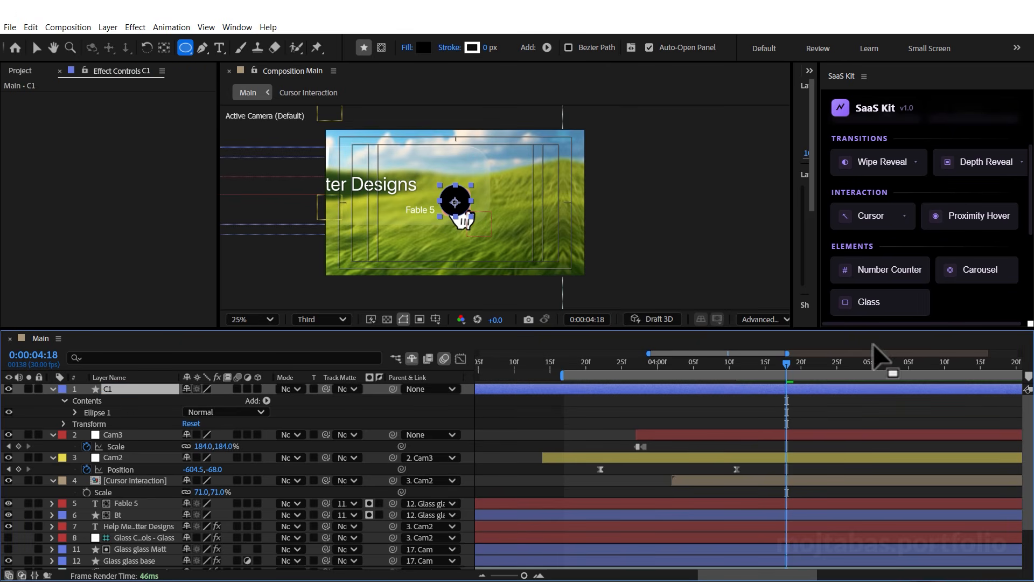
drag(781, 362, 723, 377)
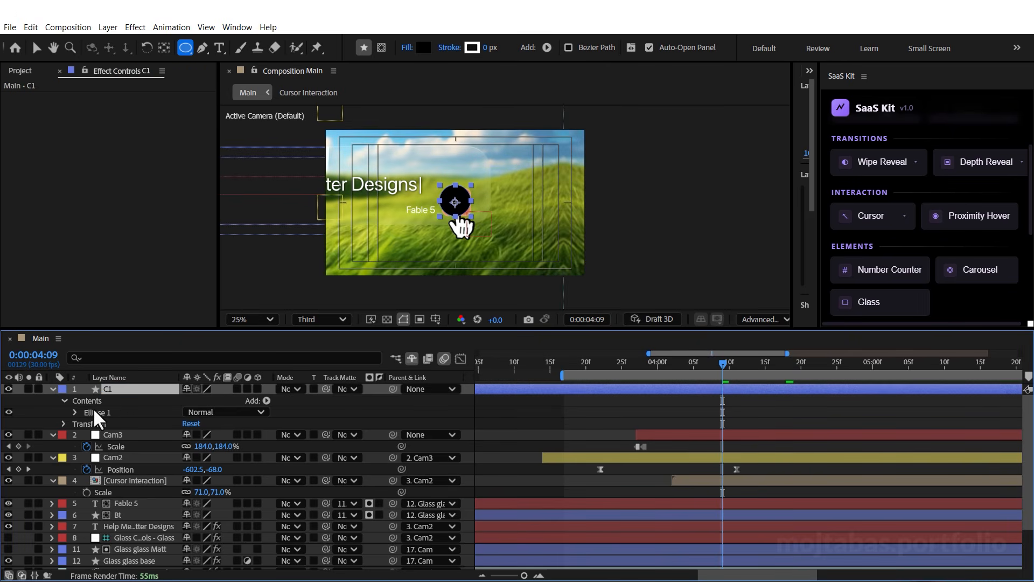
drag(138, 497, 148, 530)
Nudge the C1 circle until it is centred behind the arrow button
key(period)
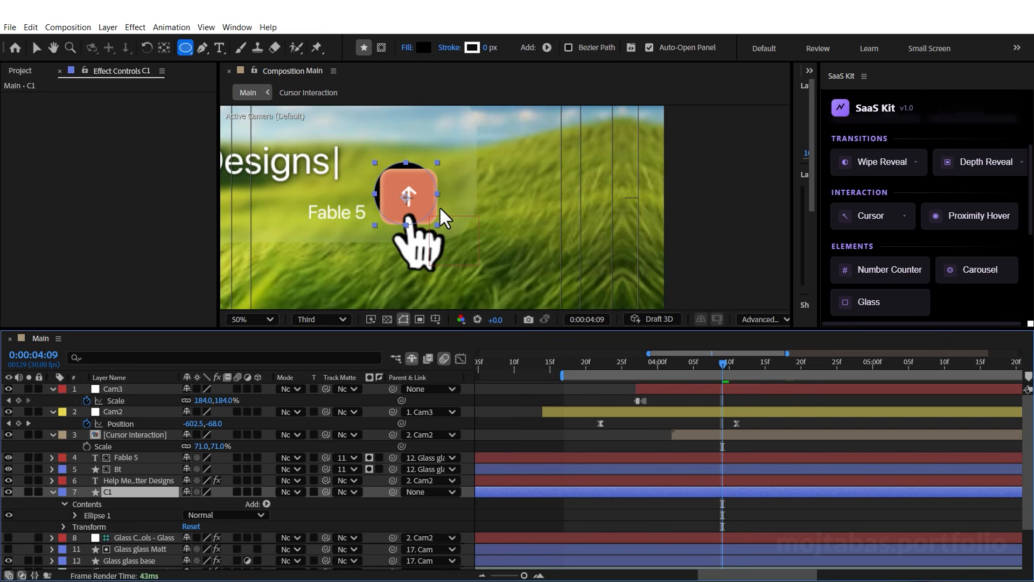
key(Down)
key(Down)
key(Down)
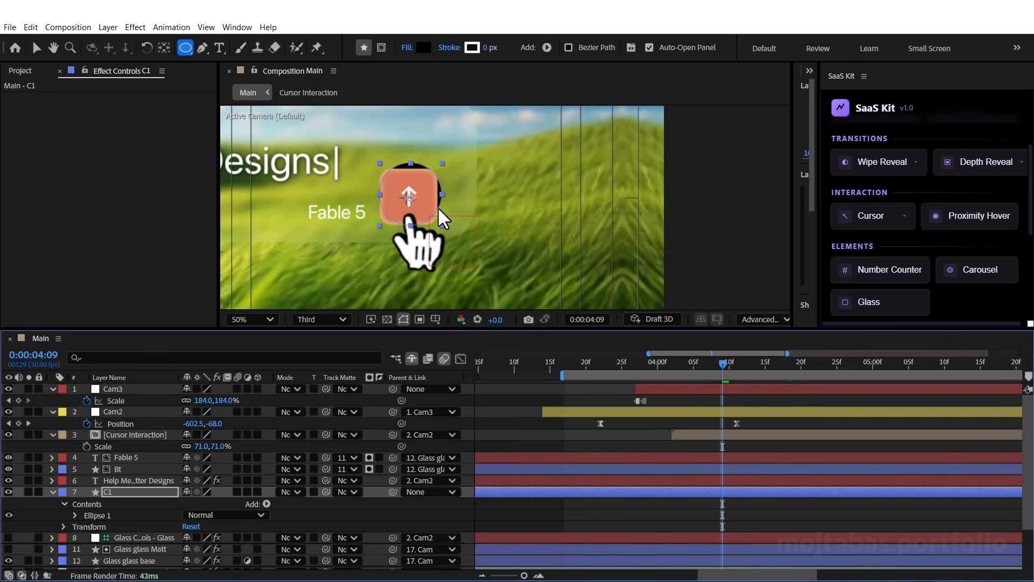
key(Left)
key(Left)
key(Left)
key(Left)
key(Left)
key(Left)
key(Up)
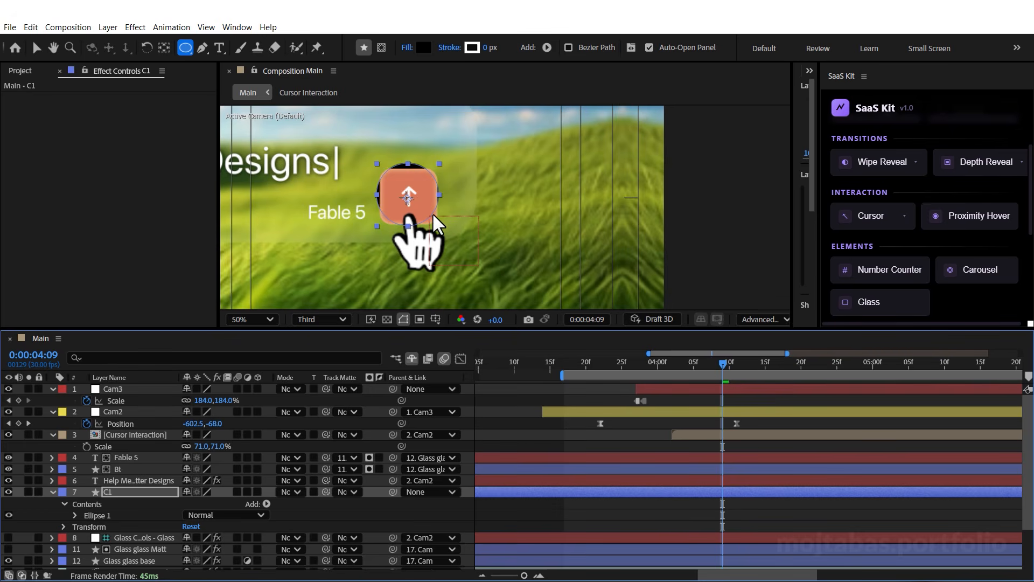
Trim the start of layer C1 to 0:00:04:09 and add a Size keyframe to its ellipse path there
key(alt+bracketleft)
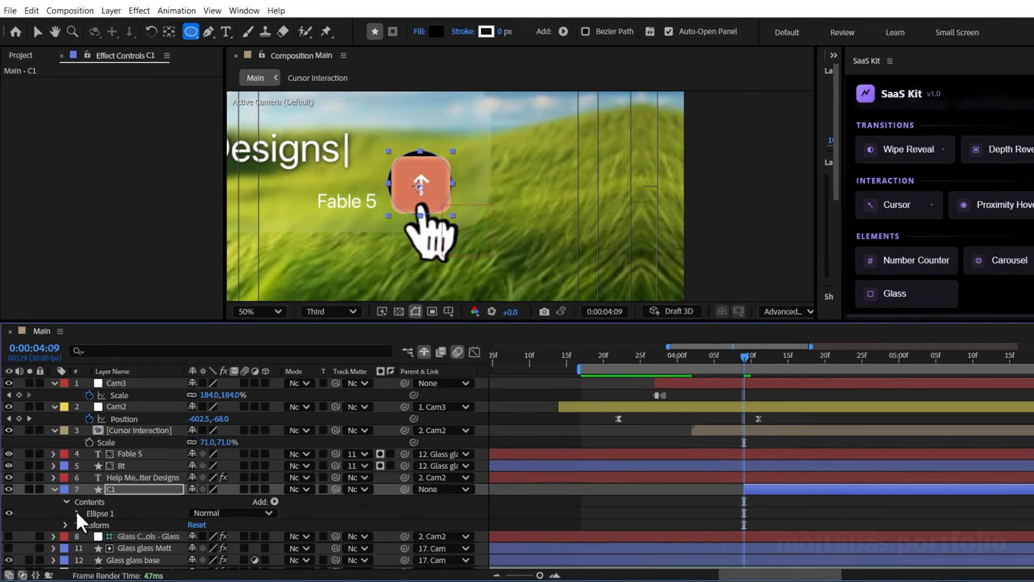
click(74, 515)
click(87, 527)
click(109, 538)
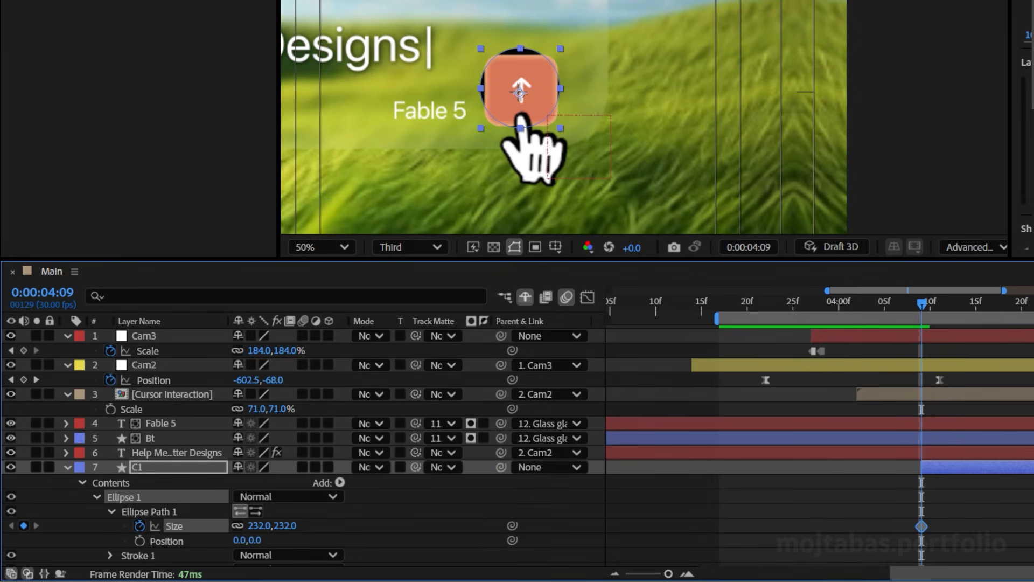
Shift layer C1 to start at about 0:00:05:01 and set its ellipse Size to 2341 at 0:00:05:13
drag(978, 328, 1032, 330)
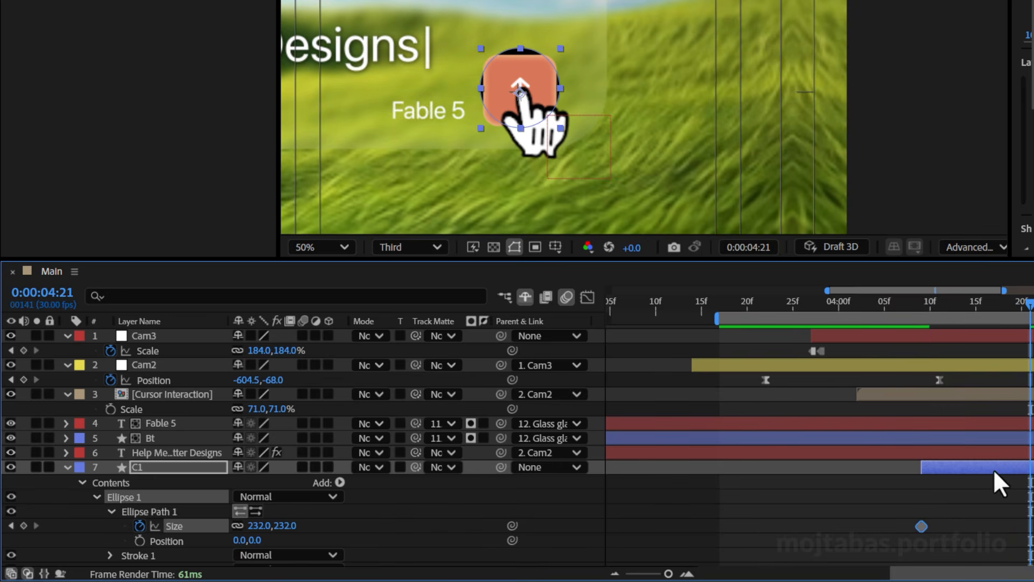
drag(994, 470, 1033, 469)
drag(1031, 305, 968, 390)
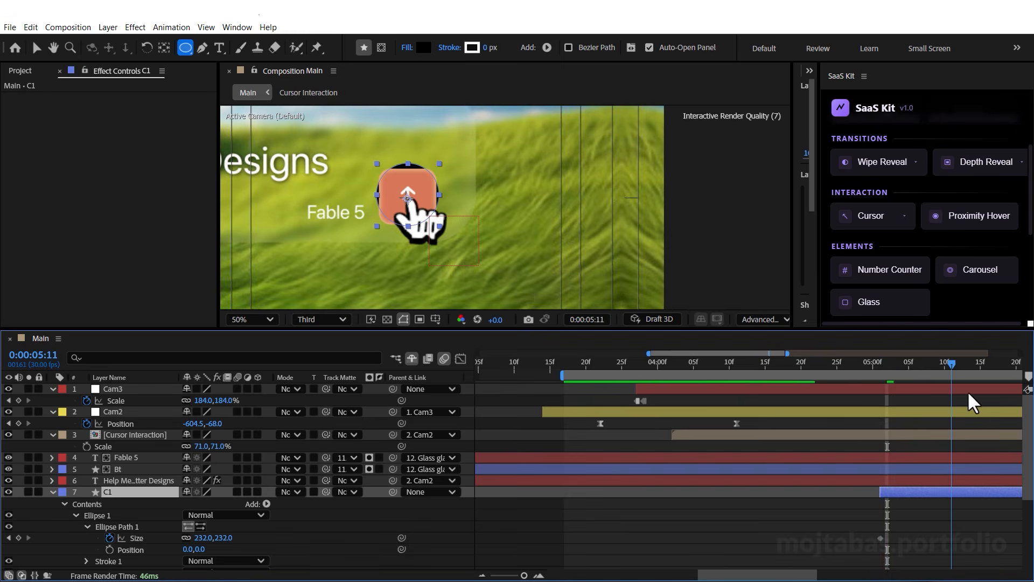
drag(210, 536, 345, 528)
scroll(497, 183, down, 2)
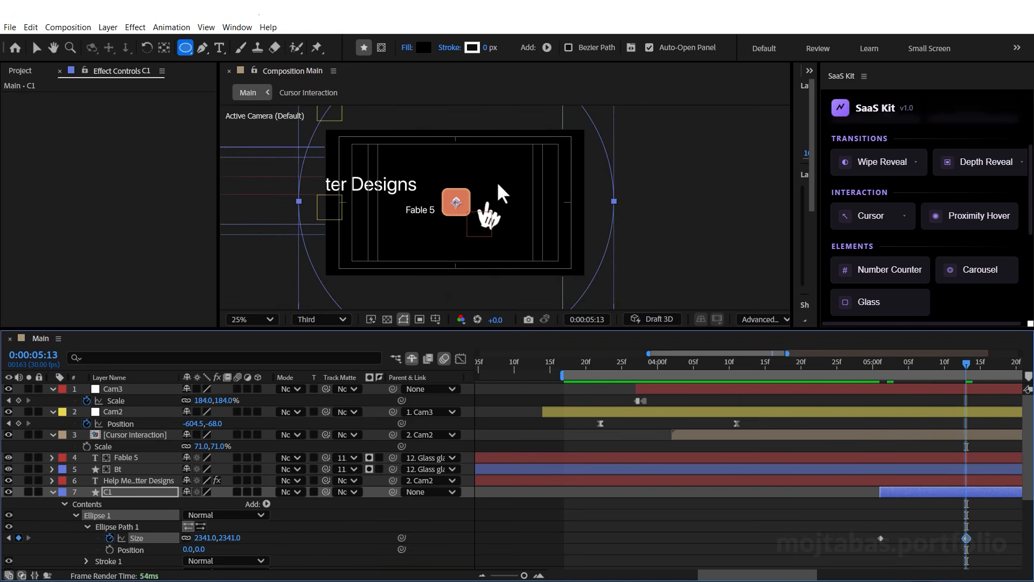
Apply Easy Ease to both Size keyframes of the C1 ellipse and check the Size speed curve
drag(946, 372, 922, 377)
drag(974, 530, 874, 550)
right_click(880, 537)
mouse_move(894, 526)
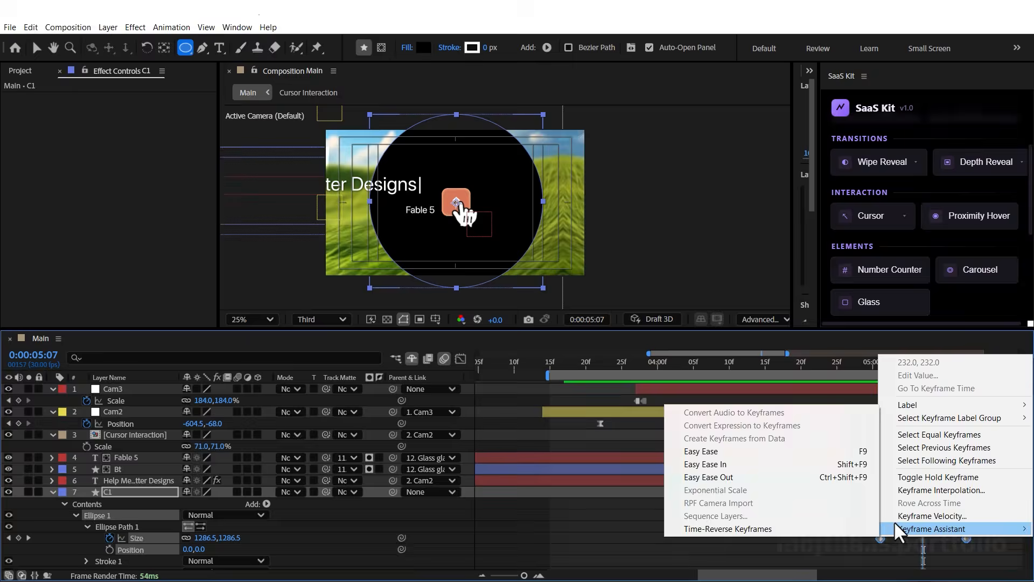
click(758, 464)
click(461, 358)
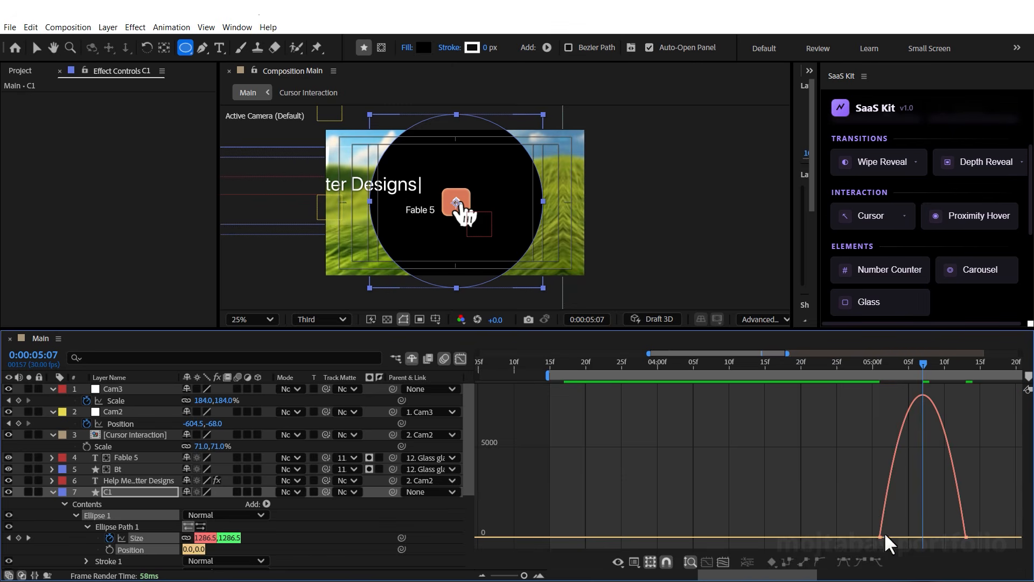
click(101, 537)
click(138, 539)
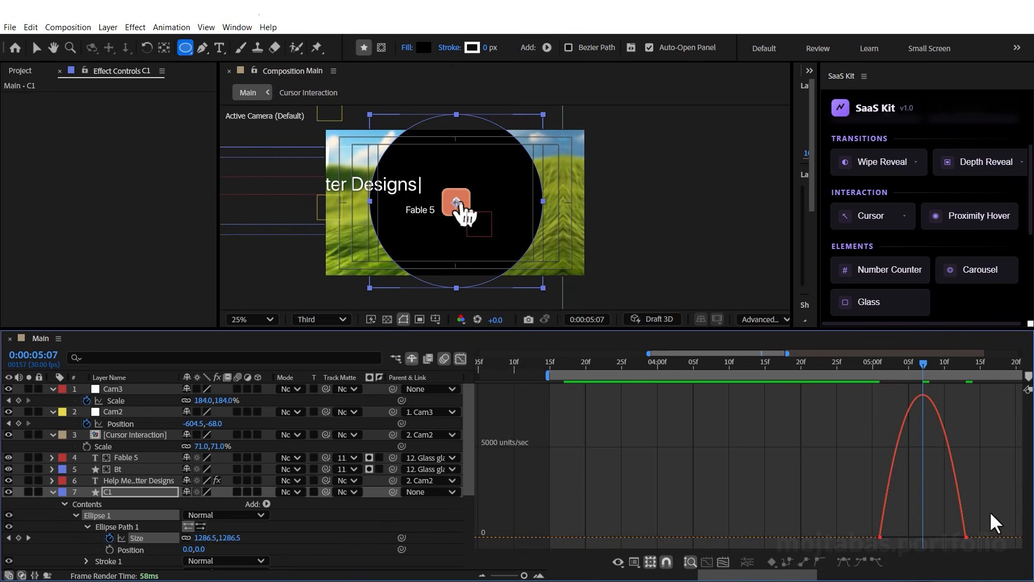
key(shift+F3)
Add the Fast Box Blur effect to layer C1 with the playhead at 0:00:05:06
click(915, 363)
key(ctrl+space)
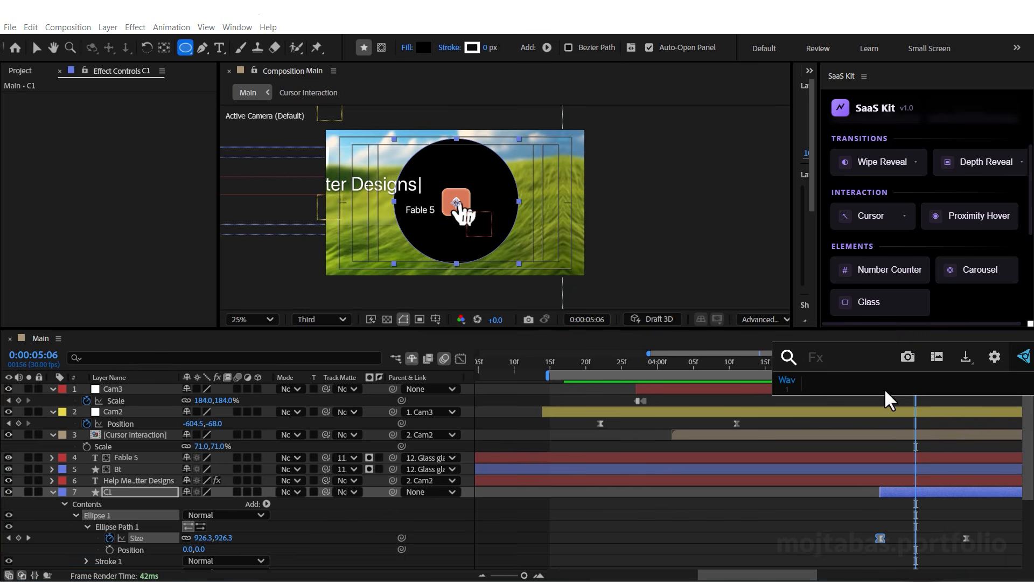
text(f)
click(821, 392)
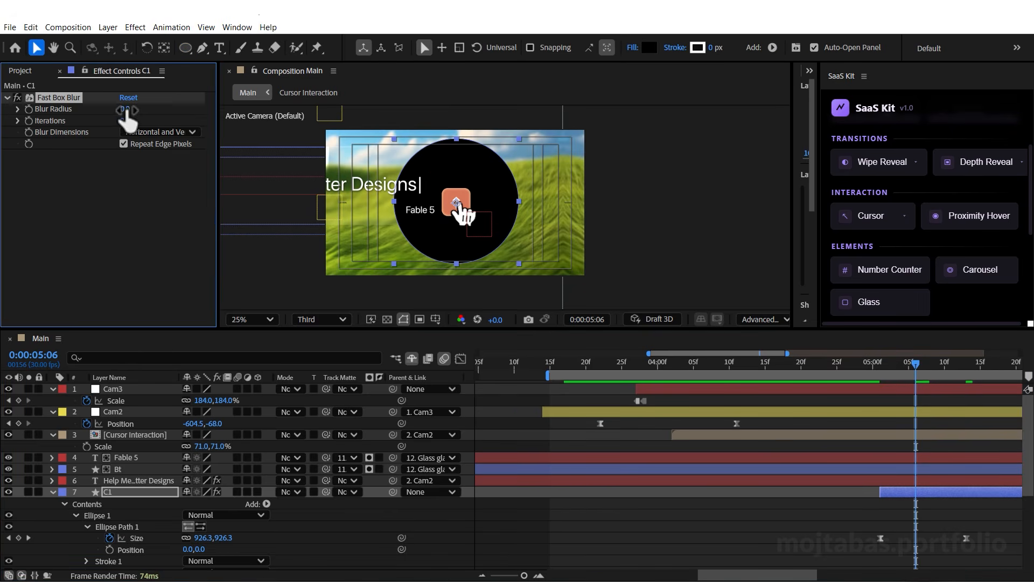
Set the Fast Box Blur radius of layer C1 to 68, start the work area shortly before 0:00:05:00 and preview the circle
drag(125, 109, 177, 108)
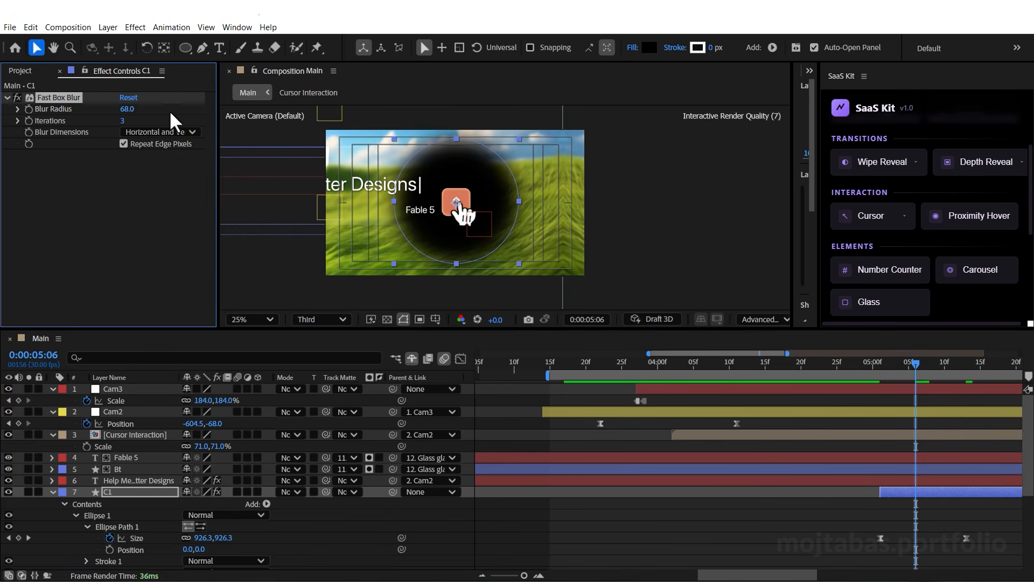
drag(549, 374, 855, 457)
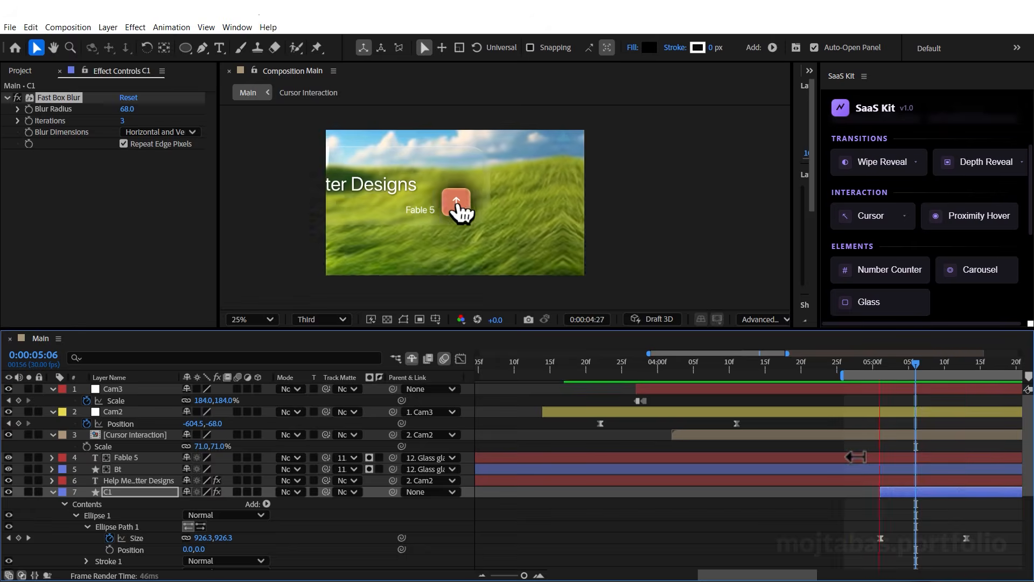
key(space)
key(space)
drag(905, 362, 914, 366)
click(909, 488)
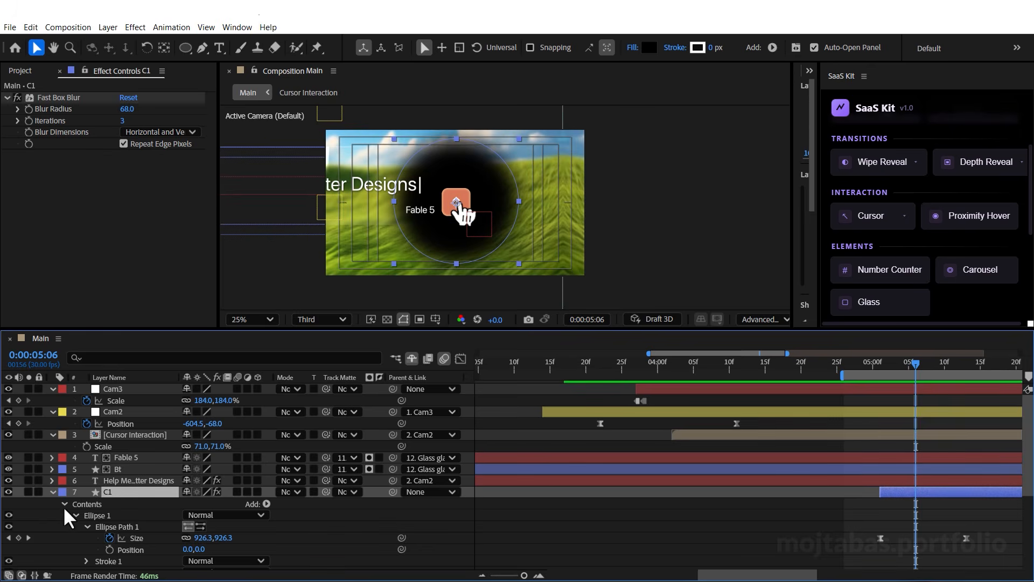
Duplicate layer C1 as C2 and shift the duplicate three frames later
click(53, 492)
drag(914, 370, 906, 362)
key(ctrl+d)
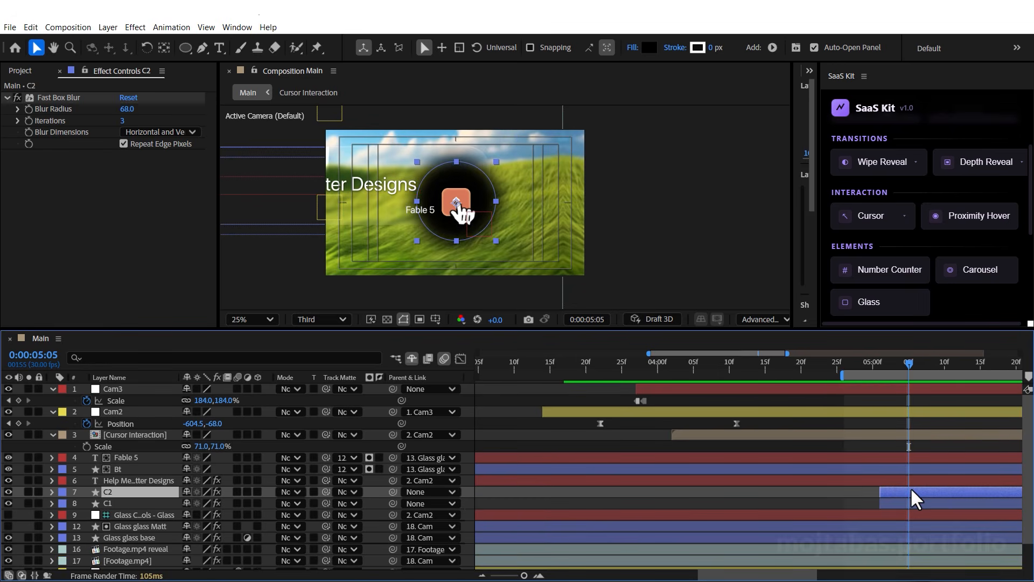
key(alt+Page_Down)
key(alt+Page_Down)
key(alt+Page_Down)
Change the fill of layer C1 to white and set its blending mode to Screen
click(897, 503)
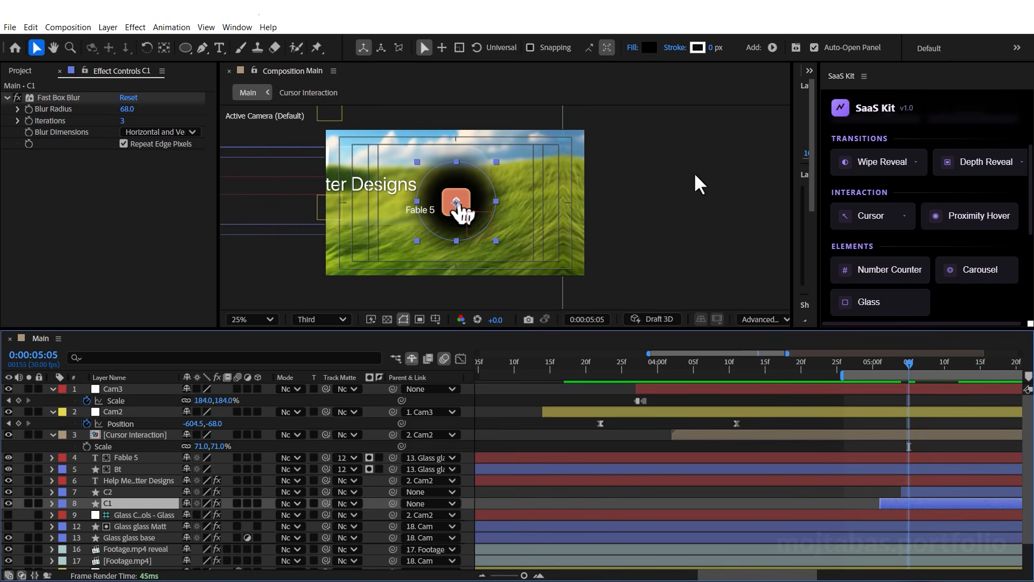
click(648, 47)
click(398, 230)
key(Return)
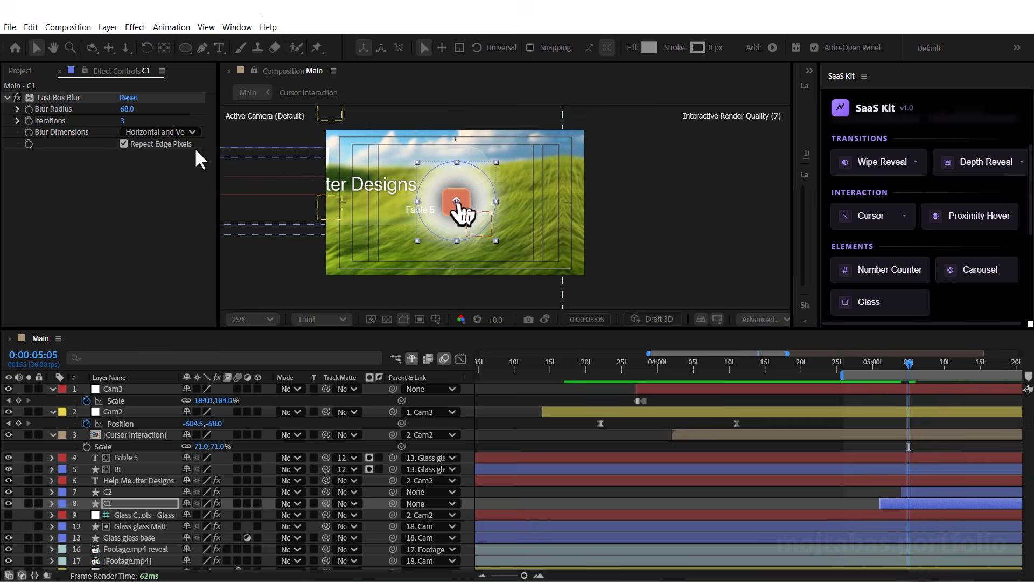
click(286, 503)
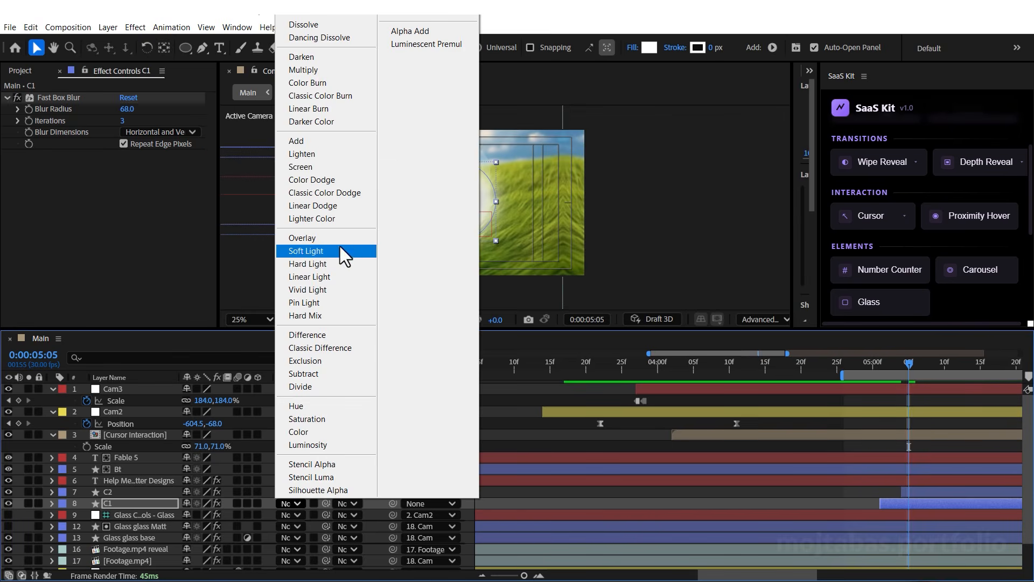
click(318, 165)
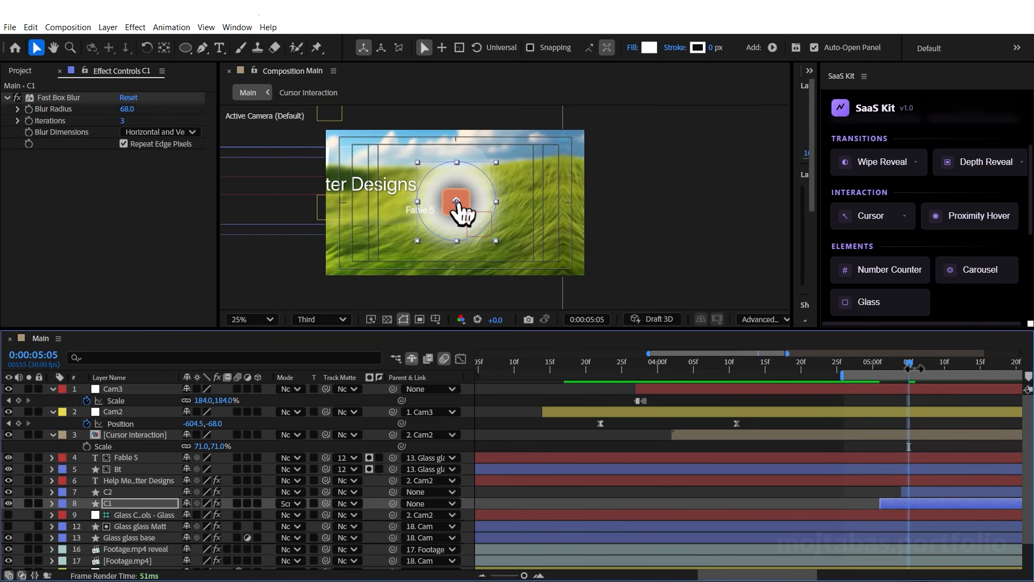
Trim the end of layer Fable 5 to 0:00:05:07
drag(910, 368, 923, 364)
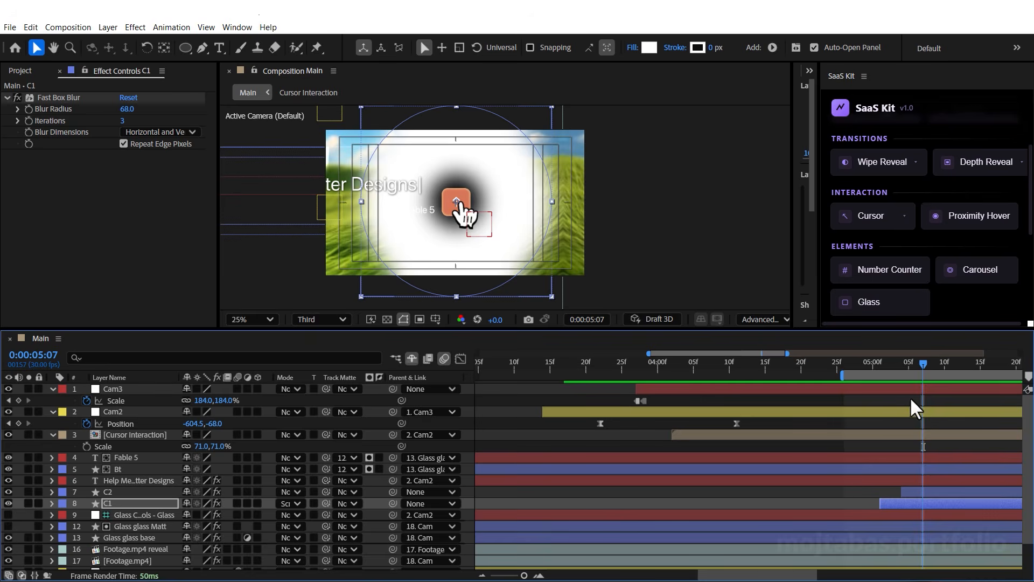
click(126, 453)
key(alt+bracketright)
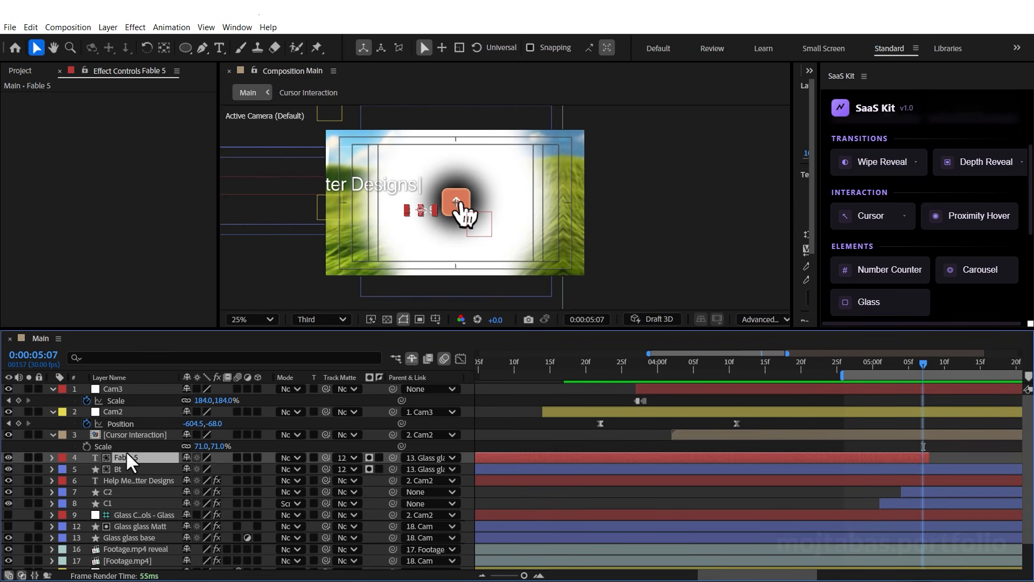
Fade out the Help Me Create Better Designs text with Opacity keyframes of 100% at 0:00:05:07 and 0% at 0:00:05:09, and preview it
click(125, 480)
key(t)
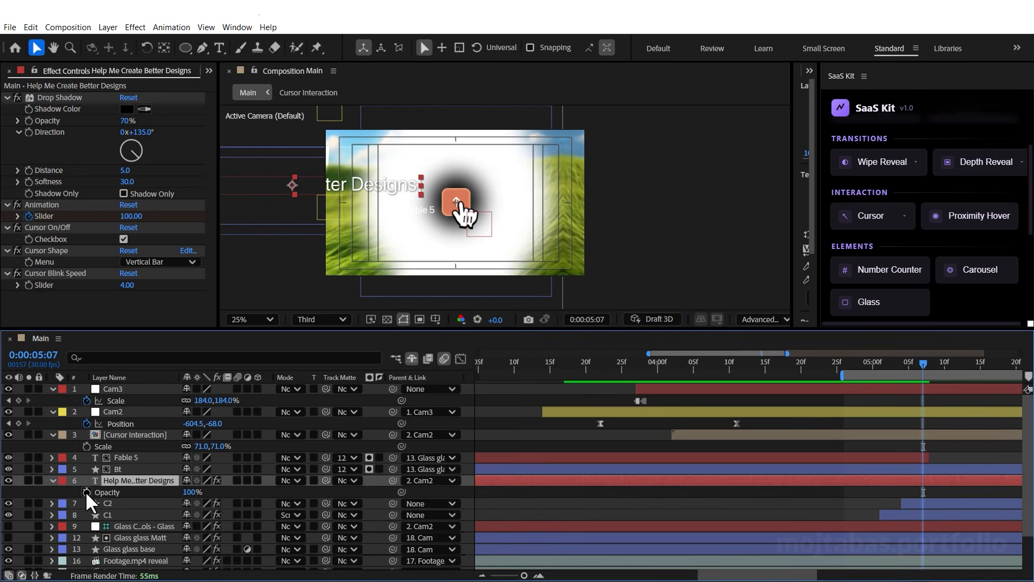
key(Page_Down)
key(Page_Down)
click(190, 492)
text(0)
click(249, 492)
key(space)
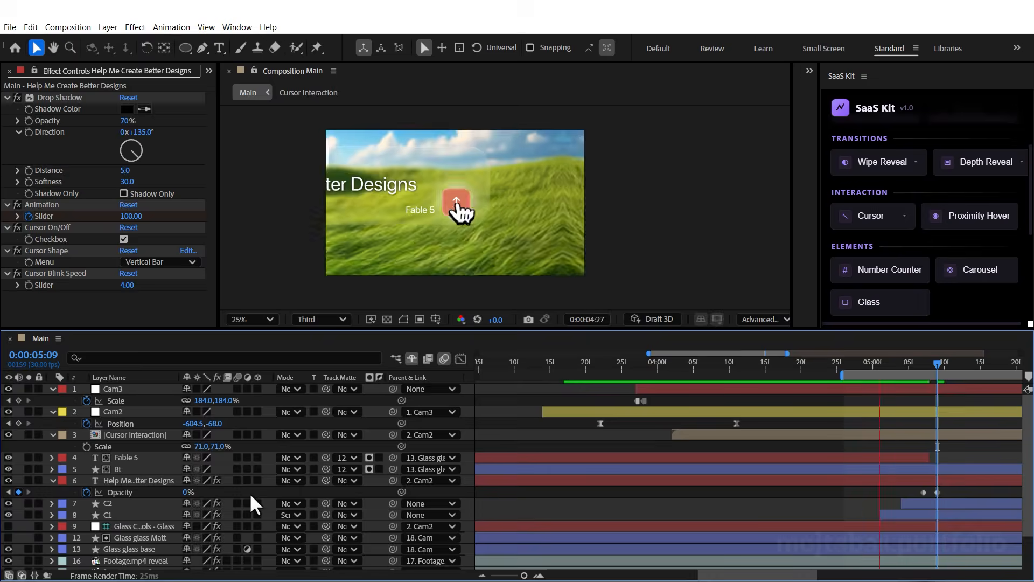
Create a white 1920 x 1080 solid named CC Ball and place it directly below layer C1
click(927, 361)
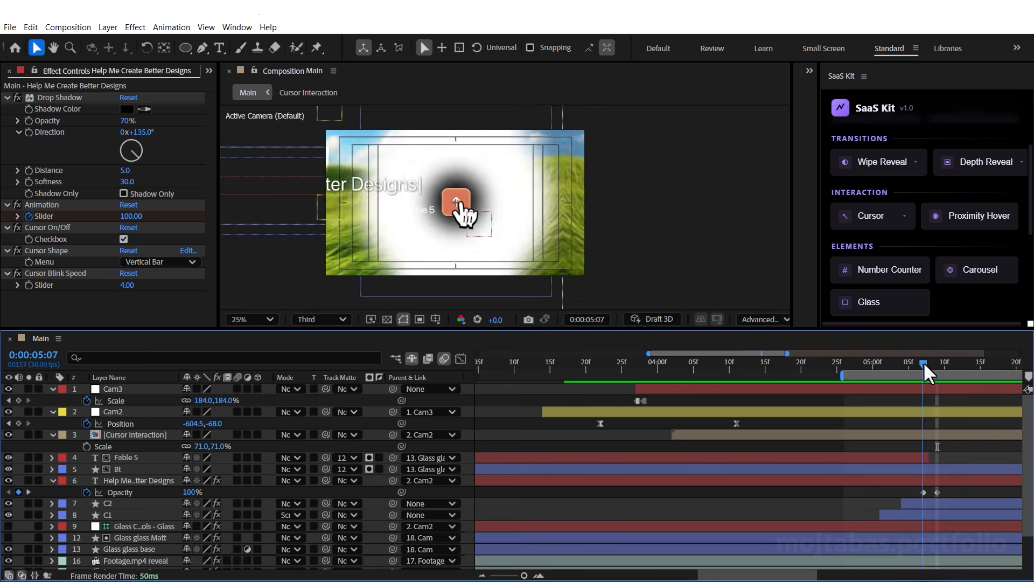
click(928, 511)
key(ctrl+y)
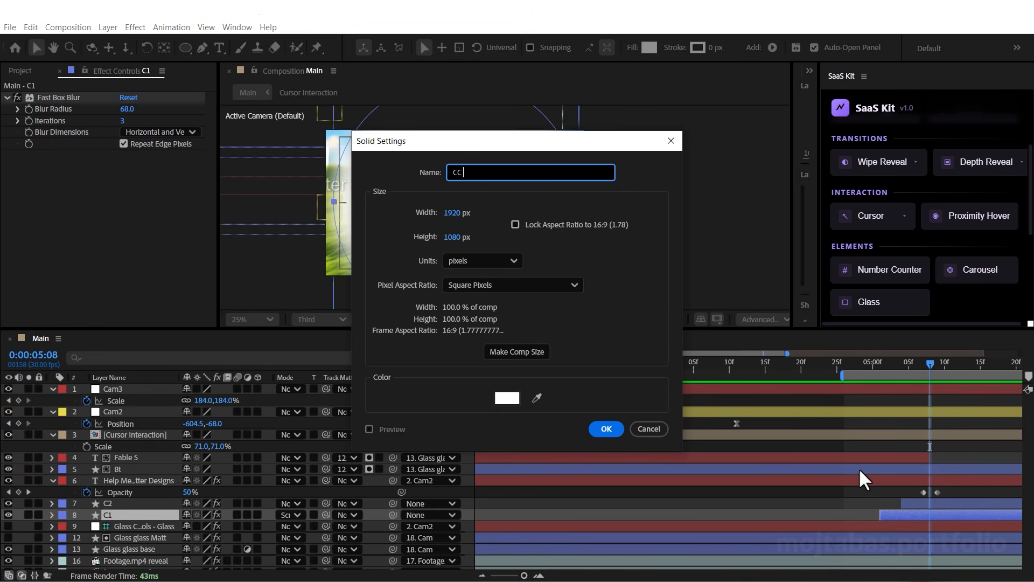
key(Return)
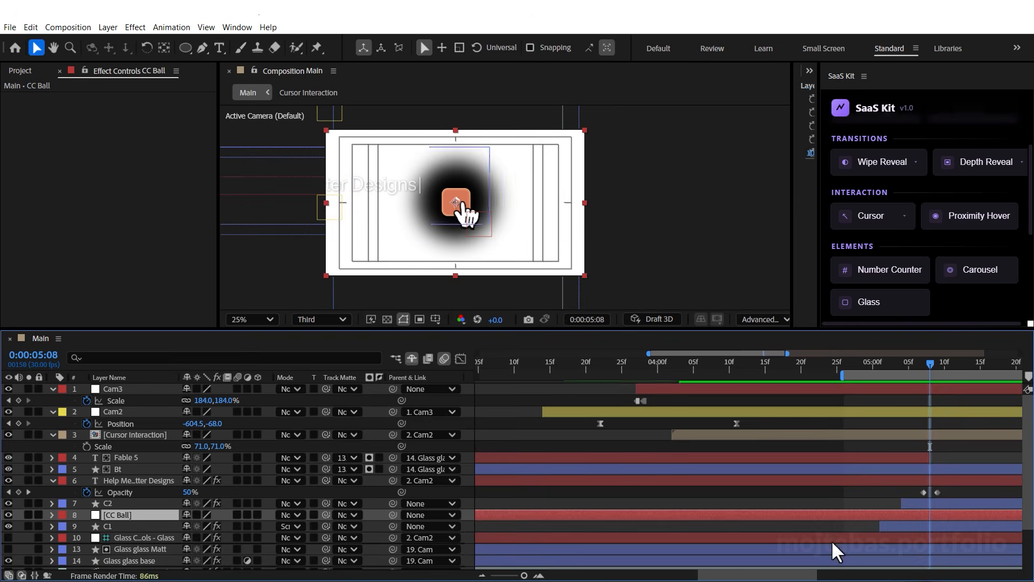
drag(122, 516, 124, 532)
Solo the CC Ball solid to apply the CC Ball Action effect with Ball Size 66, and show the other layers again
click(28, 527)
key(ctrl+space)
text(cc b)
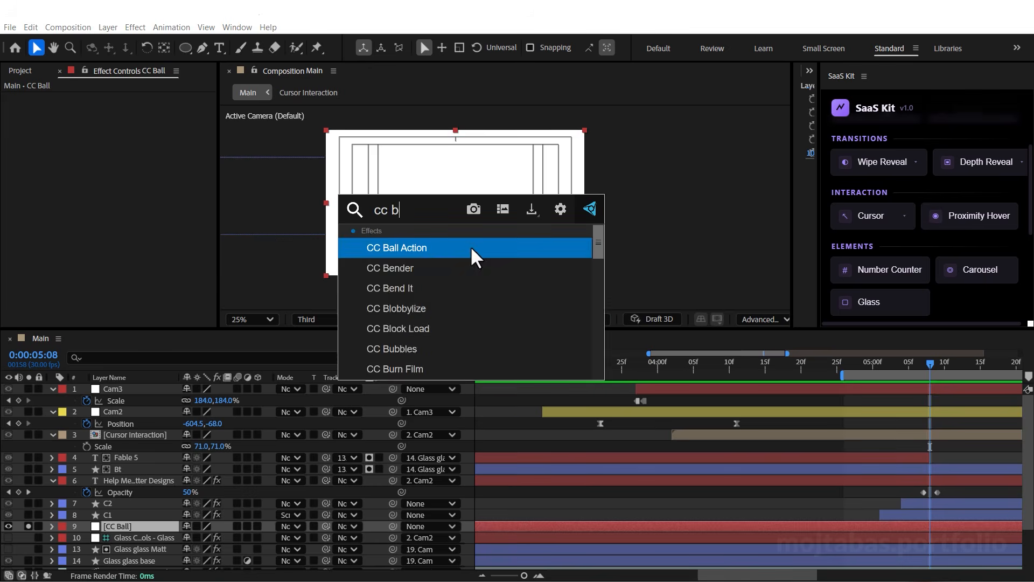
key(Return)
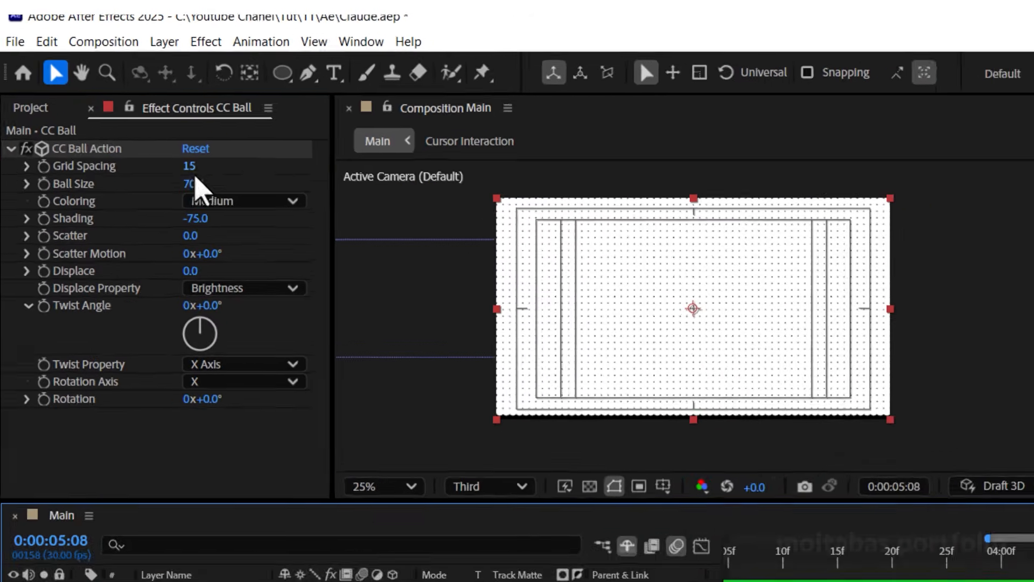
drag(127, 121, 125, 125)
drag(220, 222, 228, 197)
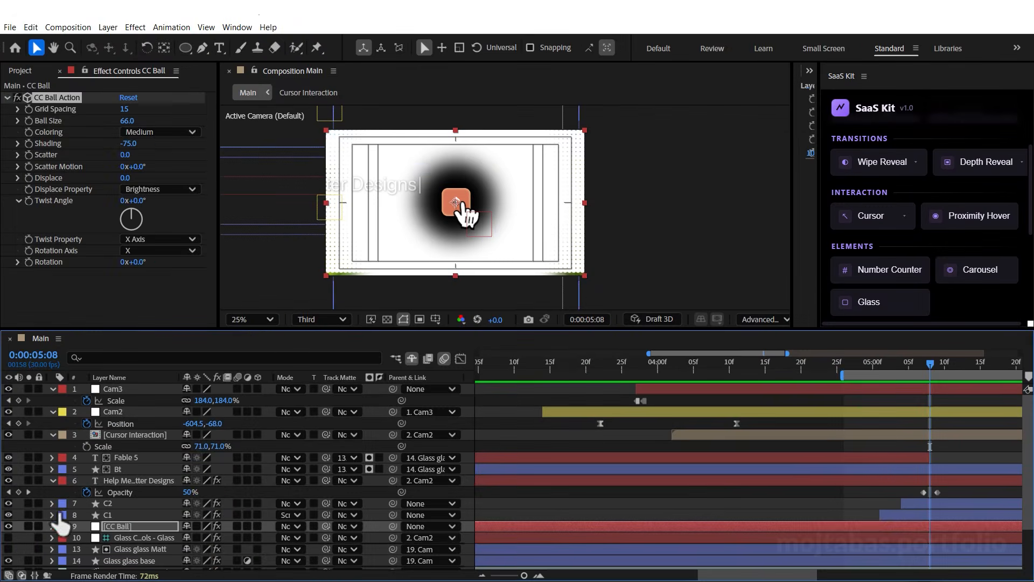
Use layer C1 as the track matte of the CC Ball layer and scrub the transition to 0:00:05:11
scroll(81, 514, down, 3)
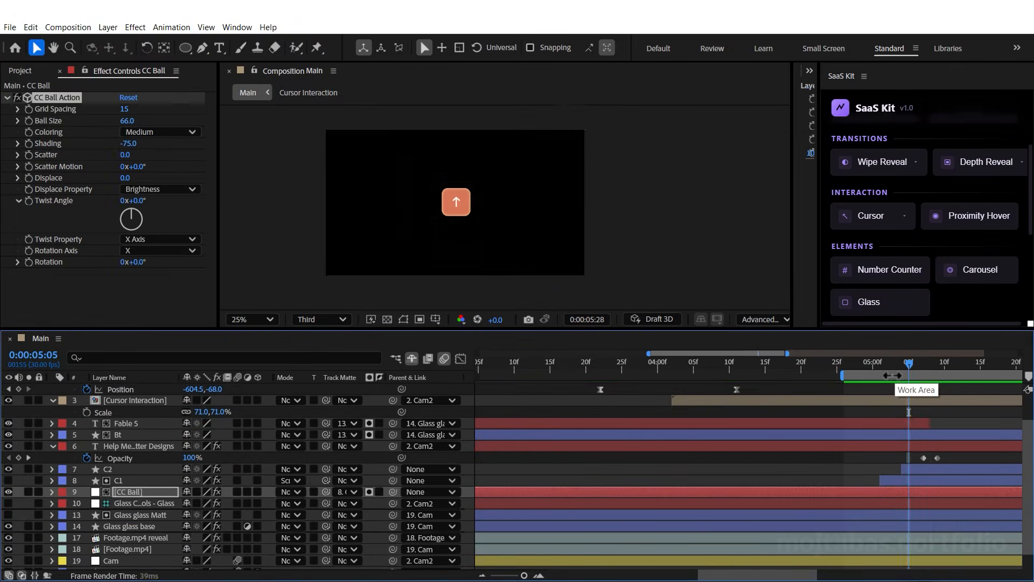
click(909, 364)
drag(911, 369, 952, 370)
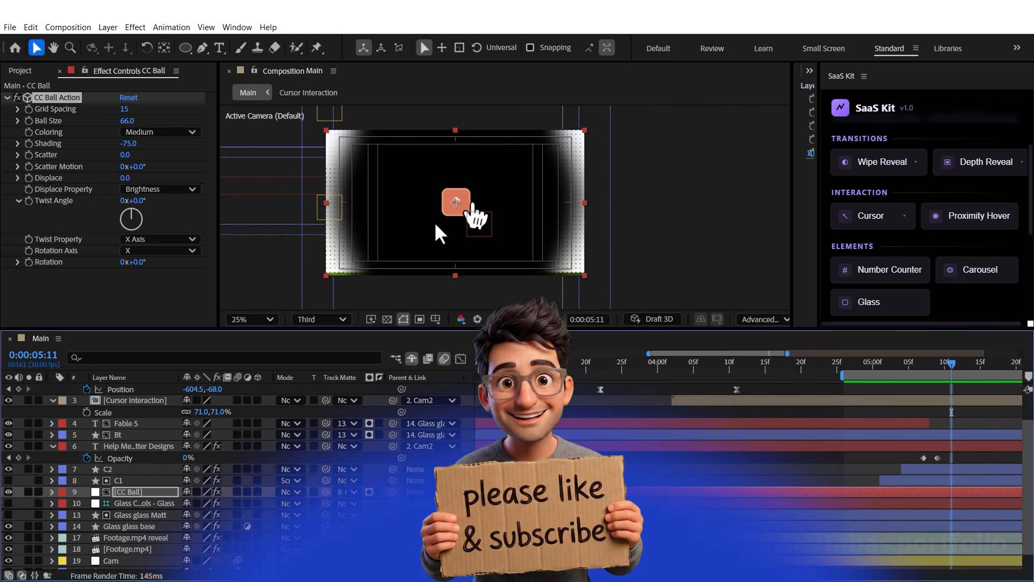
Split the button layer Bt at 0:00:05:11
scroll(135, 437, up, 2)
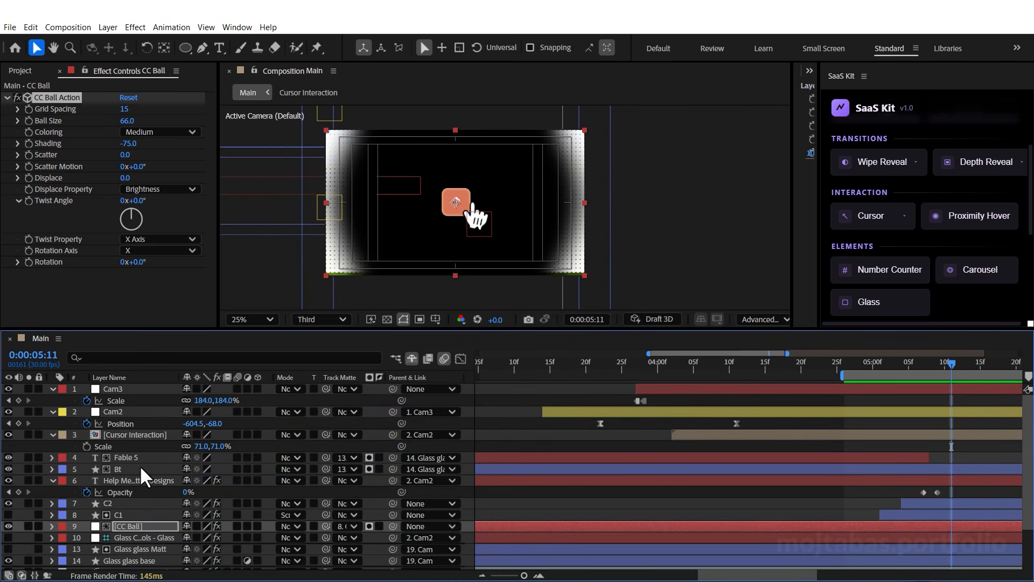
click(133, 469)
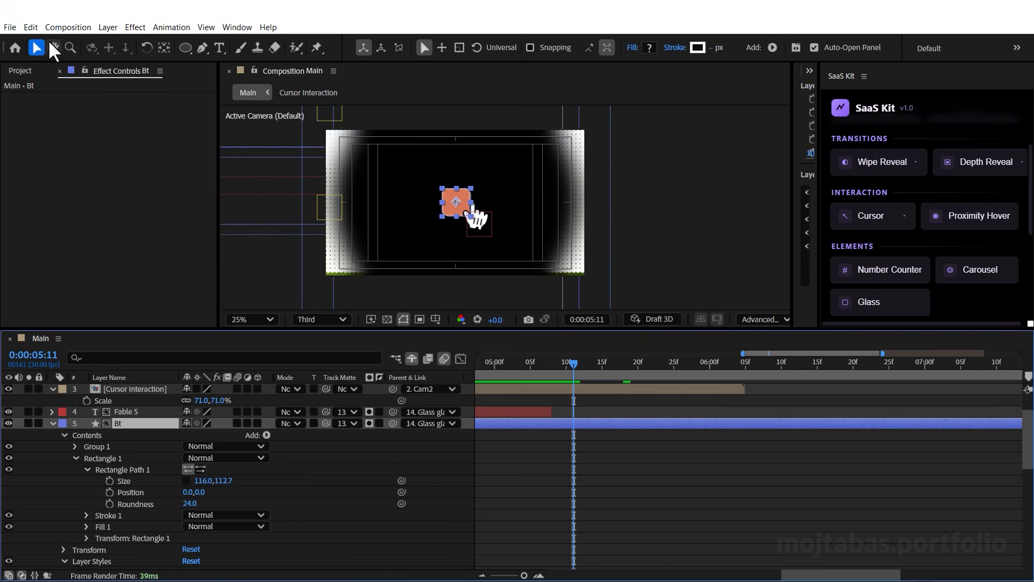
click(31, 27)
click(83, 204)
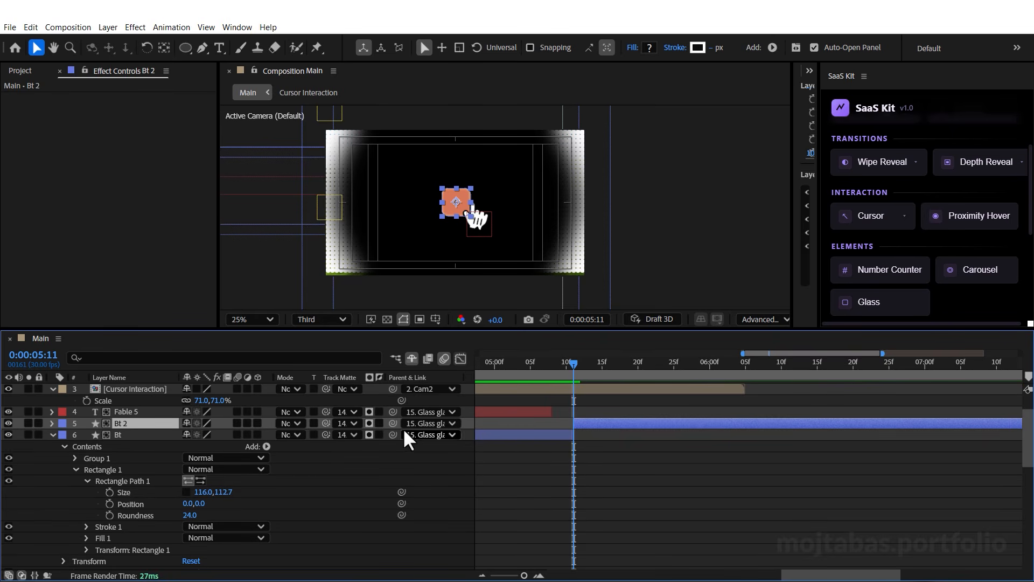
Remove the track matte from layer Bt 2 and collapse the properties of layer Bt
click(349, 423)
click(386, 106)
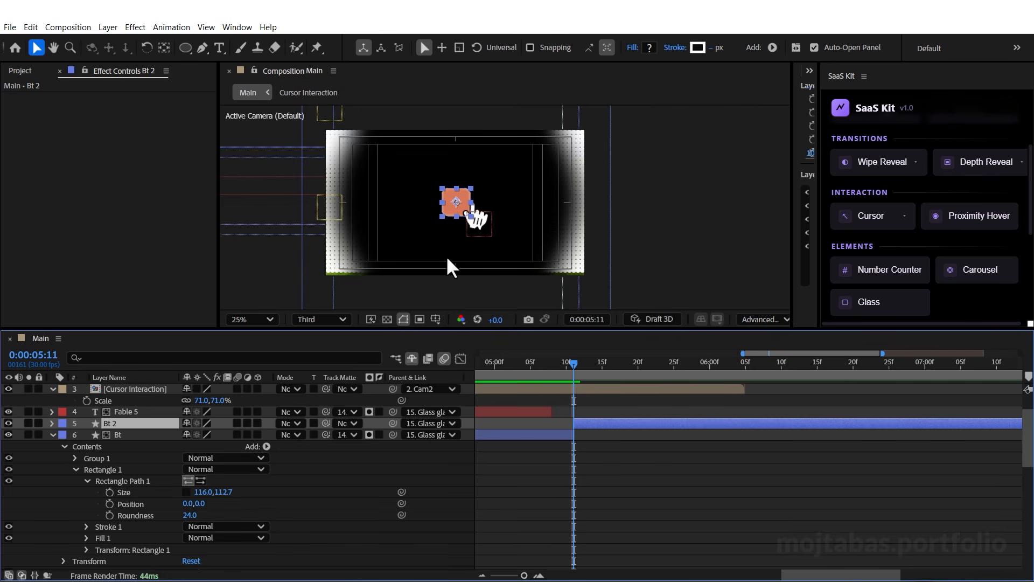
click(53, 435)
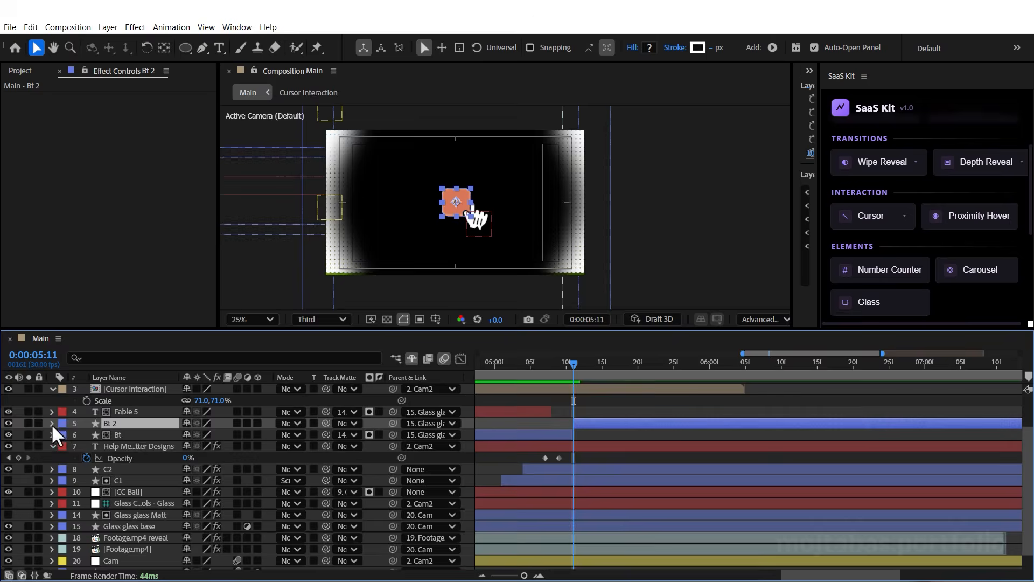
Keyframe the rectangle path Size of Bt 2 at 0:00:05:11 and widen it to 623 at 0:00:05:26
click(51, 423)
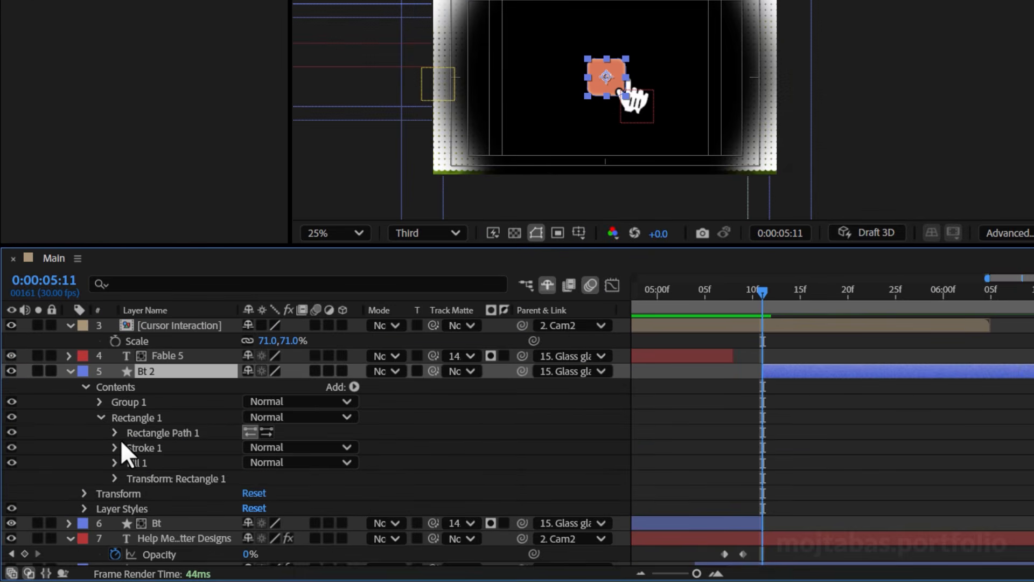
click(115, 433)
click(146, 447)
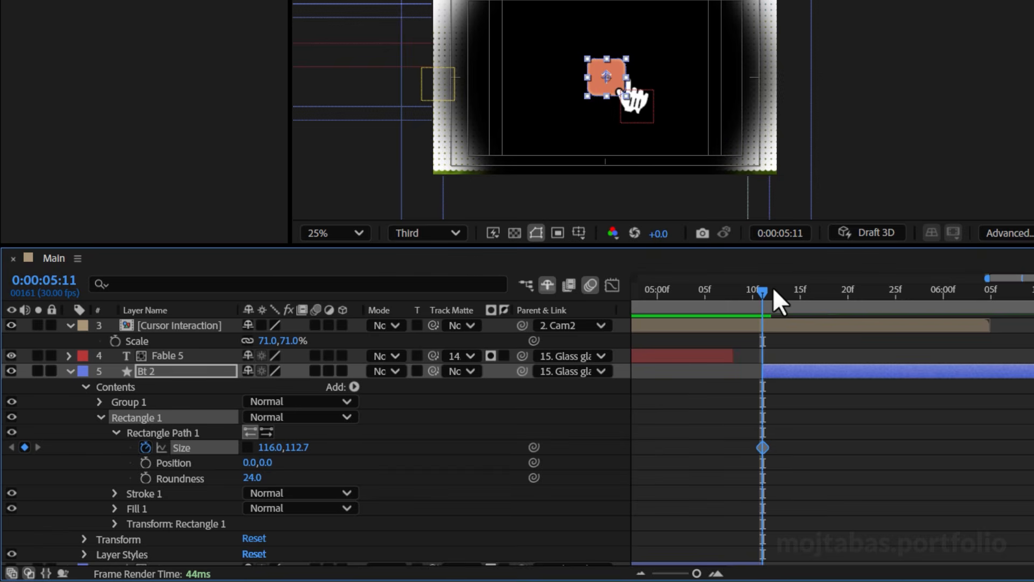
drag(772, 287, 907, 330)
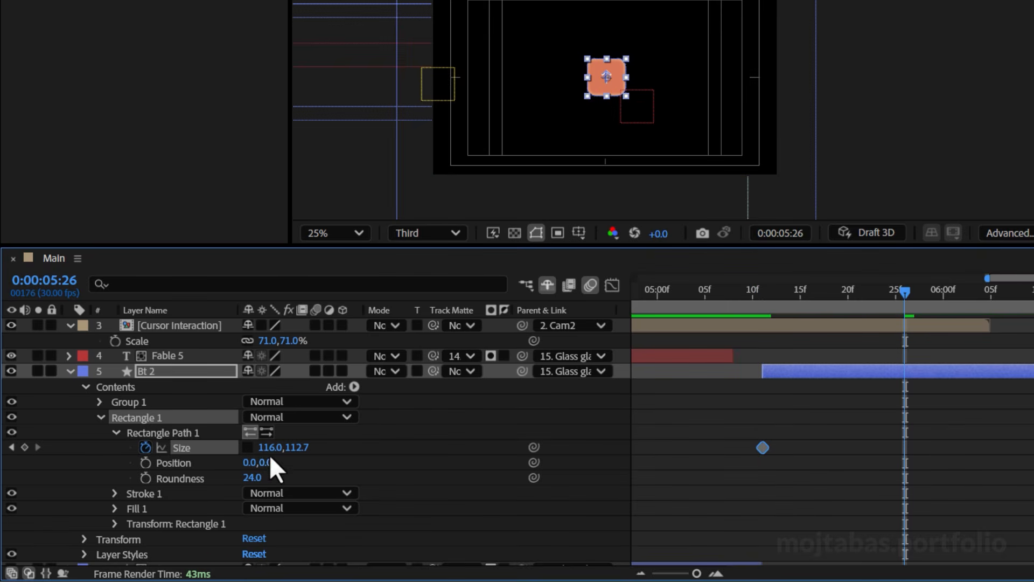
drag(270, 447, 701, 437)
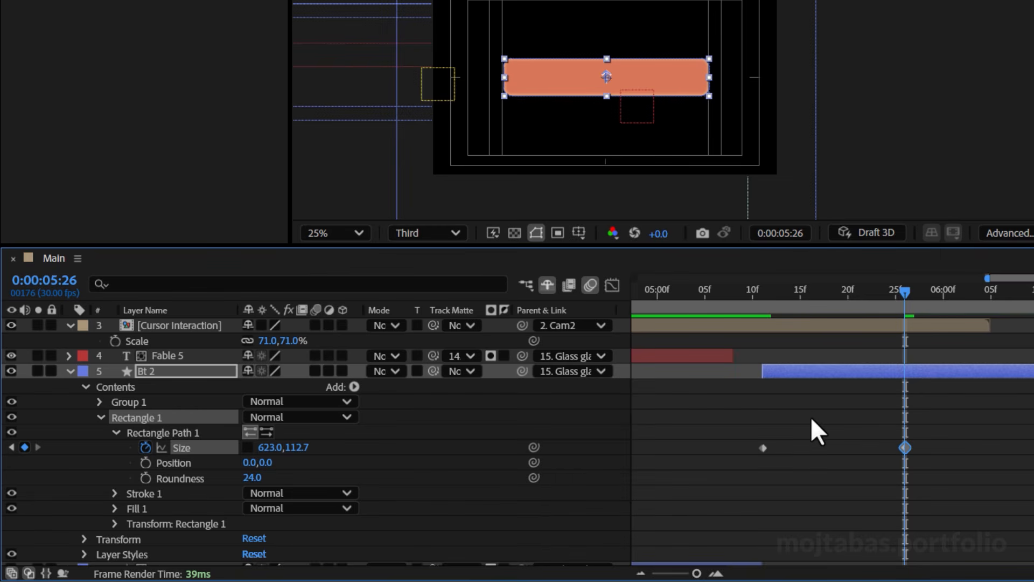
Apply Easy Ease to both Size keyframes of Bt 2 and lengthen the ease into the last keyframe in the speed graph
drag(927, 433, 743, 476)
right_click(762, 447)
mouse_move(862, 437)
click(884, 347)
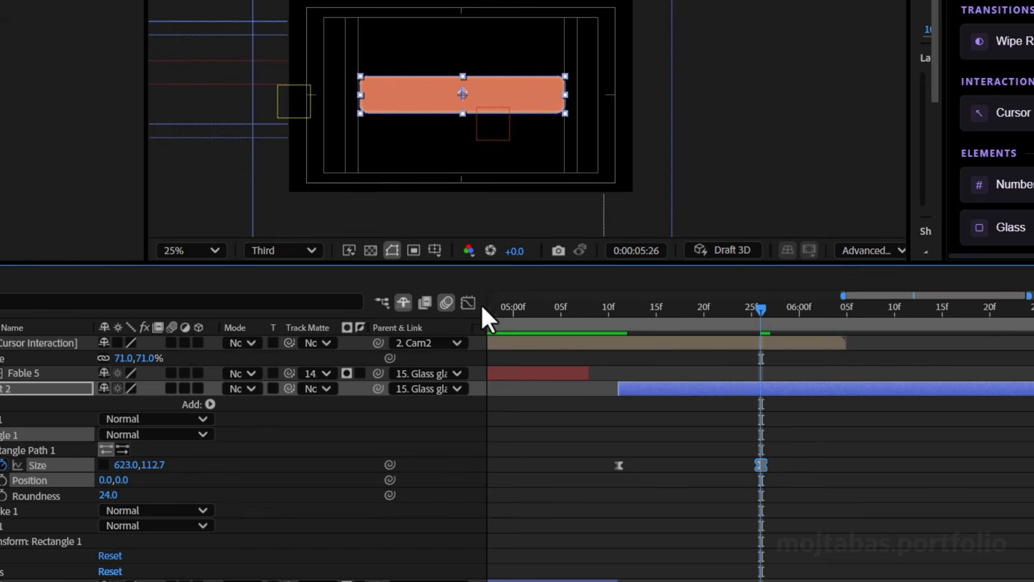
click(468, 304)
click(35, 465)
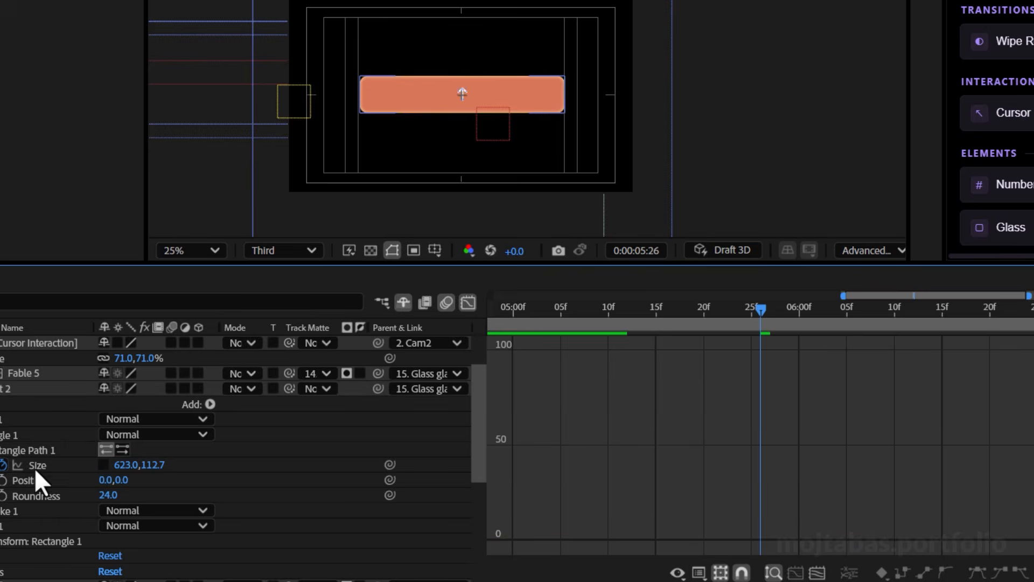
drag(746, 539, 667, 536)
click(468, 303)
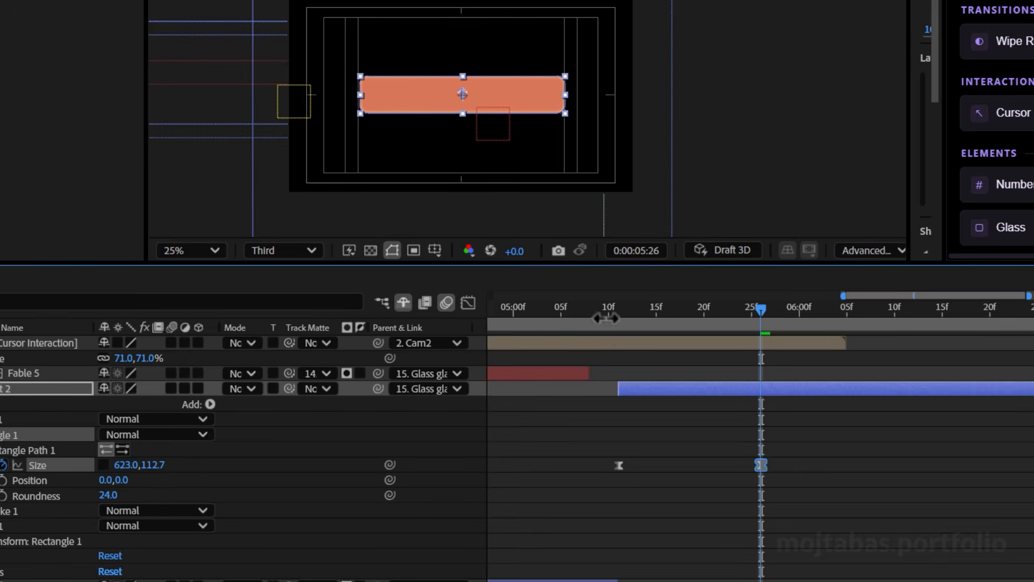
Start the work area at 0:00:05:07 and preview the button's expansion after the circle transition
click(578, 309)
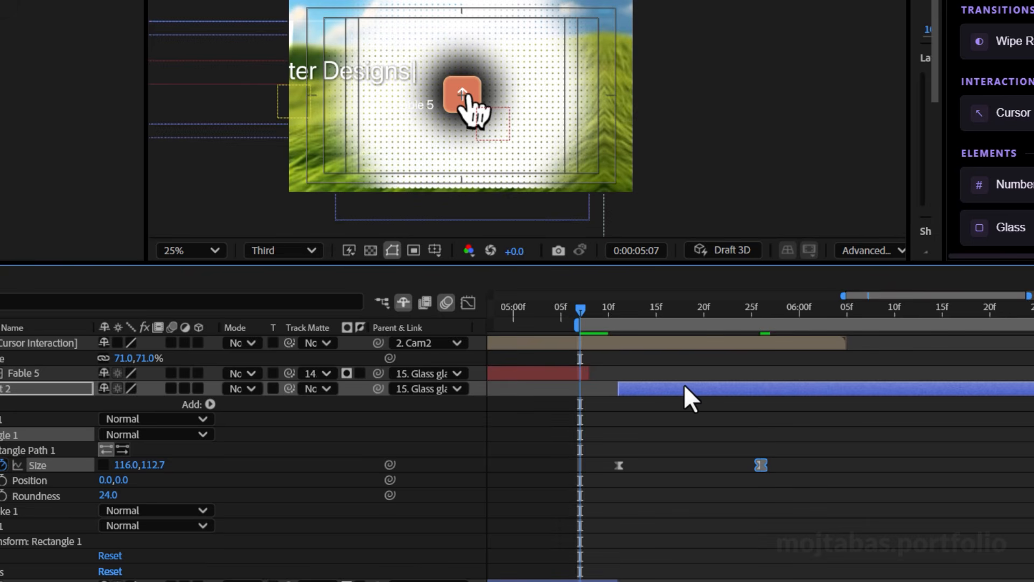
key(space)
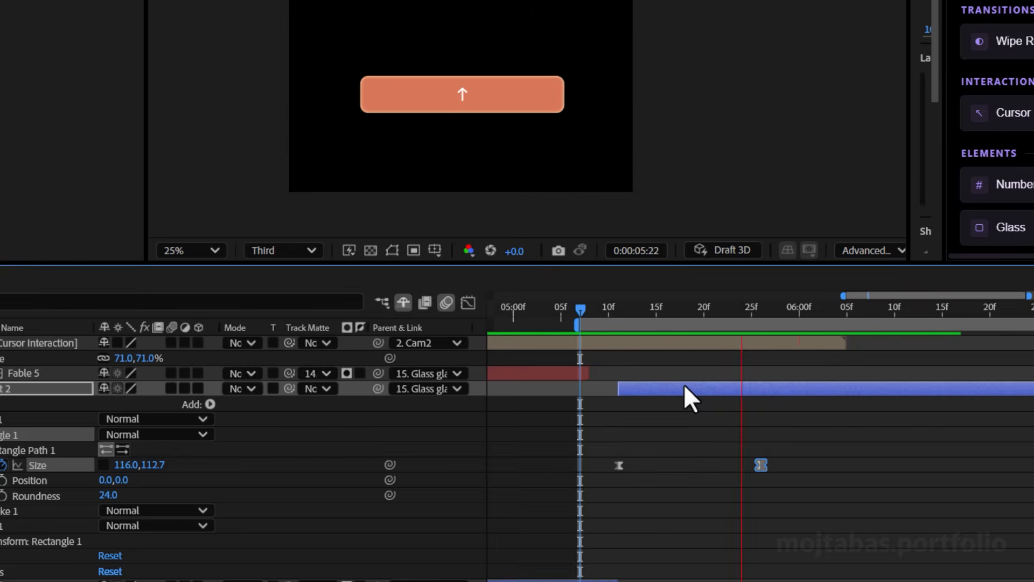
key(space)
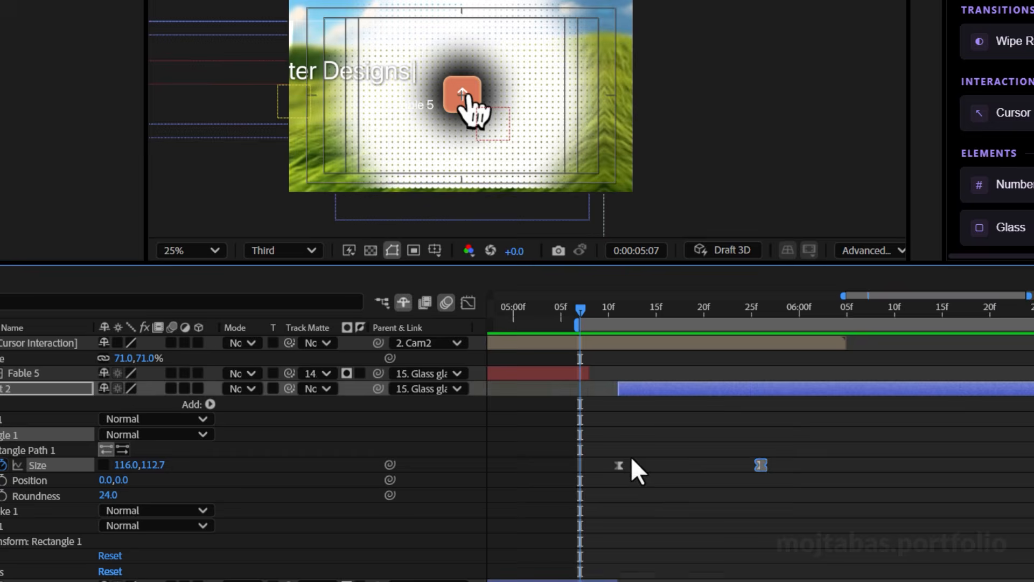
Shorten the ease out of the first Size keyframe of Bt 2 in the speed graph and preview the expansion
click(619, 464)
click(468, 303)
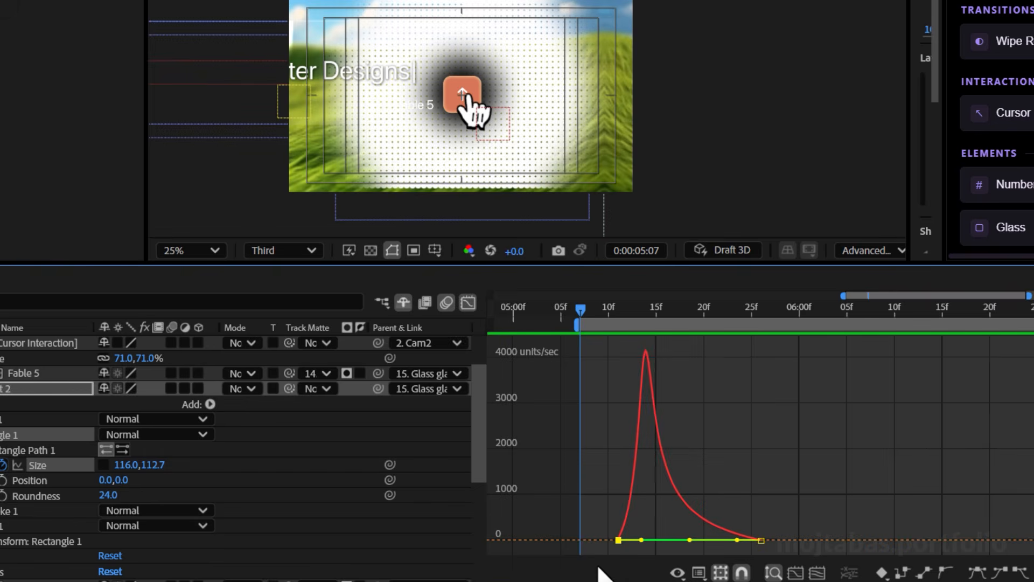
drag(649, 539, 614, 538)
key(space)
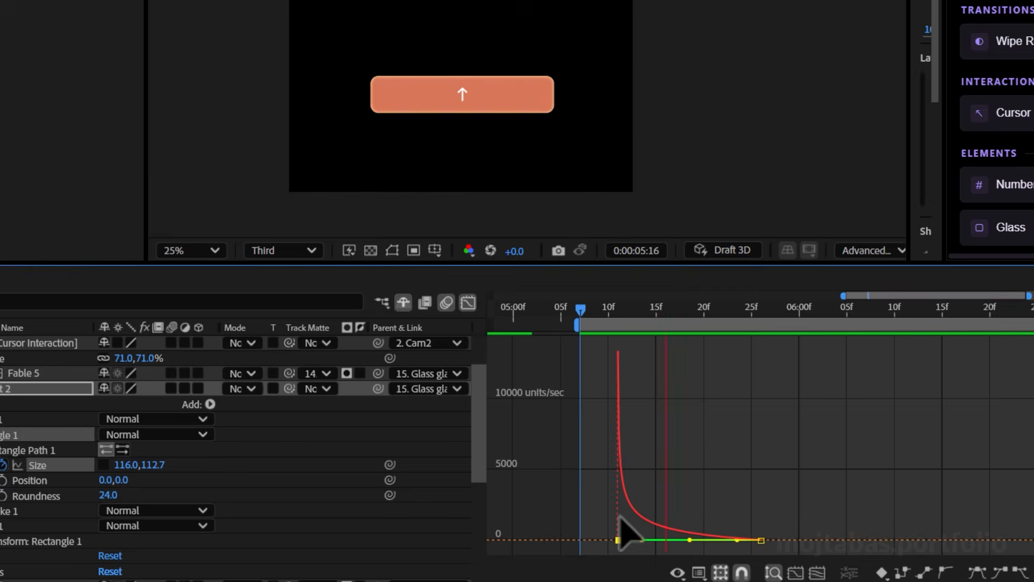
drag(623, 540, 636, 539)
key(space)
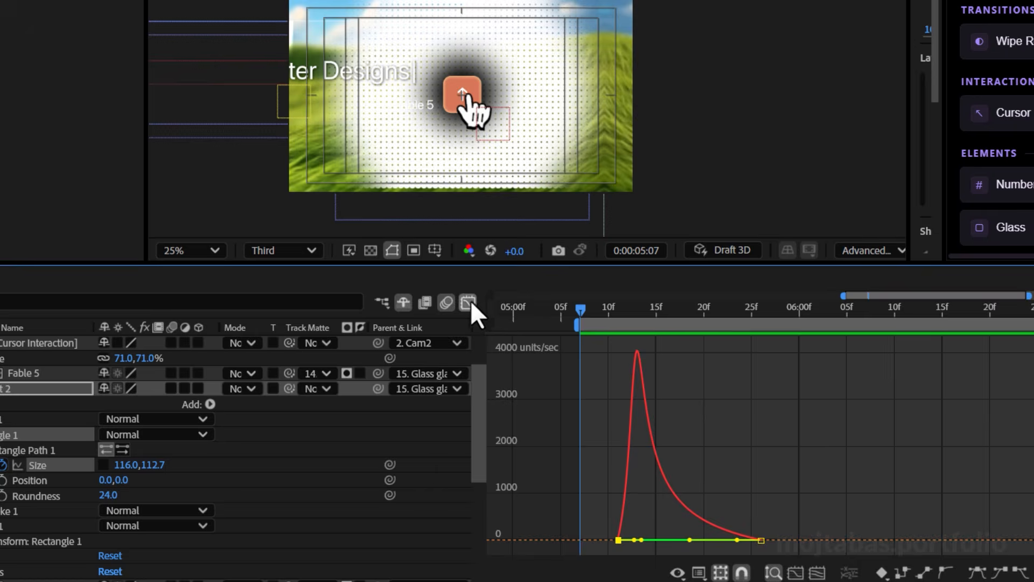
click(469, 302)
Keyframe the Opacity of Group 1 in Bt 2 at 100% at 0:00:05:12 and 0% at 0:00:05:14
click(628, 316)
click(629, 316)
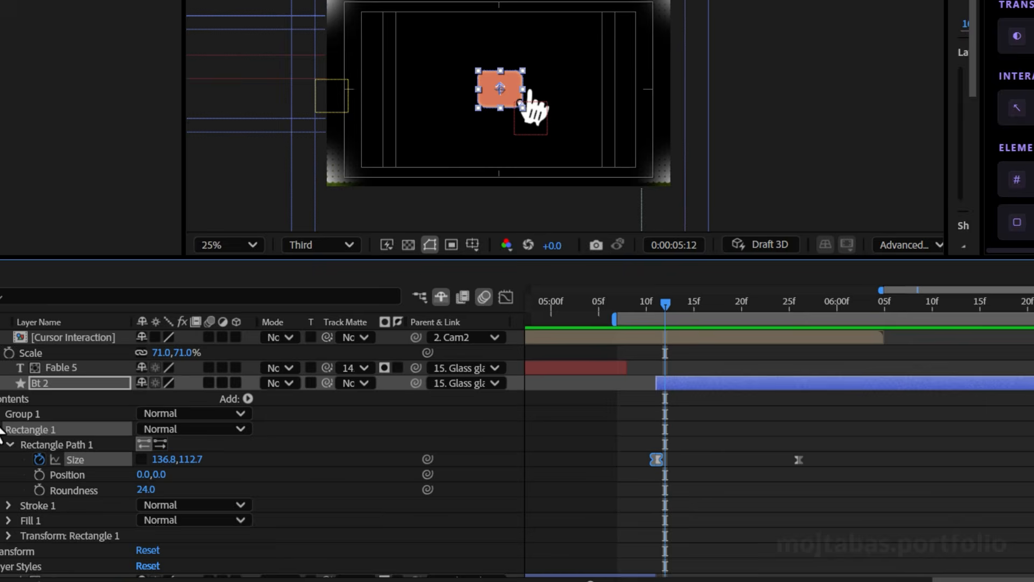
click(74, 402)
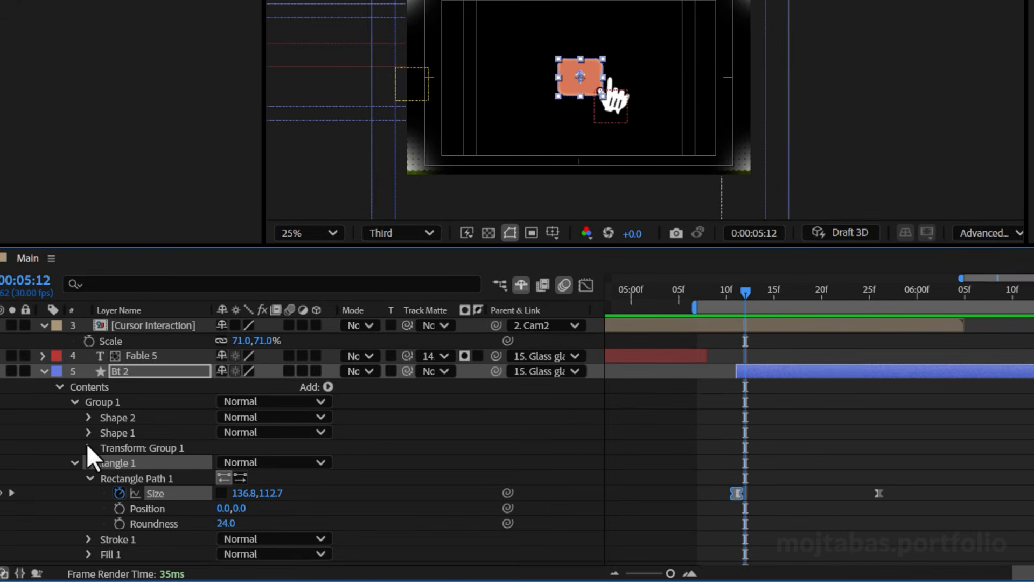
click(90, 448)
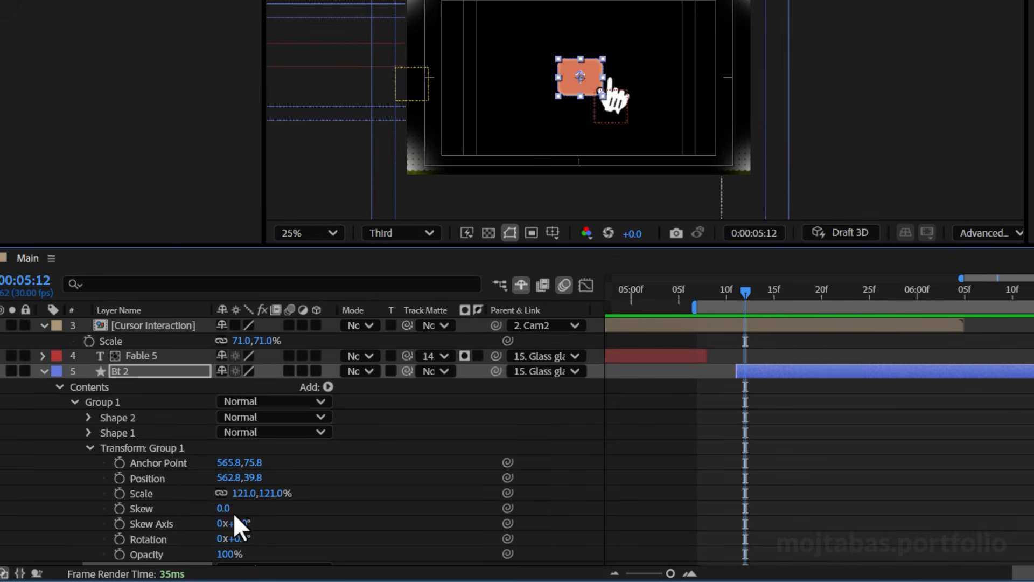
click(119, 555)
scroll(841, 508, down, 4)
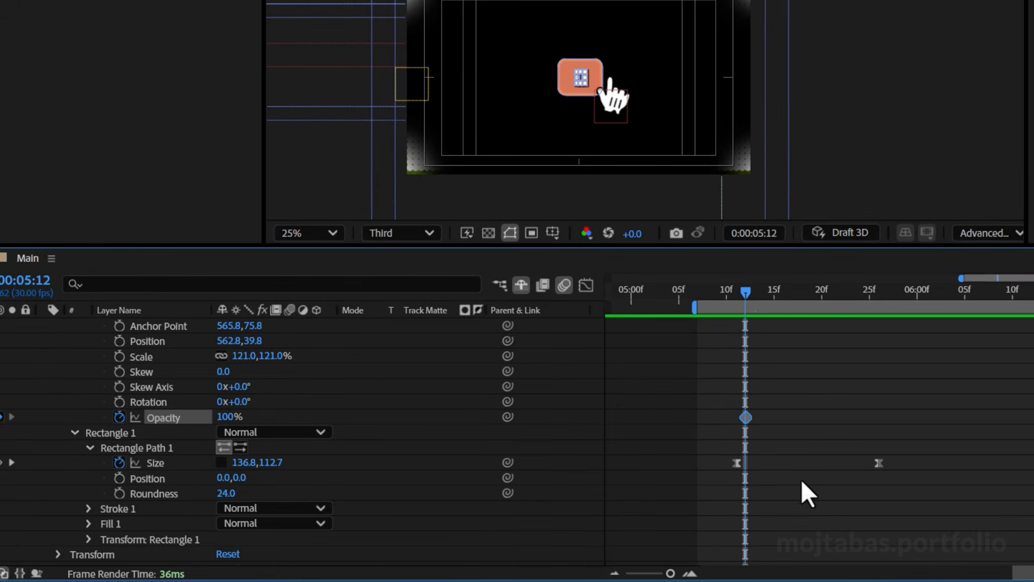
click(764, 294)
text(0)
key(Return)
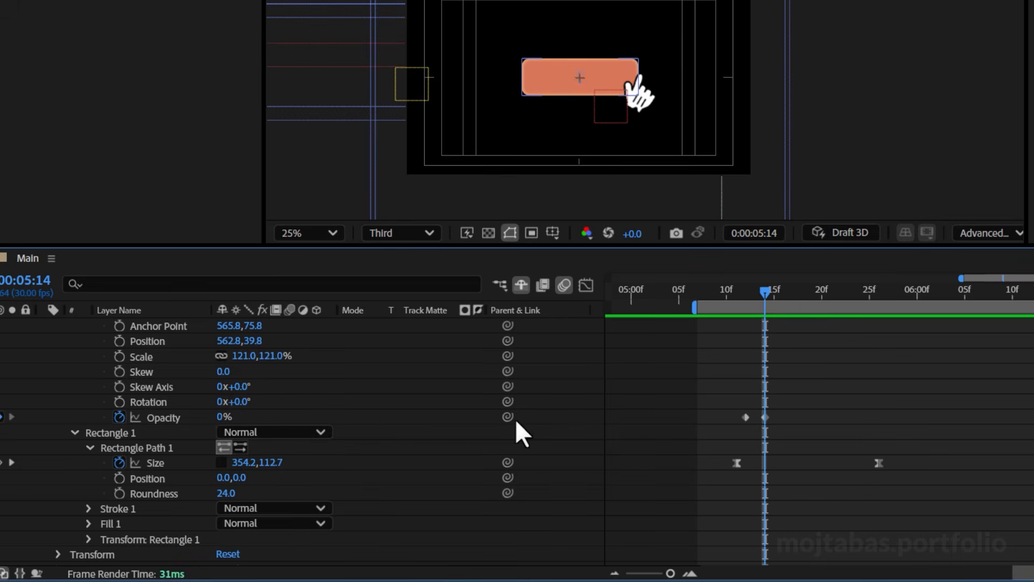
Collapse Group 1 and add a Fill 1 Color keyframe to Rectangle 1 of Bt 2, placed at 0:00:05:12
drag(767, 302, 791, 296)
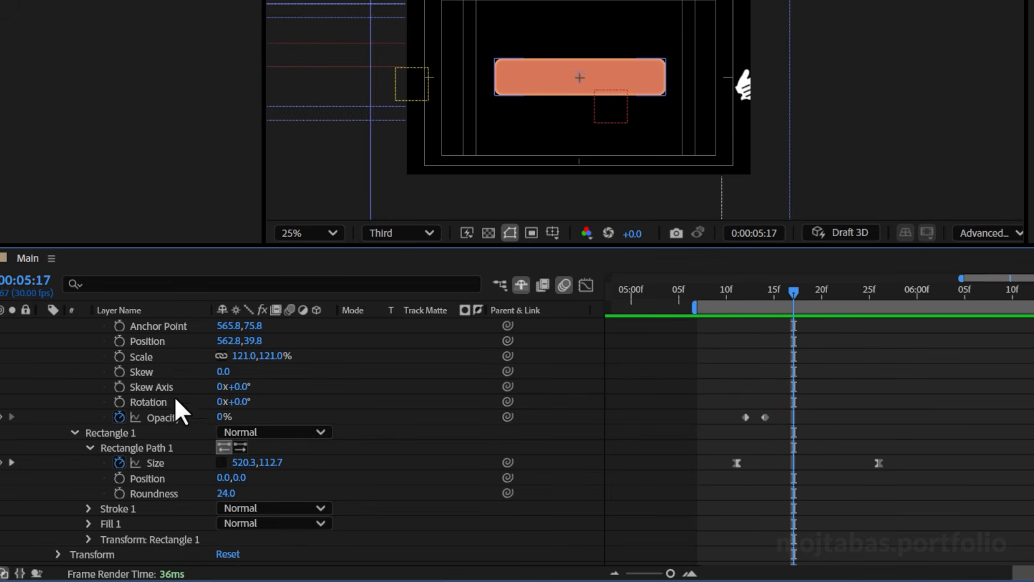
scroll(84, 387, up, 2)
click(88, 402)
click(74, 357)
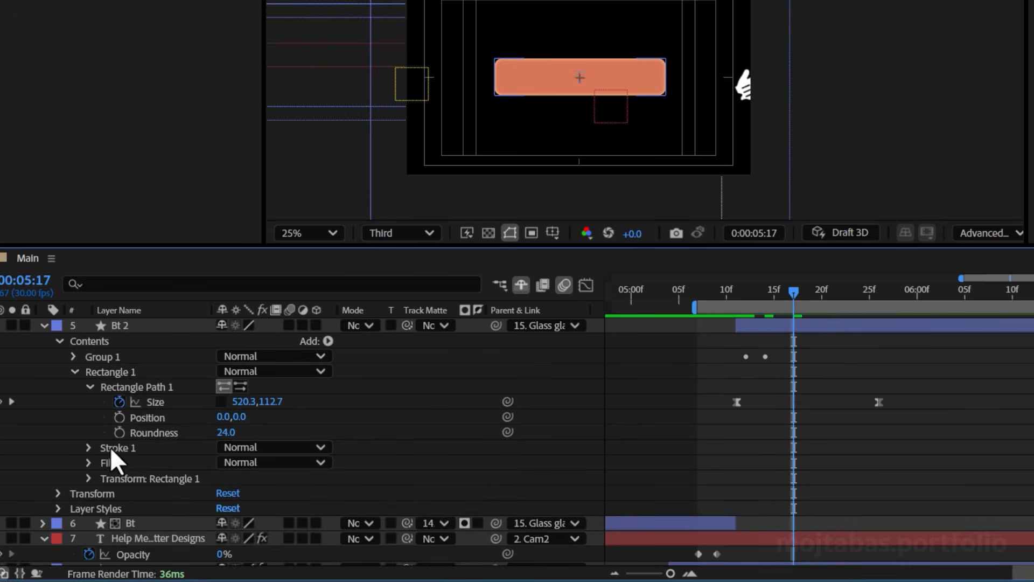
click(88, 462)
scroll(115, 467, down, 2)
click(119, 462)
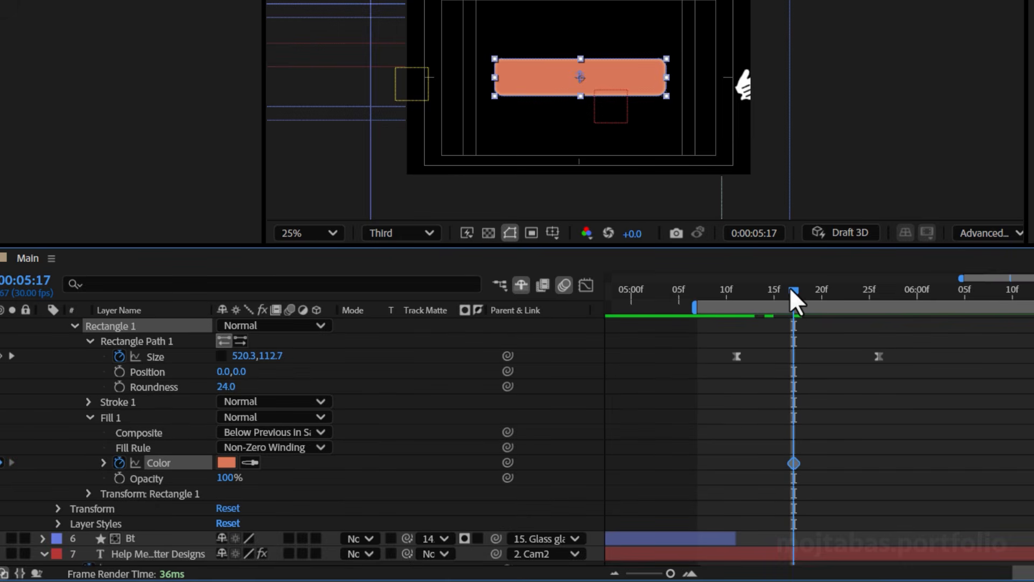
click(749, 295)
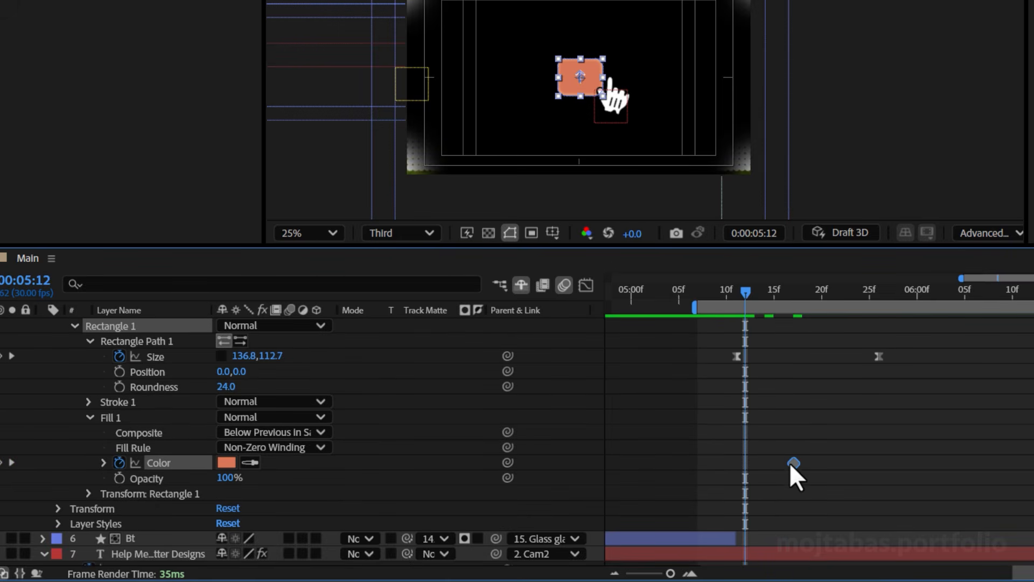
Set the Fill 1 Color of Rectangle 1 to black (000000) at 0:00:05:15 and preview the color change
drag(745, 291, 773, 295)
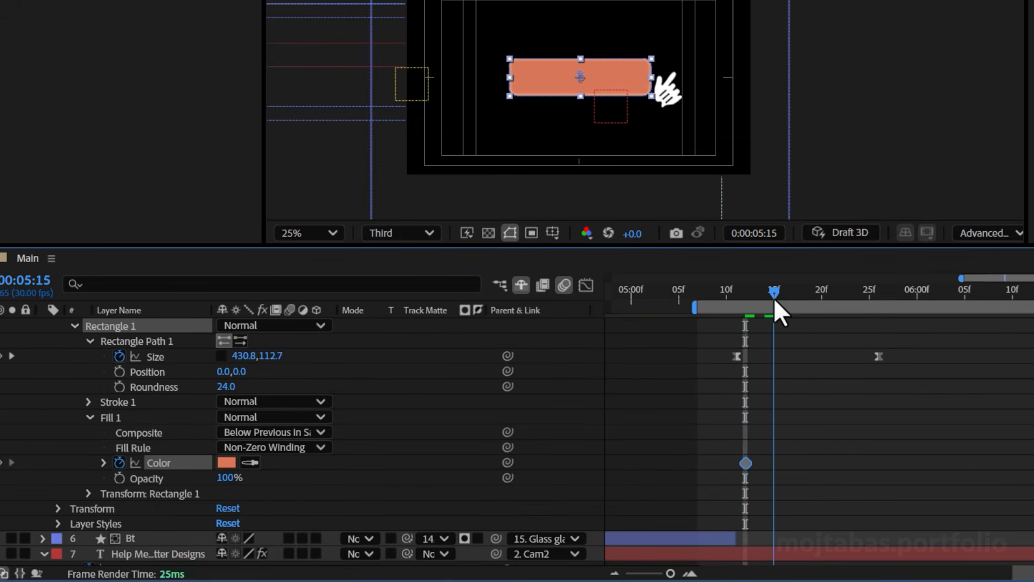
click(225, 462)
click(459, 321)
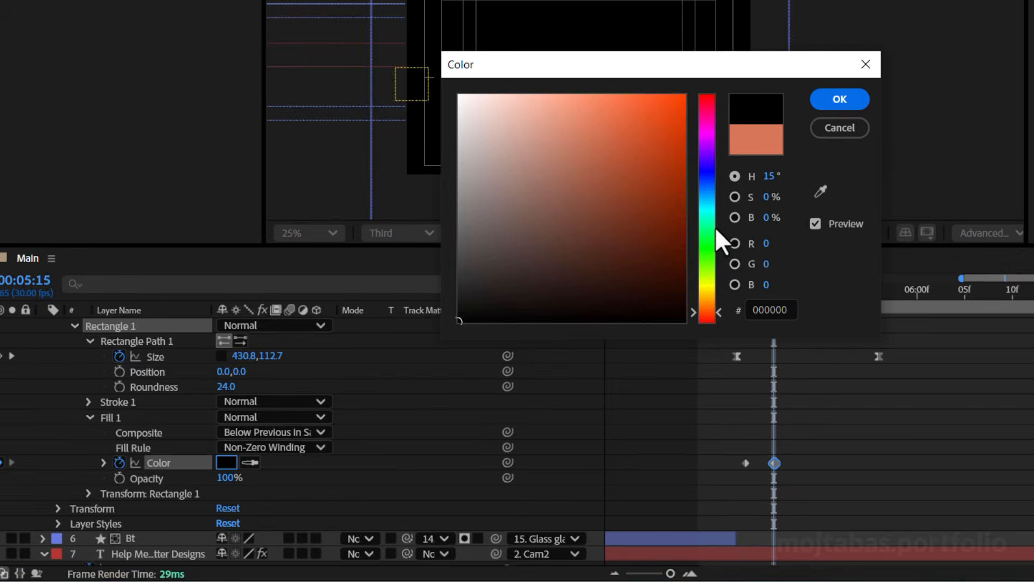
click(856, 100)
drag(748, 302, 824, 310)
key(space)
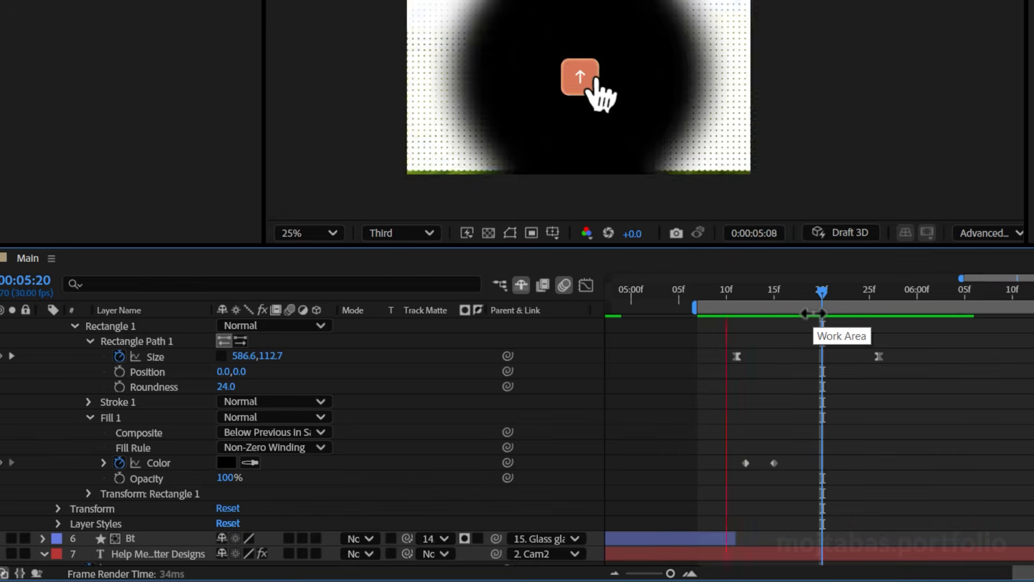
key(space)
Keyframe the Stroke Width of Rectangle 1 at 0 at 0:00:05:14 and 1 at 0:00:05:15, and preview the outline
drag(776, 291, 764, 296)
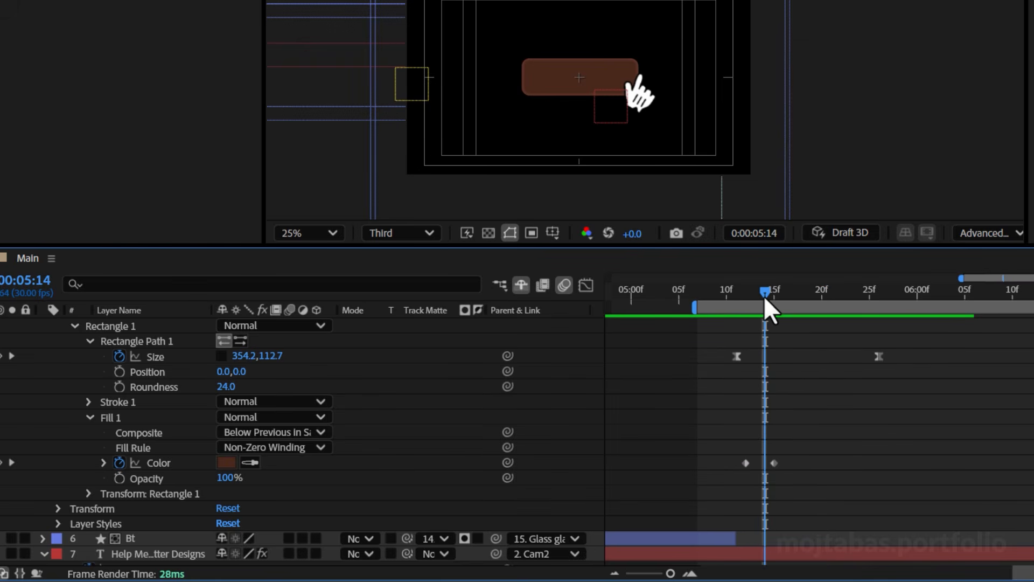
click(89, 402)
click(120, 462)
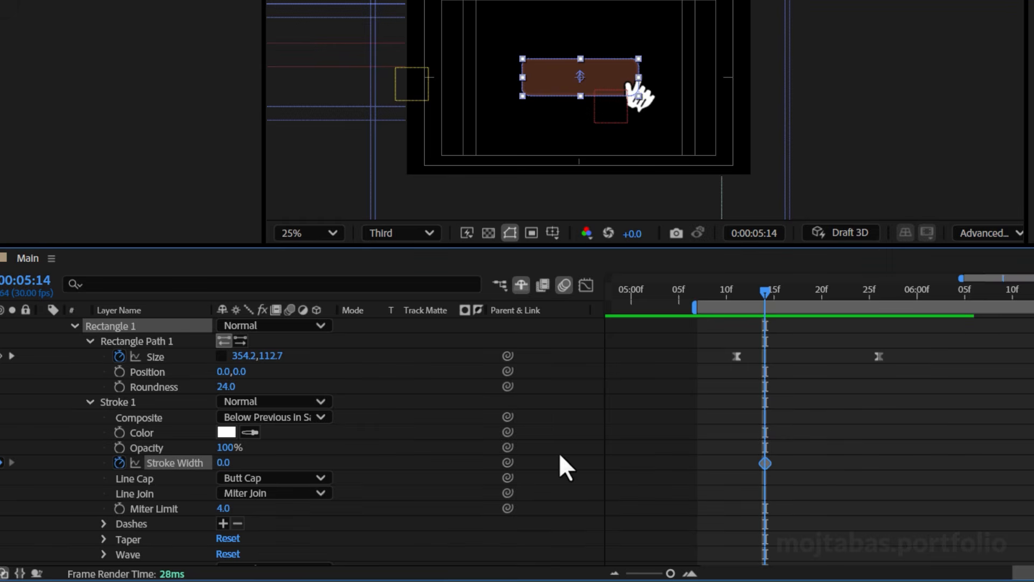
drag(767, 287, 775, 294)
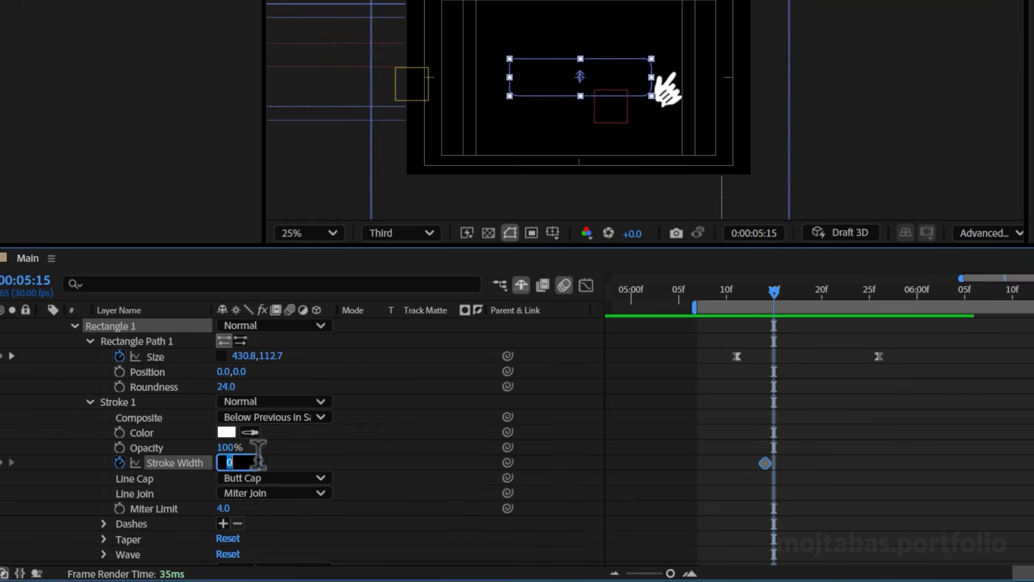
text(1)
click(313, 450)
key(space)
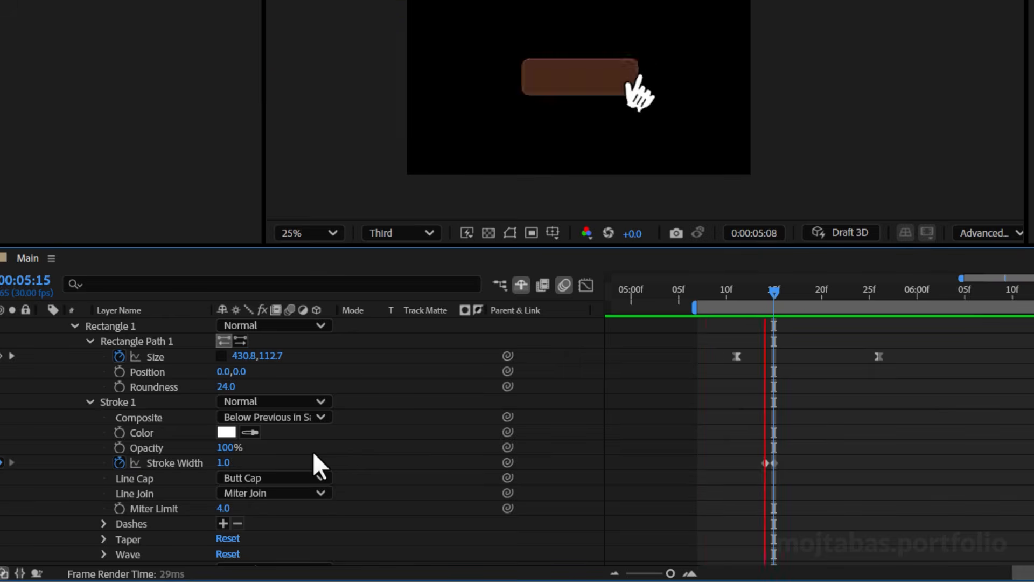
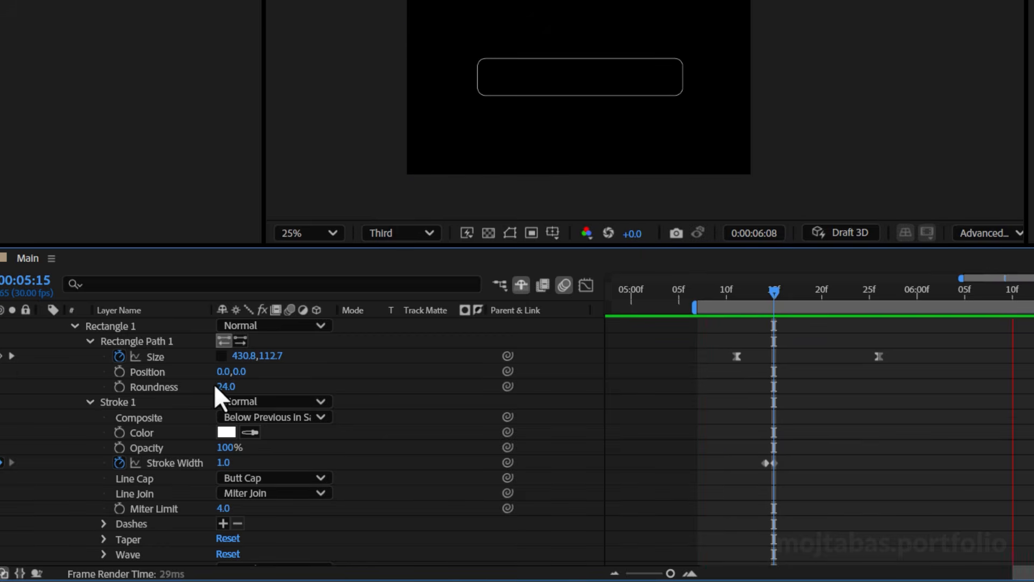
key(space)
Collapse the properties of Bt 2, duplicate the layer and name the copy Bt -Glow
scroll(131, 425, up, 2)
click(44, 371)
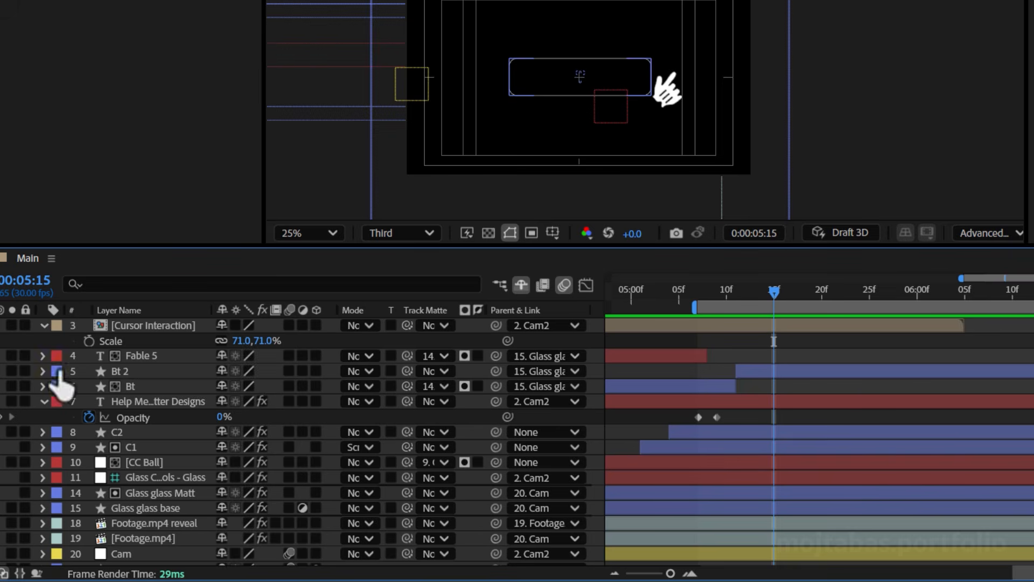
click(128, 371)
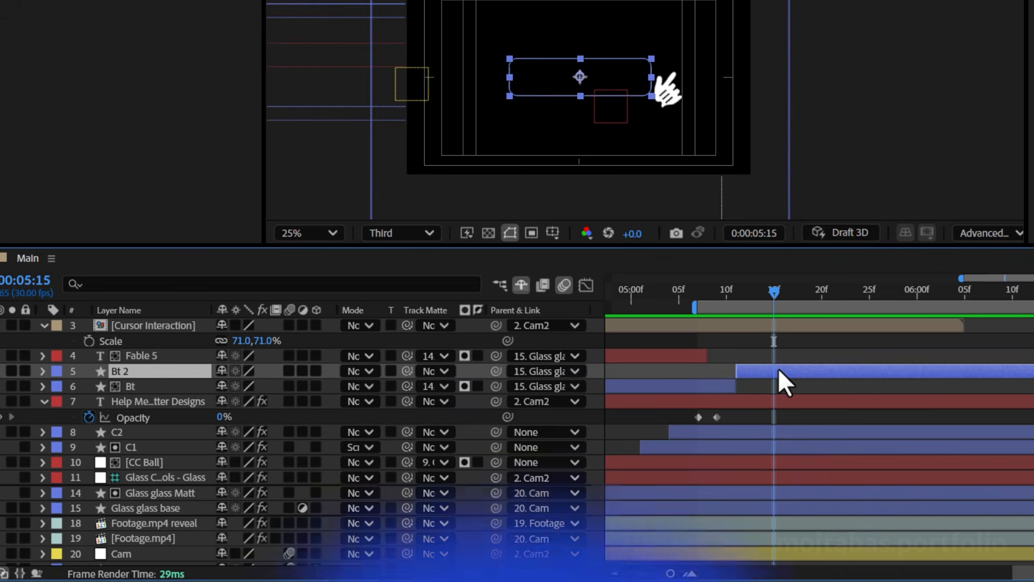
key(ctrl+d)
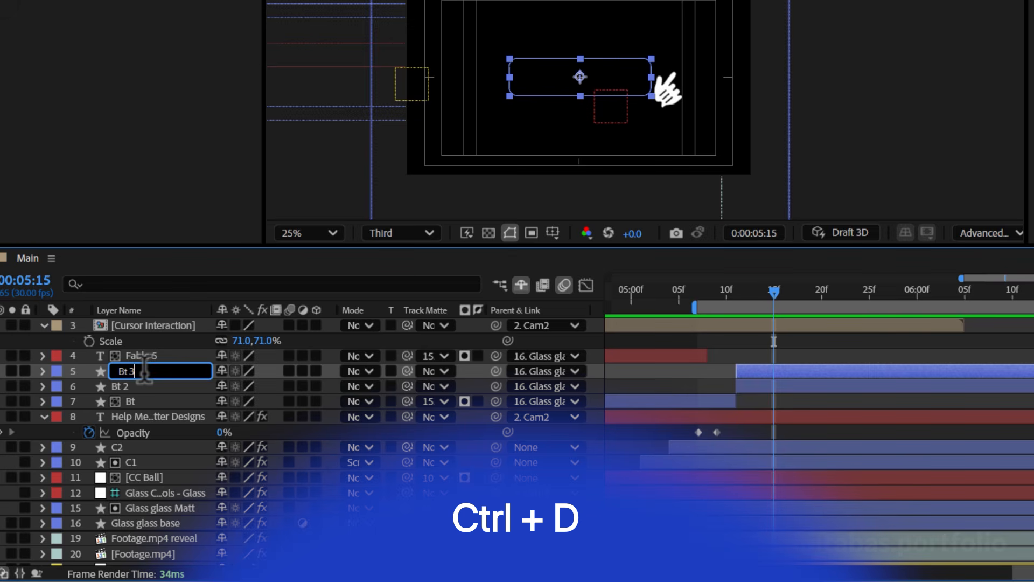
key(BackSpace)
text(-Glow)
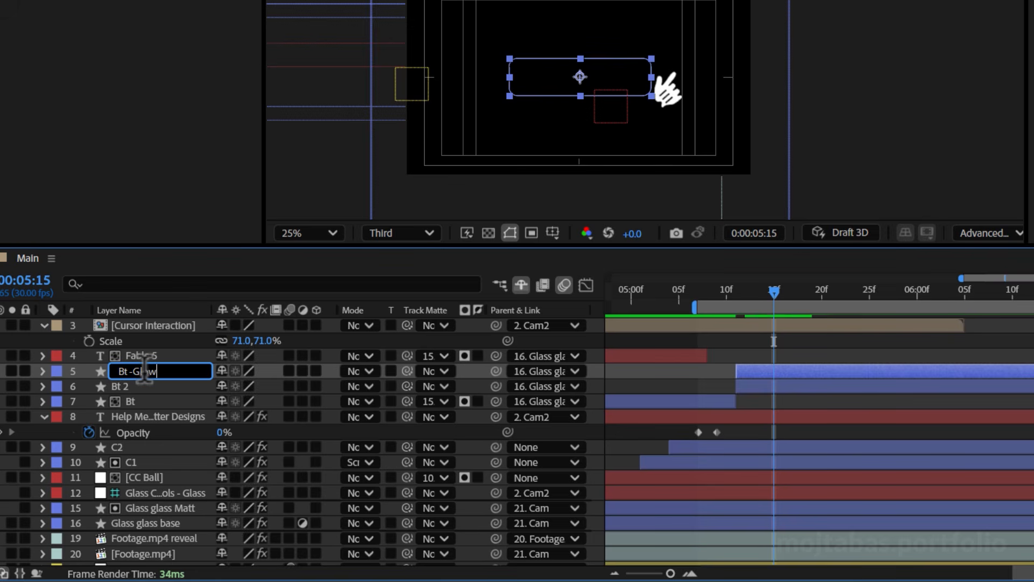
key(Return)
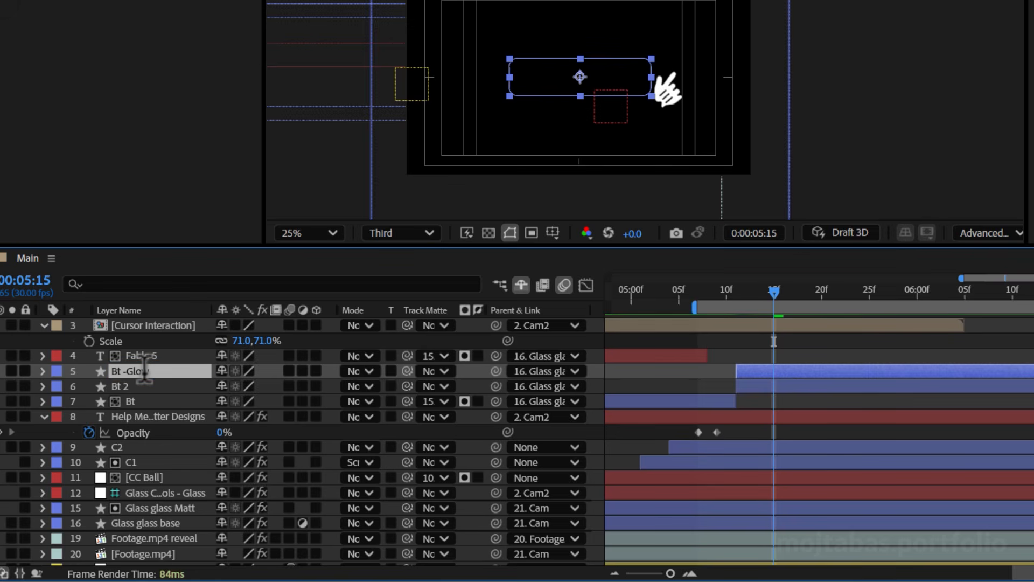
Apply CC Light Sweep to Bt -Glow with Shape Smooth, Width 133 and Sweep Intensity 44
key(ctrl+space)
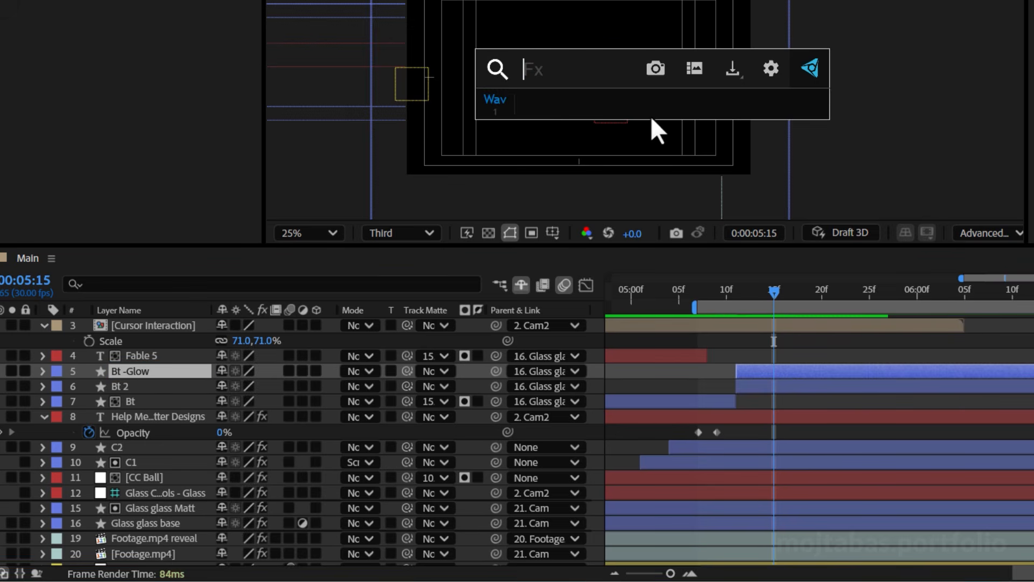
text(cc)
click(615, 117)
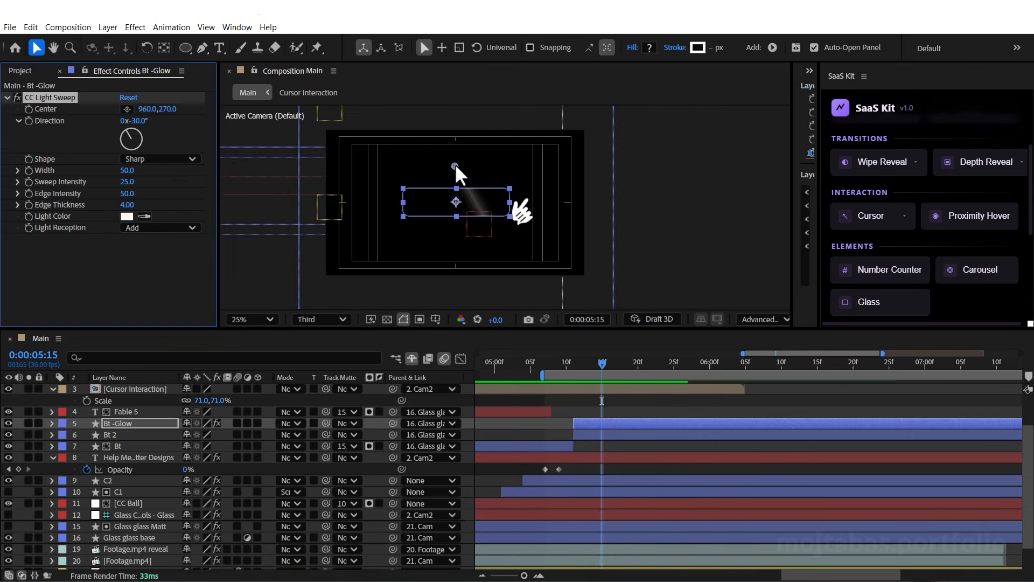
click(139, 160)
click(153, 189)
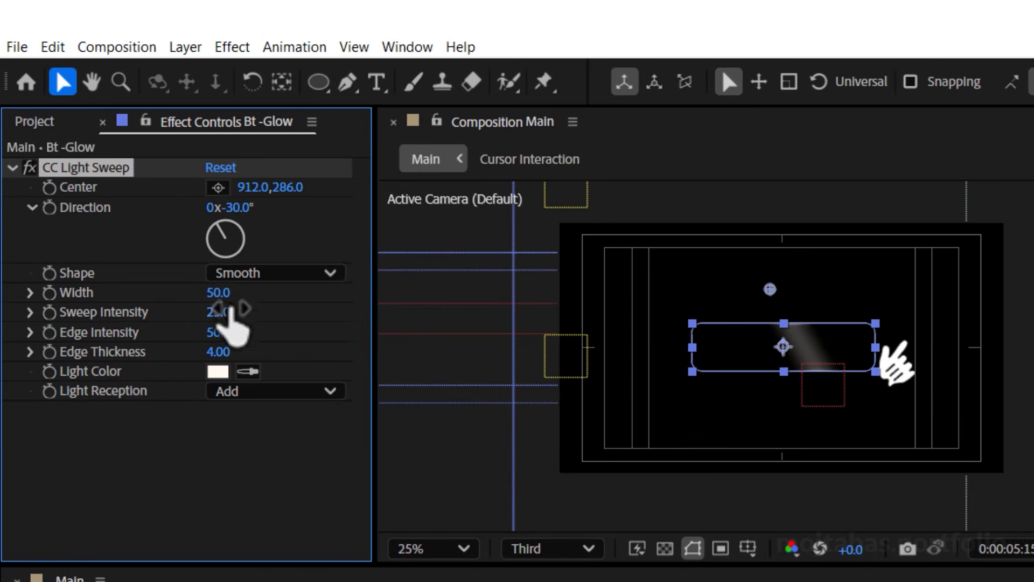
drag(129, 170, 172, 170)
drag(296, 292, 316, 291)
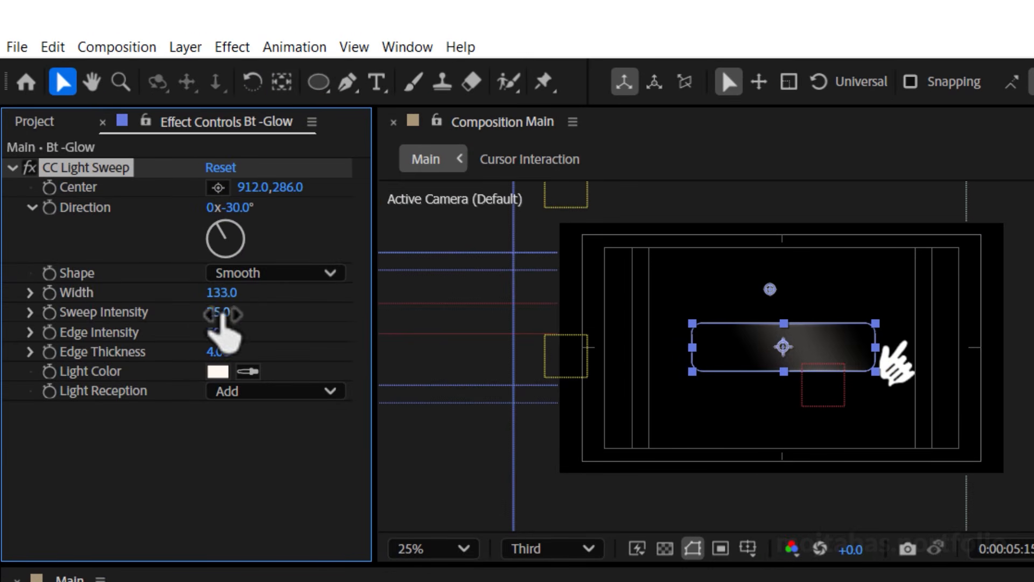
drag(221, 312, 242, 313)
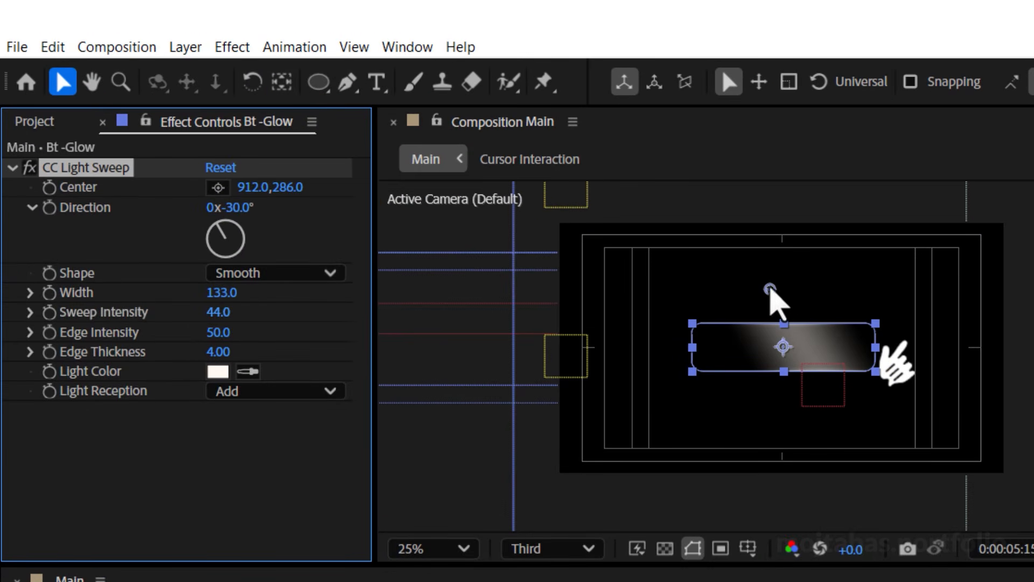
Keyframe the light sweep Center at 140,434 at 0:00:05:12 and 1844,498 at 0:00:05:19, and preview the sweep
drag(771, 289, 591, 323)
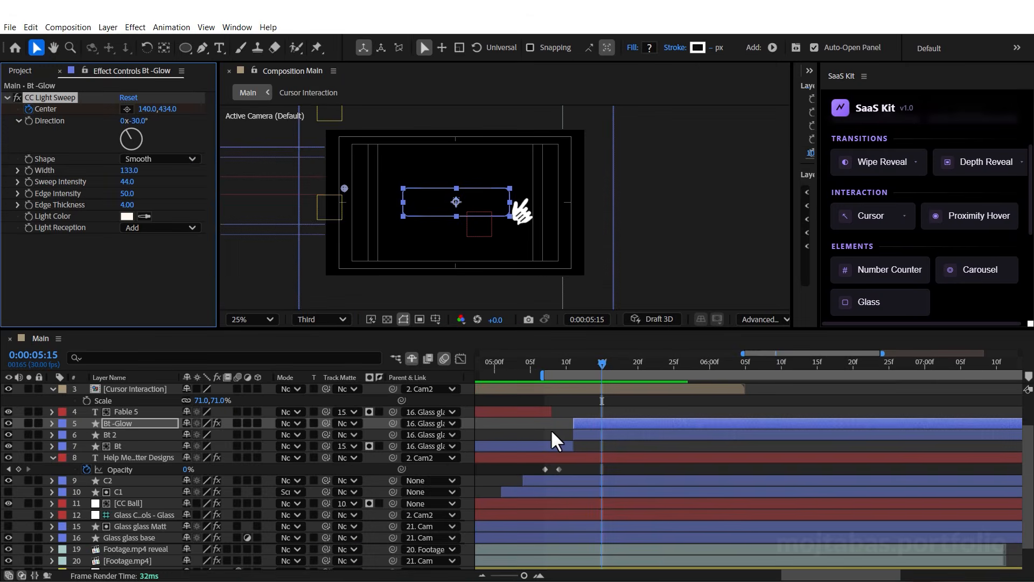
key(u)
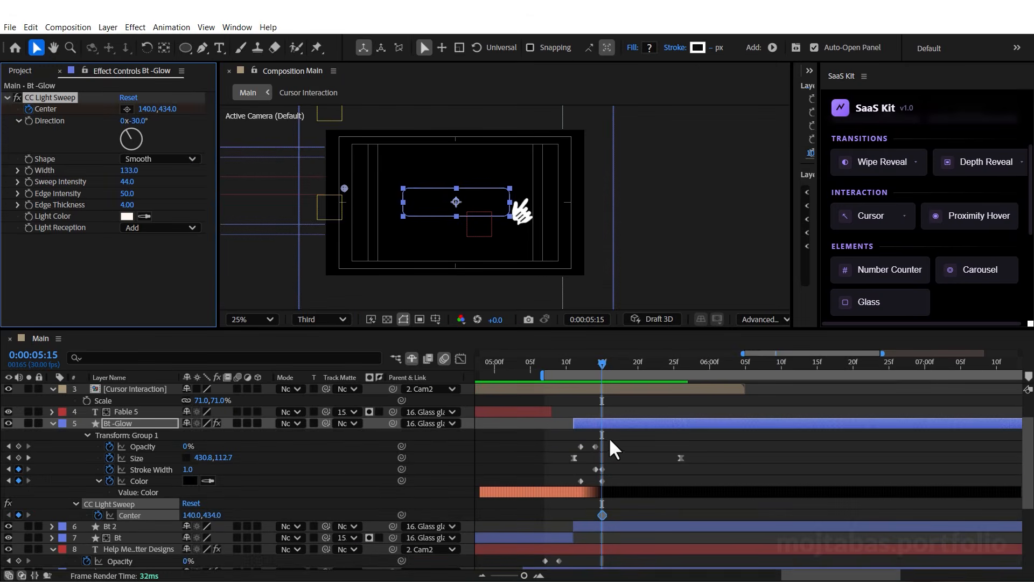
drag(600, 515, 580, 515)
drag(605, 360, 633, 369)
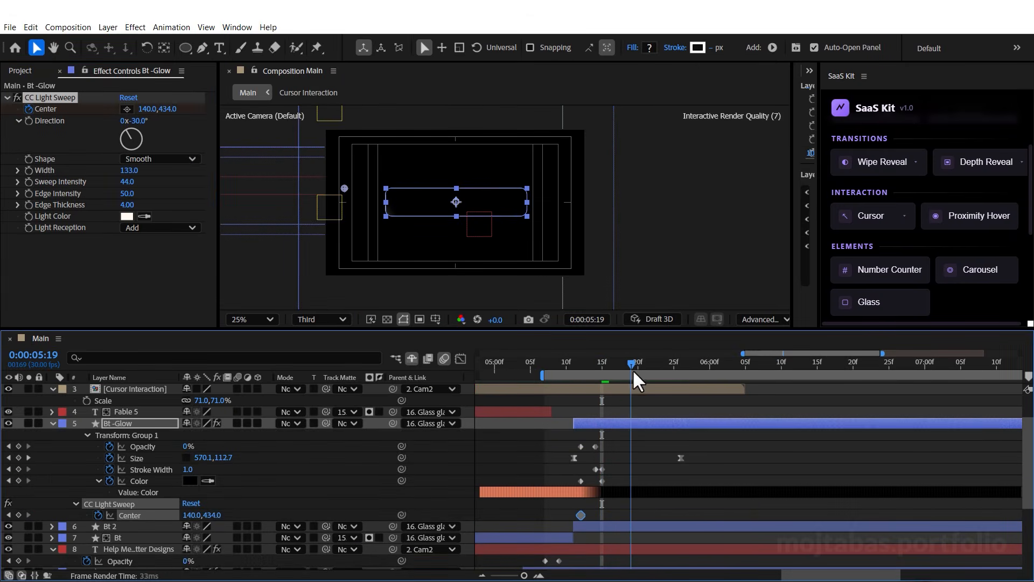
drag(345, 188, 574, 192)
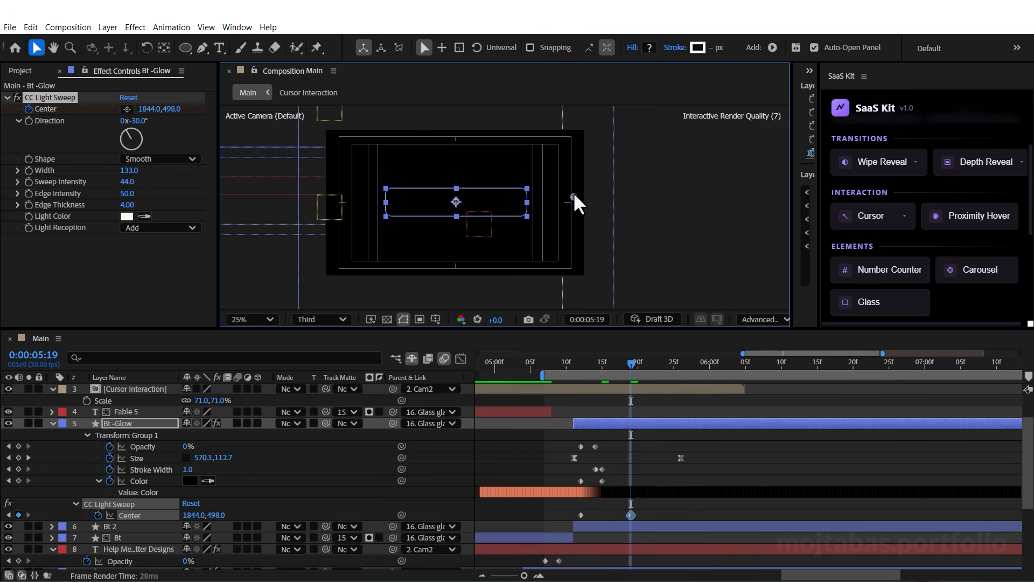
key(space)
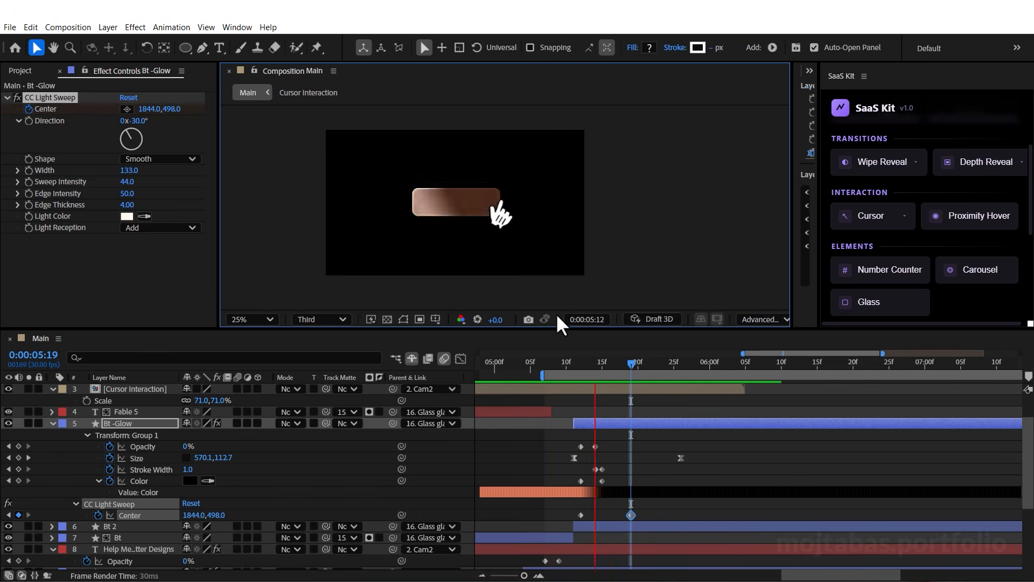
Move the last light sweep Center keyframe of Bt -Glow to 0:00:05:23 and preview the slower sweep
drag(630, 515, 662, 511)
key(space)
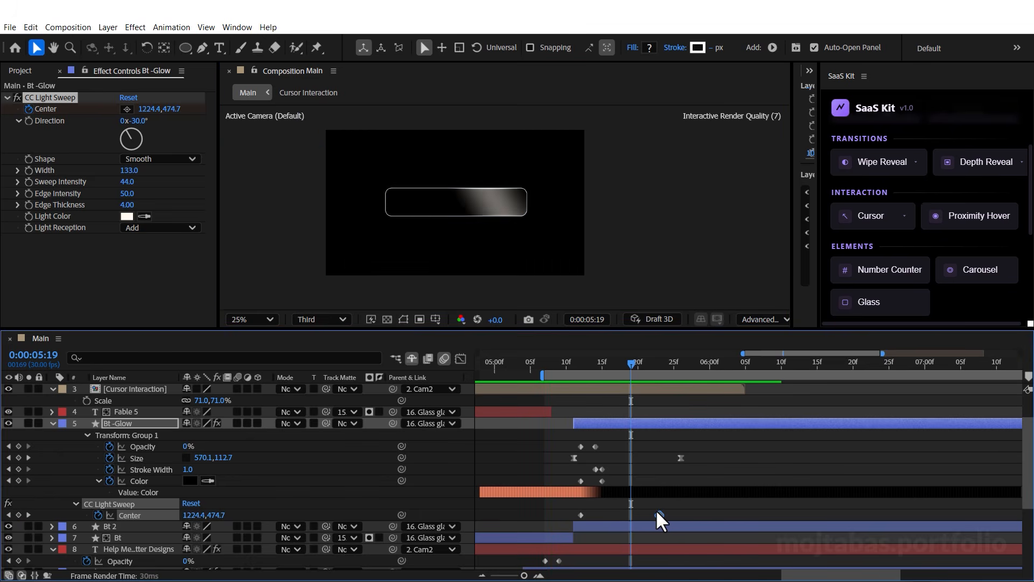
key(space)
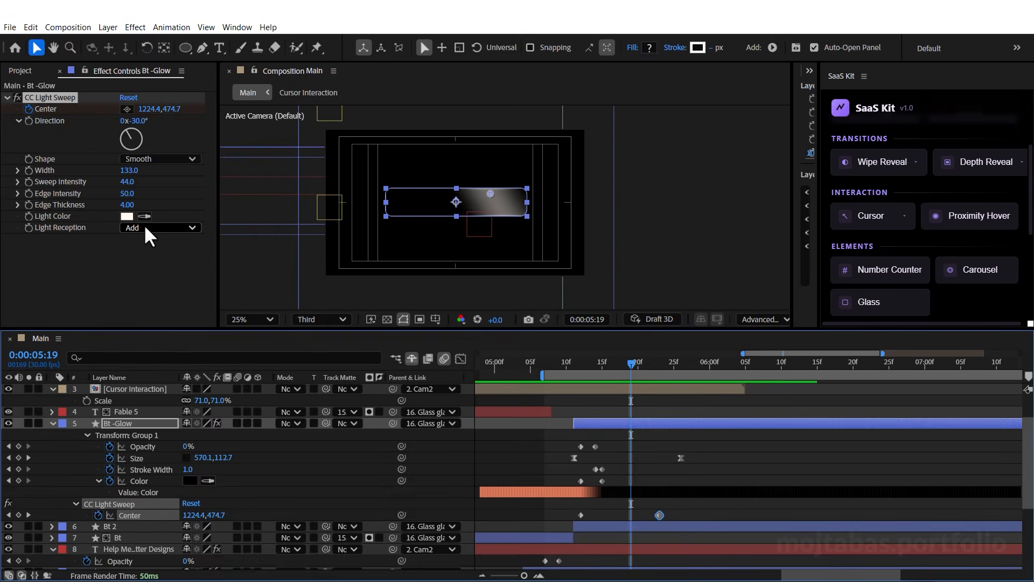
Set the Light Reception of CC Light Sweep to Cutout and preview the result
click(144, 225)
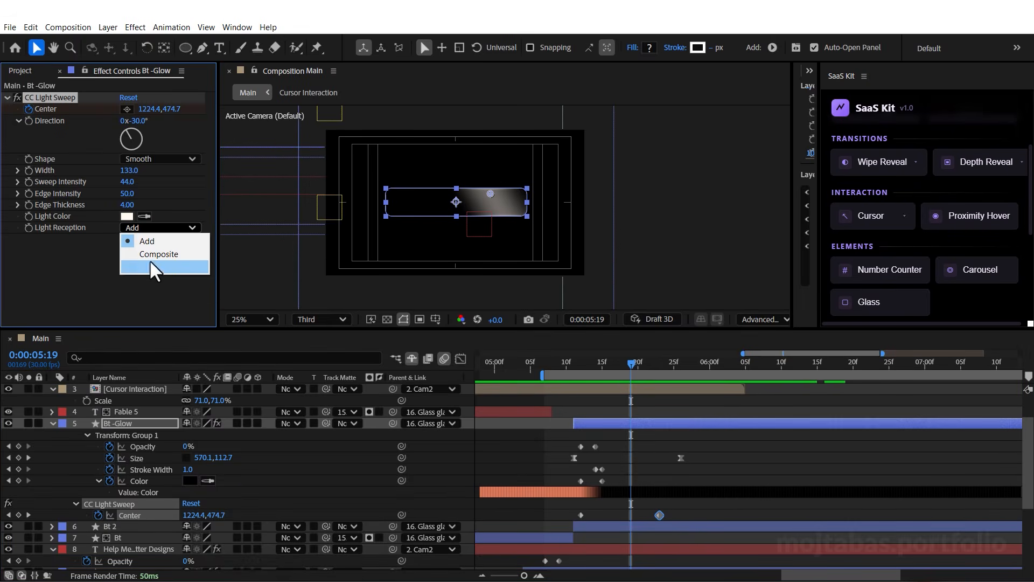
click(150, 266)
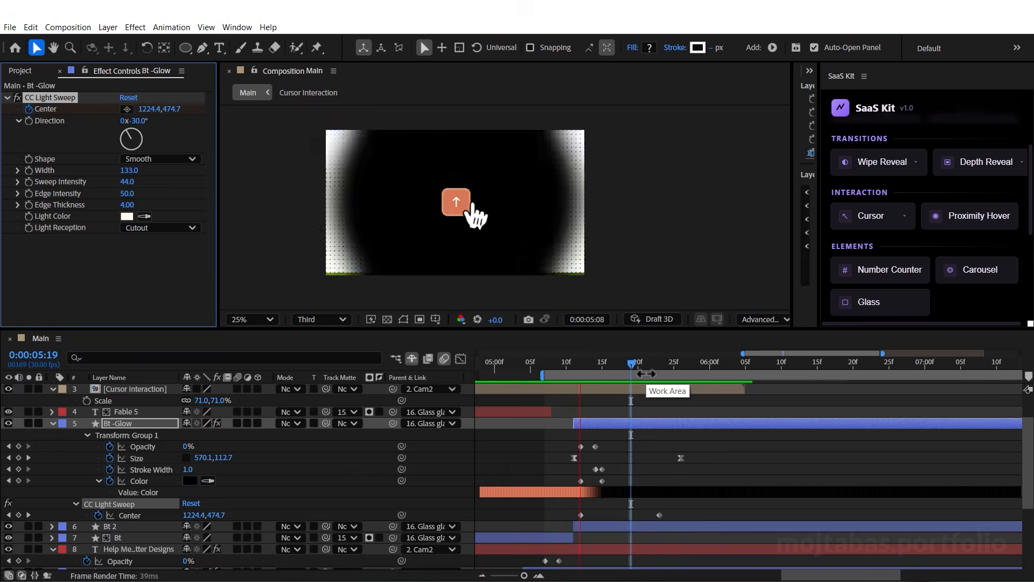
key(space)
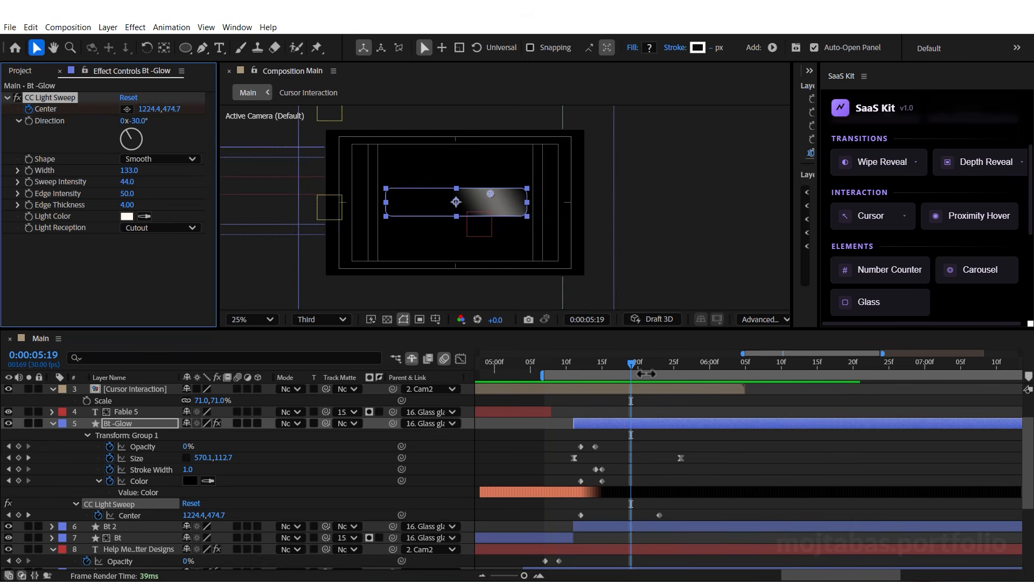
Apply CC Ball Action to Bt -Glow with Grid Spacing 1 and Ball Size 71
key(period)
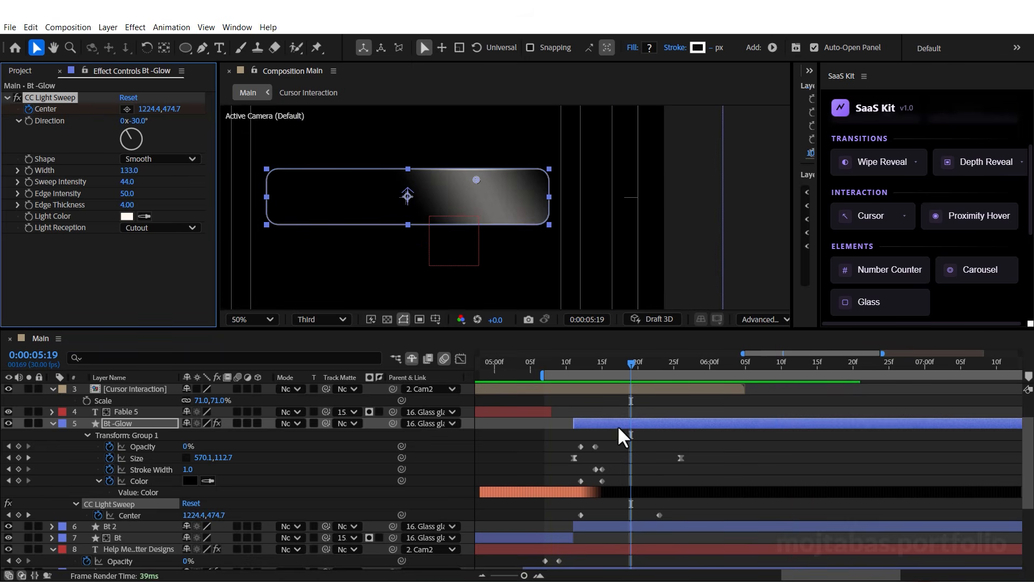
key(ctrl+space)
text(cc b)
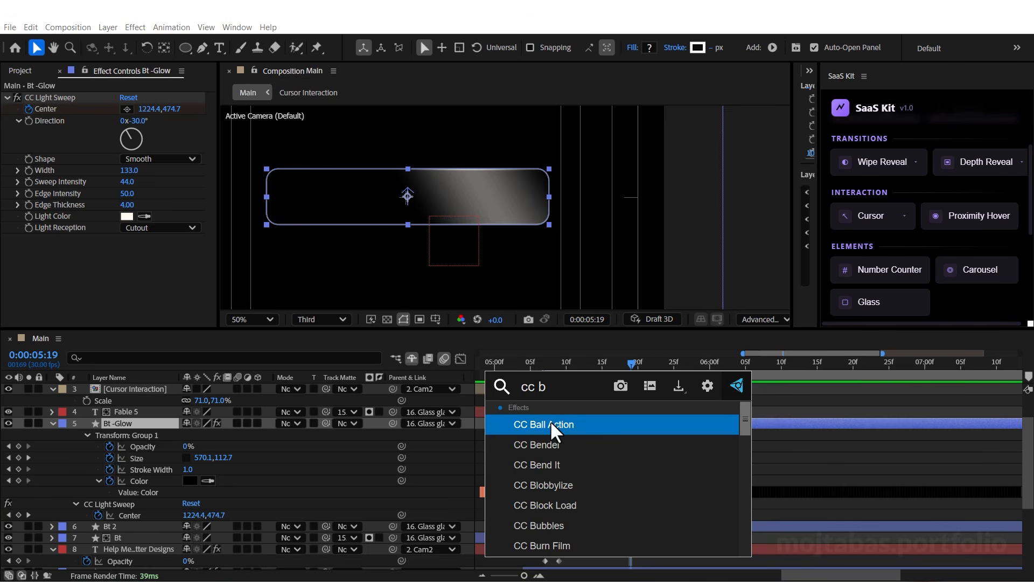
click(550, 424)
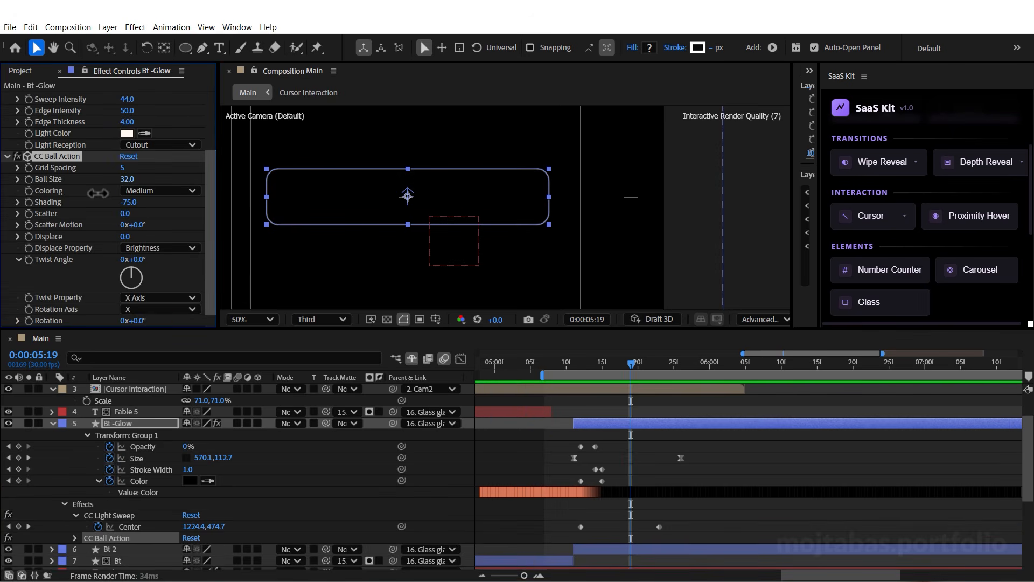
click(125, 168)
text(1)
click(139, 182)
mouse_move(132, 182)
mouse_down()
mouse_move(109, 185)
mouse_move(149, 183)
mouse_up()
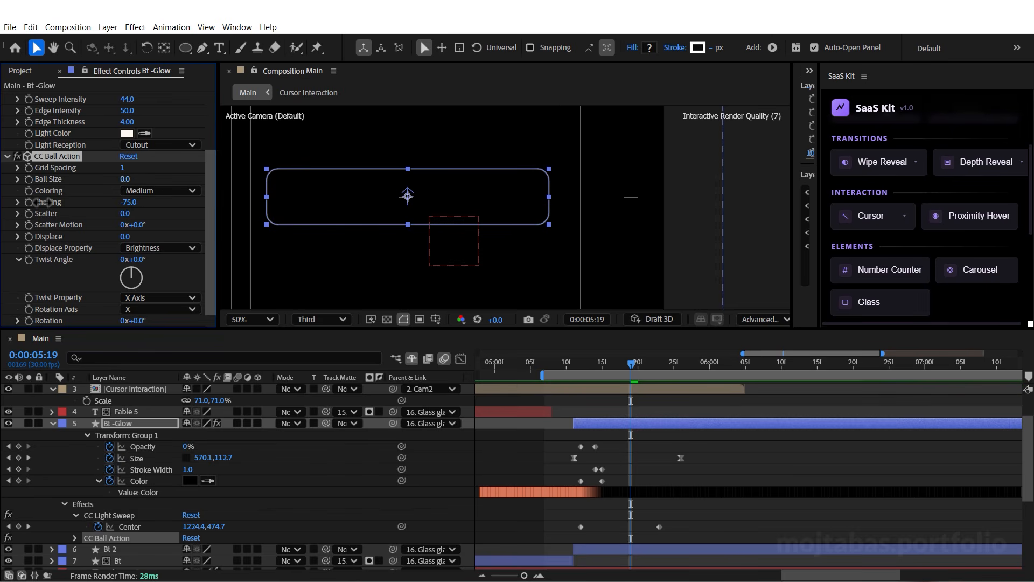
Place CC Ball Action above CC Light Sweep, set its Ball Size to 59 and preview the dotted sweep
scroll(79, 198, up, 3)
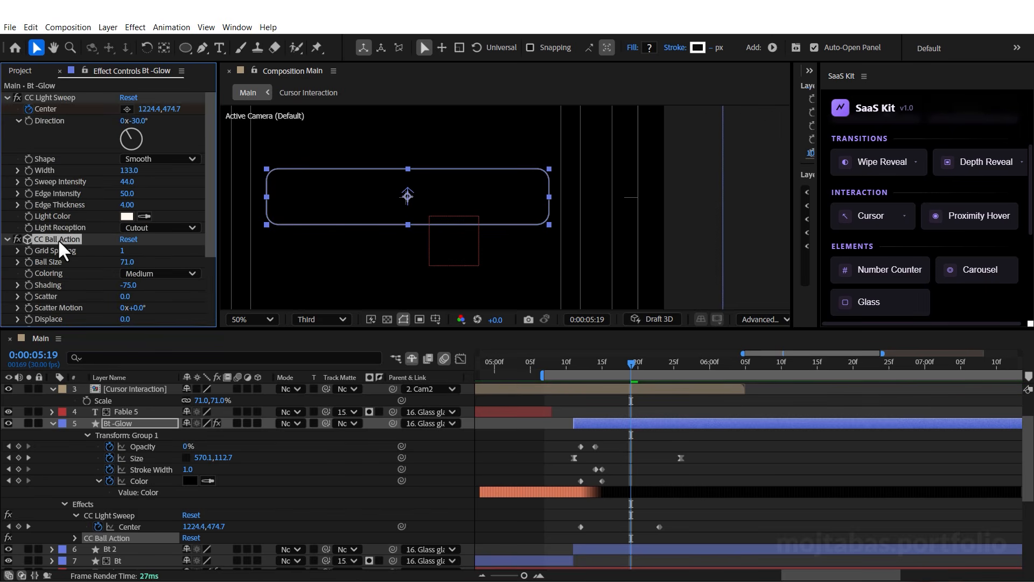
drag(59, 244, 116, 105)
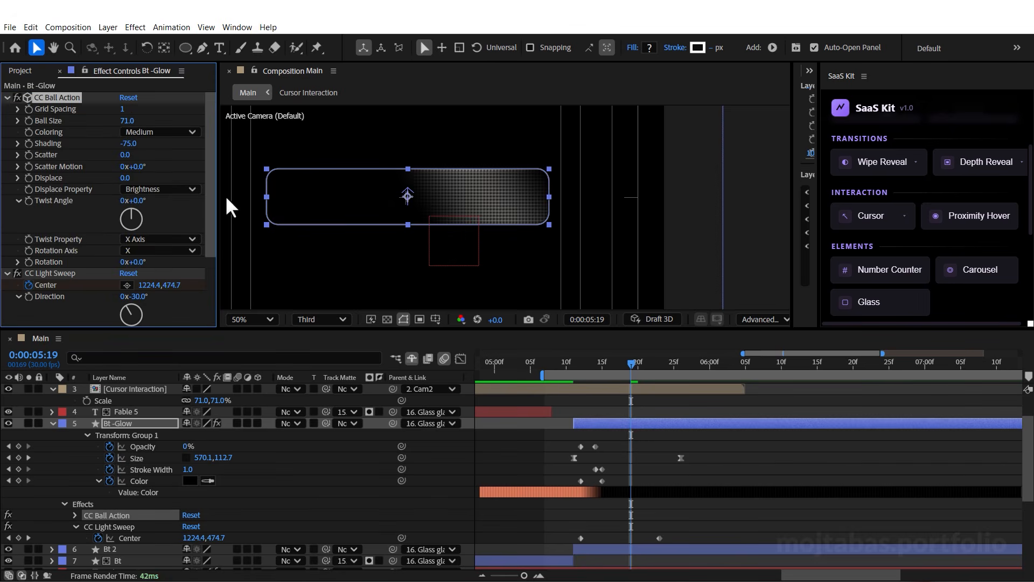
mouse_move(631, 369)
mouse_down()
mouse_move(584, 376)
mouse_move(629, 380)
mouse_up()
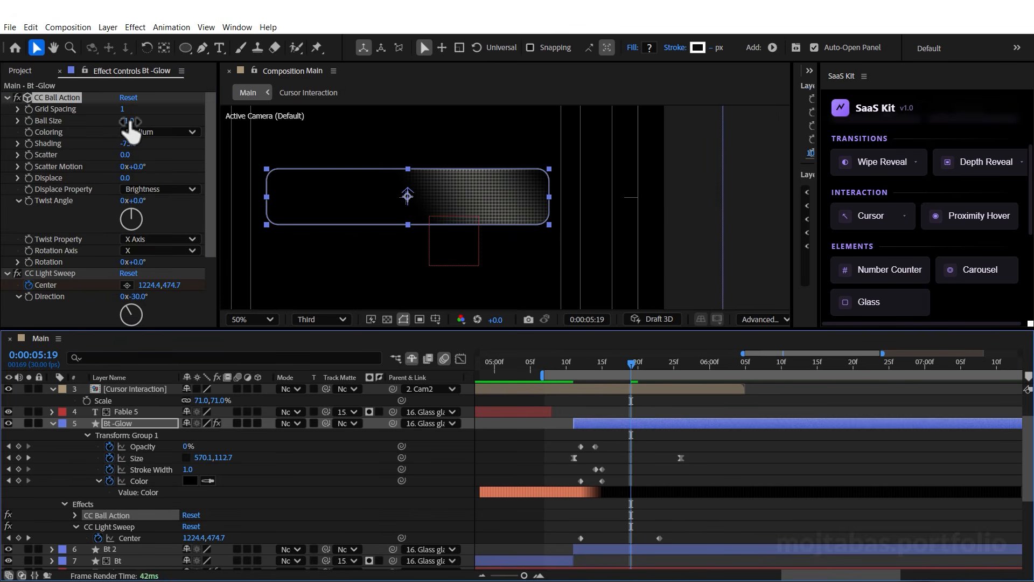
drag(128, 122, 123, 122)
key(space)
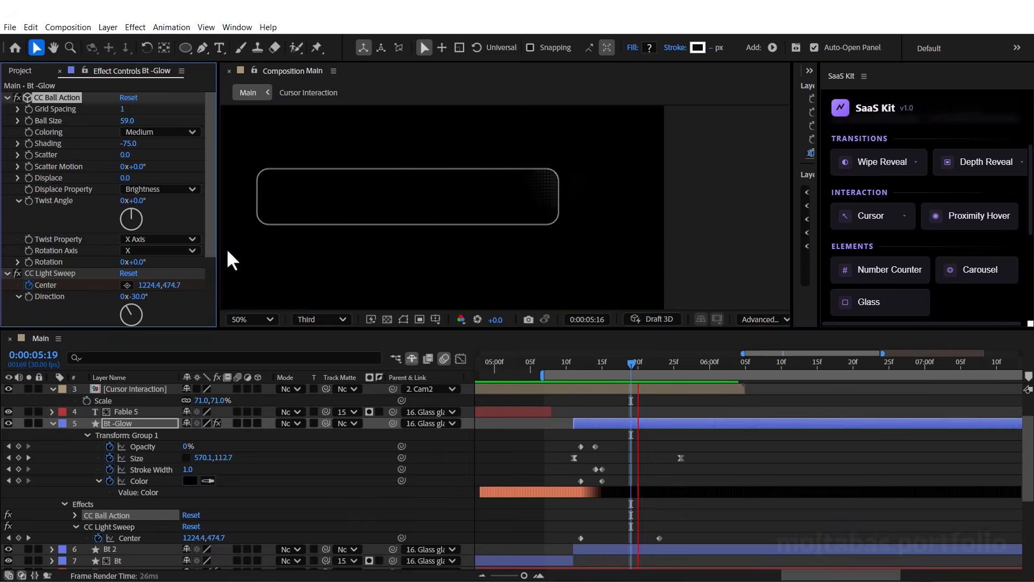
key(space)
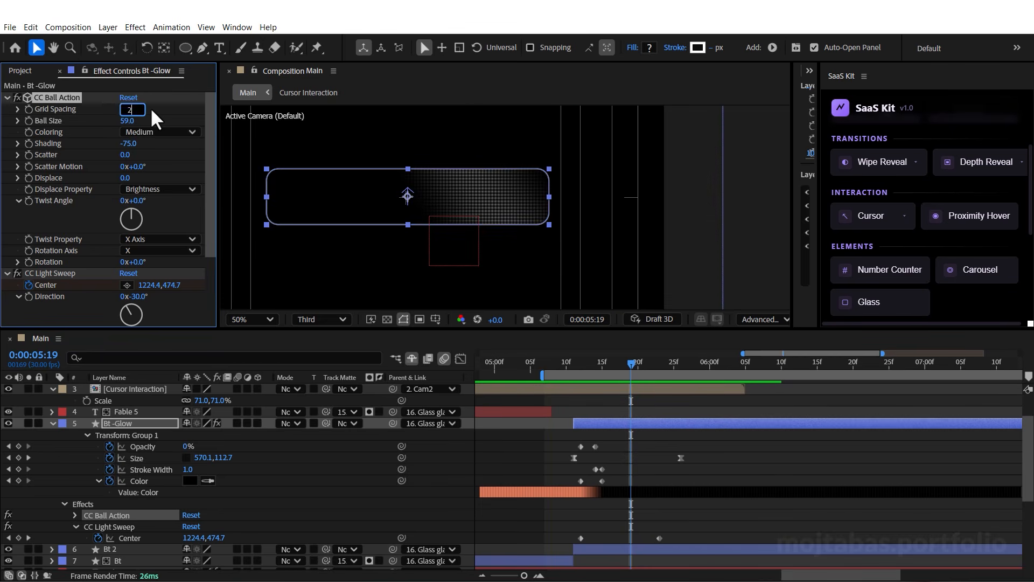
Set the Grid Spacing of CC Ball Action to 2 and preview the sweep
key(Return)
key(space)
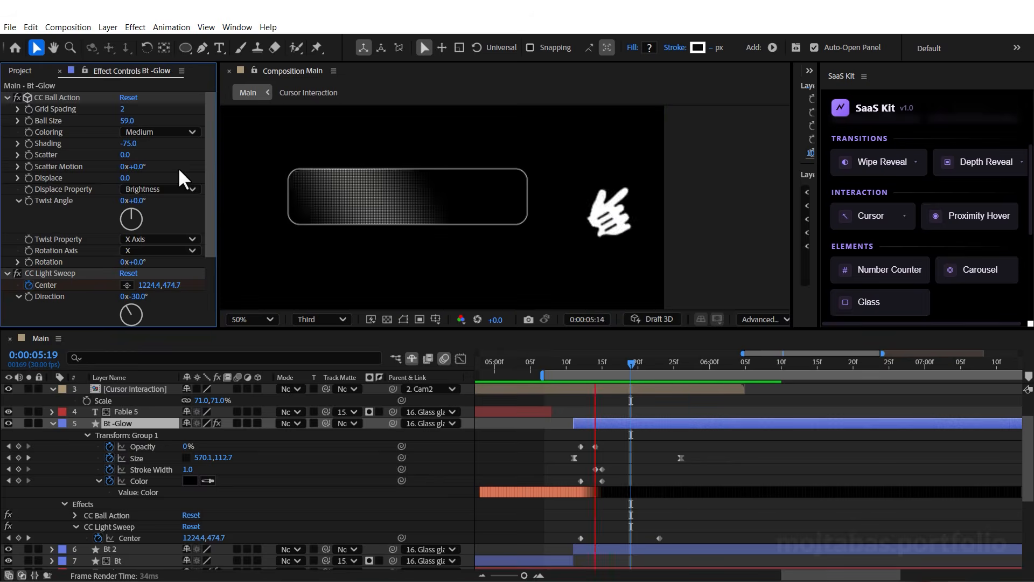
key(space)
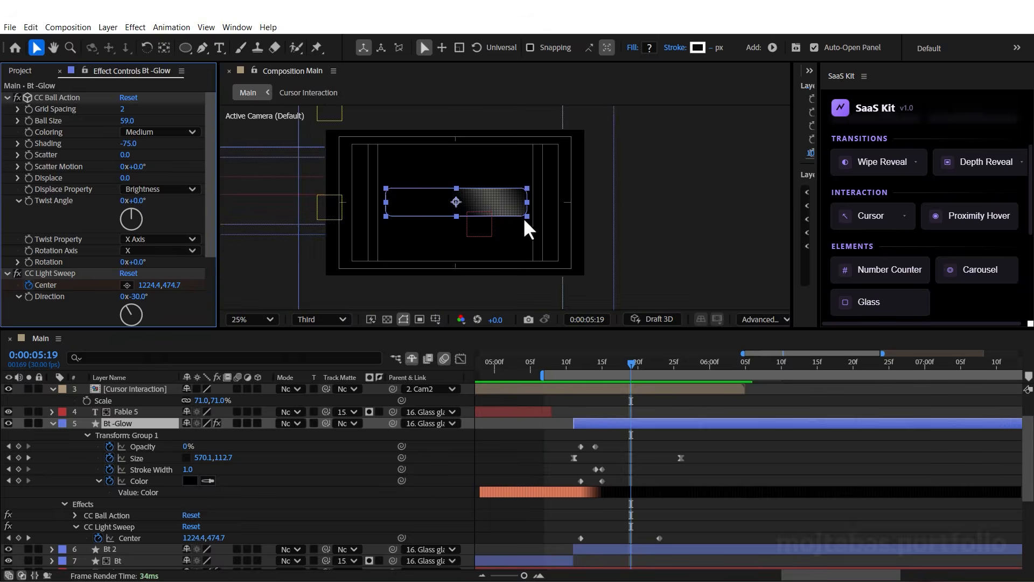
Go to 0:00:05:23 and add a text layer reading Connectors inside the outlined bar, with no other layer selected
drag(636, 361, 661, 376)
click(716, 440)
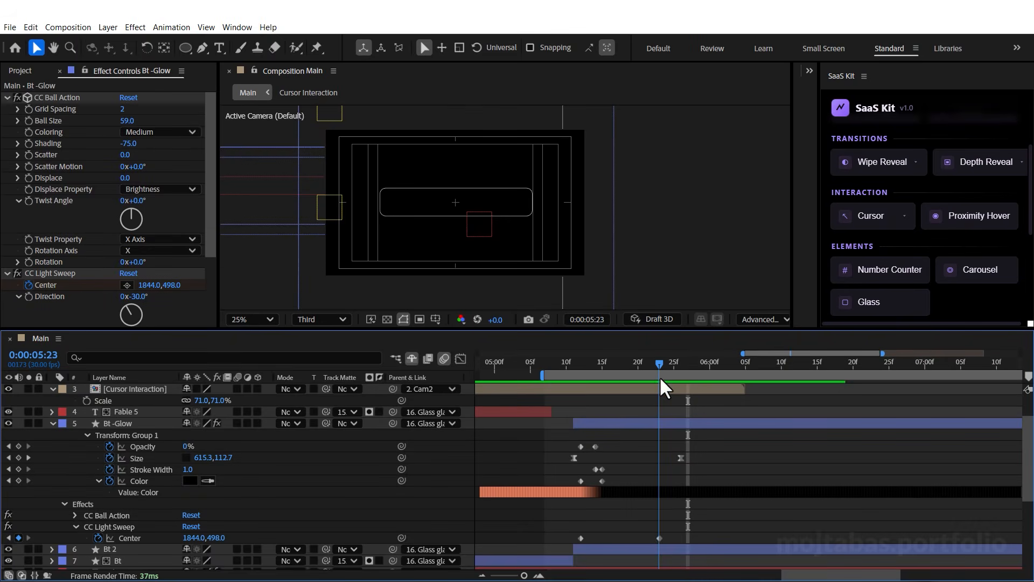
click(221, 49)
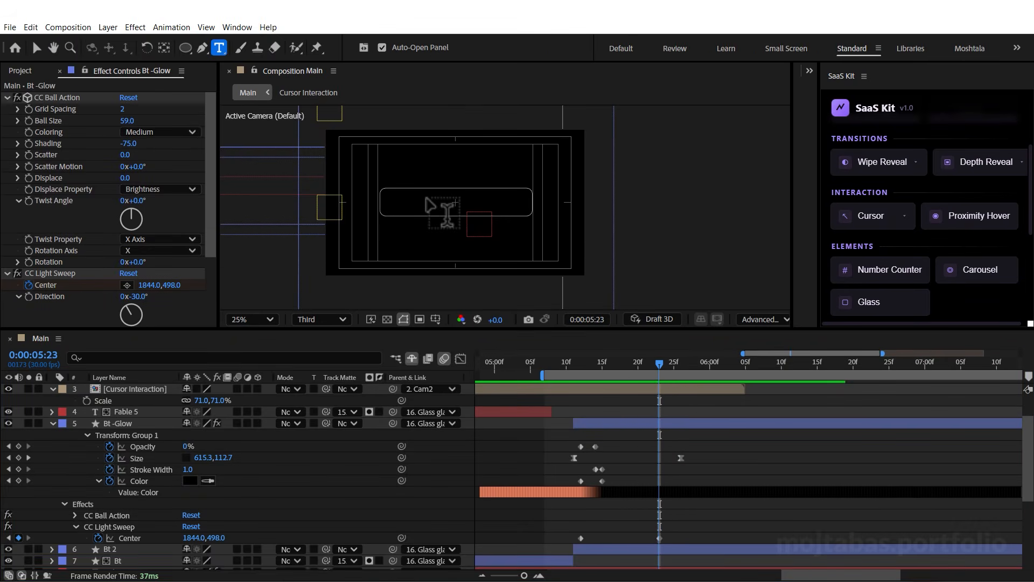
click(429, 199)
text(Connectors)
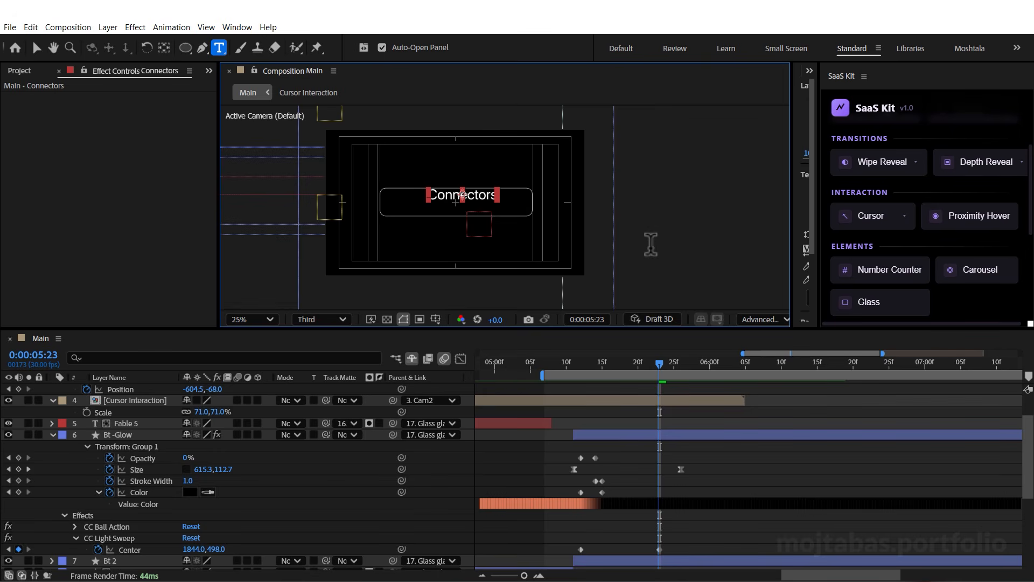
Nudge the Connectors text slightly left of the bar's centre and centre it vertically inside the outline
scroll(589, 416, up, 2)
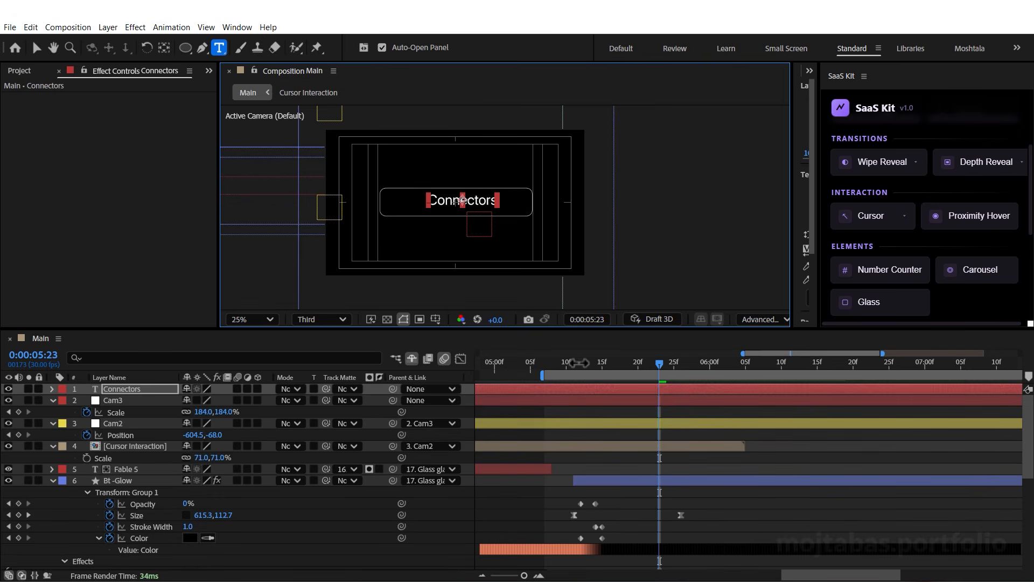
key(shift+Left)
key(shift+Left)
key(shift+Left)
key(shift+Left)
scroll(454, 231, up, 2)
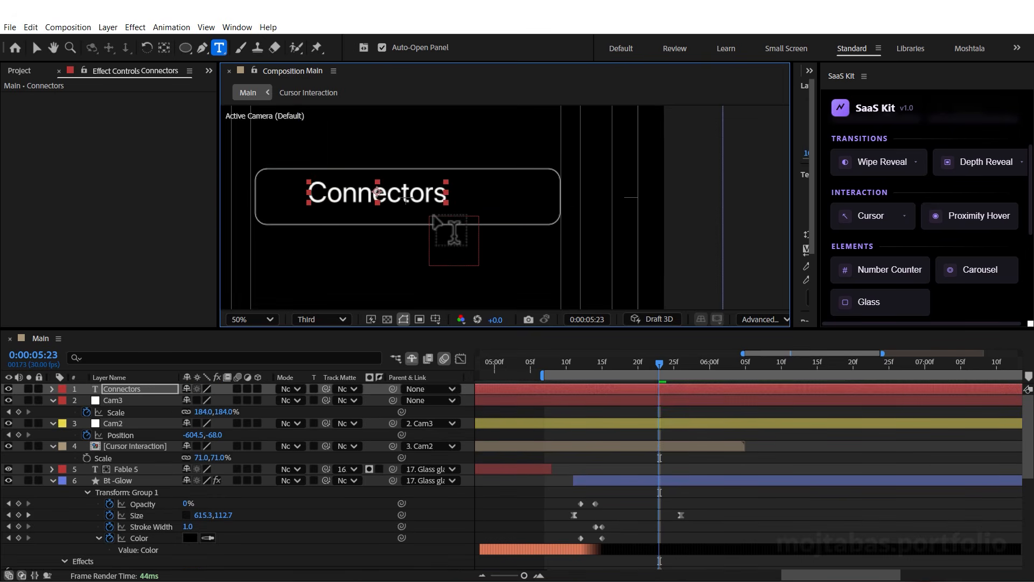
key(shift+Left)
key(shift+Left)
key(shift+Left)
key(shift+Left)
key(shift+Left)
key(shift+Left)
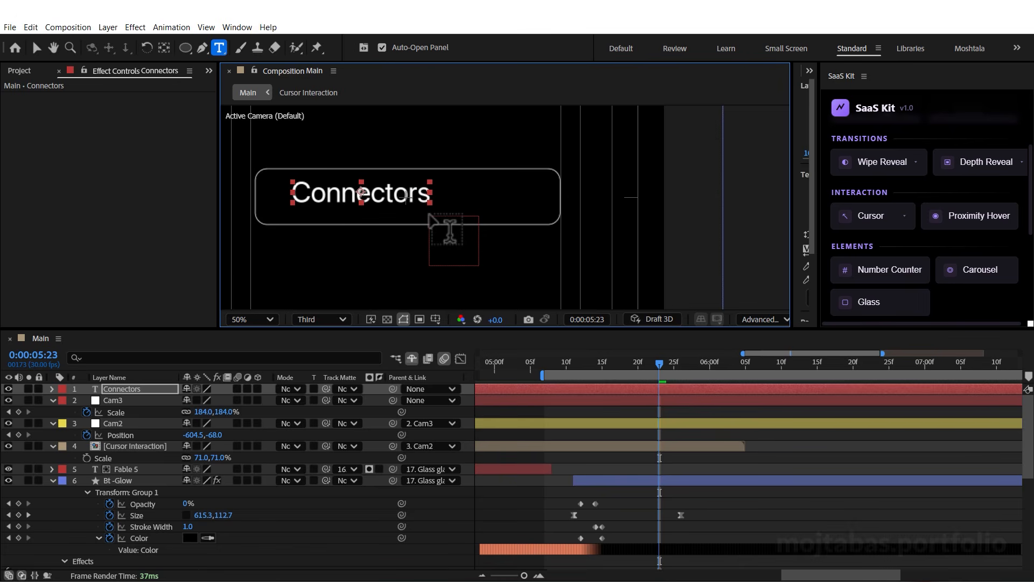
key(shift+Right)
key(shift+Right)
key(shift+Right)
key(shift+Right)
key(shift+Right)
key(shift+Right)
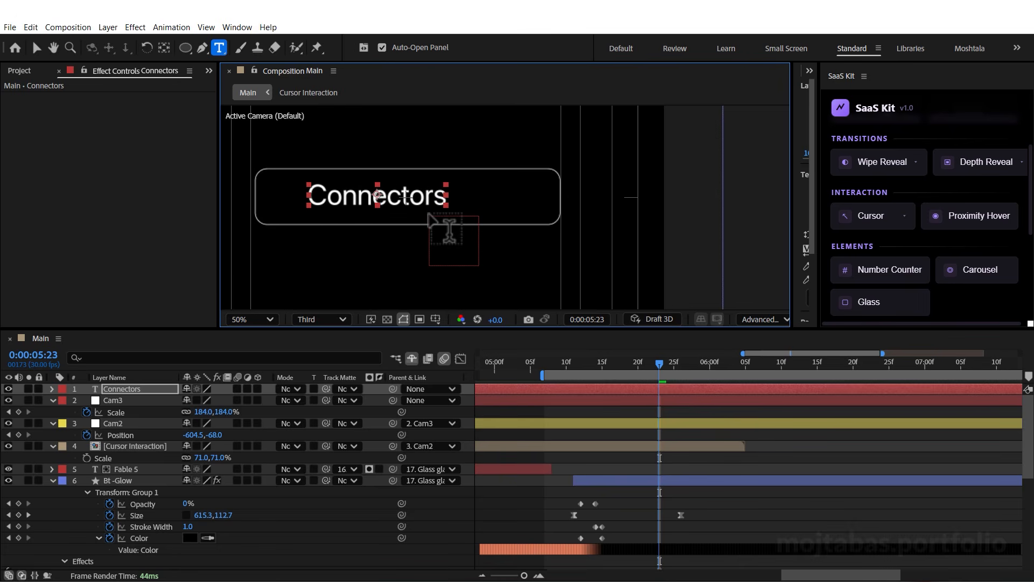
Trim the start of the Connectors layer to 0:00:05:23, apply the SaaS Kit Text Reveal by Characters and preview it
key(alt+bracketleft)
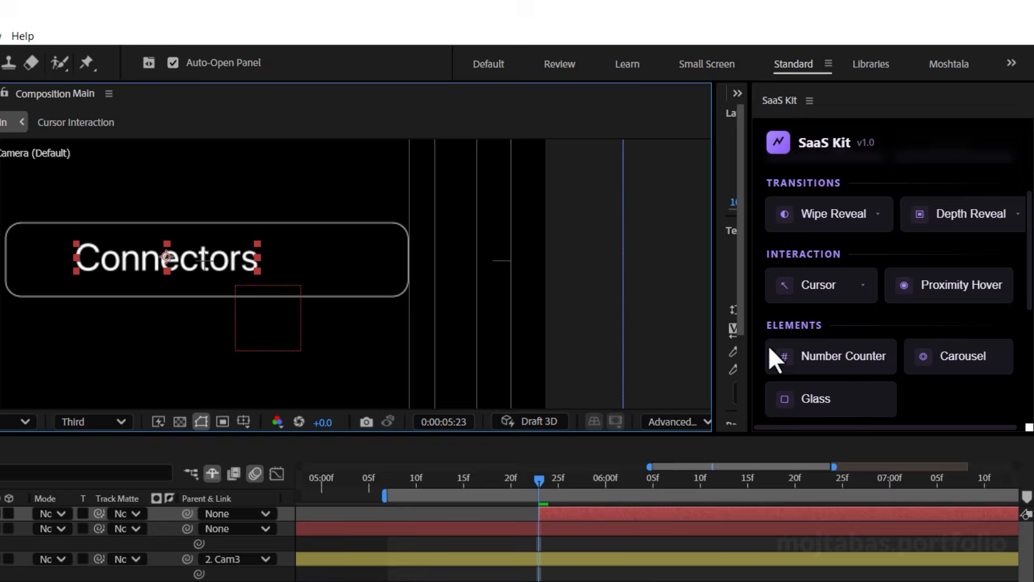
scroll(938, 181, up, 3)
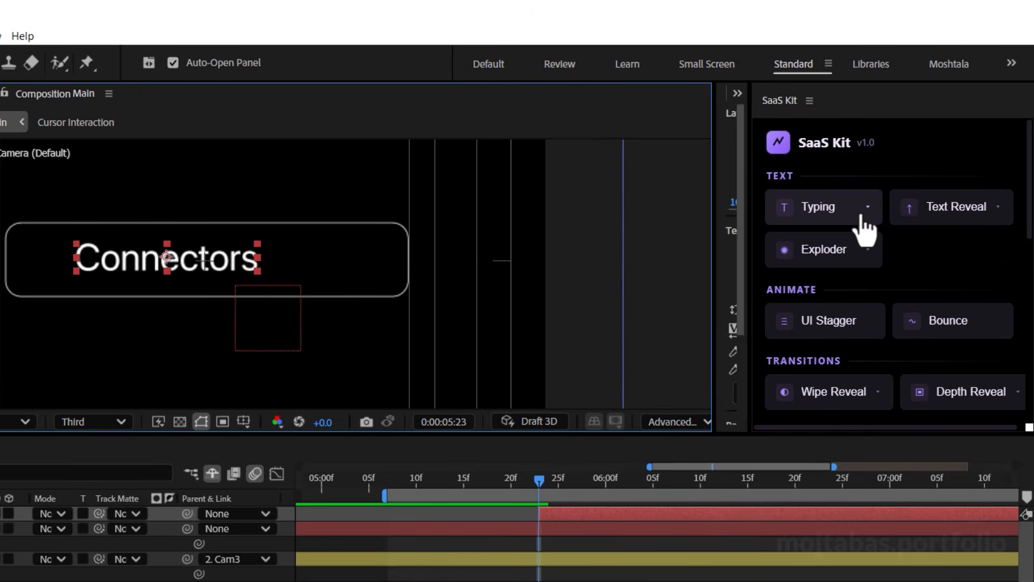
click(933, 219)
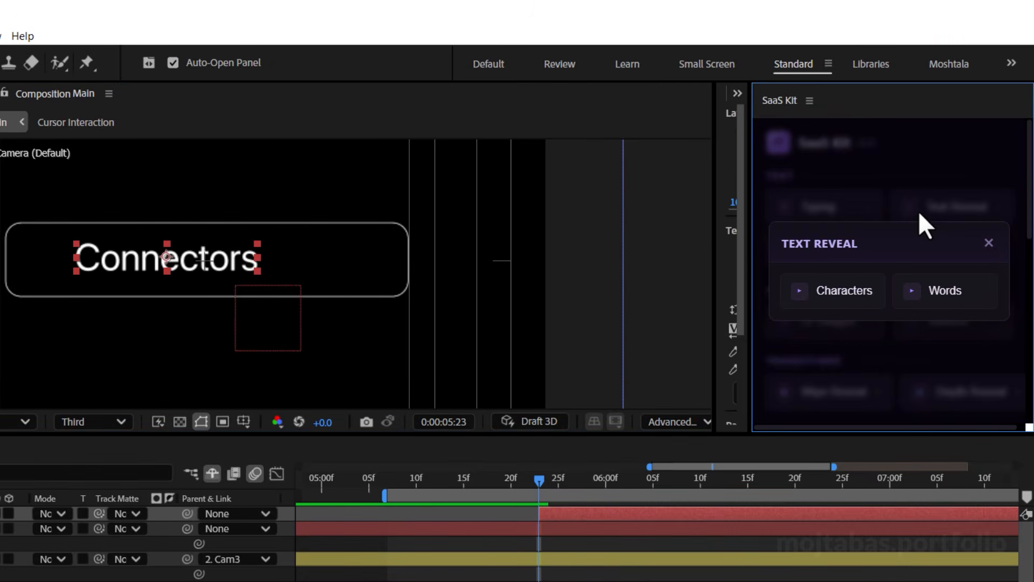
click(852, 293)
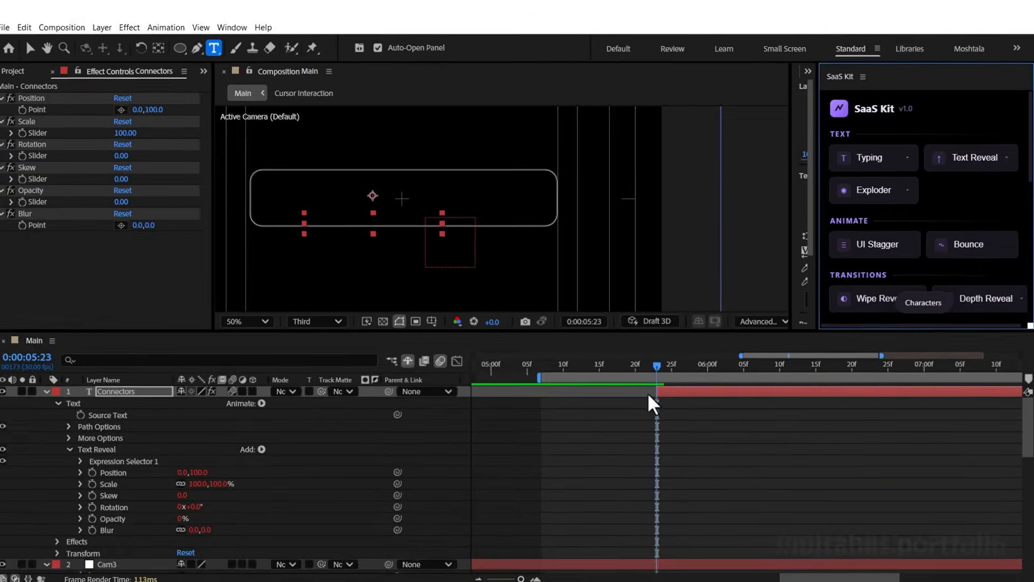
drag(657, 366, 730, 365)
key(space)
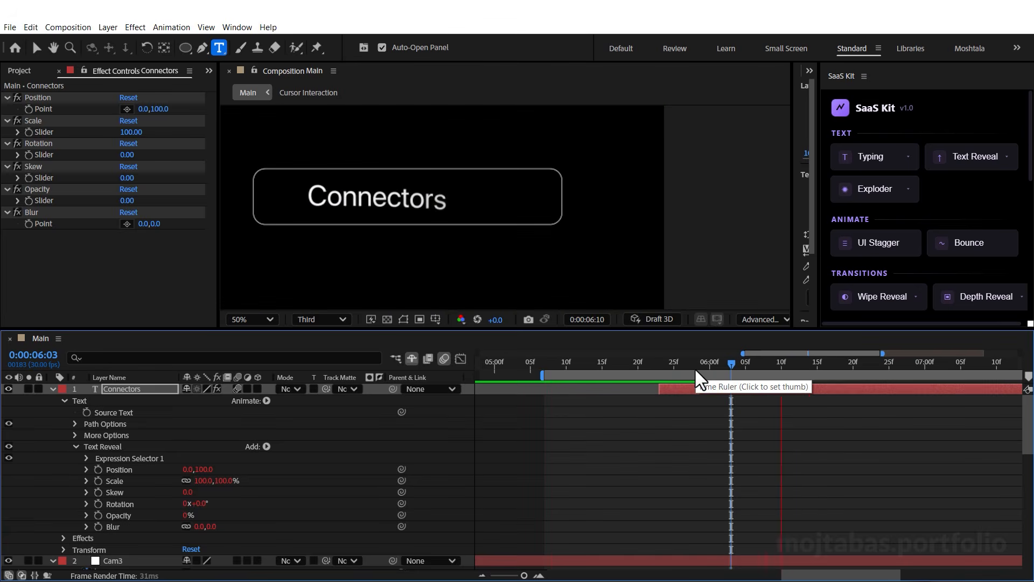
key(space)
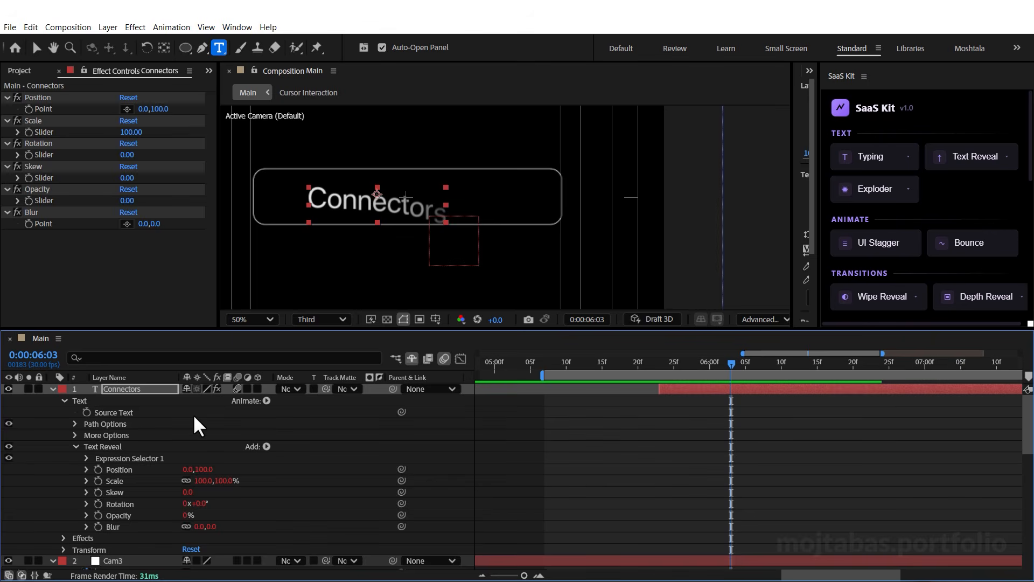
Collapse the Connectors layer and shift it earlier to start at 0:00:05:15, checking the reveal timing
key(u)
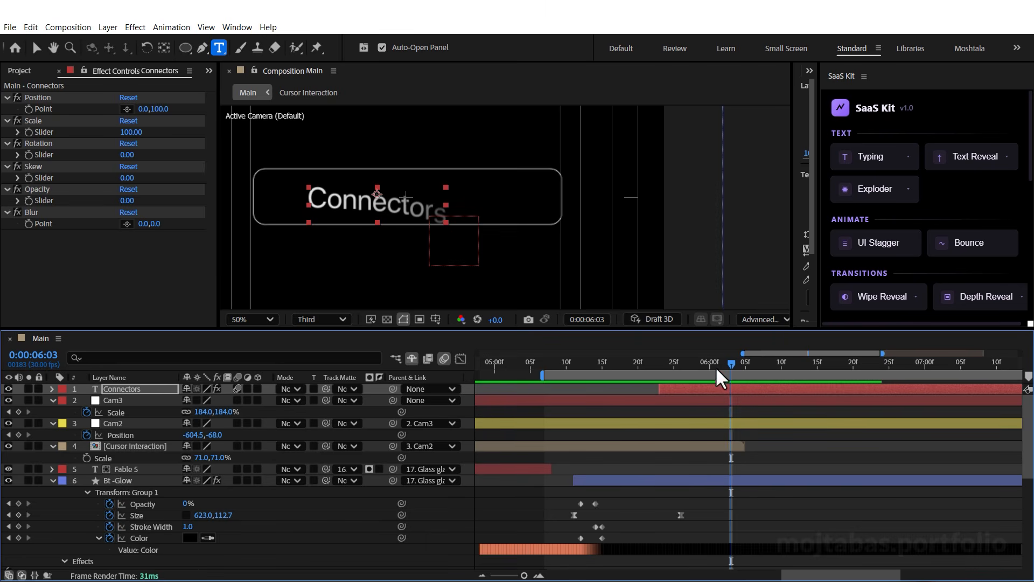
drag(715, 367, 774, 376)
drag(697, 387, 690, 386)
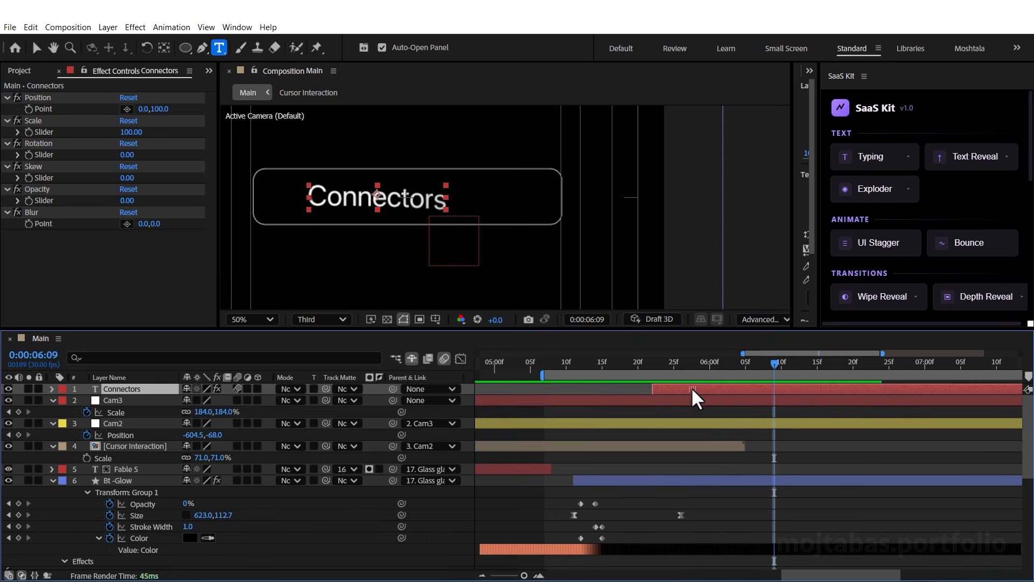
drag(635, 366, 761, 369)
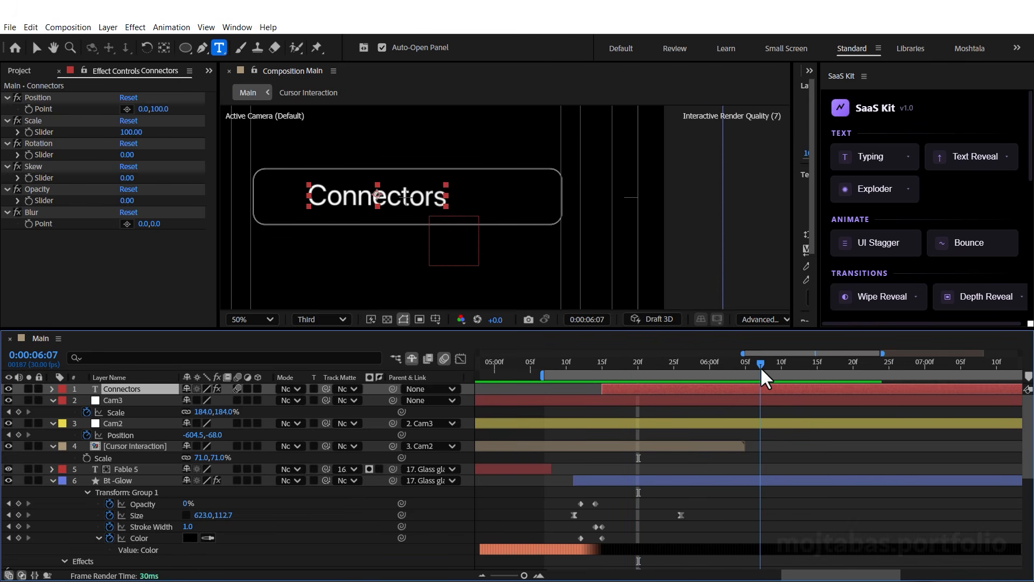
With no layer selected, draw a small rectangle shape about 34 by 34 px inside the bar, left of the Connectors text
click(806, 439)
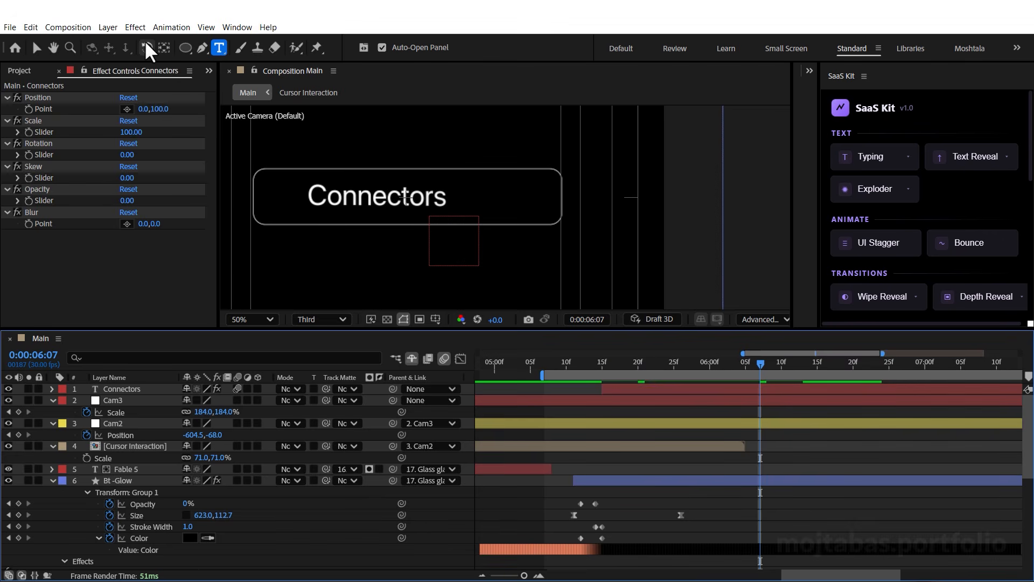
drag(189, 52, 216, 52)
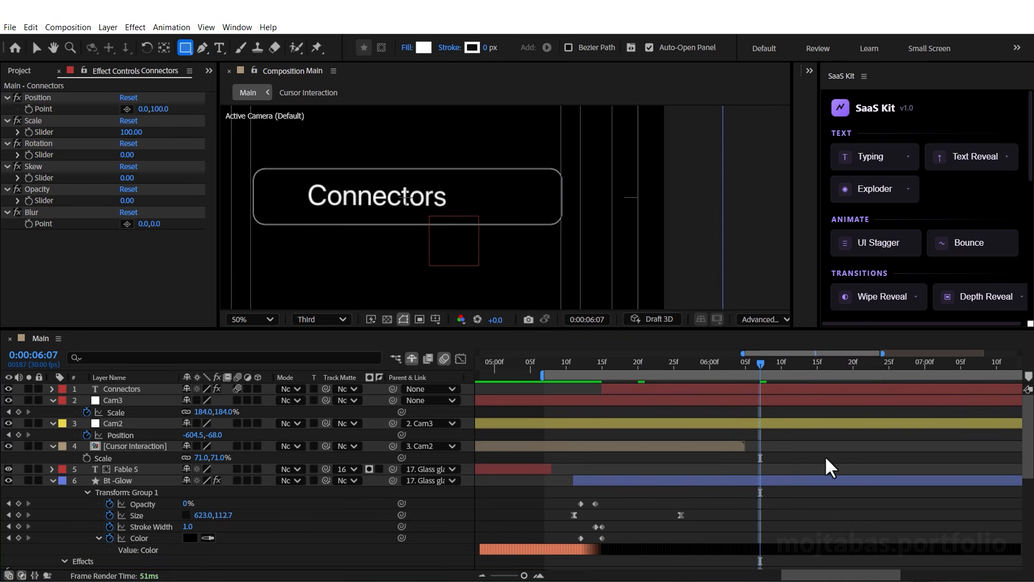
click(775, 402)
click(771, 411)
drag(389, 210, 569, 221)
scroll(478, 235, up, 1)
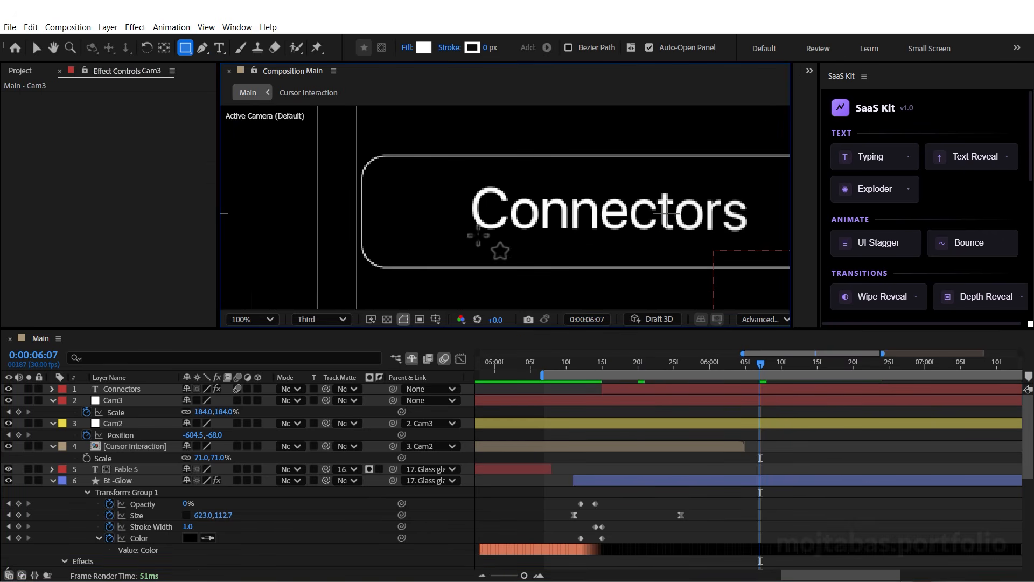
drag(399, 217, 414, 231)
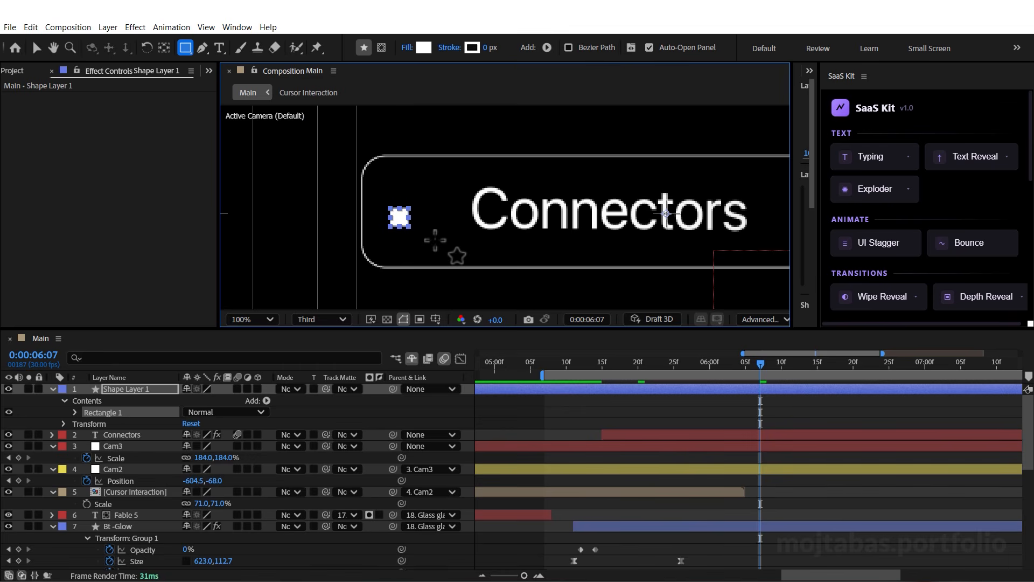
Give the new square an 8 px stroke and remove its fill
drag(487, 60, 544, 88)
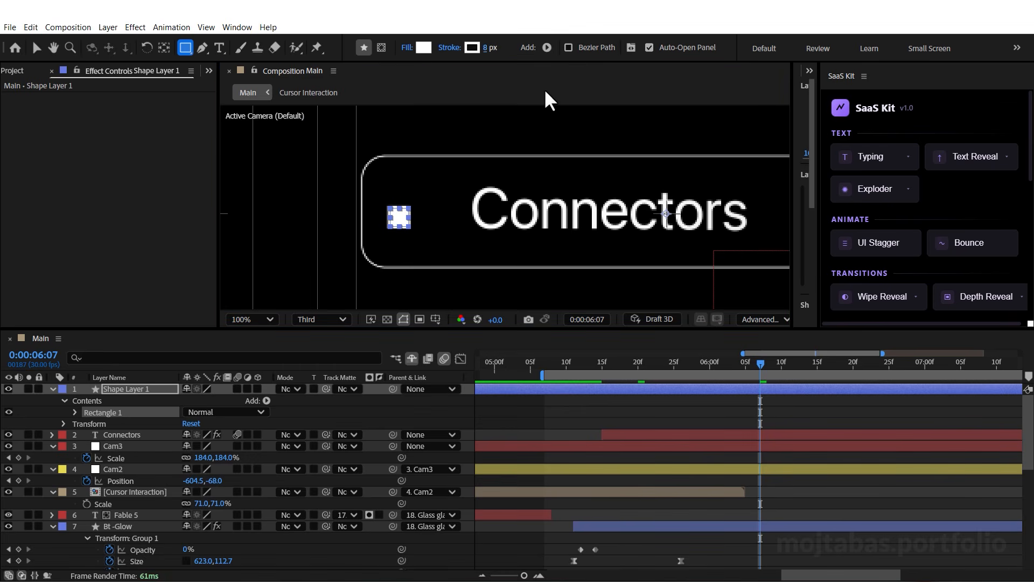
click(408, 48)
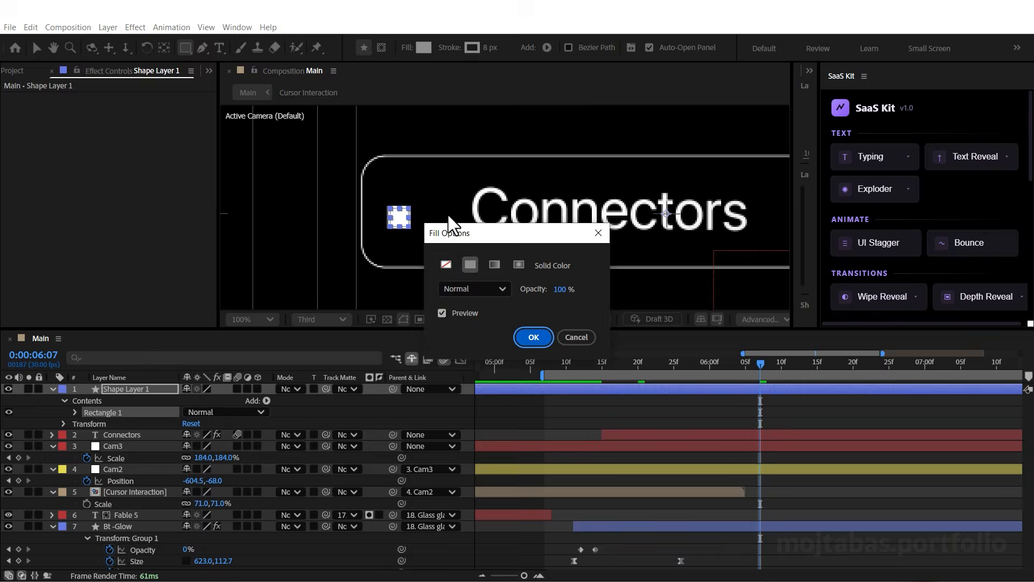
click(446, 264)
click(528, 334)
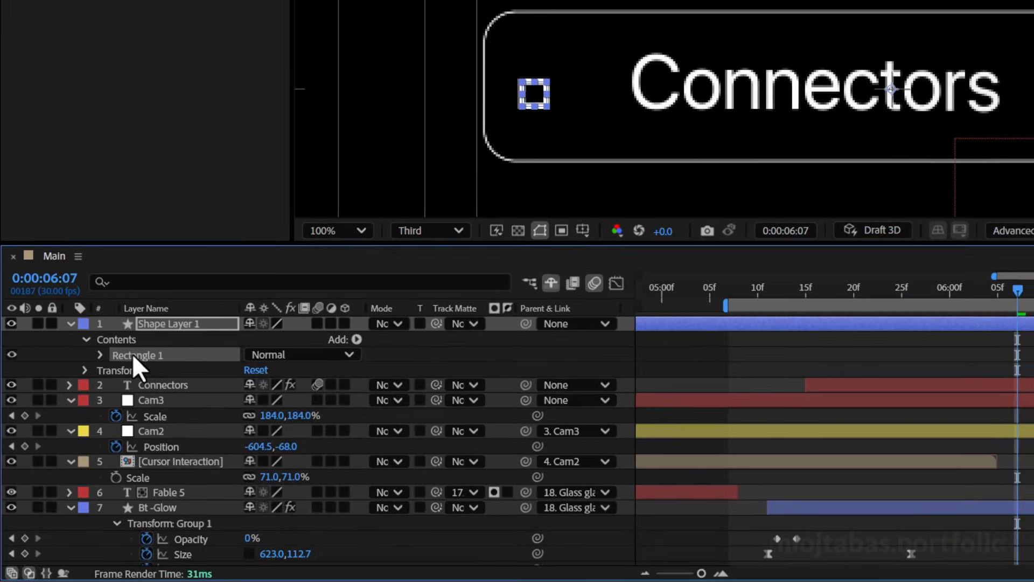
Duplicate Rectangle 1 within the shape layer and set the copy's path position to 39, 0 to place it beside the original
key(ctrl+d)
click(104, 355)
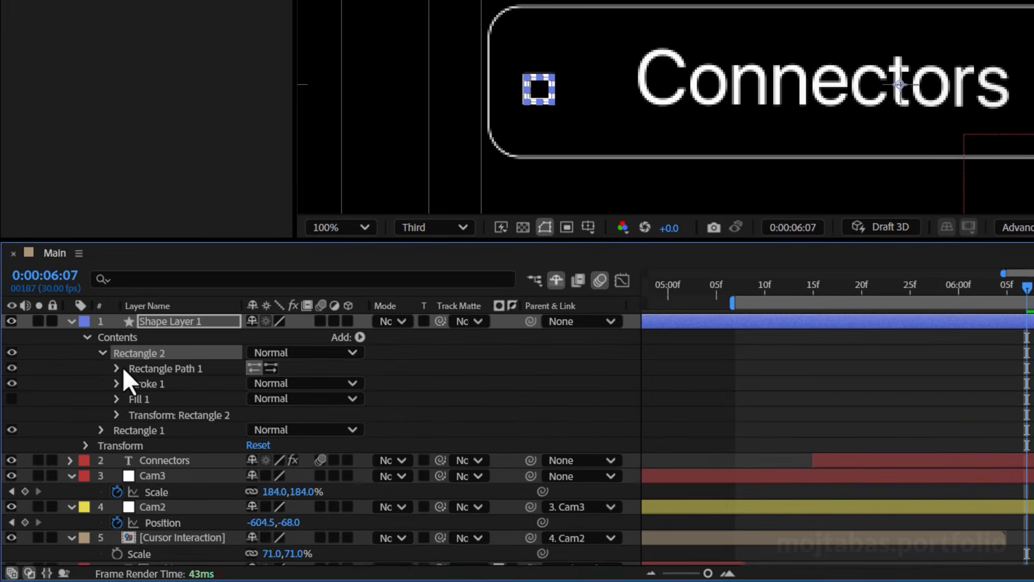
click(118, 369)
drag(262, 399, 293, 402)
click(811, 435)
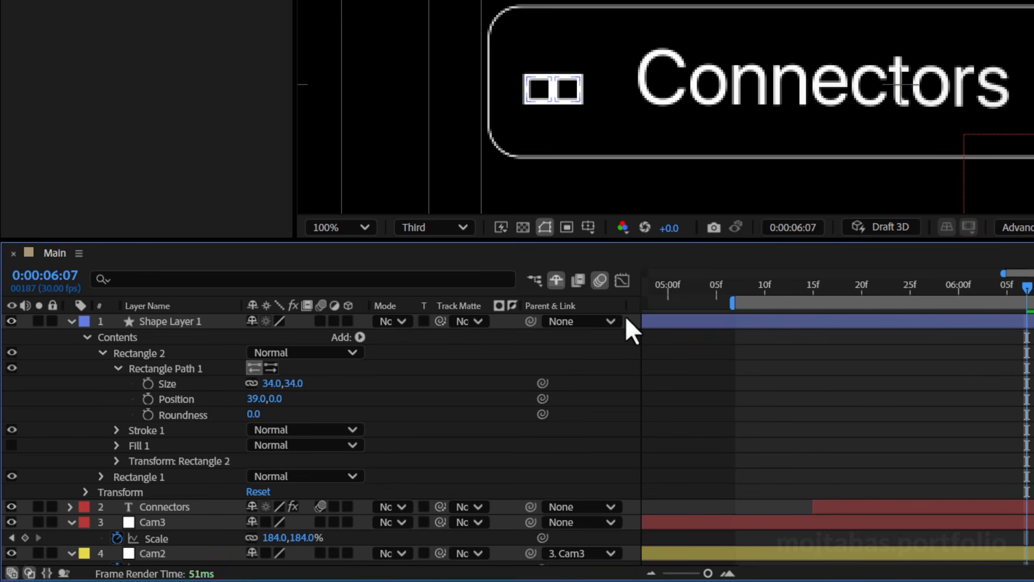
Duplicate Rectangle 1 again and set the copy's path position to 0, -36 so it sits above the original square
click(101, 351)
click(139, 369)
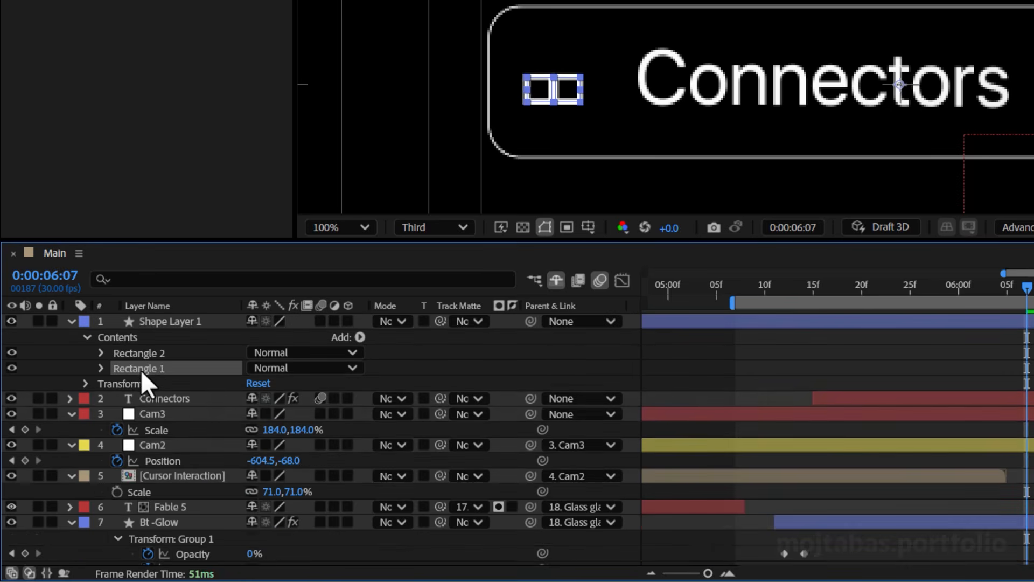
key(ctrl+d)
click(102, 369)
click(117, 383)
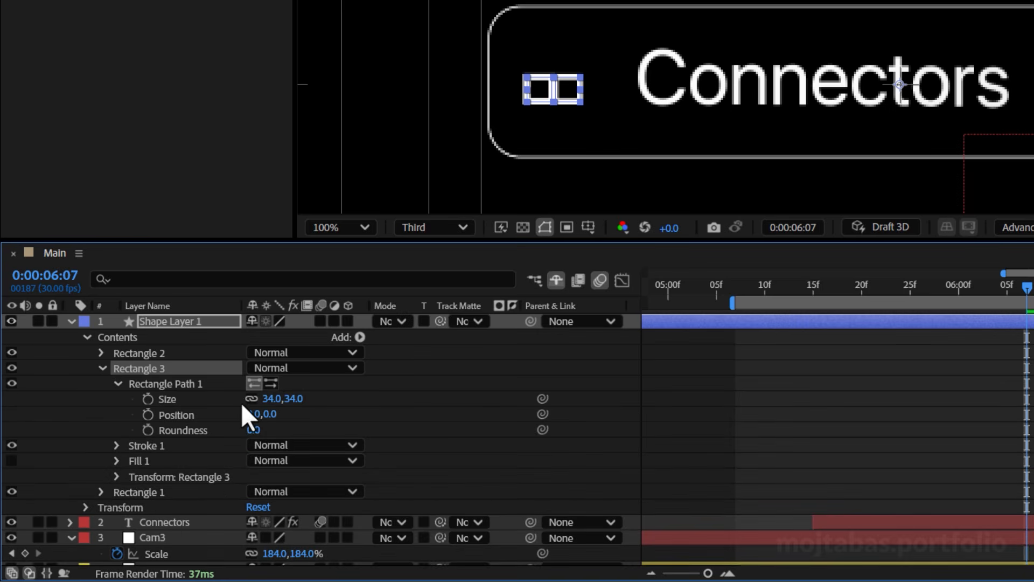
drag(267, 415, 237, 415)
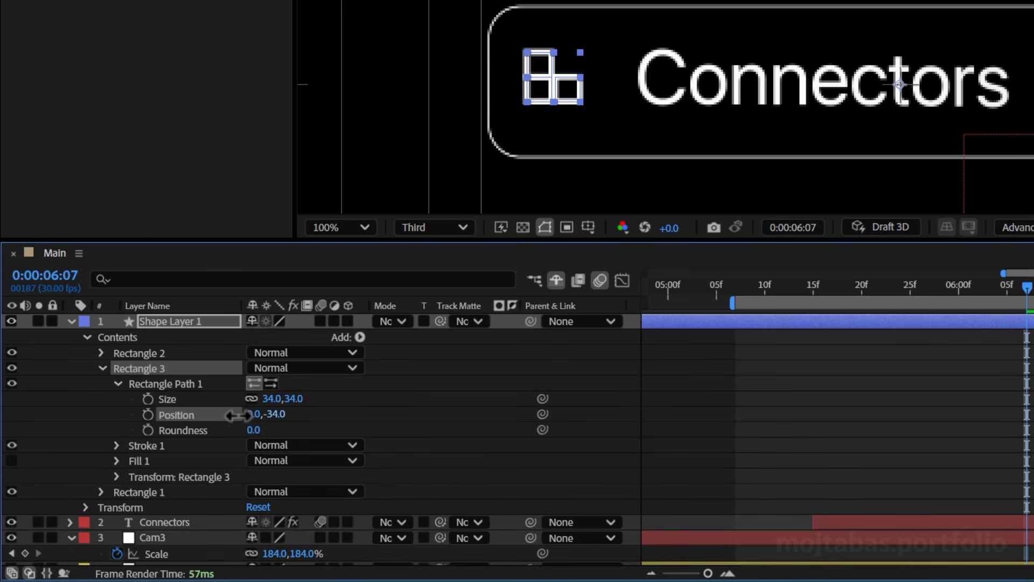
click(816, 409)
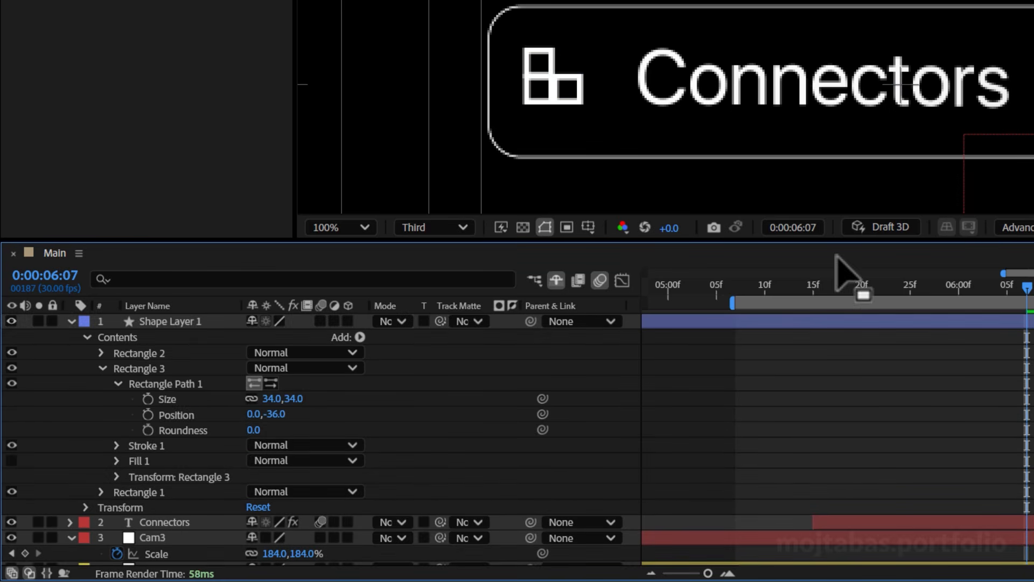
Duplicate Rectangle 3 and set the copy's path position to 50, -50 as the offset fourth square of the icon
click(103, 369)
click(132, 368)
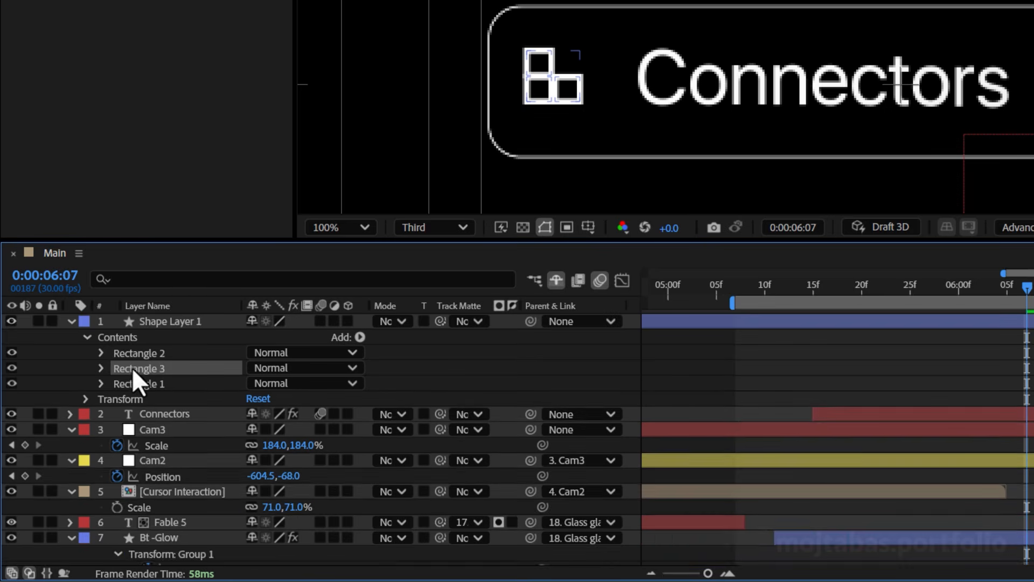
key(ctrl+d)
click(102, 368)
click(116, 384)
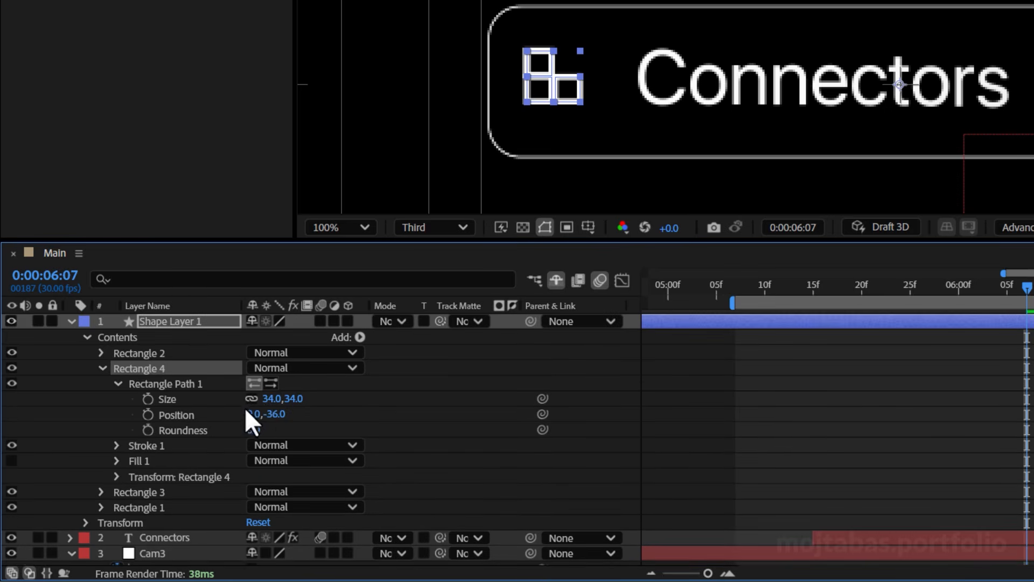
mouse_move(258, 413)
mouse_down()
mouse_move(309, 417)
mouse_move(271, 414)
mouse_up()
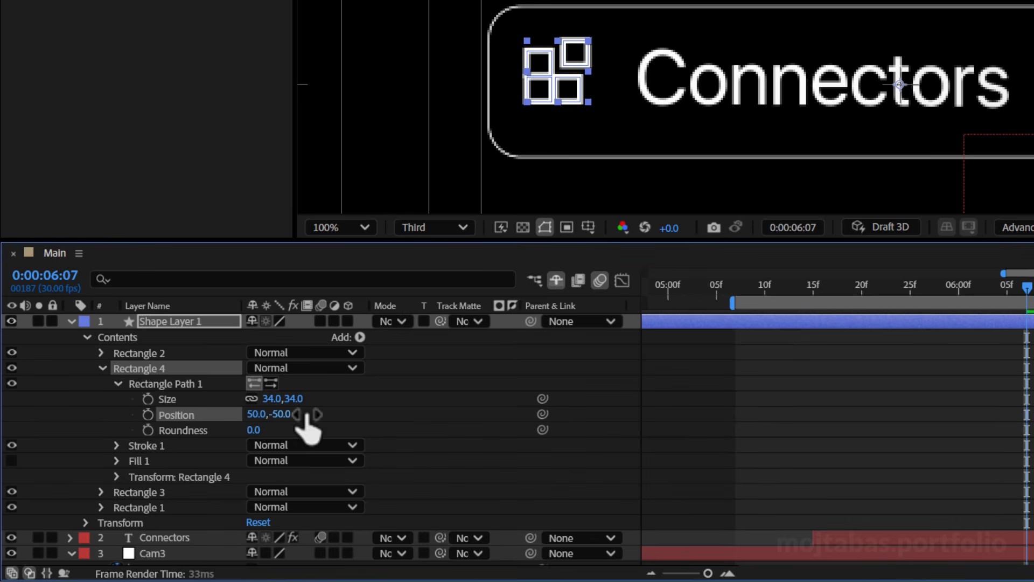
click(979, 418)
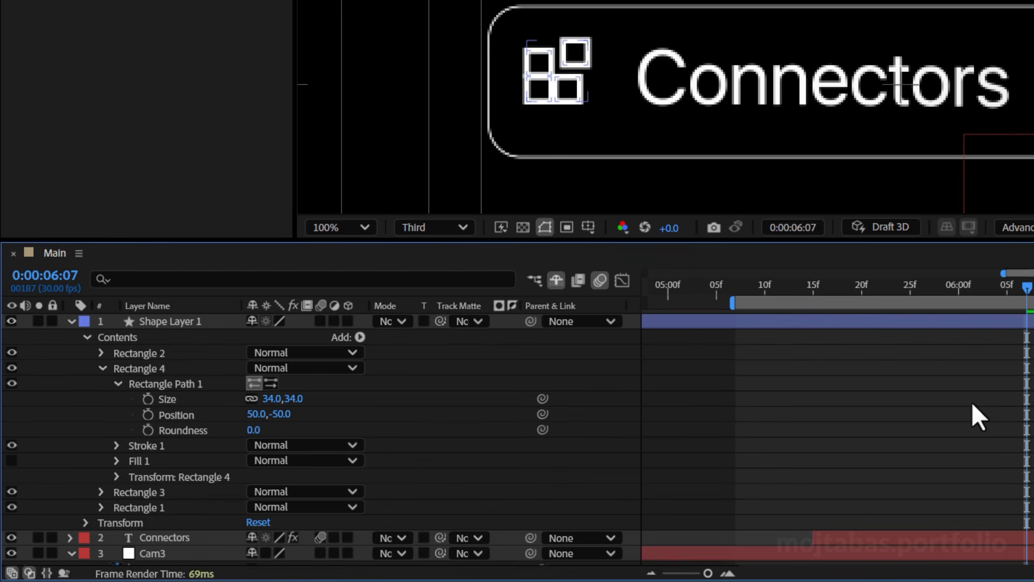
Nudge the whole four-square icon layer into place between the bar's left edge and the Connectors text
click(161, 322)
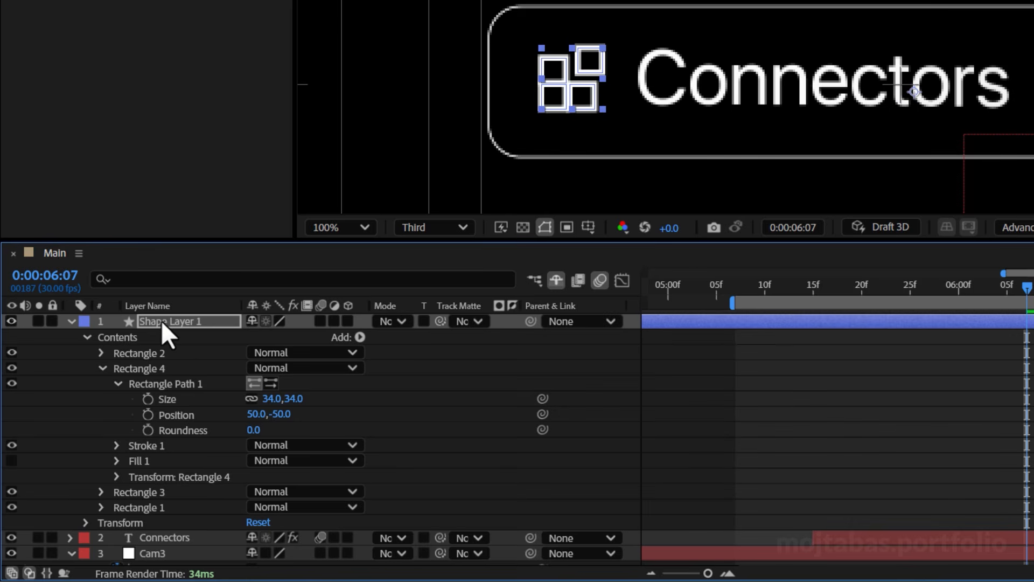
key(shift+Right)
key(shift+Left)
key(shift+Left)
key(Right)
key(Right)
key(Right)
key(Right)
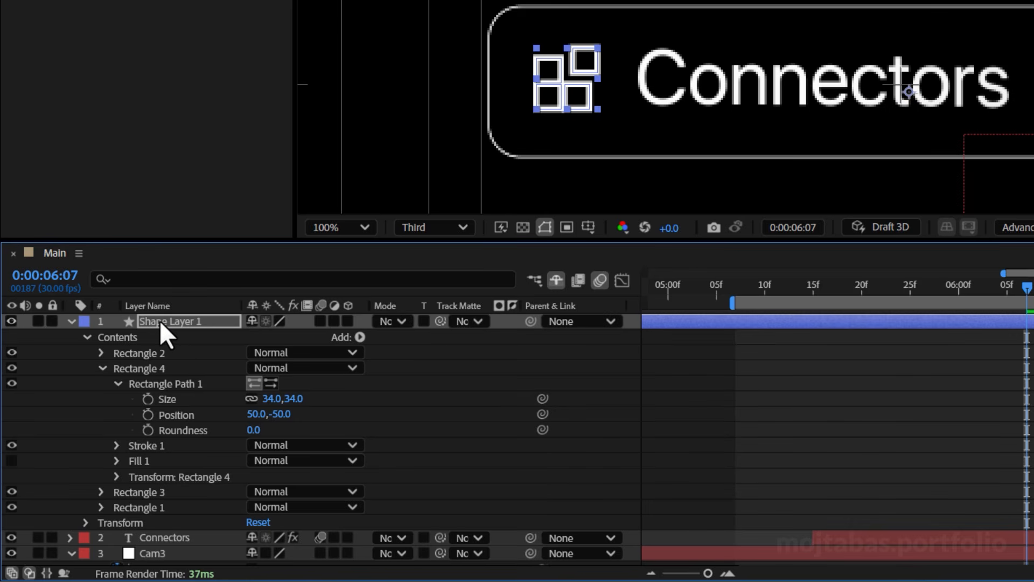
Centre the icon layer's anchor point, trim the layer's start at the current time and shift it to begin at 0:00:05:18
key(alt+[)
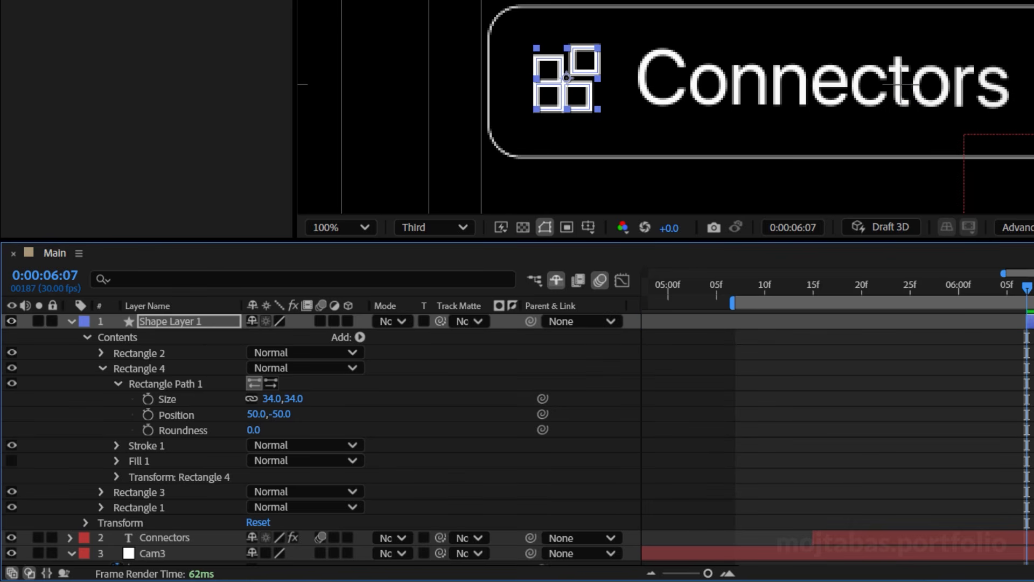
drag(1018, 287, 919, 313)
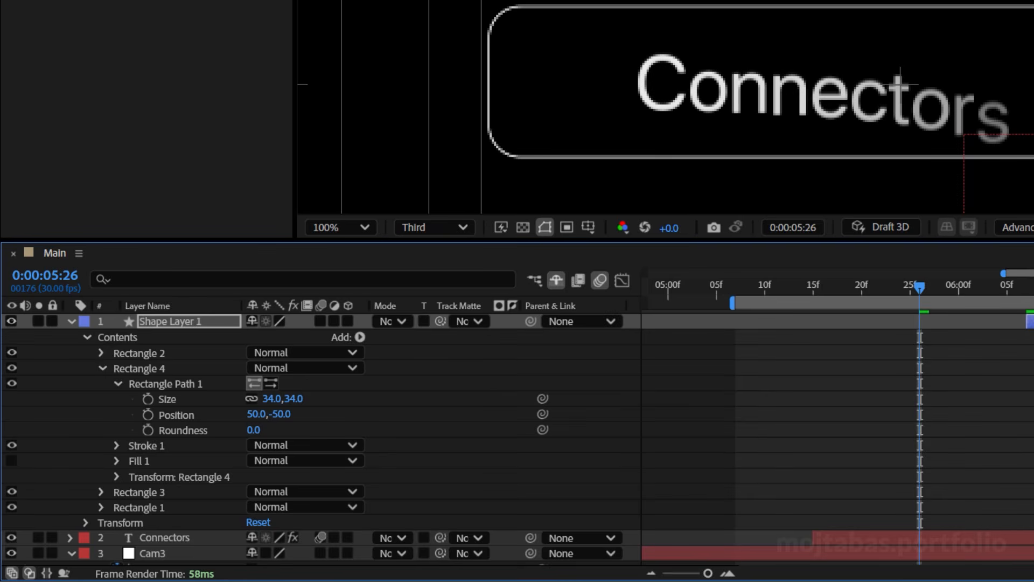
drag(1032, 321, 896, 338)
drag(870, 296, 843, 303)
Keyframe the icon layer's opacity from 0% at 0:00:05:18 to 100% at about 0:00:06:01
key(t)
click(117, 337)
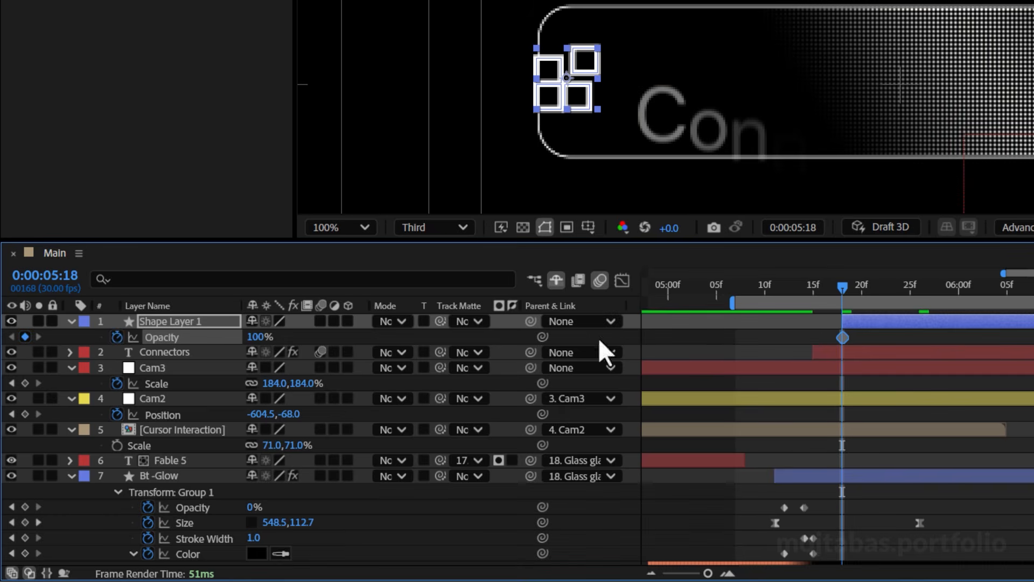
drag(955, 338, 975, 339)
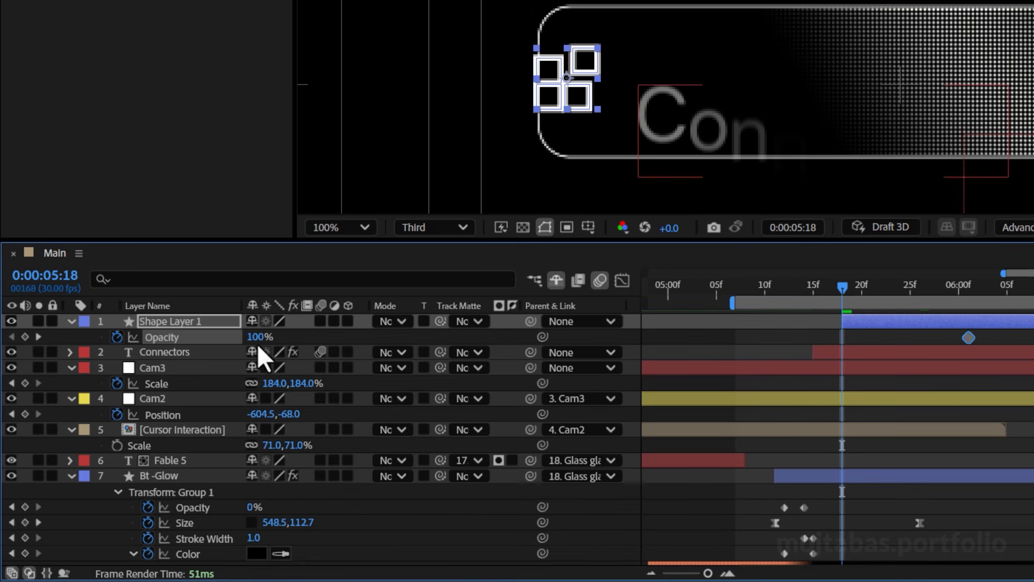
click(257, 339)
text(0)
click(321, 339)
Keyframe the icon's position to rise from 502, 581 at 0:00:05:18 to 502, 531 at about 0:00:06:01
click(873, 322)
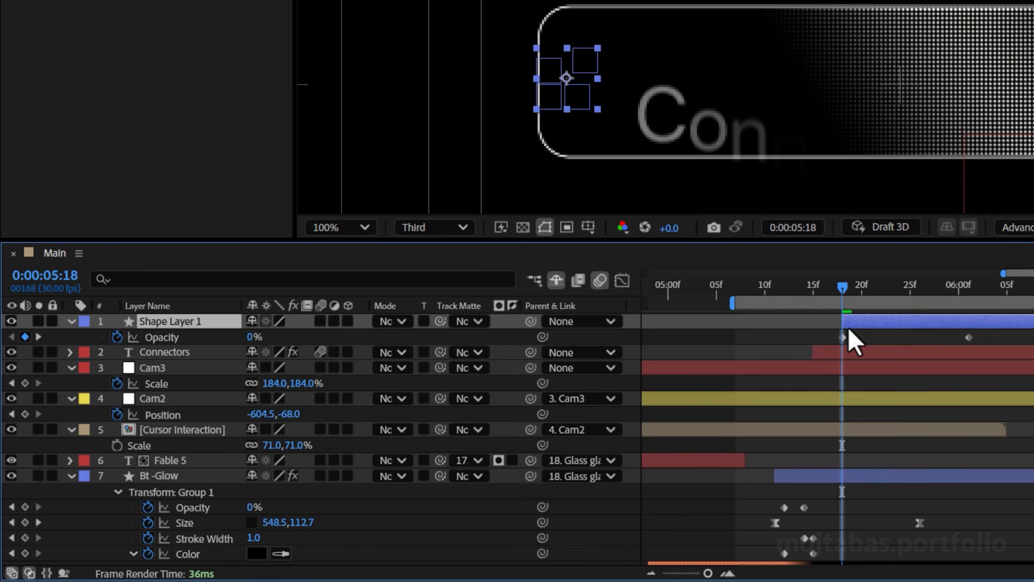
key(shift+p)
click(117, 337)
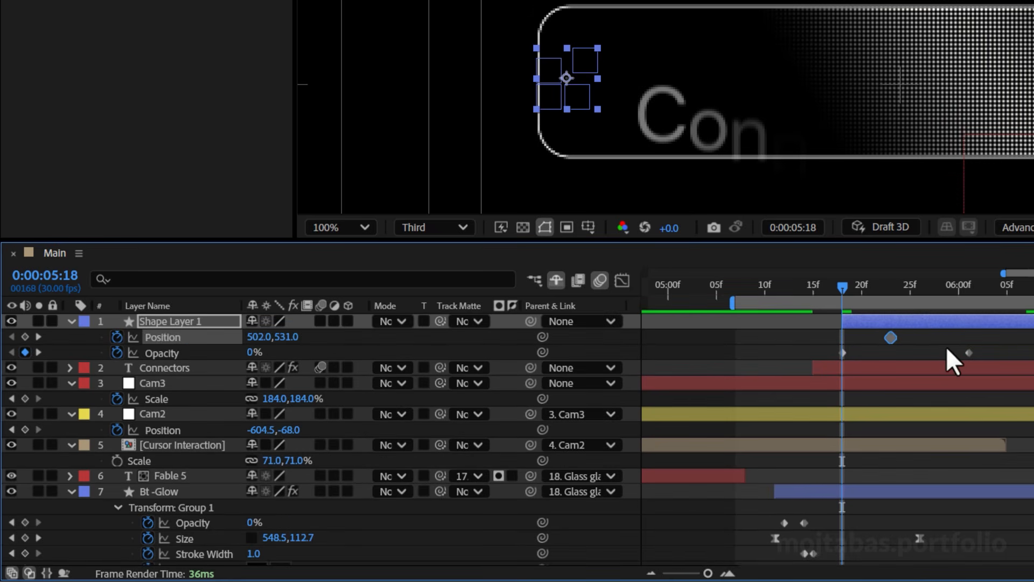
key(shift+Down)
key(shift+Down)
key(shift+Down)
key(shift+Down)
key(shift+Down)
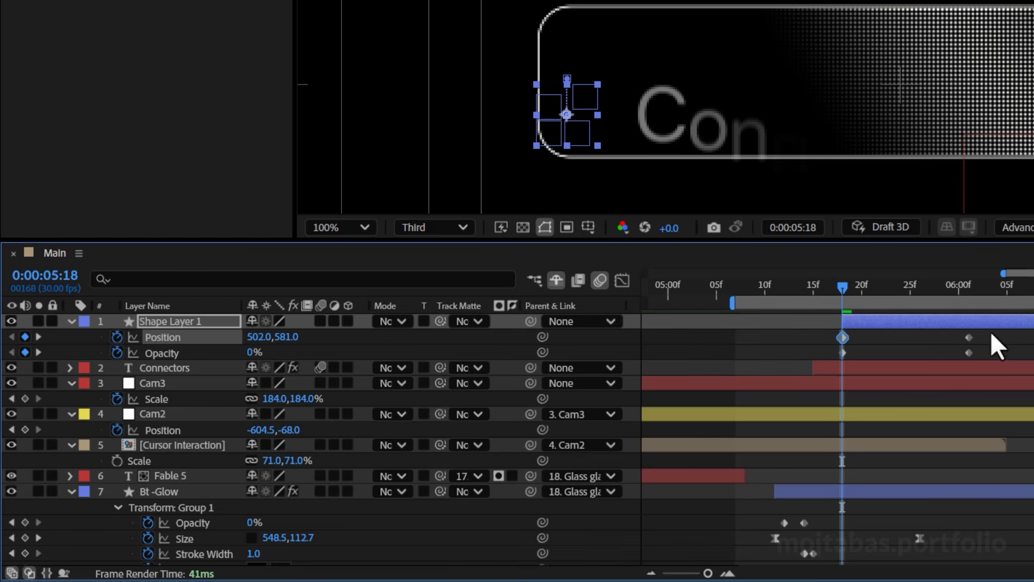
Apply Easy Ease to the icon's position and opacity keyframes and lengthen the ease into the end keyframes in the speed graph
drag(994, 331, 823, 352)
right_click(842, 352)
mouse_move(695, 400)
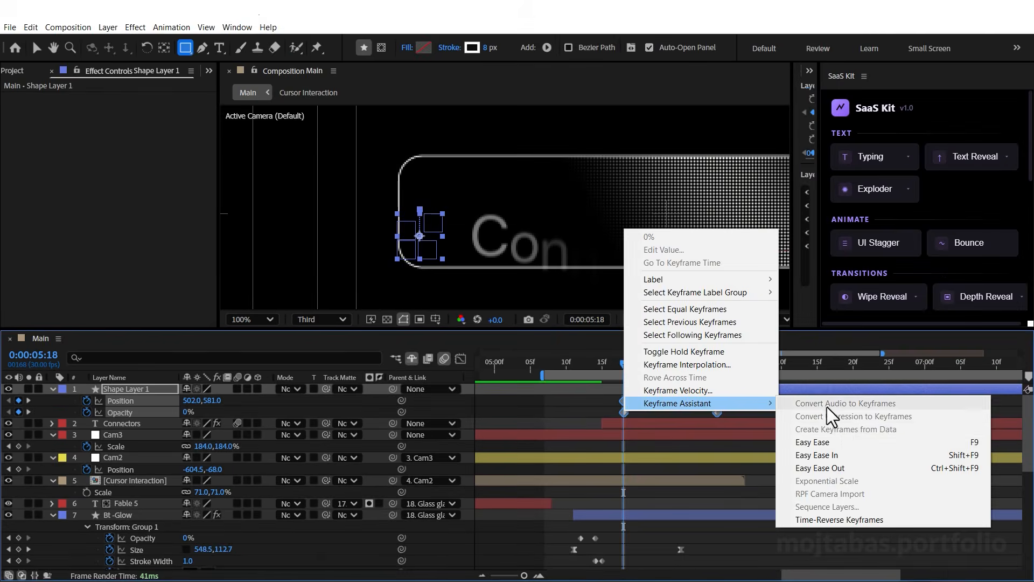
click(831, 441)
click(462, 359)
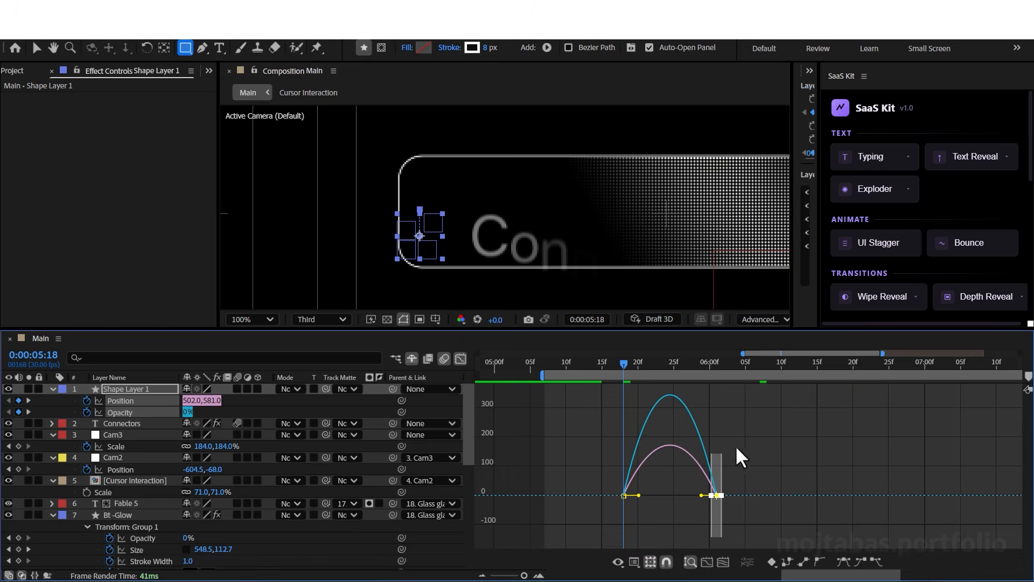
drag(701, 495, 668, 529)
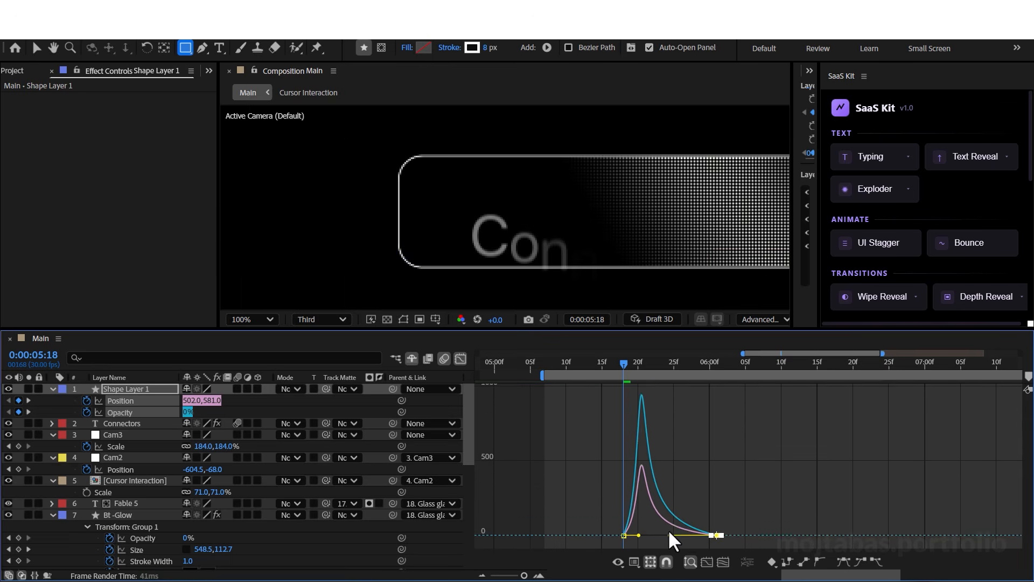
Preview the icon's entrance together with the bar and Connectors reveal, with the graph closed and the whole bar in view
key(space)
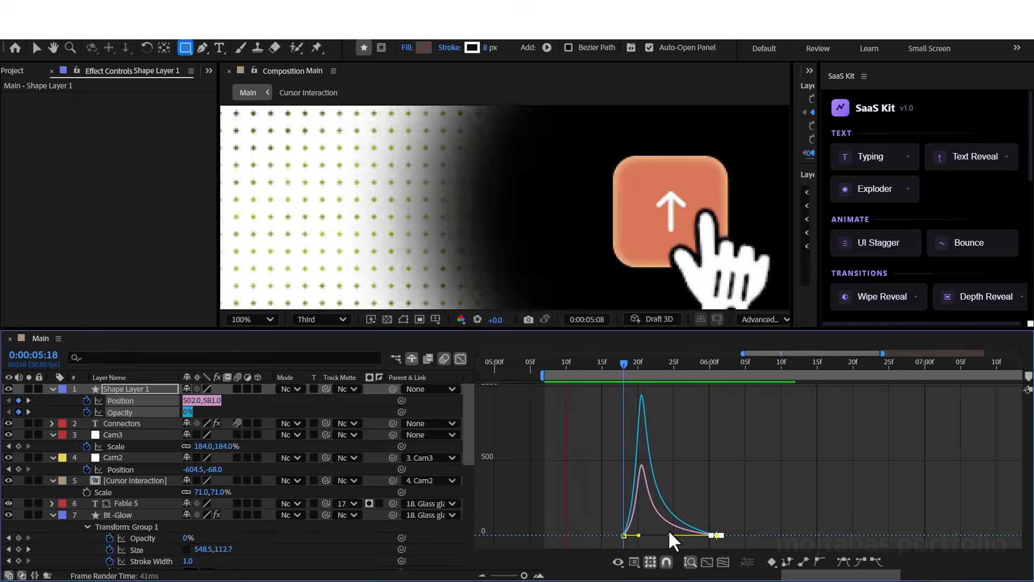
key(space)
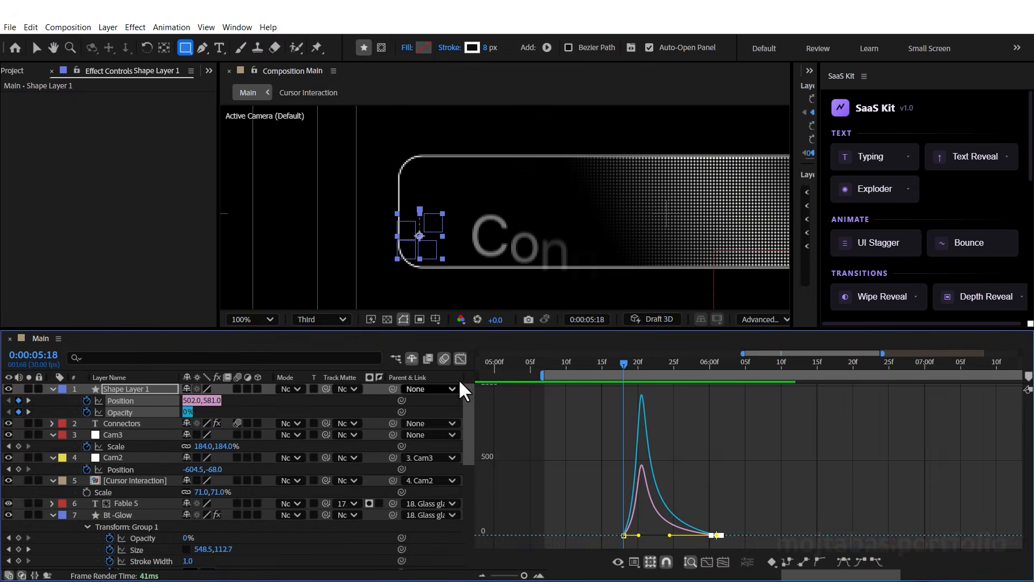
click(460, 358)
key(comma)
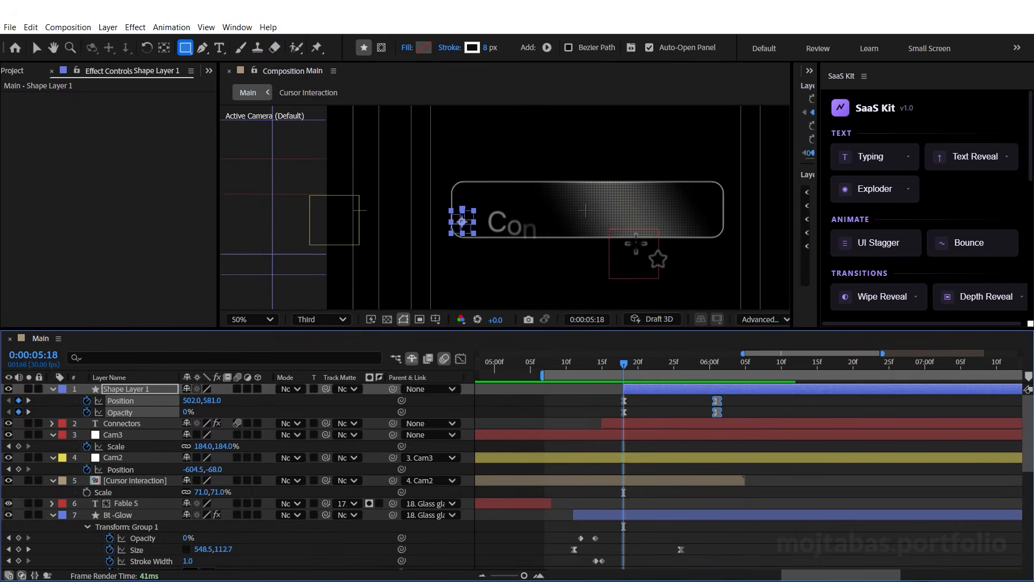
key(v)
key(space)
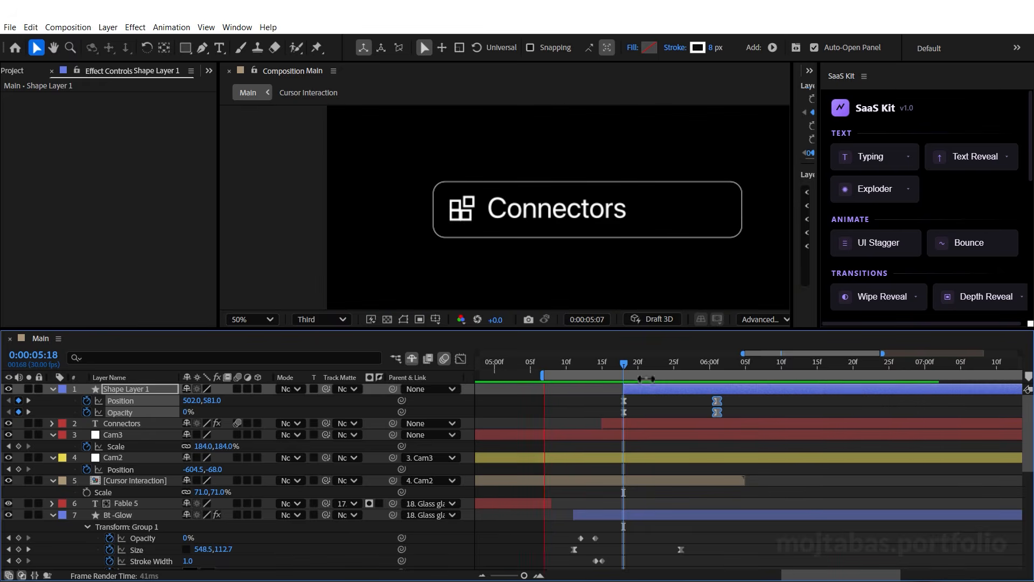
key(space)
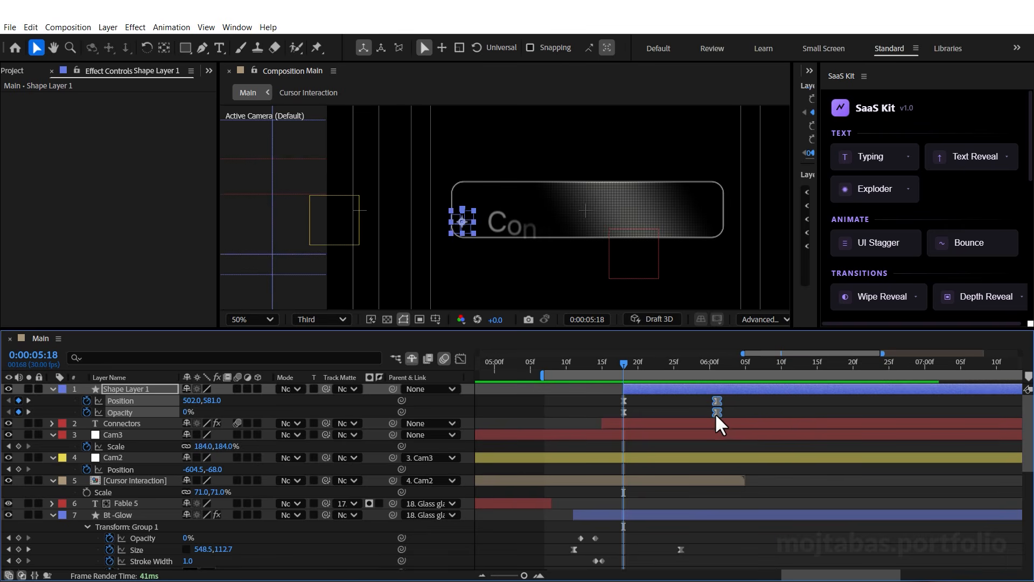
Stretch the icon's animation by moving its end keyframes later, shift the layer to start at 0:00:05:16, and preview the timing
drag(715, 412, 786, 422)
drag(743, 394, 719, 390)
key(space)
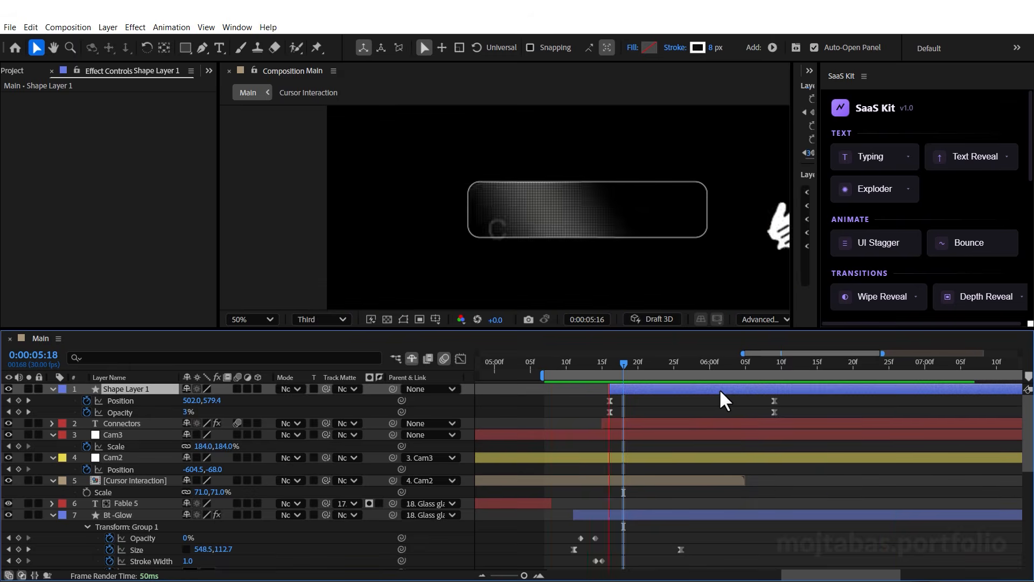
Collapse the Bt -Glow layer and its CC Ball Action settings, and apply the CC Light Sweep effect to the Bt 2 outline layer
scroll(544, 243, down, 1)
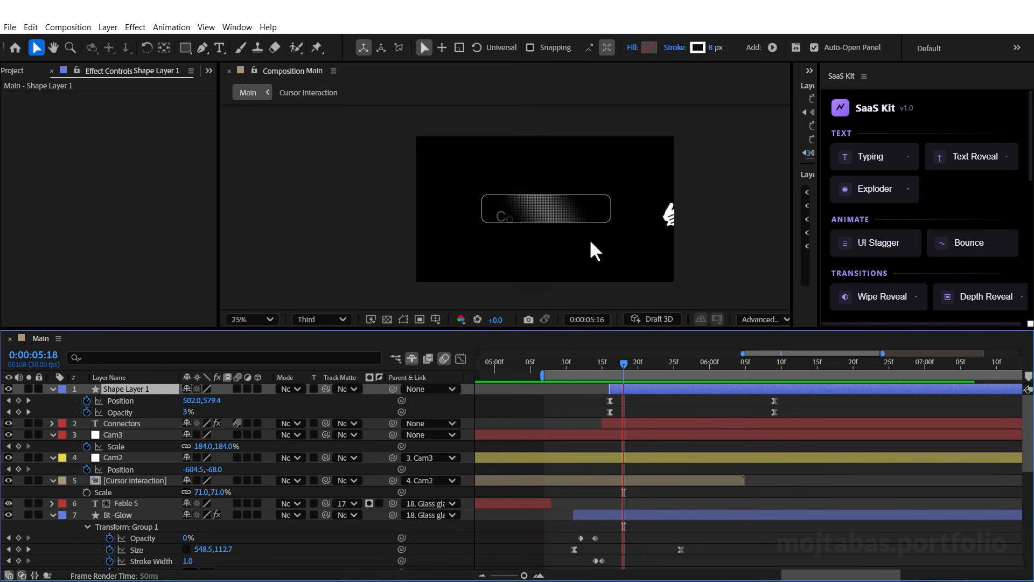
drag(666, 366, 803, 391)
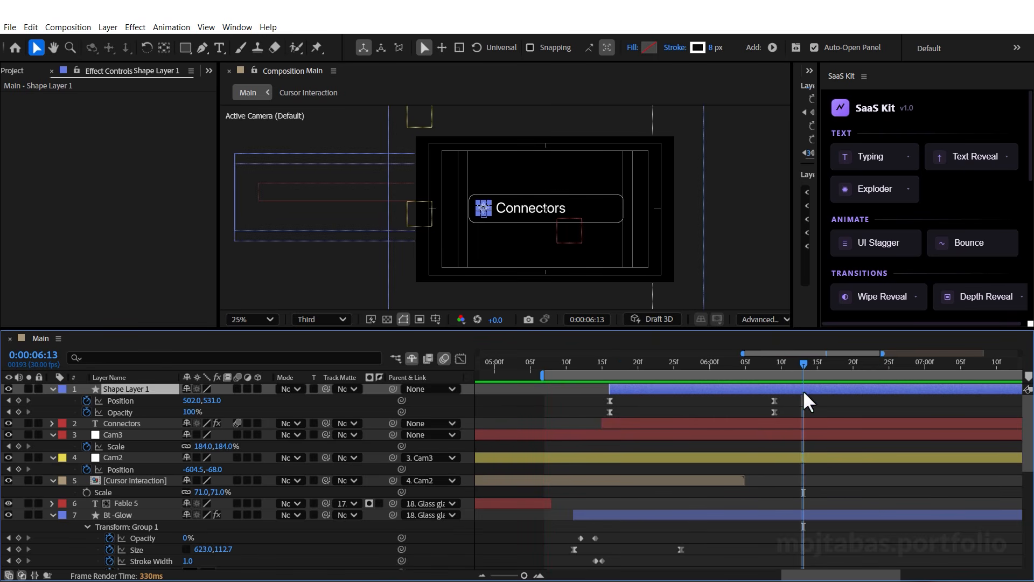
click(793, 395)
click(578, 211)
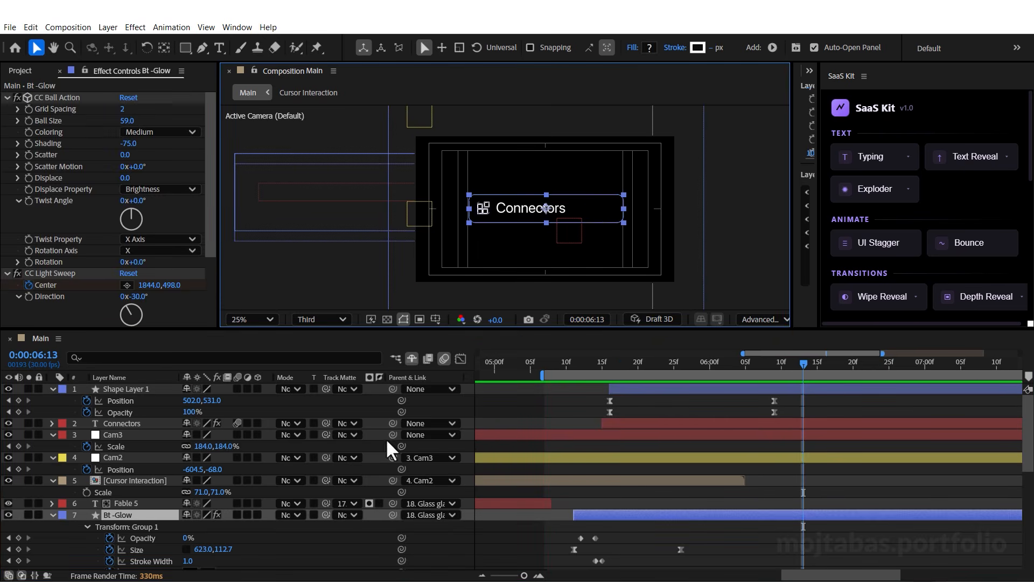
scroll(95, 499, down, 1)
click(52, 481)
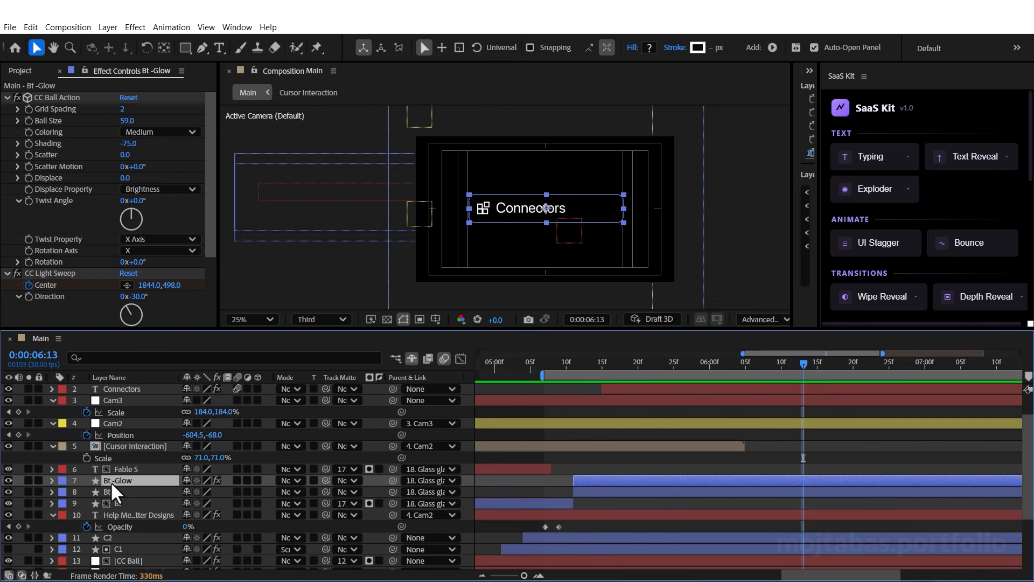
click(6, 97)
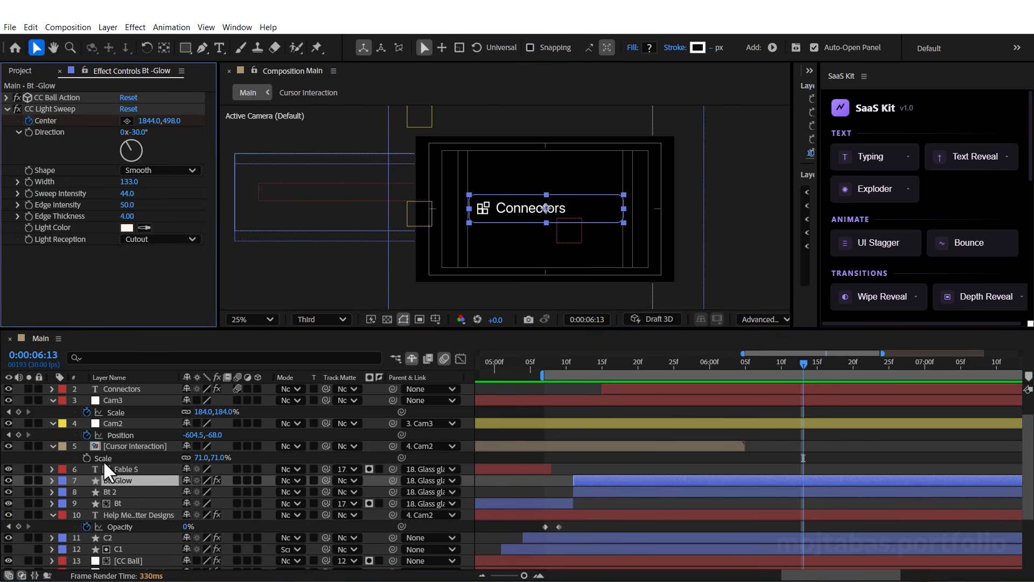
click(110, 492)
key(ctrl+space)
text(cc)
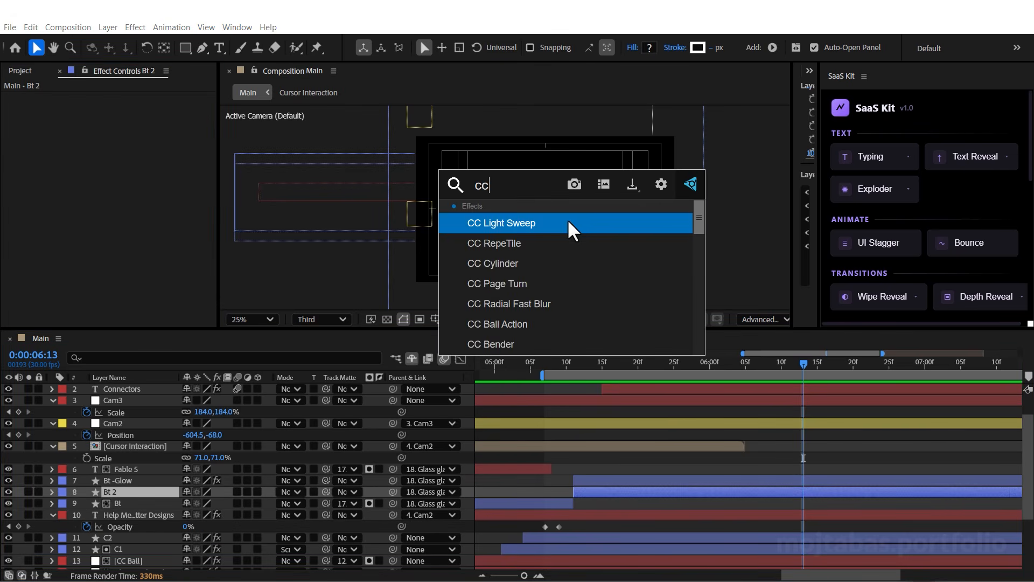
click(567, 224)
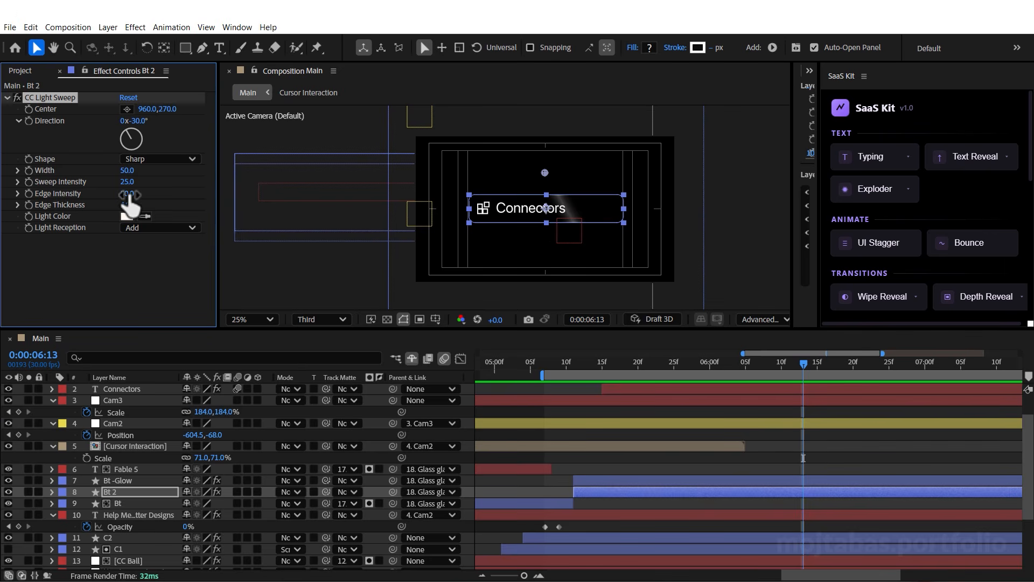
Set the Bt 2 light sweep's sweep intensity to 0, edge intensity to 75 and width to 138
drag(129, 195, 143, 195)
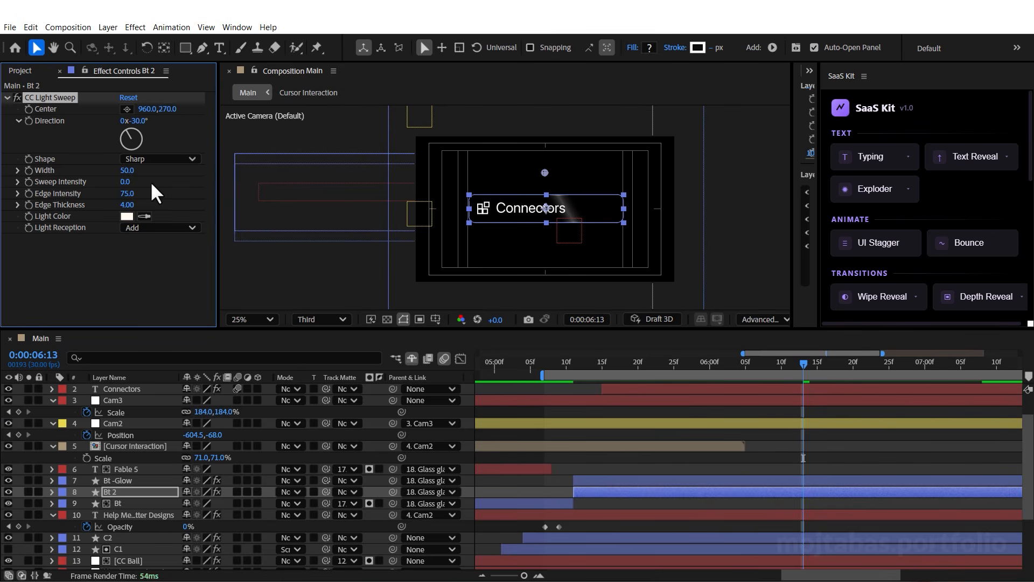
key(period)
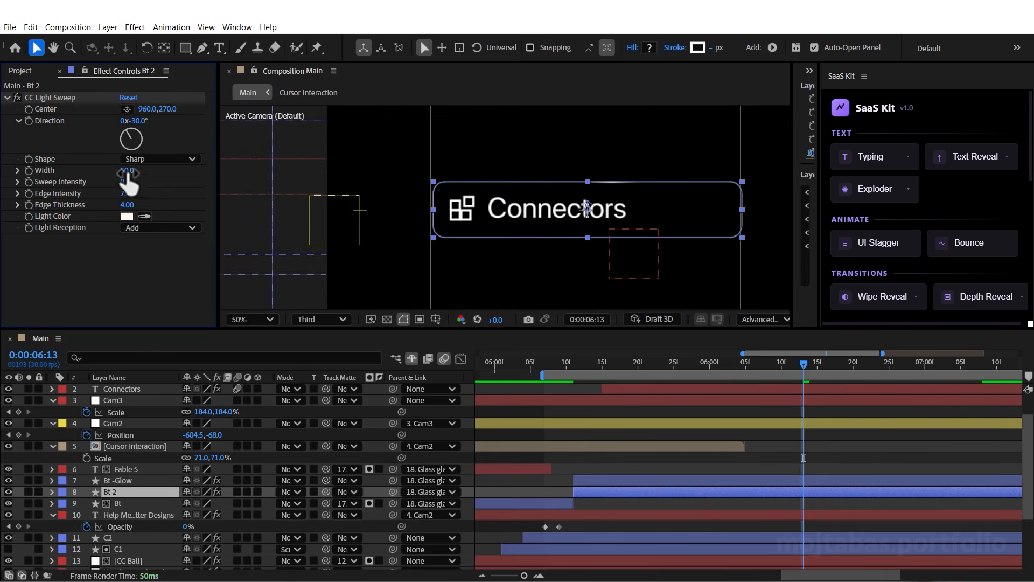
drag(128, 173, 179, 172)
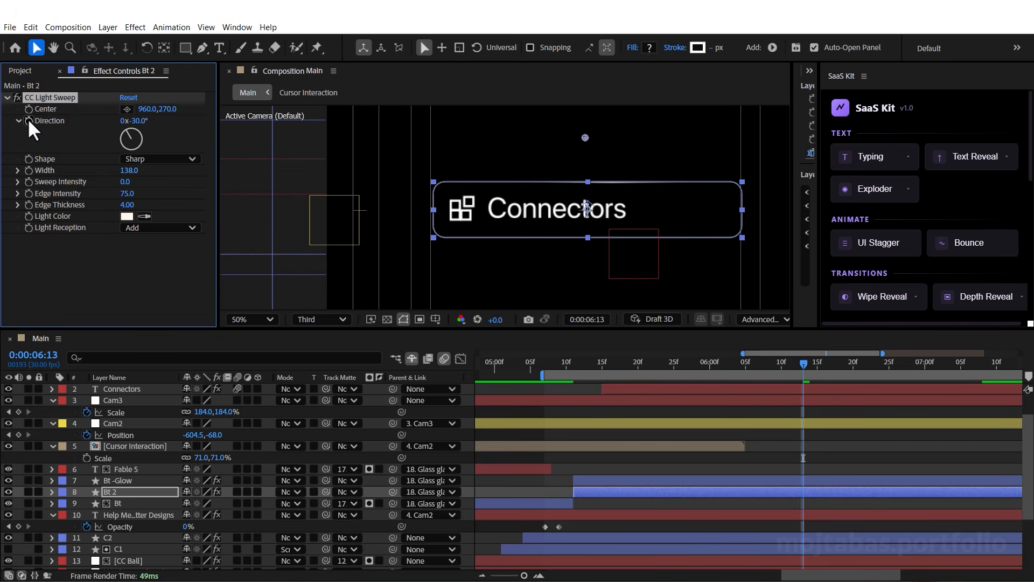
Keyframe the light sweep's direction from -30° at about 0:00:05:14 to a larger rotation at about 0:00:07:06, and preview it
key(u)
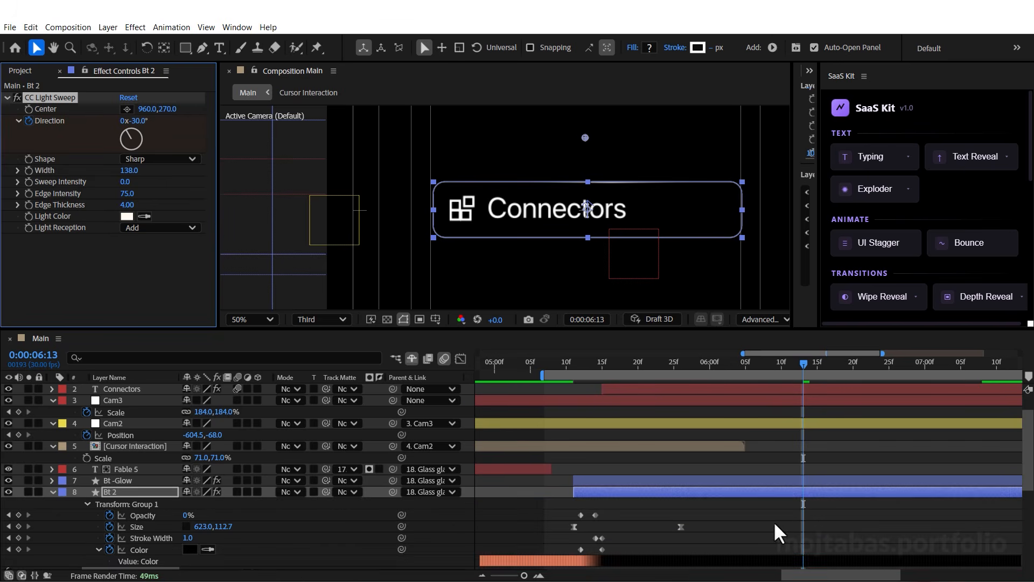
scroll(776, 525, down, 1)
drag(803, 548, 596, 547)
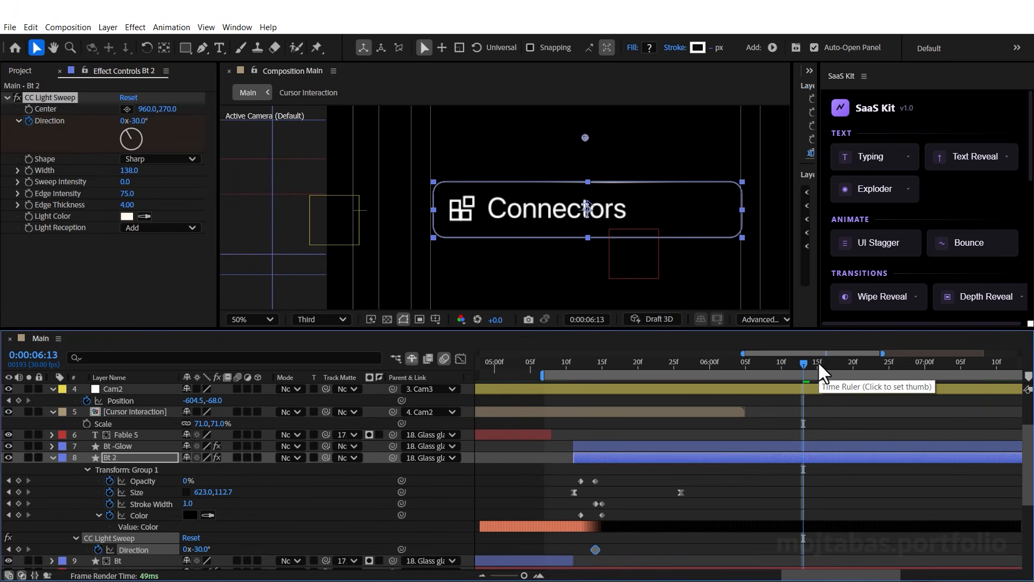
drag(821, 372, 968, 373)
drag(127, 129, 205, 132)
drag(590, 372, 697, 379)
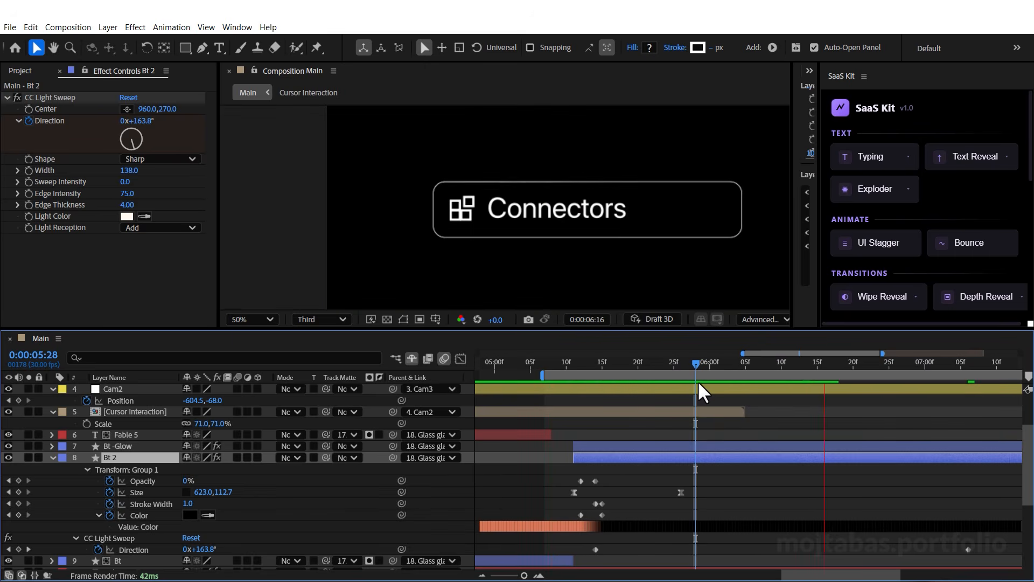
key(space)
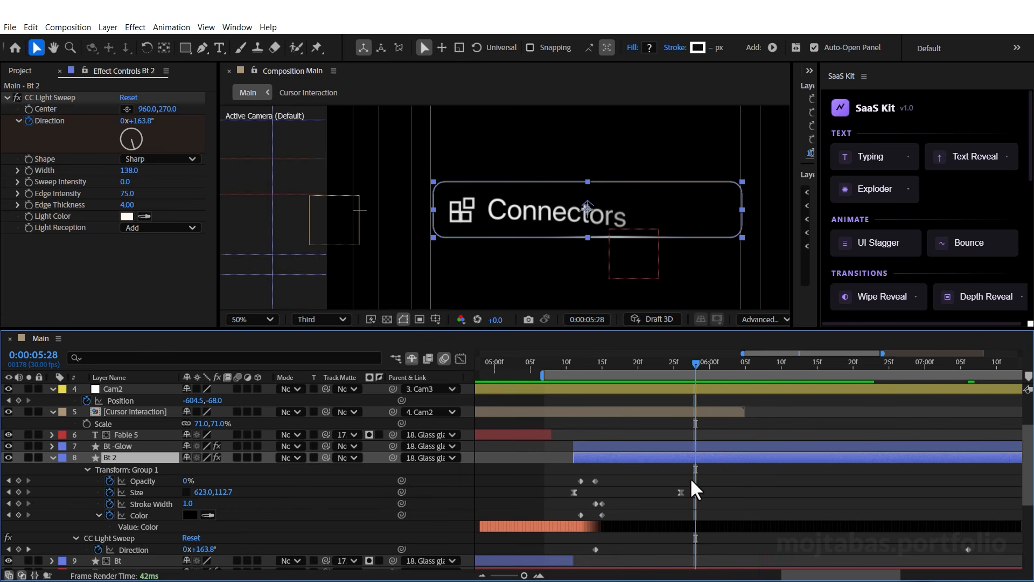
Slow the outline's light sweep by moving the end direction keyframe to just before the ten-second mark, and preview the result
scroll(692, 481, down, 5)
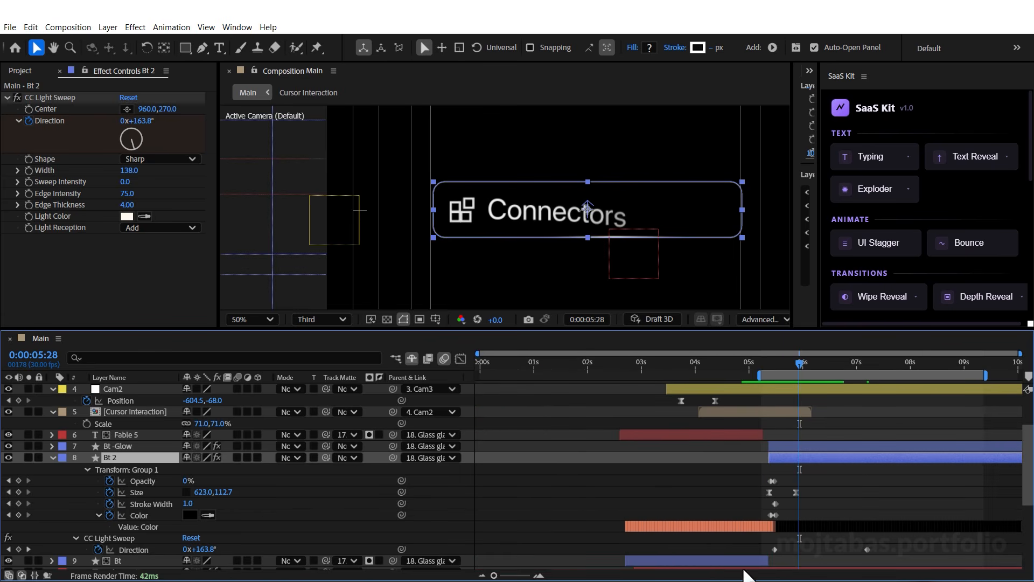
drag(863, 550, 878, 546)
key(space)
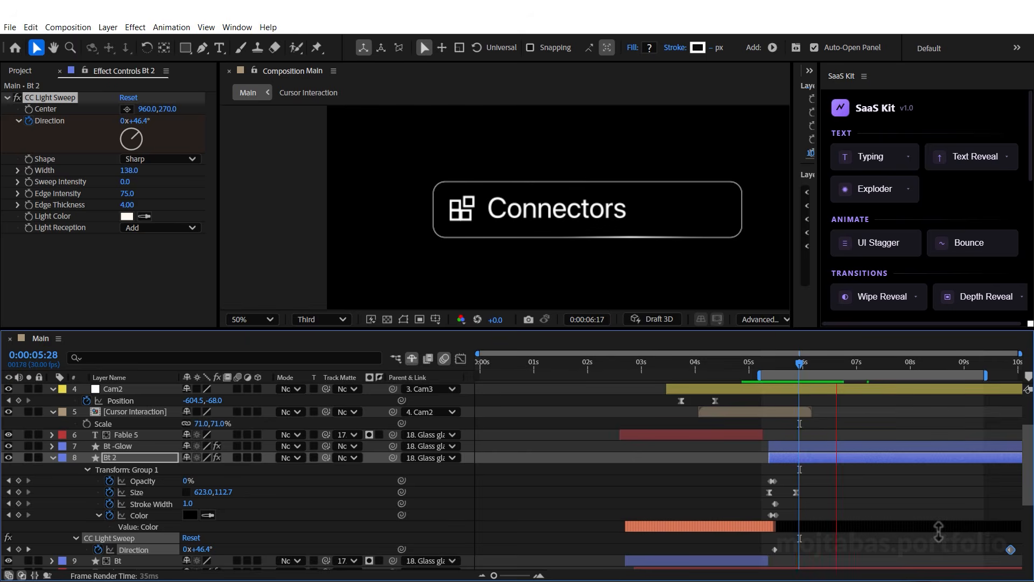
key(space)
drag(810, 367, 836, 370)
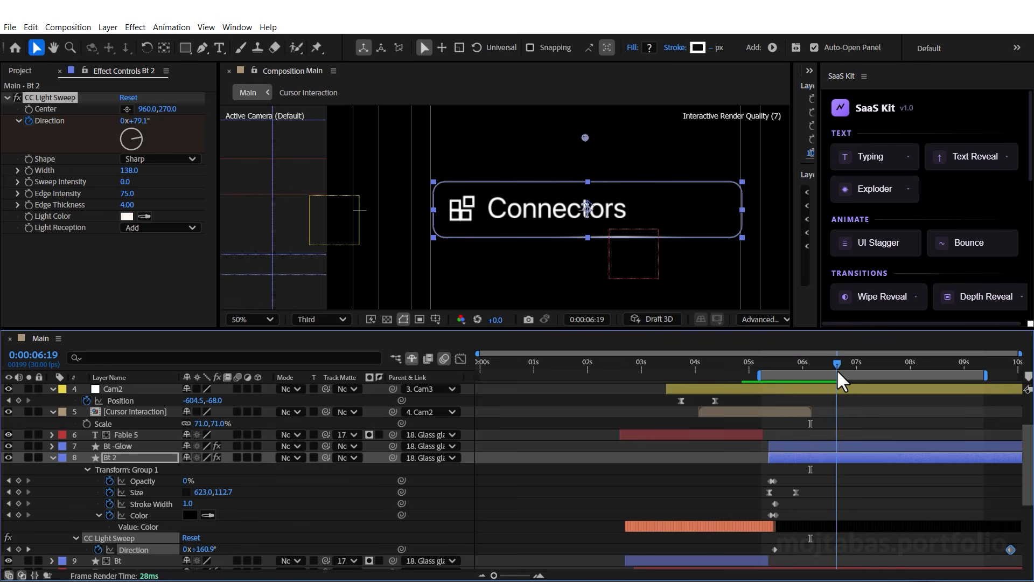
key(space)
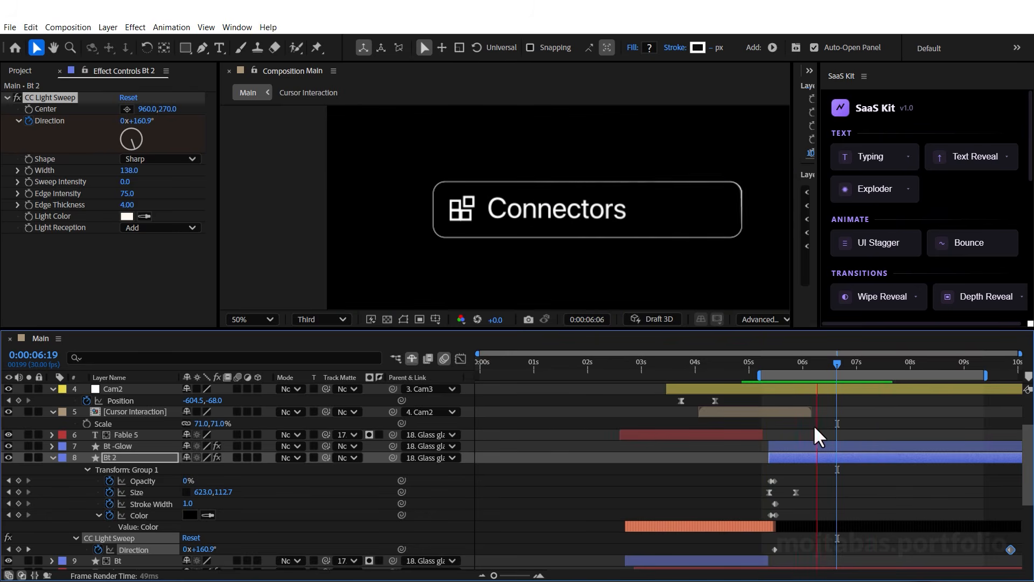
key(space)
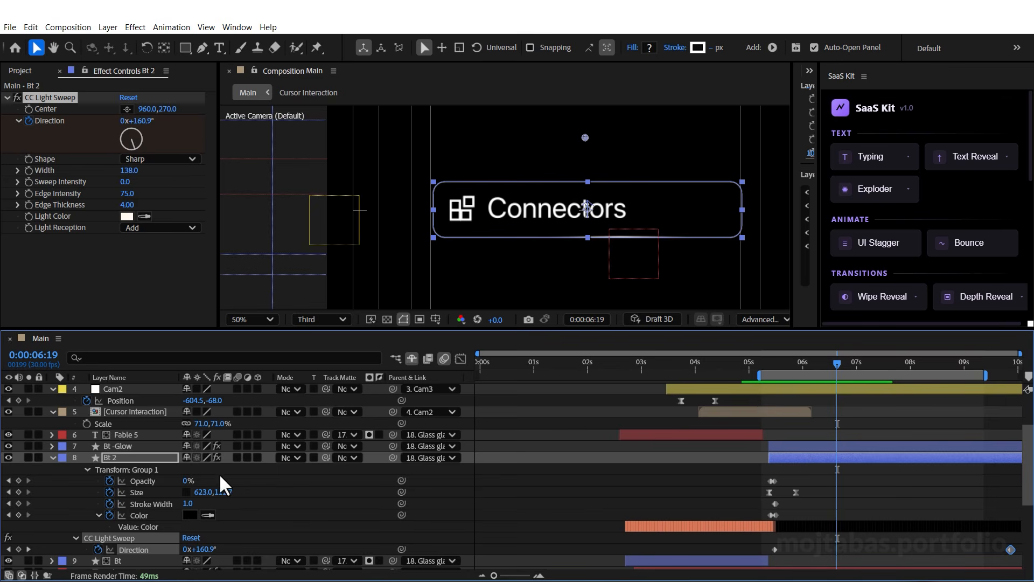
Add the six logo images from GitHub.png to Slack.png above all other layers in Main and start them at 0:00:06:19
scroll(223, 485, up, 3)
click(738, 401)
click(20, 74)
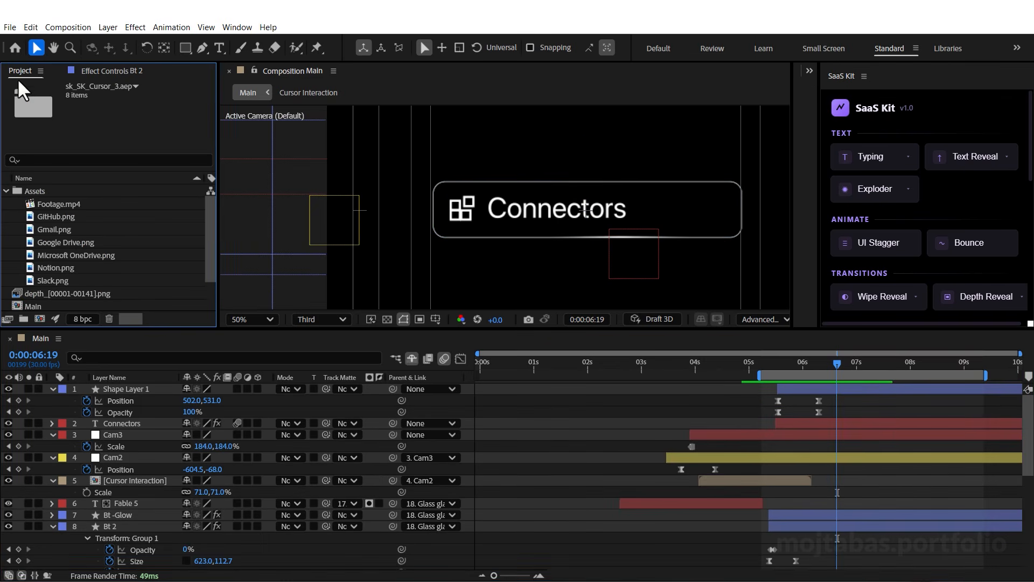
click(49, 216)
shift+click(56, 281)
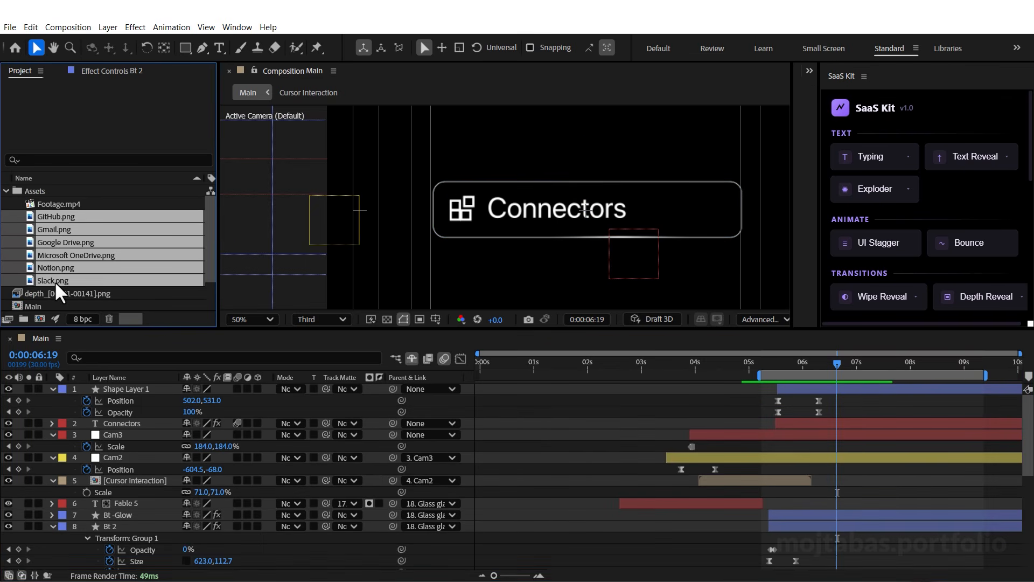
drag(45, 215, 291, 384)
key(bracketleft)
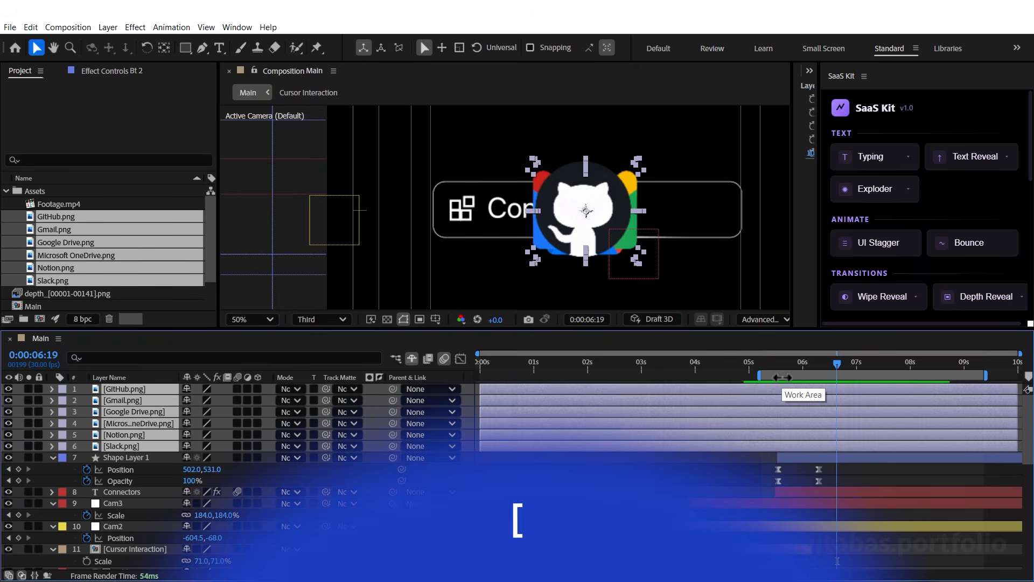
Scale all six logo layers to 51% and set scale keyframes on them at 0:00:06:19
key(s)
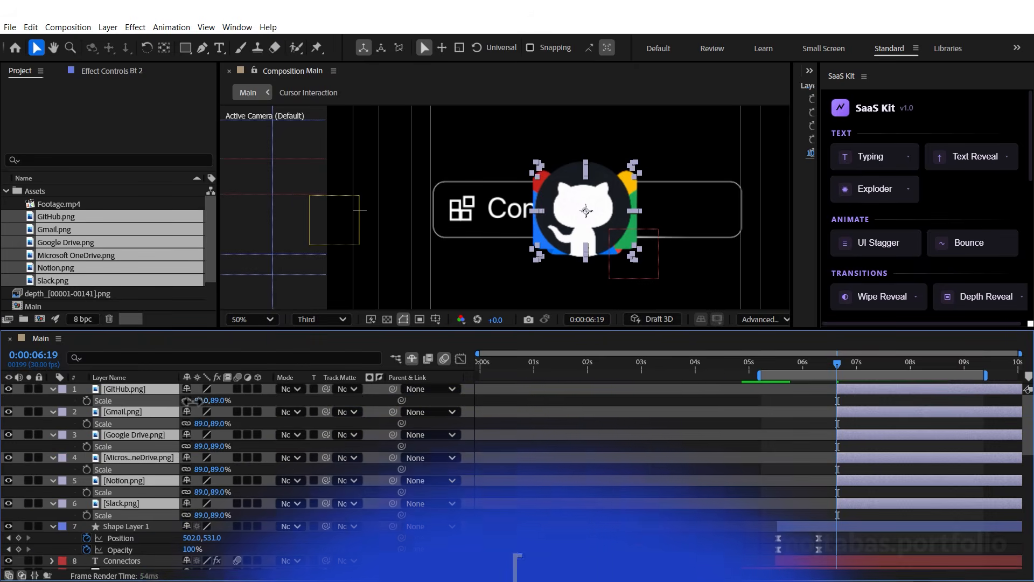
drag(201, 401, 177, 409)
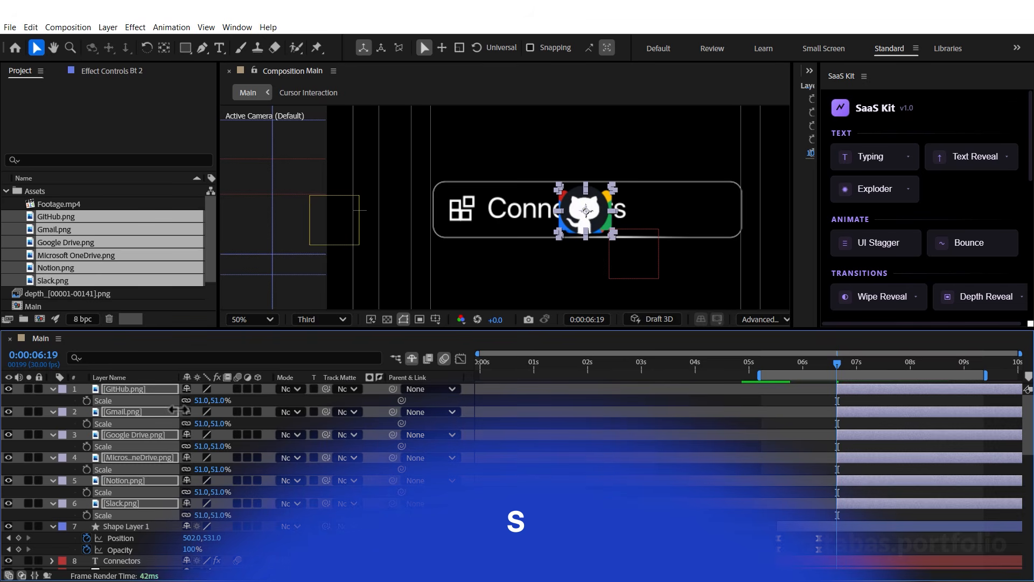
click(87, 400)
Add 51% scale keyframes to the six logos at 0:00:06:25 and set their keyframes at 0:00:06:19 to 0%
key(equal)
key(equal)
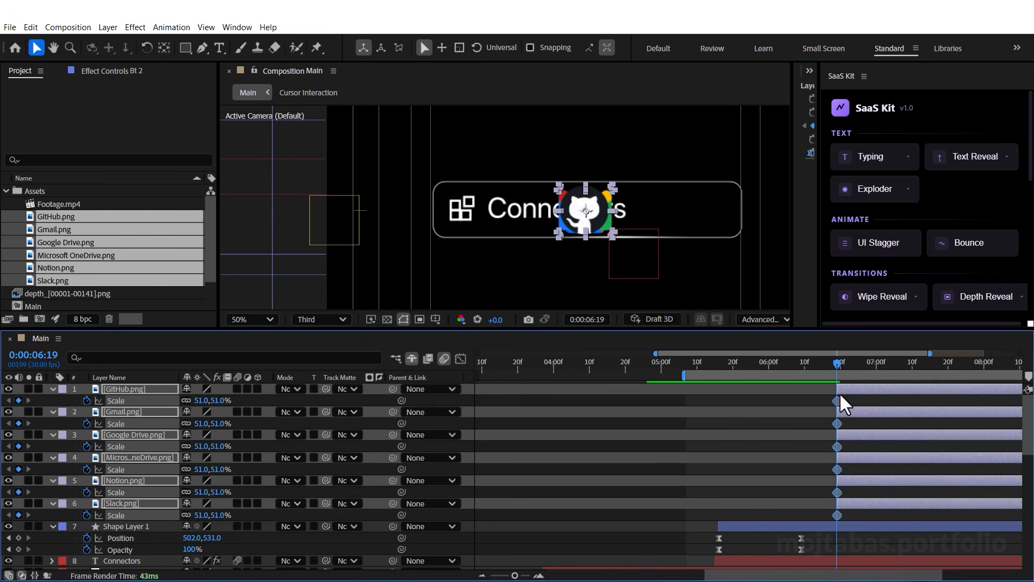
key(Page_Down)
key(Page_Down)
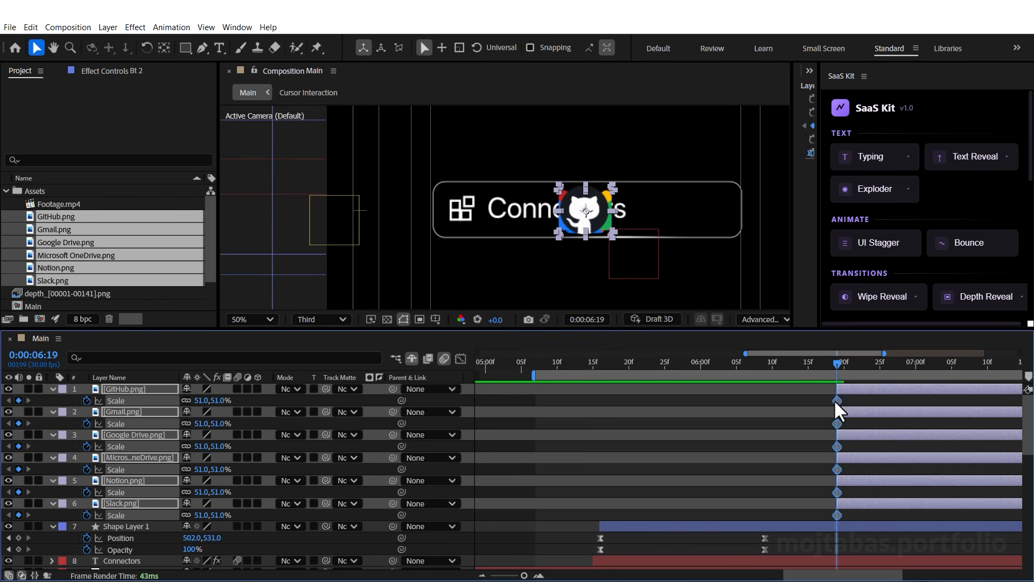
key(Page_Down)
key(Page_Down)
key(Page_Down)
key(Page_Down)
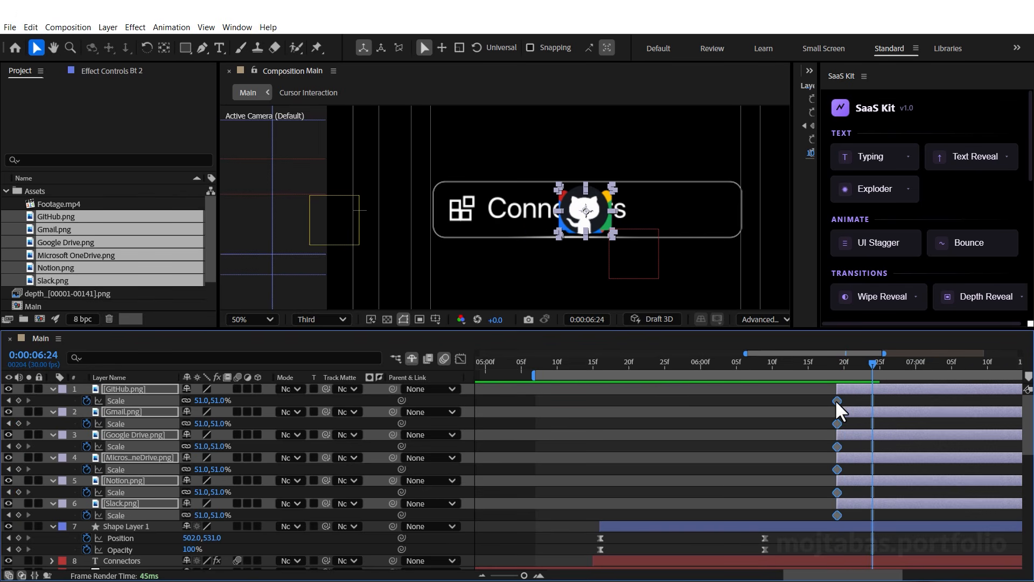
click(19, 401)
click(9, 400)
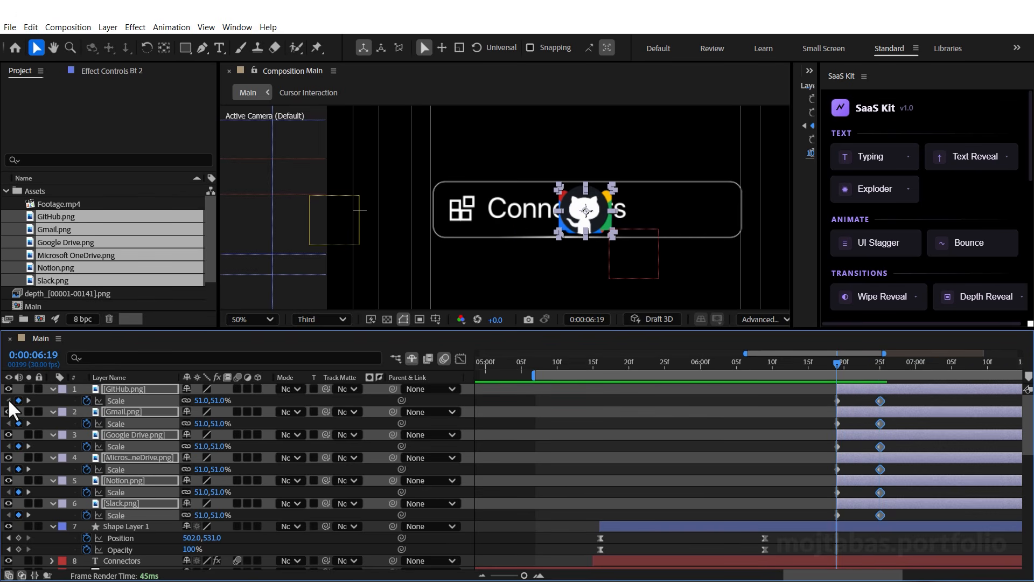
click(202, 400)
text(0.0,0)
key(Return)
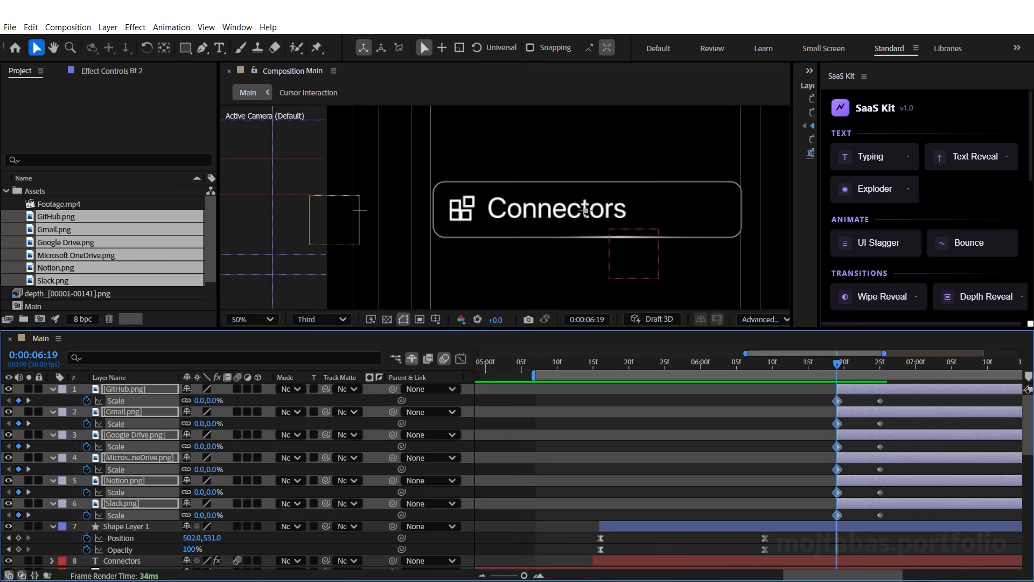
Apply Easy Ease to both scale keyframes of all six logo layers
drag(842, 365, 885, 369)
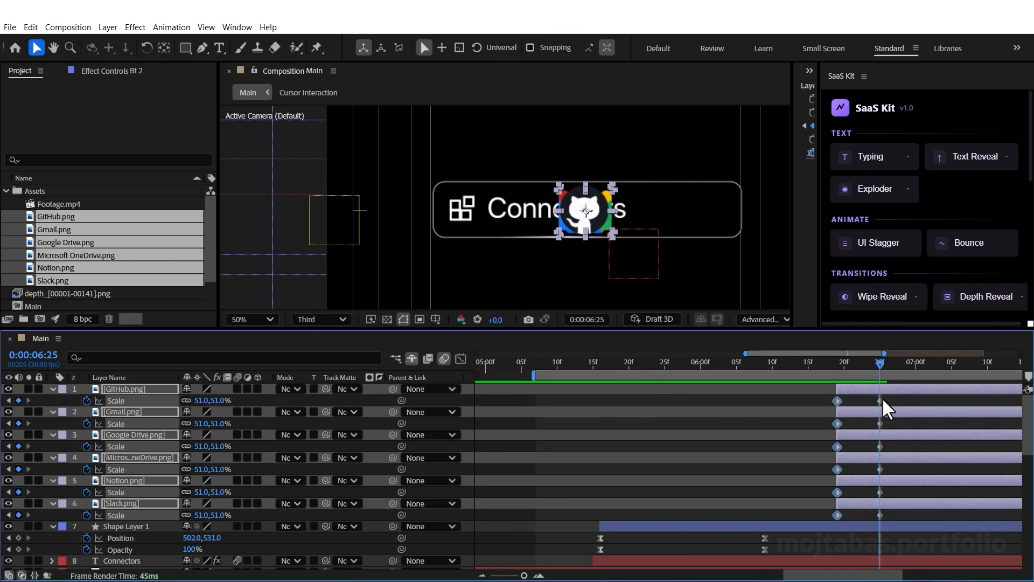
scroll(881, 396, right, 4)
drag(670, 396, 595, 513)
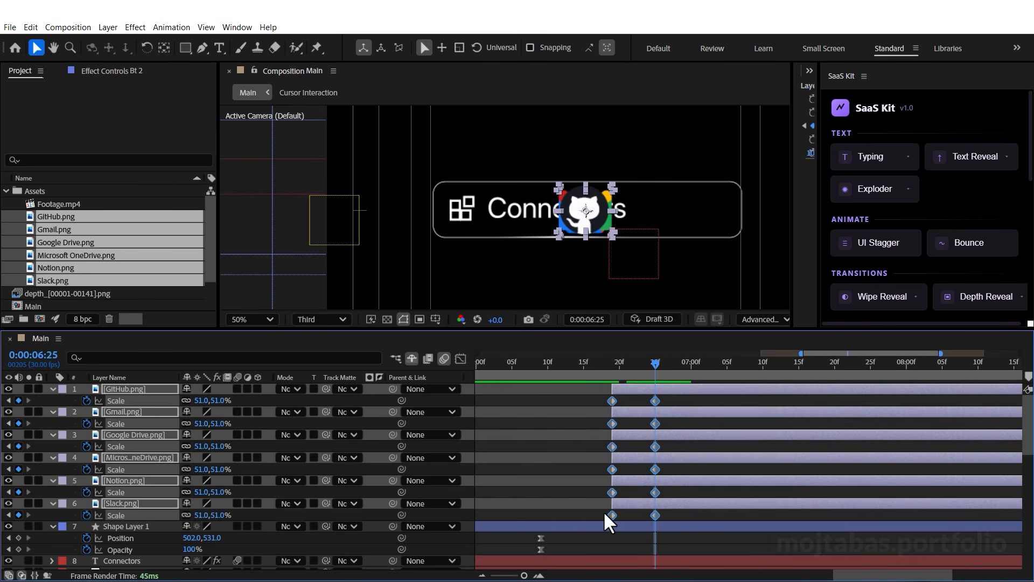
right_click(610, 511)
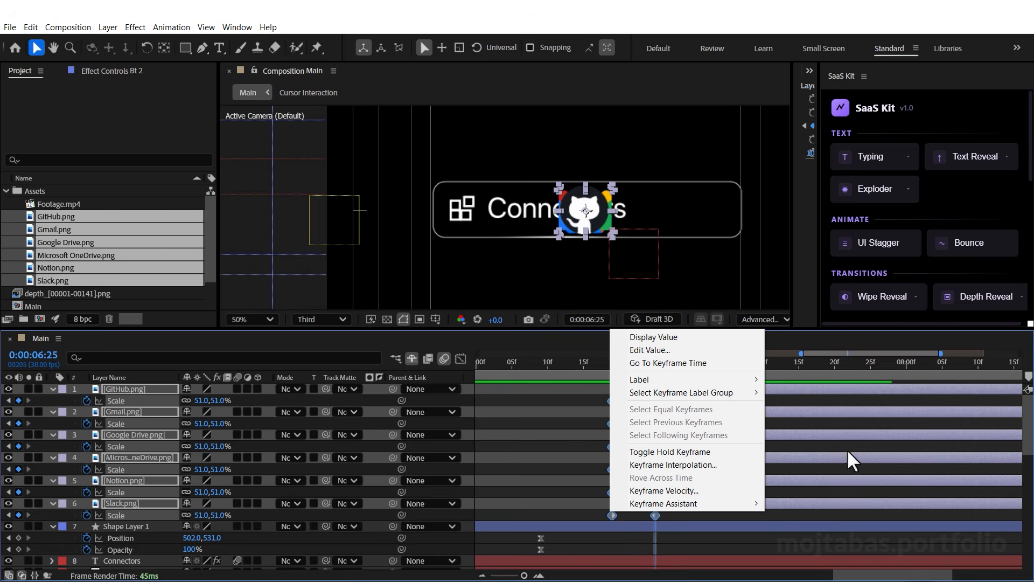
mouse_move(745, 501)
click(805, 426)
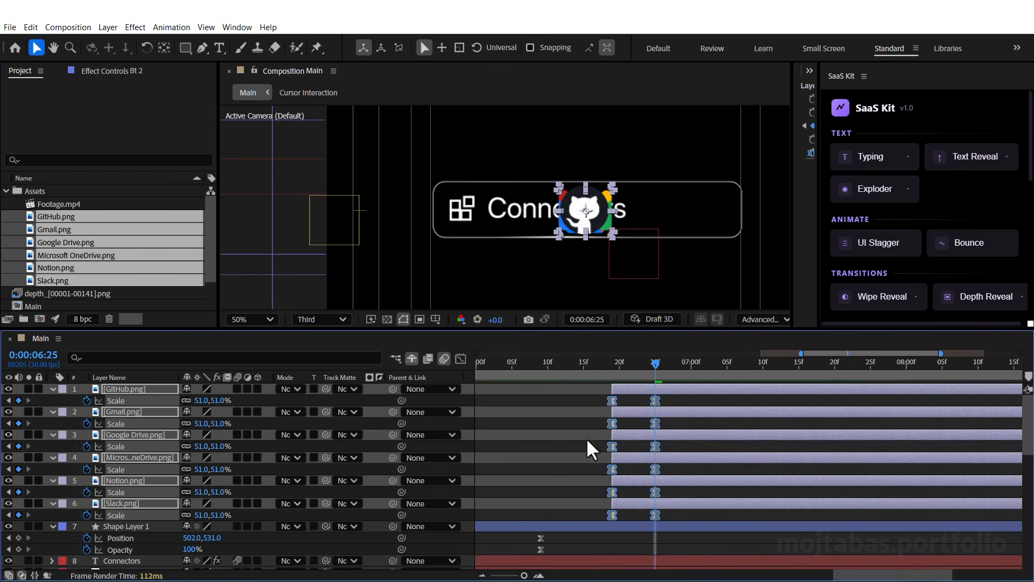
Stagger the Gmail to Slack logo layers so each one starts 2 frames after the layer above it
click(634, 365)
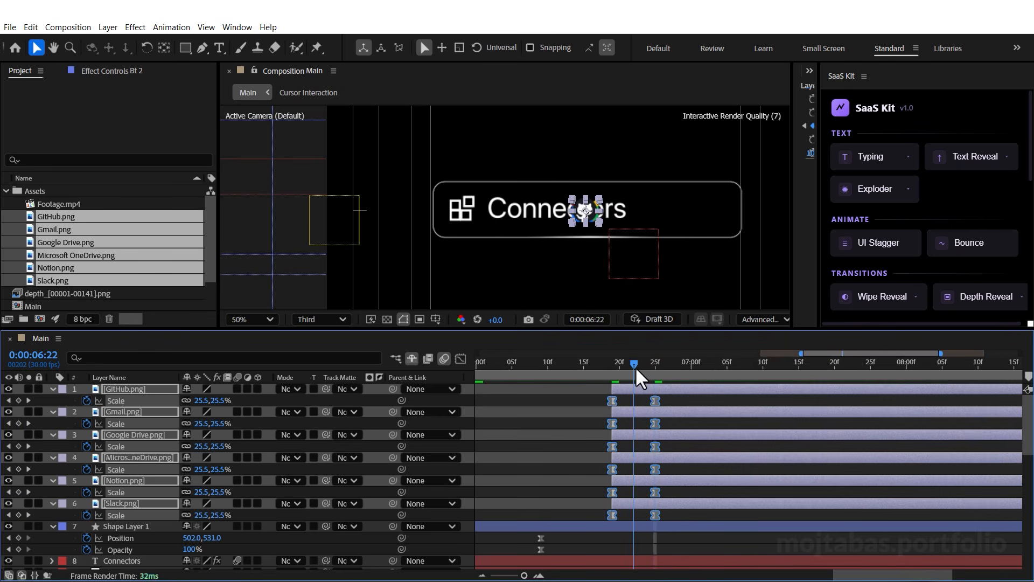
click(625, 386)
click(619, 411)
key(alt+Page_Down)
key(alt+Page_Down)
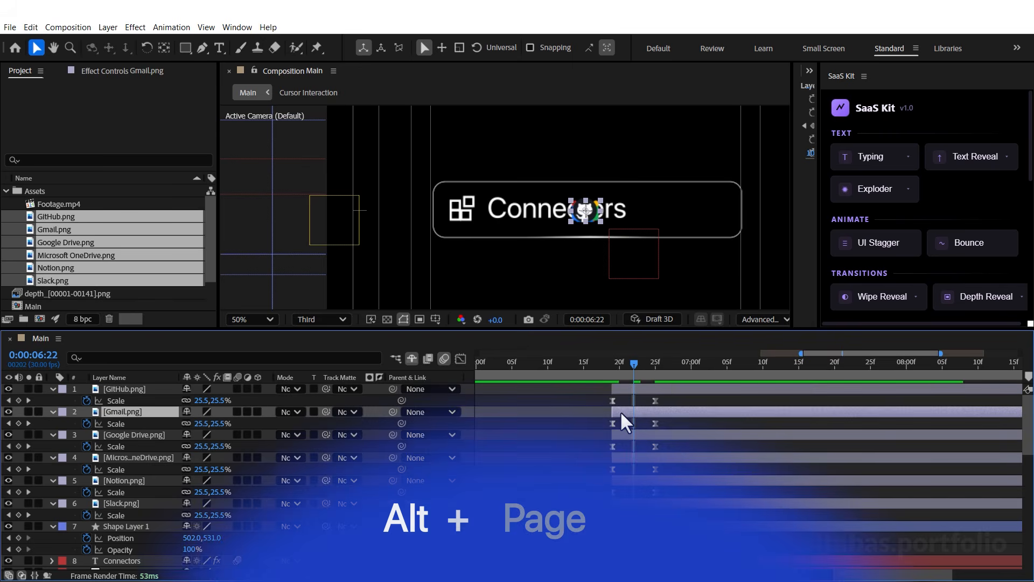
click(622, 434)
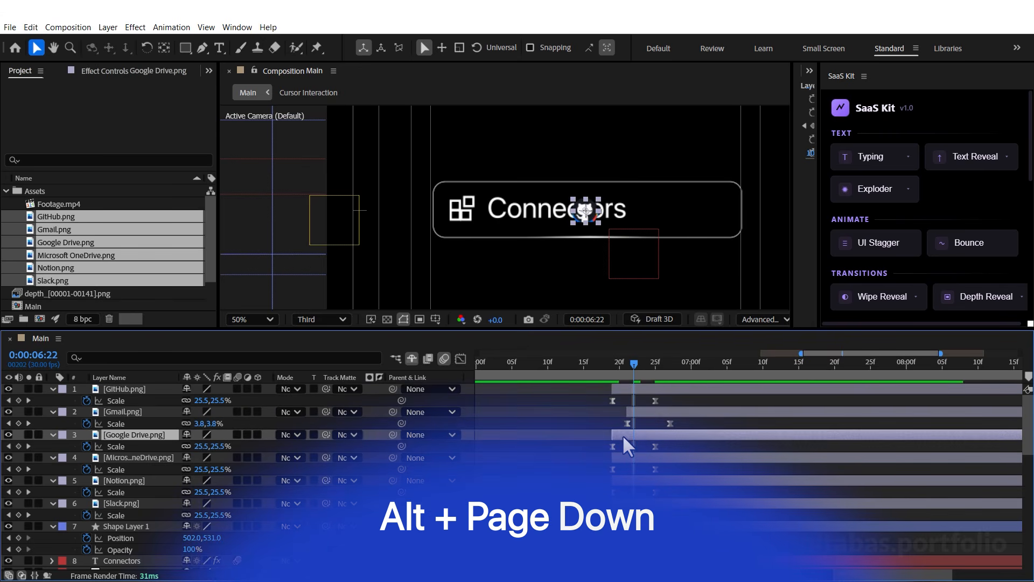
key(alt+Page_Down)
key(alt+Page_Down)
key(alt+Page_Down)
key(alt+Page_Down)
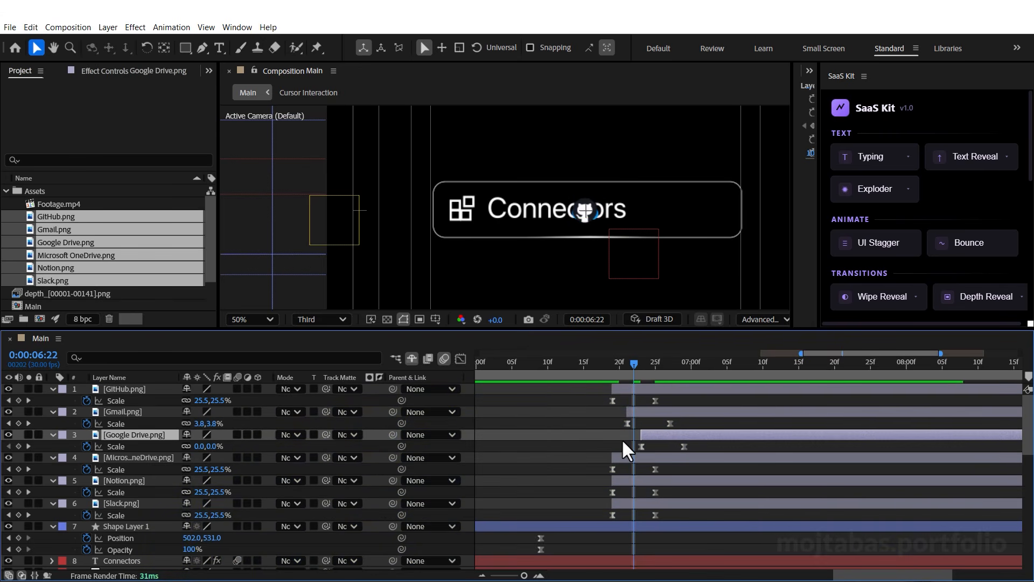
drag(619, 456, 702, 504)
drag(628, 366, 692, 373)
Collapse the six logo layers and arrange them all into a Carousel with SaaS Kit
click(52, 388)
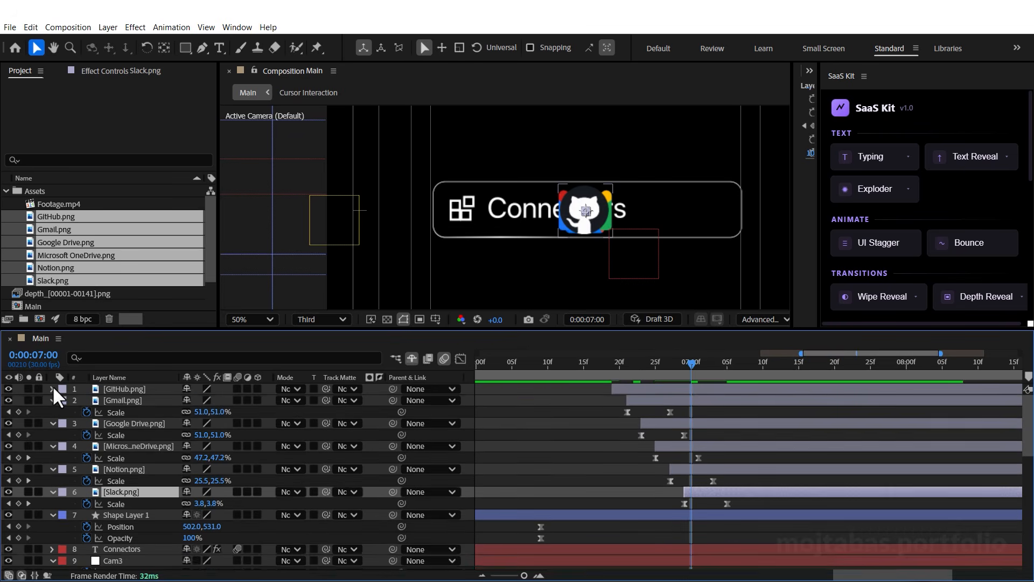
click(53, 400)
click(54, 412)
click(53, 422)
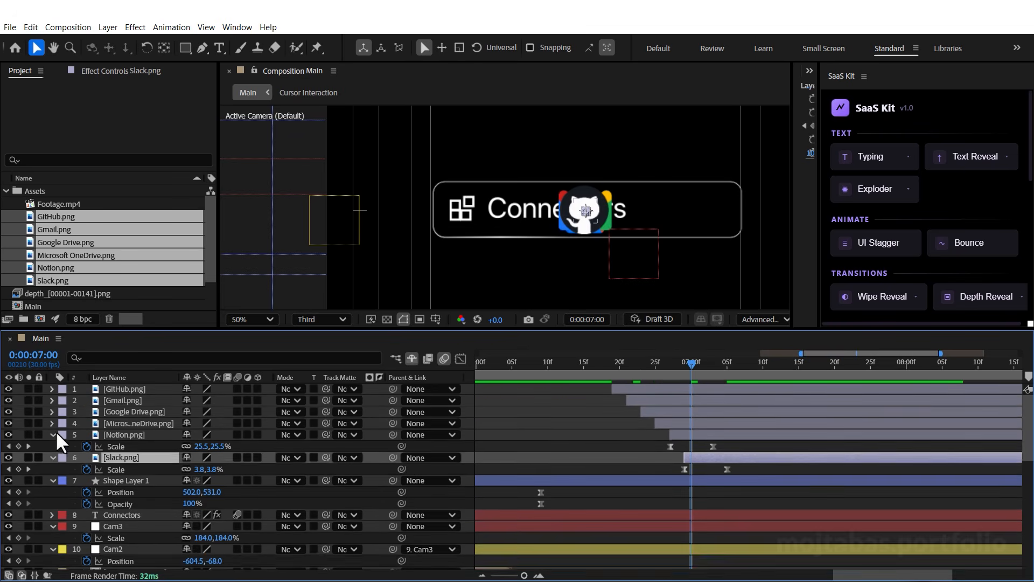
click(53, 435)
click(53, 445)
click(121, 446)
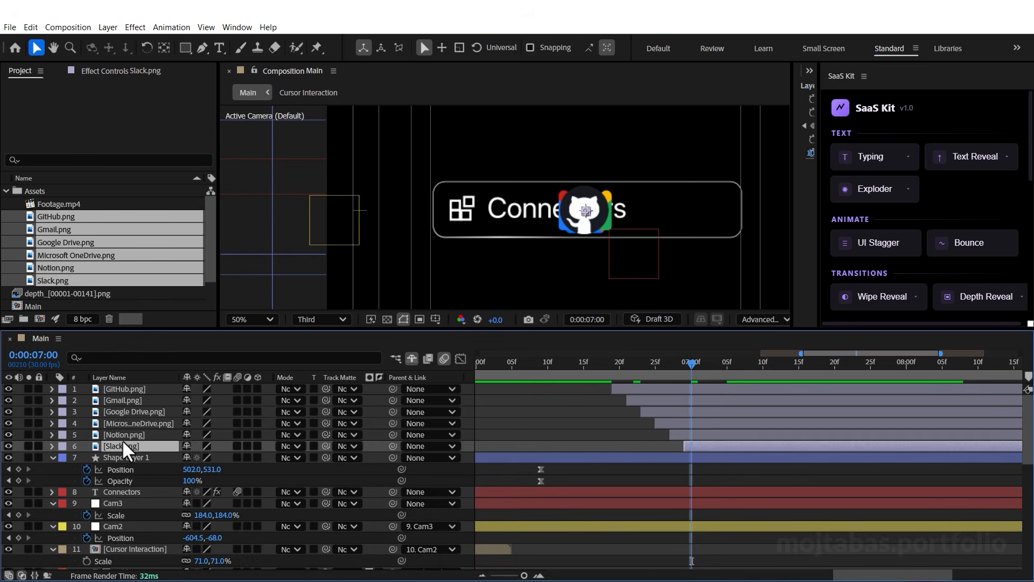
shift+click(116, 389)
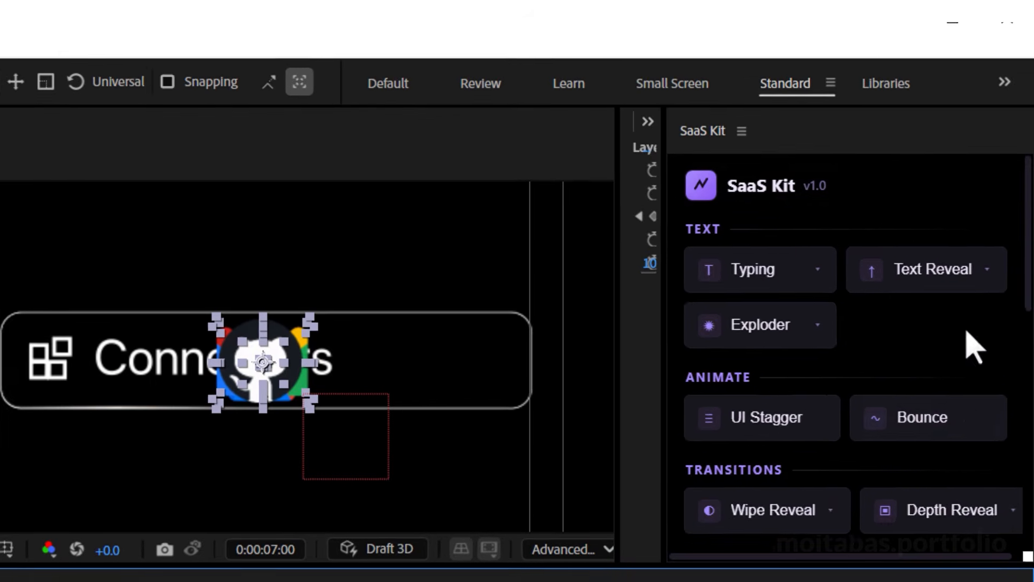
scroll(937, 455, down, 9)
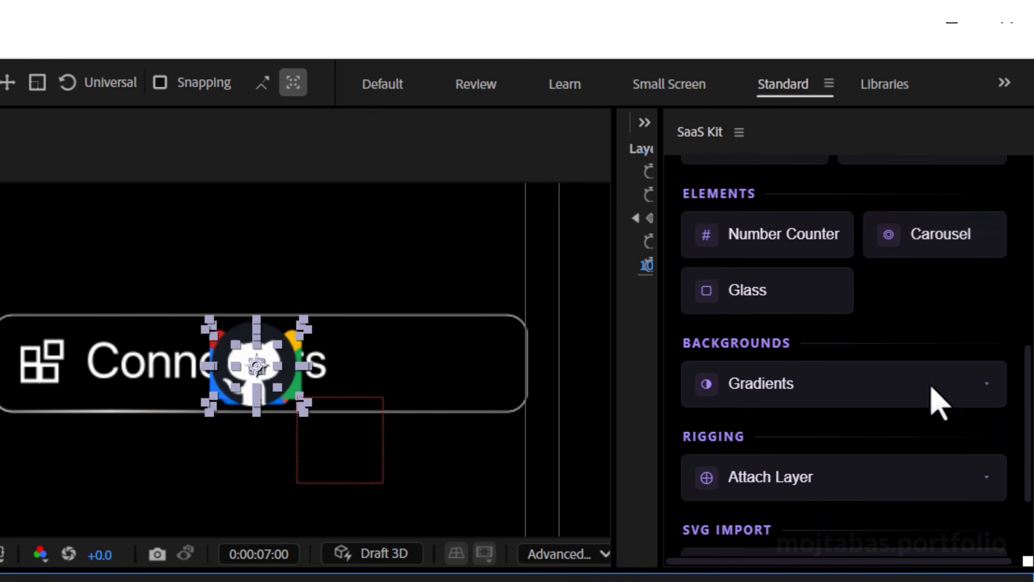
click(928, 246)
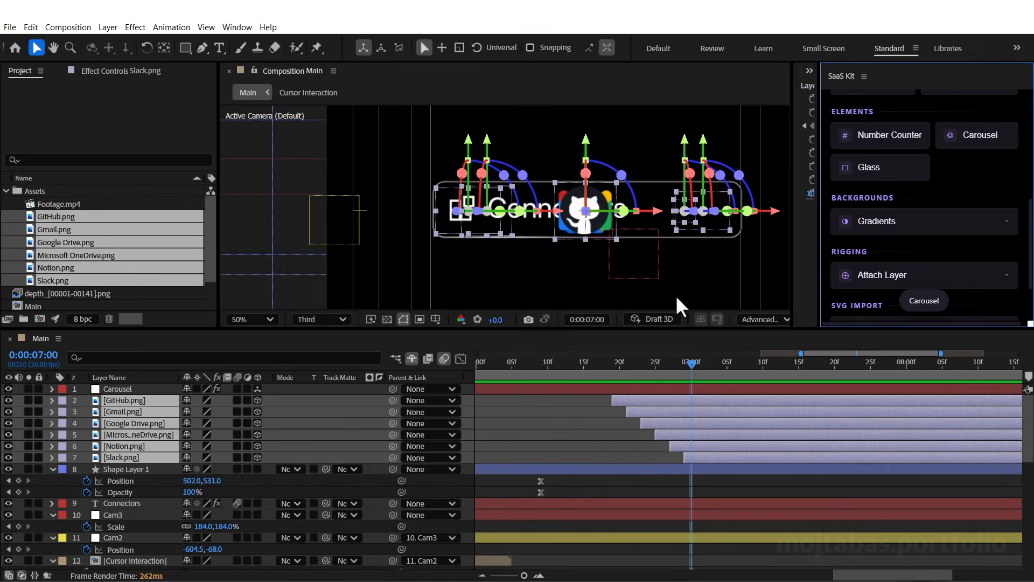
Set the Carousel controller's Start Angle to 38°, Tilt X to 44° and Tilt Y to -2°
click(118, 389)
click(117, 73)
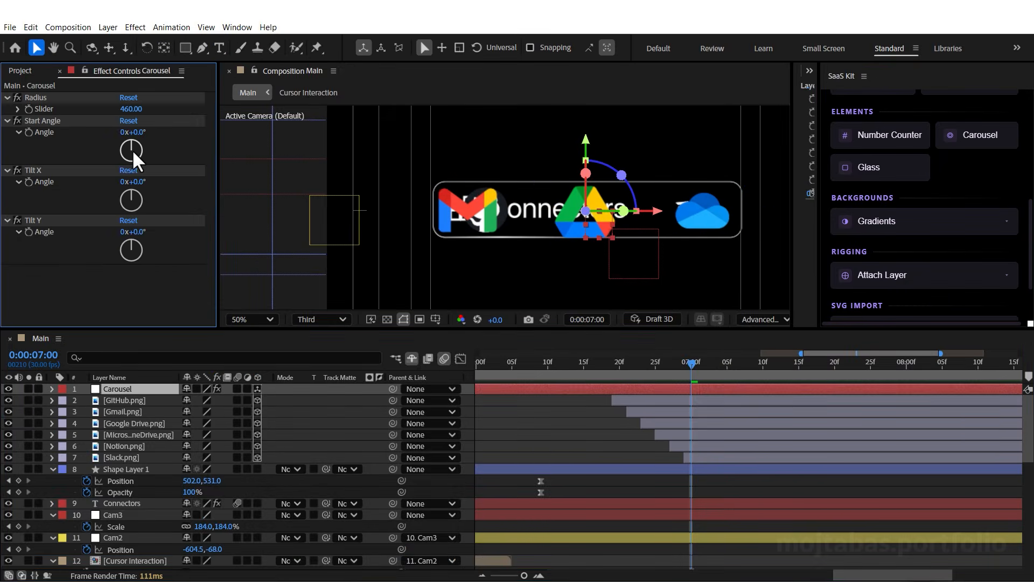
drag(139, 132, 175, 136)
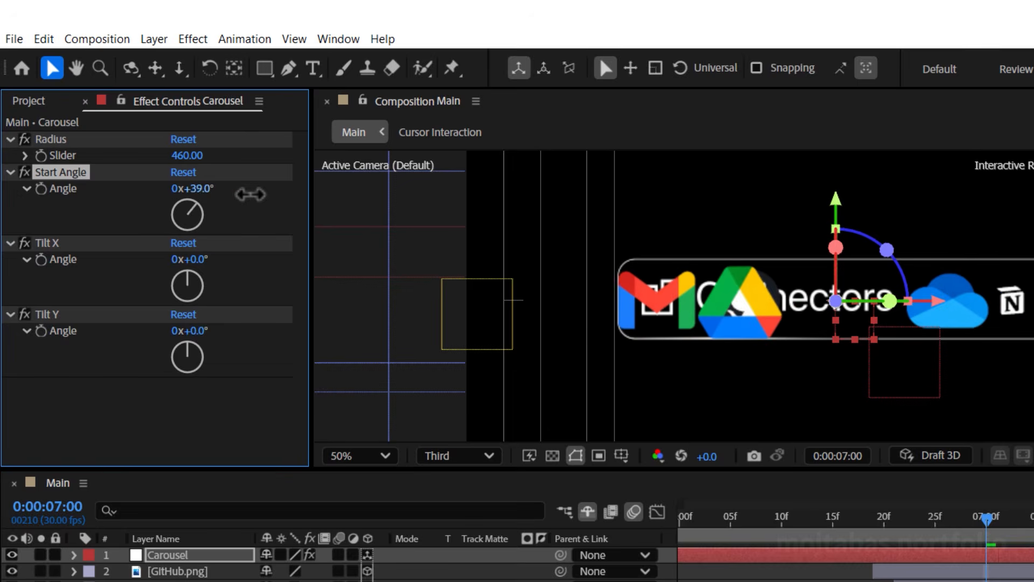
drag(251, 194, 245, 194)
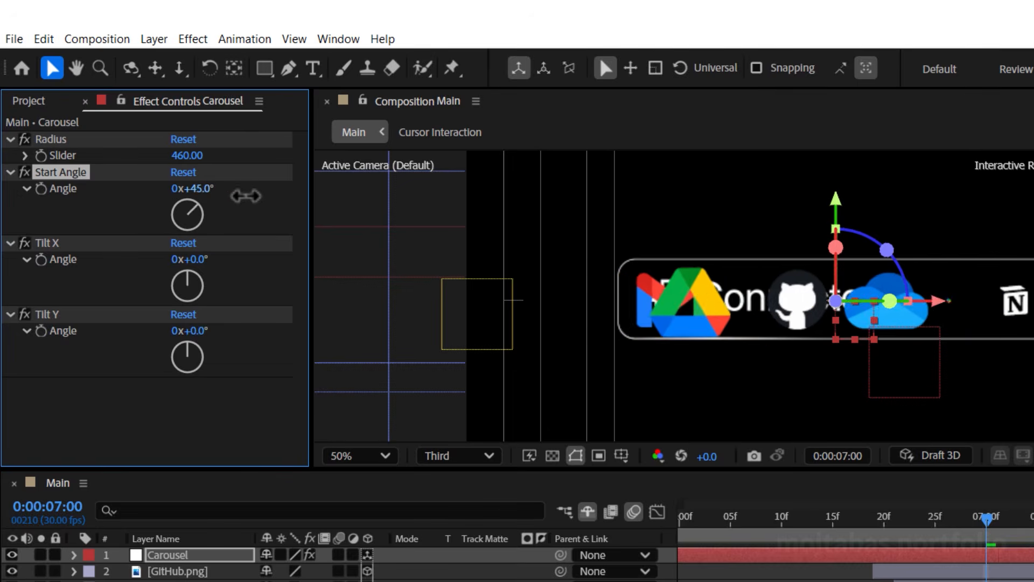
drag(185, 259, 241, 265)
mouse_move(202, 331)
mouse_down()
mouse_move(231, 330)
mouse_move(164, 326)
mouse_move(200, 327)
mouse_up()
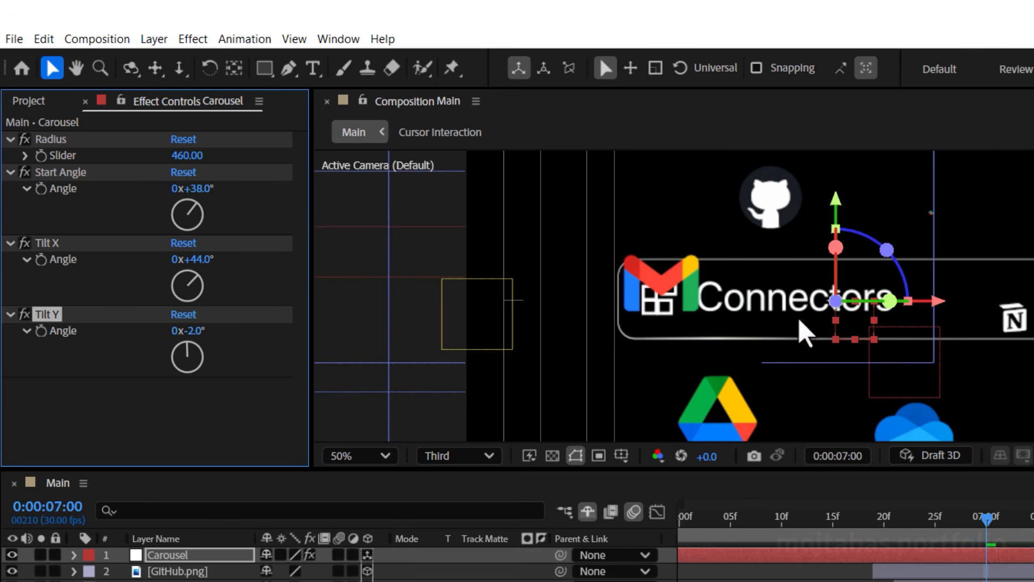
At 0:00:07:18, set the Carousel's Radius to 436, Tilt X to 41° and Tilt Y to -24°
scroll(800, 320, down, 2)
drag(989, 519, 819, 385)
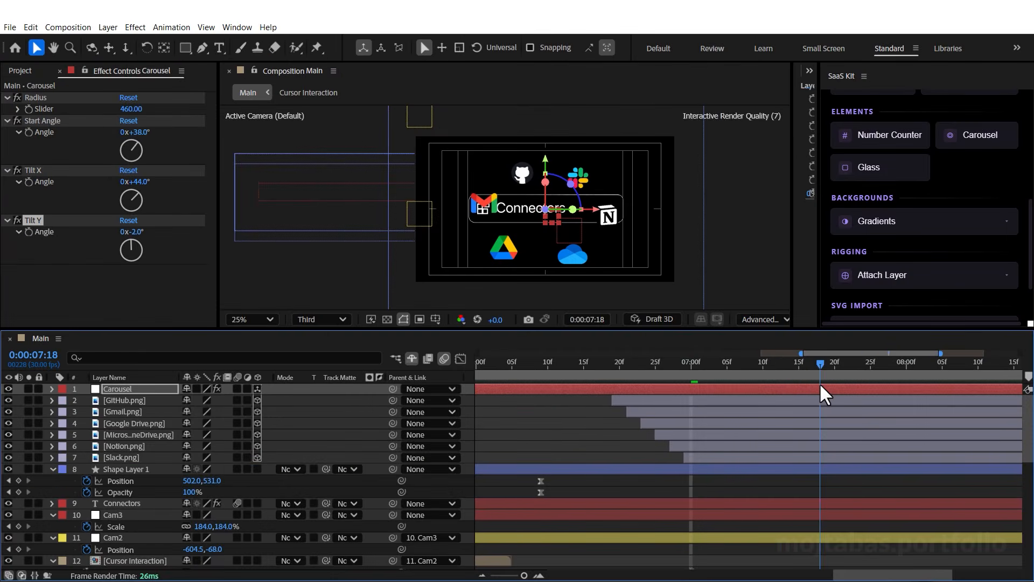
drag(125, 110, 111, 112)
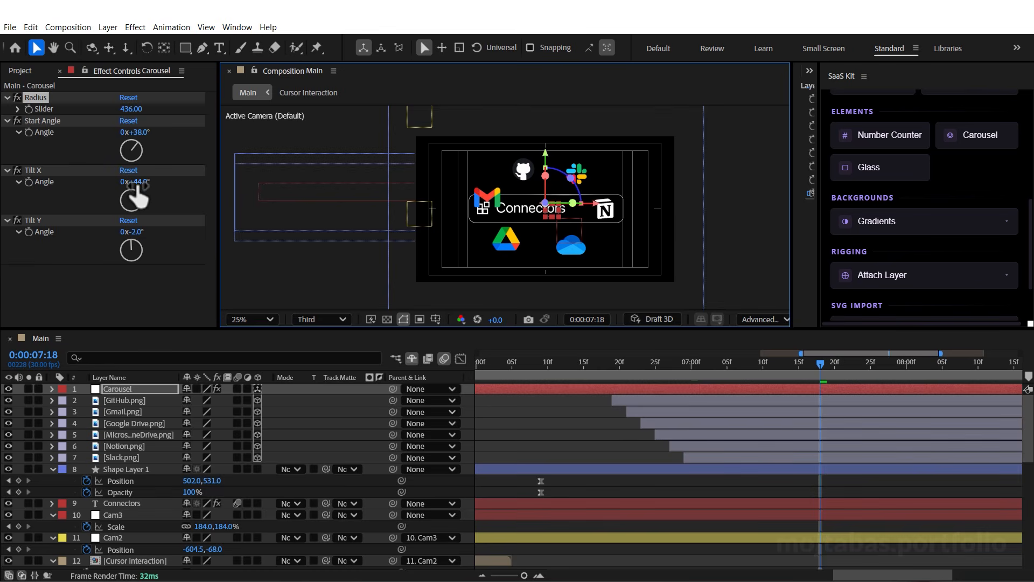
mouse_move(132, 182)
mouse_down()
mouse_move(123, 186)
mouse_move(136, 188)
mouse_up()
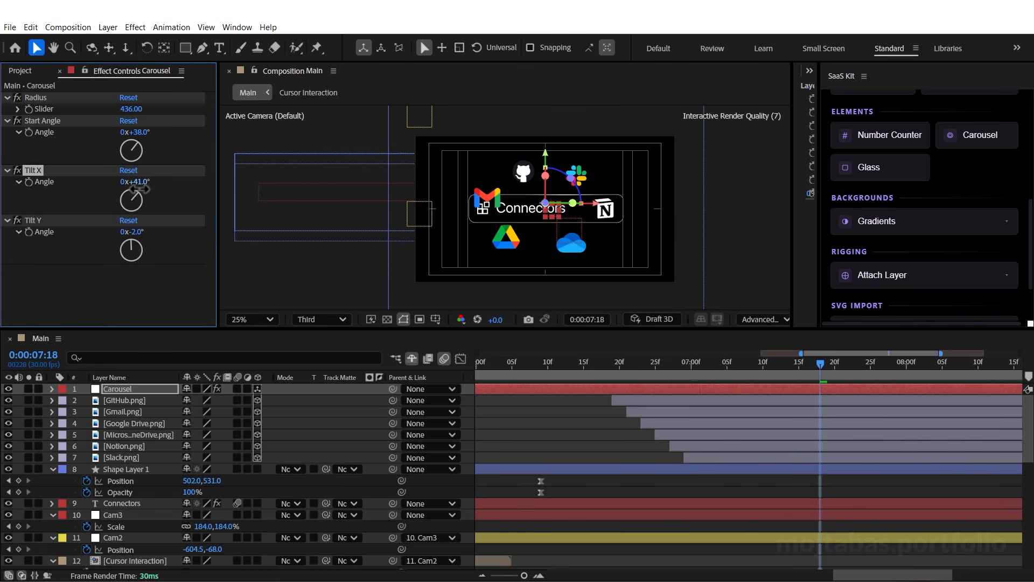
mouse_move(134, 232)
mouse_down()
mouse_move(156, 233)
mouse_move(115, 228)
mouse_up()
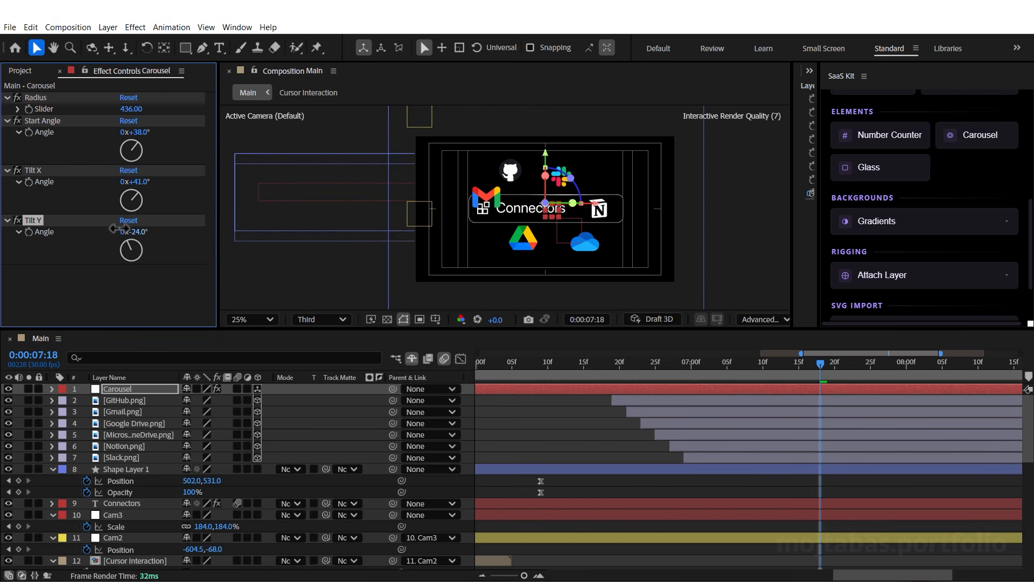
Add a 38° Start Angle keyframe to the Carousel layer and place it at about 0:00:06:22
click(121, 390)
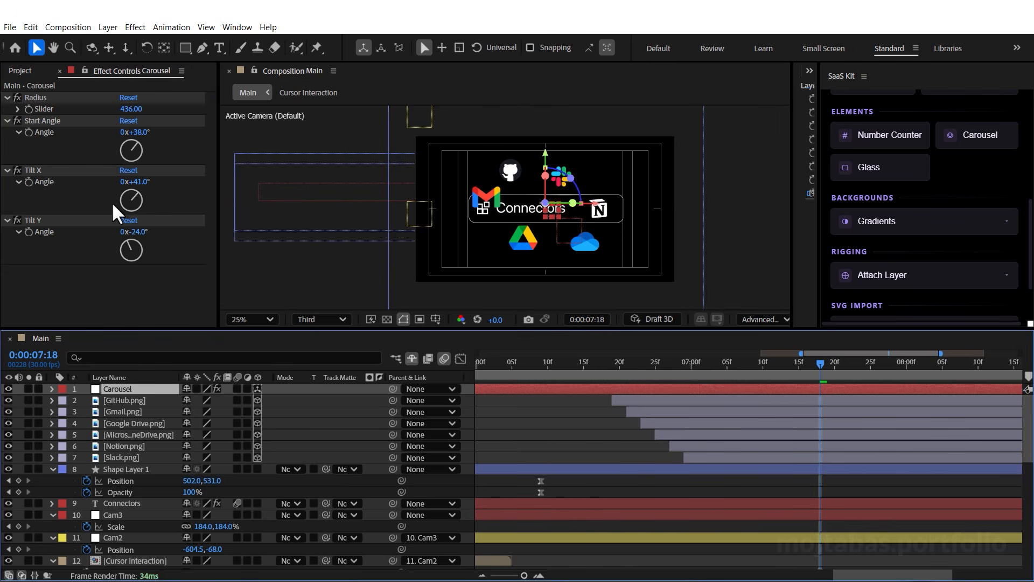
click(30, 132)
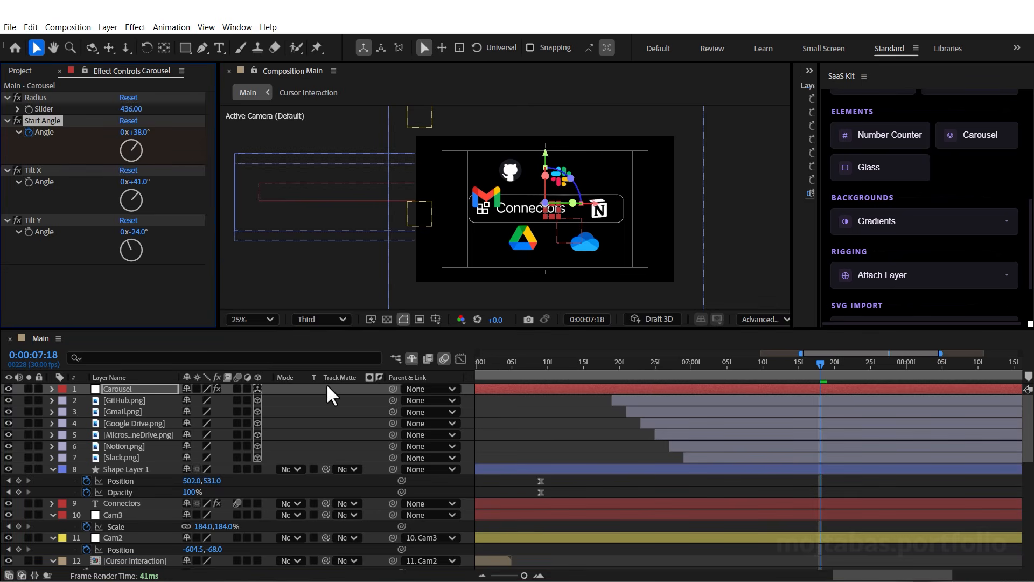
key(u)
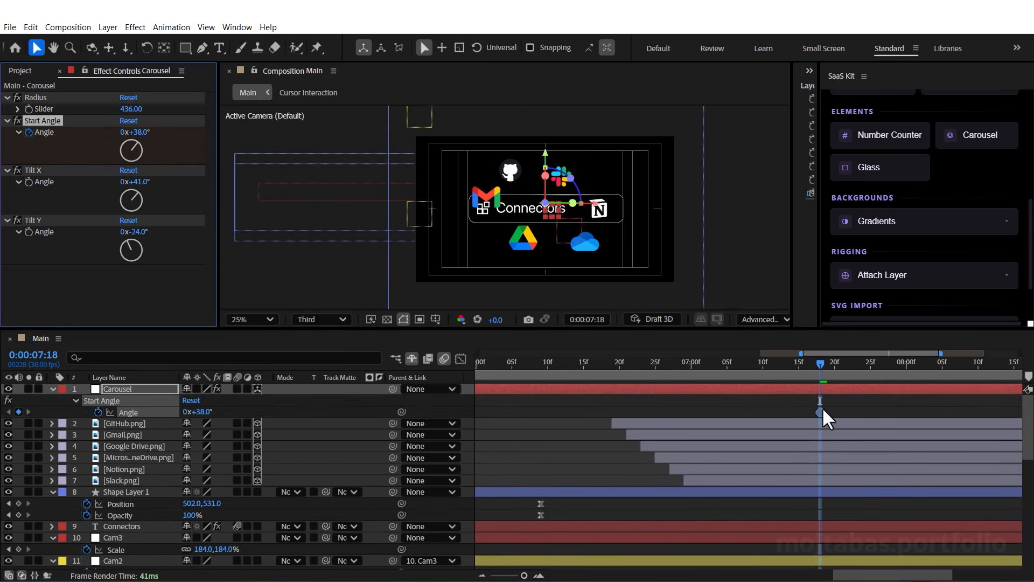
drag(820, 412, 635, 433)
key(minus)
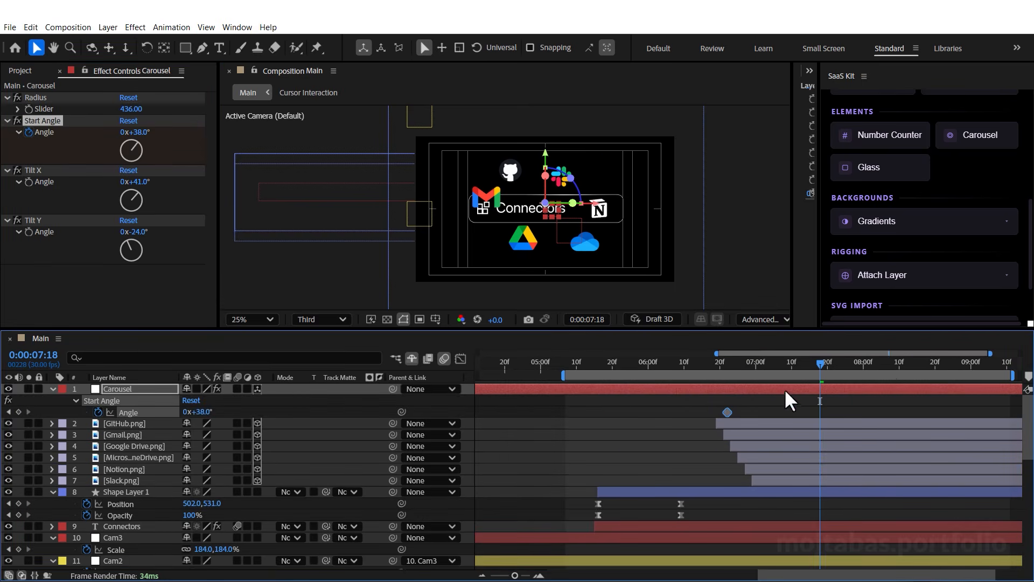
Add a 2x+38.0° Start Angle keyframe at 0:00:09:17 and apply Easy Ease to both Start Angle keyframes
drag(901, 369, 972, 401)
click(124, 132)
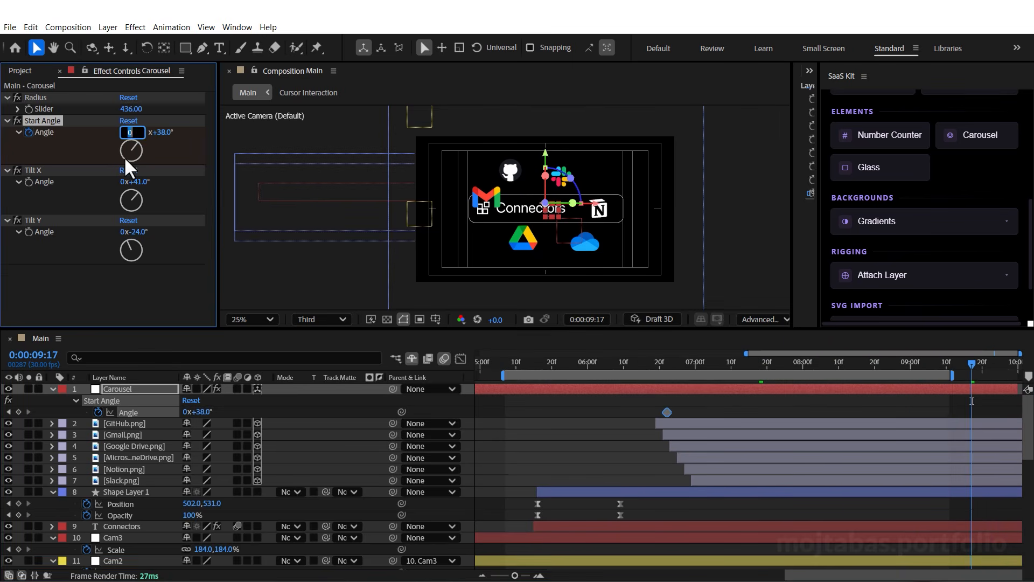
text(2)
key(Return)
drag(992, 410, 663, 410)
right_click(665, 408)
mouse_move(706, 399)
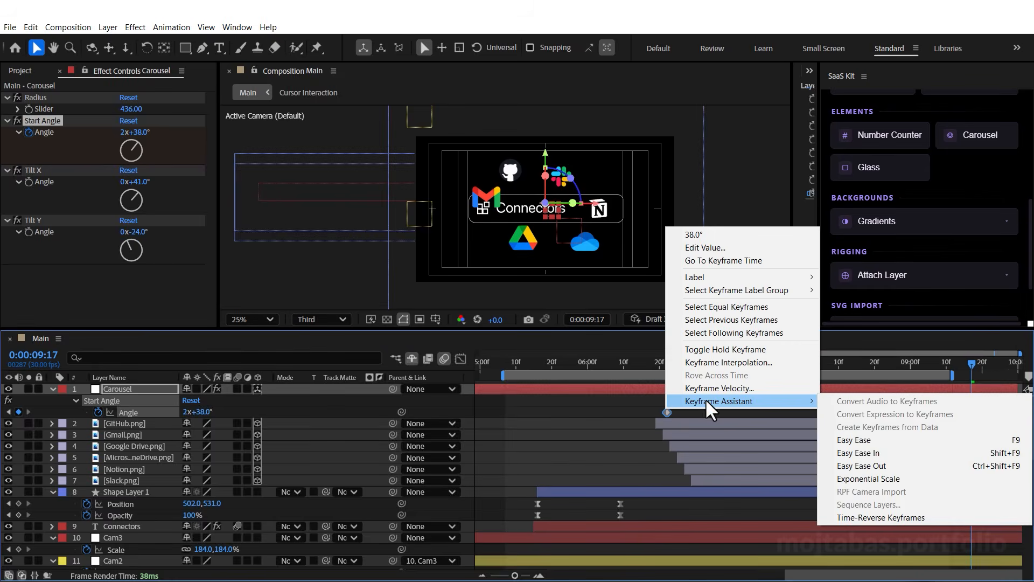
click(888, 435)
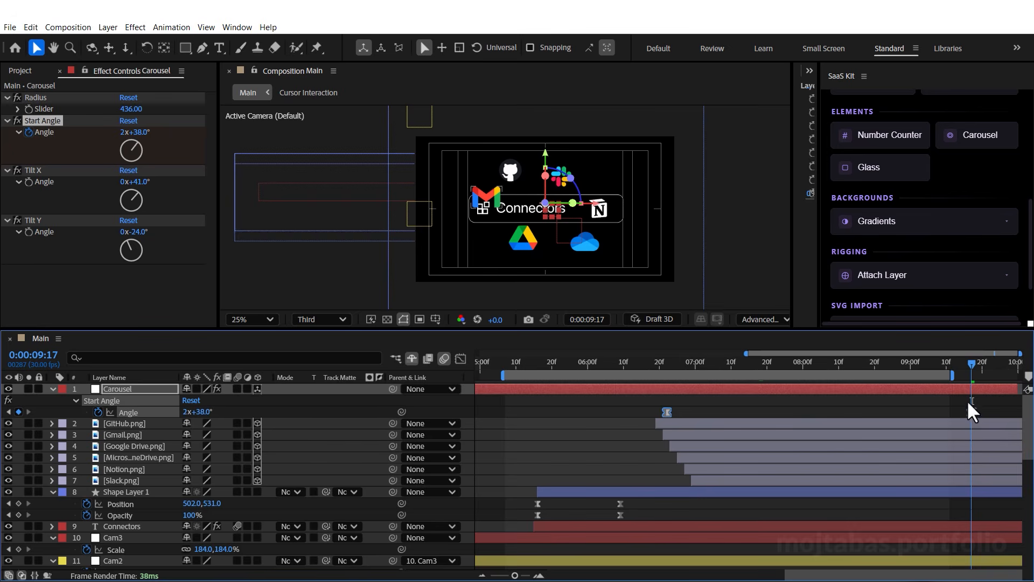
Lengthen the last Start Angle keyframe's incoming ease in the speed graph for a longer slowdown, and preview the spin
click(461, 358)
drag(976, 504, 789, 535)
key(space)
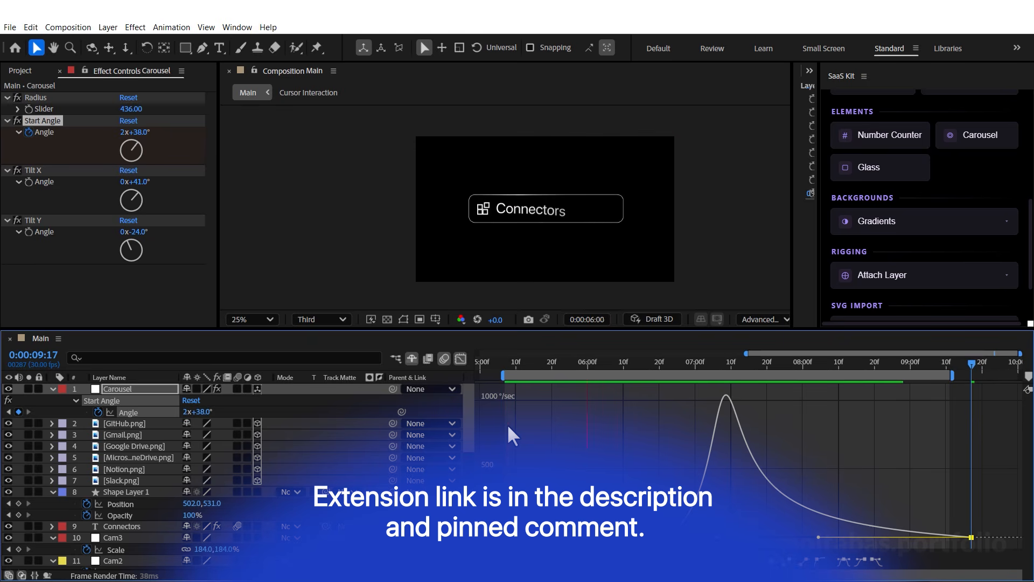
key(space)
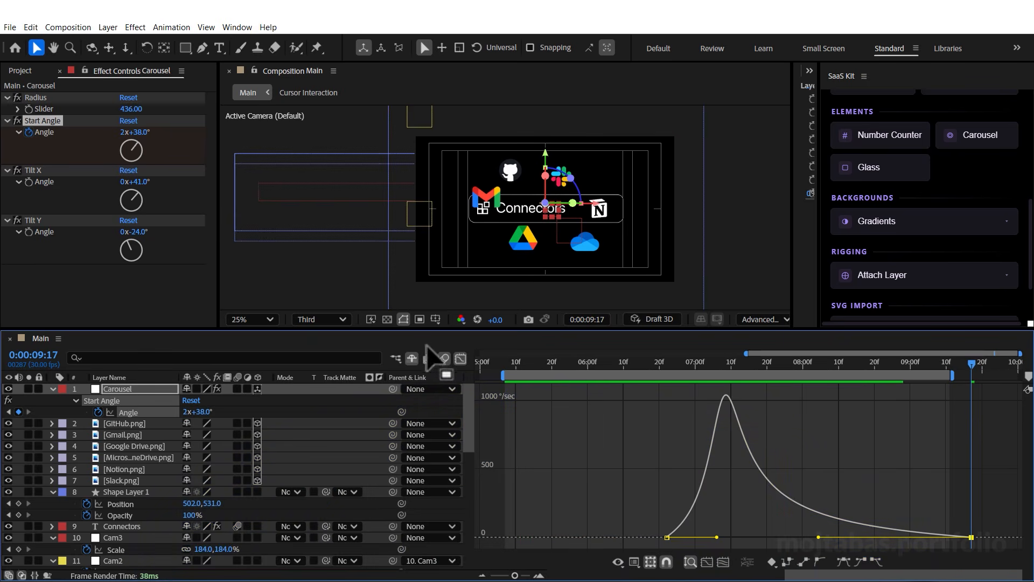
Set the last Start Angle keyframe to 1x+38.0° and preview the carousel rotation
click(459, 361)
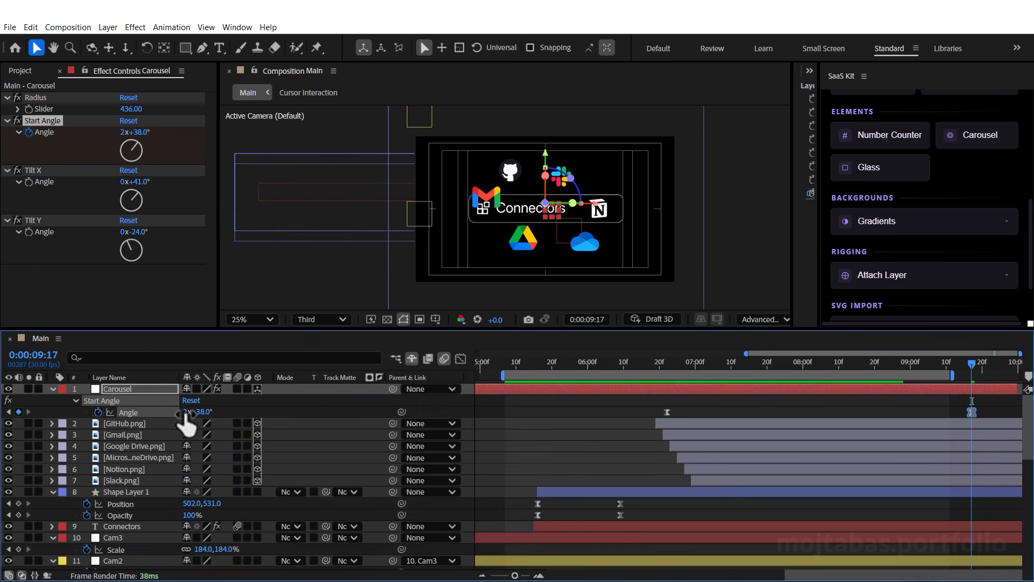
key(Return)
key(space)
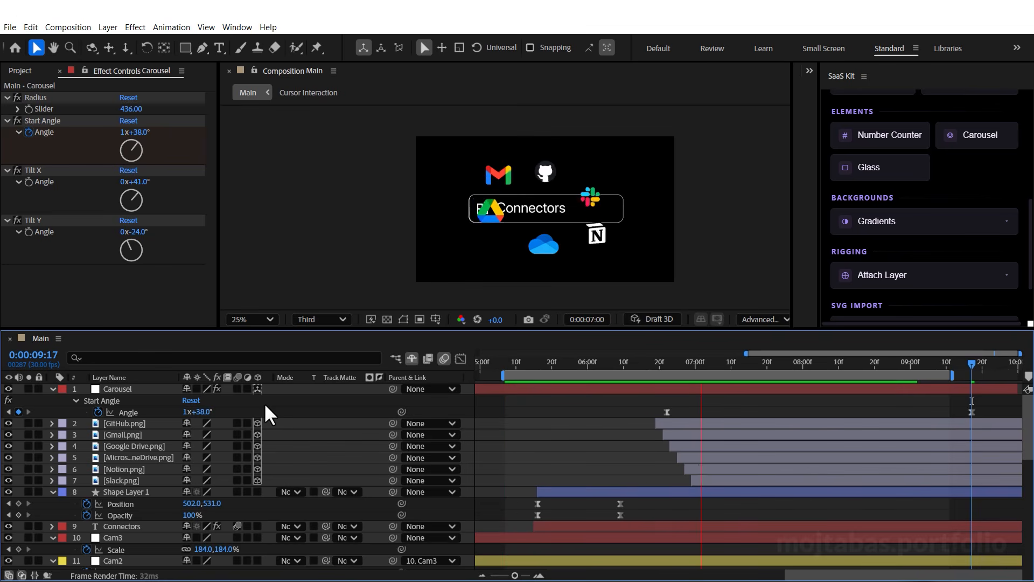
key(space)
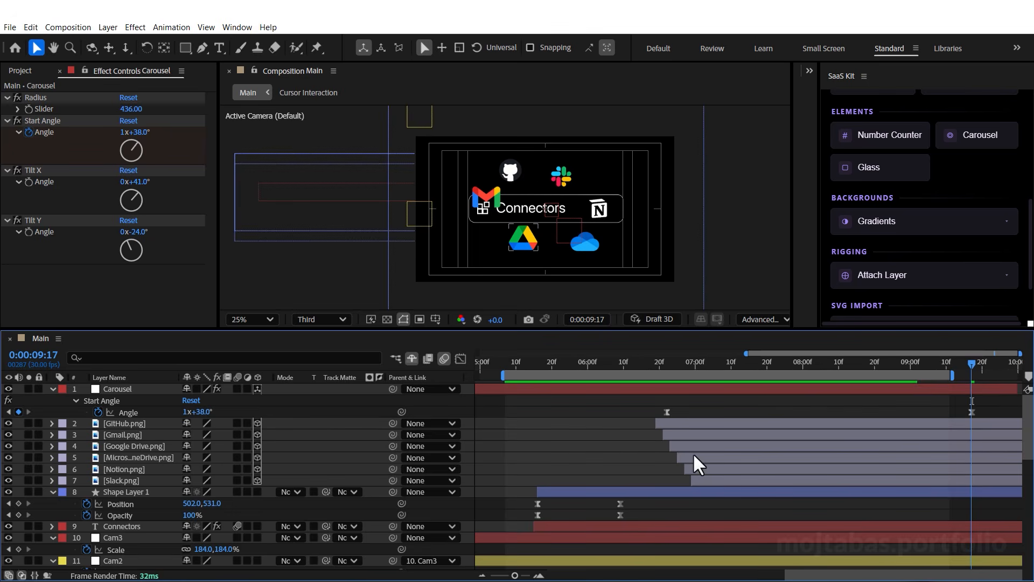
Shorten the first Start Angle keyframe's outgoing ease in the speed graph so the carousel picks up speed sooner
click(667, 412)
key(shift+F3)
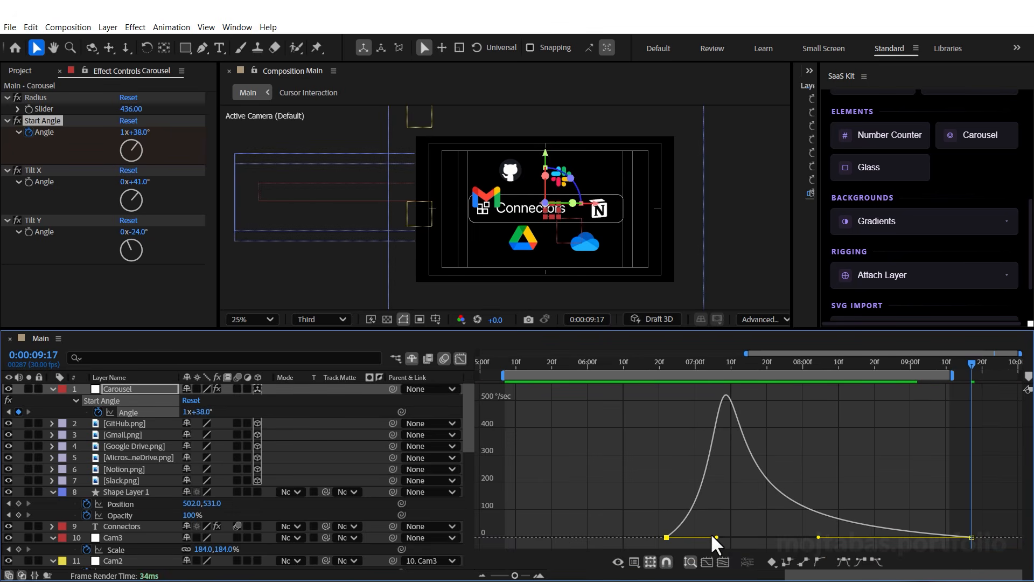
drag(684, 551, 686, 551)
drag(716, 537, 685, 537)
click(461, 359)
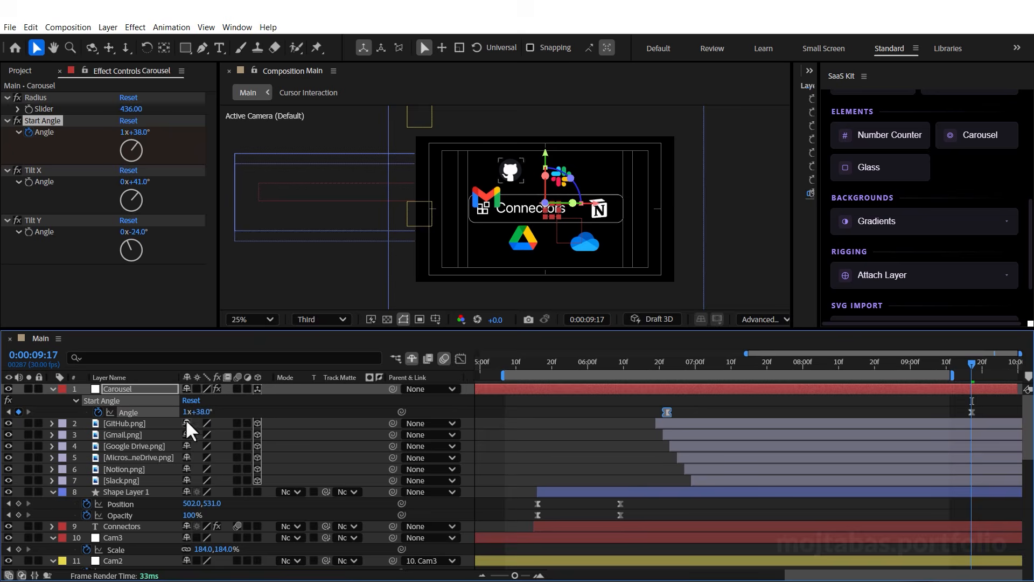
Set the last Start Angle keyframe to 2 revolutions, move it past the end of the composition, and preview the spin
click(185, 413)
text(2)
click(326, 423)
key(semicolon)
key(space)
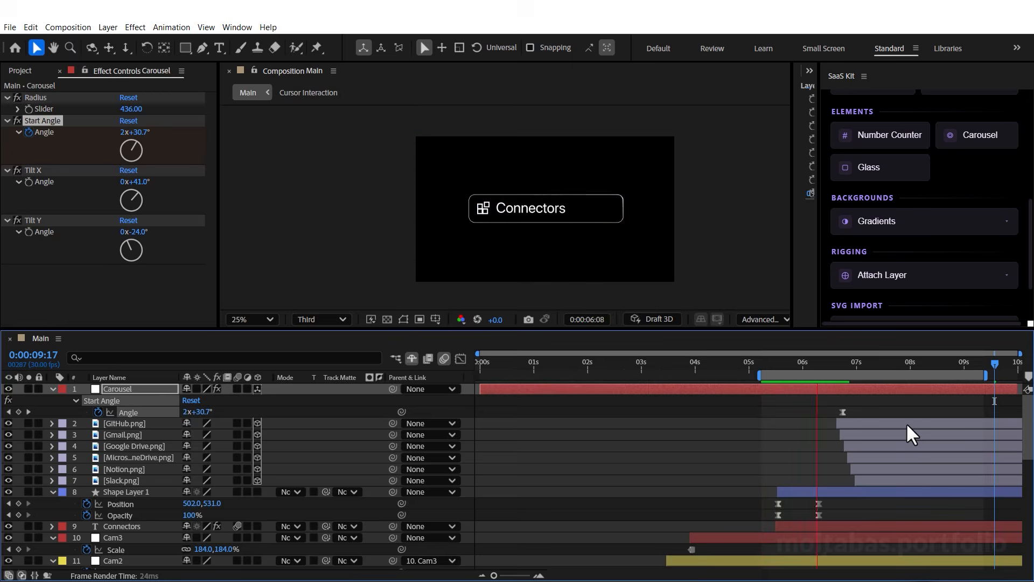
key(space)
Shift the Carousel and six logo layers together about 21 frames earlier and preview the animation from 0:00:06:03
click(878, 388)
shift+click(876, 478)
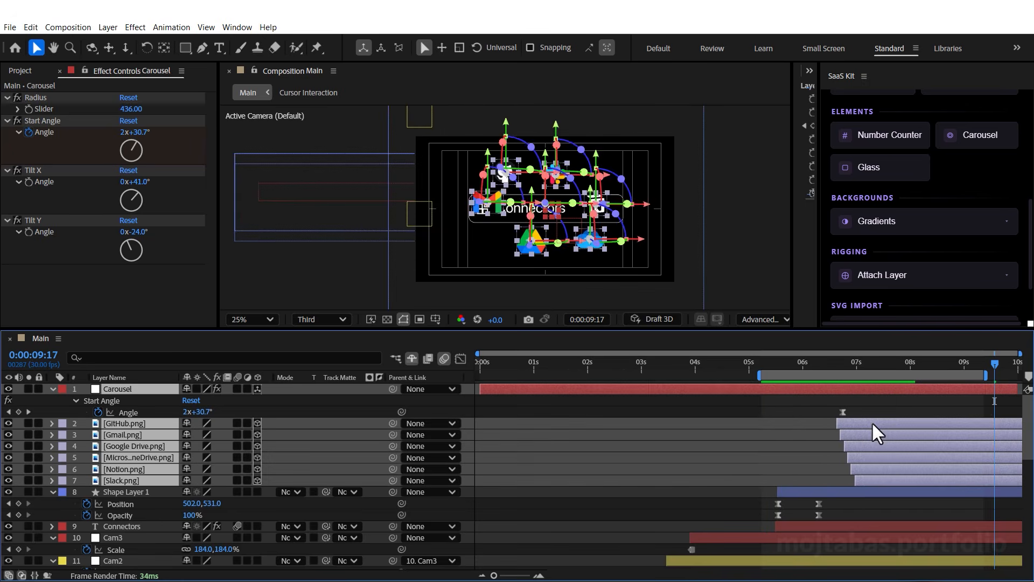
drag(873, 424, 809, 364)
key(space)
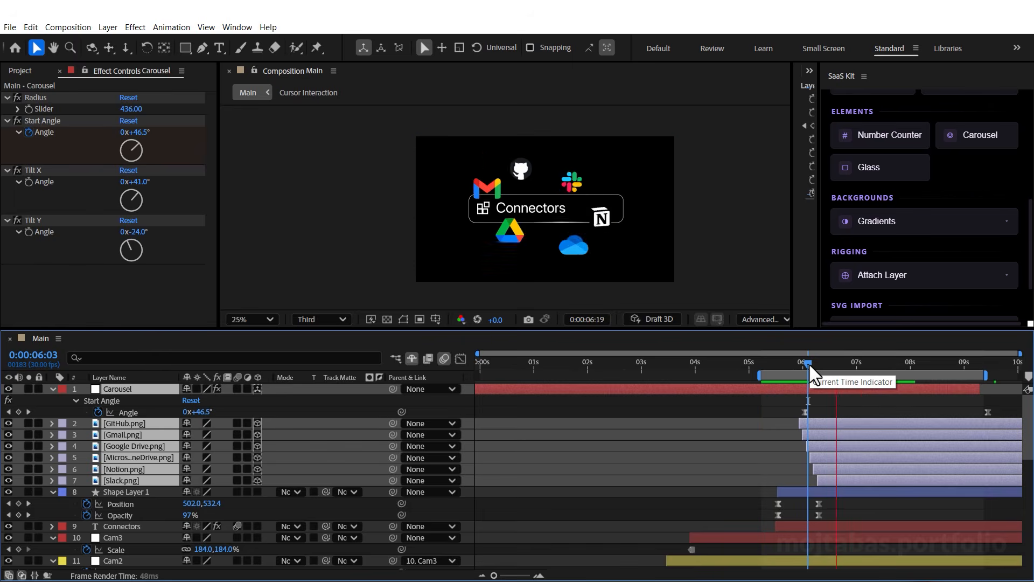
Shift the Carousel and logo layers about 10 frames earlier and move the last Start Angle keyframe past the composition's end
mouse_move(826, 421)
mouse_down()
mouse_move(792, 428)
mouse_move(811, 424)
mouse_up()
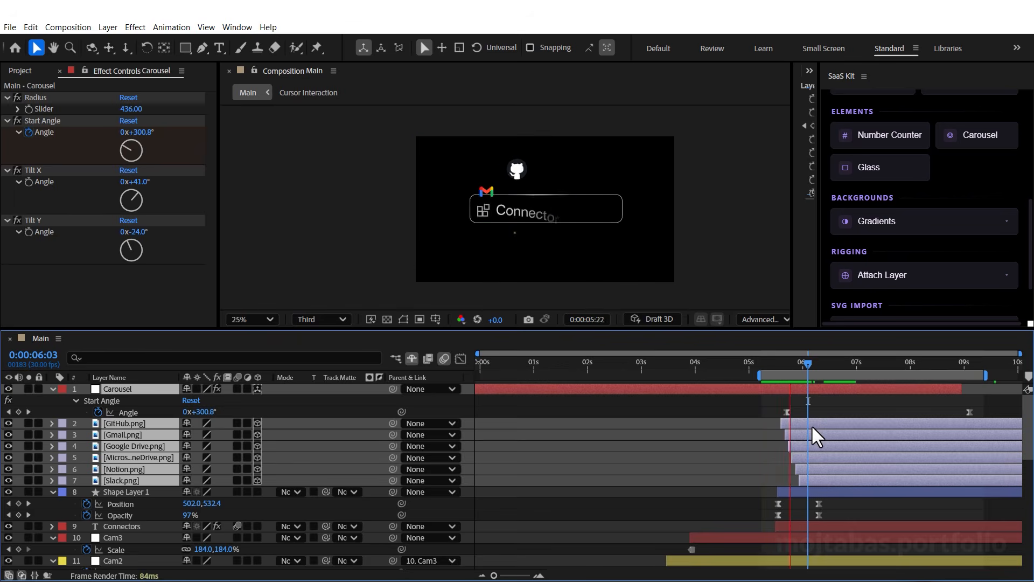
drag(970, 412, 1025, 429)
key(space)
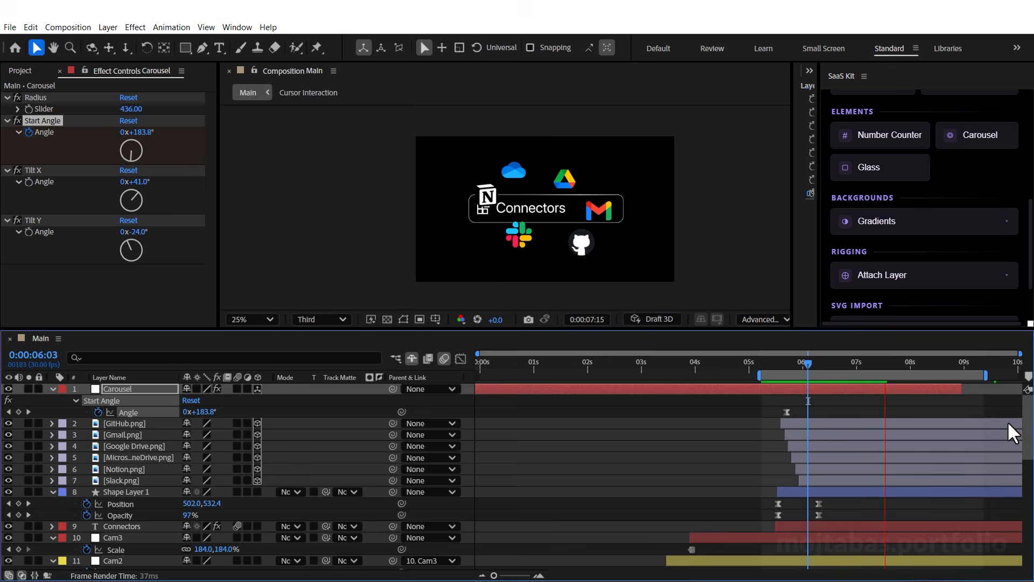
key(space)
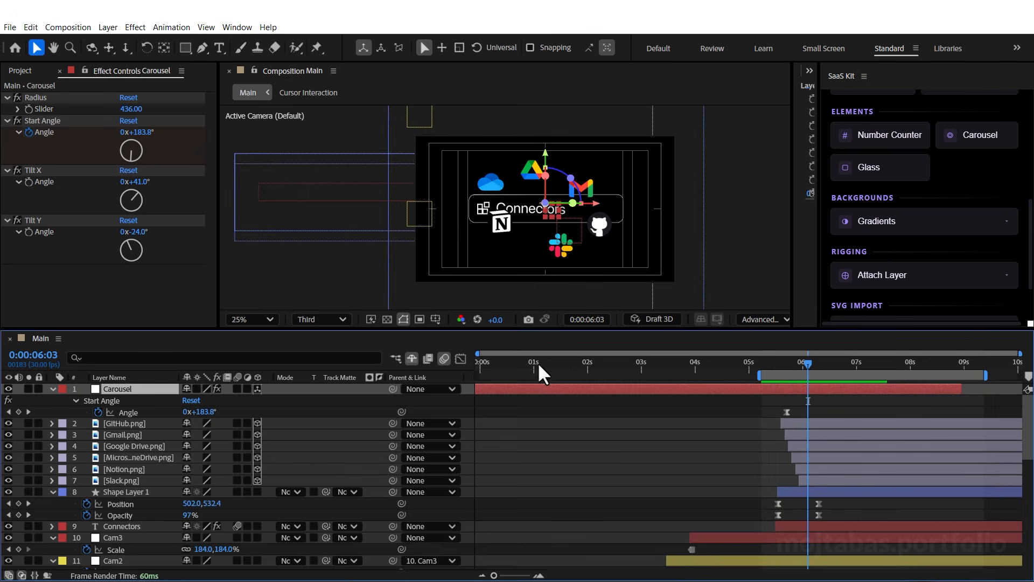
Set the carousel's Radius to 462 and pre-compose the Carousel null with its six logo layers as Carousel
drag(130, 109, 144, 112)
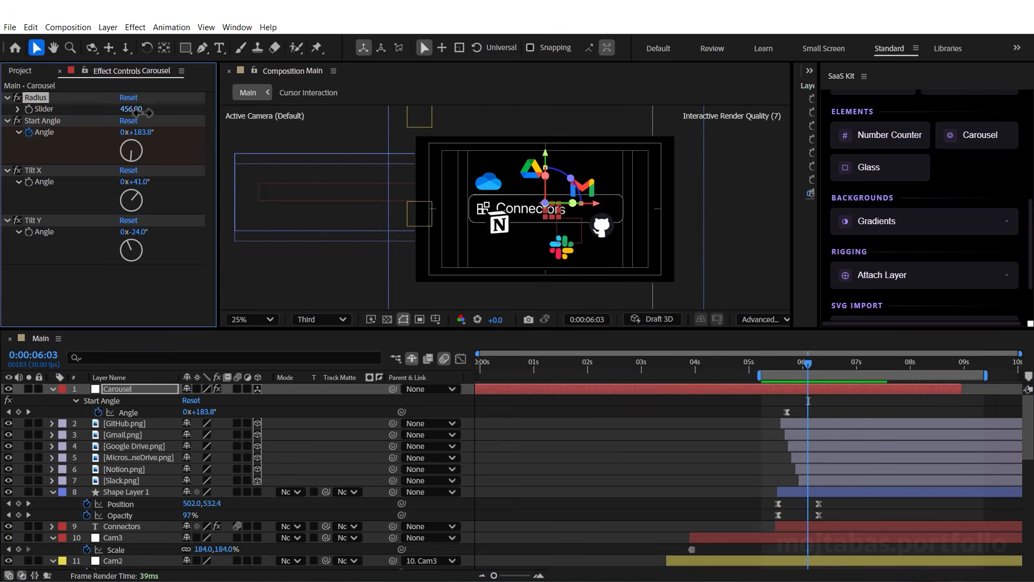
click(104, 390)
shift+click(118, 475)
click(108, 27)
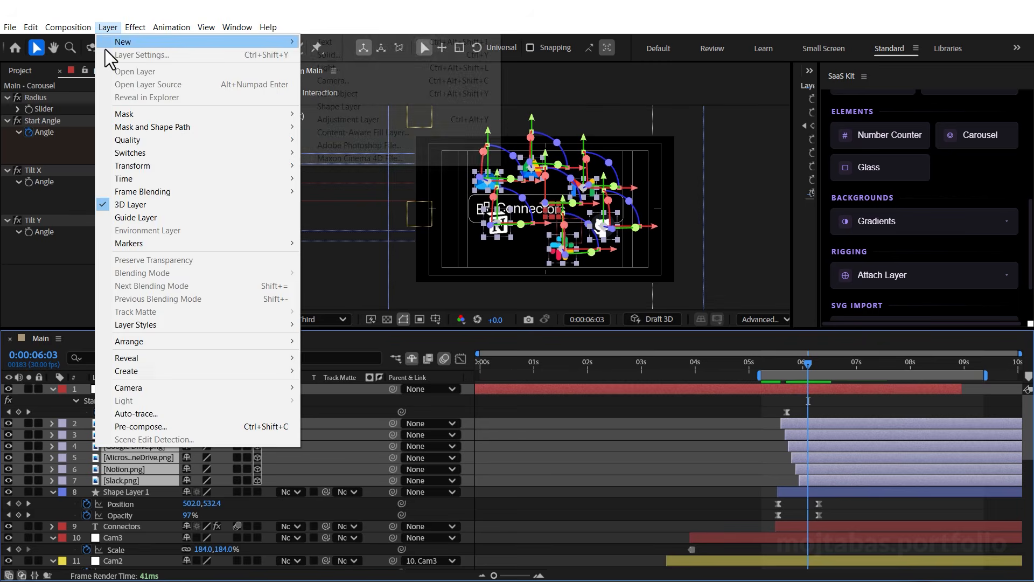
click(151, 423)
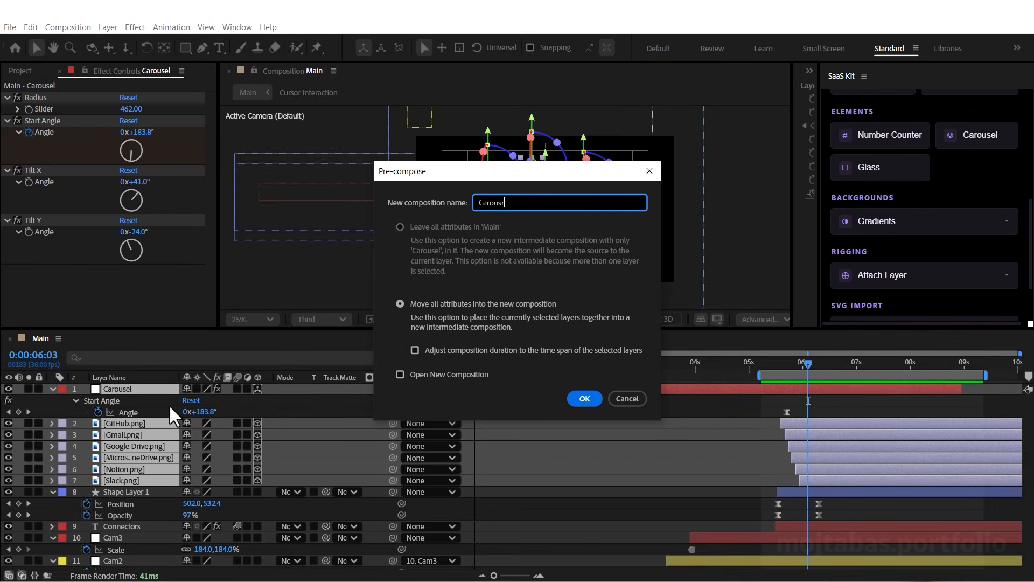
key(Return)
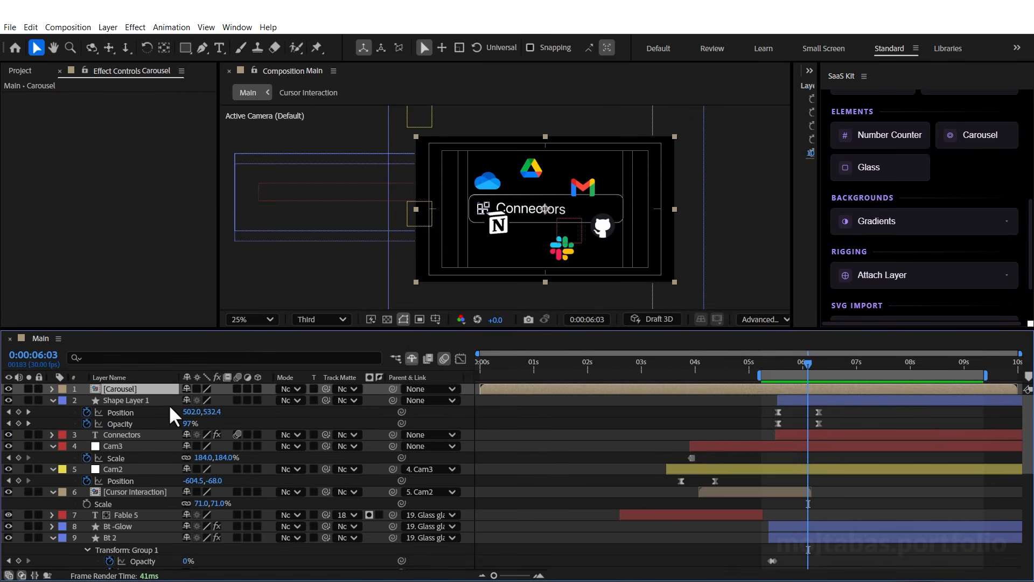
Rename the carousel precomp Carousel-F and draw a closed Pen mask around the left half of the frame at 0:00:06:08
click(157, 388)
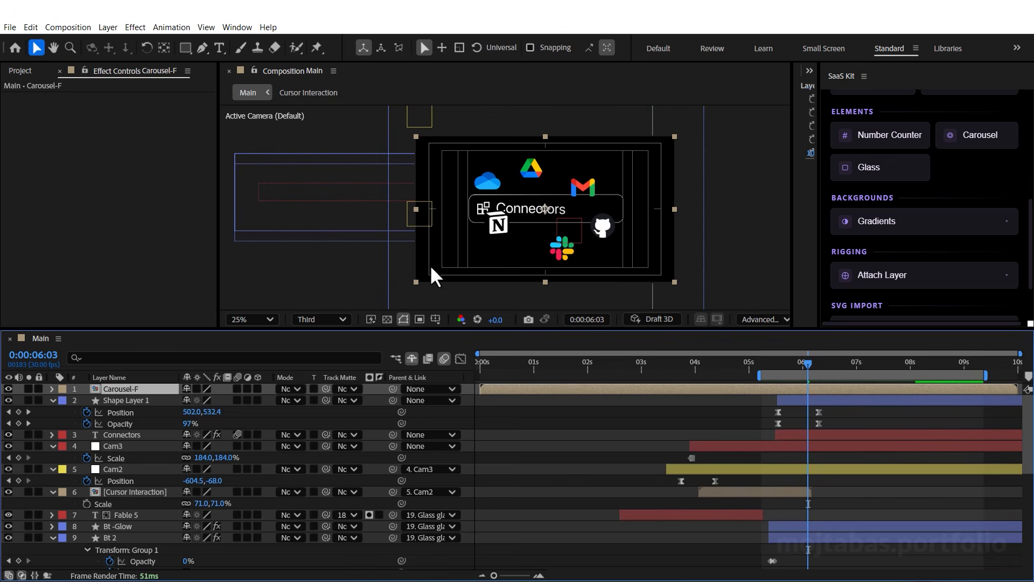
click(203, 48)
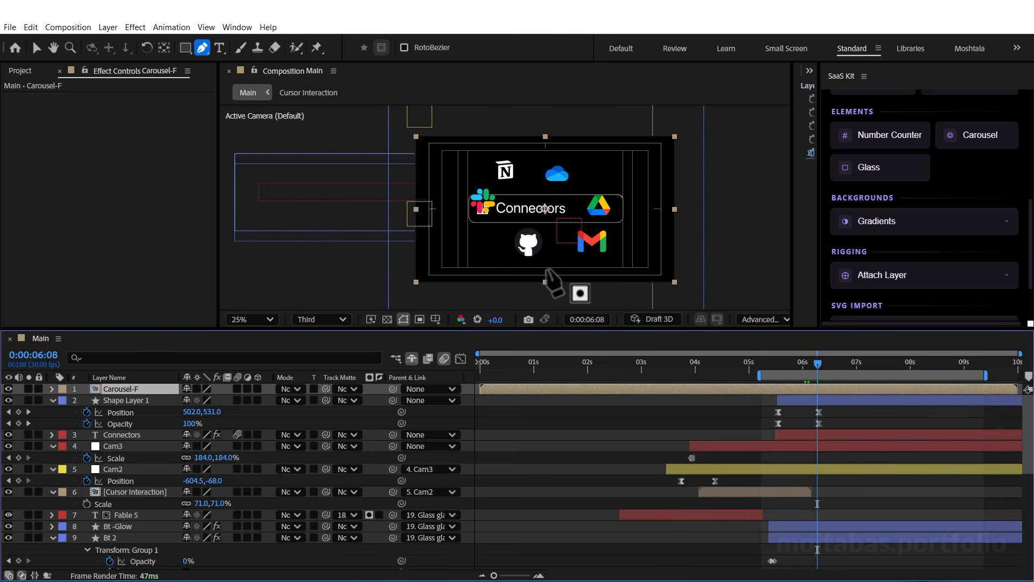
click(547, 268)
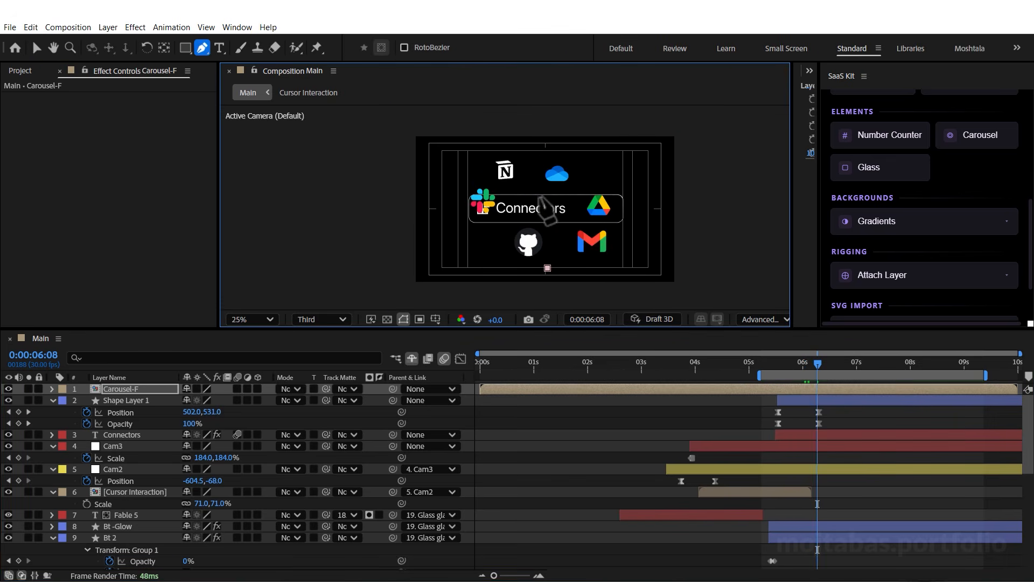
drag(539, 197, 531, 138)
click(533, 147)
click(519, 120)
click(458, 136)
click(440, 167)
click(422, 219)
click(432, 262)
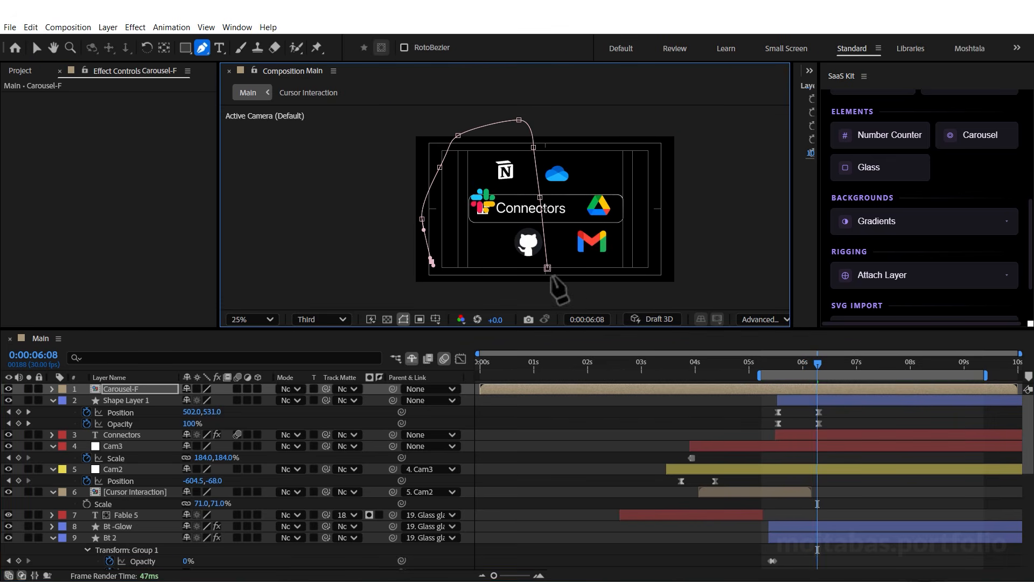
click(547, 267)
Duplicate Carousel-F and place the copy directly below the Bt layer
click(131, 389)
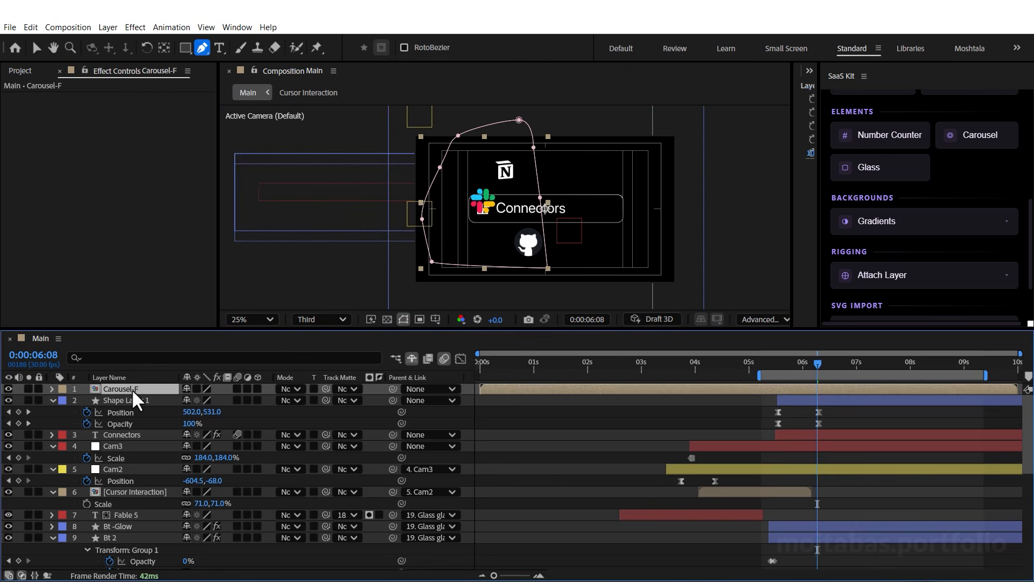
click(30, 27)
click(76, 197)
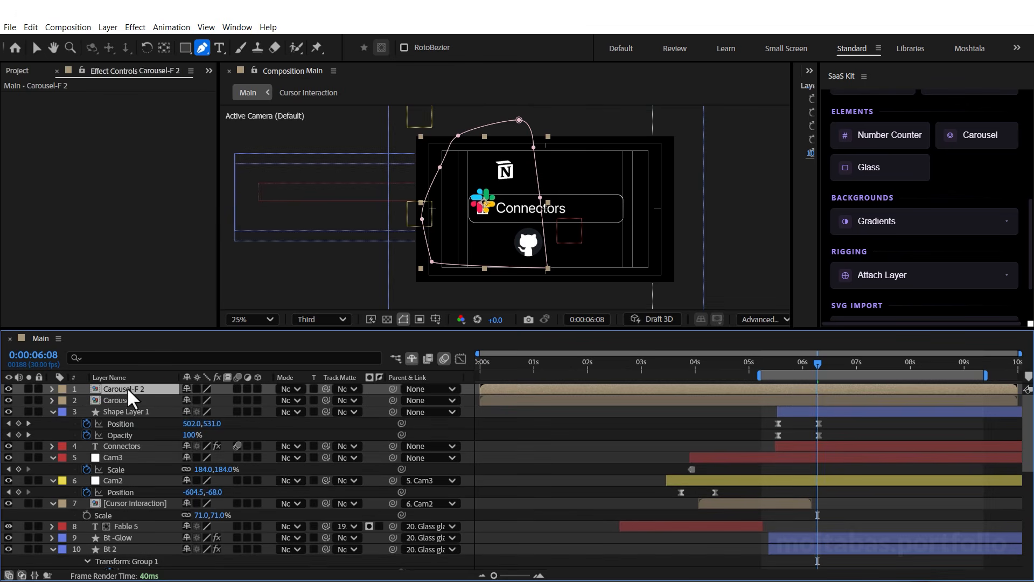
drag(127, 387, 161, 554)
scroll(138, 504, down, 3)
drag(119, 467, 129, 483)
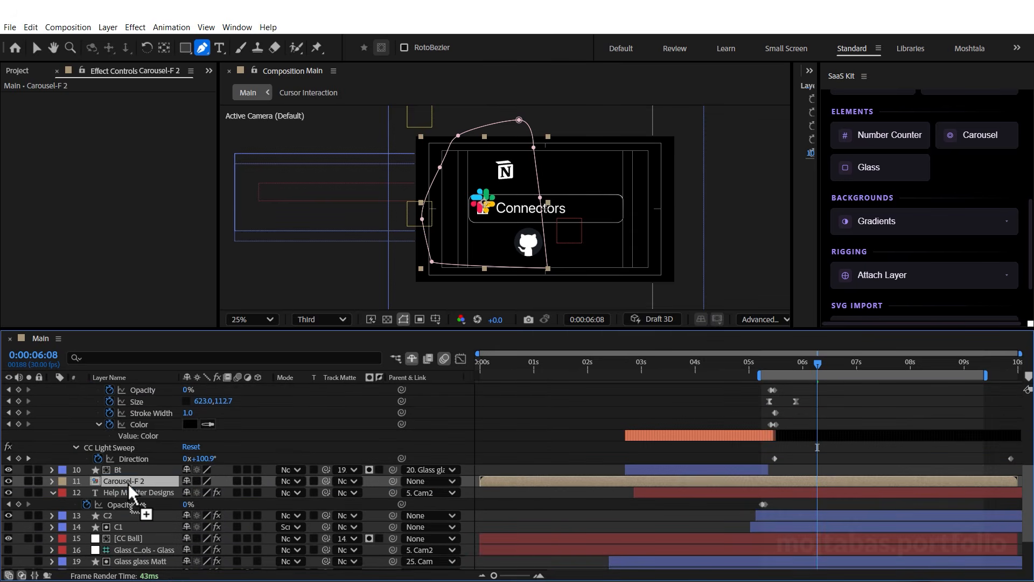
Rename the duplicated carousel layer Carousel-B
key(Return)
key(BackSpace)
key(BackSpace)
text(B)
key(Return)
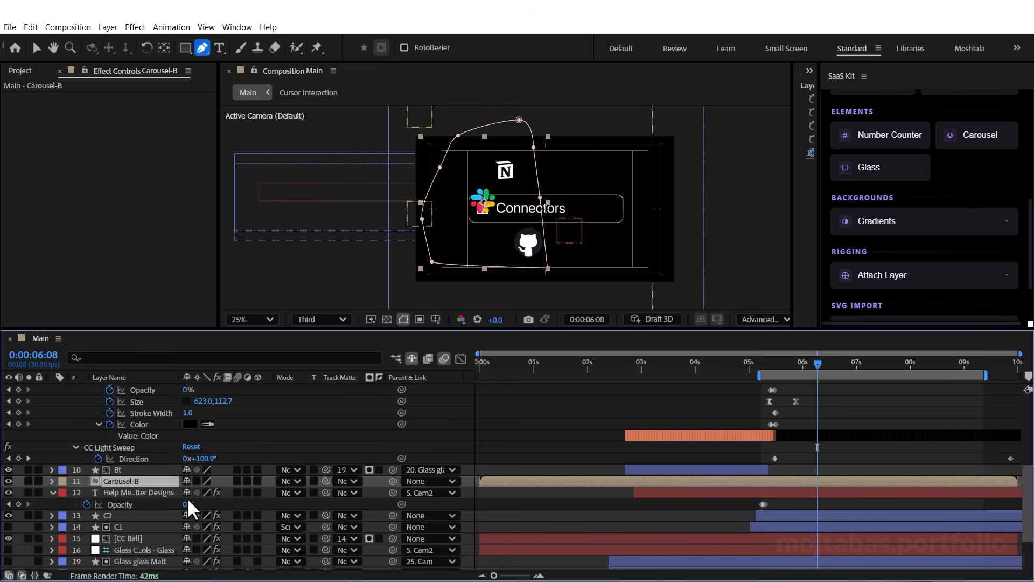
Set Carousel-B's Mask 1 mode to Subtract and check the front and back split at 0:00:07:07
key(ctrl+v)
click(218, 492)
click(232, 429)
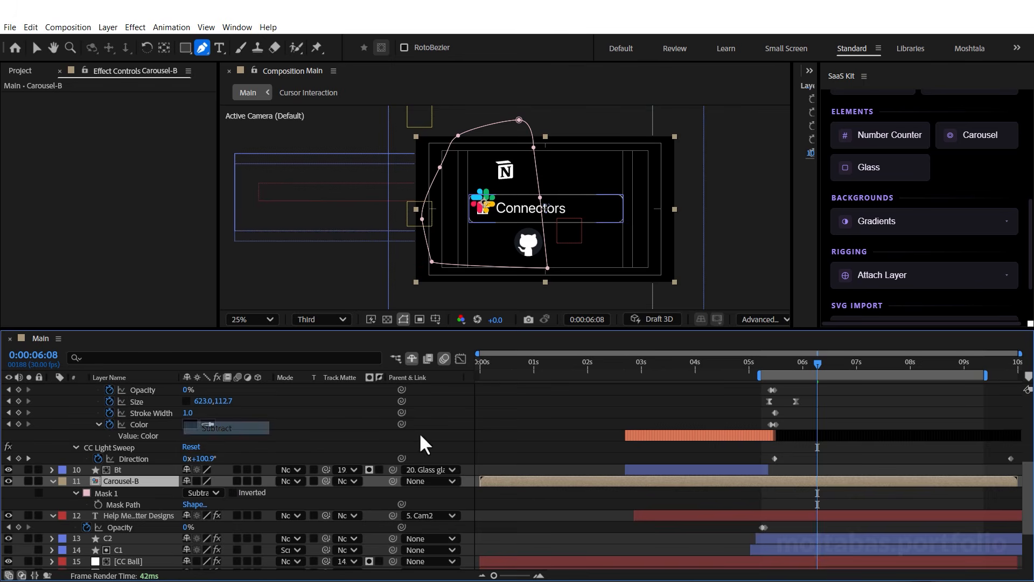
click(856, 419)
drag(818, 359, 868, 391)
Apply Deep Glow 2 to Carousel-F and set its Exposure to 0.05
scroll(203, 435, up, 10)
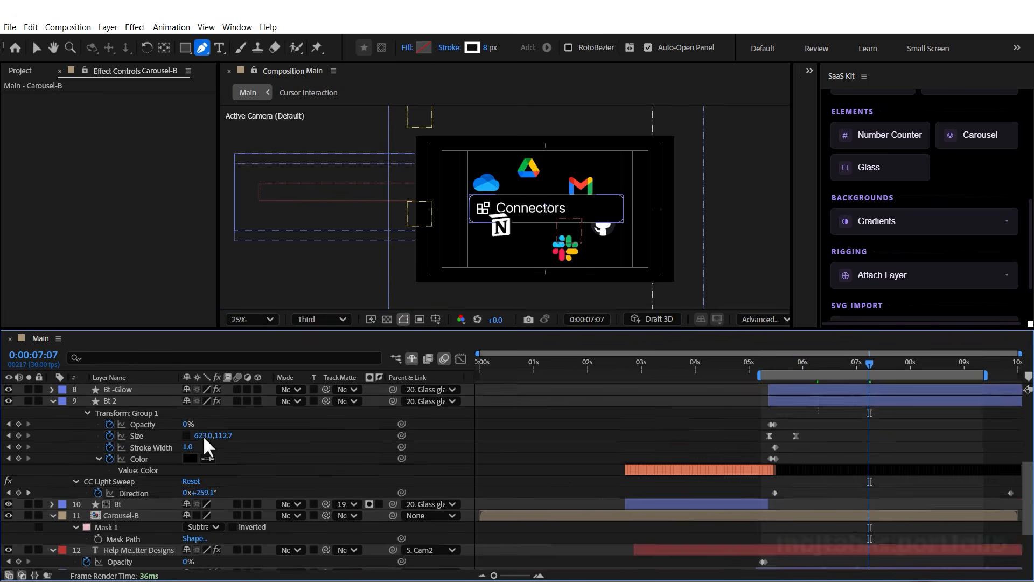
click(111, 388)
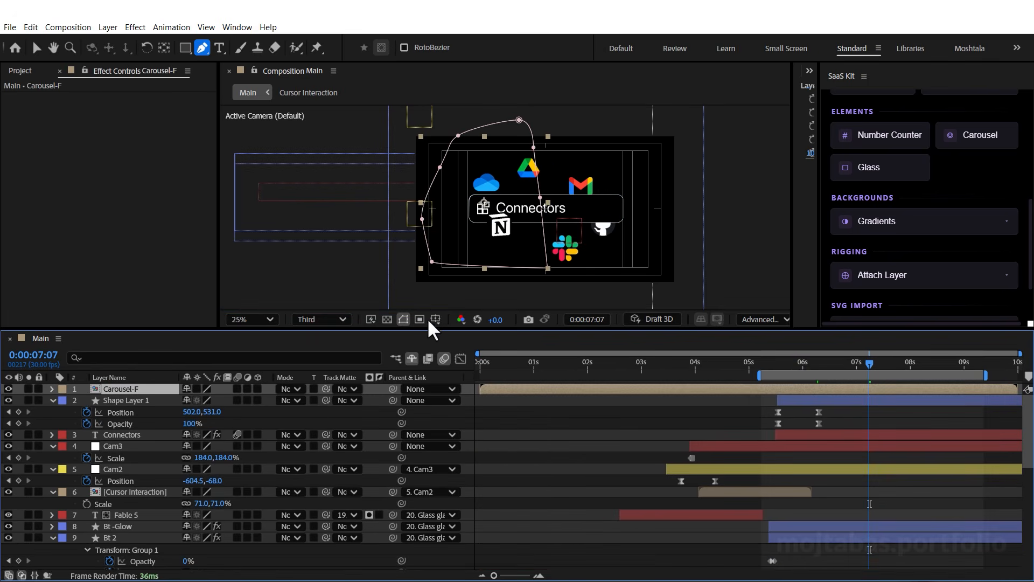
click(403, 318)
key(ctrl+space)
text(de)
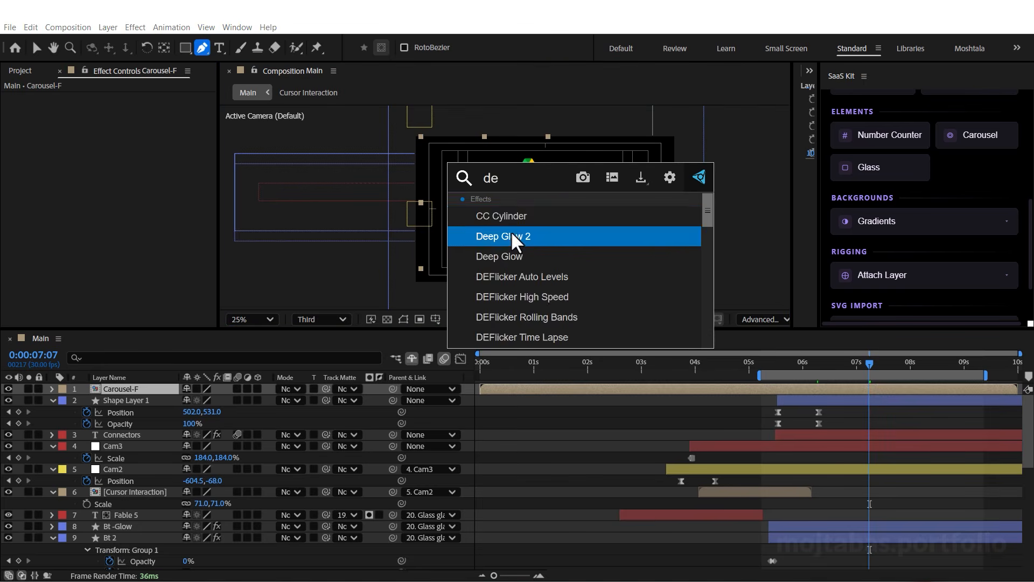
click(533, 300)
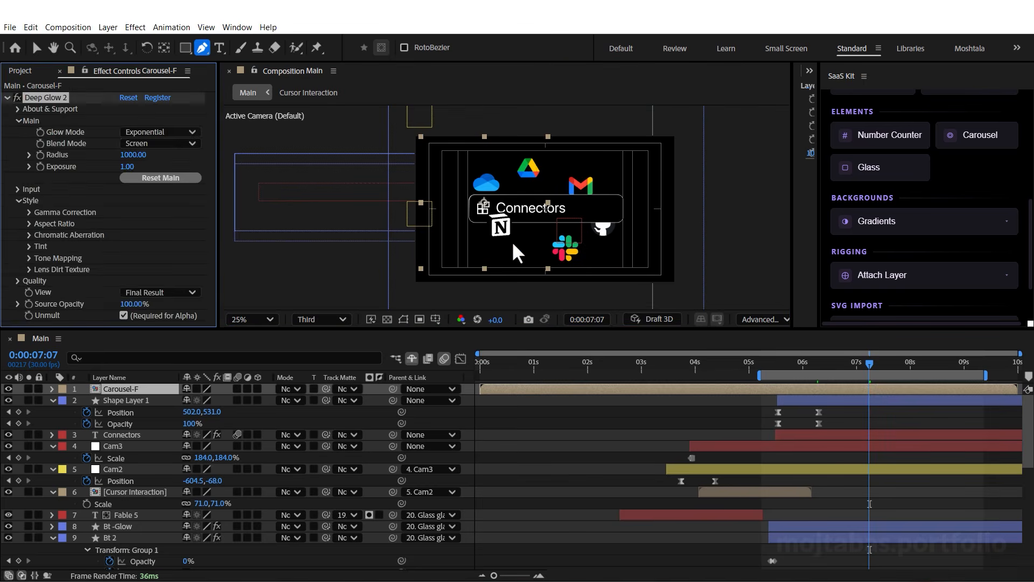
click(129, 167)
text(0)
key(Return)
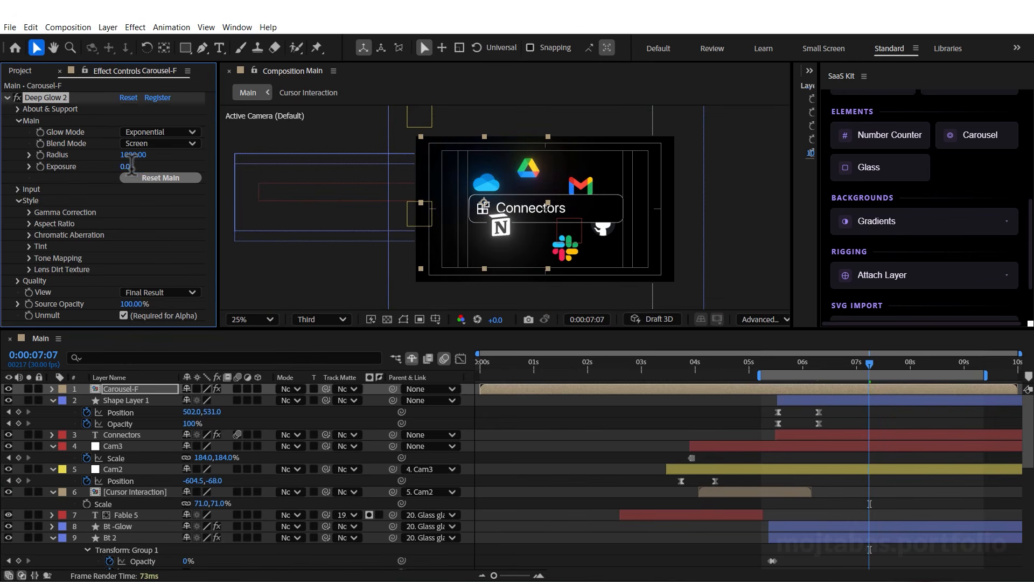
Copy the Deep Glow 2 effect from Carousel-F onto Carousel-B and preview the glowing logos
click(32, 27)
click(56, 100)
scroll(323, 457, down, 5)
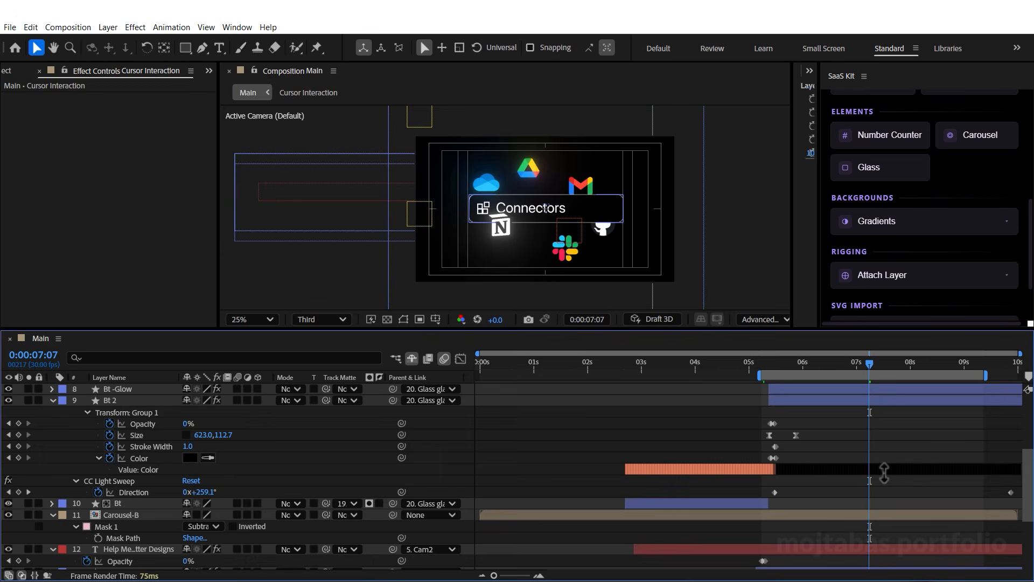
click(848, 514)
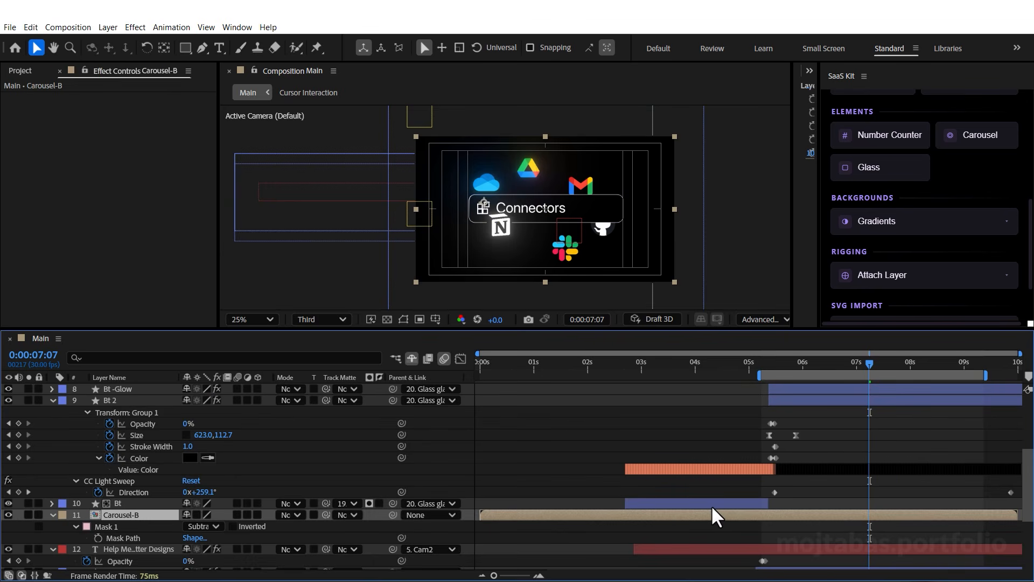
key(ctrl+v)
mouse_move(853, 363)
mouse_down()
mouse_move(807, 375)
mouse_move(844, 377)
mouse_up()
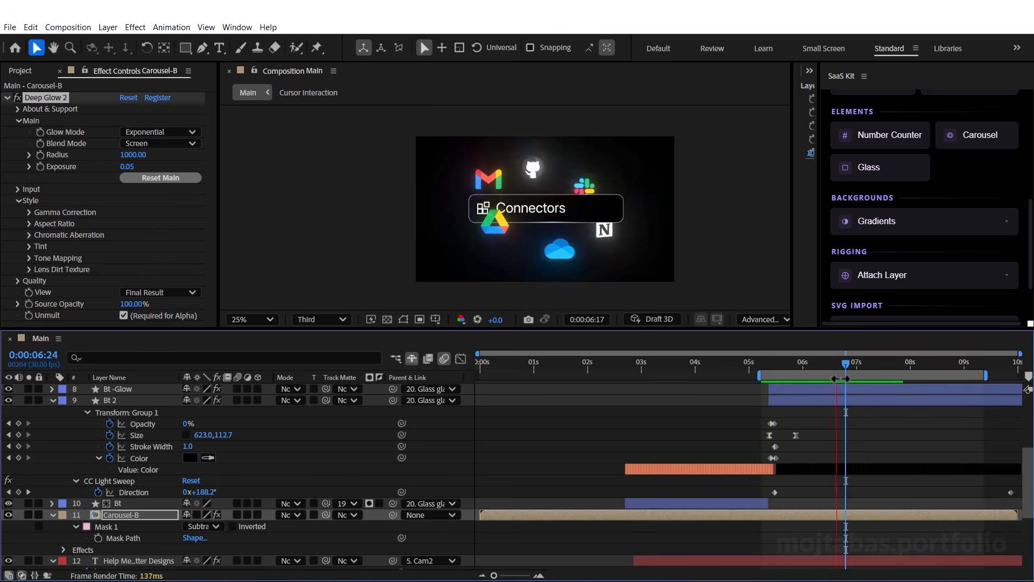
key(space)
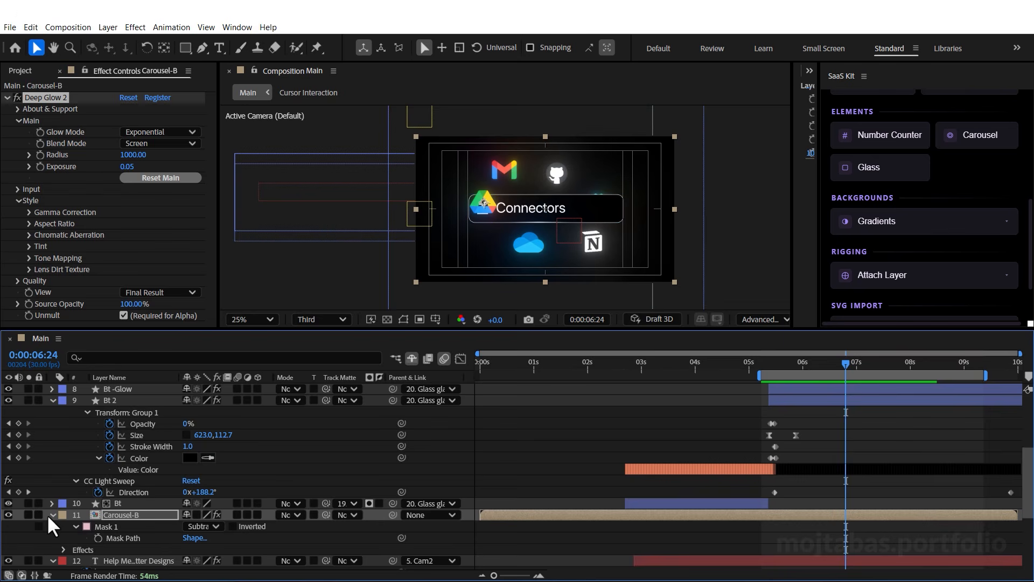
Shift Carousel-F and Carousel-B together about 4 frames earlier and preview from 0:00:05:22
click(53, 515)
scroll(759, 407, up, 4)
ctrl+click(814, 388)
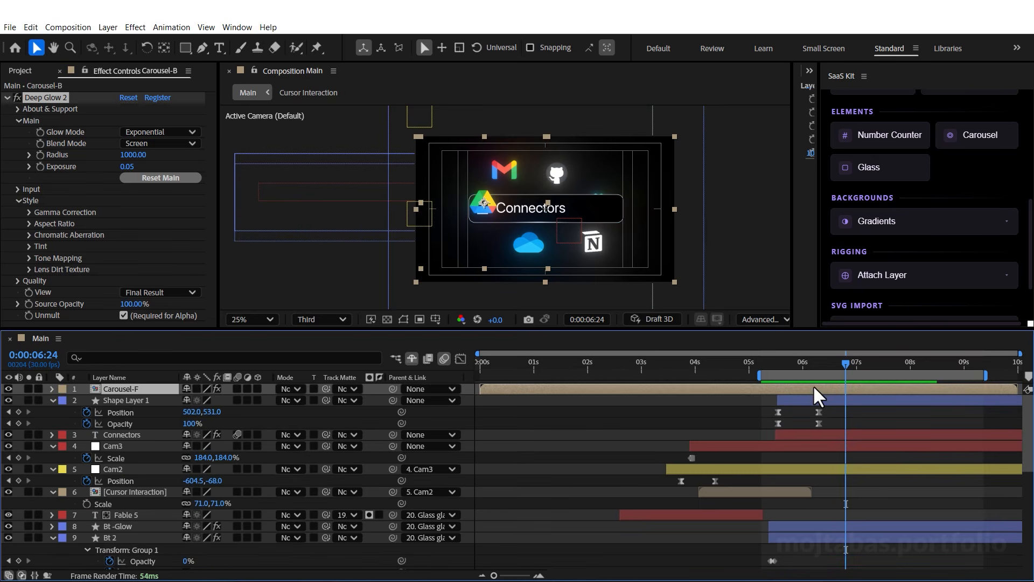
drag(831, 366, 788, 366)
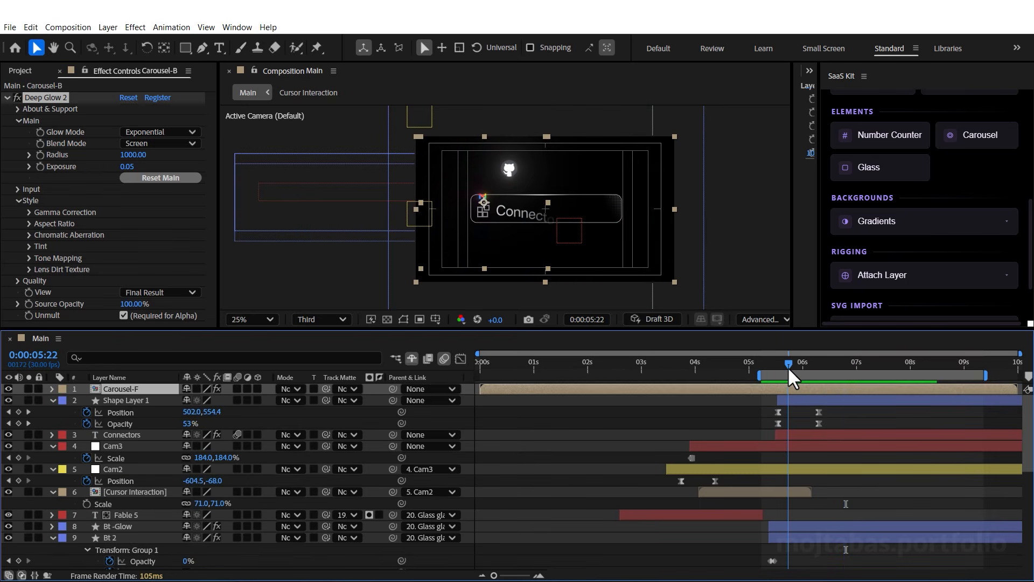
key(space)
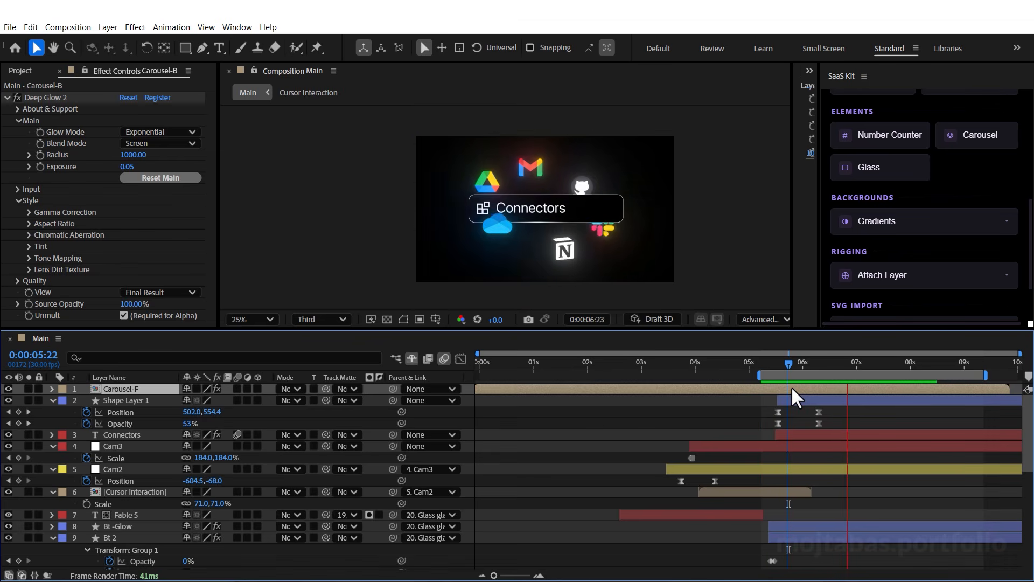
key(space)
Trim the ends of the Footage.mp4 reveal and Footage.mp4 layers to 0:00:05:20
scroll(781, 440, down, 10)
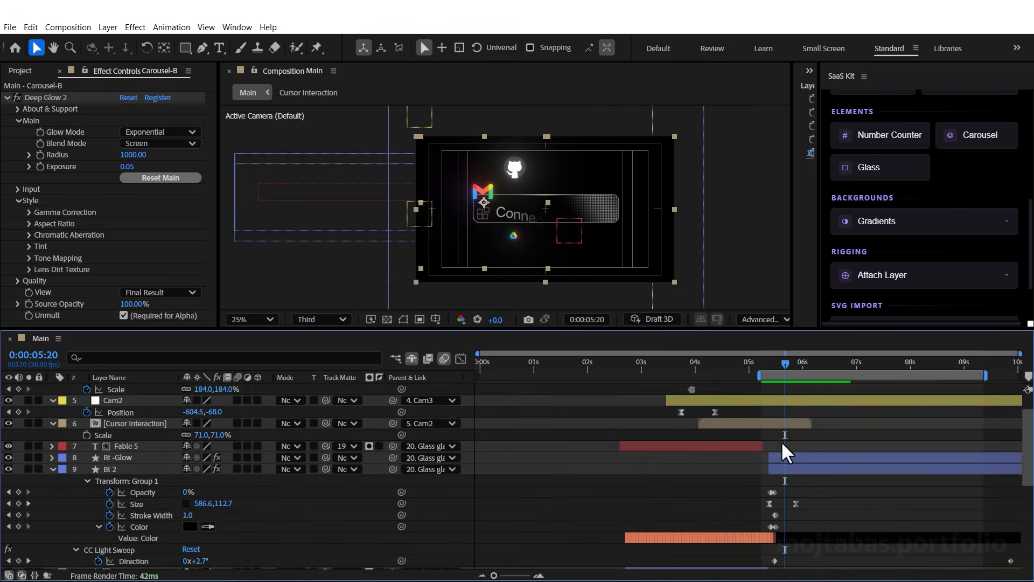
click(781, 517)
shift+click(781, 529)
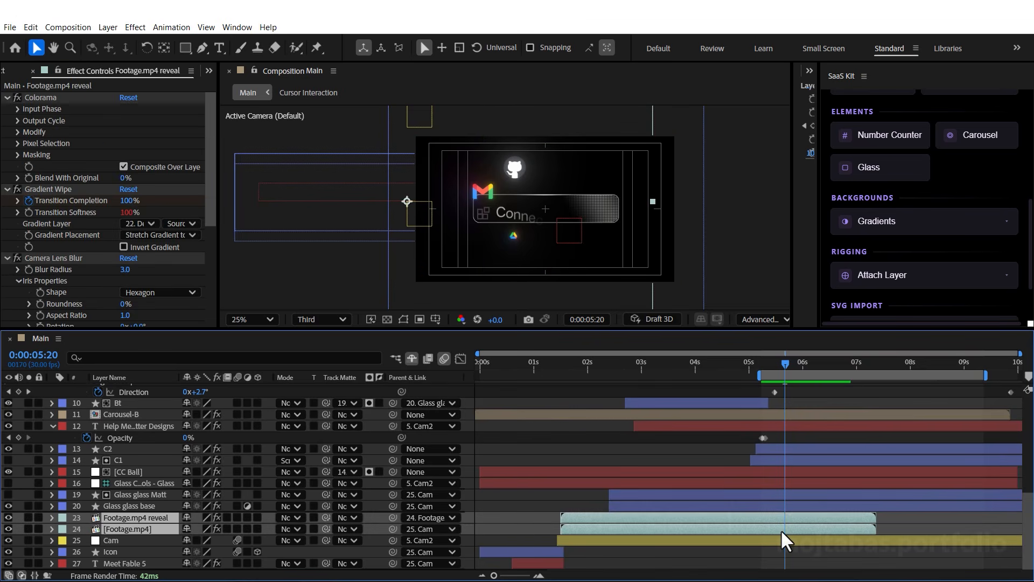
key(alt+bracketright)
Add a null object at the top of the layer stack, name it Cam4 and give it the Yellow label
drag(792, 365, 876, 404)
scroll(888, 426, up, 10)
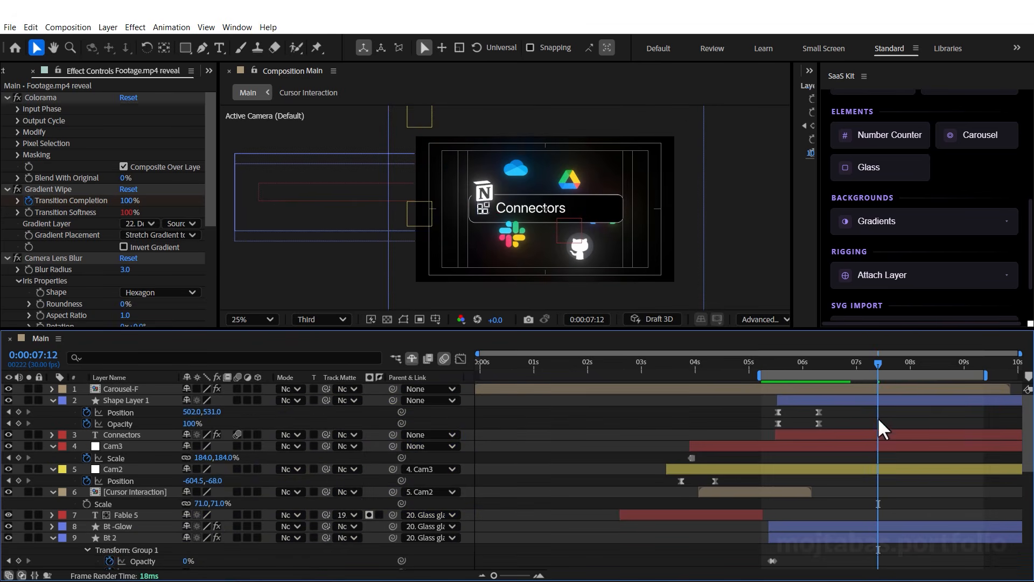
click(68, 27)
mouse_move(108, 27)
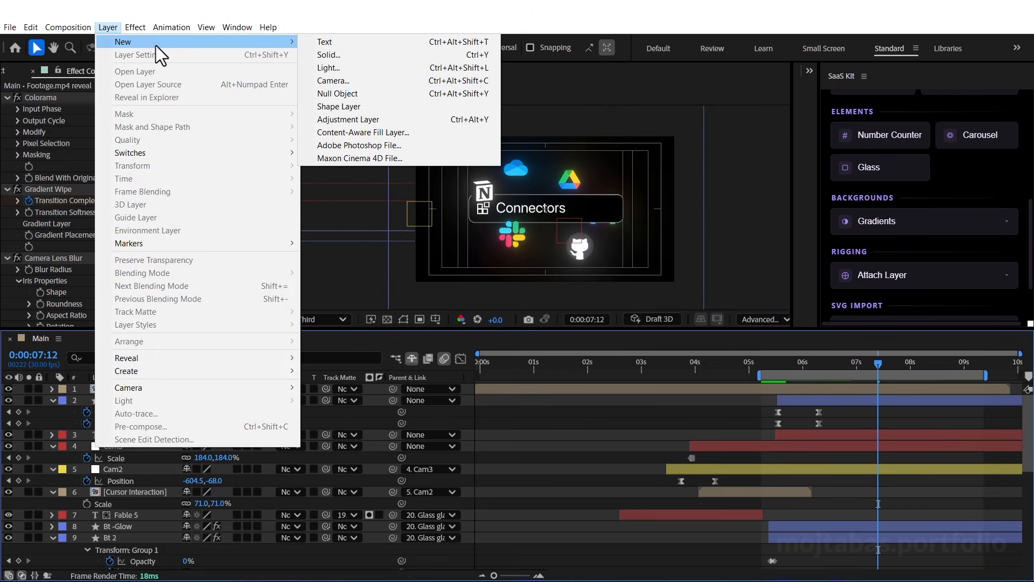
click(344, 93)
key(Return)
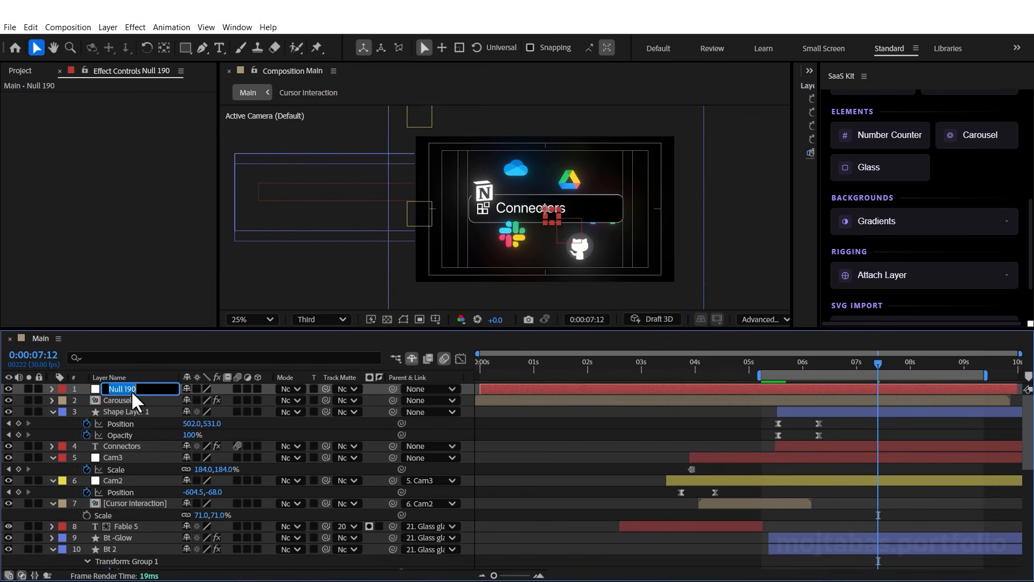
text(Cam4)
key(Return)
click(63, 388)
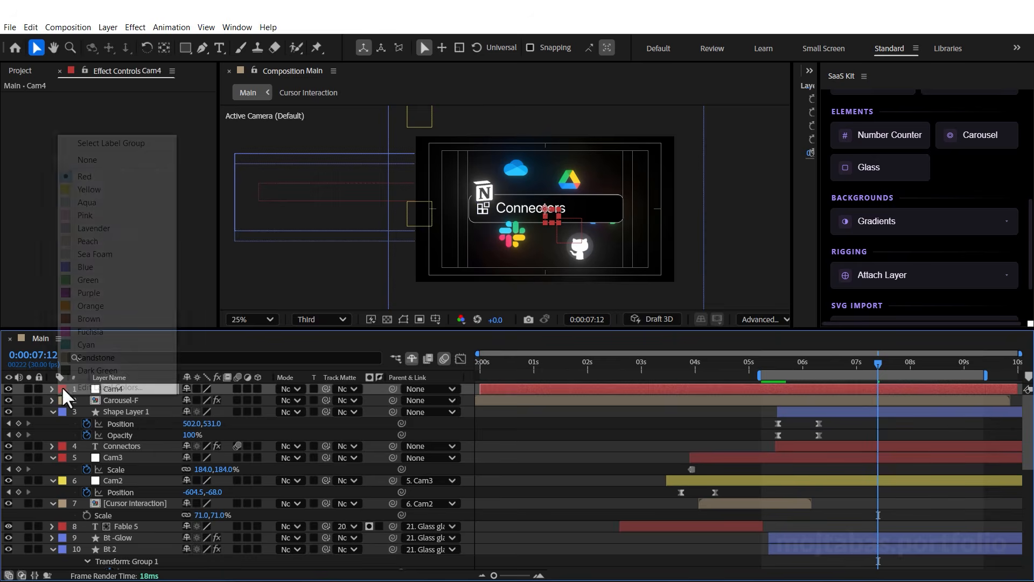
click(76, 190)
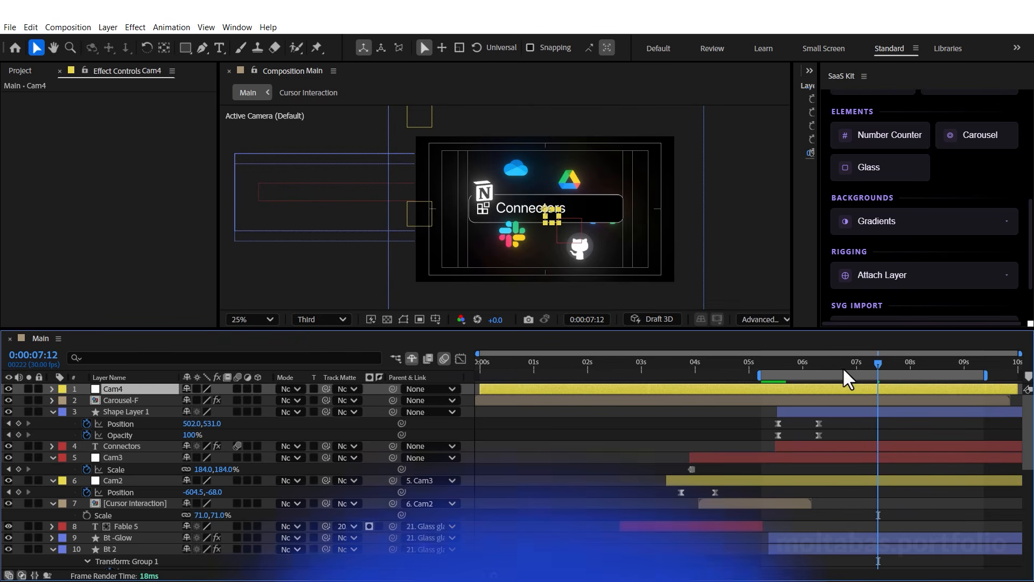
Start the Cam4 layer at 0:00:06:17 and parent Carousel-F, Shape Layer 1, Connectors and Cam3 to it
drag(831, 367, 832, 371)
key(bracketleft)
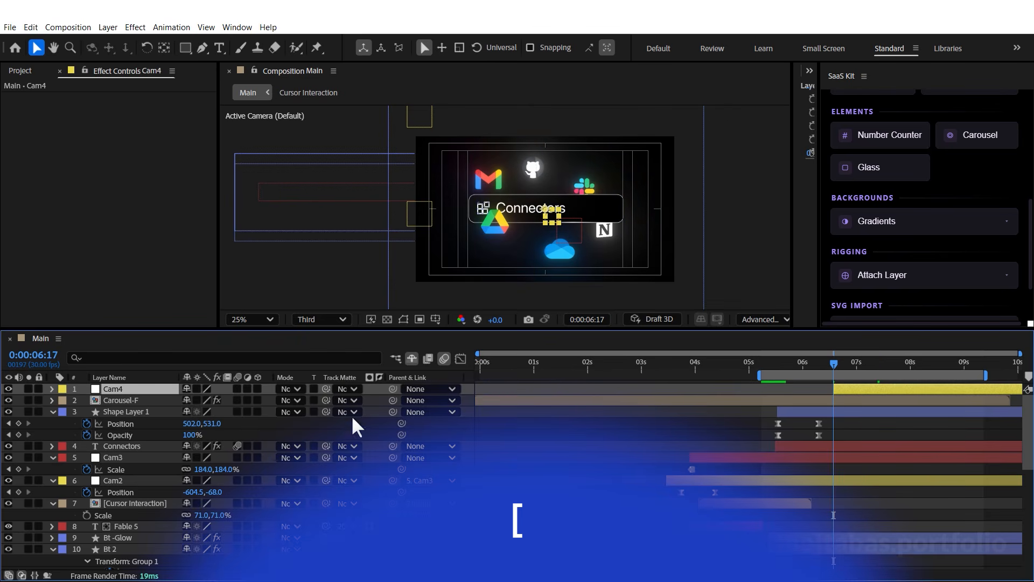
click(111, 401)
drag(393, 400, 131, 391)
click(130, 412)
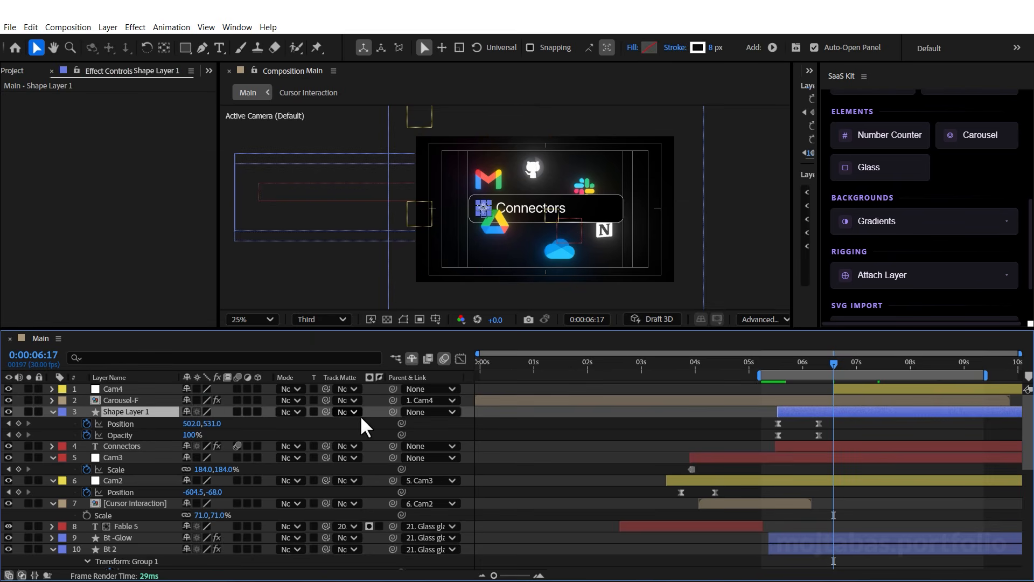
drag(393, 411, 121, 391)
click(128, 445)
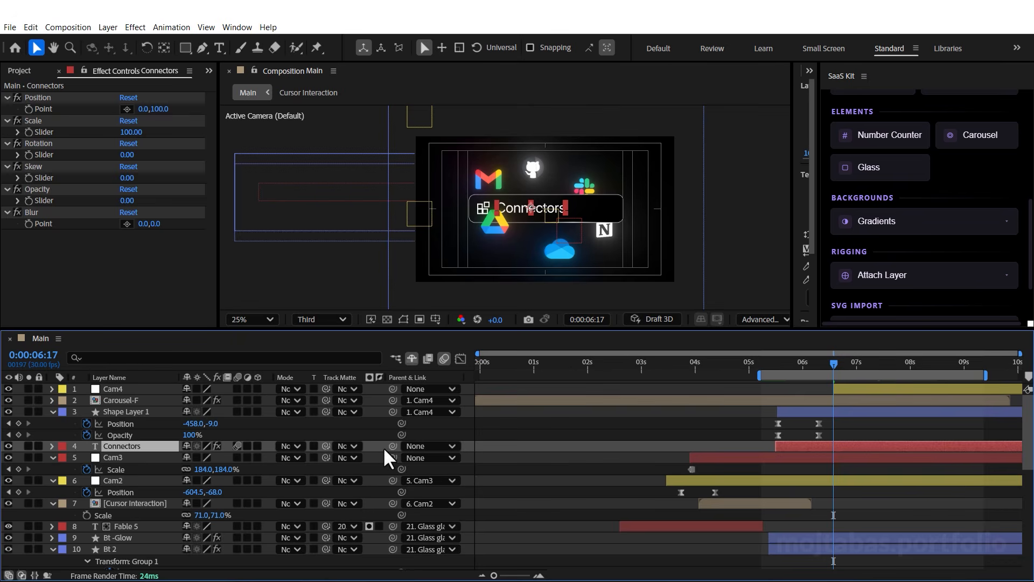
drag(392, 446, 124, 391)
click(131, 456)
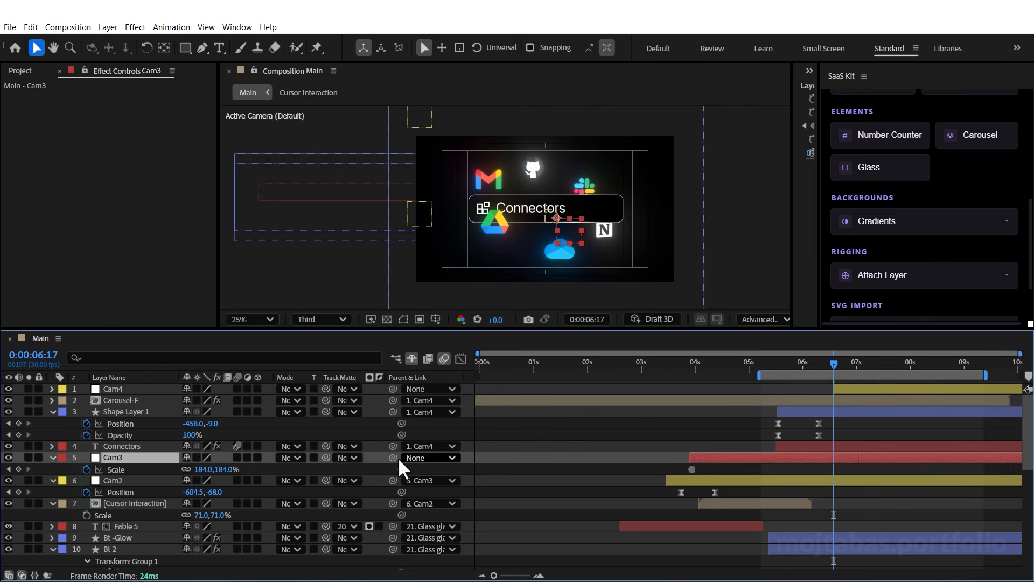
drag(393, 456, 125, 391)
Show Cam4's Position property and parent the Carousel-B layer to Cam4
click(130, 390)
key(p)
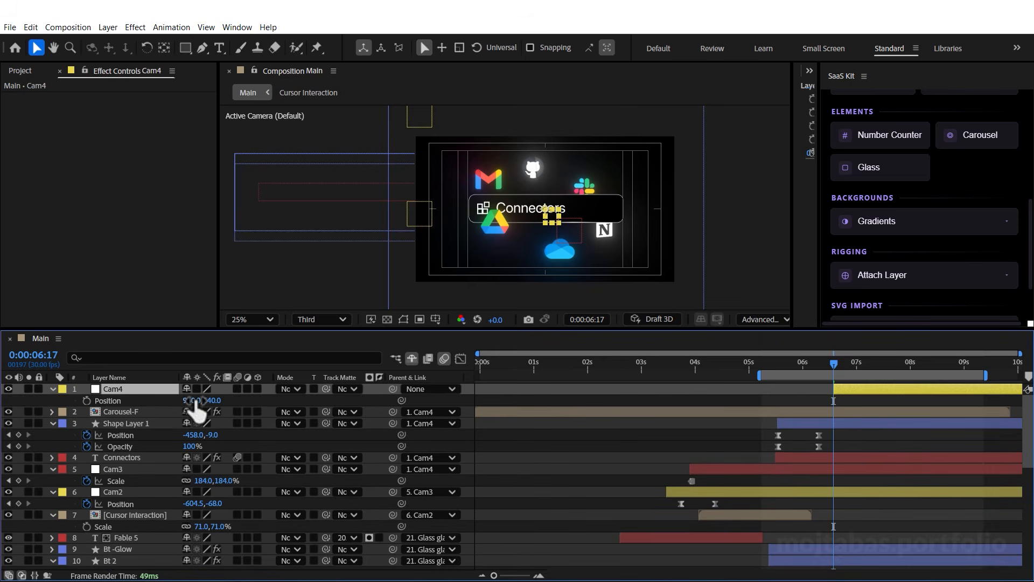
scroll(150, 486, down, 2)
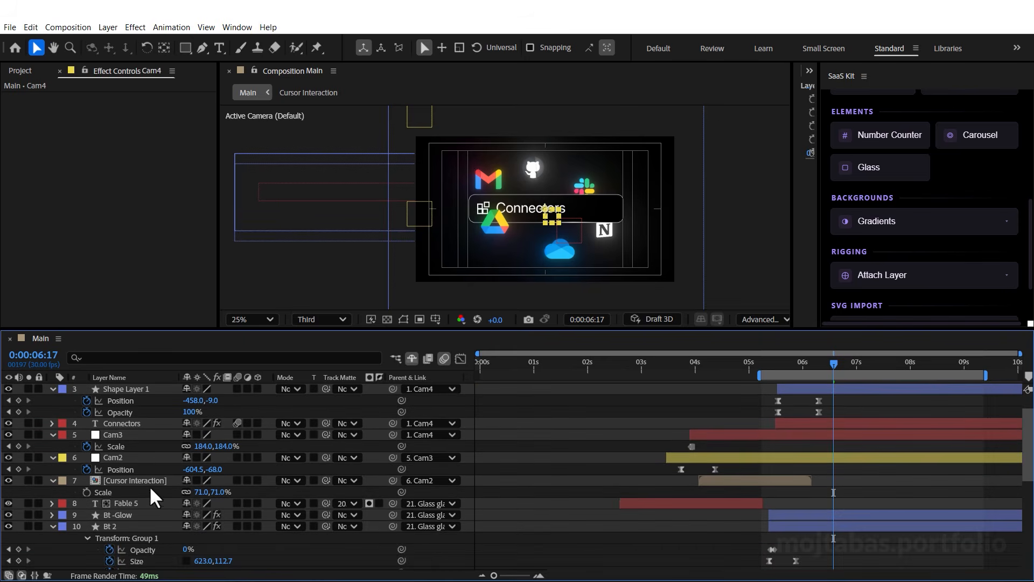
click(140, 480)
scroll(602, 496, down, 4)
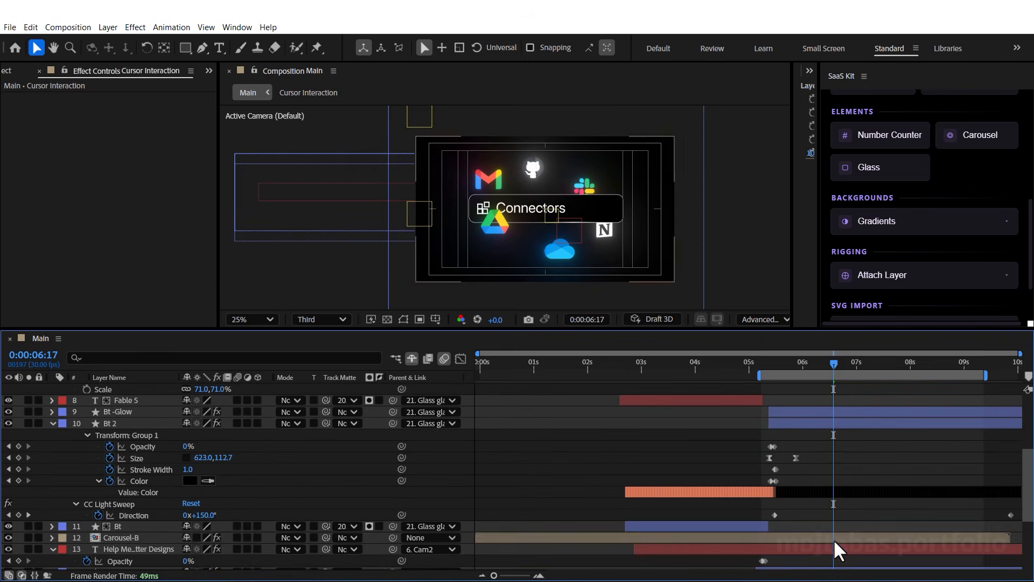
click(587, 537)
click(442, 537)
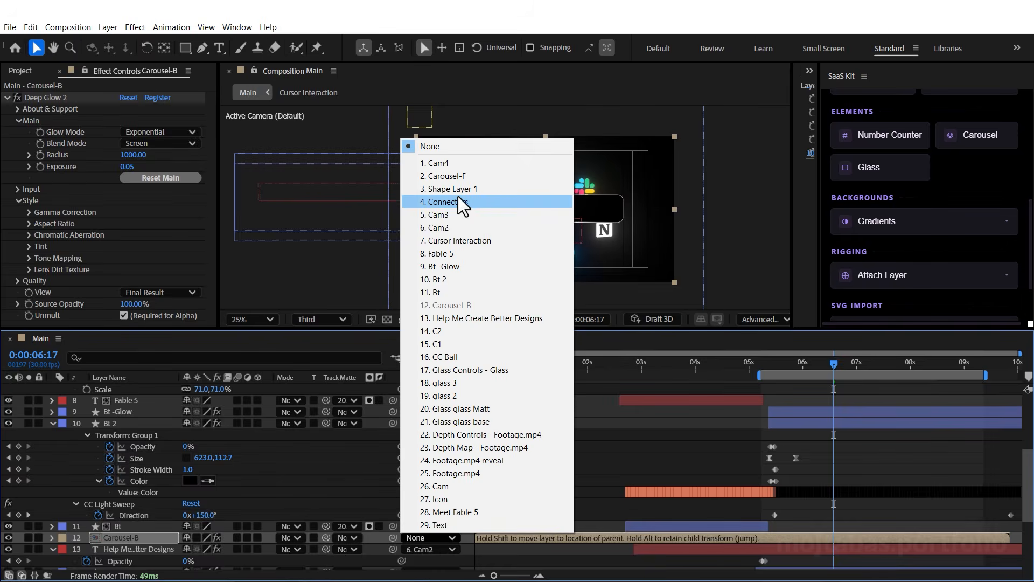
click(458, 163)
Try shifting Cam4 horizontally to test its parented layers, and undo the move
scroll(248, 467, up, 4)
scroll(247, 468, up, 2)
drag(191, 400, 61, 427)
key(ctrl+z)
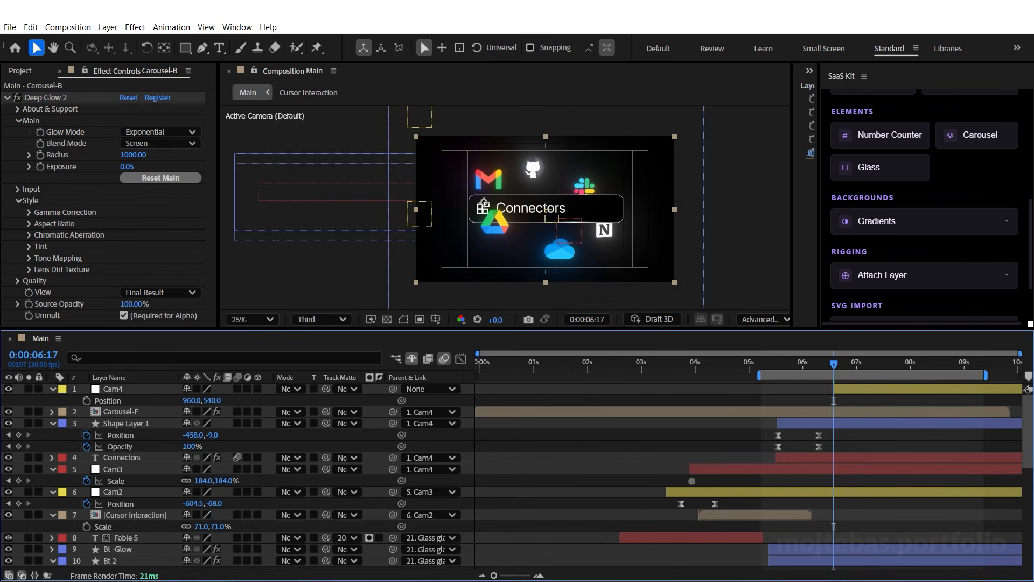
Animate Cam4's X position from 960 at 0:00:06:17 to -970 at 0:00:07:16 with Easy Ease on both keyframes
click(86, 400)
drag(859, 370, 885, 377)
drag(191, 401, 51, 400)
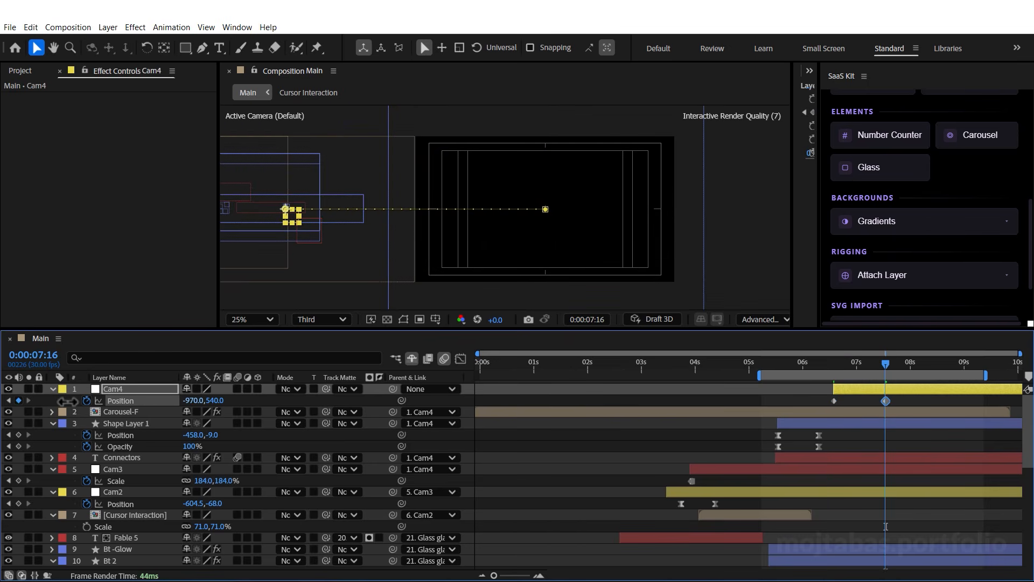
drag(897, 398, 778, 415)
right_click(834, 400)
mouse_move(915, 573)
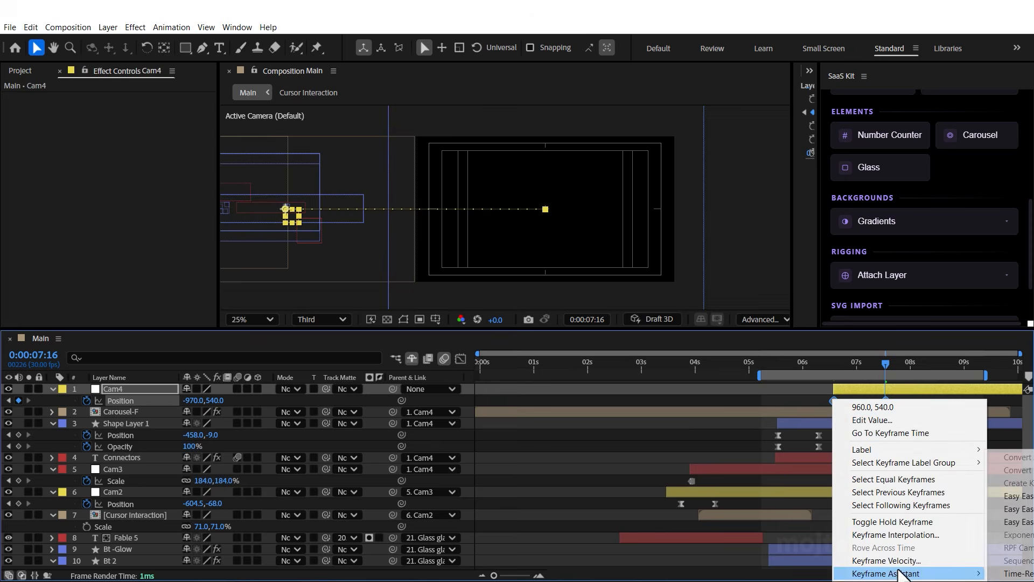
click(1030, 495)
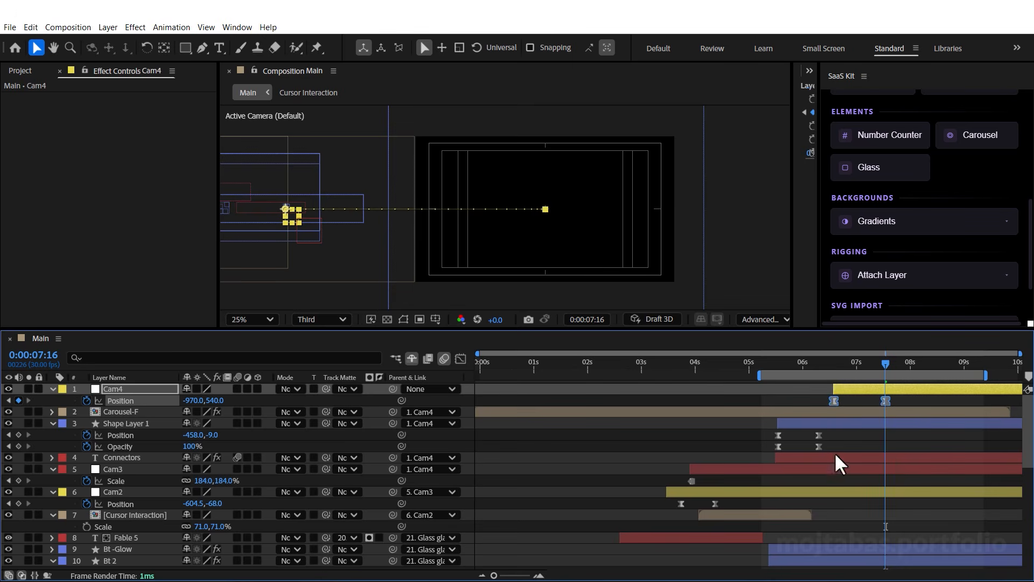
Reshape Cam4's position speed graph into an early sharp peak with a long ease-out, and preview the move
click(885, 401)
click(460, 359)
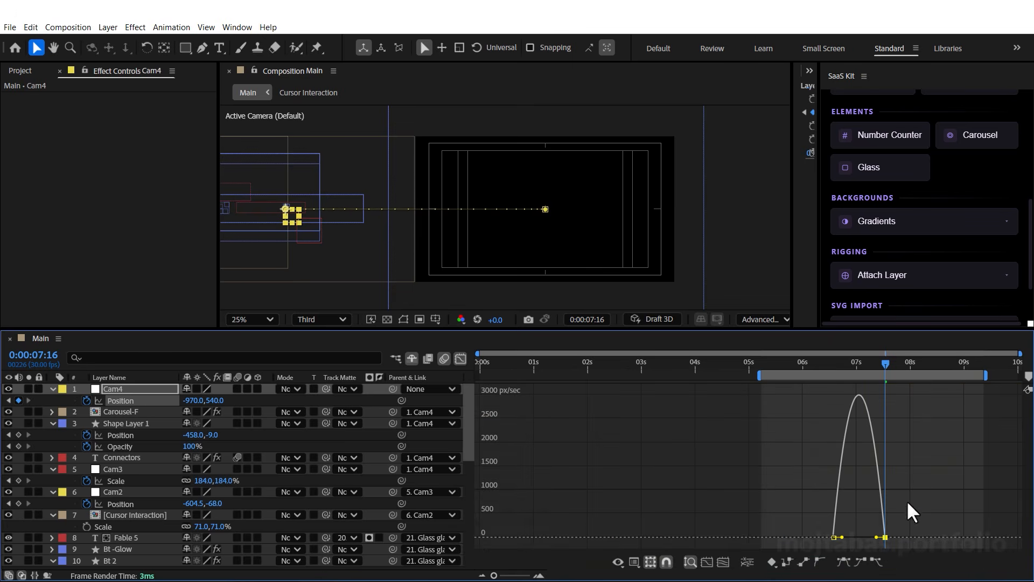
drag(876, 537, 831, 536)
key(space)
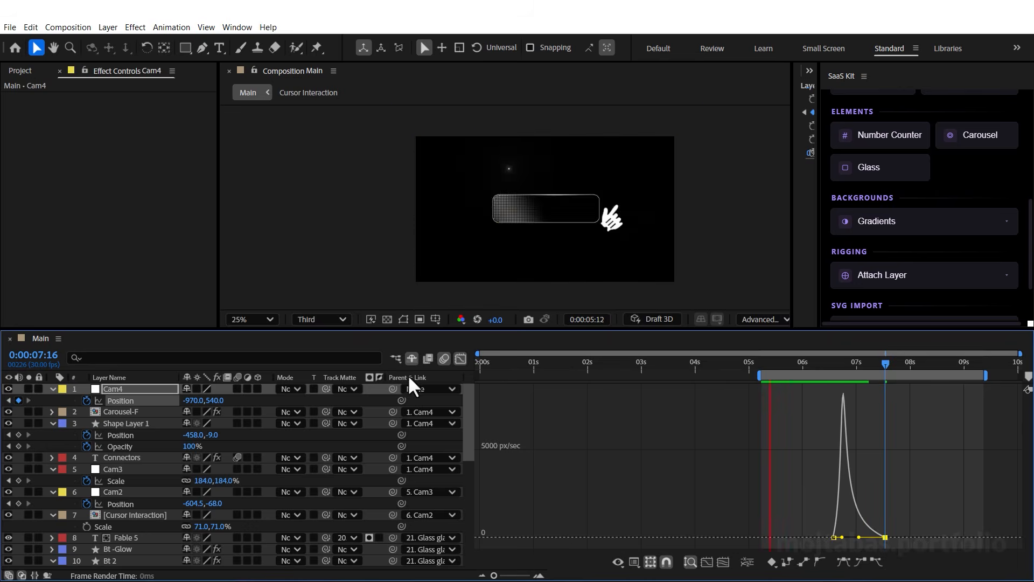
key(space)
click(460, 359)
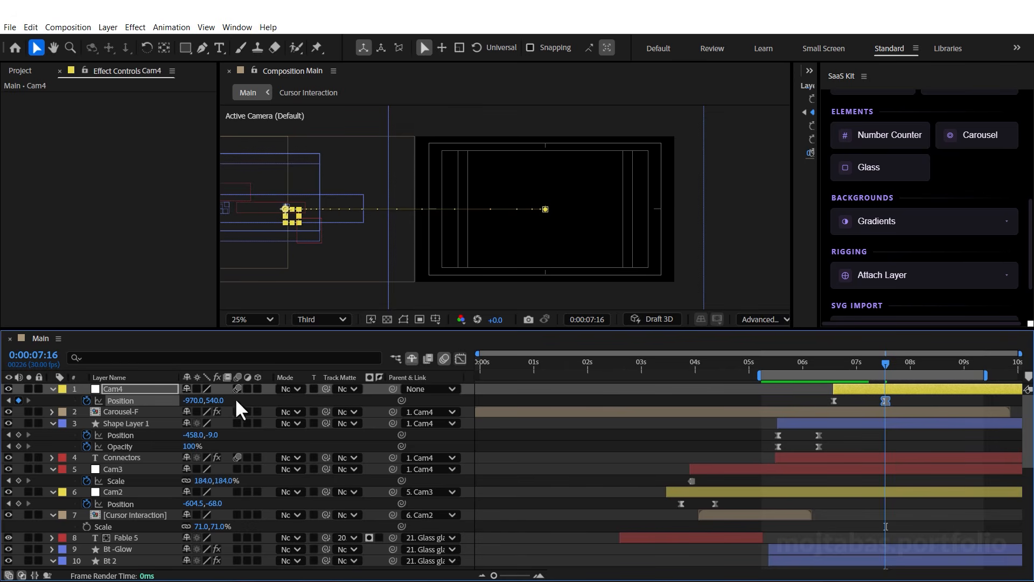
Enable motion blur on the Carousel-F, Shape Layer 1, Cam3, Cam2 and Cursor Interaction layers
click(222, 425)
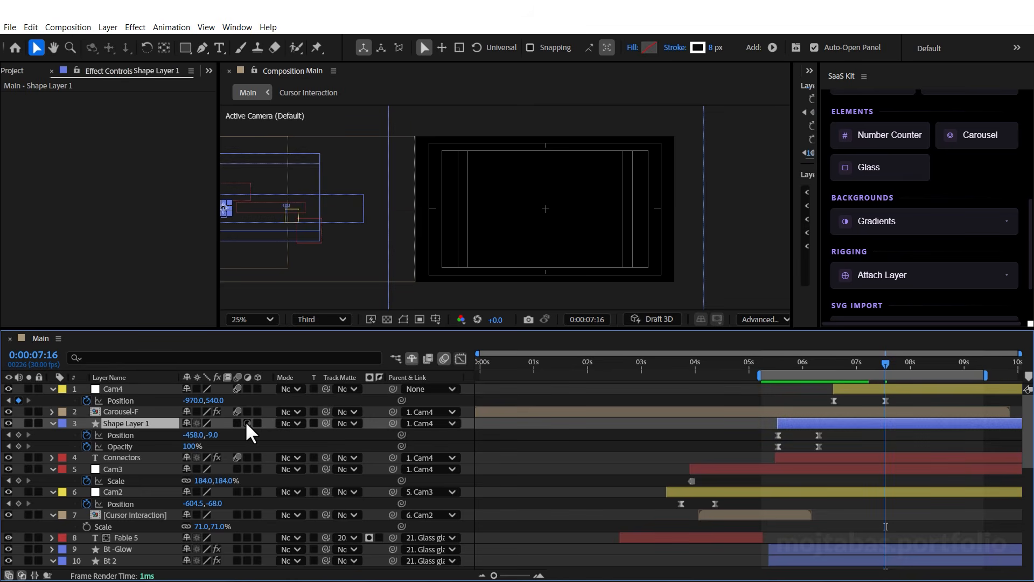
click(237, 423)
scroll(215, 488, down, 1)
click(122, 480)
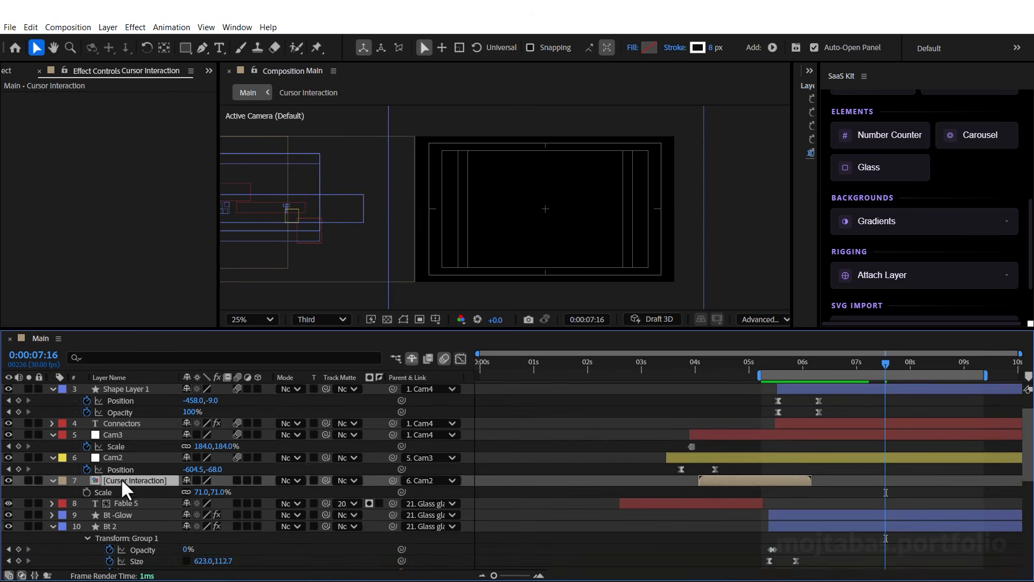
click(237, 479)
Enable motion blur on Fable 5, Bt -Glow, Bt 2, Bt, Carousel-B and the Help Me Create Better Designs text layer
scroll(98, 496, down, 1)
click(121, 469)
shift+click(121, 491)
click(237, 480)
click(52, 492)
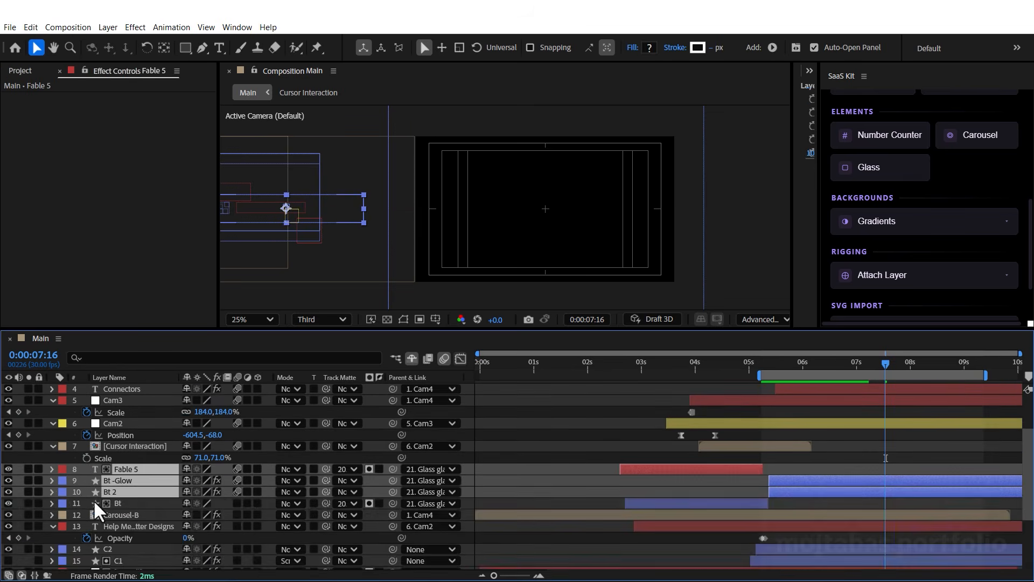
scroll(96, 496, down, 1)
click(119, 470)
shift+click(124, 481)
click(237, 480)
click(156, 492)
click(237, 491)
Enable motion blur on the C2 and C1 layers and preview the animation
scroll(232, 491, down, 1)
click(110, 480)
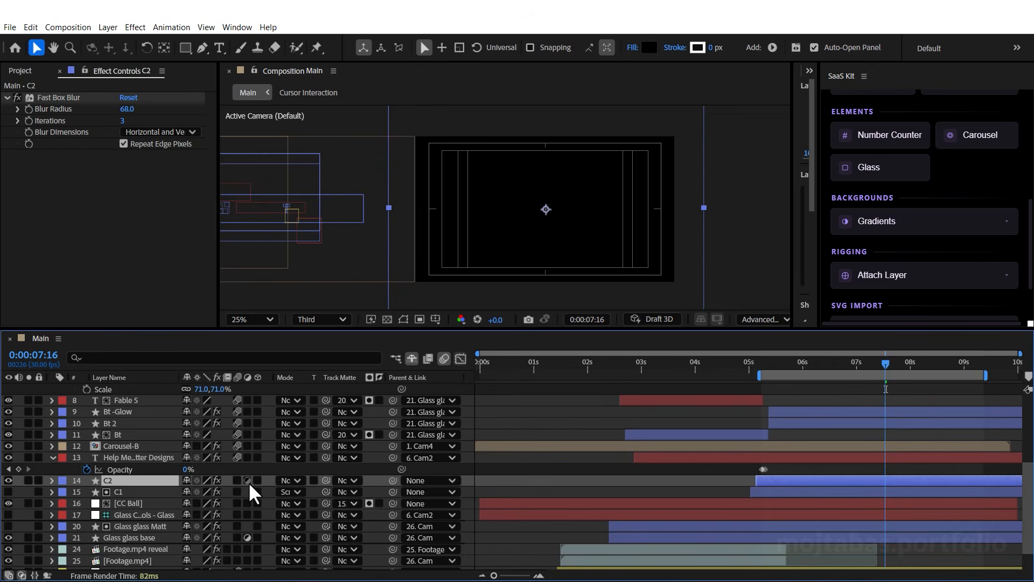
click(238, 480)
click(118, 492)
click(237, 491)
scroll(177, 501, down, 1)
click(133, 472)
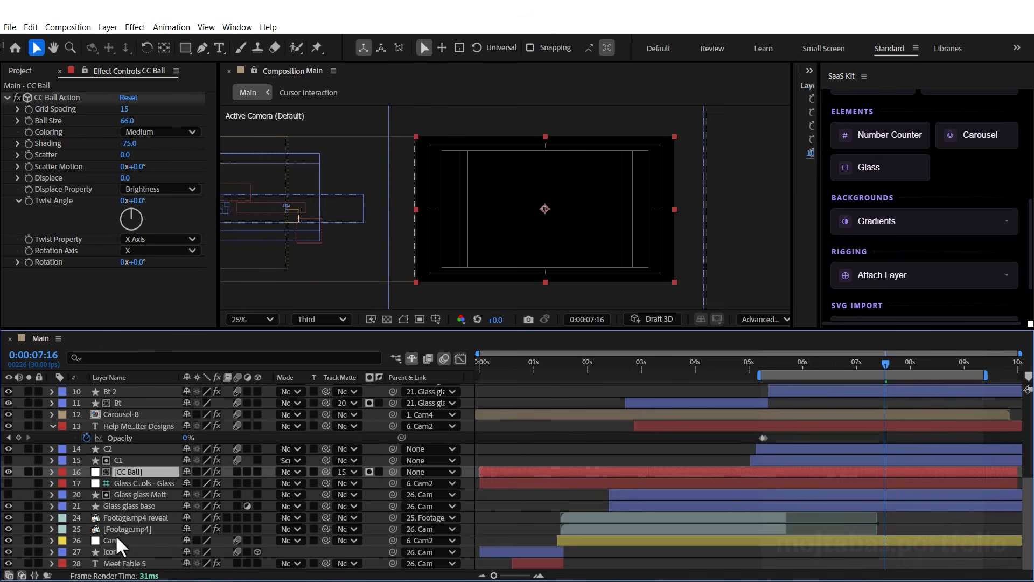
scroll(115, 534, up, 5)
mouse_move(819, 363)
mouse_down()
mouse_move(792, 369)
mouse_move(813, 377)
mouse_up()
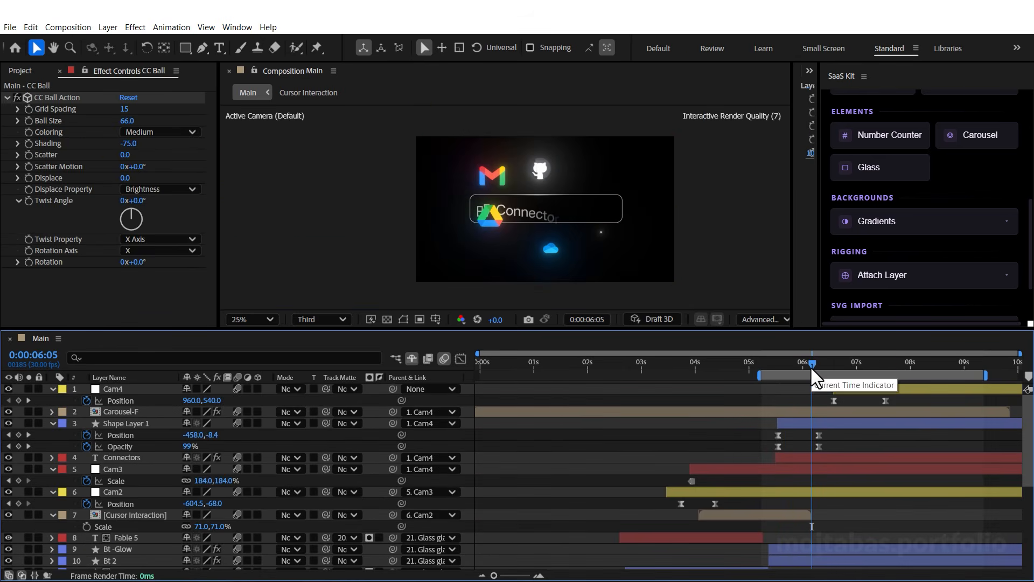
key(space)
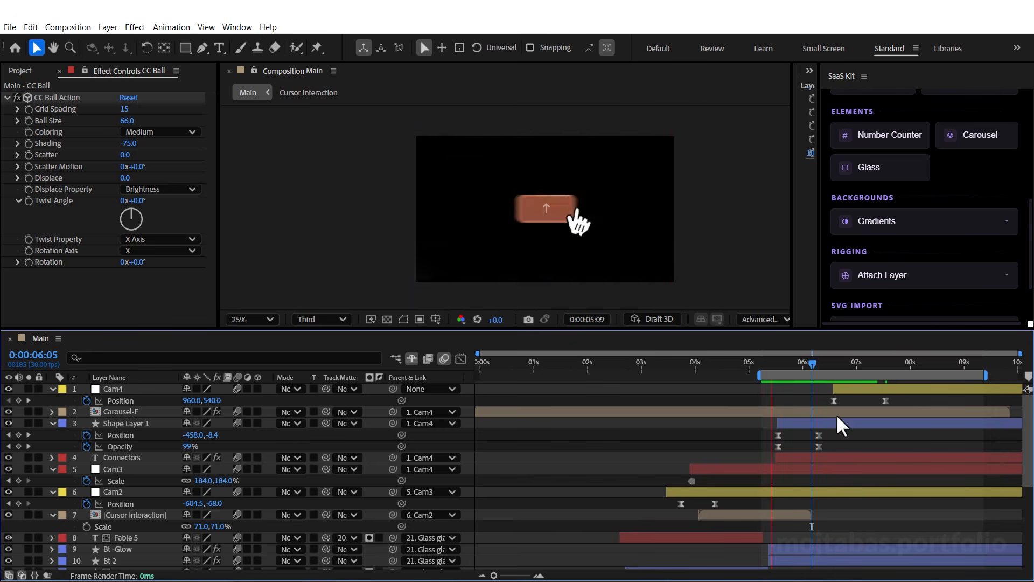
Trim the ends of the layers from Carousel-F through Carousel-B to 0:00:06:23
drag(821, 362, 842, 368)
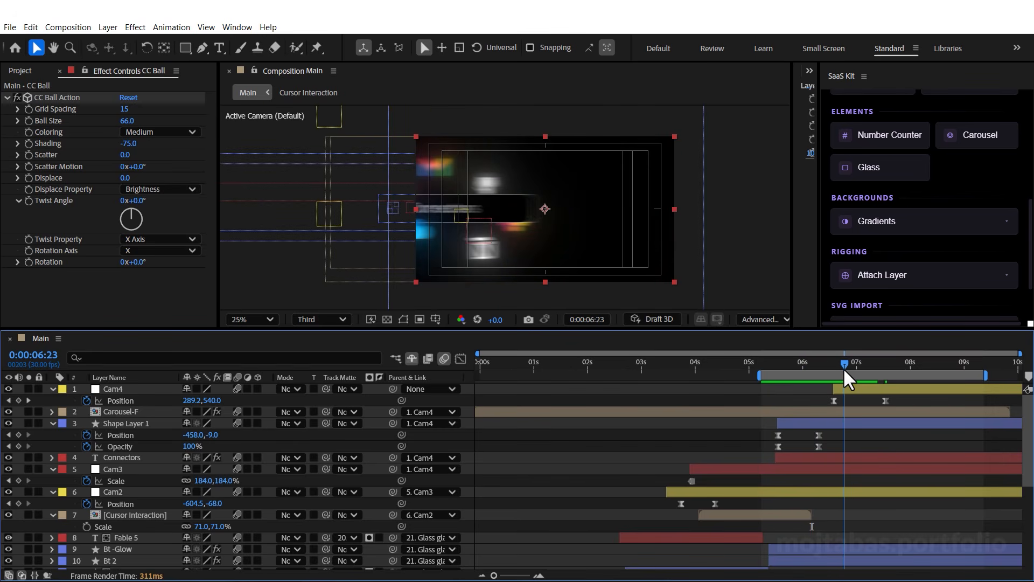
click(844, 411)
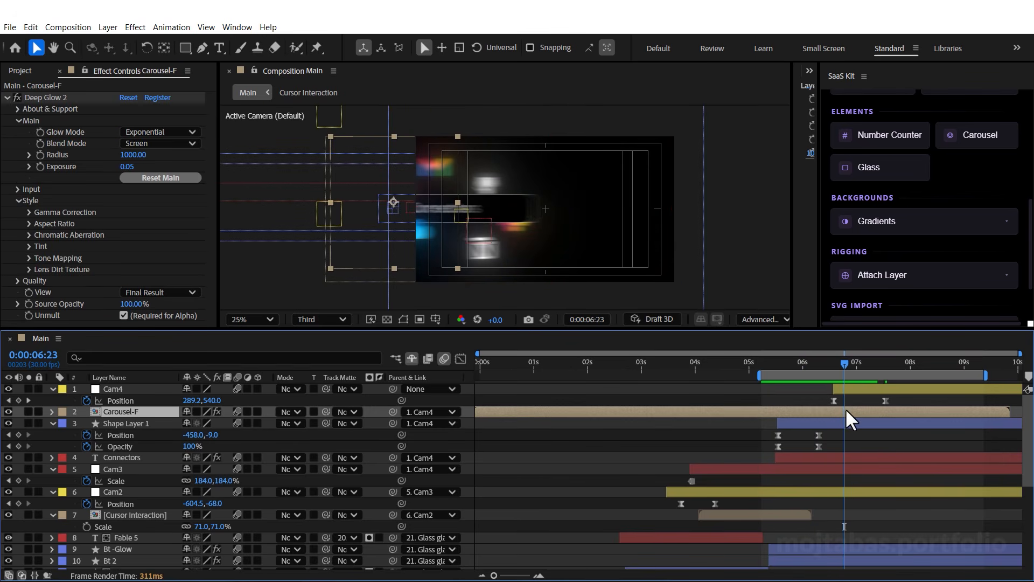
scroll(163, 496, down, 1)
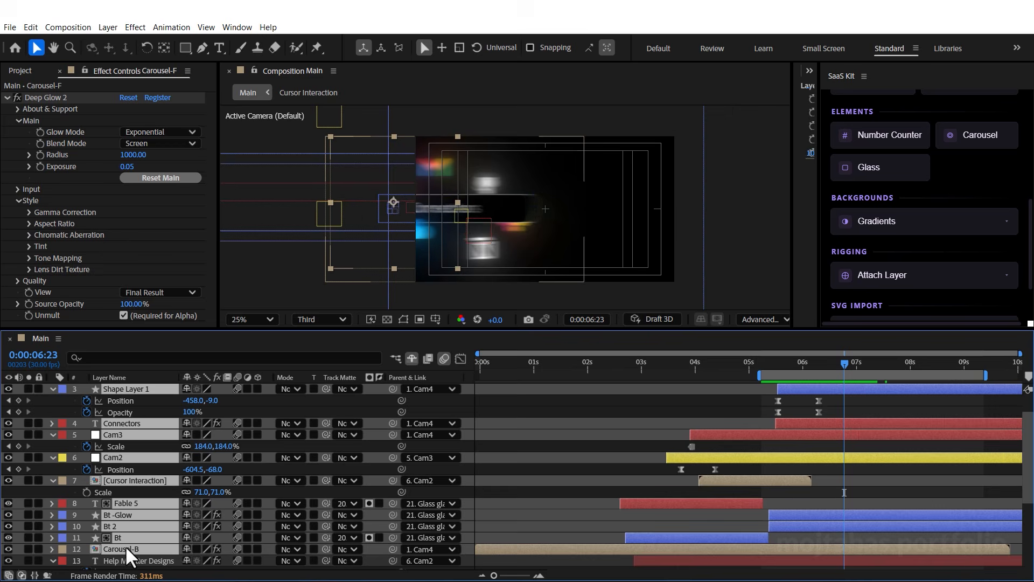
key(ctrl+a)
key(alt+bracketright)
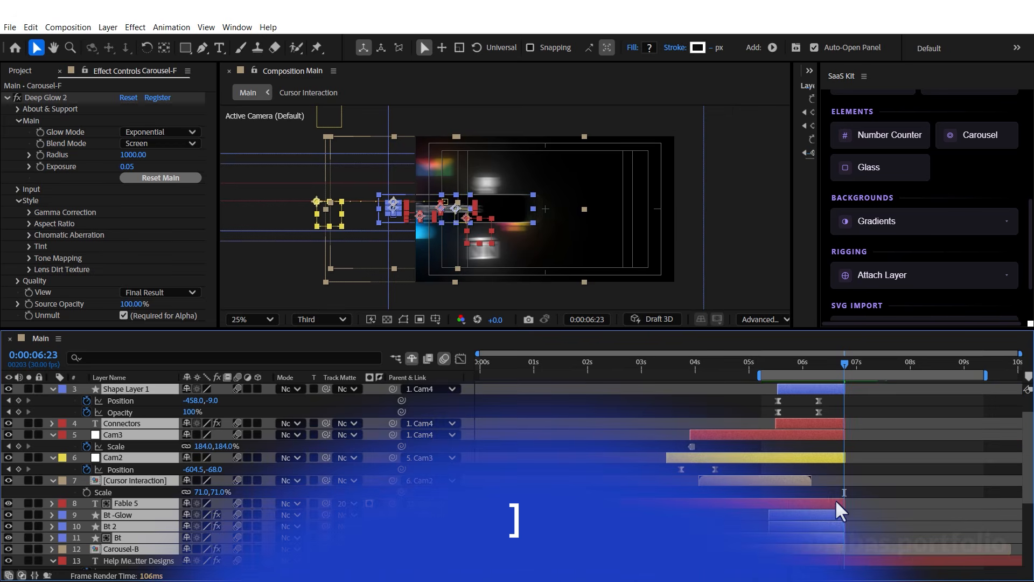
click(840, 398)
Trim the end of the Fable 5 layer back to 0:00:05:06
drag(844, 366, 744, 387)
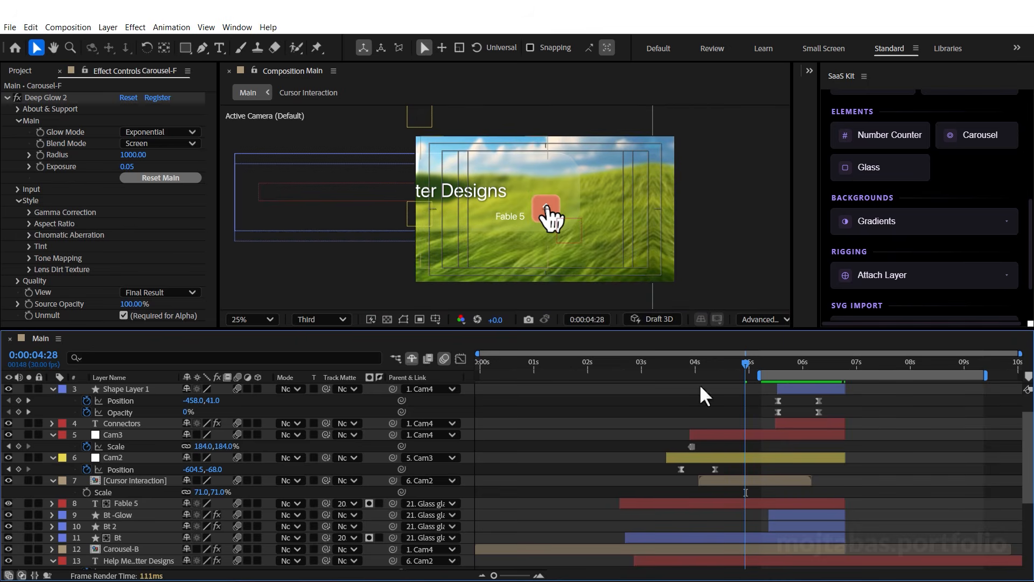
scroll(648, 503, down, 2)
click(558, 436)
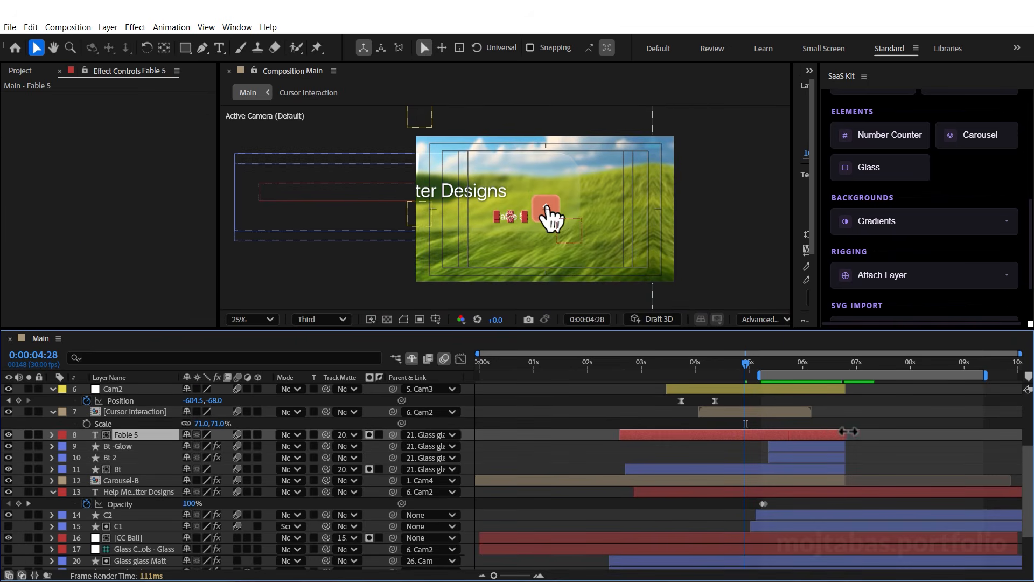
drag(843, 435, 779, 435)
drag(742, 362, 756, 367)
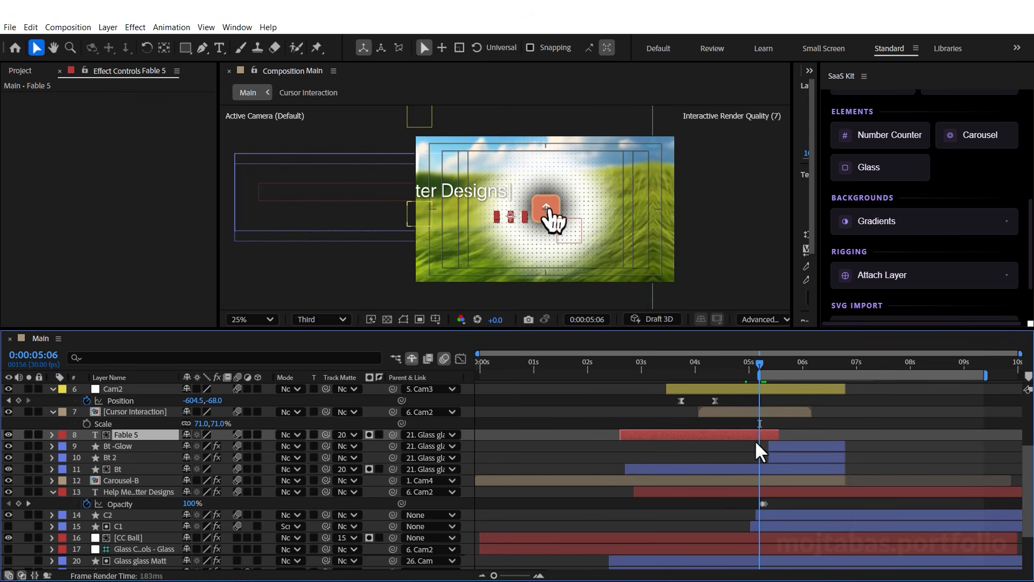
drag(779, 435, 760, 434)
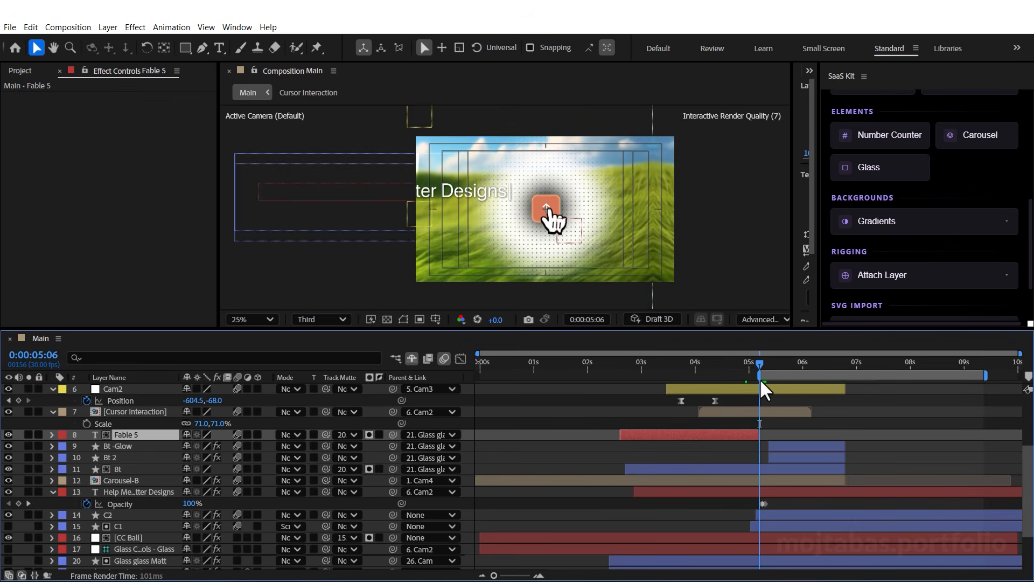
Reveal the shy layers and bring the Text layer to the top of the stack, visible and starting at 0:00:07:04
drag(760, 380, 864, 377)
scroll(878, 423, up, 5)
scroll(257, 472, down, 5)
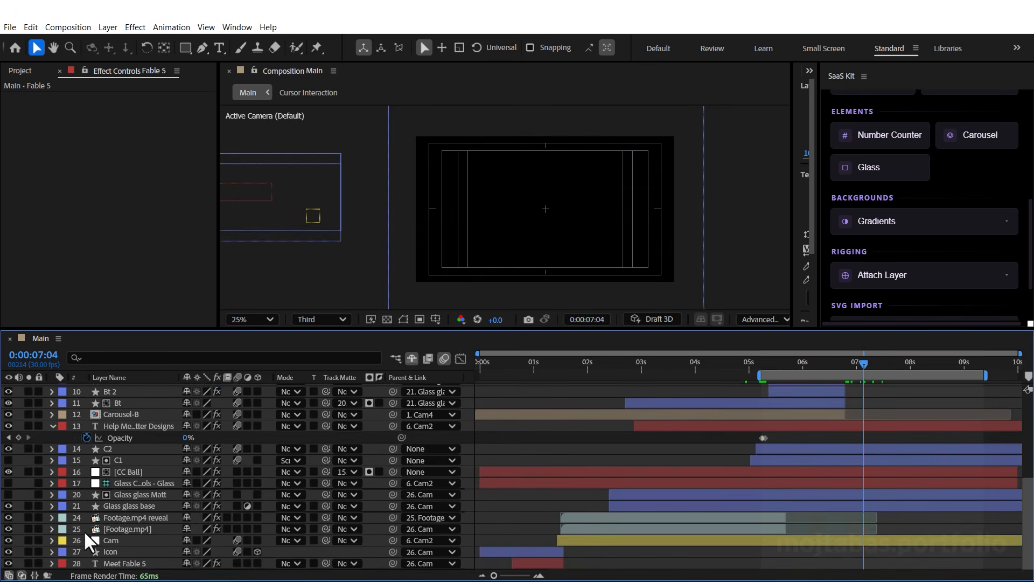
click(412, 358)
scroll(122, 472, down, 3)
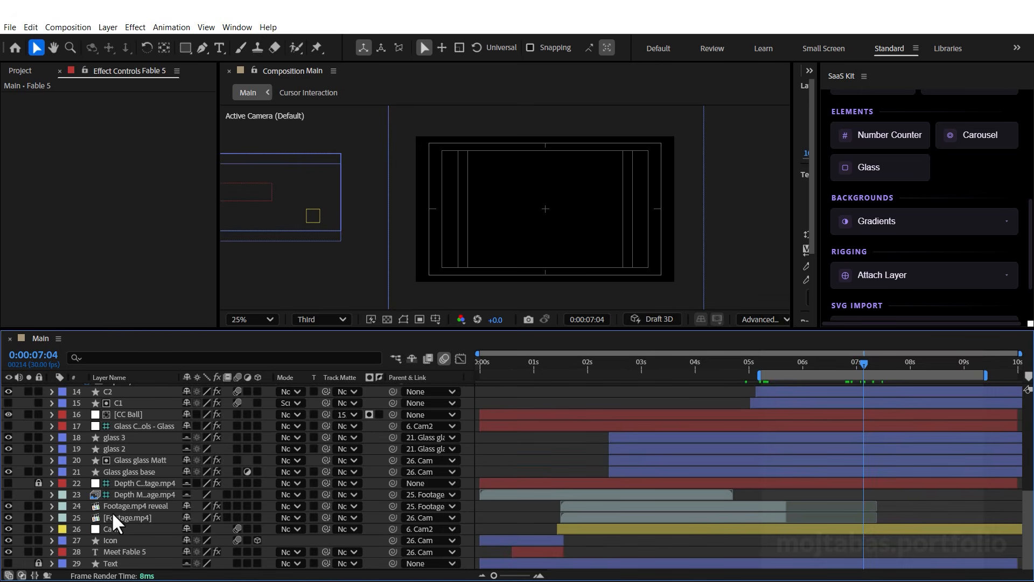
drag(108, 562, 140, 386)
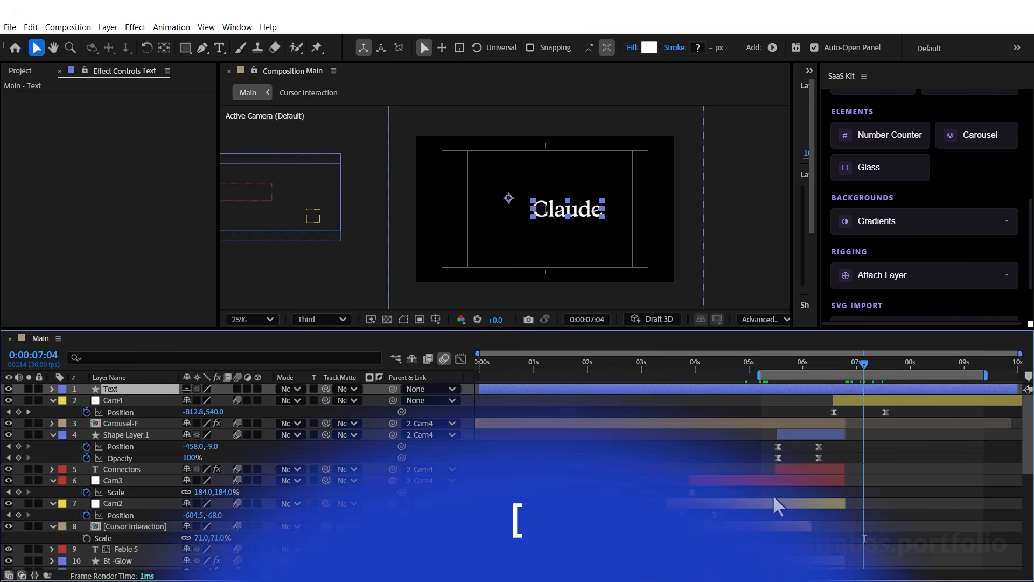
key(bracketleft)
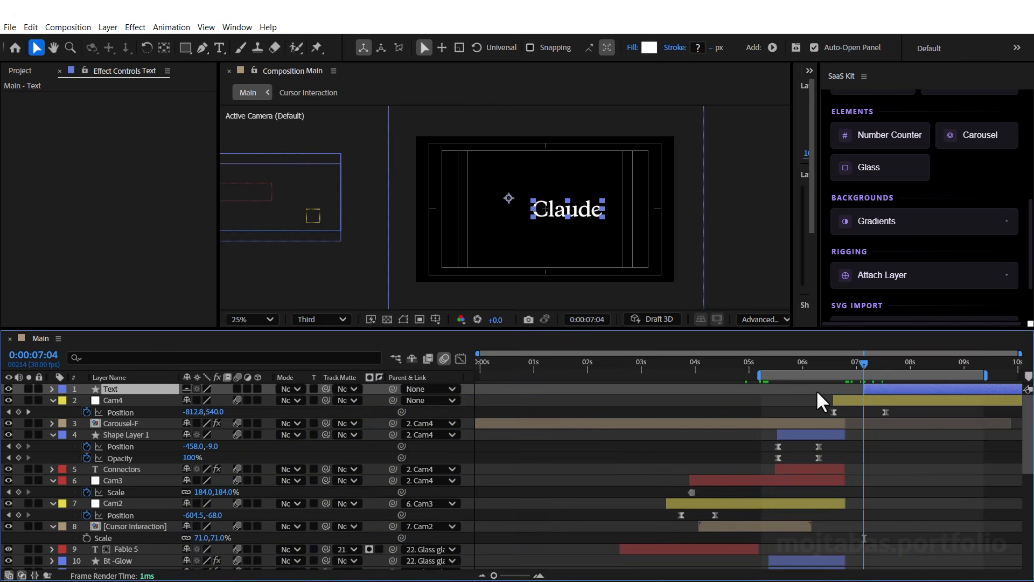
Keyframe the Text layer's position so it slides in from X 2346.4 off-screen to X 1126.4
key(p)
click(87, 401)
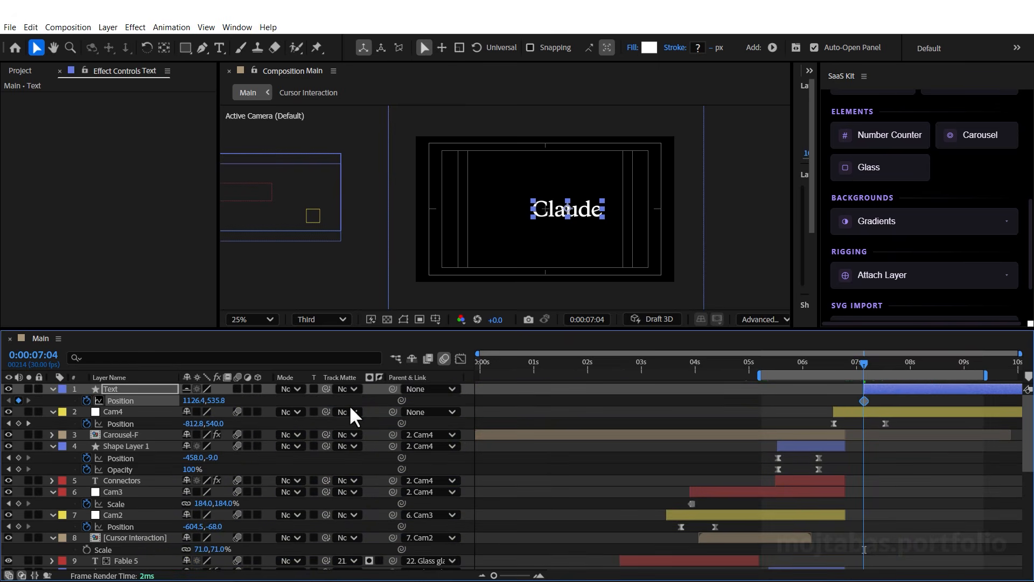
drag(862, 401, 921, 403)
drag(195, 401, 270, 401)
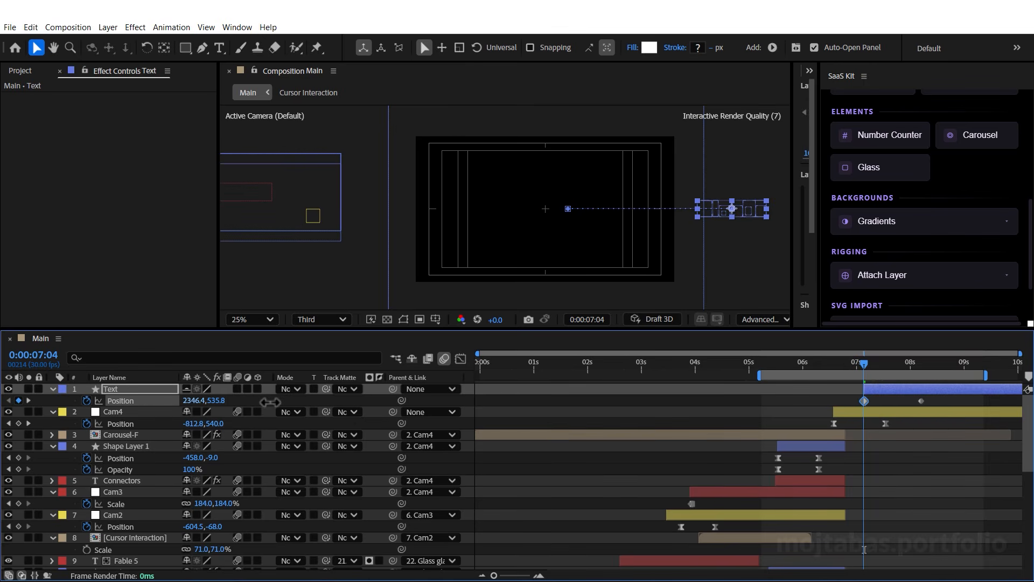
Apply Easy Ease to the Text layer's position keyframes and reshape the speed graph for a fast start with a long slowdown
drag(893, 390, 757, 408)
right_click(764, 399)
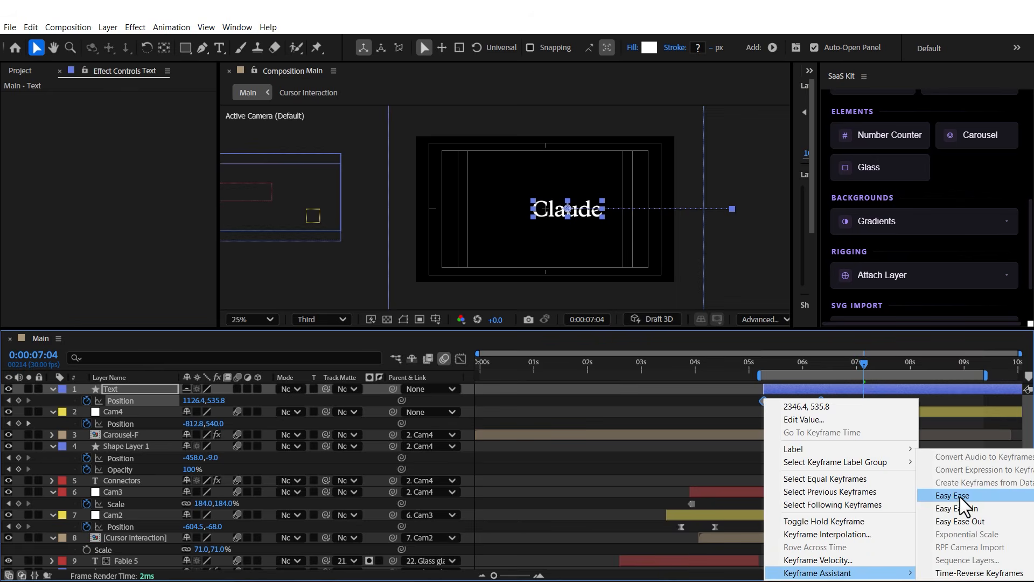
click(965, 490)
drag(805, 405, 804, 405)
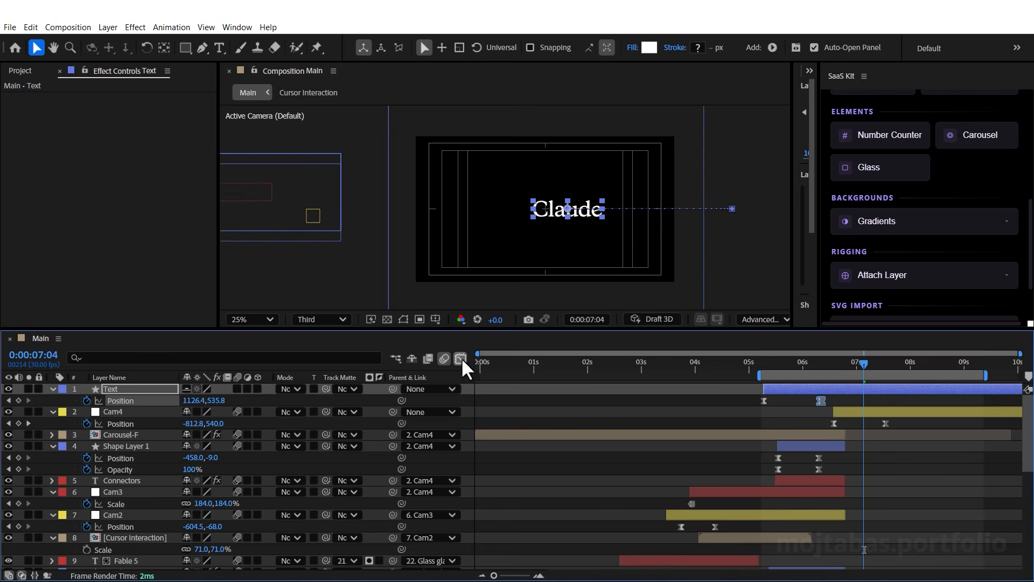
click(461, 358)
drag(808, 537, 775, 537)
key(shift+F3)
Shift the Text layer to start at 0:00:06:21 with motion blur enabled, and preview the slide-in
drag(778, 388, 866, 389)
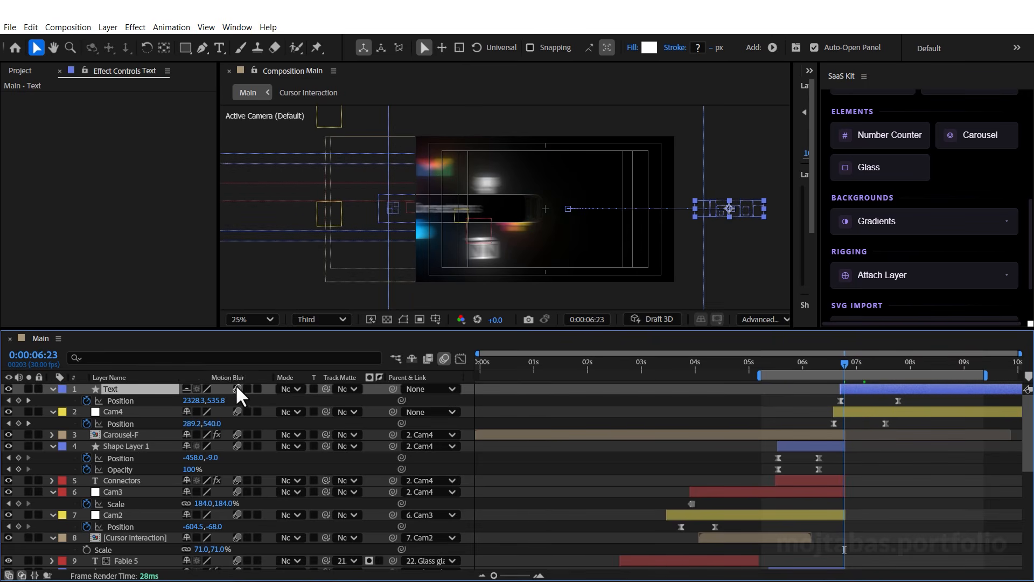
key(space)
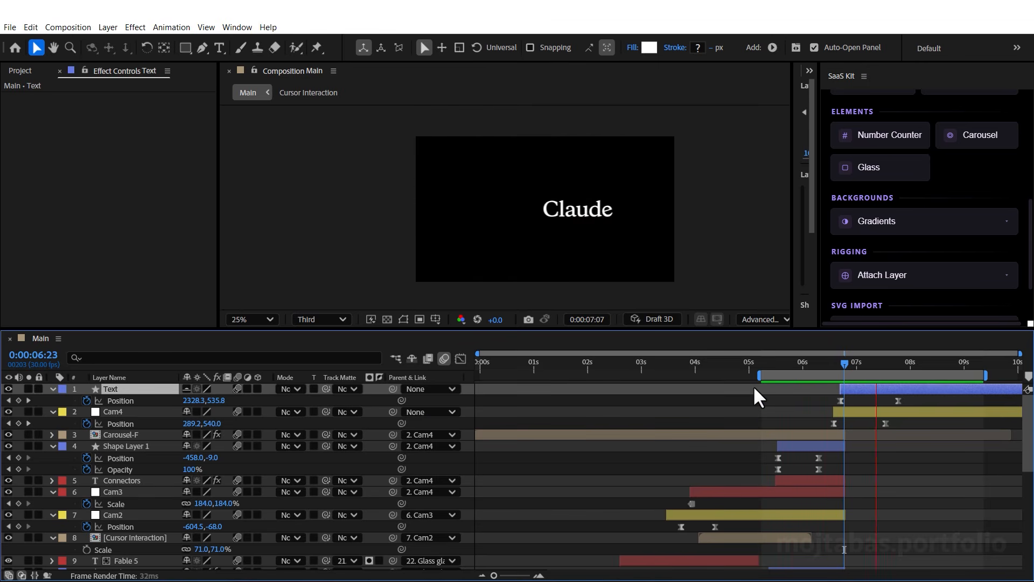
key(space)
Shorten the work area to the text entrance, move the Text layer's last position keyframe to 0:00:07:11 and preview
drag(755, 375, 824, 375)
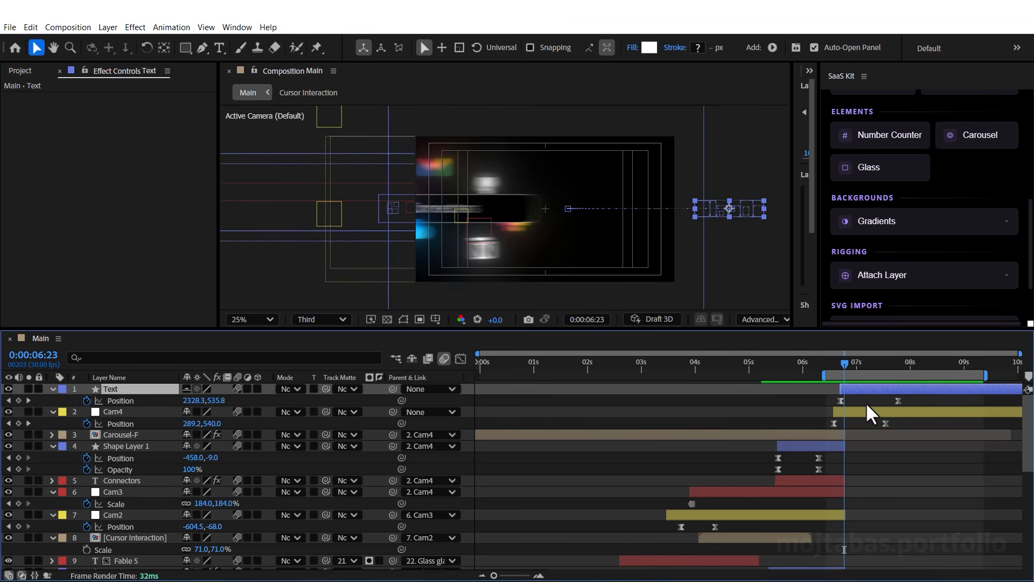
drag(898, 401, 876, 400)
key(space)
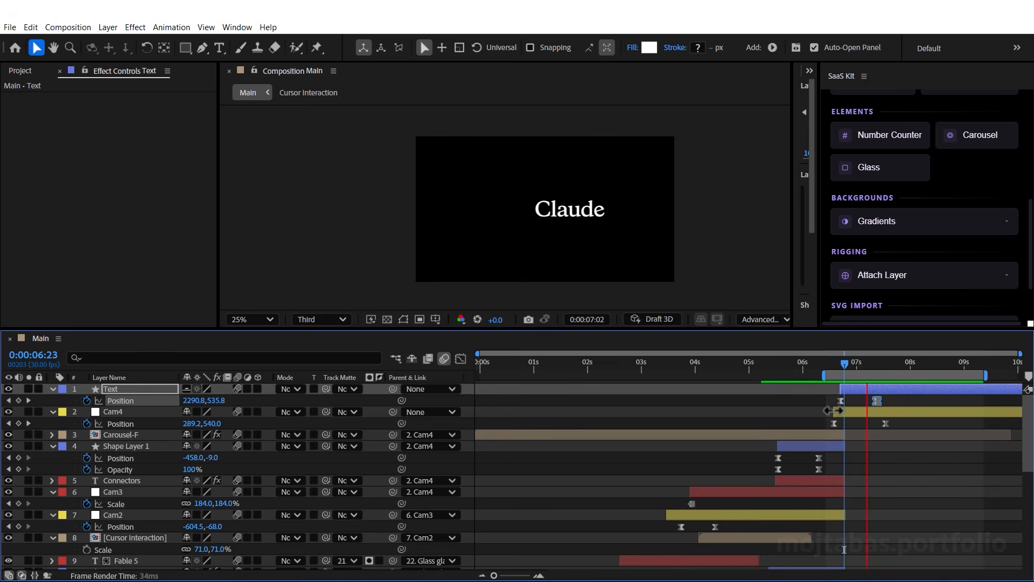
key(space)
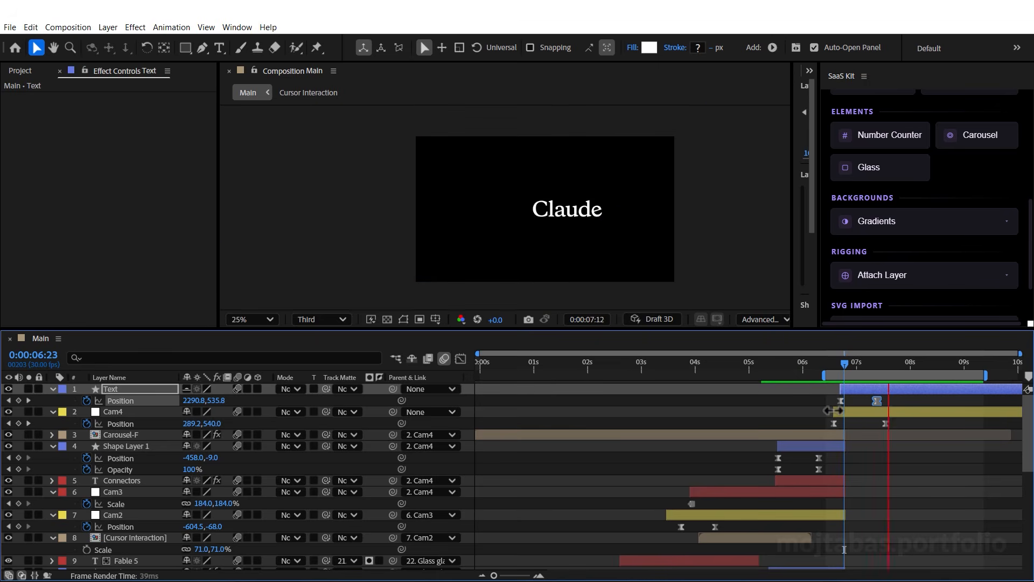
key(space)
key(space)
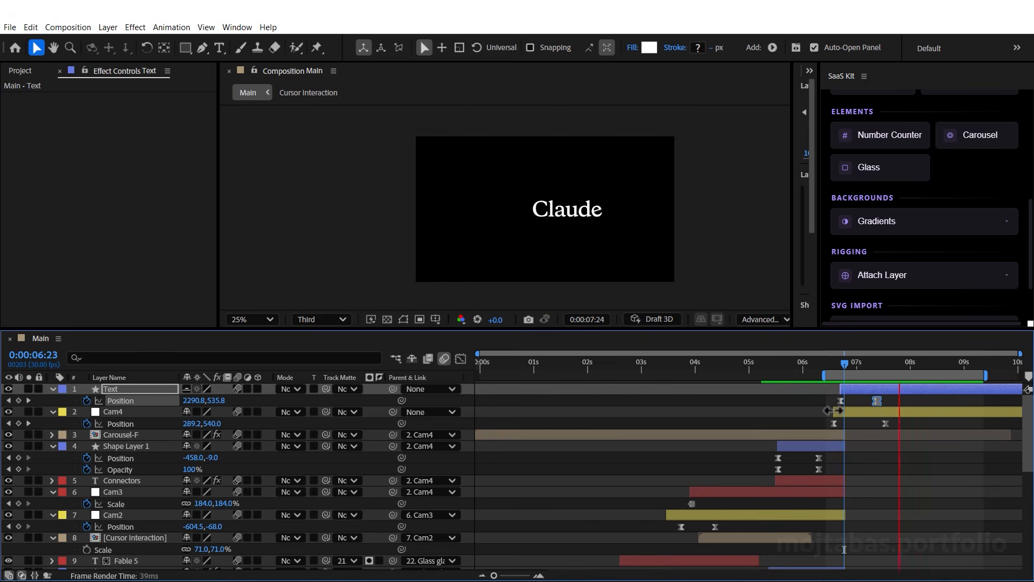
key(space)
Duplicate the Icon layer, bring the copy to the top of the stack and shift it in time to span 0:00:07:07
drag(843, 362, 863, 368)
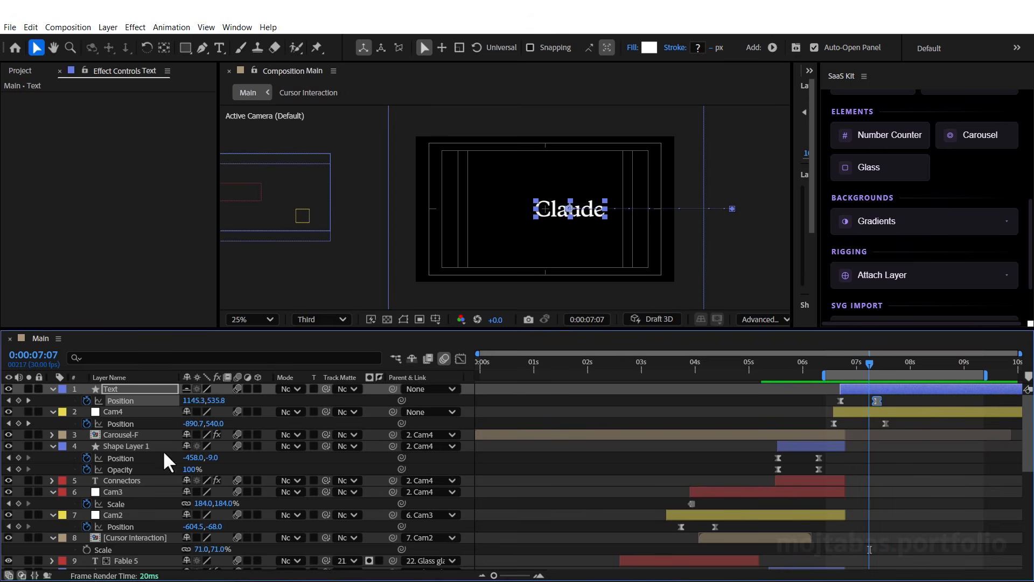
scroll(135, 458, down, 5)
click(117, 549)
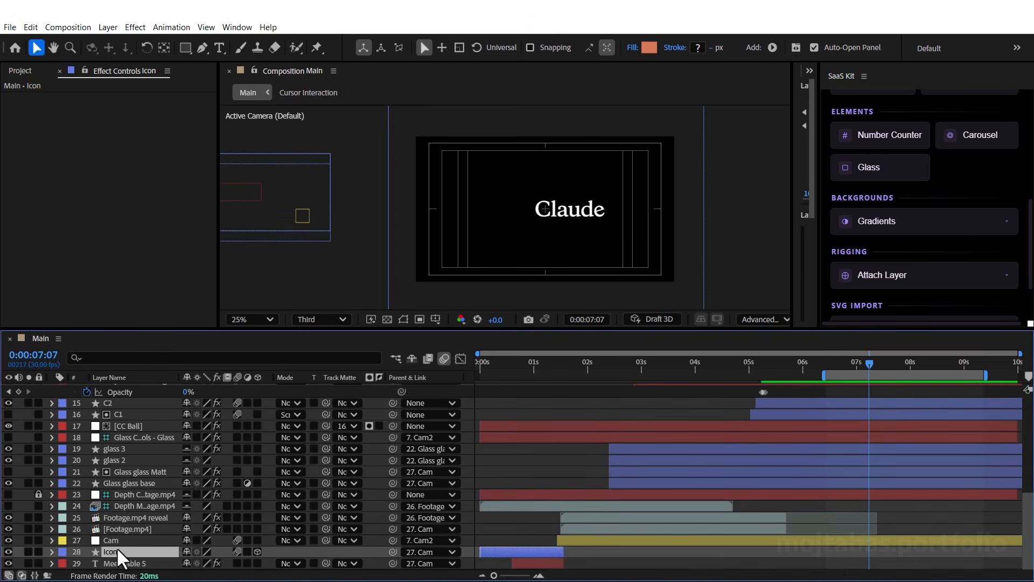
click(30, 27)
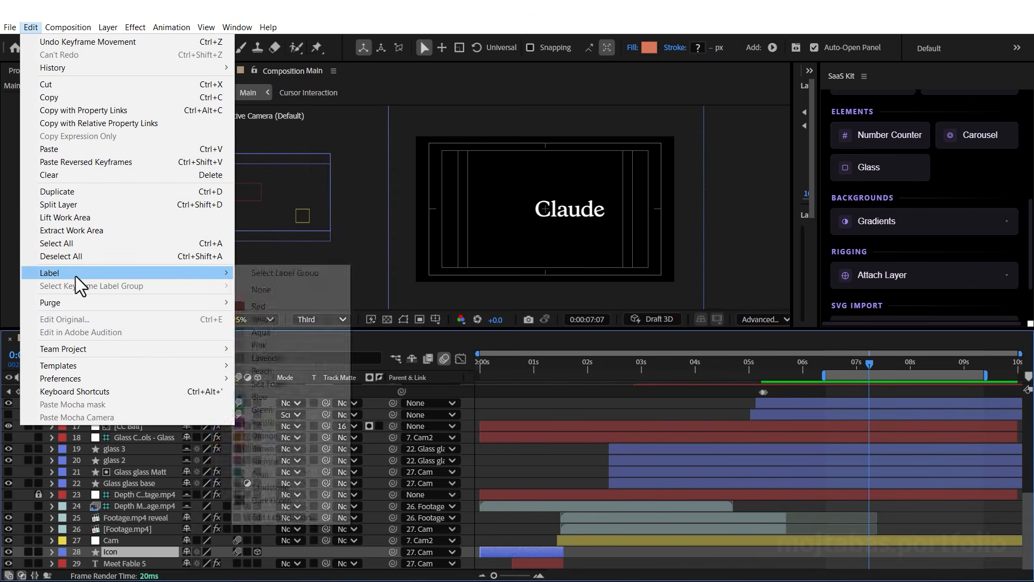
click(60, 191)
drag(115, 548, 150, 383)
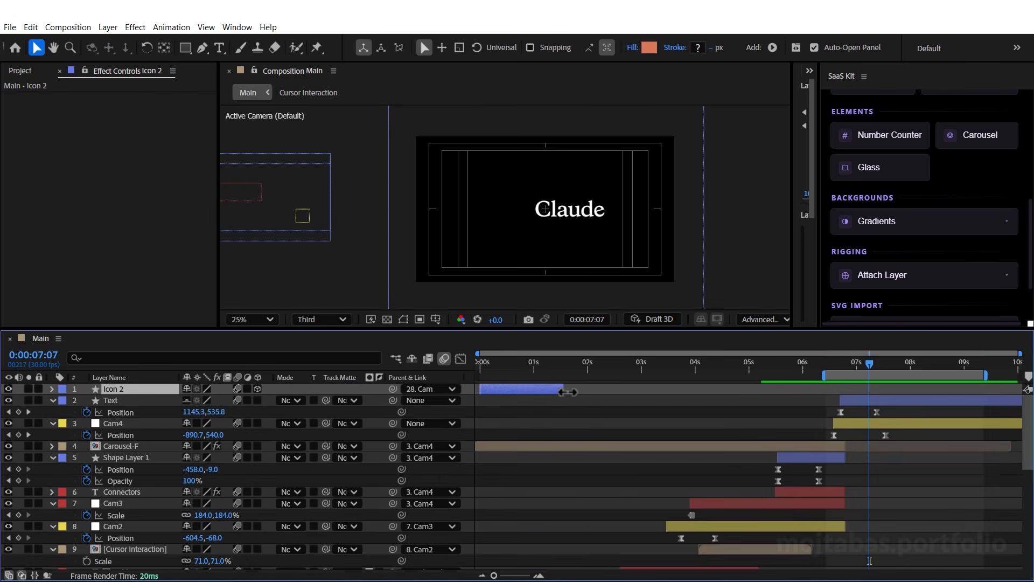
drag(532, 389, 860, 403)
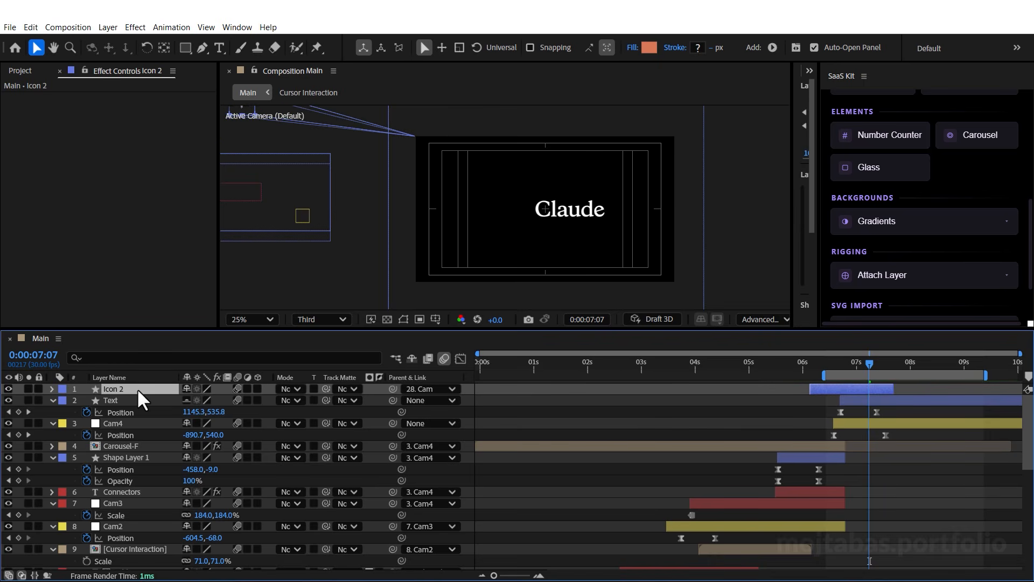
With Icon 2 as a 2D layer, place it just left of the Claude text at position 1445.9, 431.3
key(p)
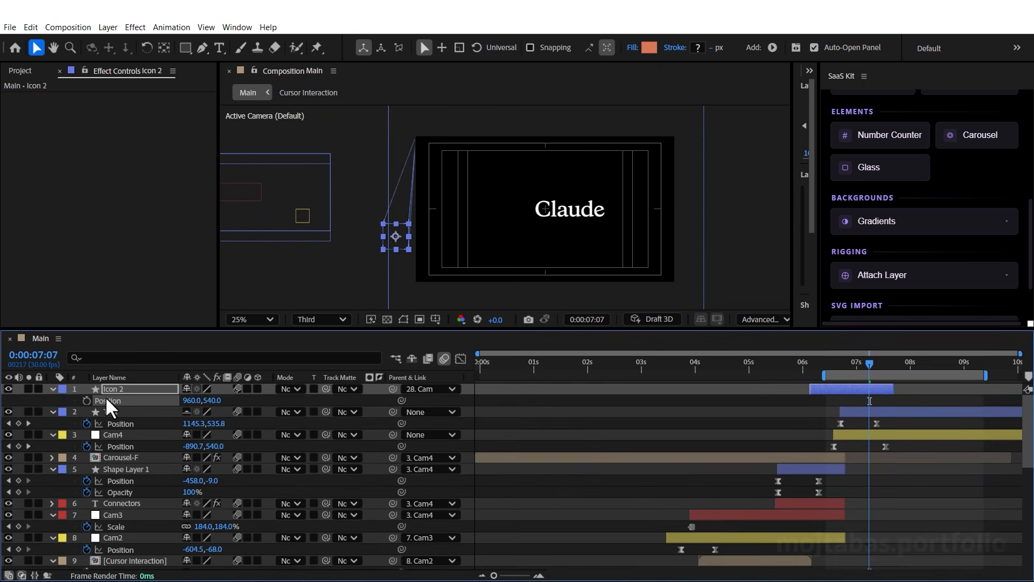
key(shift+Up)
key(shift+Up)
key(shift+Up)
key(shift+Right)
key(shift+Right)
key(shift+Right)
key(shift+Right)
key(shift+Right)
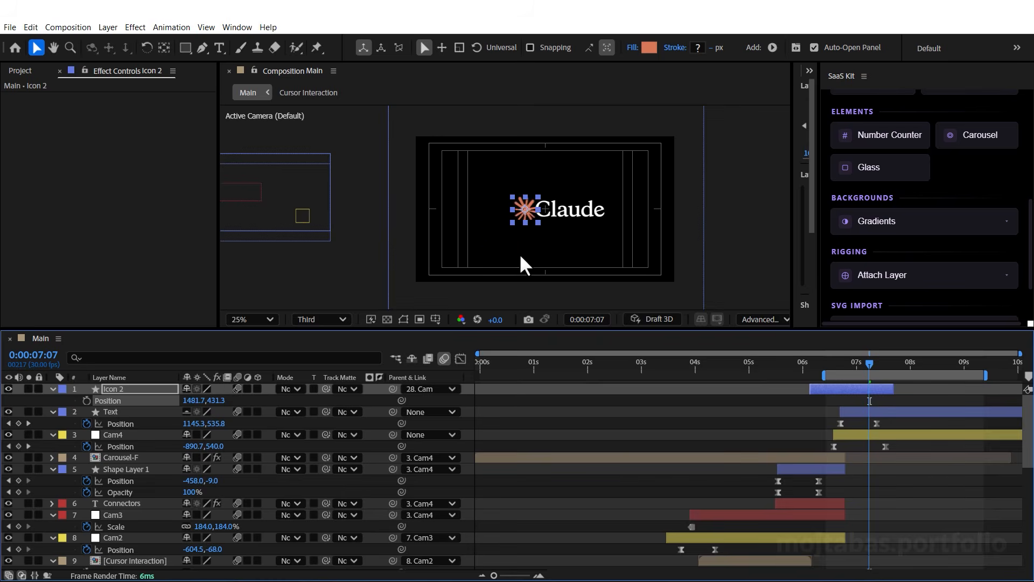
scroll(521, 252, up, 2)
key(shift+Left)
key(shift+Left)
key(Left)
key(shift+Right)
key(Left)
key(Left)
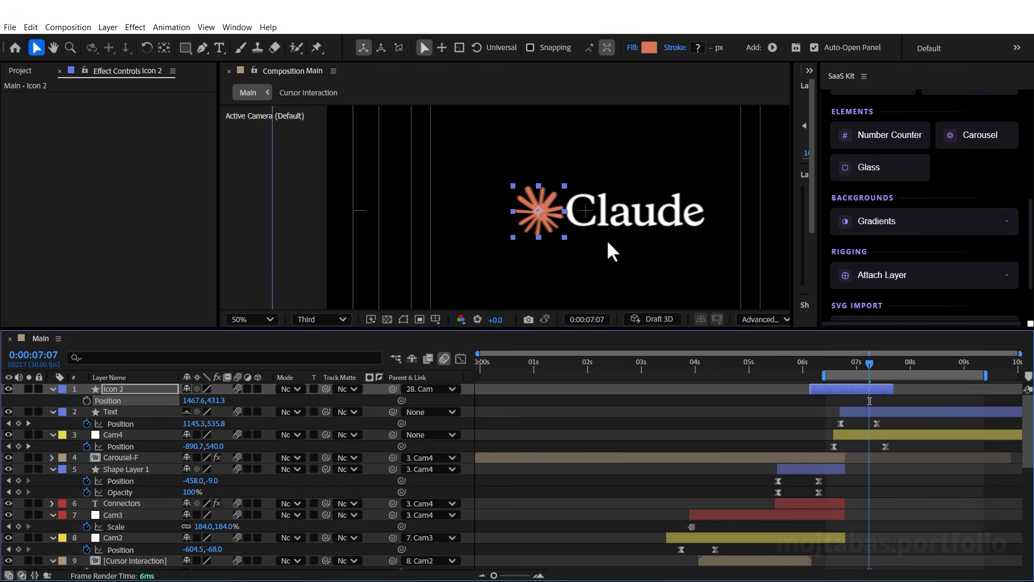
scroll(608, 243, down, 2)
key(shift+Left)
key(shift+Left)
key(shift+Right)
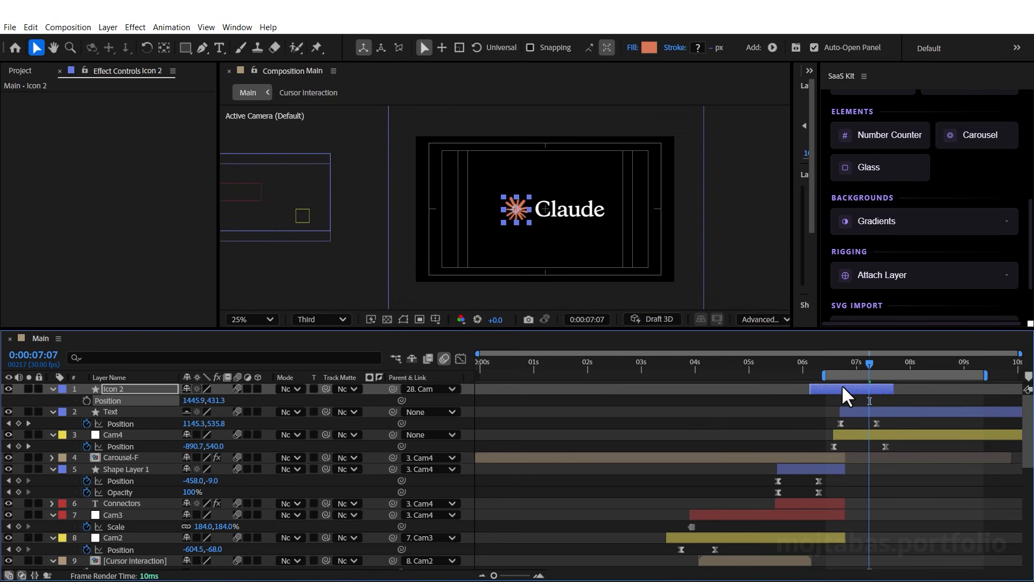
Align Icon 2's start with the Text layer and set a position keyframe for it at 0:00:07:11
drag(842, 388, 871, 406)
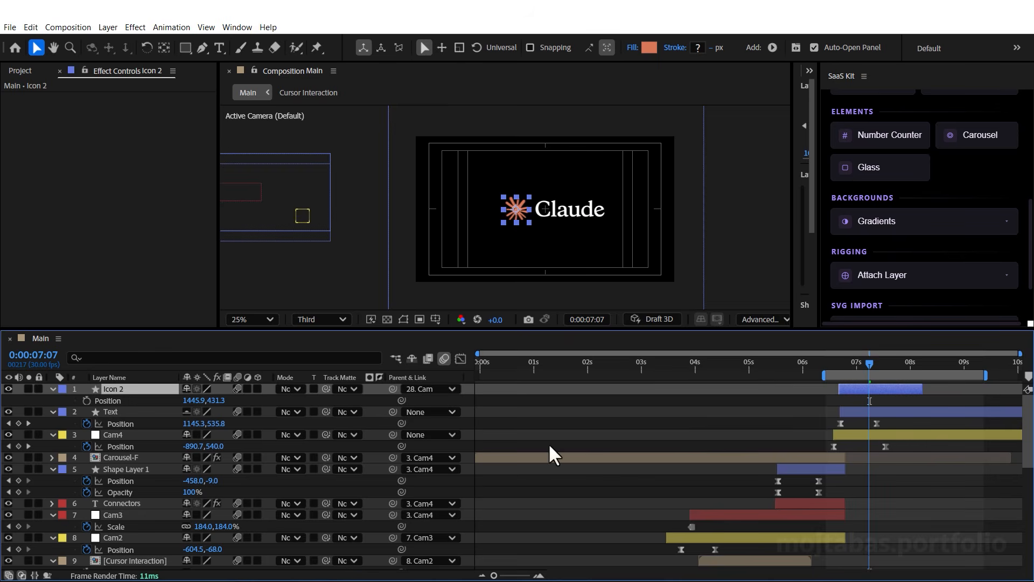
click(28, 423)
click(85, 400)
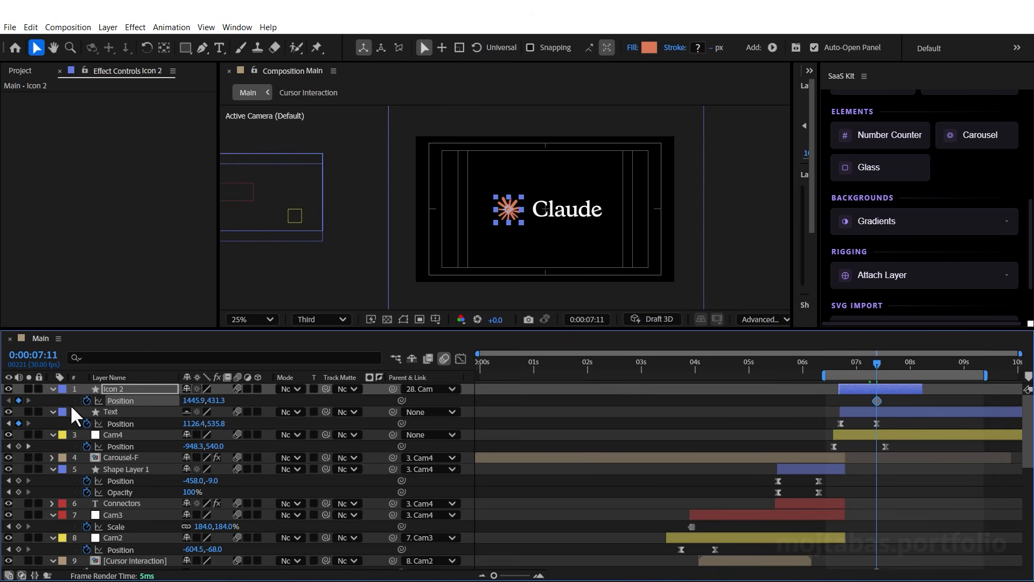
Keyframe Icon 2's position at 0:00:06:21 well beyond the frame's right edge, at 2228.5, 431.3
click(9, 424)
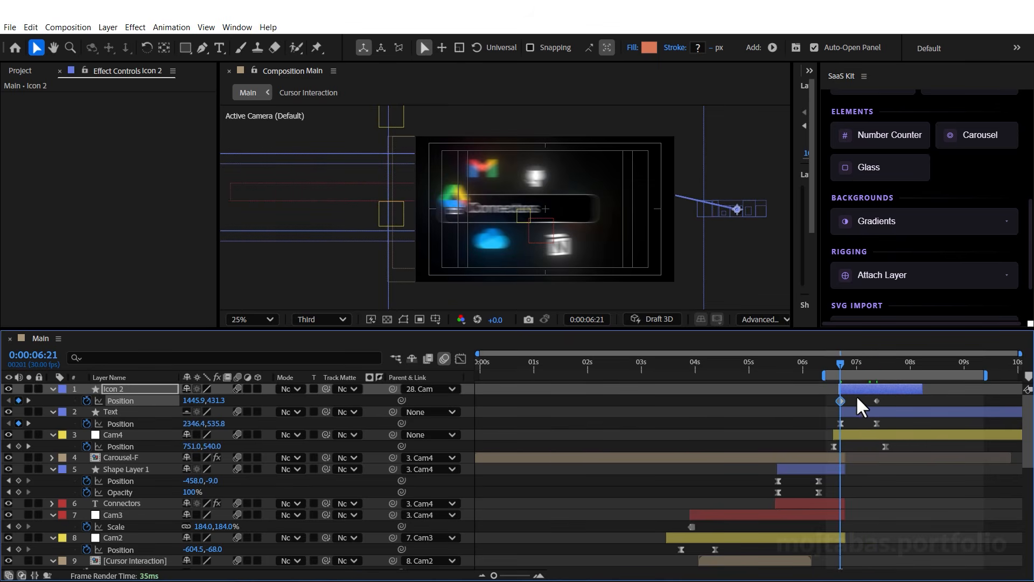
key(shift+Right)
key(shift+Right)
key(shift+Right)
key(shift+Right)
key(shift+Right)
key(shift+Right)
key(shift+Right)
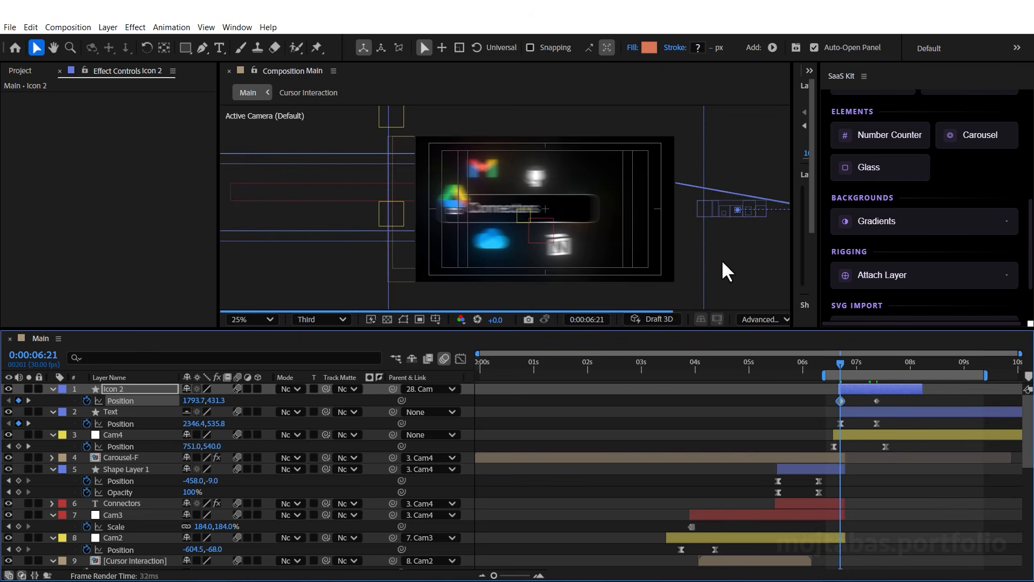
scroll(714, 254, down, 2)
key(shift+Right)
key(shift+Right)
key(shift+Right)
key(shift+Right)
key(shift+Right)
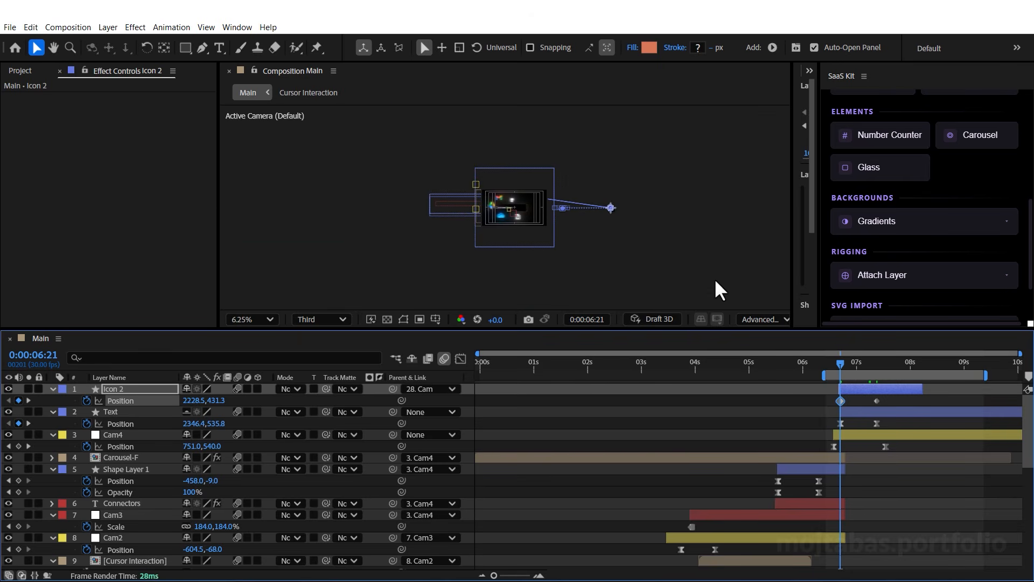
Set Icon 2's parent to None and apply Easy Ease to its position keyframes with the speed peak near the start
click(406, 390)
click(450, 183)
right_click(839, 399)
mouse_move(908, 578)
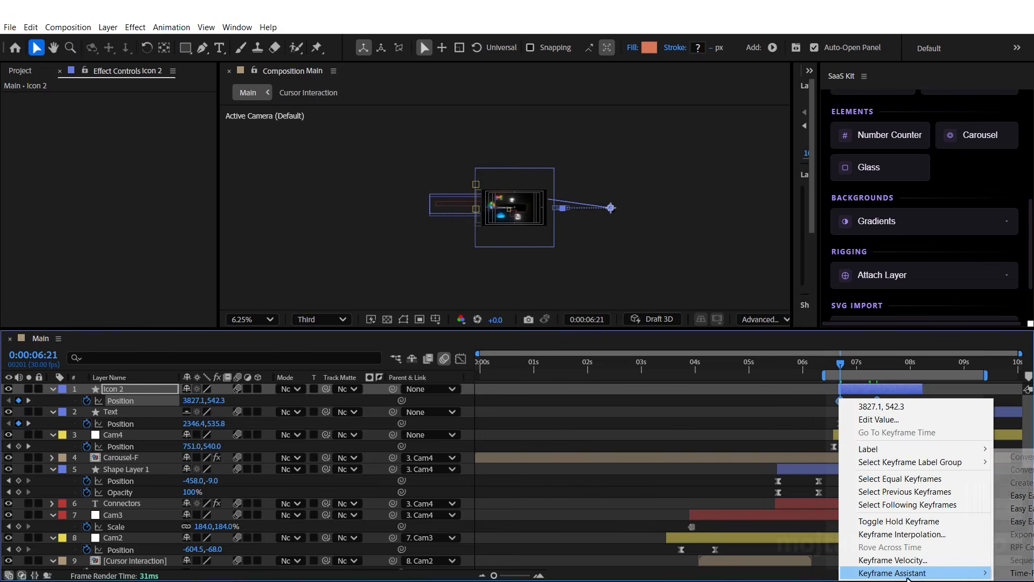
click(1020, 496)
click(460, 358)
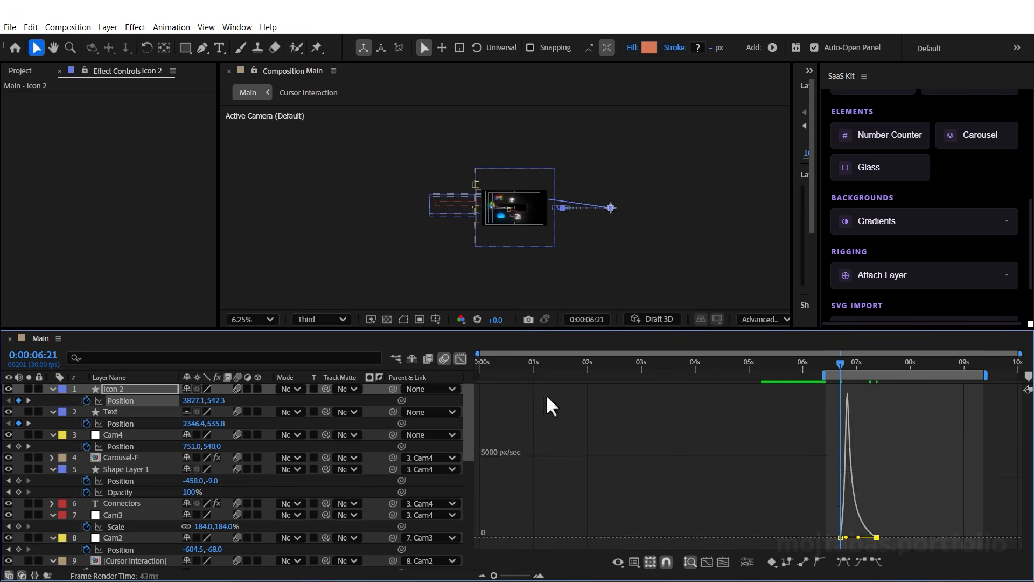
click(460, 358)
Shift Icon 2 to start slightly before the Text layer, extend its end and fit the composition in the viewer
drag(906, 389, 898, 389)
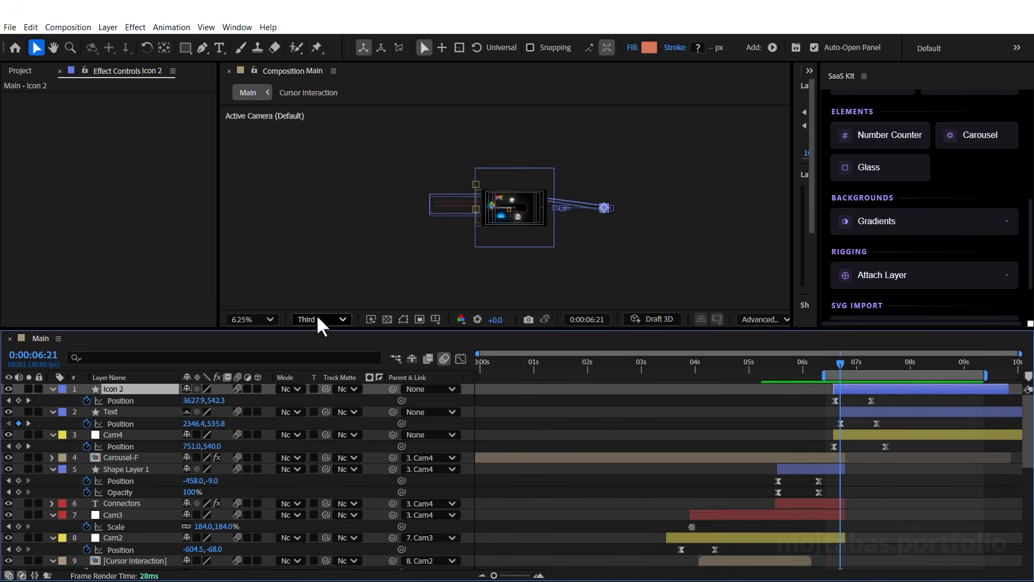
click(251, 319)
click(259, 65)
Move Icon 2's final position keyframe at 0:00:07:08 to 707.1, 542.3, left of the Claude text
drag(853, 358, 877, 371)
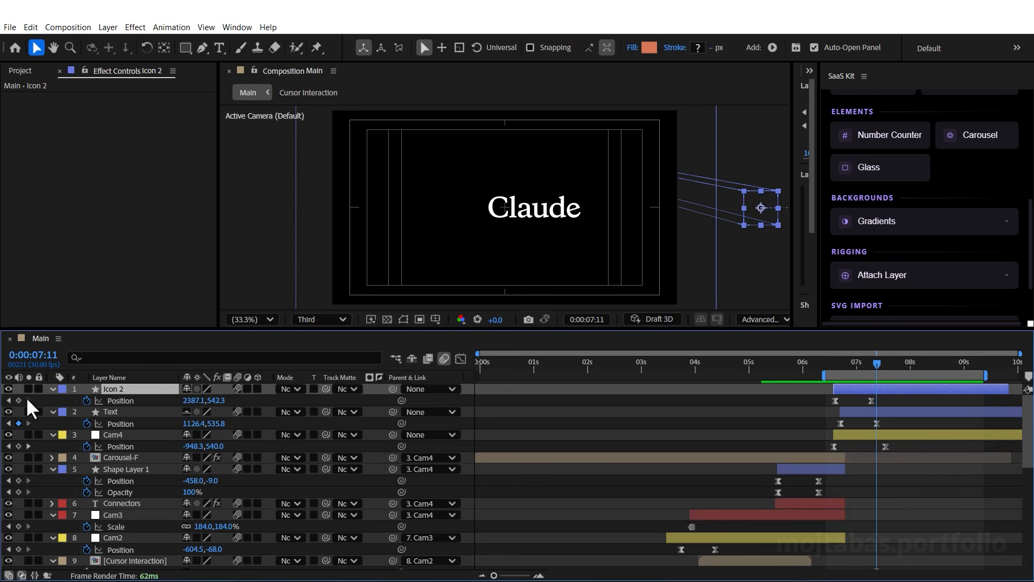
click(9, 401)
click(871, 400)
key(shift+Left)
key(shift+Left)
key(shift+Left)
key(shift+Left)
key(shift+Left)
key(shift+Left)
key(shift+Left)
key(shift+Left)
key(shift+Left)
key(shift+Left)
key(shift+Left)
key(shift+Left)
key(shift+Left)
key(shift+Left)
key(shift+Left)
key(shift+Left)
key(shift+Left)
key(shift+Left)
key(shift+Left)
key(shift+Left)
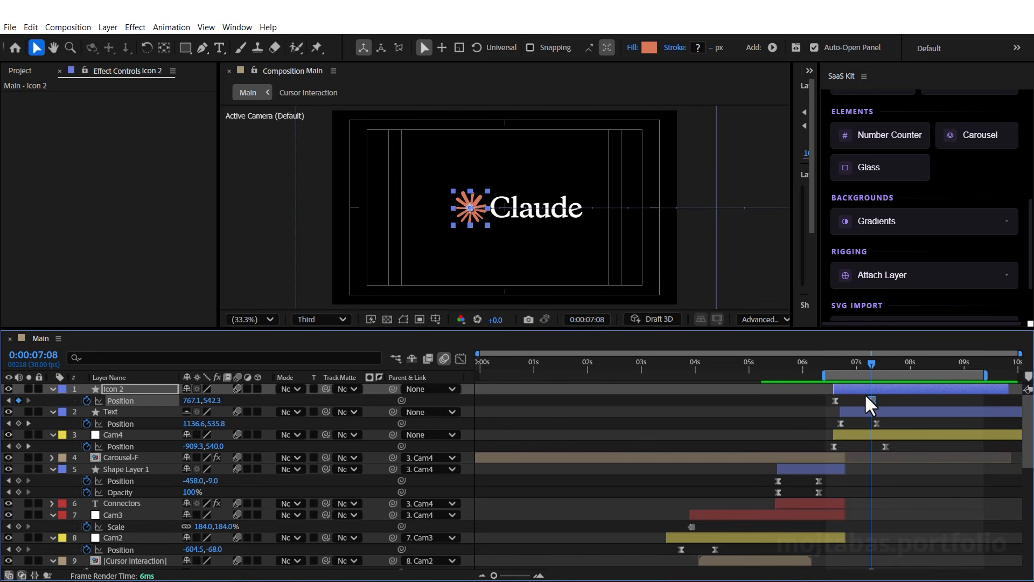
key(shift+Left)
key(shift+Left)
key(shift+Left)
key(shift+Left)
key(shift+Left)
key(shift+Left)
Scale Icon 2 to 112.1% and set the Text layer's final position keyframe to X 1066.4, closer to the icon
key(s)
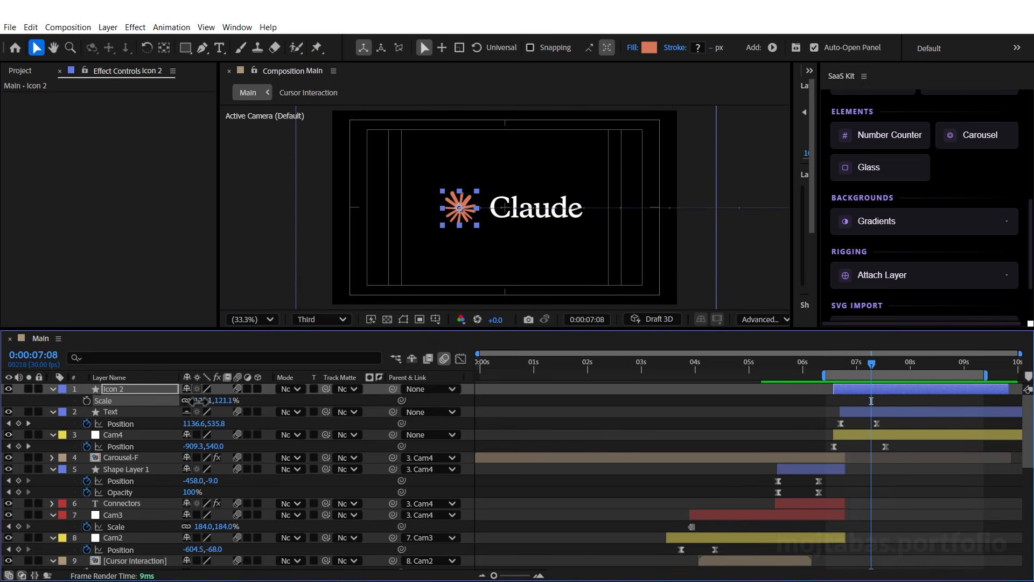
drag(200, 401, 189, 400)
click(28, 424)
click(876, 423)
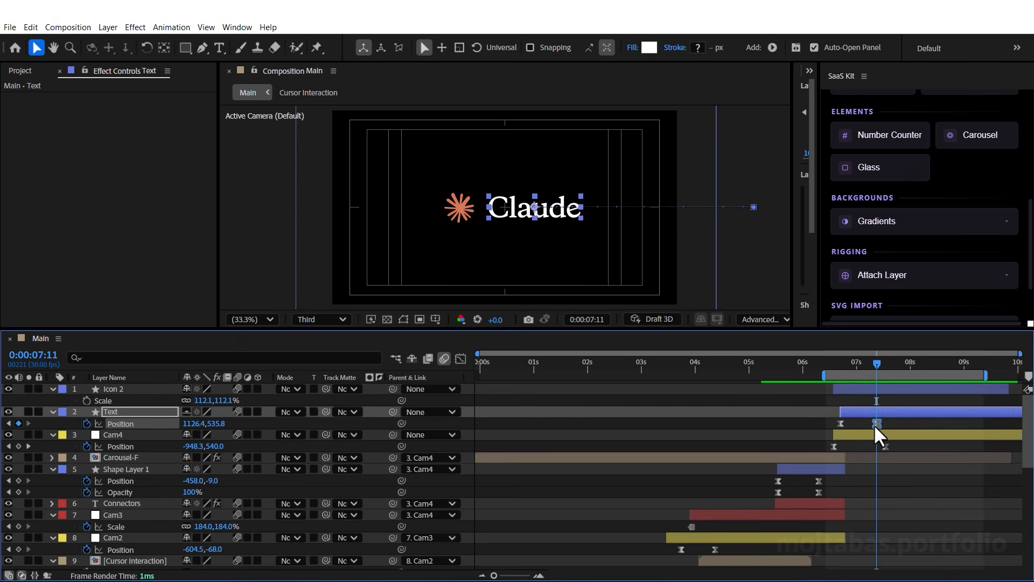
key(space)
Shift the Text layer slightly later so it follows Icon 2, and preview the logo entrance
click(875, 389)
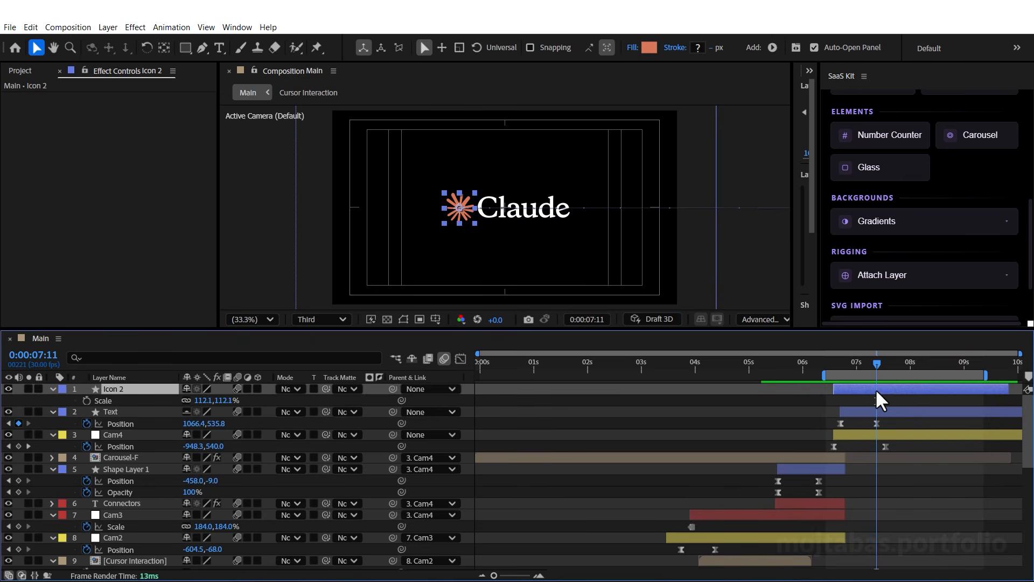
key(p)
drag(884, 397, 846, 412)
click(460, 358)
click(461, 359)
key(space)
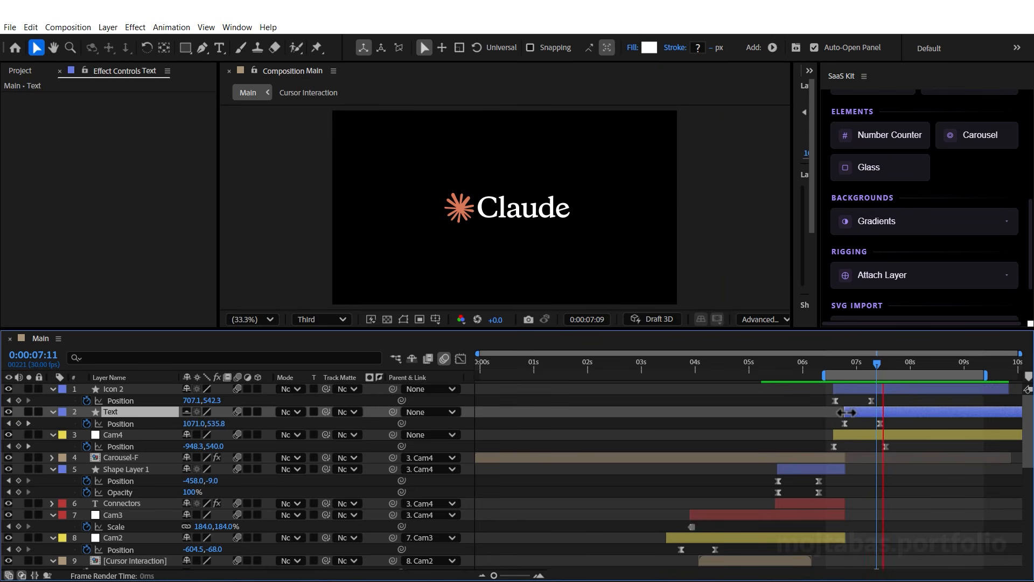
key(space)
key(space)
key(space)
Reveal Icon 2's rotation properties and make it a 3D layer
click(856, 389)
key(r)
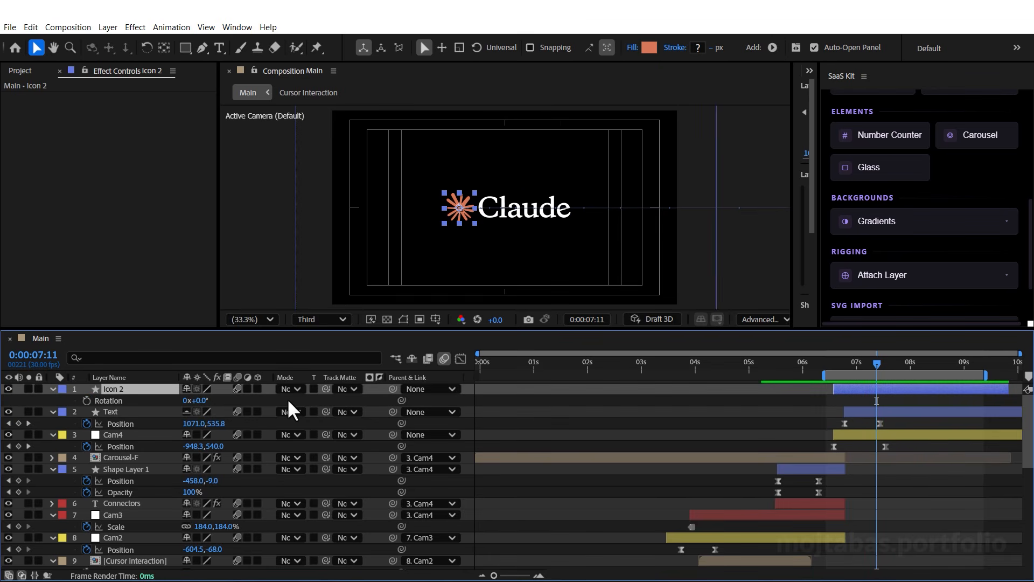
click(256, 388)
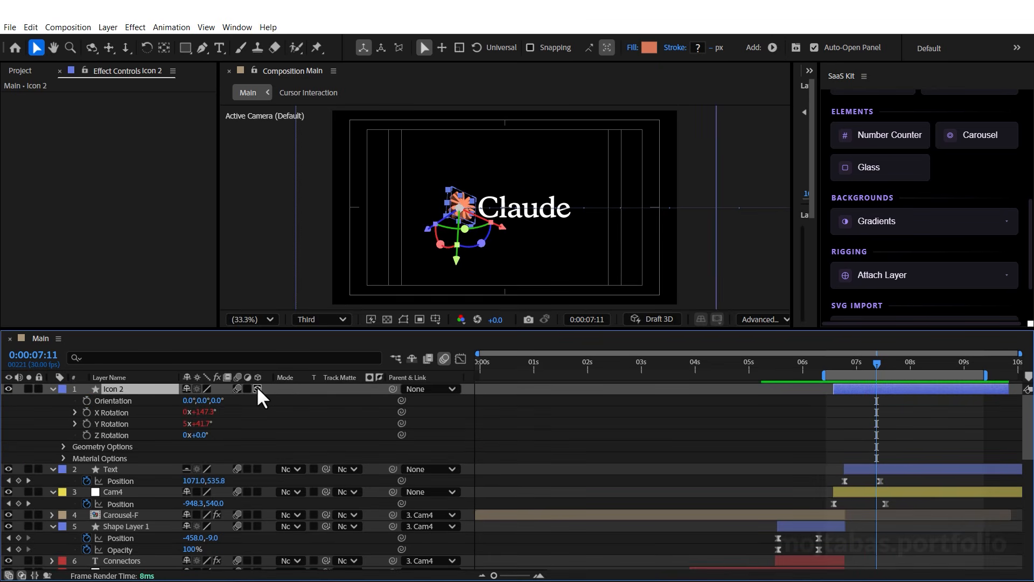
Center Icon 2's anchor point and center the layer in the composition at its final position keyframe, 0:00:07:08
key(space)
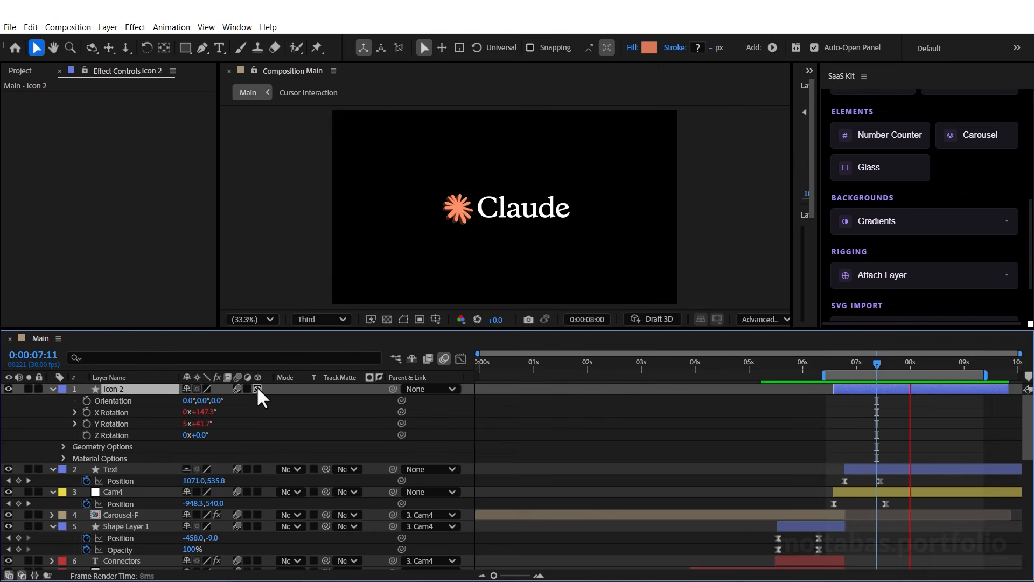
key(space)
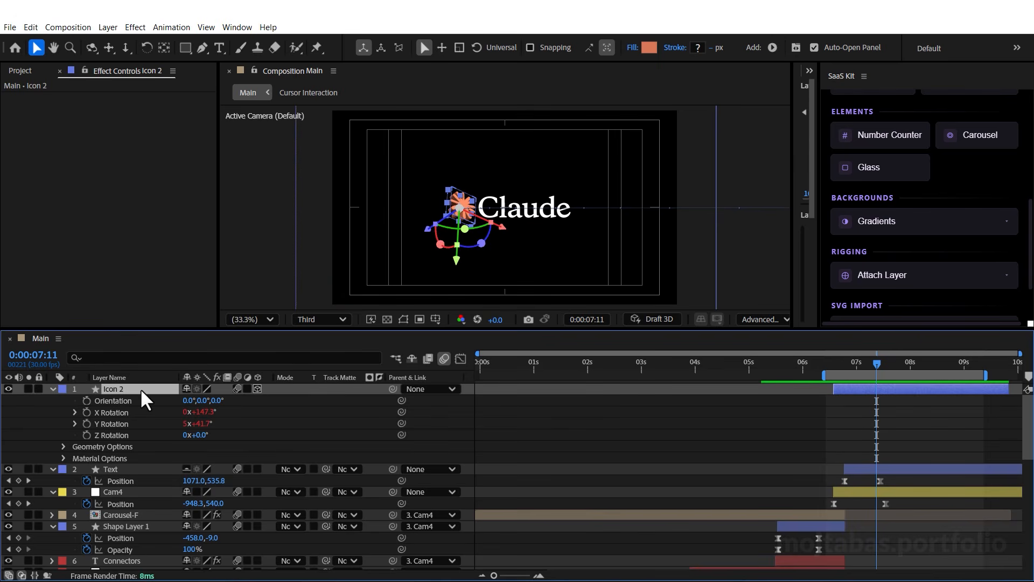
key(u)
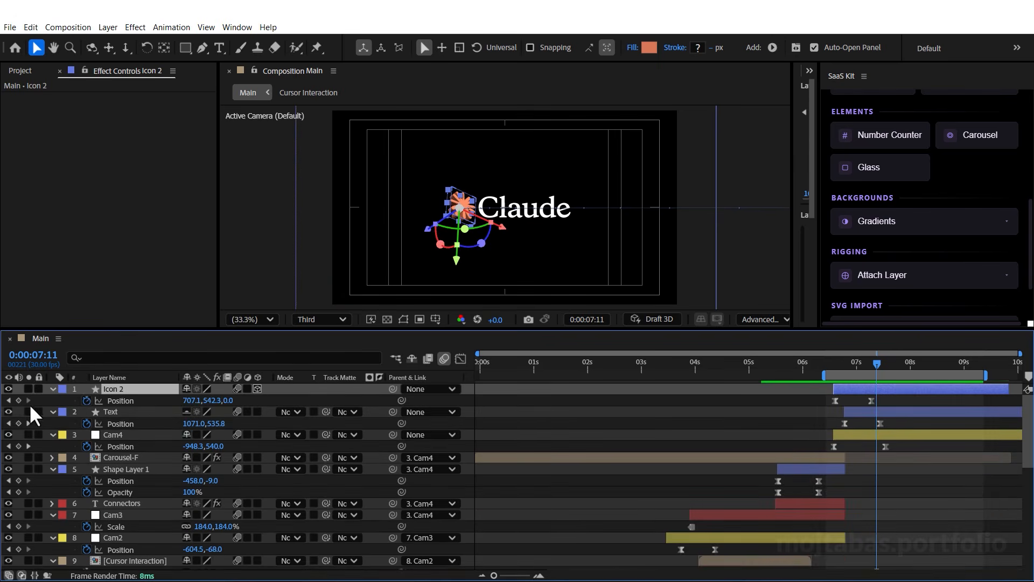
key(j)
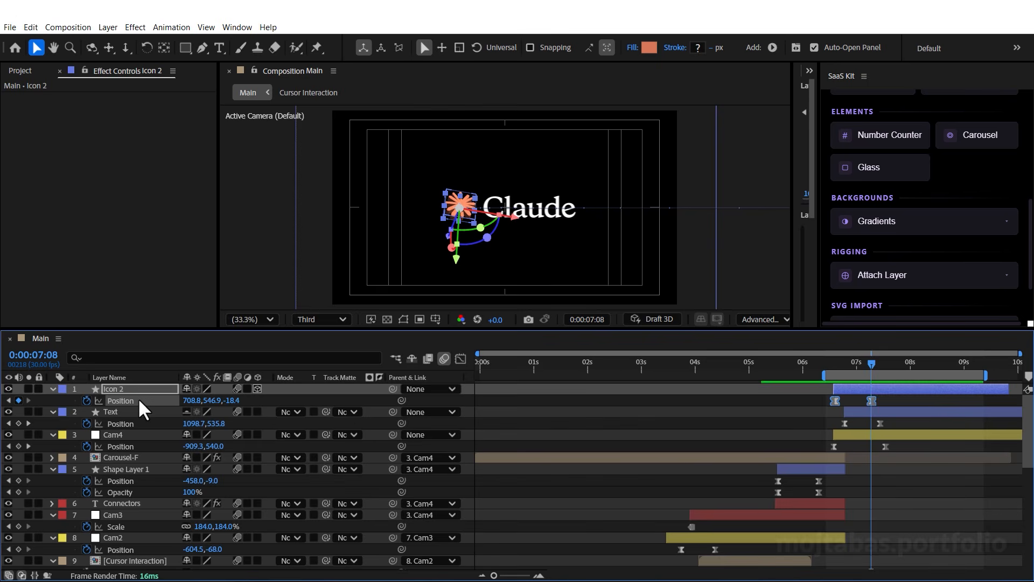
key(ctrl+alt+Home)
key(ctrl+Home)
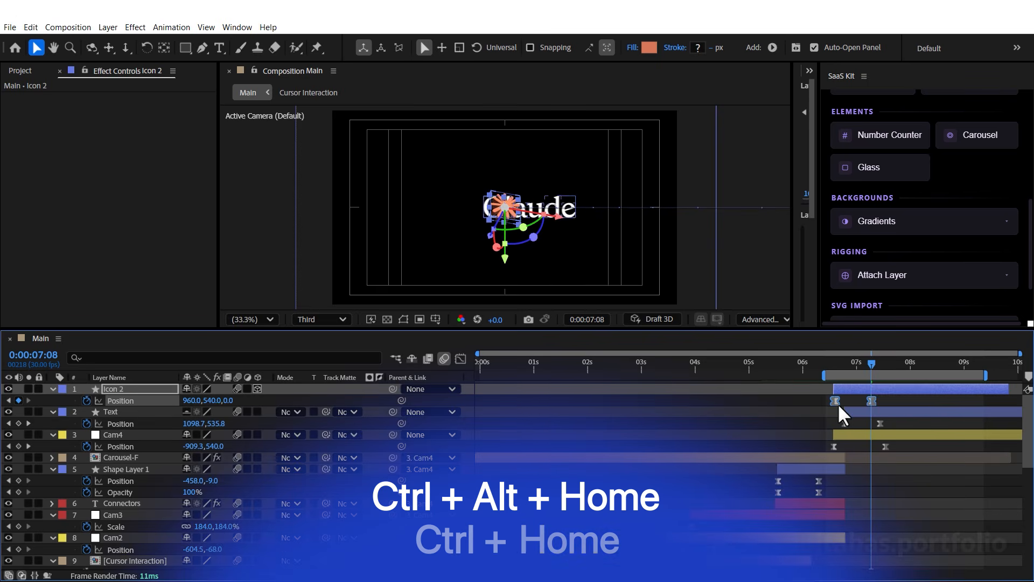
Nudge Icon 2's final position keyframe at 0:00:07:08 left to 690, 540, beside the Claude text
key(shift+Left)
key(shift+Left)
key(shift+Left)
key(shift+Left)
key(shift+Left)
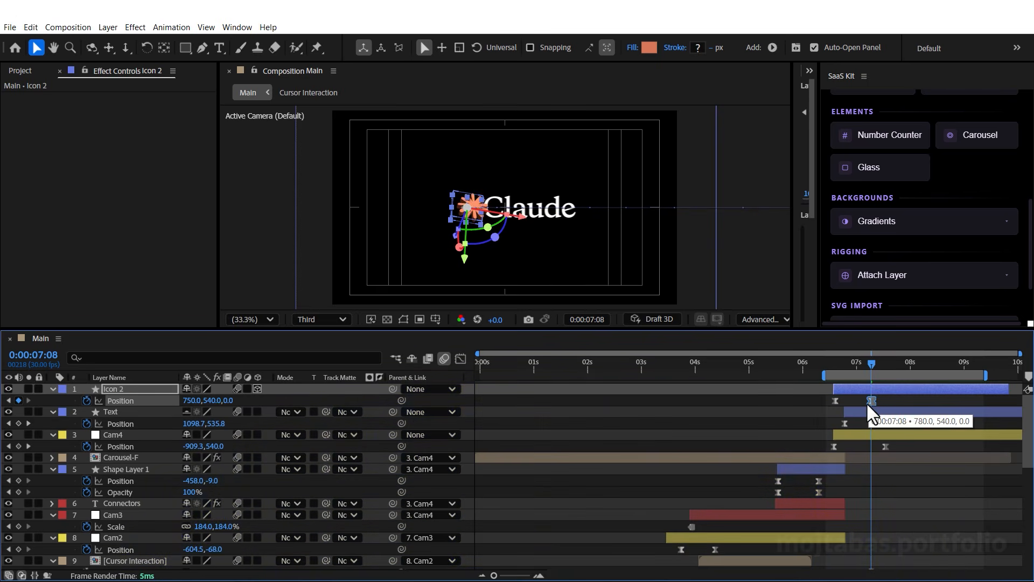
key(shift+Right)
click(848, 361)
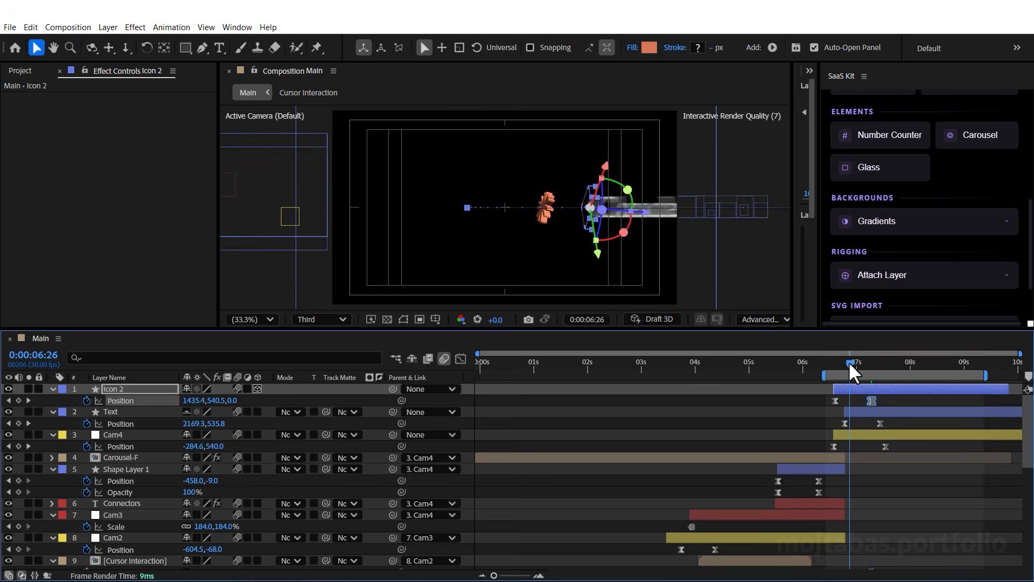
key(k)
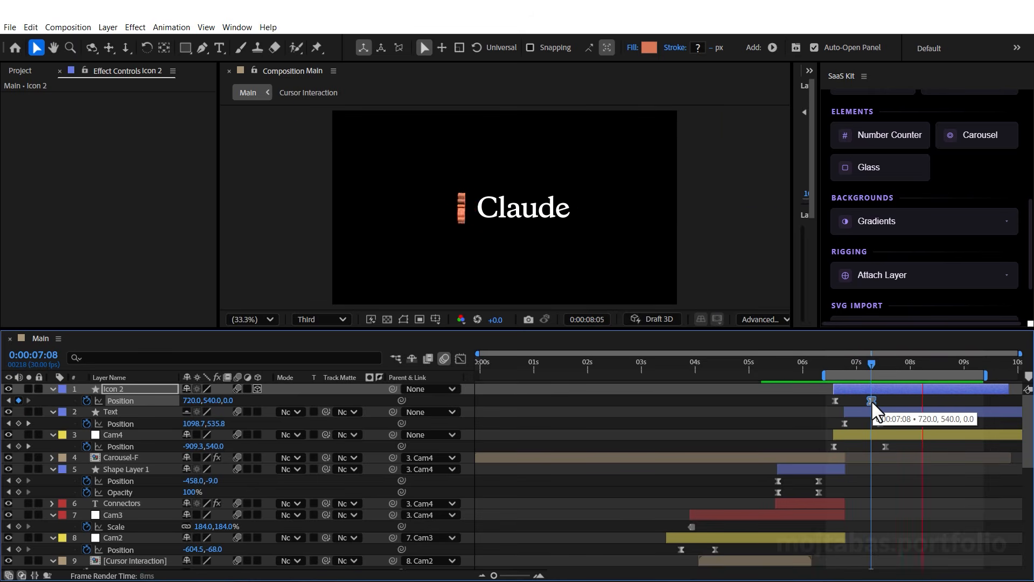
key(shift+Left)
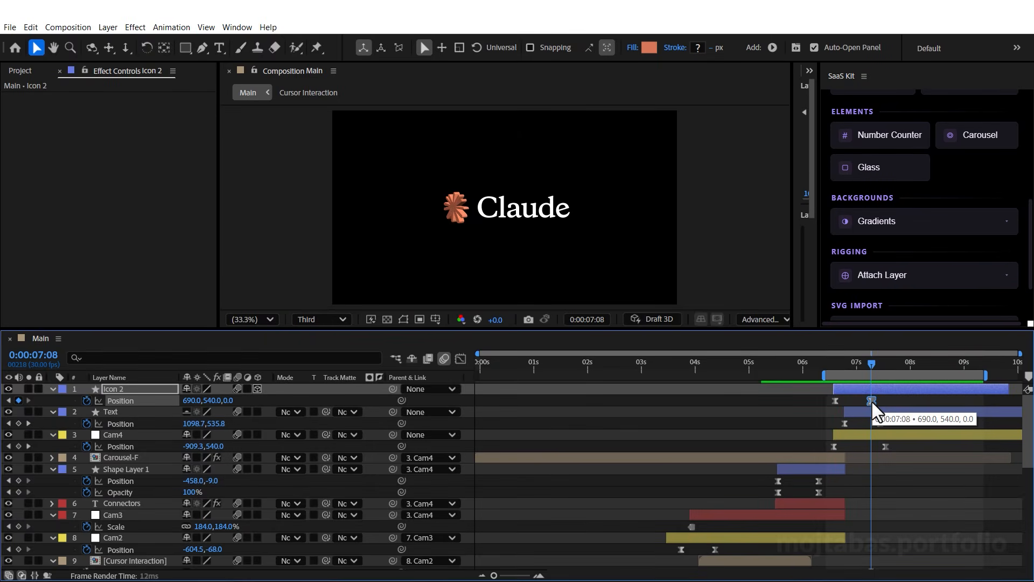
Reduce Icon 2's scale to 89.1% and start the work area slightly earlier to preview the logo entrance
key(s)
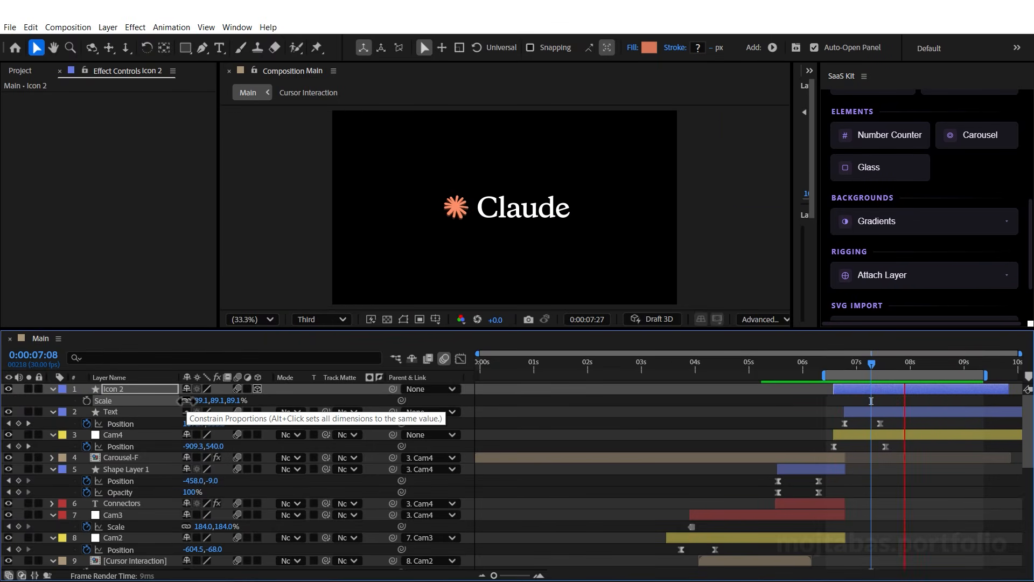
key(space)
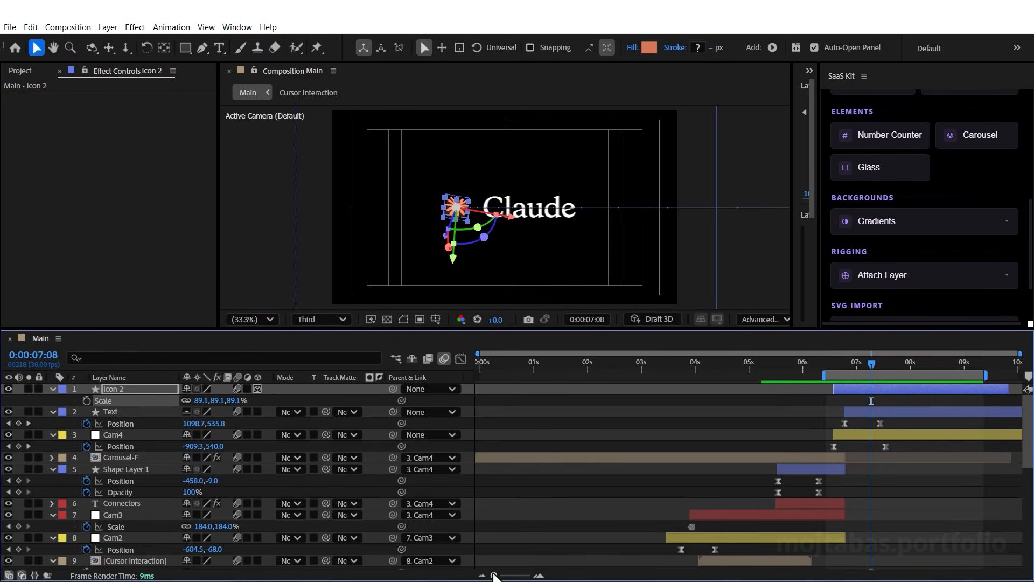
drag(821, 380, 816, 378)
key(space)
key(space)
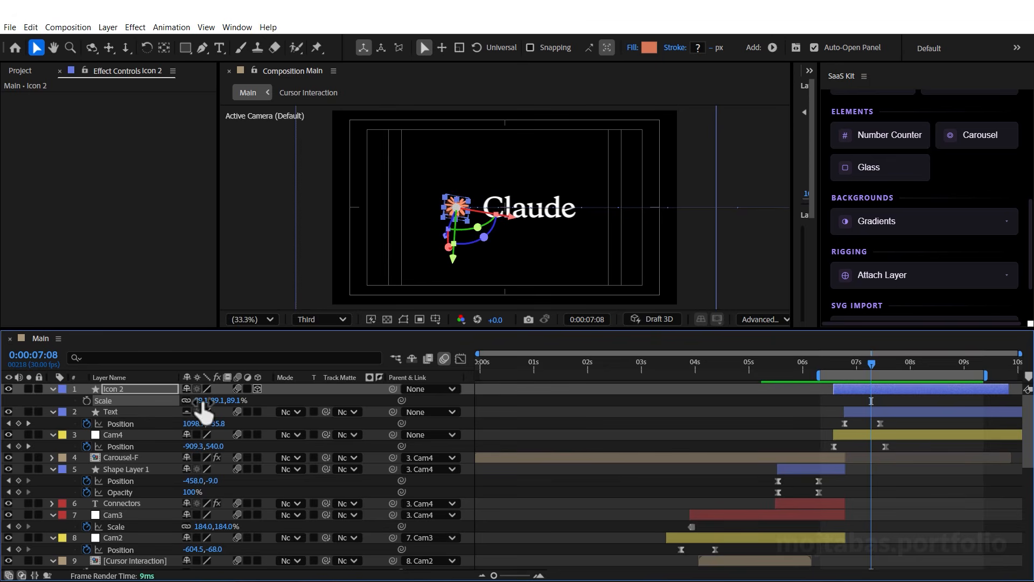
Enlarge Icon 2 slightly and set its final position keyframe to X 721, then preview the spacing to the text
drag(201, 402, 205, 406)
key(space)
key(space)
key(p)
key(space)
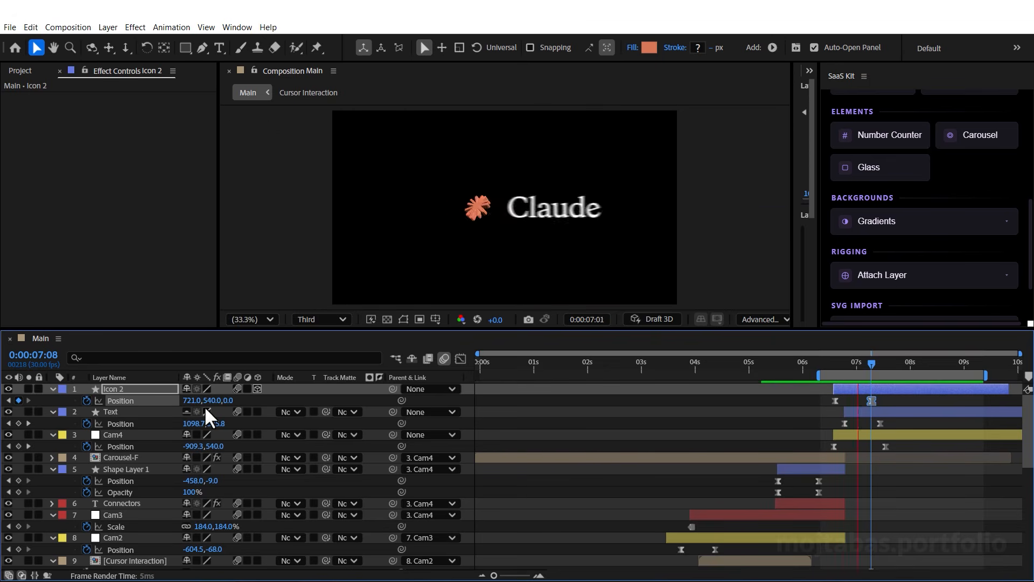
key(space)
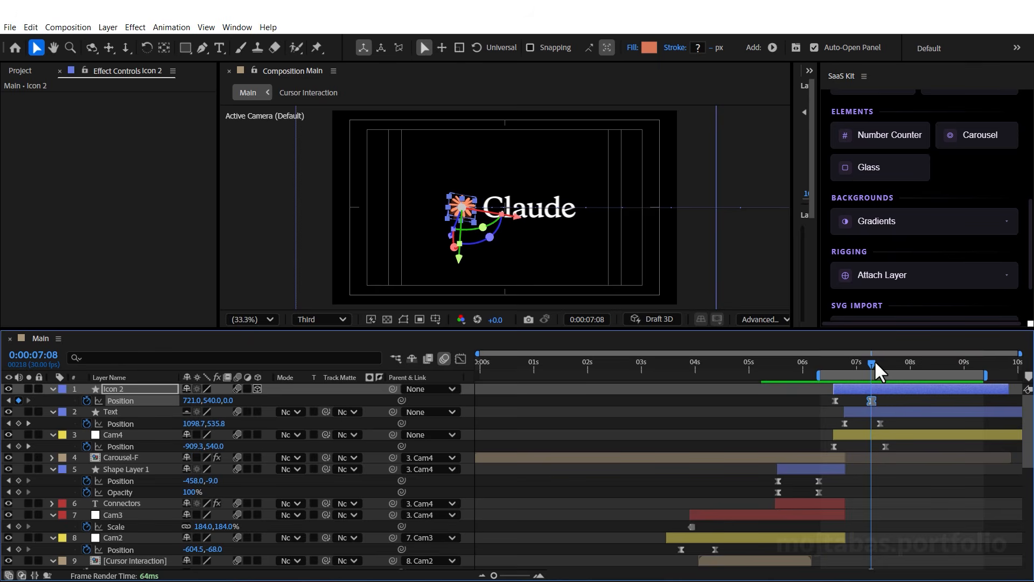
Attach a null to the logo layers at 0:00:07:18 and place the null at the top of the layer stack
drag(874, 360, 890, 364)
click(886, 411)
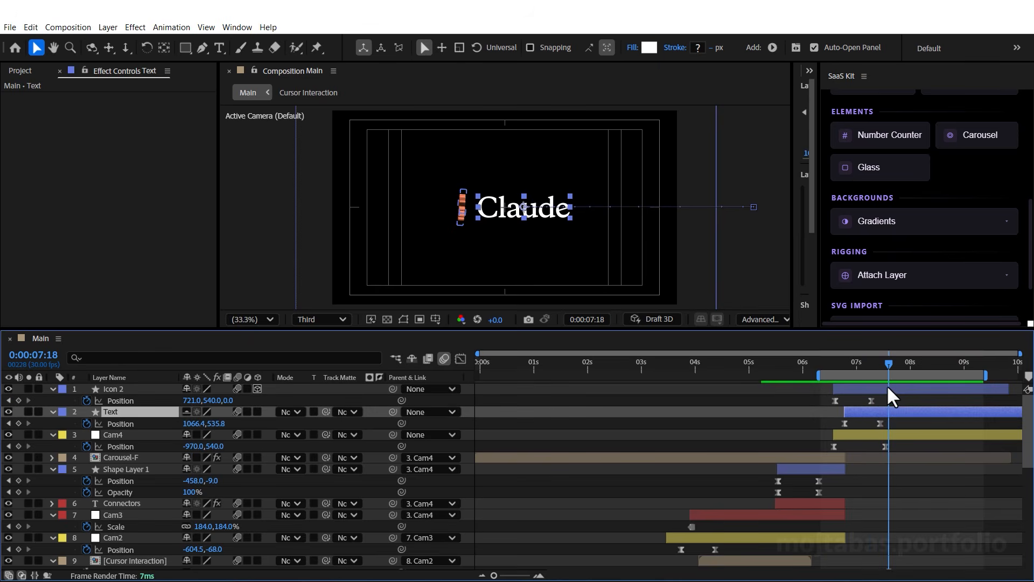
shift+click(886, 385)
scroll(889, 240, down, 2)
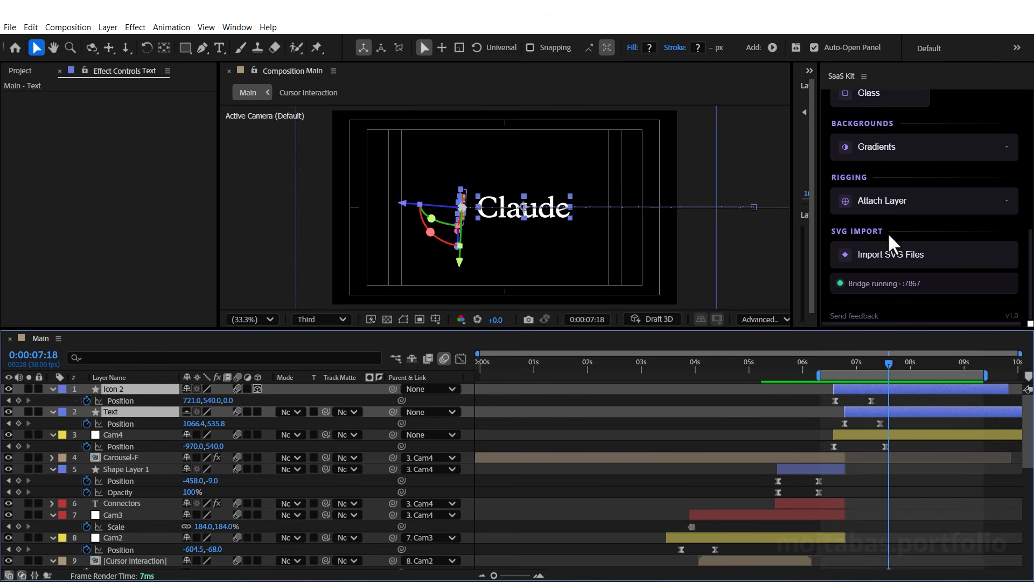
click(878, 208)
click(878, 206)
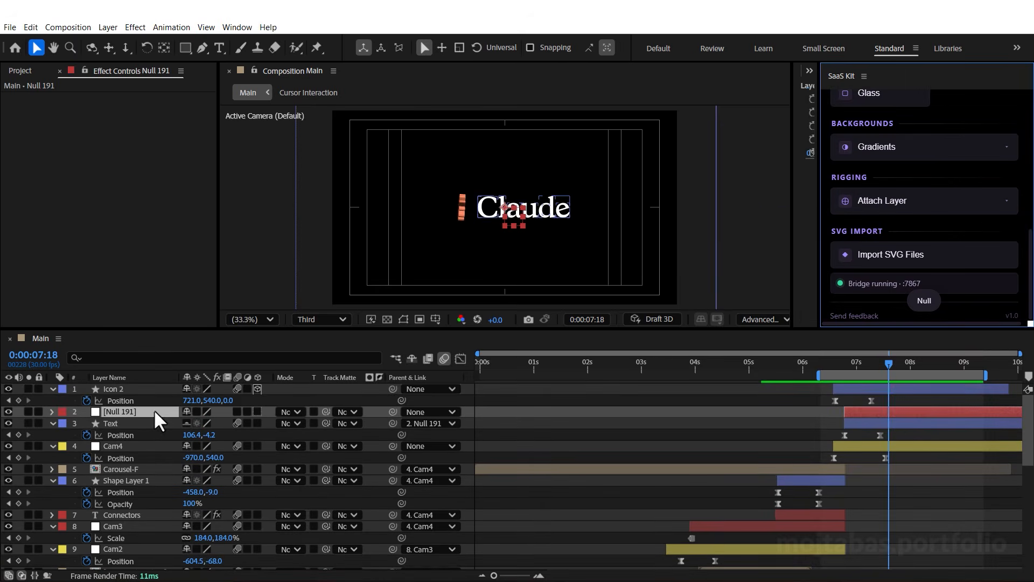
drag(127, 412, 136, 387)
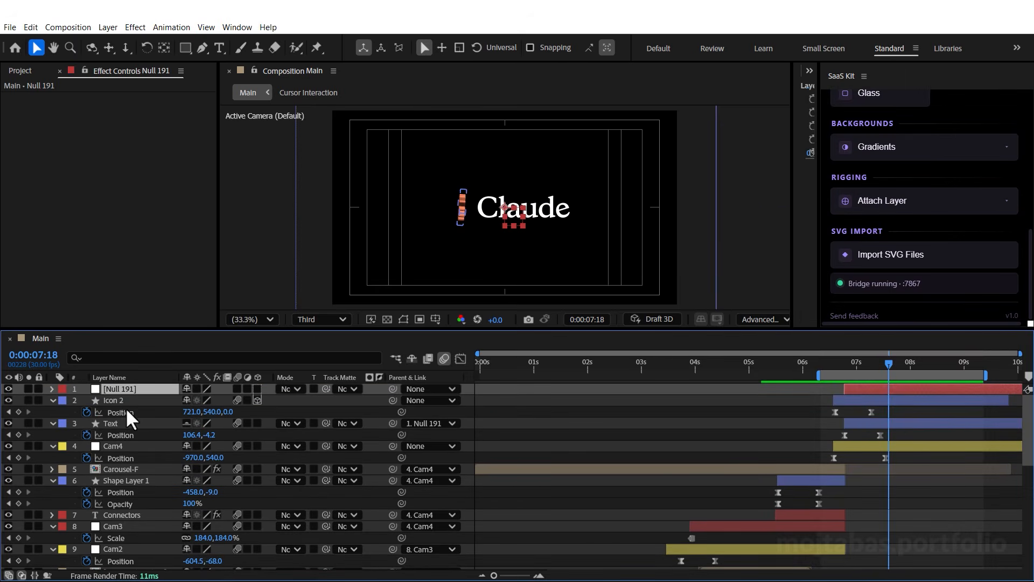
Parent Icon 2 to the new null, shift the null left to center the whole logo, and preview the transition
click(118, 398)
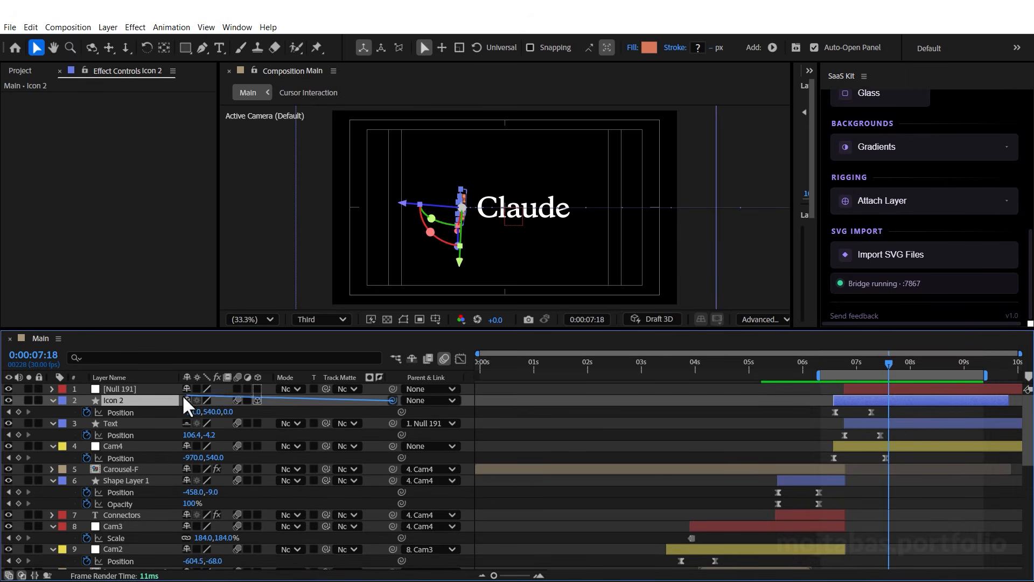
drag(182, 394, 141, 389)
click(141, 389)
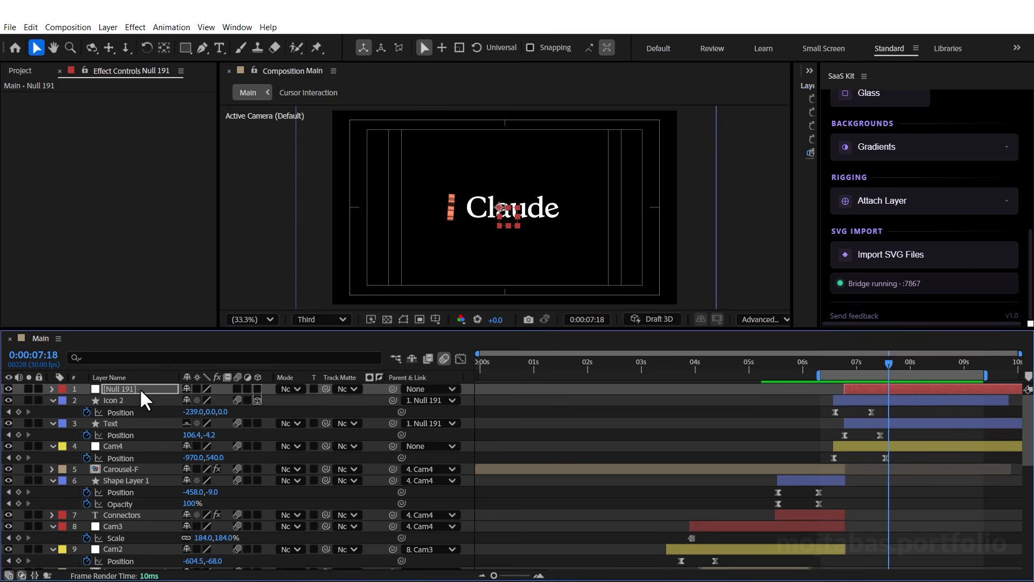
key(space)
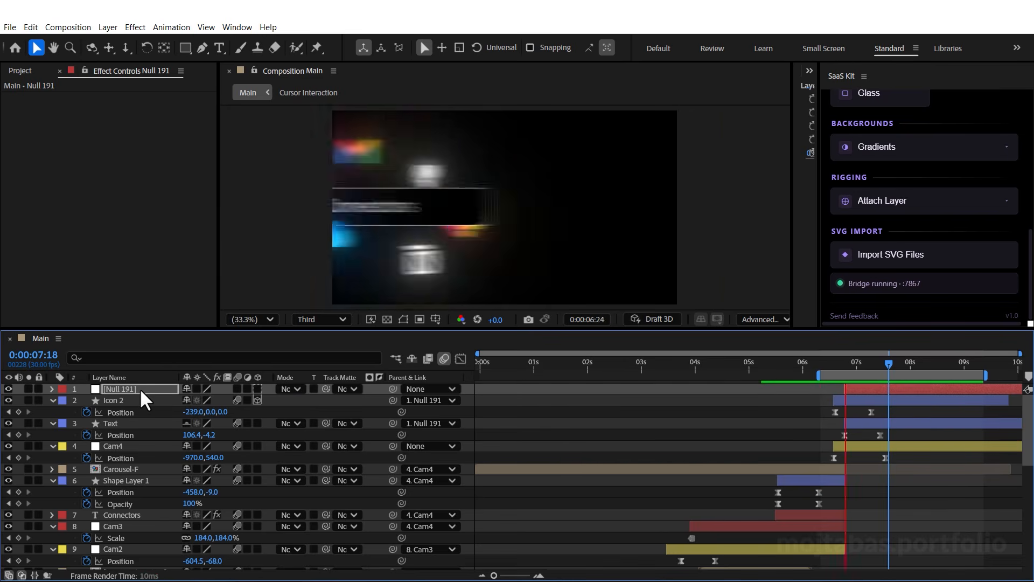
key(space)
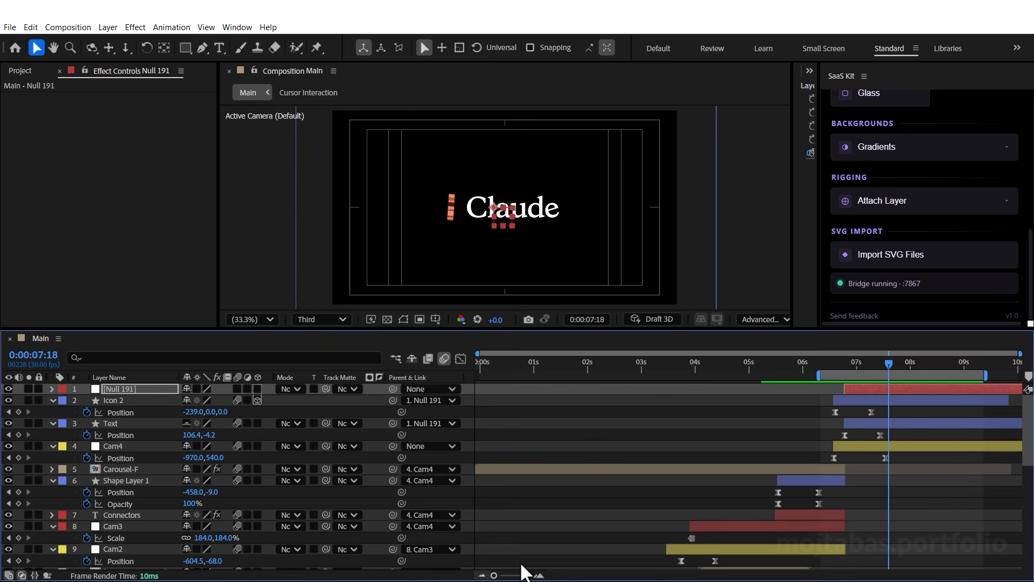
Extend Icon 2 to the composition's end, then hide the layer controls and enlarge the composition viewer for a preview
click(113, 401)
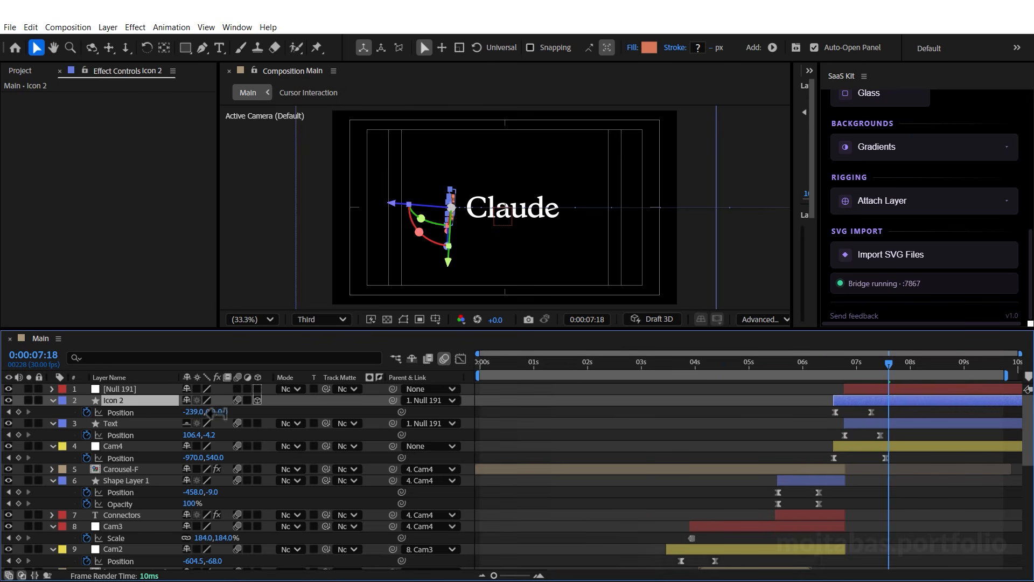
click(270, 319)
click(275, 66)
click(206, 27)
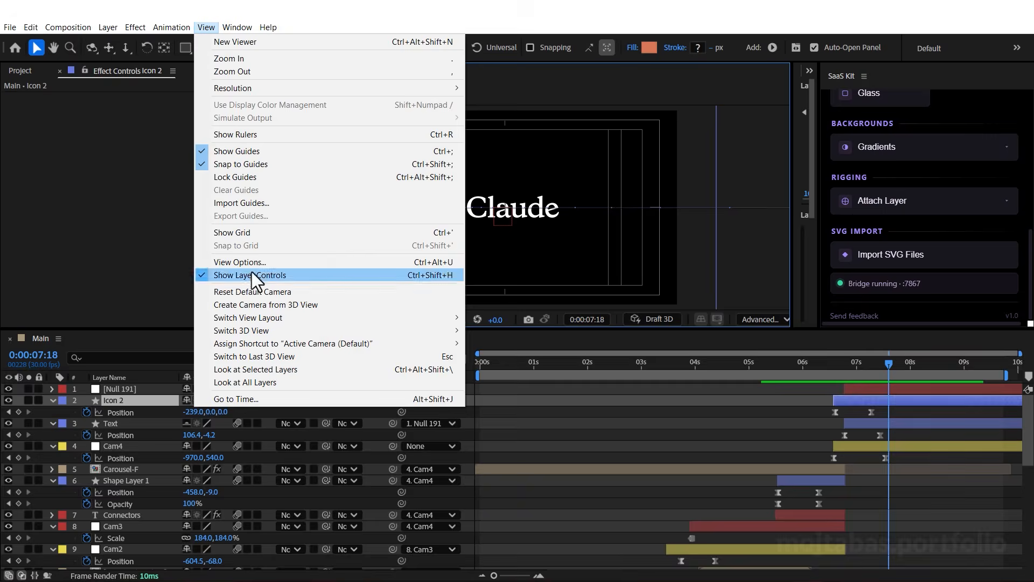
click(258, 270)
drag(492, 326, 502, 411)
key(space)
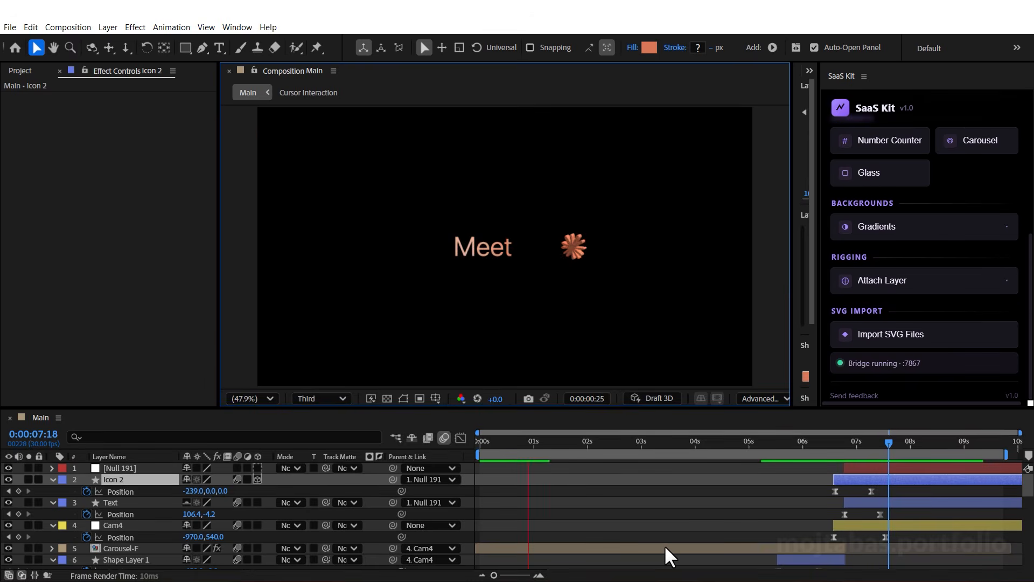
Keyframe CC RepeTile's Expand Right on Footage.mp4 from 0 to 307 to keep the tiled edge out of the early reveal
click(605, 442)
drag(605, 443, 573, 450)
scroll(557, 506, down, 2)
scroll(561, 515, down, 10)
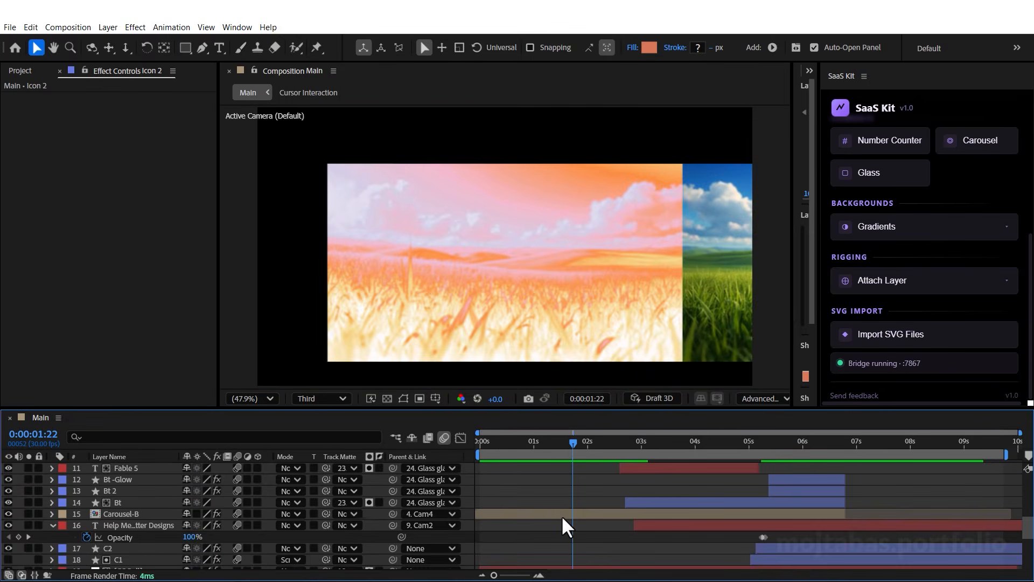
click(574, 536)
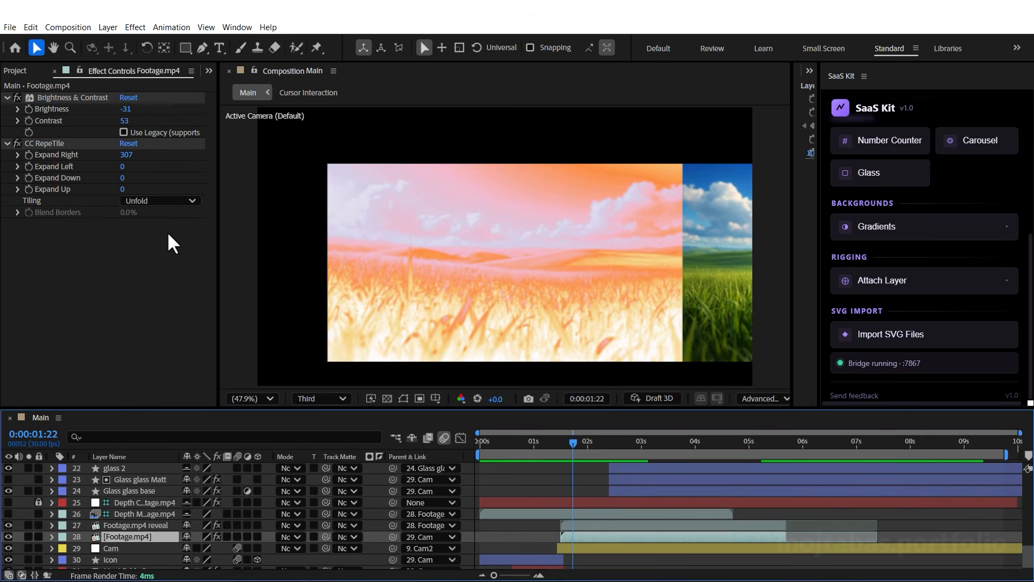
mouse_move(602, 442)
mouse_down()
mouse_move(584, 441)
mouse_move(602, 444)
mouse_up()
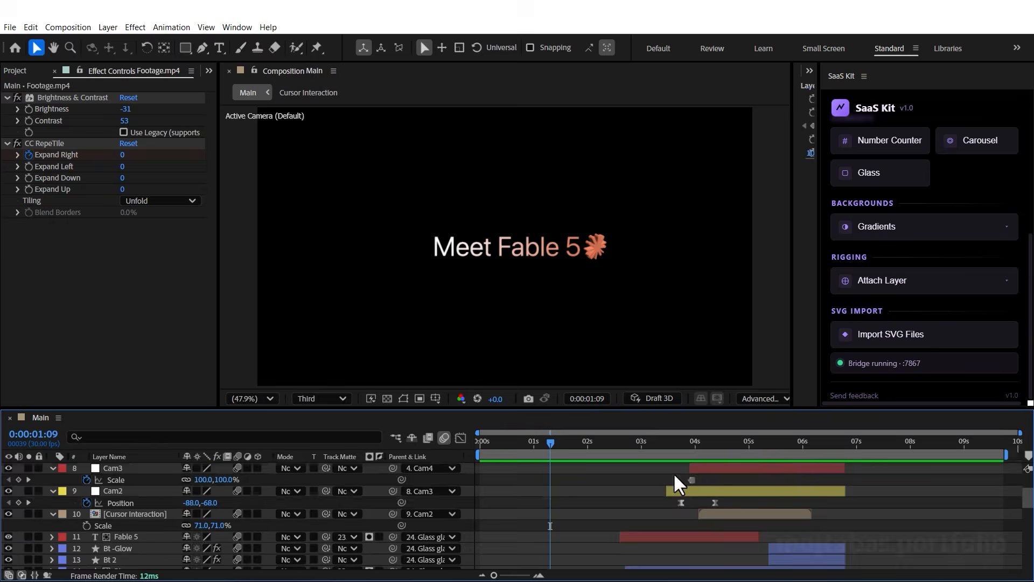
Check Cam2's position speed graph and shift the Cam3 layer earlier so its scale keyframes meet the speed peak at 0:00:03:26
scroll(673, 473, down, 3)
click(674, 443)
drag(675, 444, 684, 468)
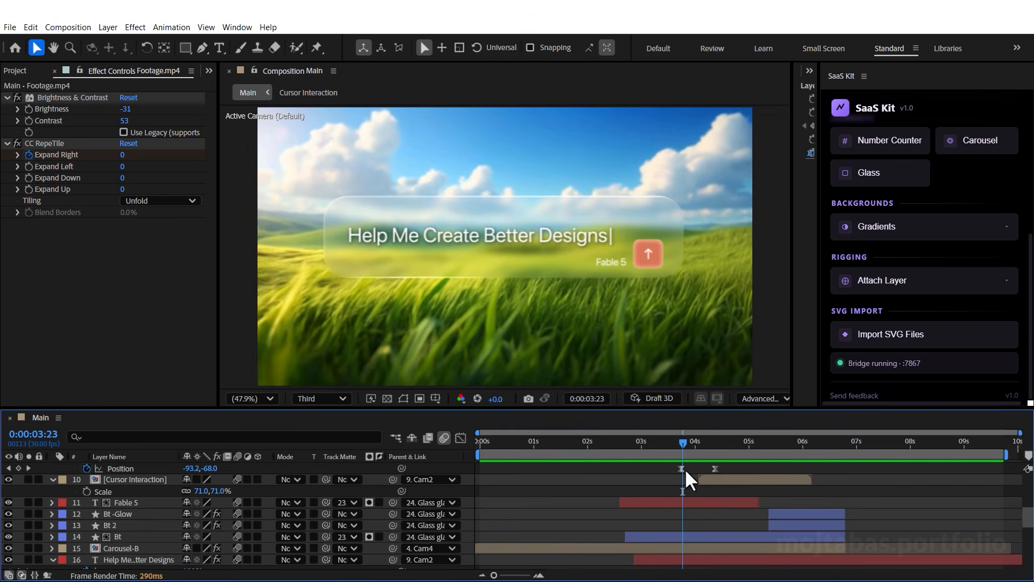
scroll(695, 492, up, 3)
scroll(706, 529, up, 3)
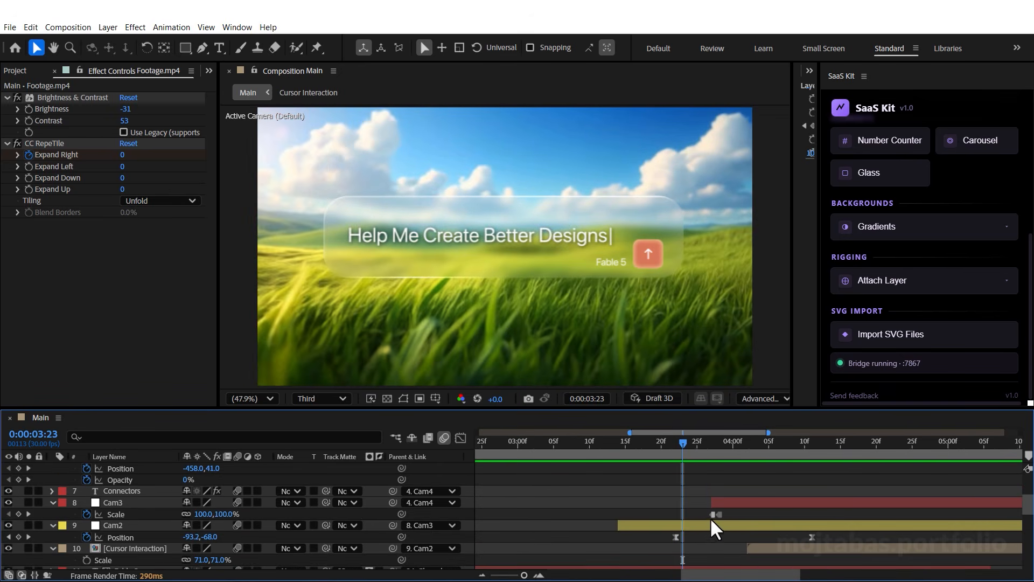
click(676, 537)
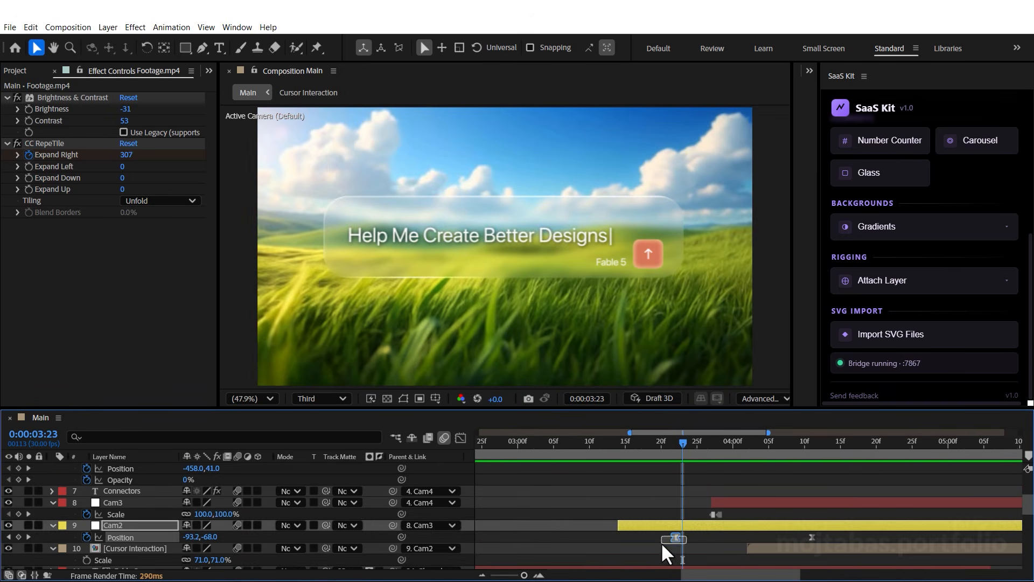
click(461, 437)
drag(688, 443, 701, 445)
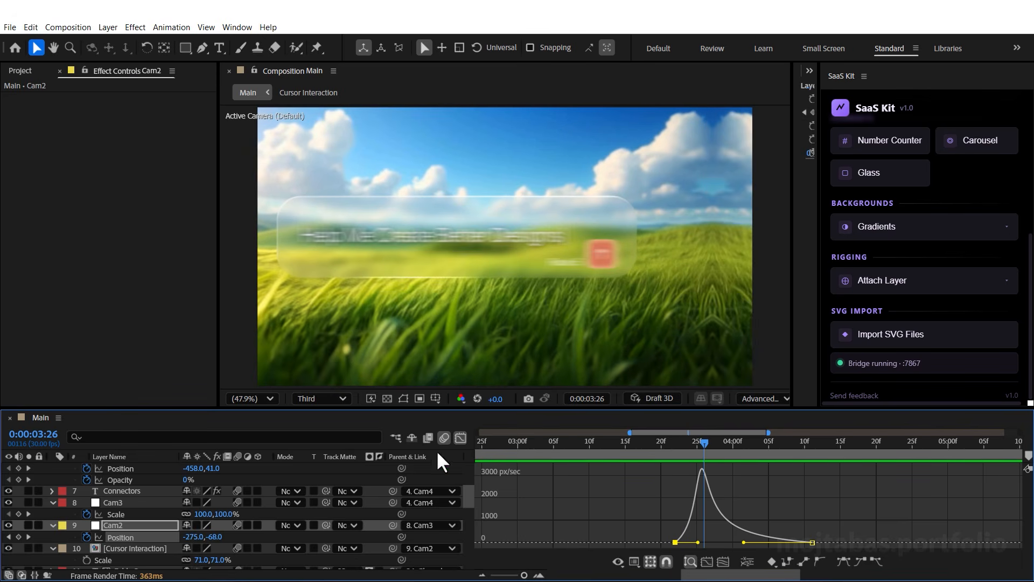
click(461, 438)
drag(740, 503, 728, 503)
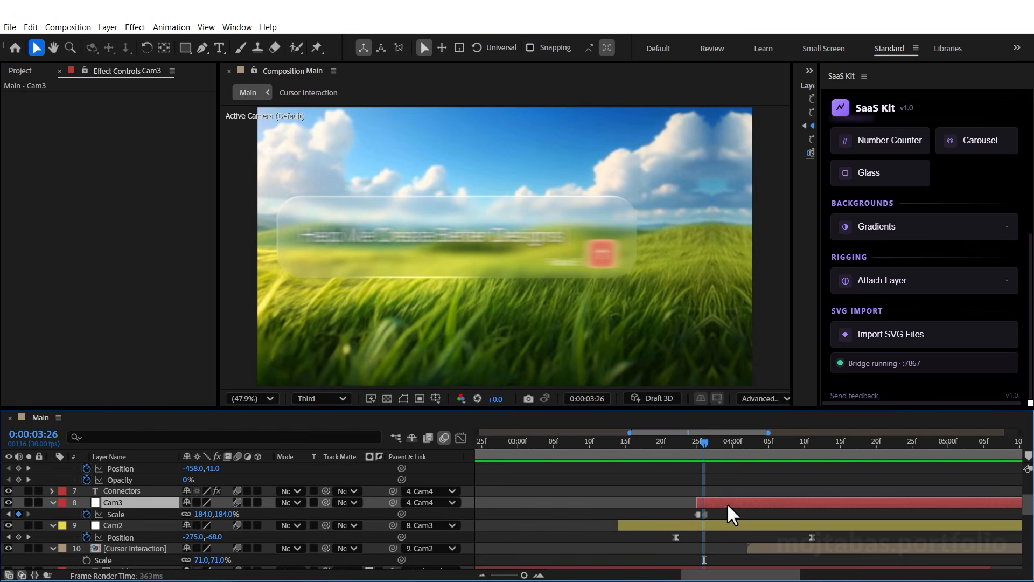
Start the work area at 0:00:03:10 and preview the camera move with the viewer zoomed out to 25%
drag(706, 439, 586, 471)
key(b)
key(space)
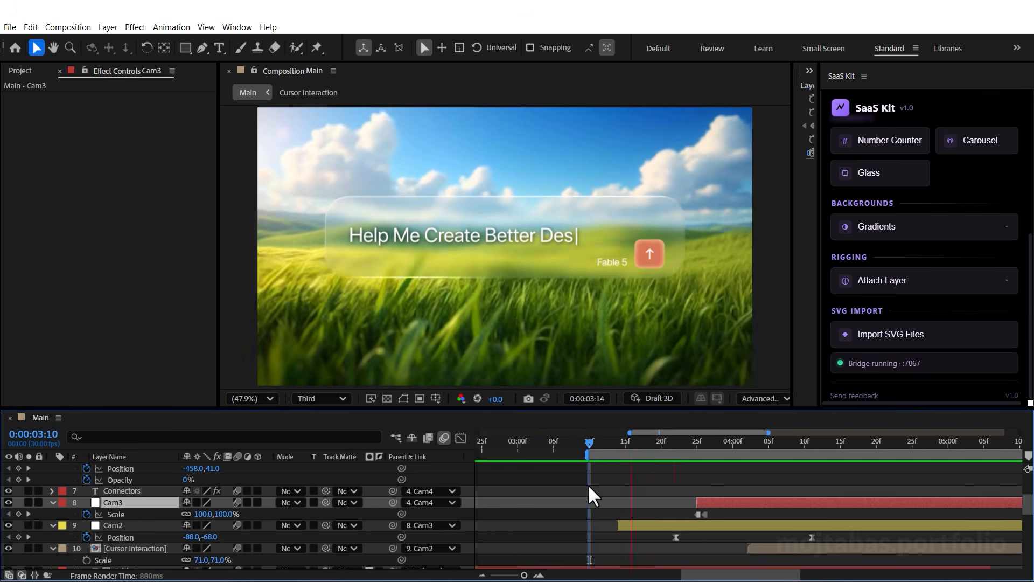
key(comma)
key(comma)
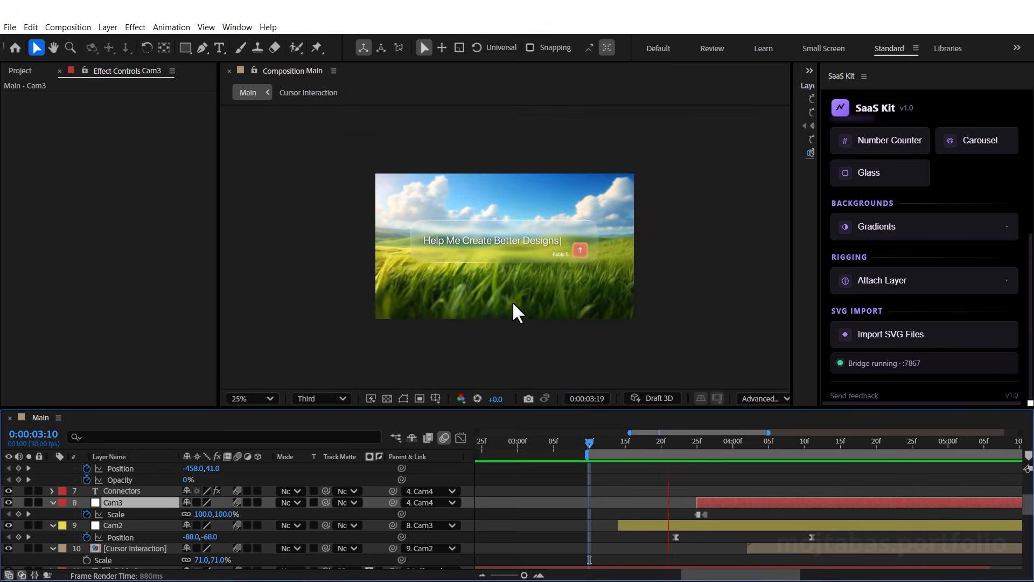